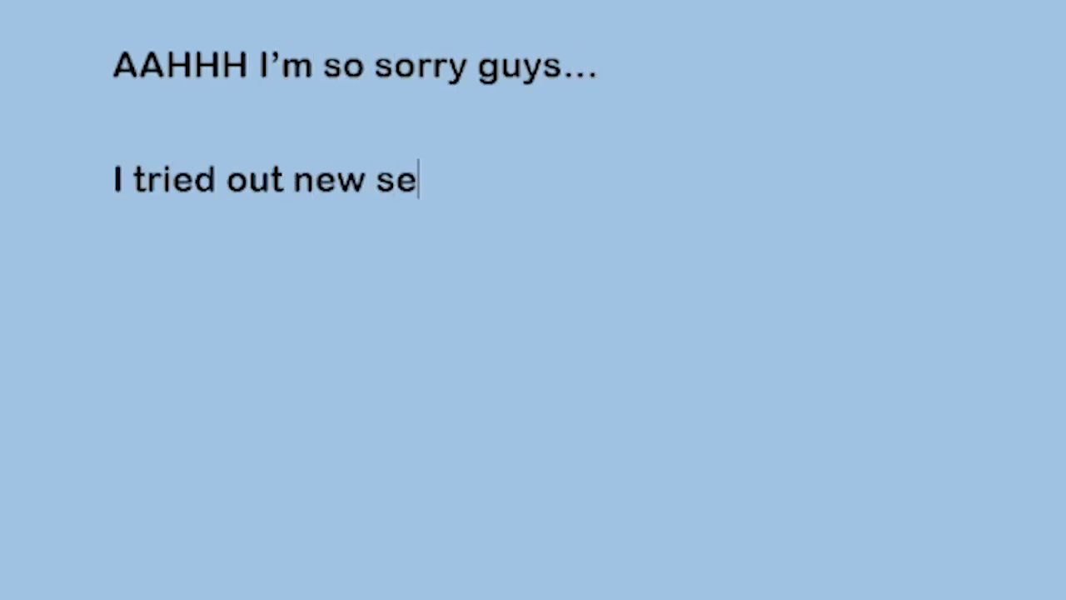
# Step: Delete the default cube and add an Archimedean curve spiral in its place
pyautogui.write('ttings on my screen recording app... and just realized whi')
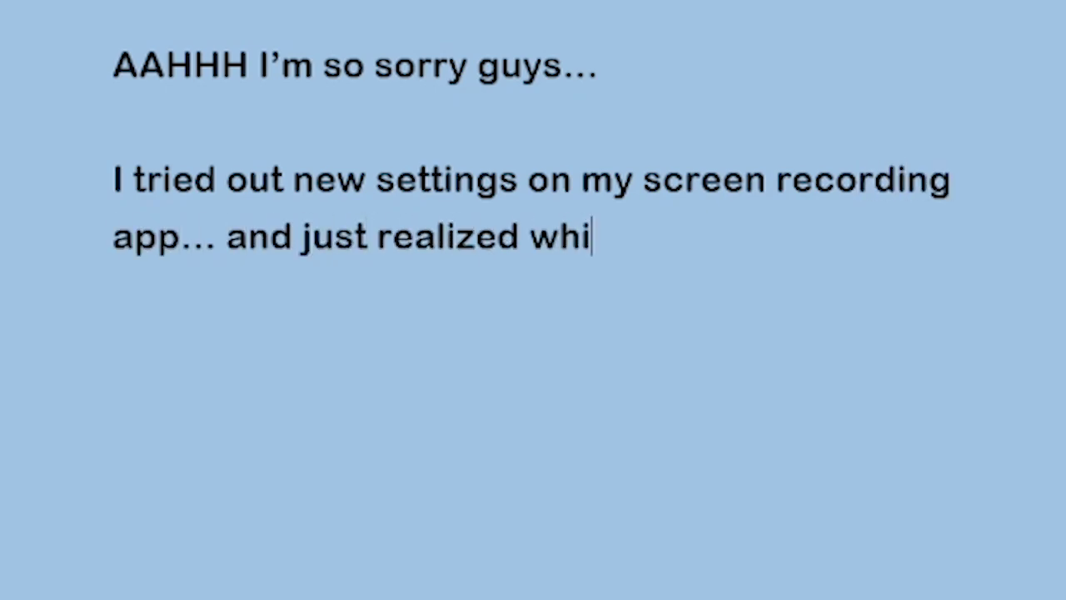
pyautogui.write('editing this video,')
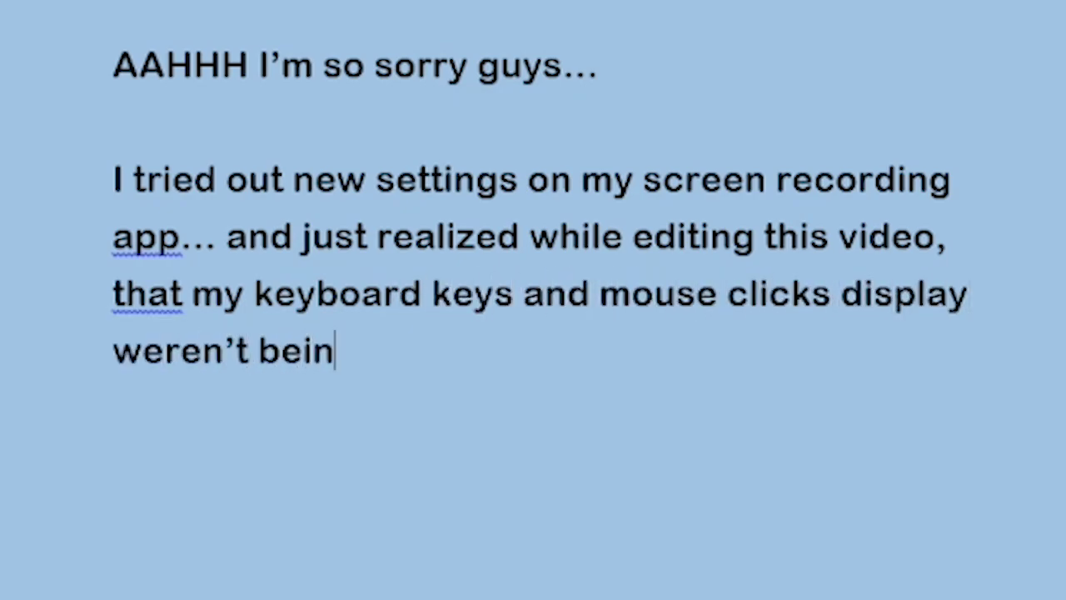
pyautogui.write('g recorded... :(')
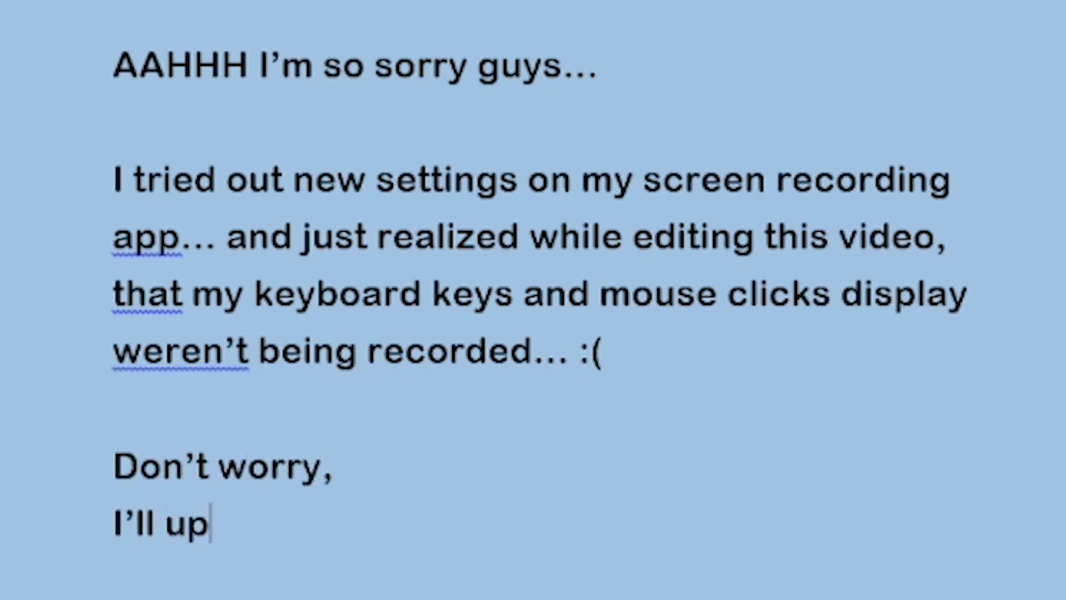
pyautogui.write('load the one')
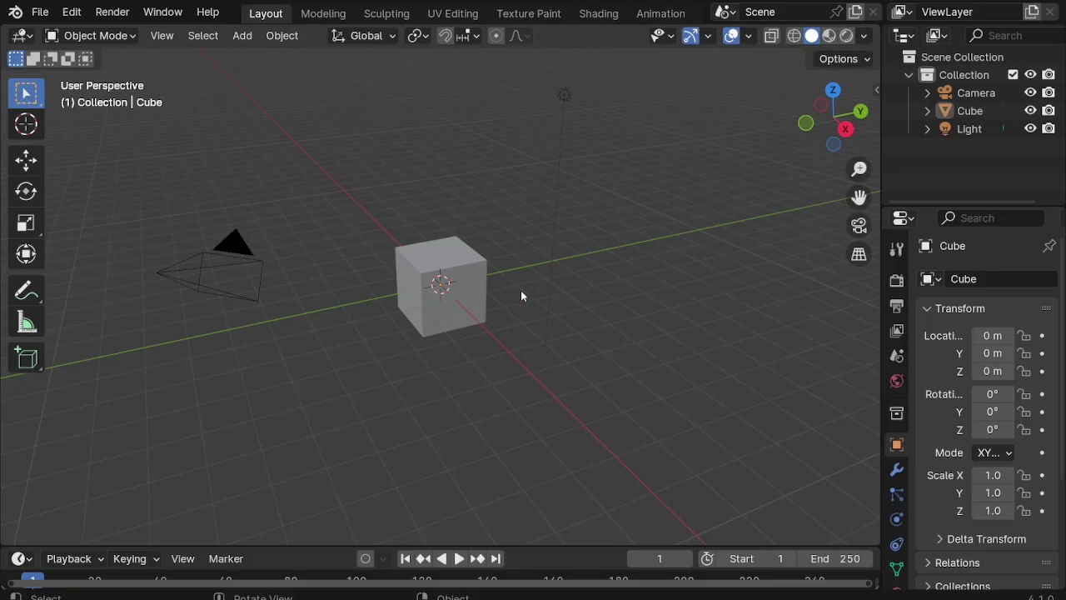
pyautogui.scroll(2, 423, 255)
pyautogui.scroll(2, 427, 259)
pyautogui.click(427, 259)
pyautogui.press('Delete')
pyautogui.hotkey('shift', 'a')
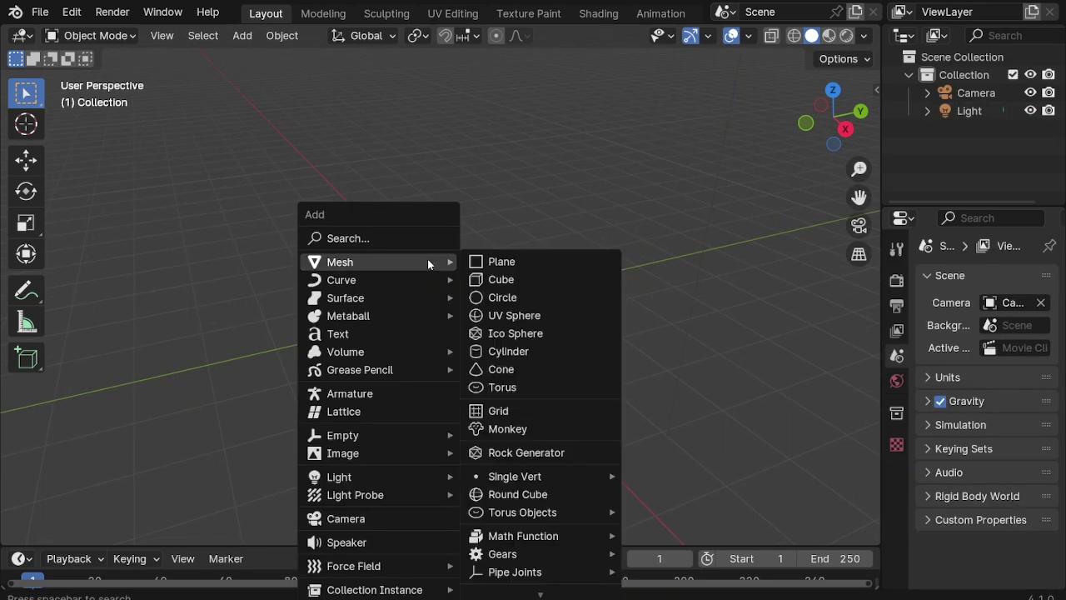
pyautogui.scroll(-3, 542, 459)
pyautogui.scroll(-2, 550, 516)
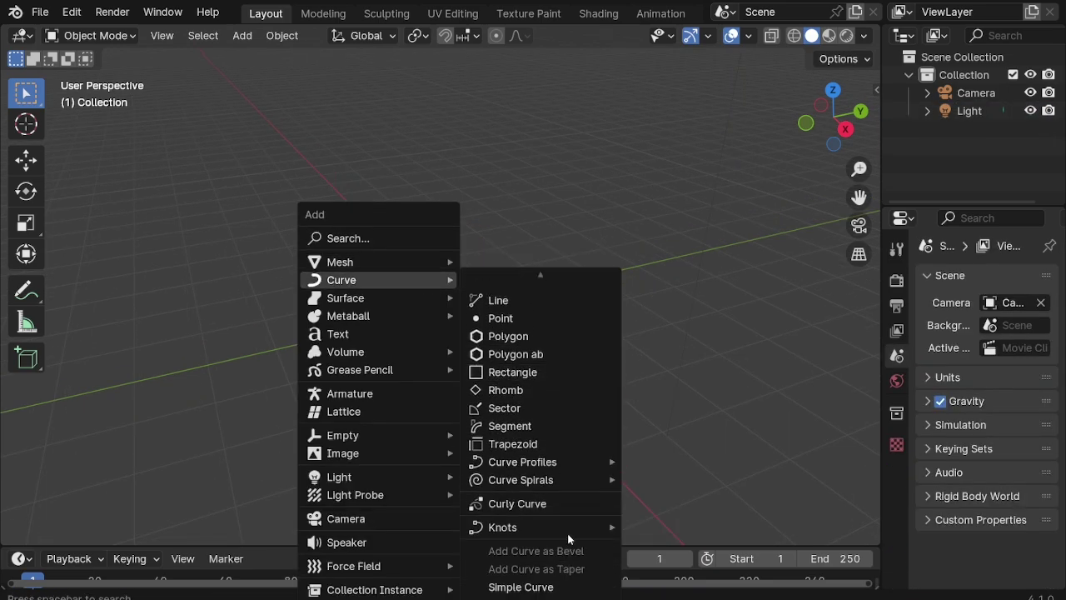
pyautogui.moveTo(521, 480)
pyautogui.click(660, 485)
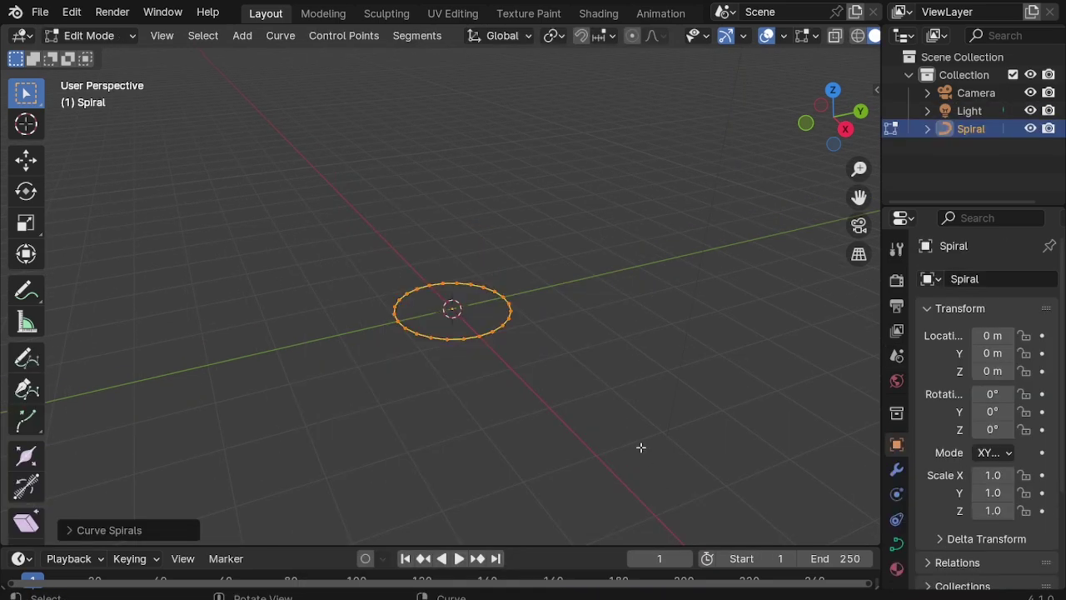
# Step: Set the spiral to 20 steps with a 1.65 height, winding clockwise
pyautogui.click(109, 530)
pyautogui.click(281, 209)
pyautogui.write('20')
pyautogui.press('Return')
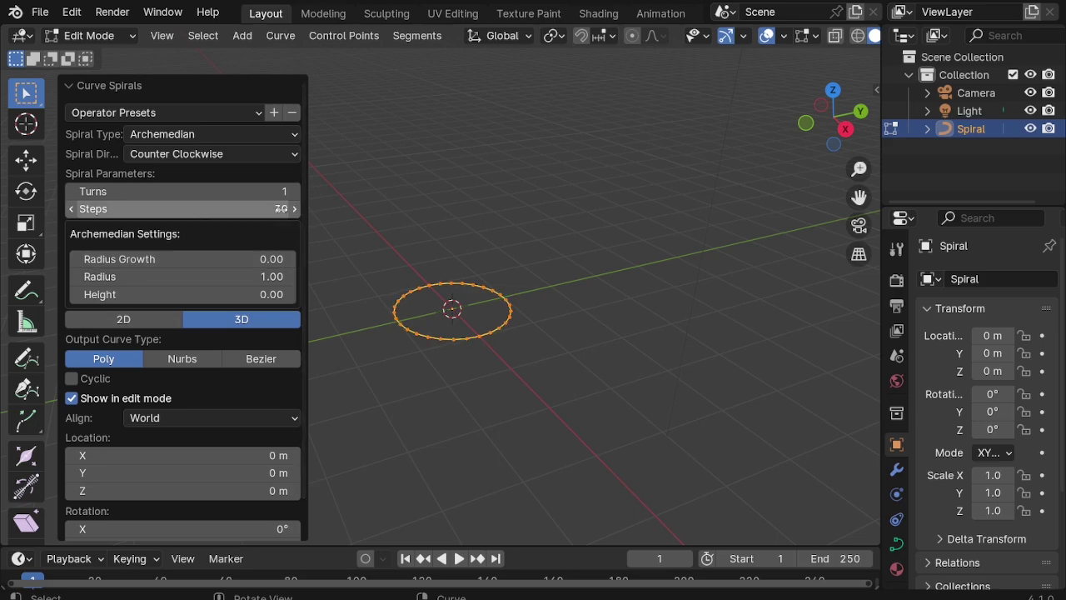
pyautogui.moveTo(267, 292); pyautogui.dragTo(268, 289)
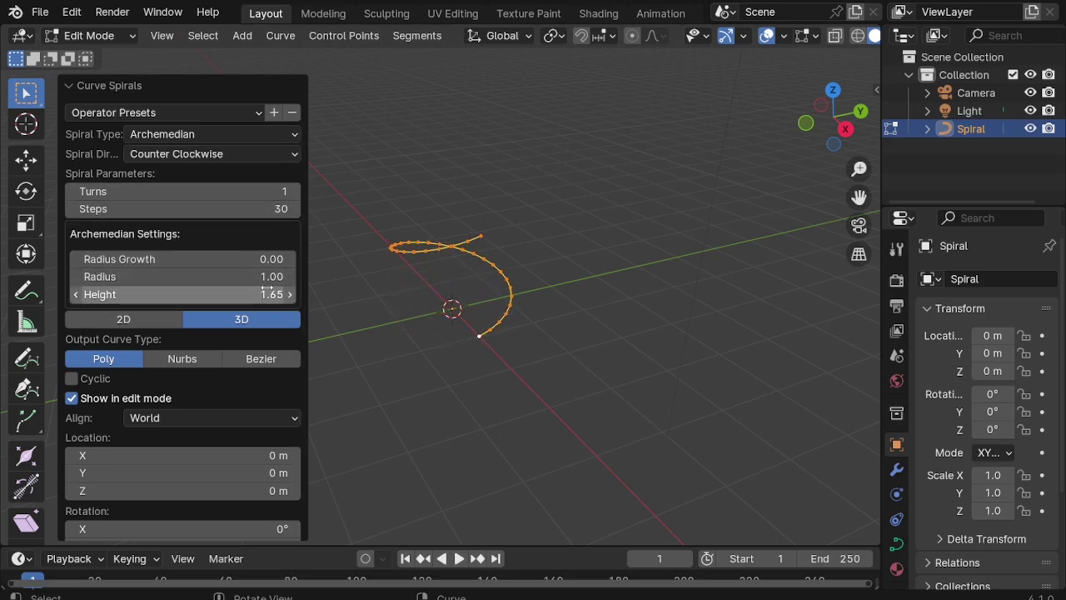
pyautogui.click(183, 155)
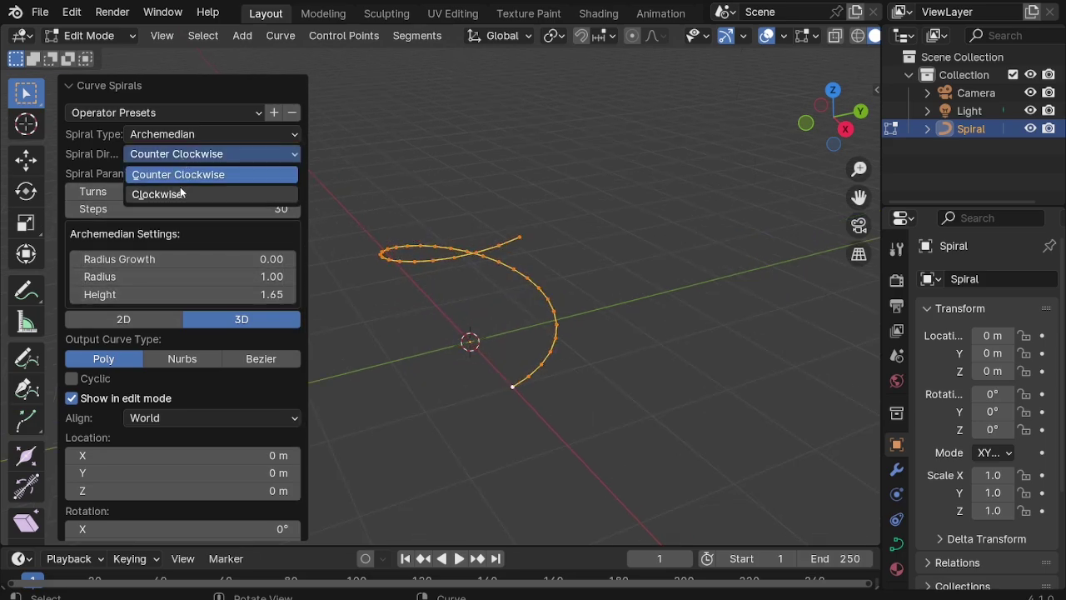
pyautogui.click(177, 193)
# Step: Give the spiral 2 turns, a 2.22 height and 0.90 radius growth
pyautogui.moveTo(440, 270); pyautogui.dragTo(571, 274, button='middle')
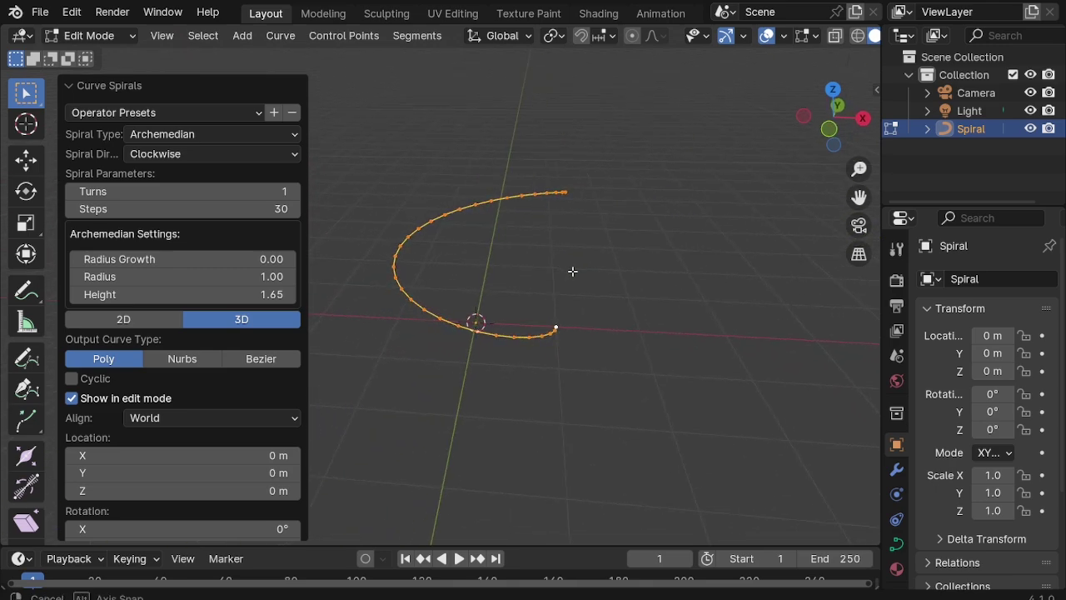
pyautogui.click(295, 192)
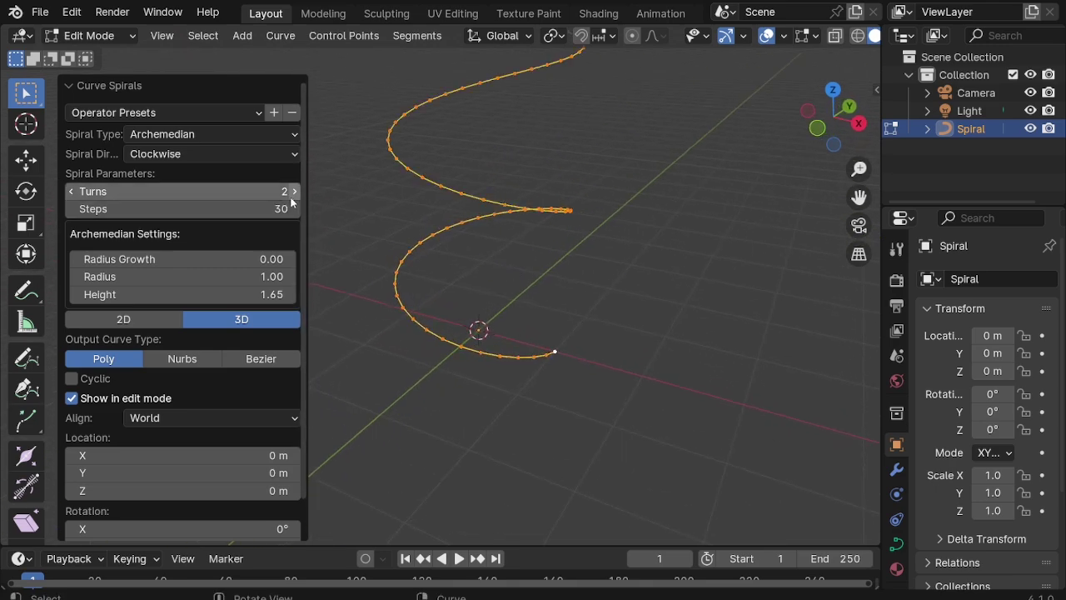
pyautogui.keyDown('shift'); pyautogui.moveTo(504, 155); pyautogui.dragTo(496, 207, button='middle'); pyautogui.keyUp('shift')
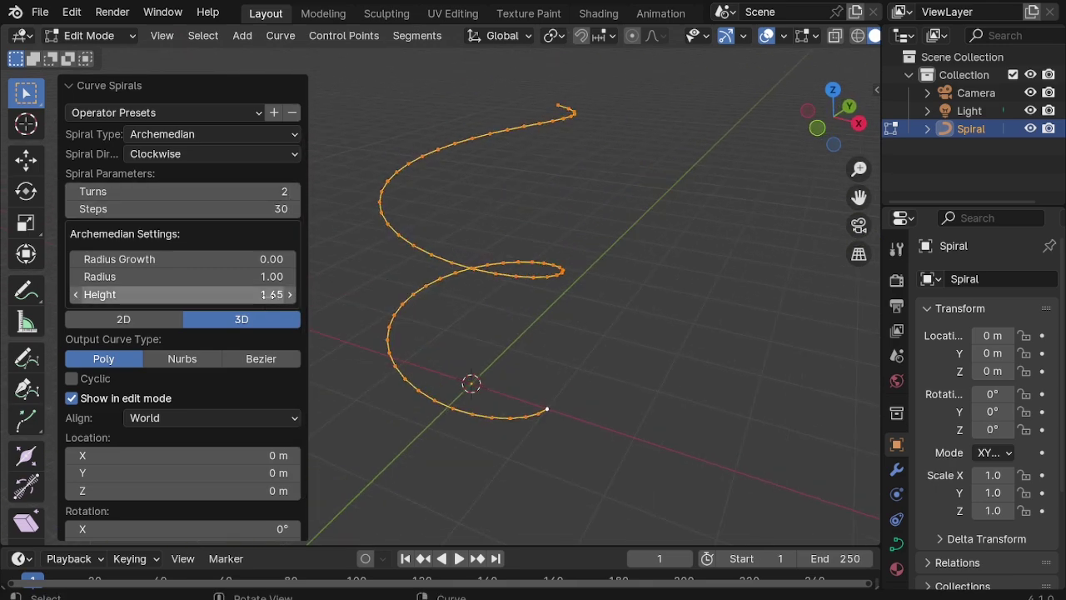
pyautogui.moveTo(274, 295); pyautogui.dragTo(288, 295)
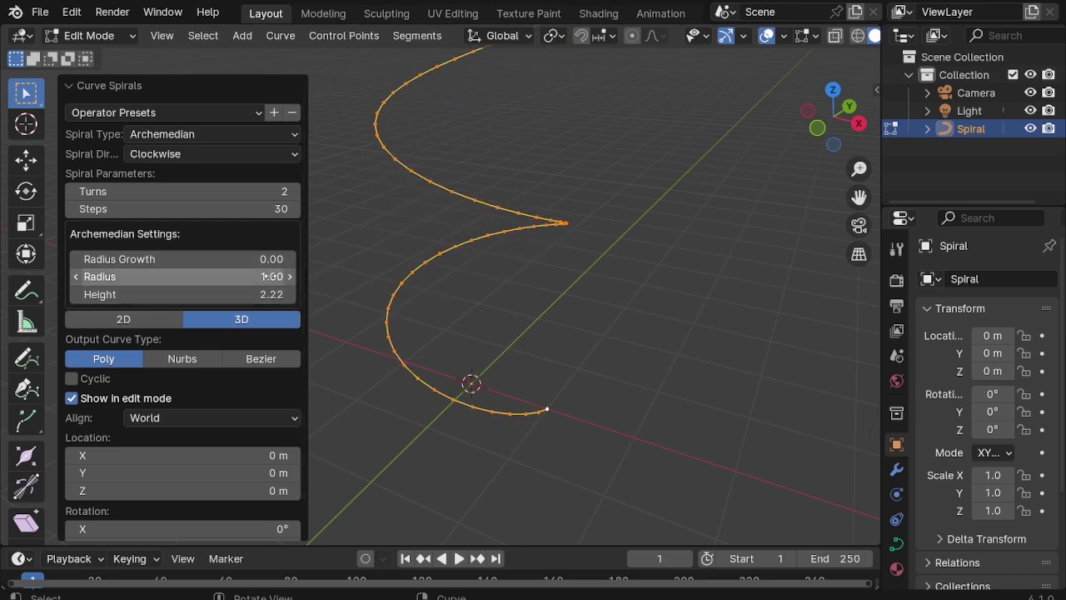
pyautogui.moveTo(272, 259); pyautogui.dragTo(292, 259)
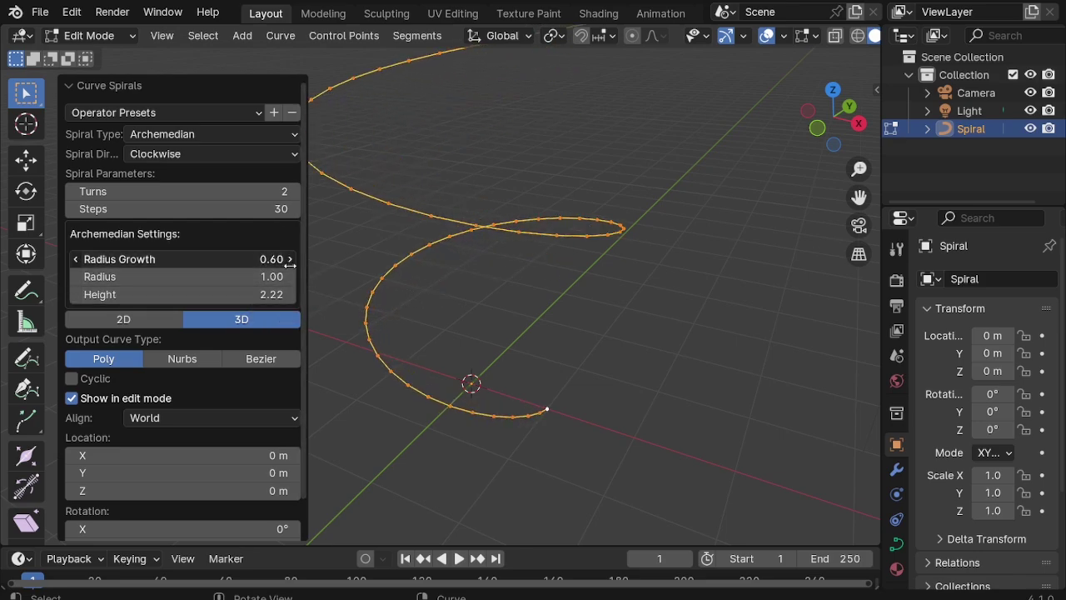
pyautogui.moveTo(533, 350); pyautogui.dragTo(430, 314, button='middle')
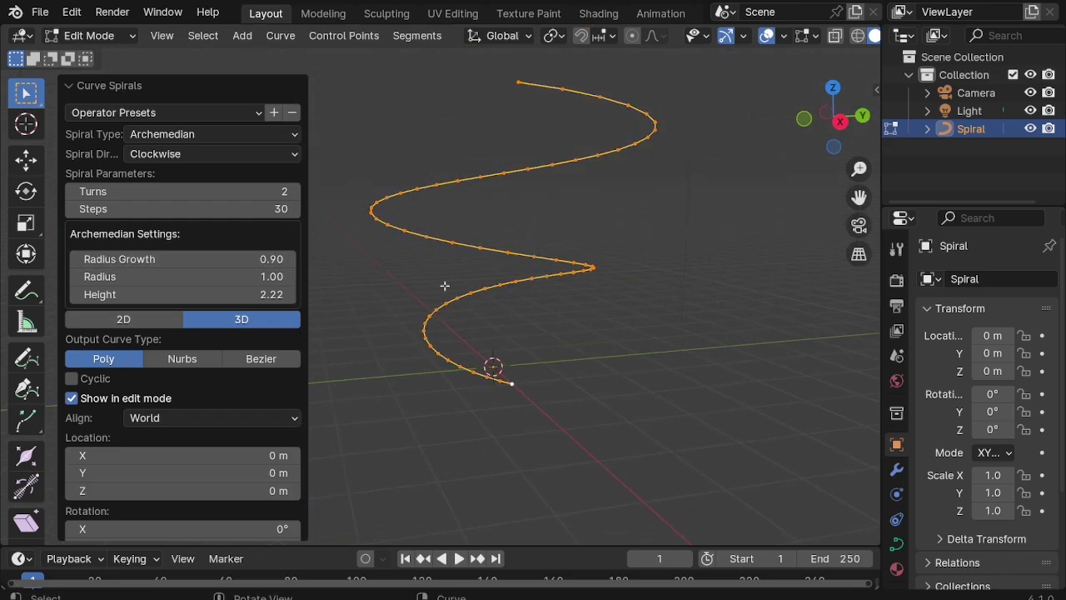
# Step: Delete the control points at the top end of the spiral
pyautogui.moveTo(460, 80); pyautogui.dragTo(689, 185)
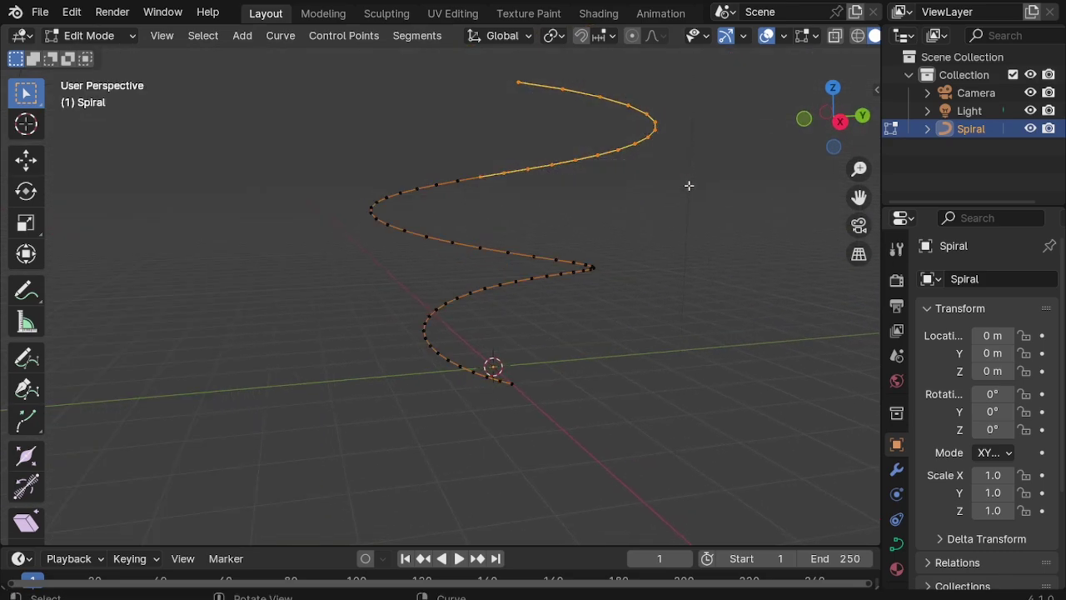
pyautogui.press('x')
pyautogui.click(638, 184)
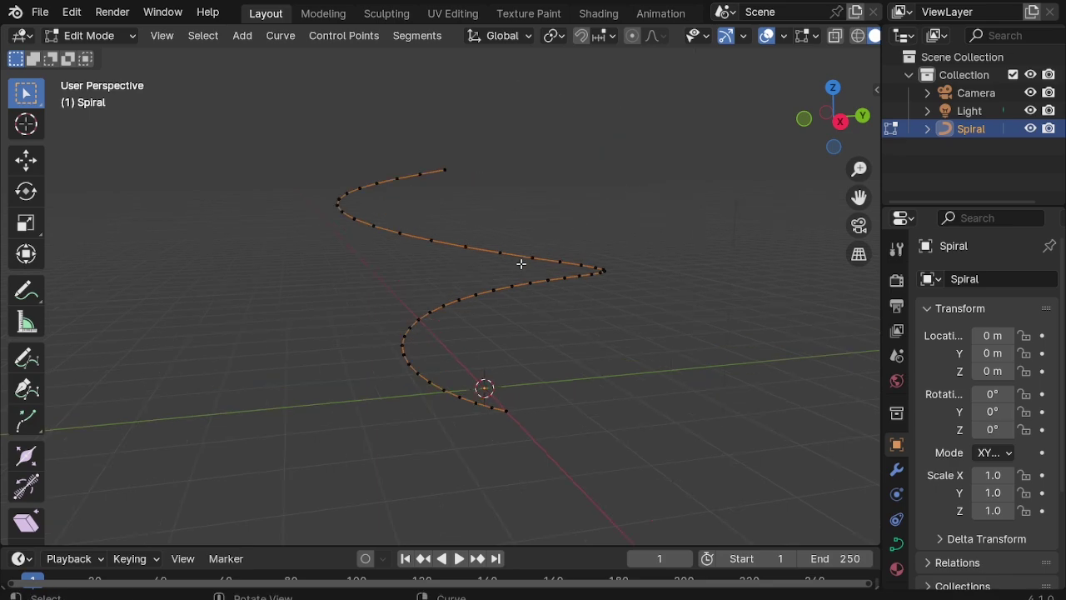
# Step: Set the spiral curve's twist method to Z-Up
pyautogui.press('Tab')
pyautogui.click(886, 542)
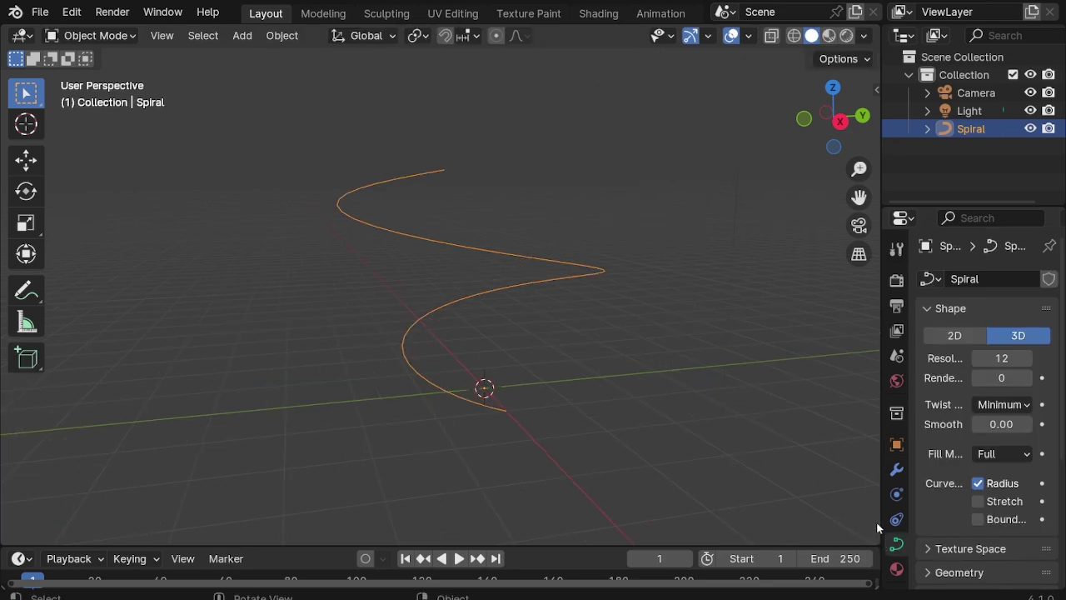
pyautogui.moveTo(881, 522); pyautogui.dragTo(729, 500)
pyautogui.click(925, 406)
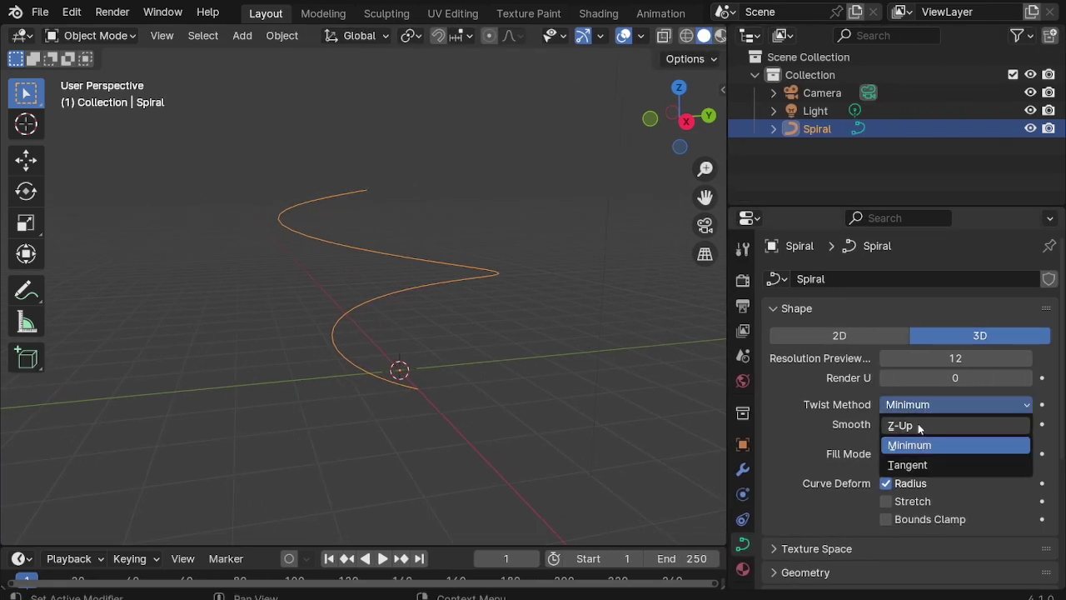
pyautogui.click(918, 426)
# Step: Give the curve a 0.4 m round bevel depth so it becomes a thick tube
pyautogui.scroll(-3, 841, 461)
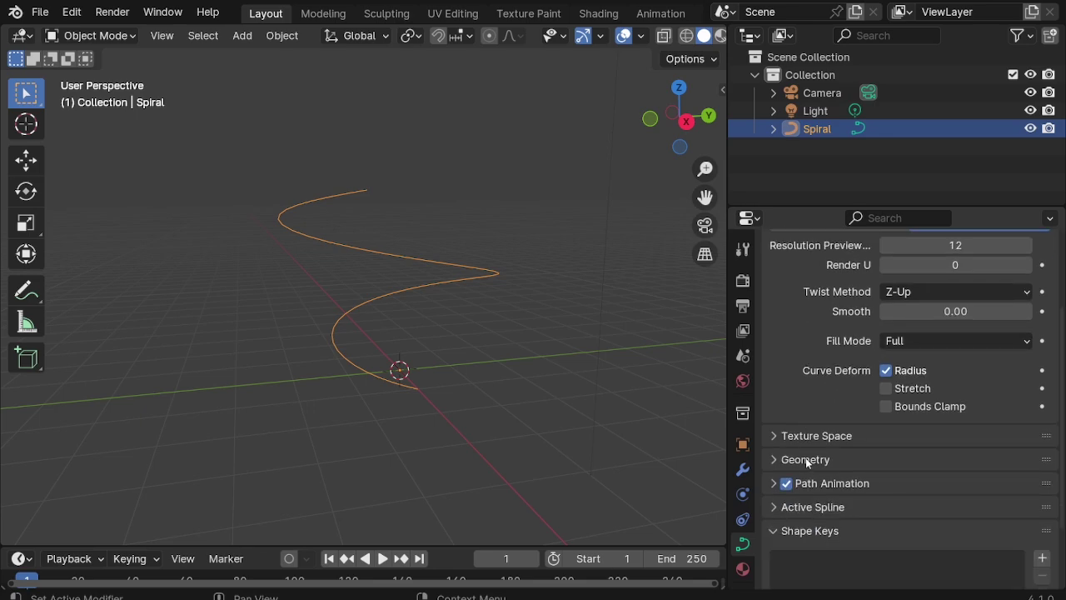
pyautogui.click(806, 461)
pyautogui.scroll(-4, 927, 487)
pyautogui.click(786, 442)
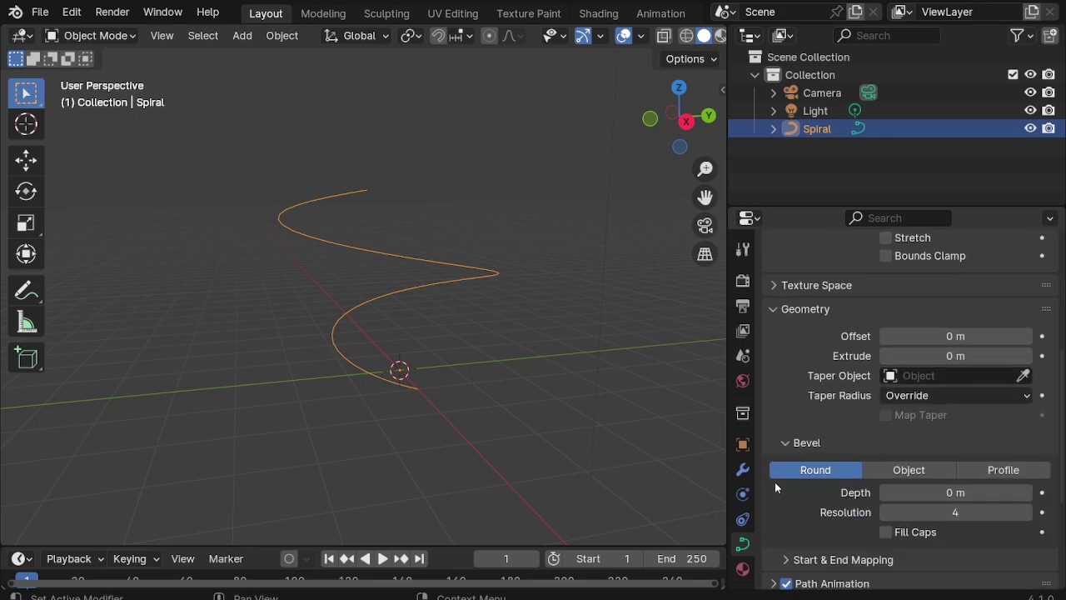
pyautogui.moveTo(955, 493); pyautogui.dragTo(983, 492)
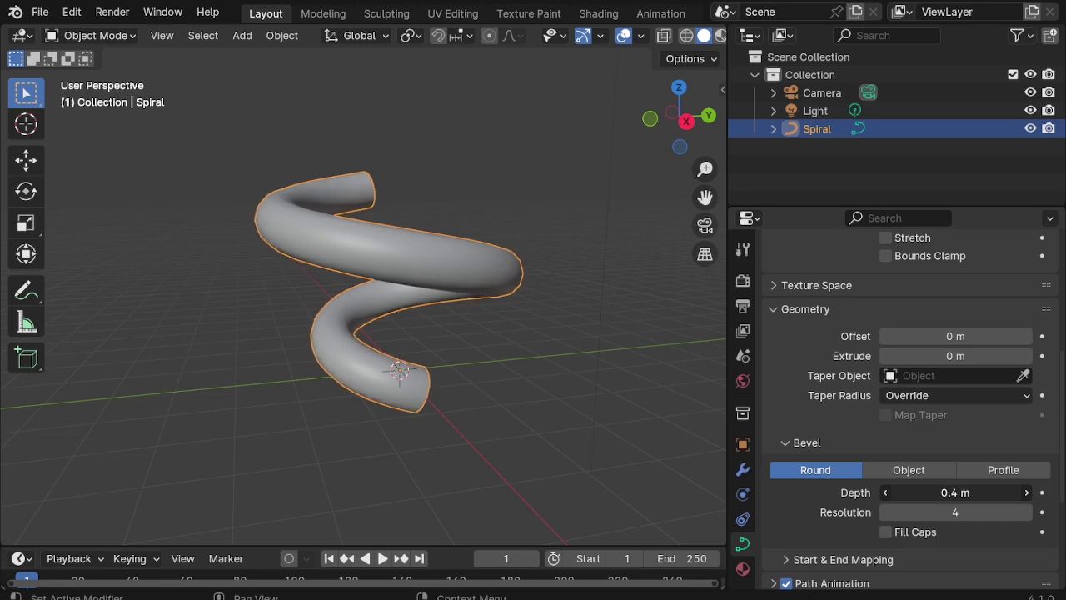
pyautogui.moveTo(432, 304)
pyautogui.mouseDown(button='middle')
pyautogui.moveTo(333, 269)
pyautogui.moveTo(327, 250)
pyautogui.moveTo(359, 248)
pyautogui.moveTo(422, 269)
pyautogui.moveTo(428, 311)
pyautogui.moveTo(382, 327)
pyautogui.moveTo(384, 383)
pyautogui.mouseUp(button='middle')
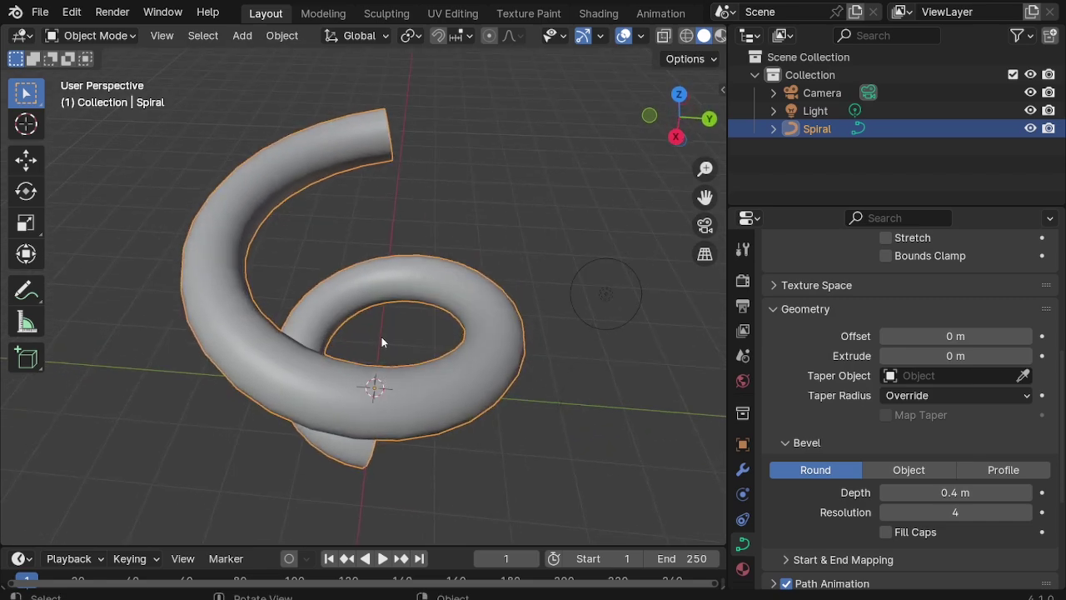
# Step: Move the spiral's end point along Y to form a straight tail
pyautogui.press('Tab')
pyautogui.press('KP_7')
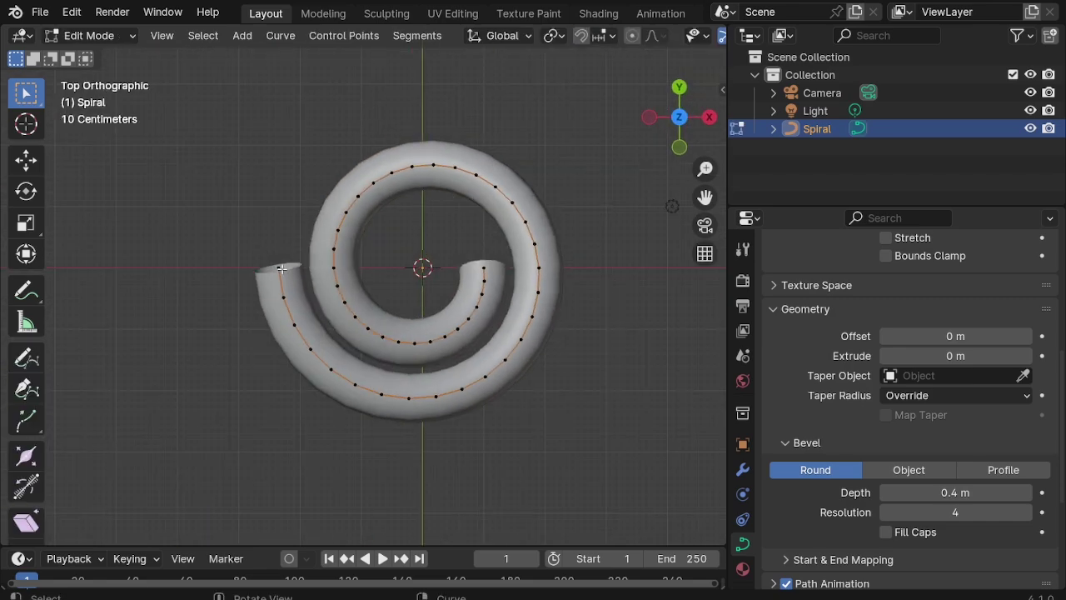
pyautogui.press('g')
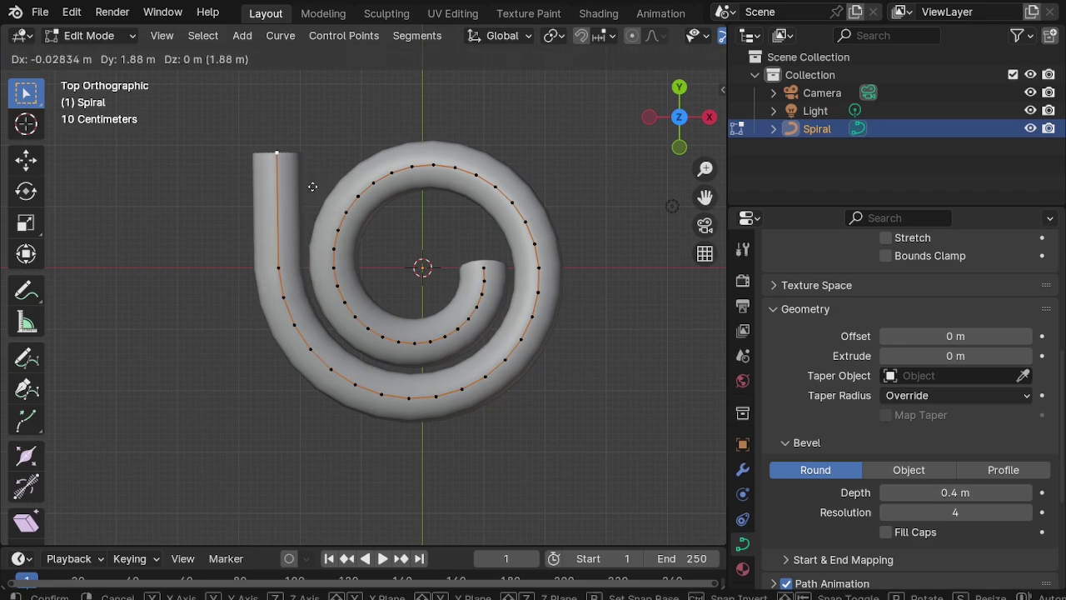
pyautogui.press('y')
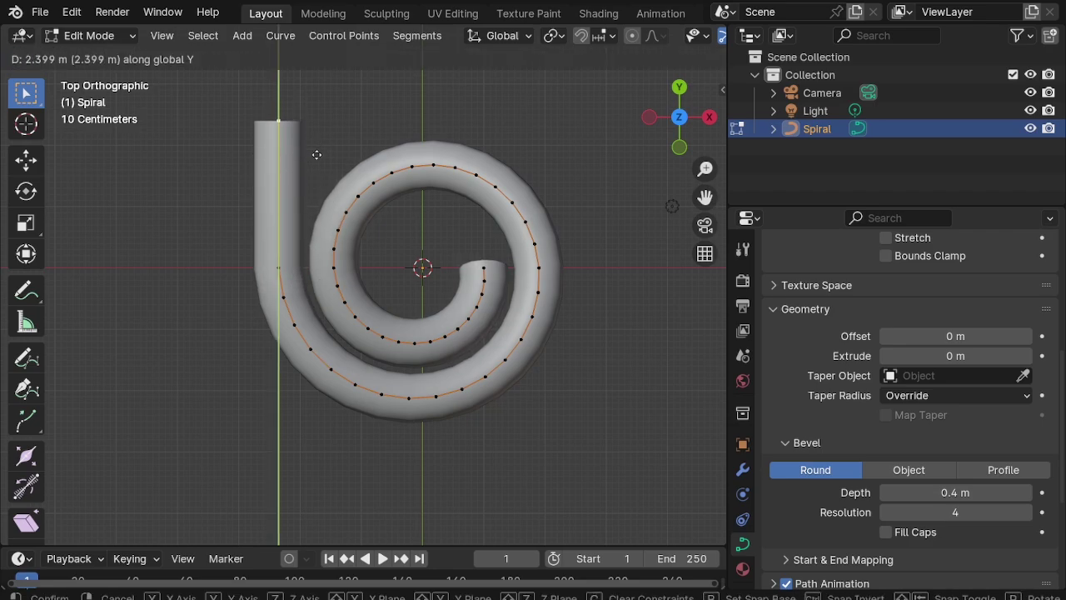
pyautogui.click(317, 154)
# Step: Scale all spiral points to 0.649, then up by about 1.33, and leave edit mode
pyautogui.press('a')
pyautogui.press('s')
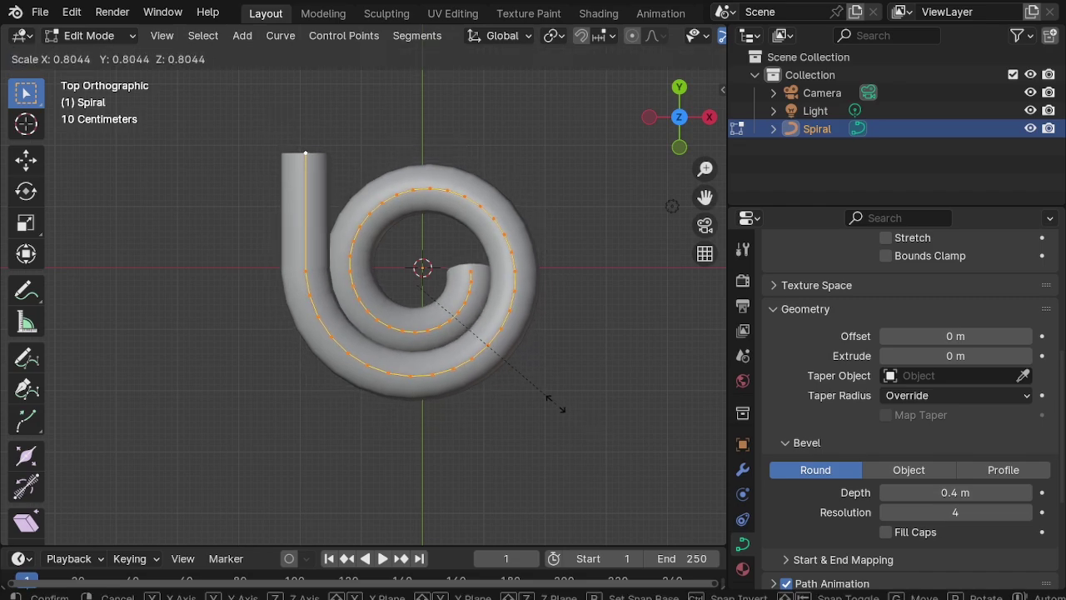
pyautogui.click(514, 386)
pyautogui.moveTo(514, 386); pyautogui.dragTo(223, 115, button='middle')
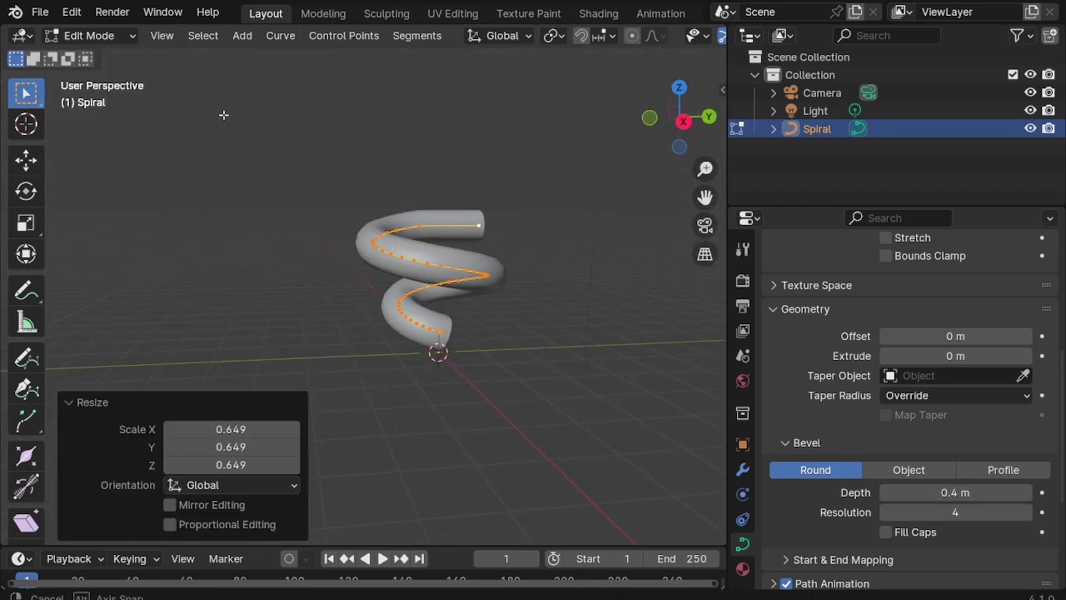
pyautogui.scroll(4, 516, 385)
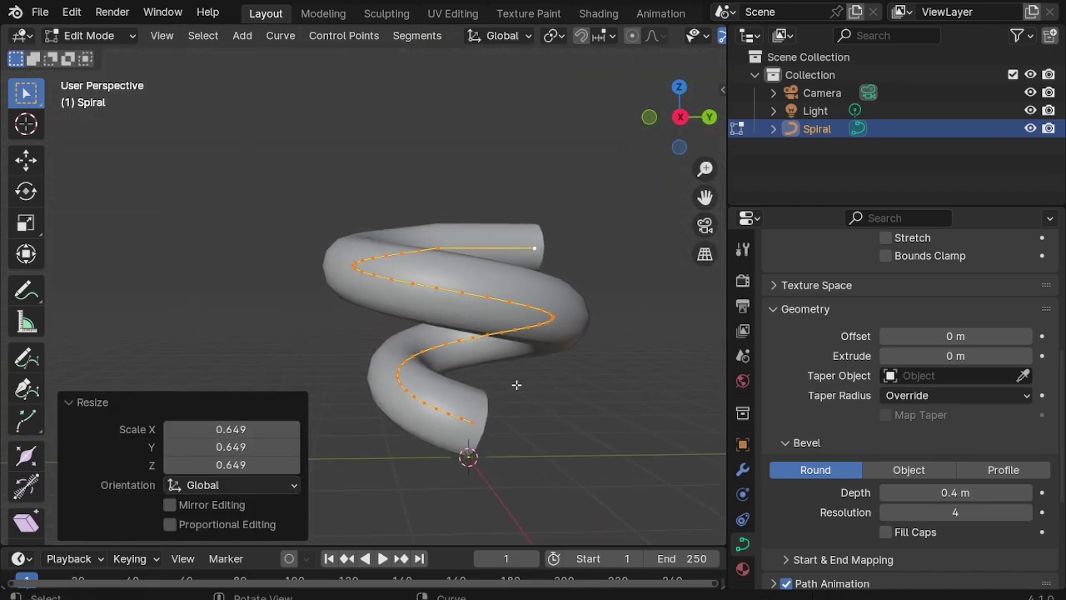
pyautogui.press('s')
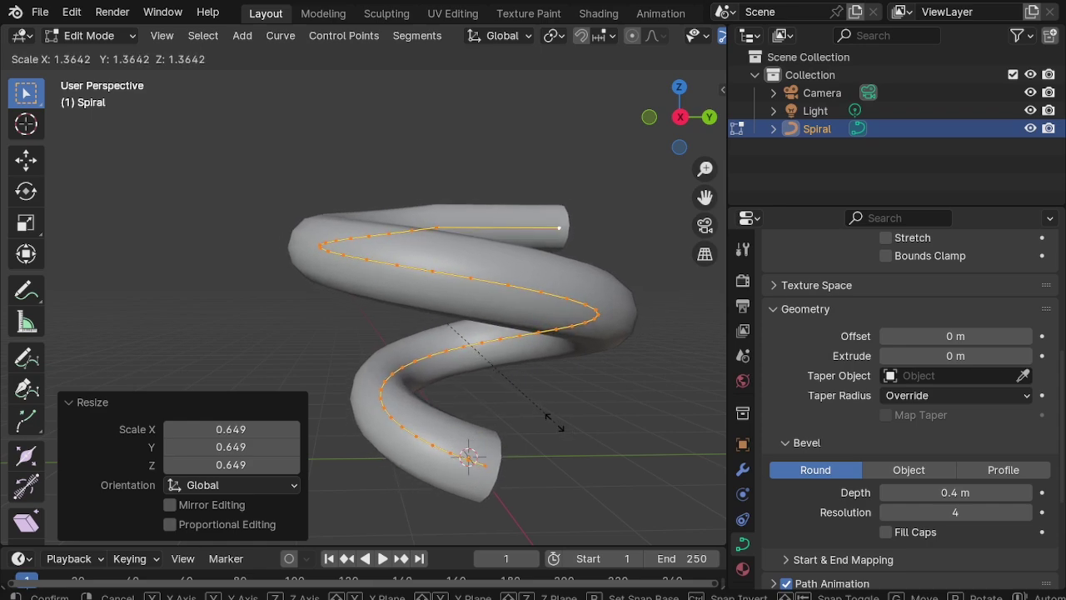
pyautogui.click(550, 420)
pyautogui.moveTo(550, 421); pyautogui.dragTo(469, 347, button='middle')
pyautogui.press('Tab')
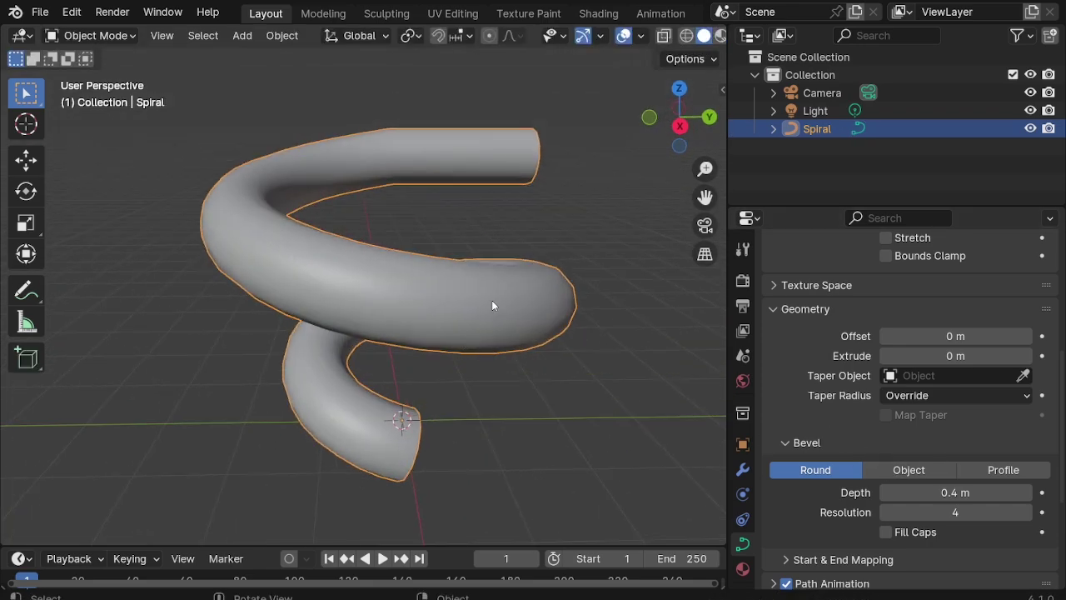
# Step: Shade the spiral smooth and convert it from a curve to a mesh
pyautogui.rightClick(491, 306)
pyautogui.click(478, 284)
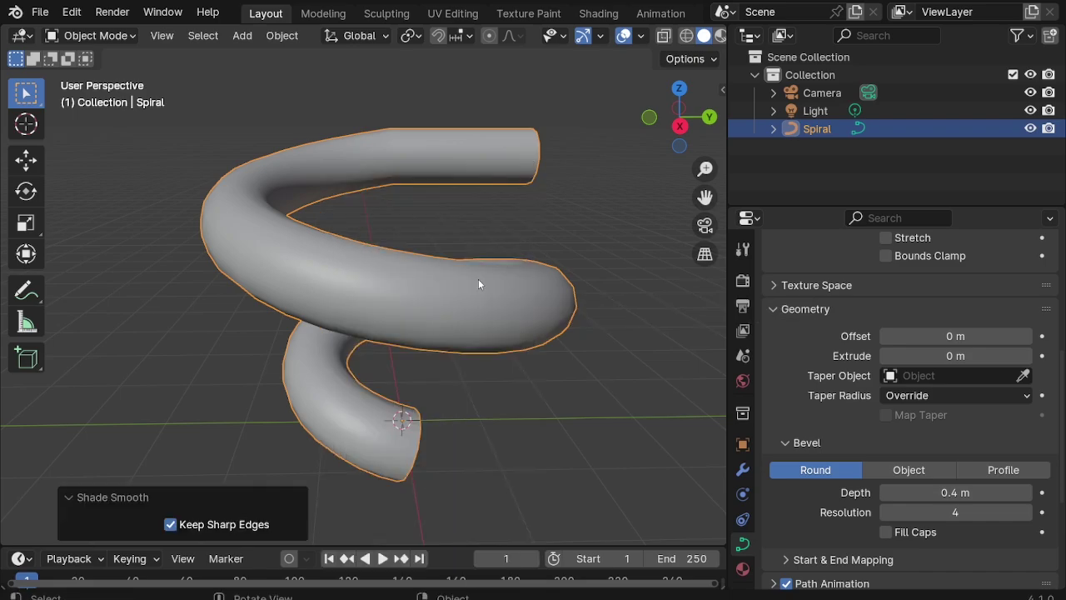
pyautogui.rightClick(479, 284)
pyautogui.click(575, 338)
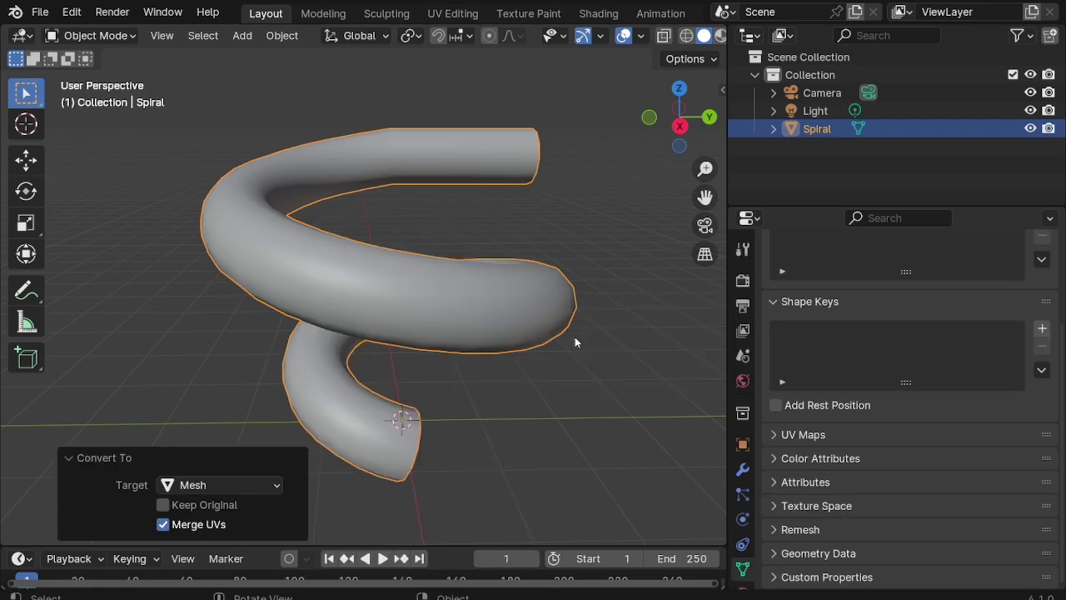
# Step: Add five evenly spaced loop cuts near the spiral's upper end
pyautogui.press('Tab')
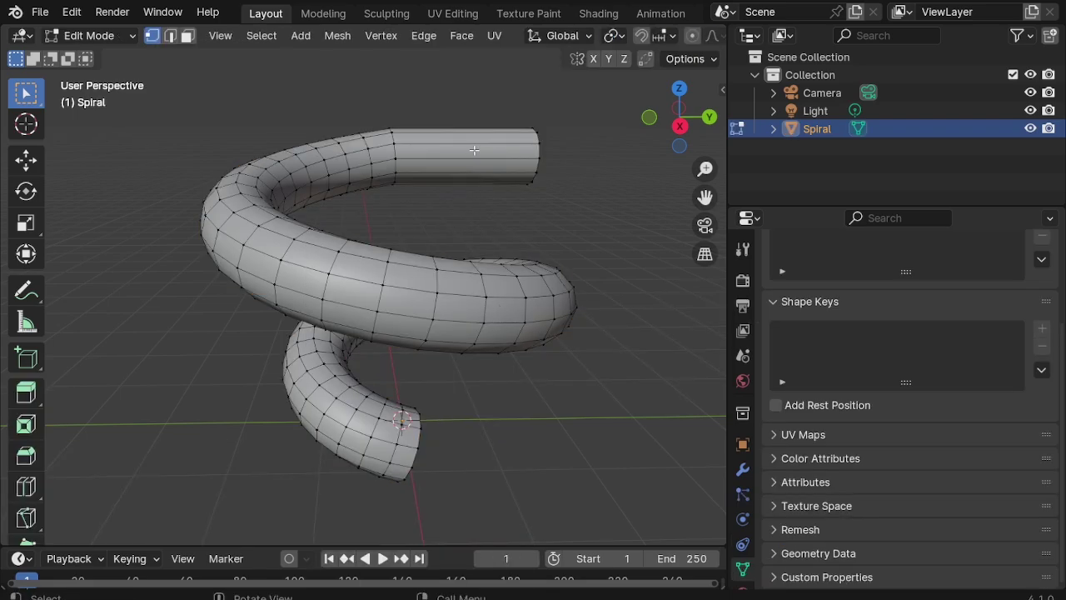
pyautogui.scroll(2, 475, 142)
pyautogui.scroll(1, 475, 142)
pyautogui.click(475, 141)
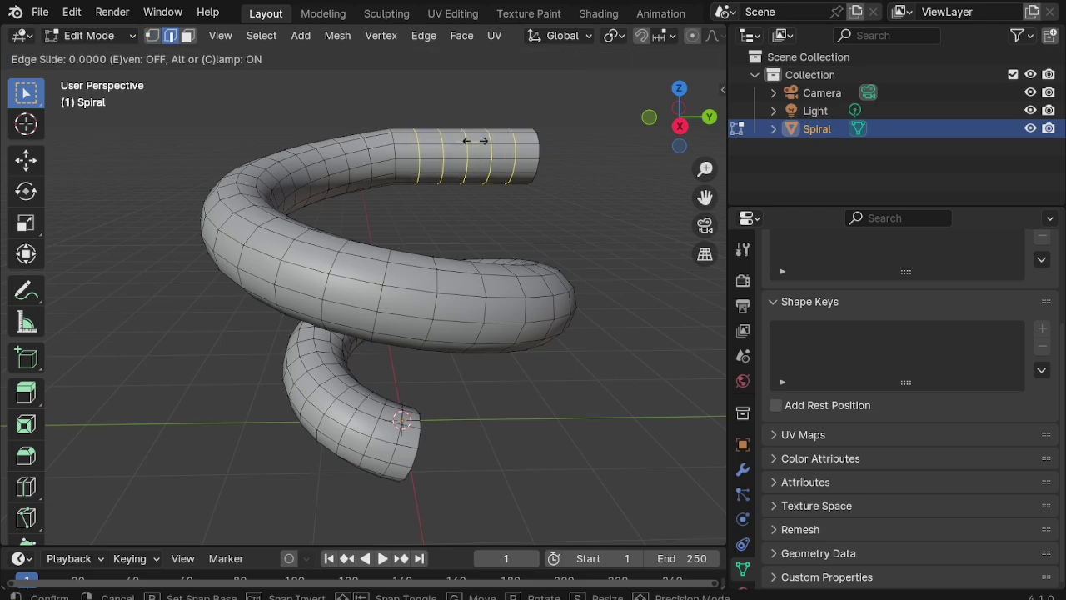
pyautogui.rightClick(475, 141)
pyautogui.moveTo(475, 142); pyautogui.dragTo(365, 130, button='middle')
# Step: Lower the edge loop where the straight end begins slightly along Z
pyautogui.press('KP_3')
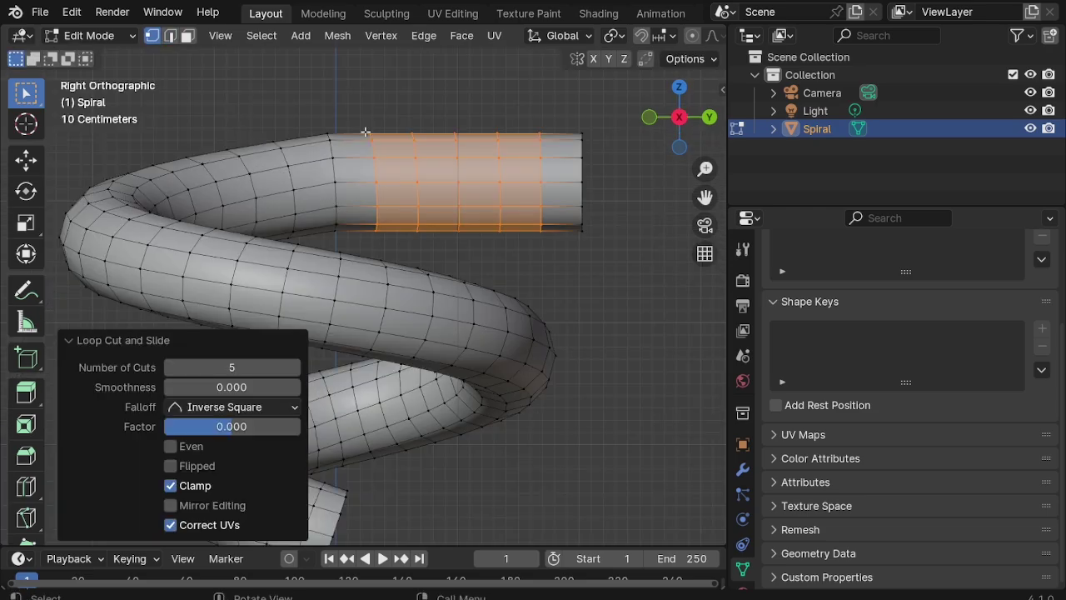
pyautogui.scroll(1, 384, 145)
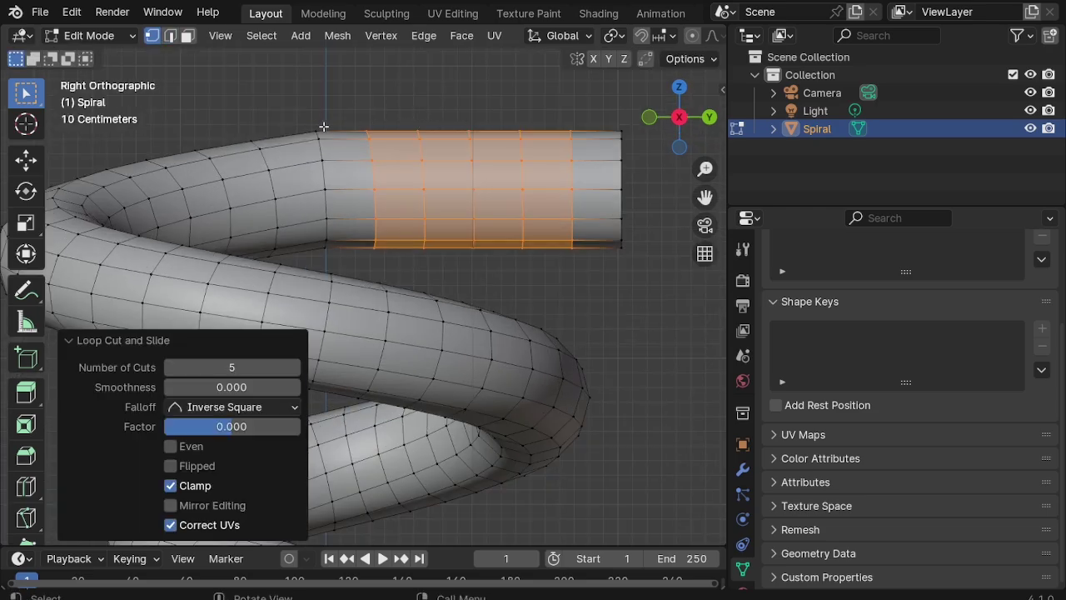
pyautogui.hotkey('alt', 'z')
pyautogui.moveTo(306, 110); pyautogui.dragTo(359, 260)
pyautogui.hotkey('alt', 'z')
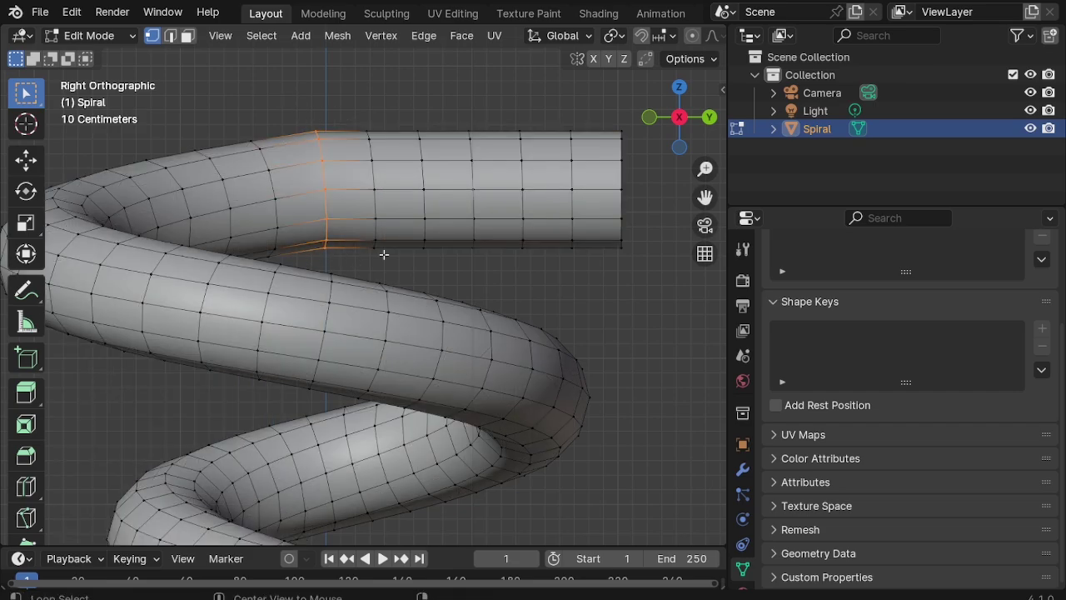
pyautogui.press('g')
pyautogui.press('z')
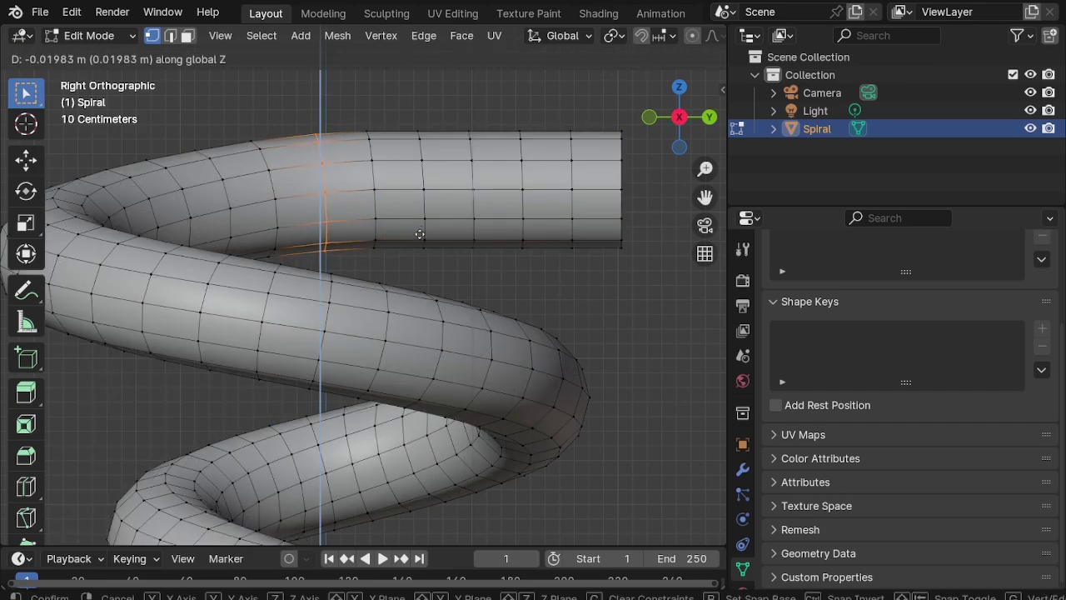
pyautogui.click(420, 235)
# Step: Select the face loops running along the top of the tube
pyautogui.scroll(-4, 420, 234)
pyautogui.scroll(1, 416, 426)
pyautogui.scroll(2, 398, 425)
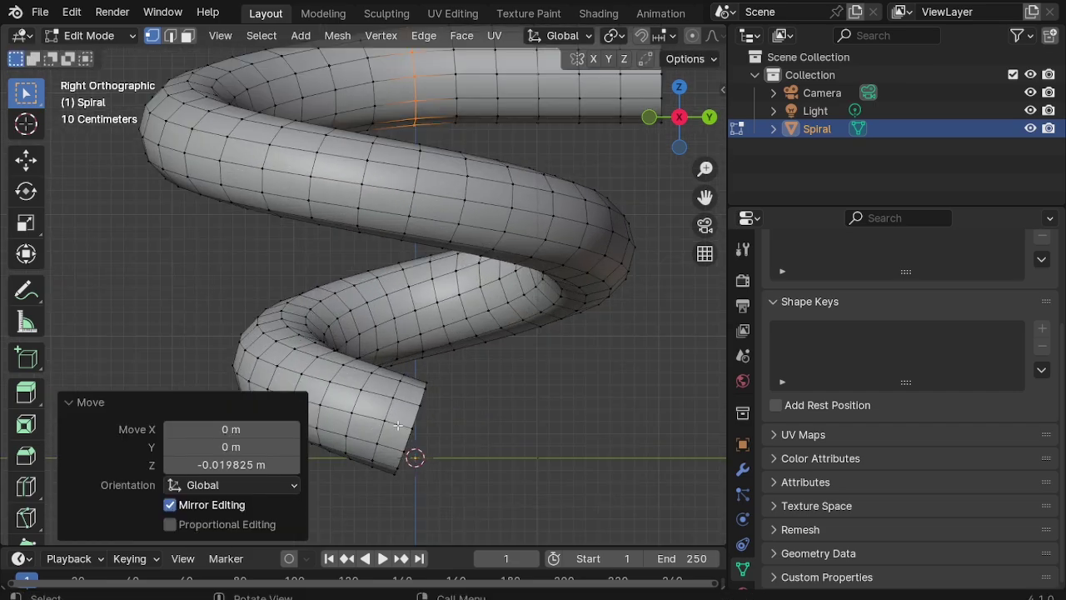
pyautogui.press('3')
pyautogui.click(398, 426)
pyautogui.moveTo(398, 425); pyautogui.dragTo(384, 395, button='middle')
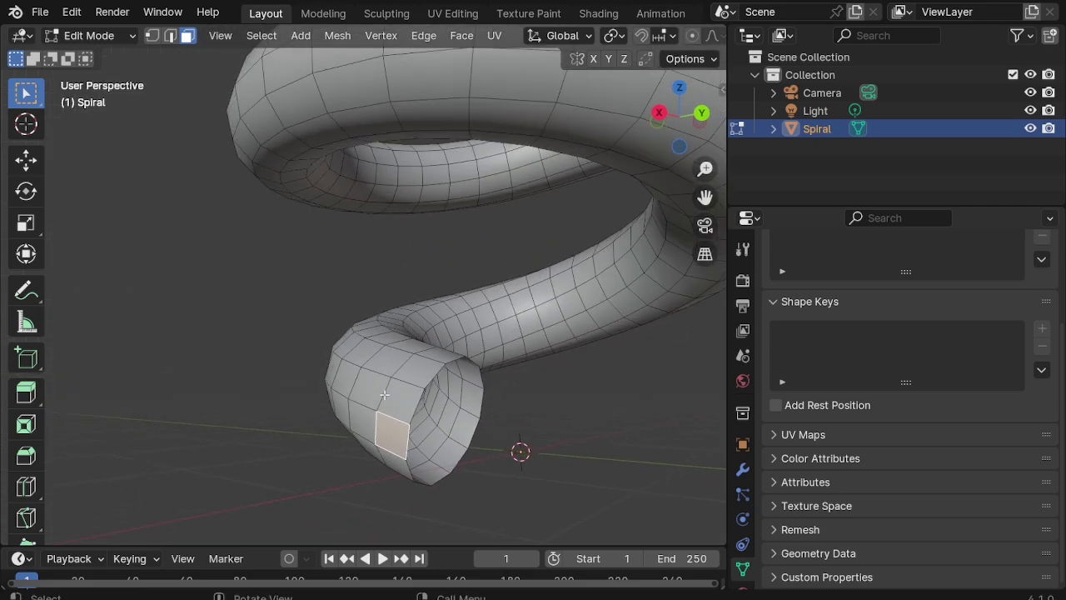
pyautogui.keyDown('alt'); pyautogui.click(381, 392); pyautogui.keyUp('alt')
pyautogui.keyDown('alt'); pyautogui.click(385, 382); pyautogui.keyUp('alt')
pyautogui.moveTo(385, 382)
pyautogui.mouseDown(button='middle')
pyautogui.moveTo(458, 355)
pyautogui.moveTo(510, 390)
pyautogui.mouseUp(button='middle')
pyautogui.keyDown('alt'); pyautogui.click(477, 348); pyautogui.keyUp('alt')
pyautogui.keyDown('alt'); pyautogui.click(507, 355); pyautogui.keyUp('alt')
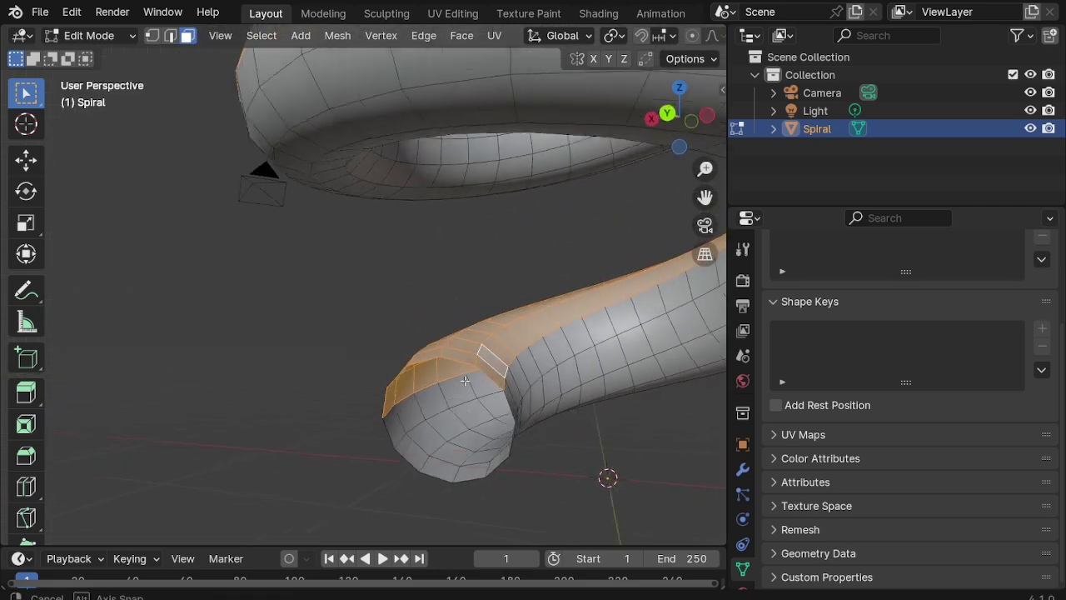
# Step: Delete the selected top faces along the whole spiral, opening it into a channel
pyautogui.scroll(-4, 509, 390)
pyautogui.press('a')
pyautogui.moveTo(381, 420)
pyautogui.mouseDown(button='middle')
pyautogui.moveTo(621, 432)
pyautogui.moveTo(489, 431)
pyautogui.moveTo(340, 409)
pyautogui.mouseUp(button='middle')
pyautogui.press('x')
pyautogui.click(608, 424)
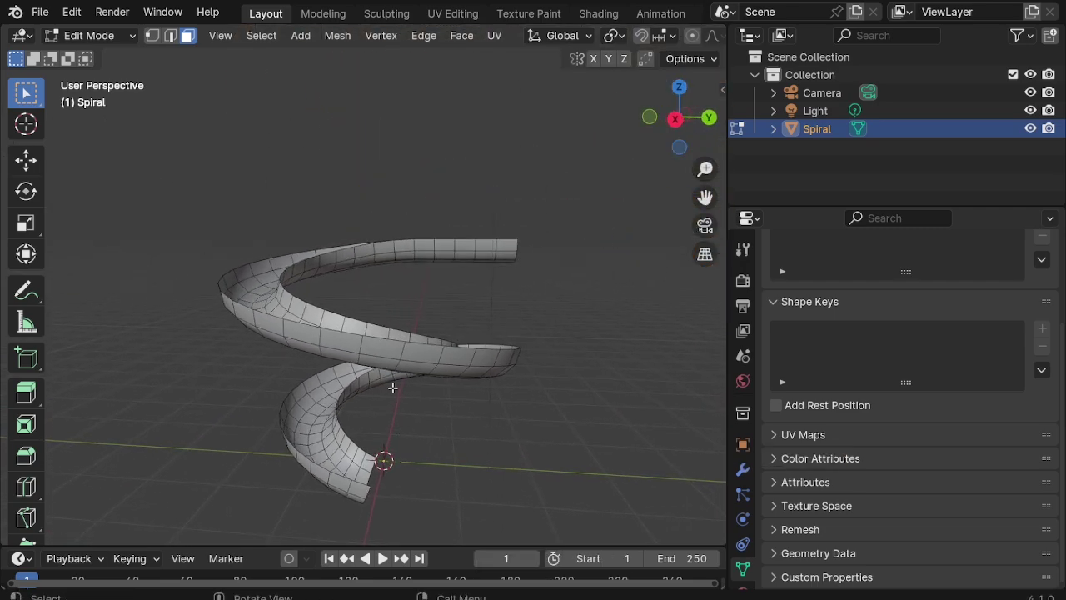
pyautogui.moveTo(394, 387)
pyautogui.mouseDown(button='middle')
pyautogui.moveTo(390, 366)
pyautogui.moveTo(392, 381)
pyautogui.mouseUp(button='middle')
pyautogui.scroll(2, 332, 463)
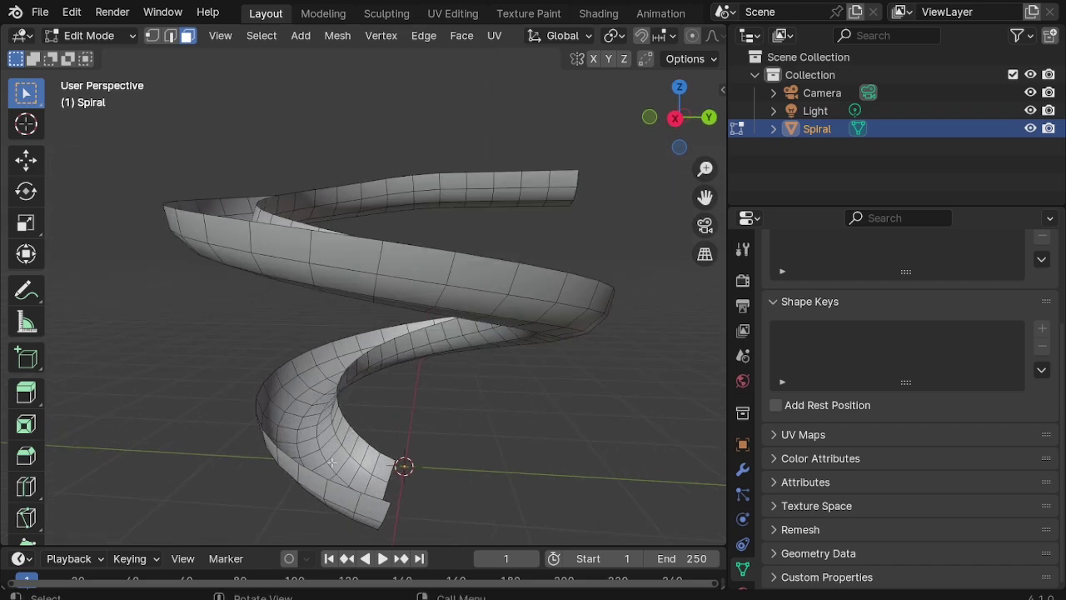
# Step: Extrude the whole channel along its normals by an even 0.145 m wall thickness
pyautogui.press('a')
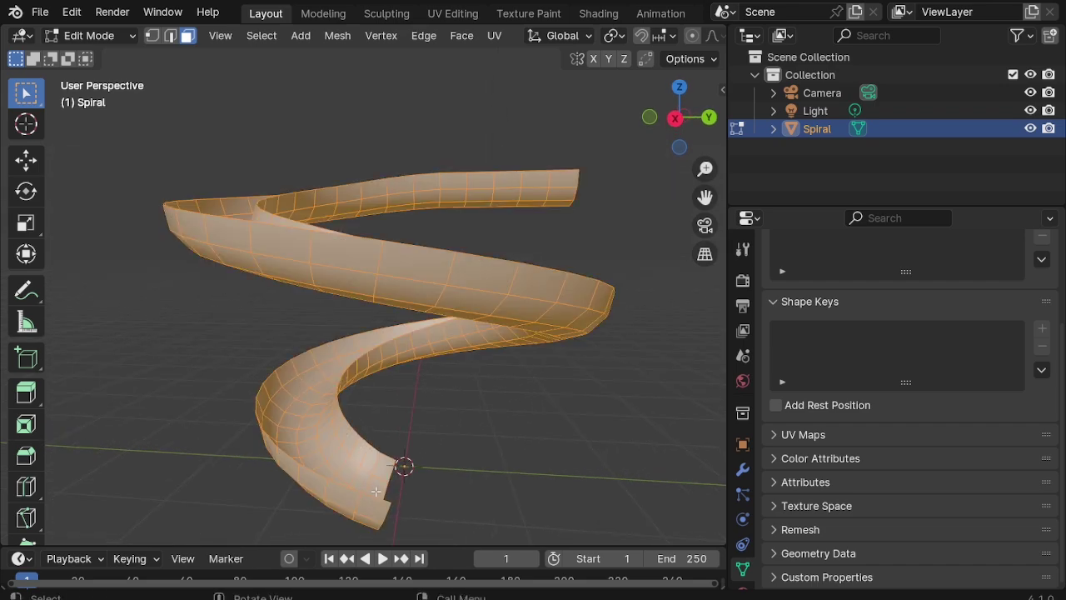
pyautogui.hotkey('alt', 'e')
pyautogui.click(386, 508)
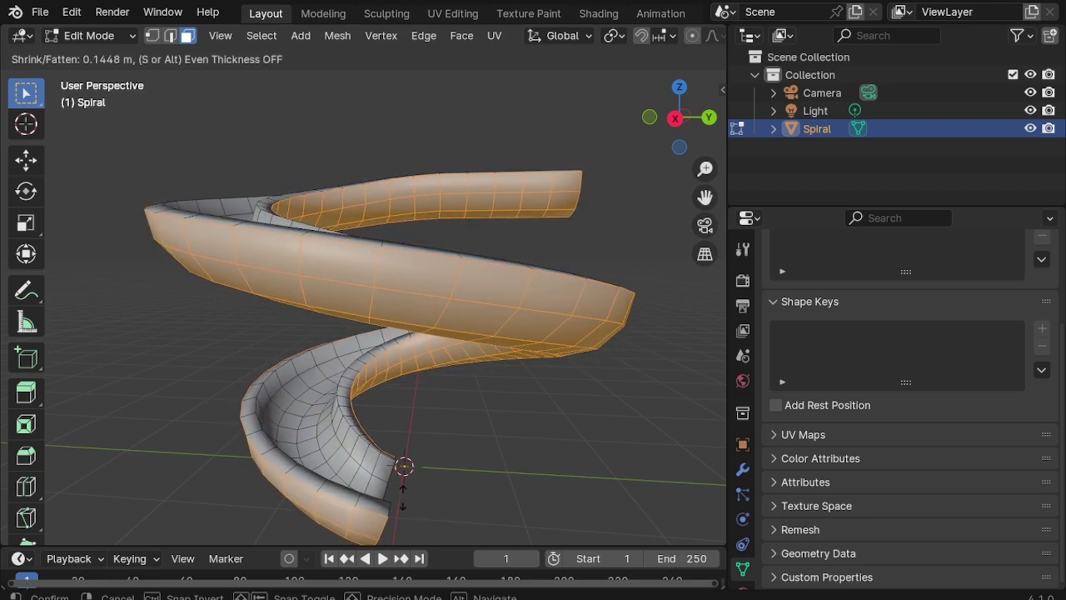
pyautogui.click(384, 498)
pyautogui.click(188, 488)
# Step: Add support loop cuts along the channel wall and near the rim
pyautogui.moveTo(533, 424)
pyautogui.mouseDown(button='middle')
pyautogui.moveTo(395, 471)
pyautogui.moveTo(433, 467)
pyautogui.mouseUp(button='middle')
pyautogui.press('2')
pyautogui.keyDown('alt'); pyautogui.click(463, 471); pyautogui.keyUp('alt')
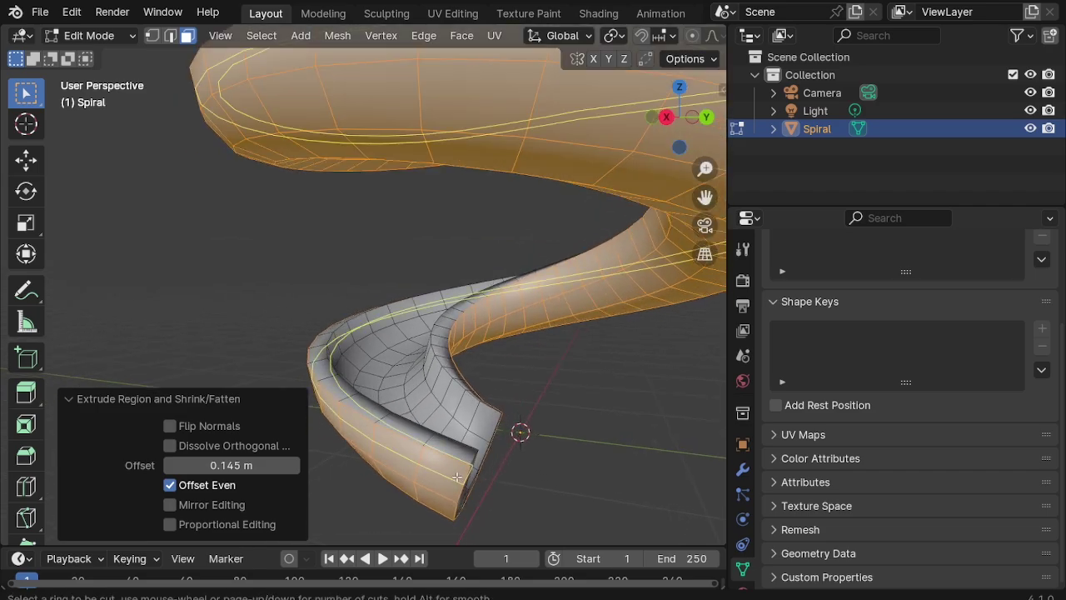
pyautogui.press('g')
pyautogui.press('g')
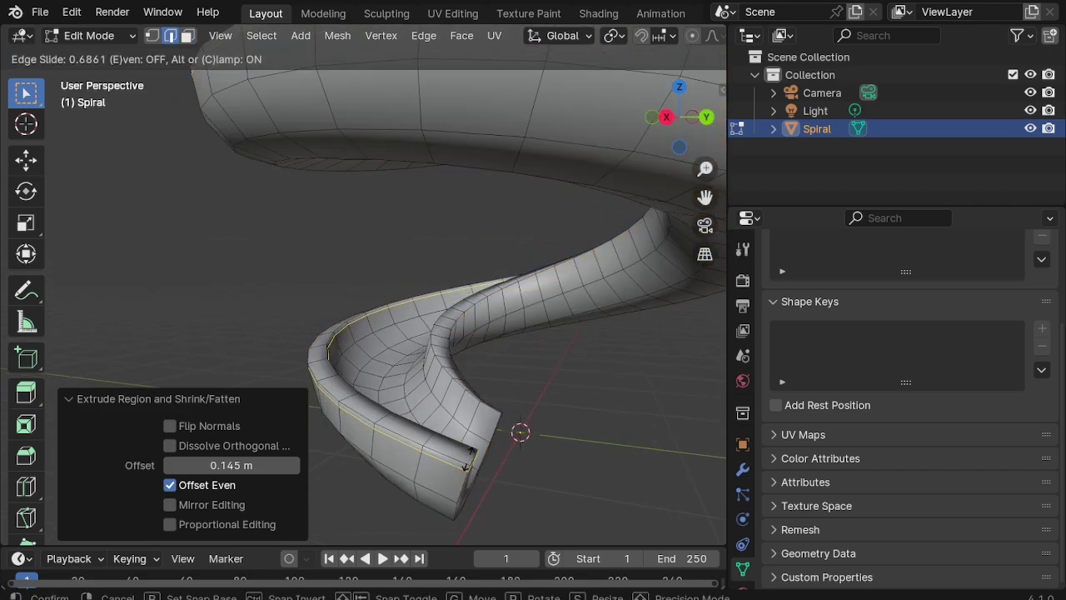
pyautogui.click(466, 467)
pyautogui.hotkey('ctrl', 'r')
pyautogui.click(495, 417)
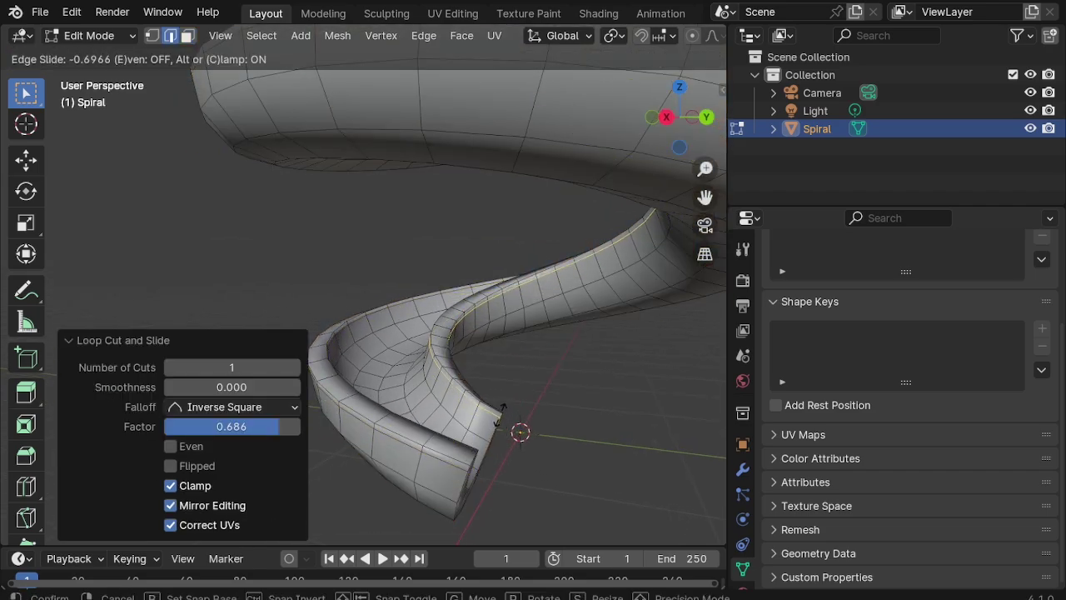
pyautogui.click(499, 414)
# Step: Add support loops along the inner rim and at the spiral's top end
pyautogui.hotkey('ctrl', 'r')
pyautogui.click(496, 417)
pyautogui.click(492, 420)
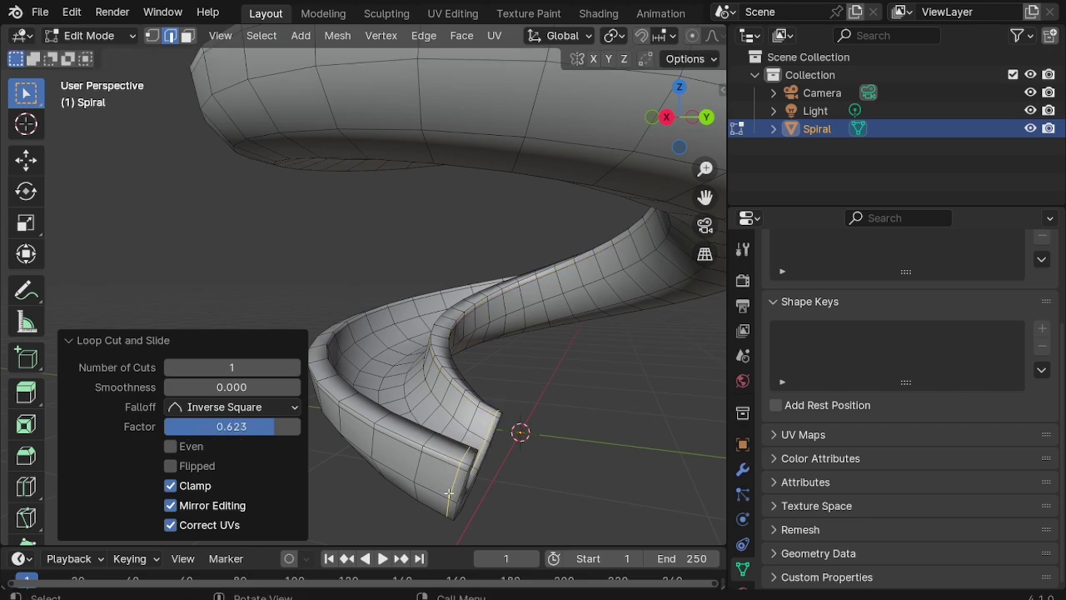
pyautogui.moveTo(491, 421)
pyautogui.mouseDown(button='middle')
pyautogui.moveTo(456, 457)
pyautogui.moveTo(633, 208)
pyautogui.mouseUp(button='middle')
pyautogui.keyDown('alt'); pyautogui.click(650, 196); pyautogui.keyUp('alt')
pyautogui.press('g')
pyautogui.press('g')
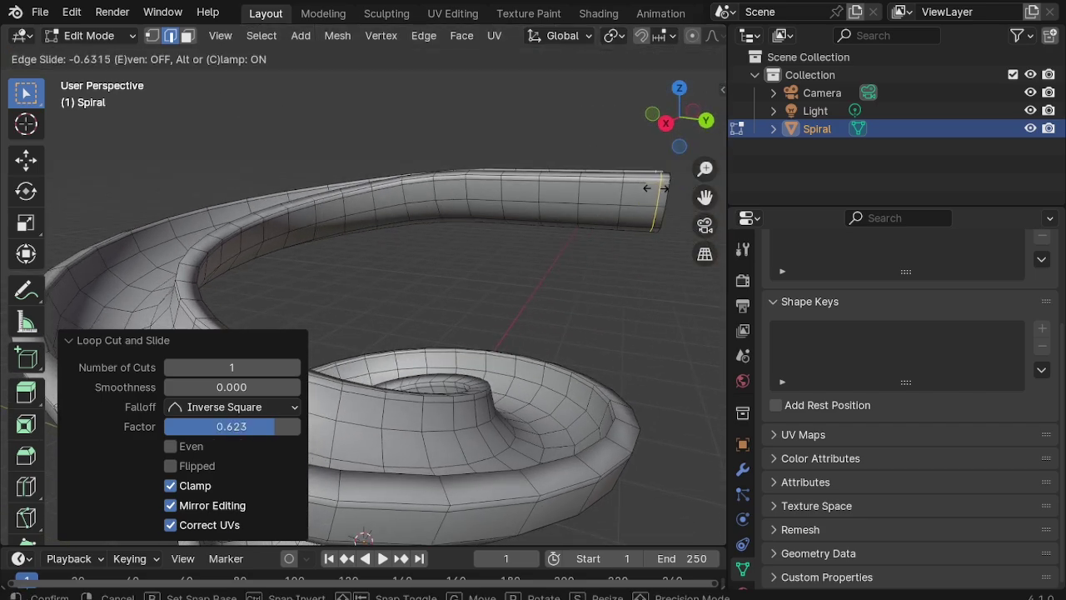
pyautogui.click(658, 190)
# Step: Add a level 2 subdivision surface modifier to the spiral slide
pyautogui.press('Tab')
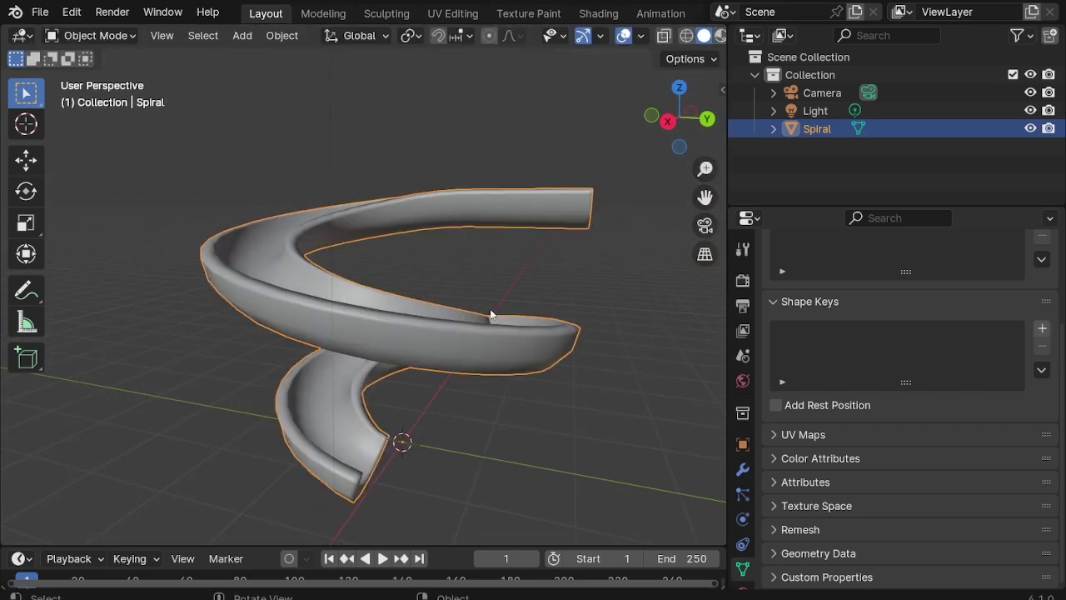
pyautogui.hotkey('ctrl', '2')
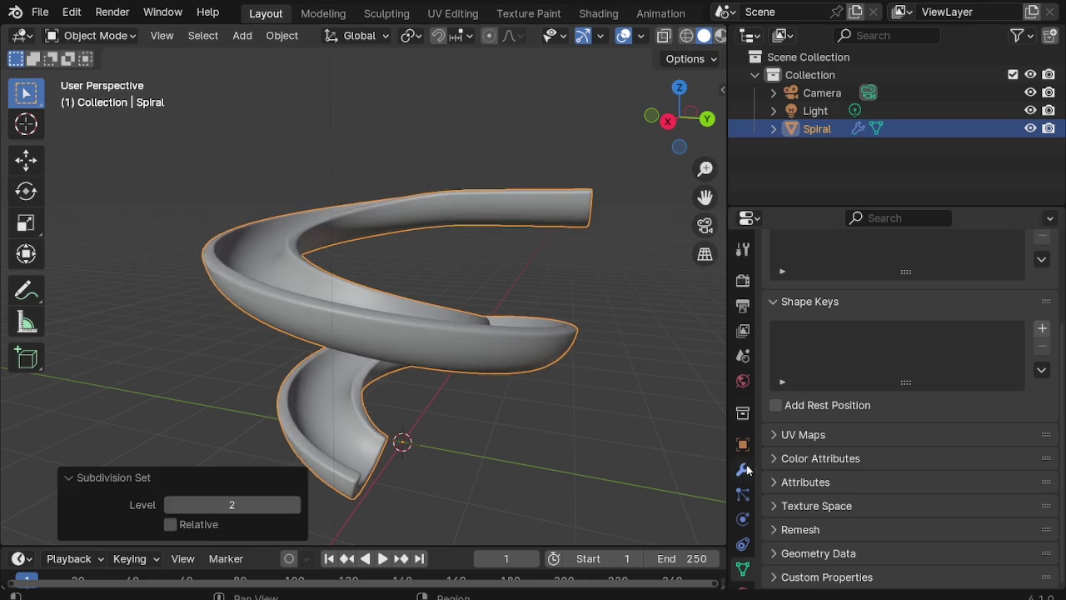
pyautogui.click(744, 470)
pyautogui.moveTo(504, 442)
pyautogui.mouseDown(button='middle')
pyautogui.moveTo(485, 388)
pyautogui.moveTo(508, 396)
pyautogui.mouseUp(button='middle')
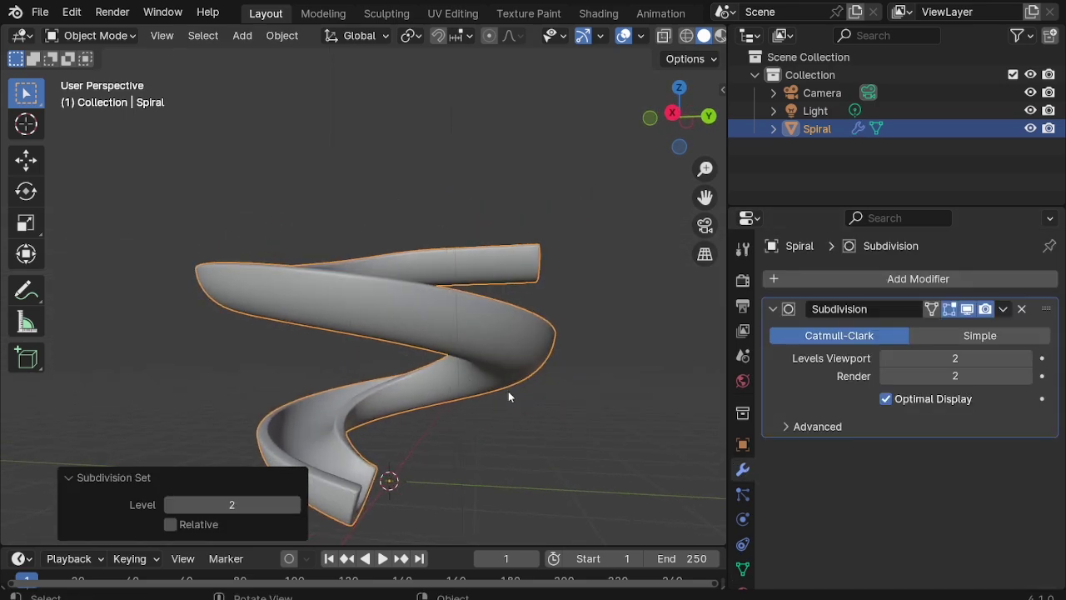
# Step: Pull the scene camera back and reposition it to frame the slide
pyautogui.press('KP_0')
pyautogui.click(508, 391)
pyautogui.press('g')
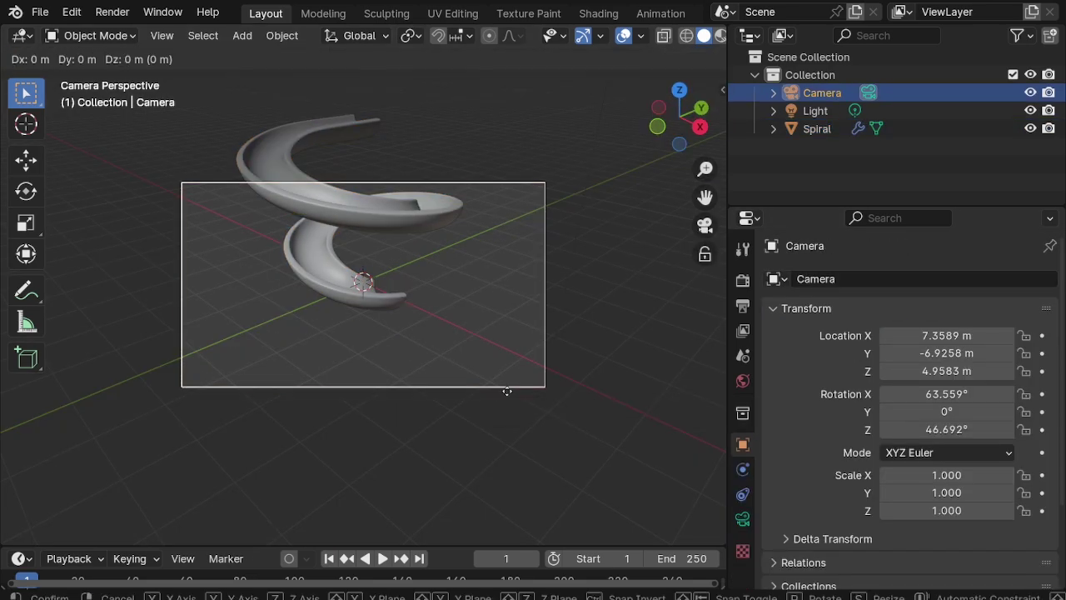
pyautogui.press('z')
pyautogui.press('z')
pyautogui.click(527, 466)
pyautogui.press('g')
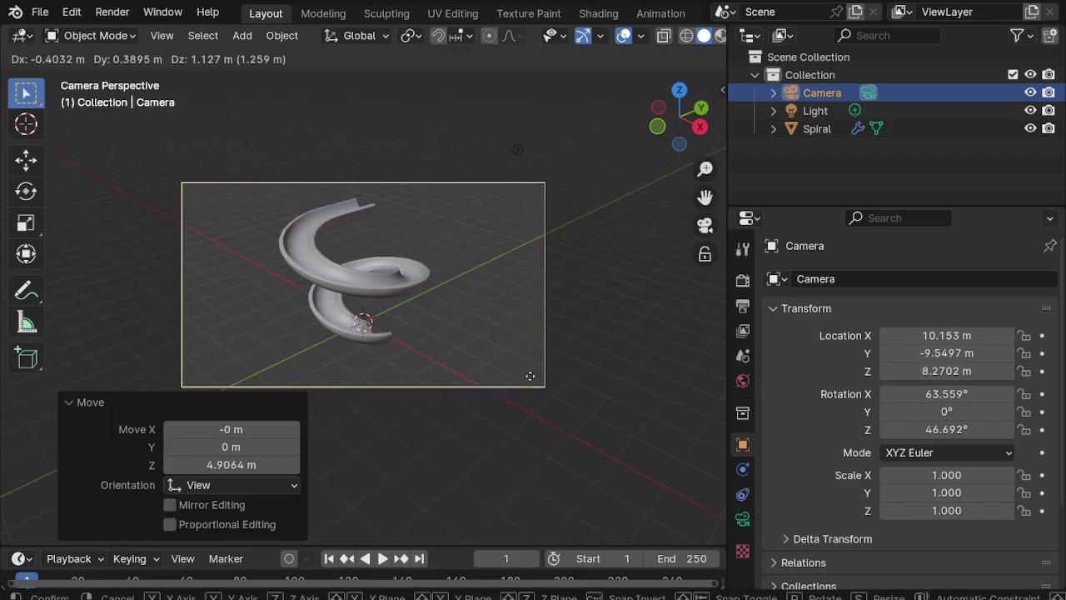
pyautogui.click(317, 282)
# Step: Rotate the spiral slide about -46° around the Z axis
pyautogui.click(318, 282)
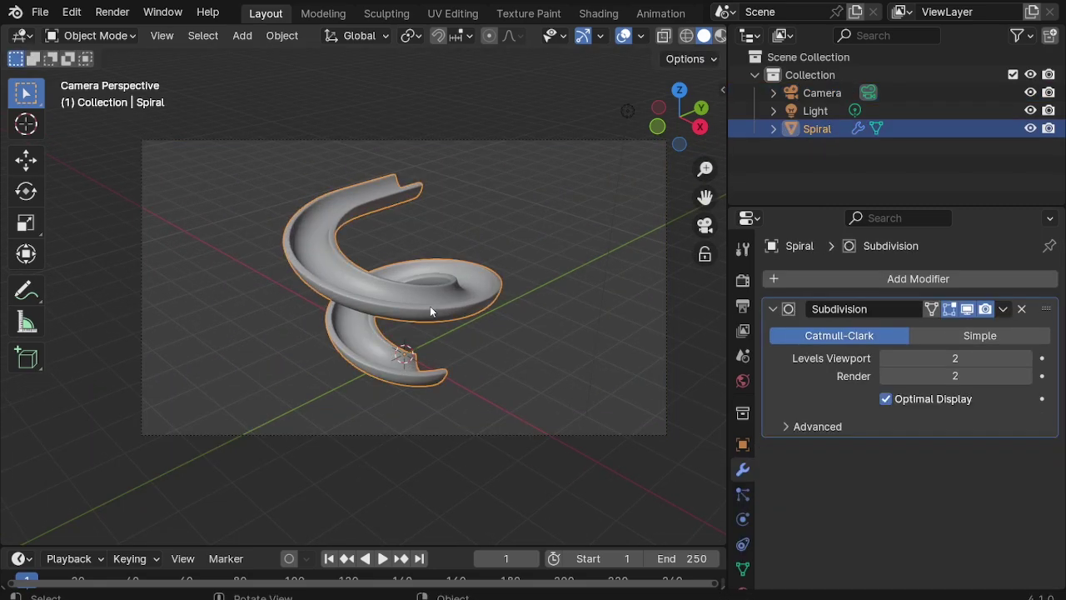
pyautogui.press('r')
pyautogui.press('z')
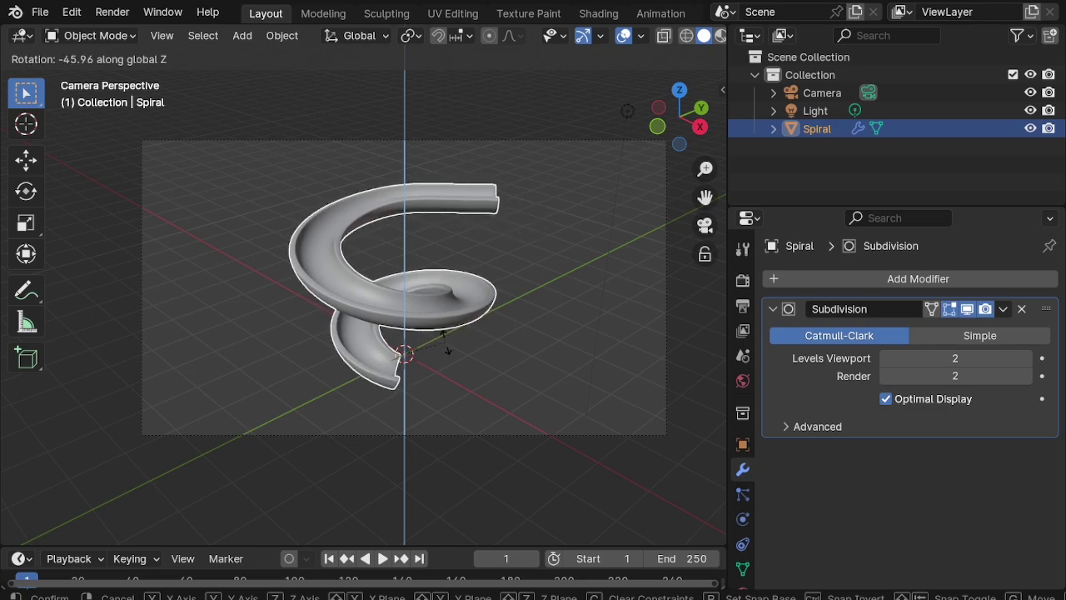
pyautogui.click(448, 348)
pyautogui.moveTo(489, 346); pyautogui.dragTo(404, 337, button='middle')
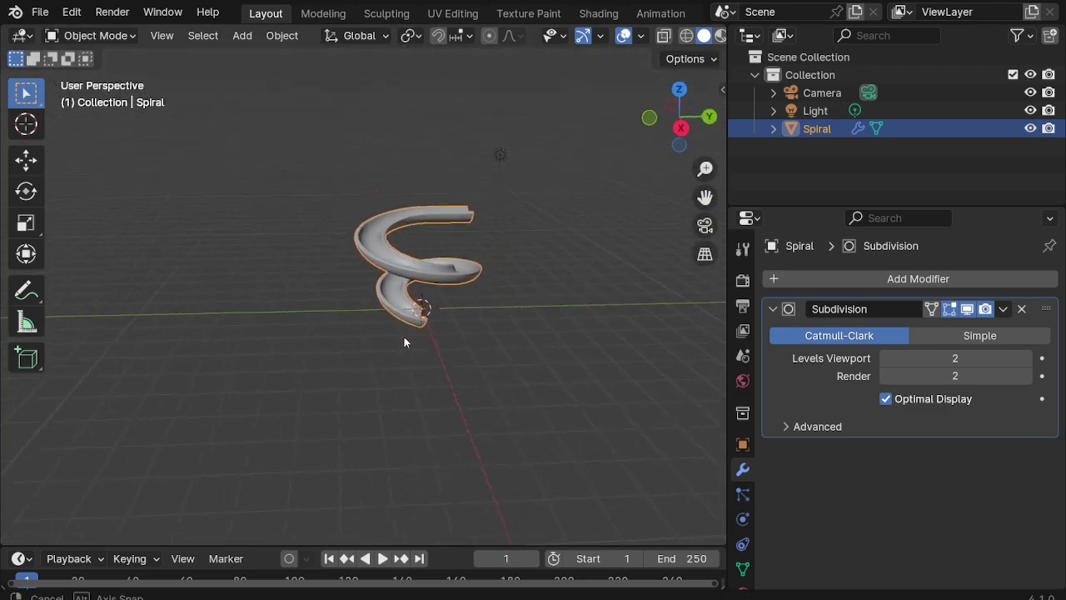
pyautogui.scroll(2, 450, 239)
pyautogui.press('KP_5')
pyautogui.press('KP_7')
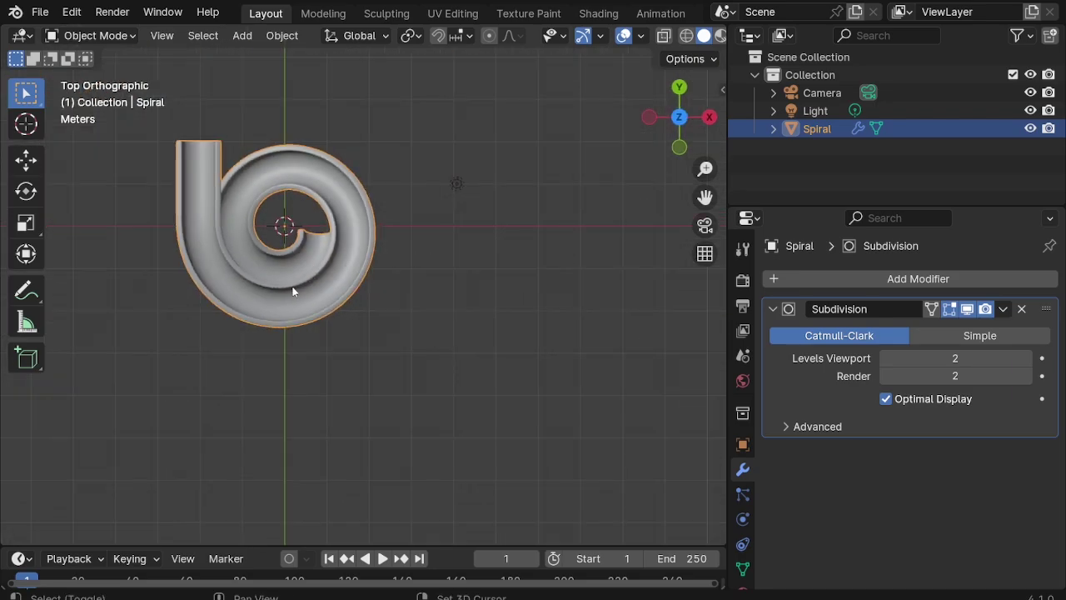
pyautogui.press('KP_Decimal')
pyautogui.moveTo(403, 294)
pyautogui.mouseDown(button='middle')
pyautogui.moveTo(405, 238)
pyautogui.moveTo(344, 200)
pyautogui.mouseUp(button='middle')
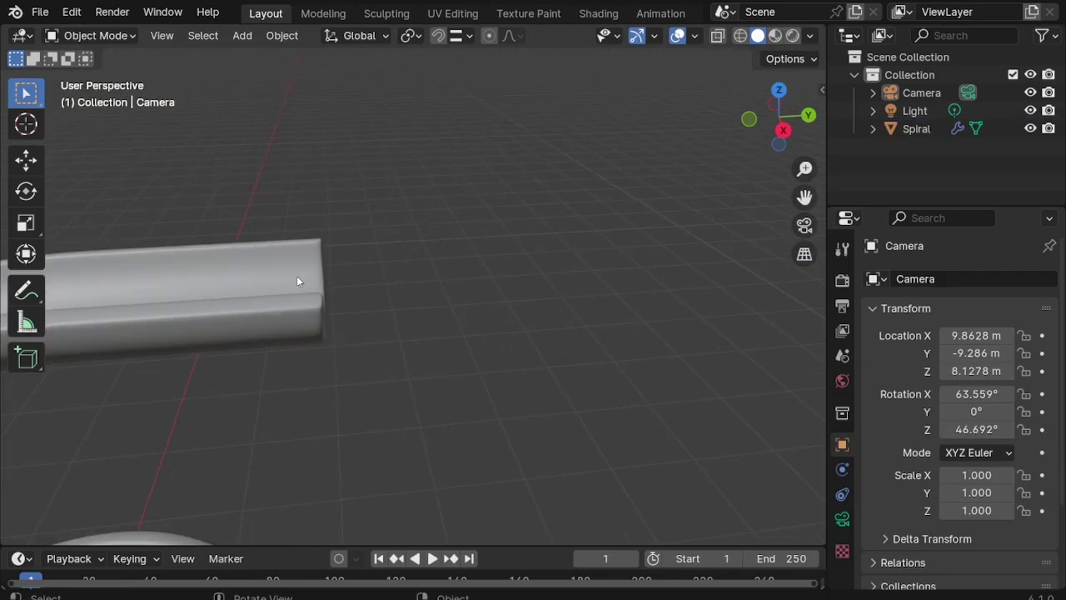
# Step: Return to object mode and bring up the Add menu for new mesh shapes
pyautogui.press('Tab')
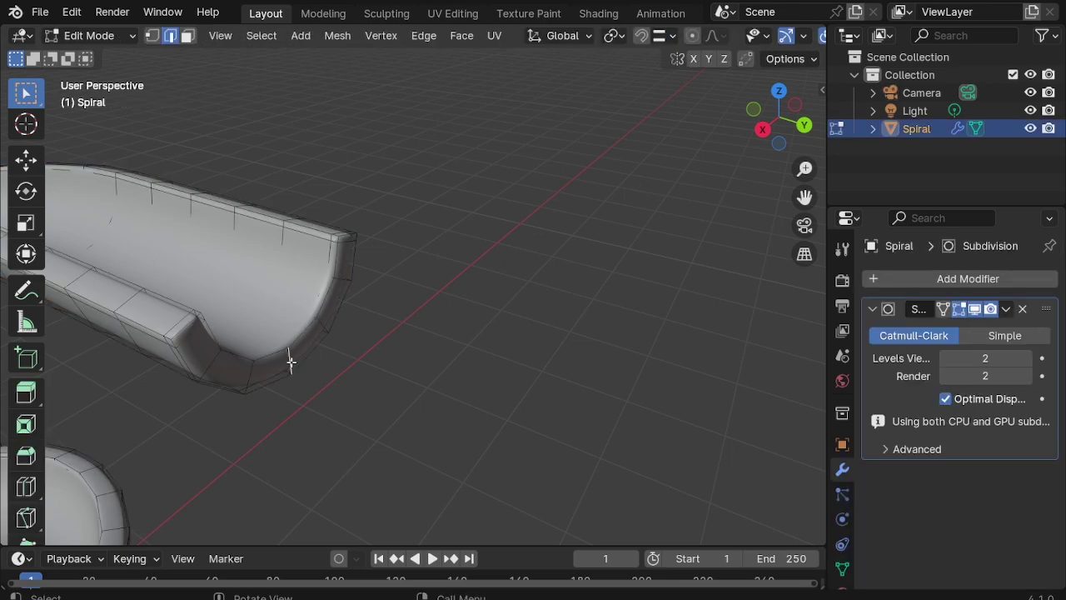
pyautogui.hotkey('shift', 's')
pyautogui.click(302, 469)
pyautogui.press('Tab')
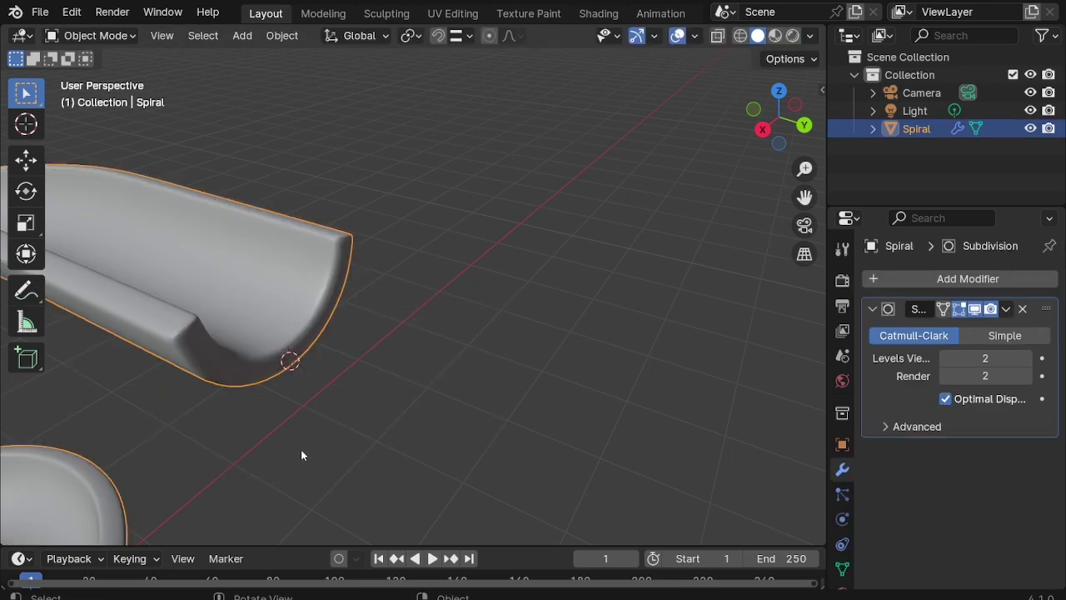
pyautogui.moveTo(301, 449); pyautogui.dragTo(316, 329, button='middle')
pyautogui.hotkey('shift', 'a')
pyautogui.moveTo(195, 261)
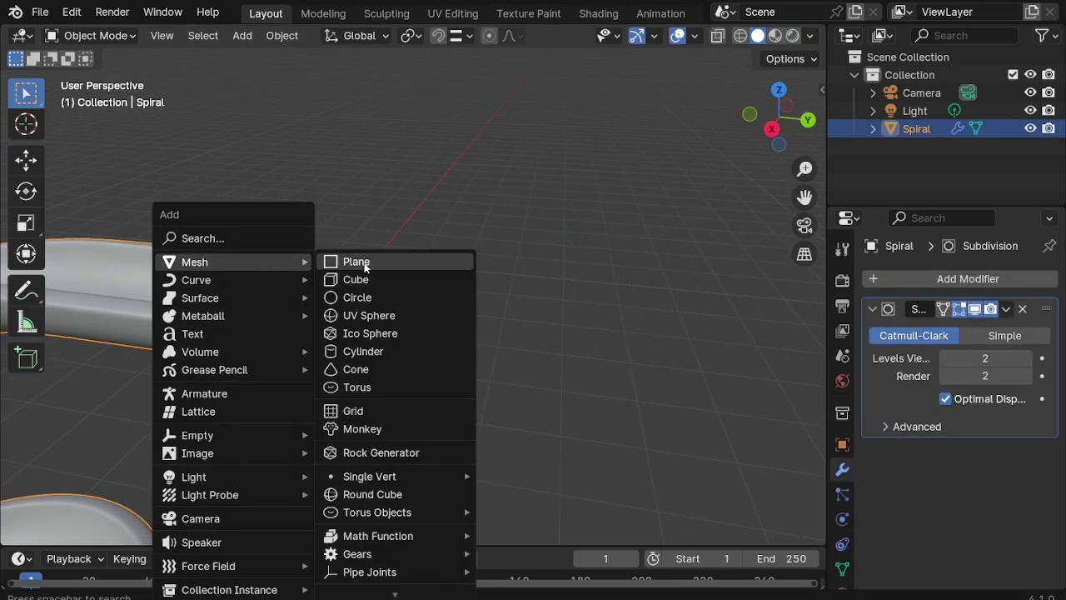
# Step: Add a plane and, in top view, stretch it to twice its length along Y
pyautogui.click(356, 262)
pyautogui.moveTo(213, 296); pyautogui.dragTo(348, 279, button='middle')
pyautogui.press('KP_7')
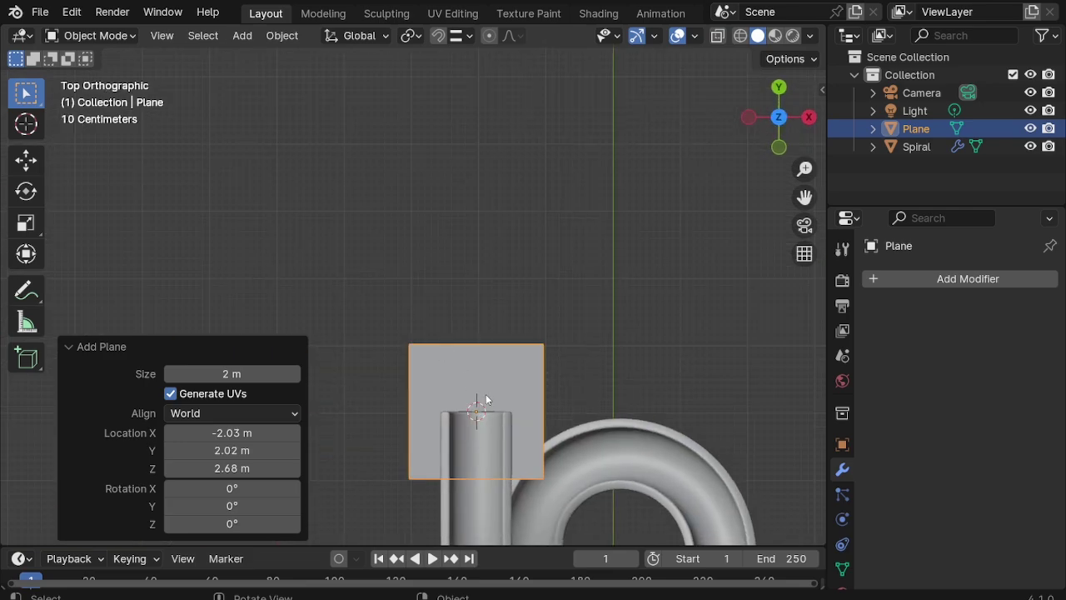
pyautogui.press('s')
pyautogui.press('y')
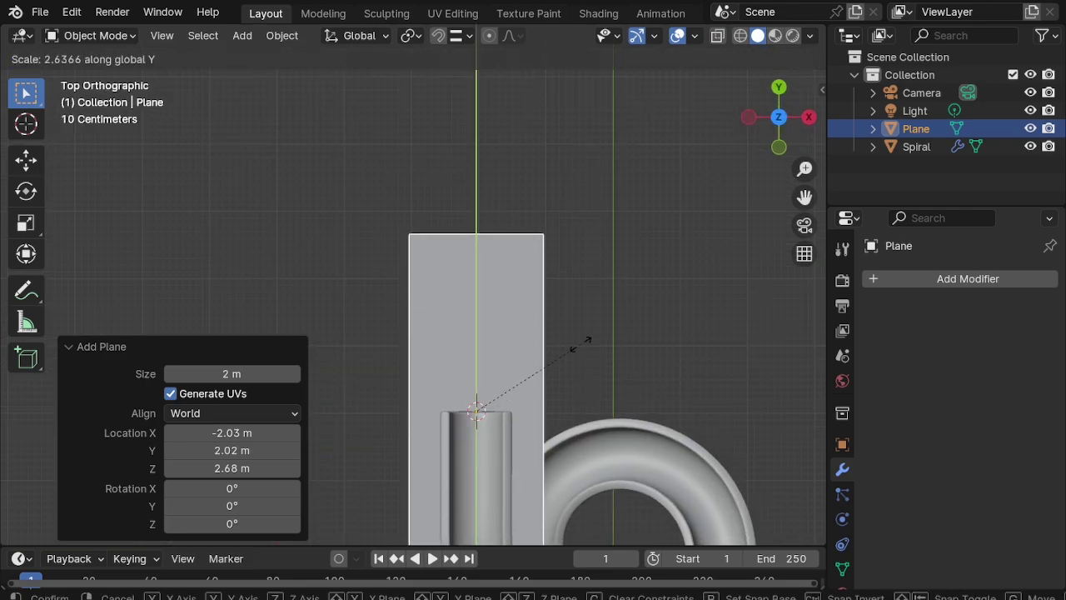
pyautogui.write('2')
pyautogui.press('Return')
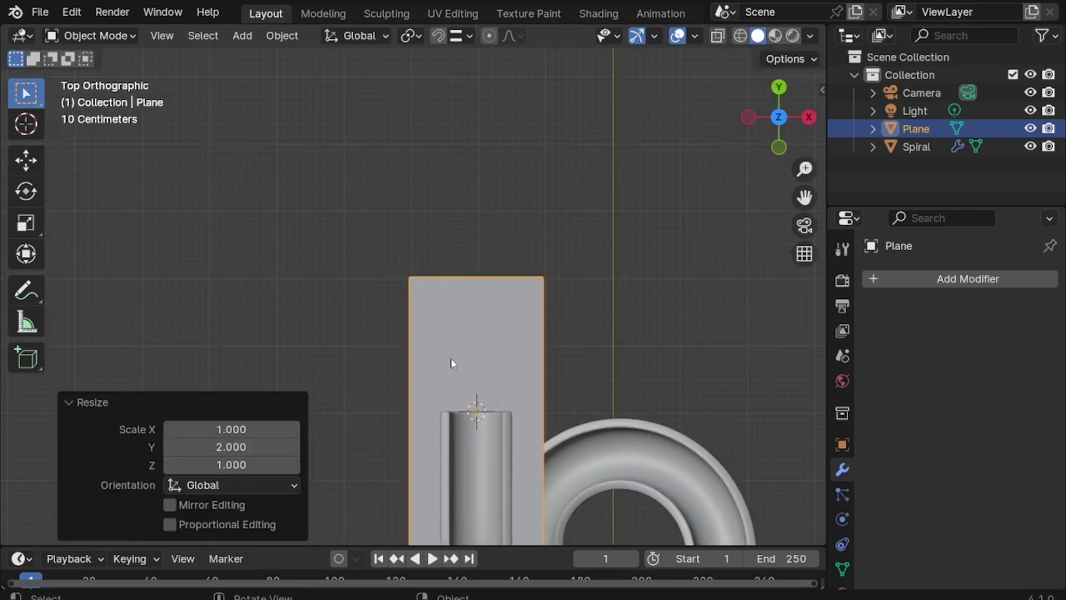
# Step: Undo the stretch and instead squash the plane along Y into a narrow strip (about 0.29)
pyautogui.press('g')
pyautogui.press('x')
pyautogui.press('y')
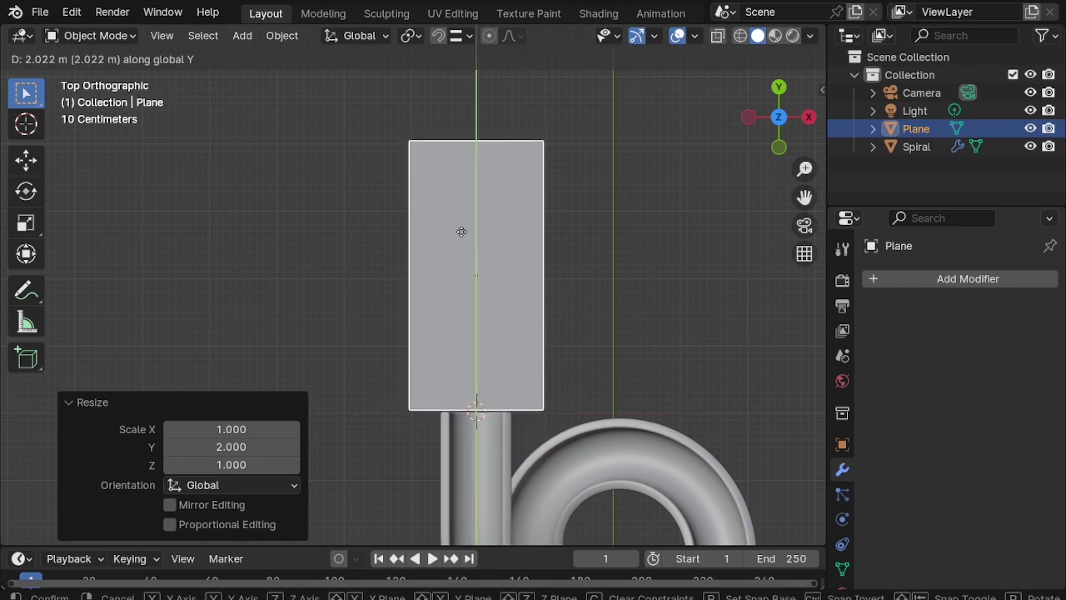
pyautogui.press('Escape')
pyautogui.hotkey('ctrl', 'z')
pyautogui.press('s')
pyautogui.press('x')
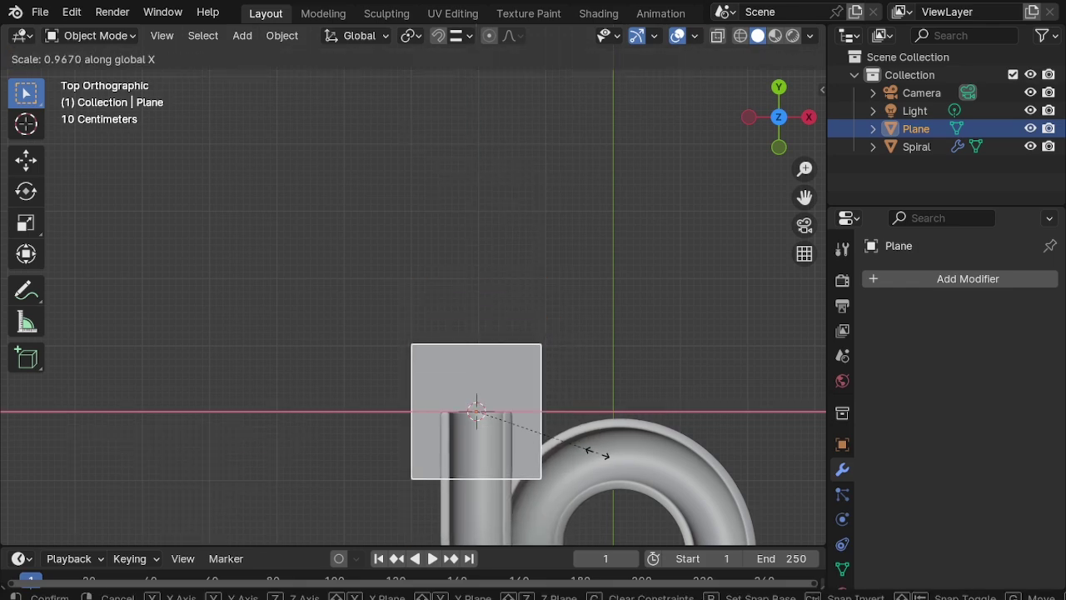
pyautogui.press('y')
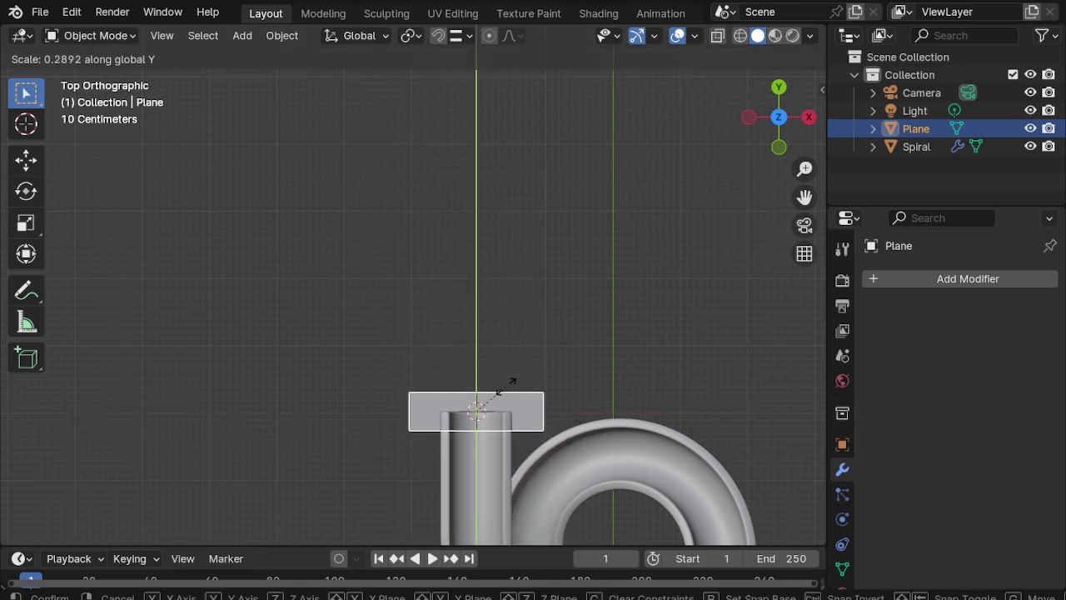
pyautogui.click(506, 386)
# Step: Move the strip about 0.23 m along Y to the slide's exit end
pyautogui.press('g')
pyautogui.press('y')
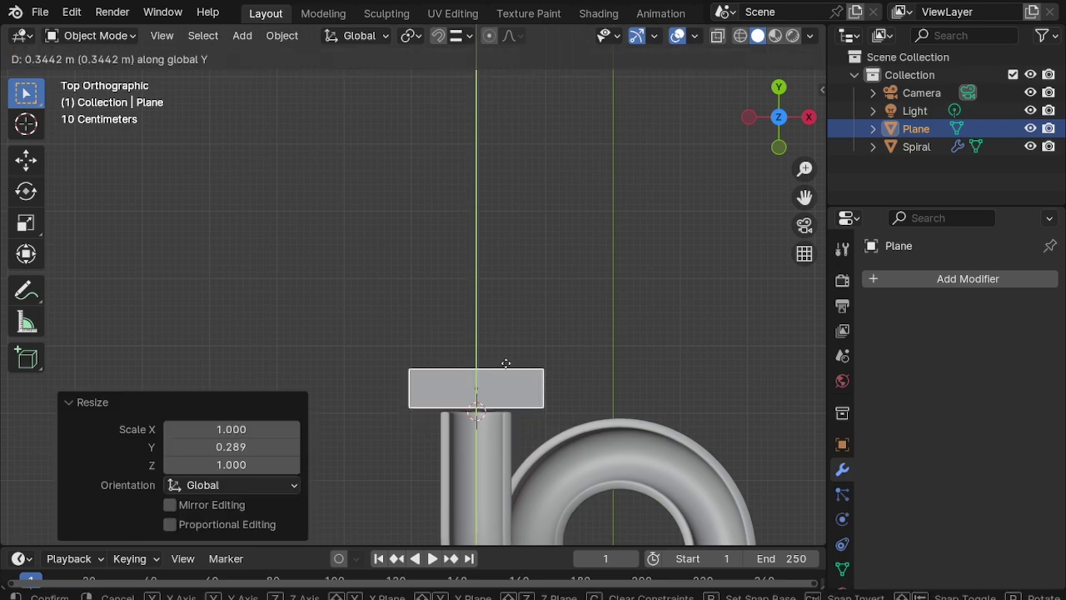
pyautogui.click(504, 371)
pyautogui.scroll(4, 514, 390)
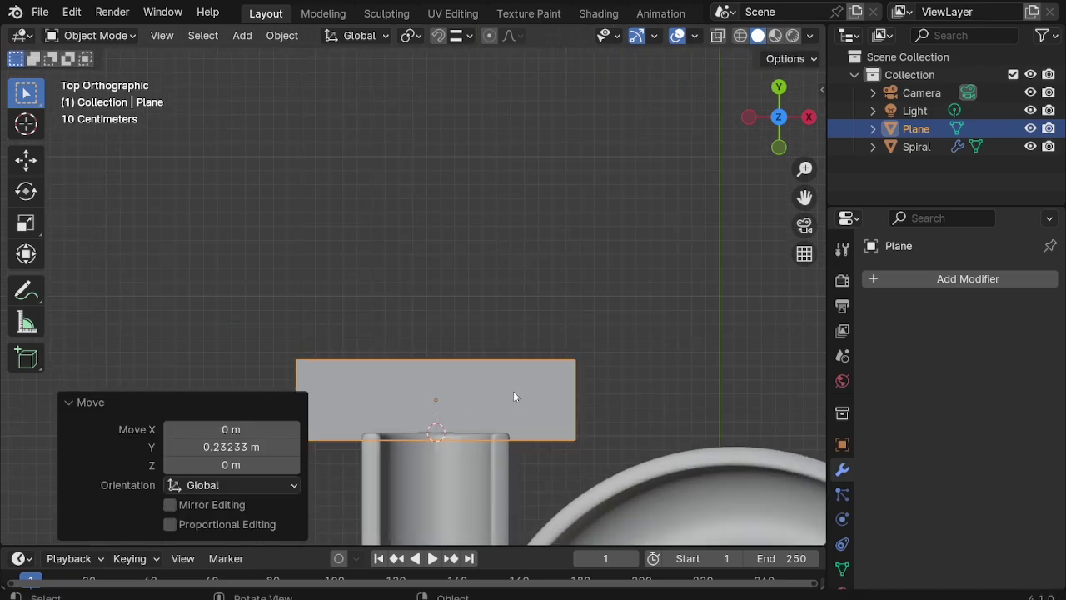
pyautogui.moveTo(513, 391); pyautogui.dragTo(565, 412, button='middle')
# Step: Add an Array modifier to the strip with relative offset X 0 and Y 1.1
pyautogui.click(895, 287)
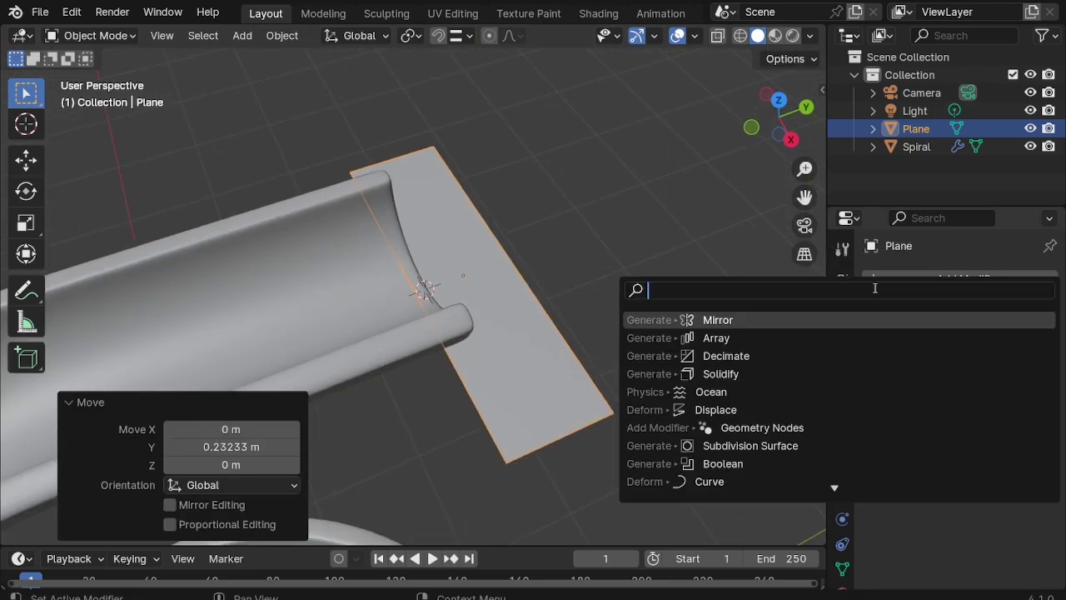
pyautogui.click(762, 337)
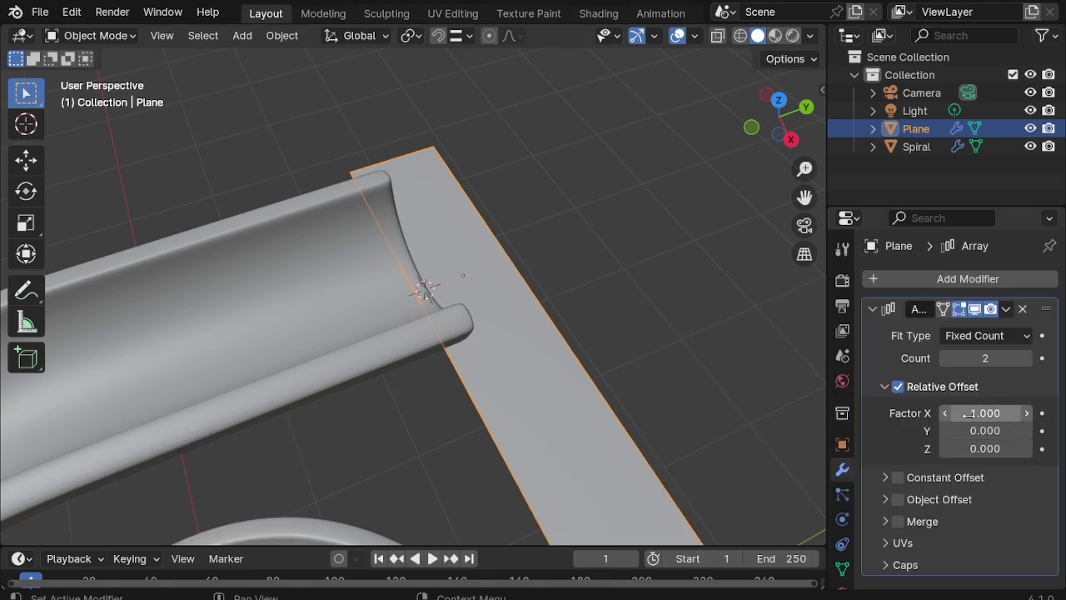
pyautogui.write('0')
pyautogui.press('Return')
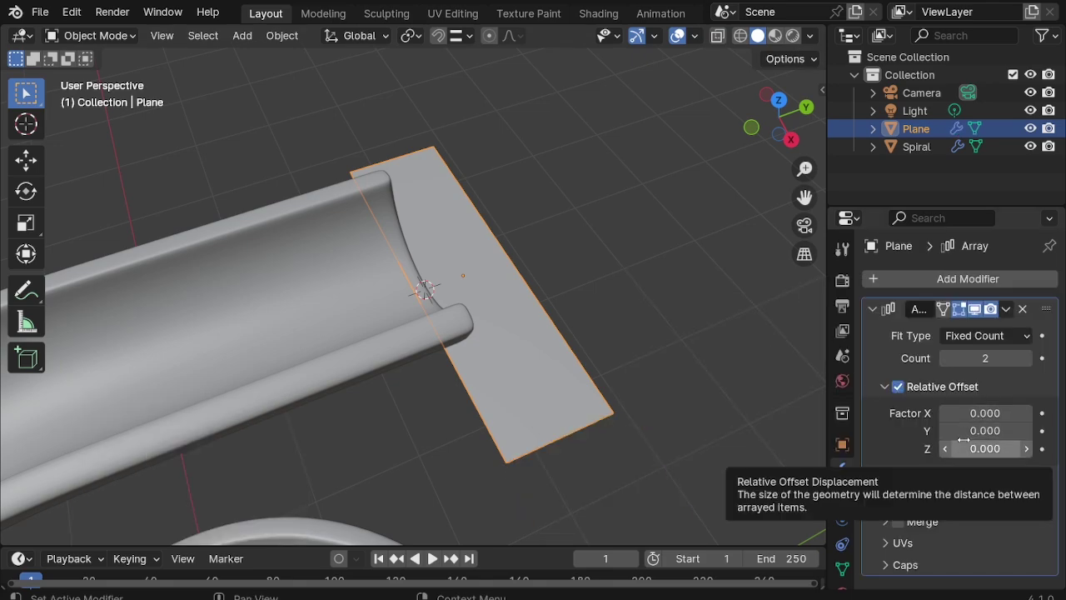
pyautogui.write('1.1')
pyautogui.press('Return')
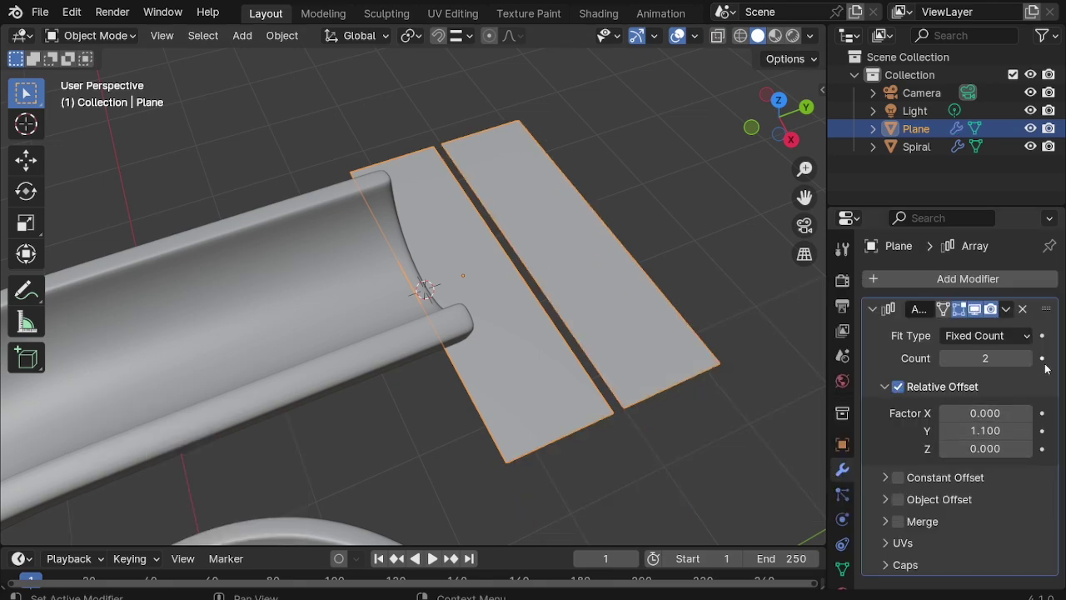
# Step: Raise the array count to 8 and widen the Y offset factor to 1.2
pyautogui.click(1027, 358)
pyautogui.click(1028, 359)
pyautogui.click(1027, 358)
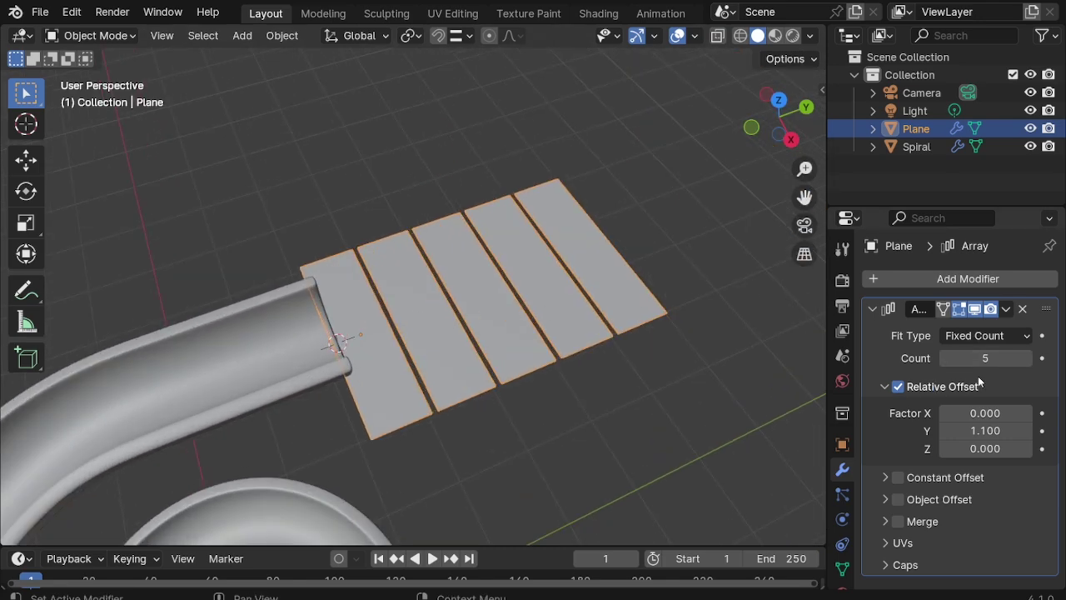
pyautogui.click(1027, 358)
pyautogui.click(1027, 358)
pyautogui.click(1027, 359)
pyautogui.moveTo(684, 362); pyautogui.dragTo(655, 298, button='middle')
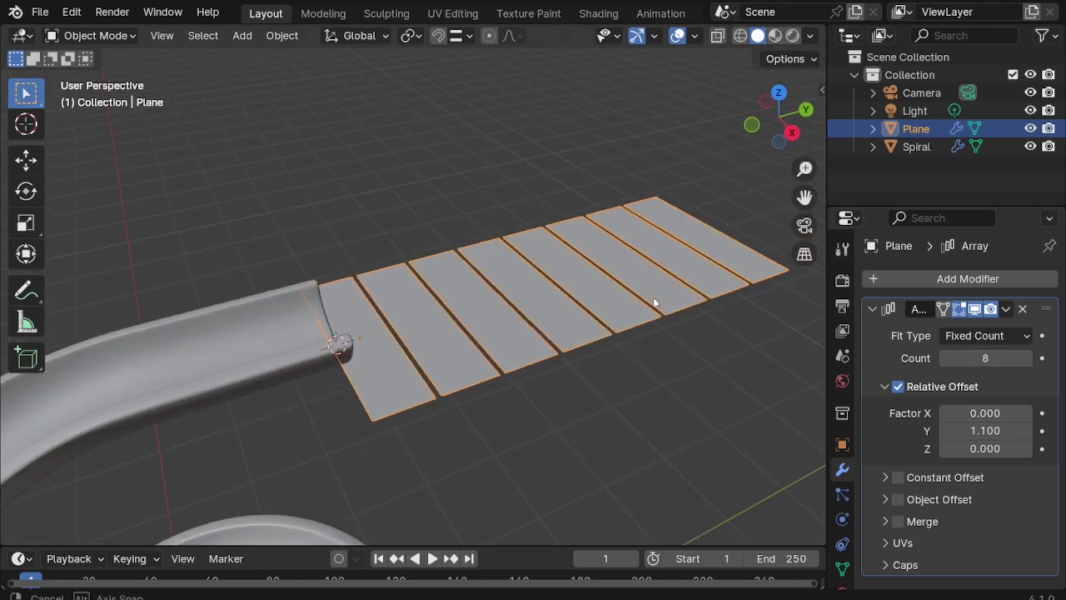
pyautogui.click(1003, 431)
pyautogui.write('1.200')
pyautogui.press('Return')
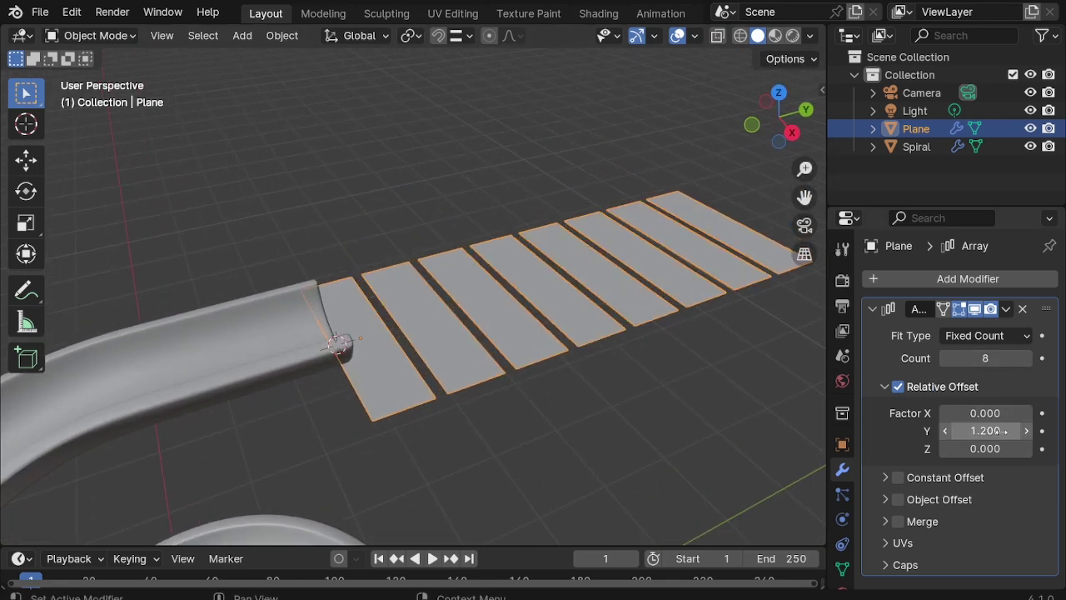
pyautogui.scroll(2, 479, 369)
pyautogui.scroll(2, 405, 358)
pyautogui.scroll(1, 382, 356)
pyautogui.press('Tab')
# Step: Extrude the plank face upward 0.2 m to give the planks thickness
pyautogui.scroll(-1, 383, 357)
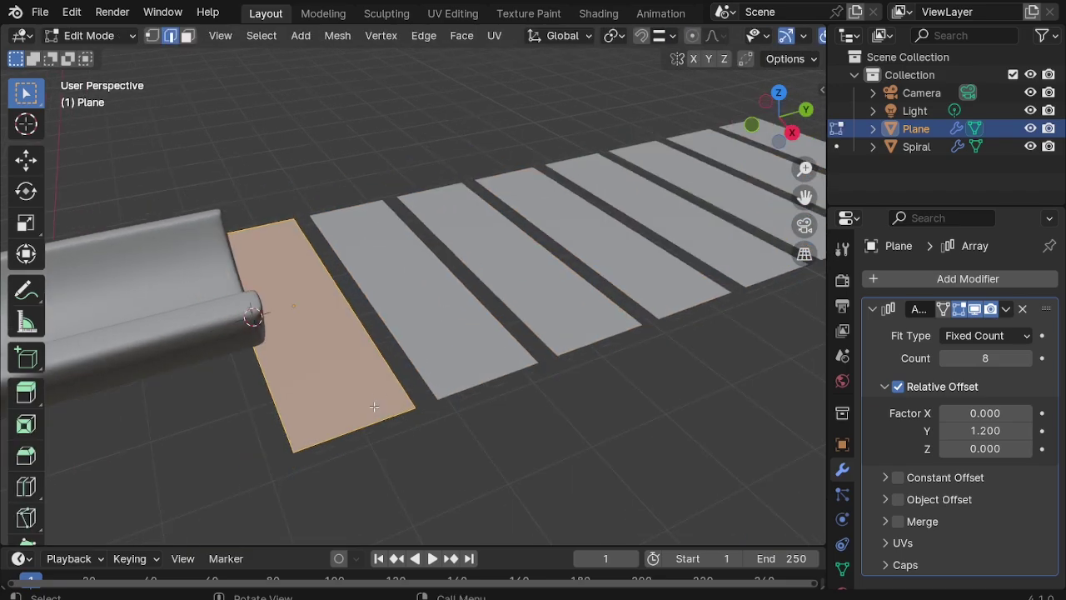
pyautogui.moveTo(401, 422); pyautogui.dragTo(364, 326, button='middle')
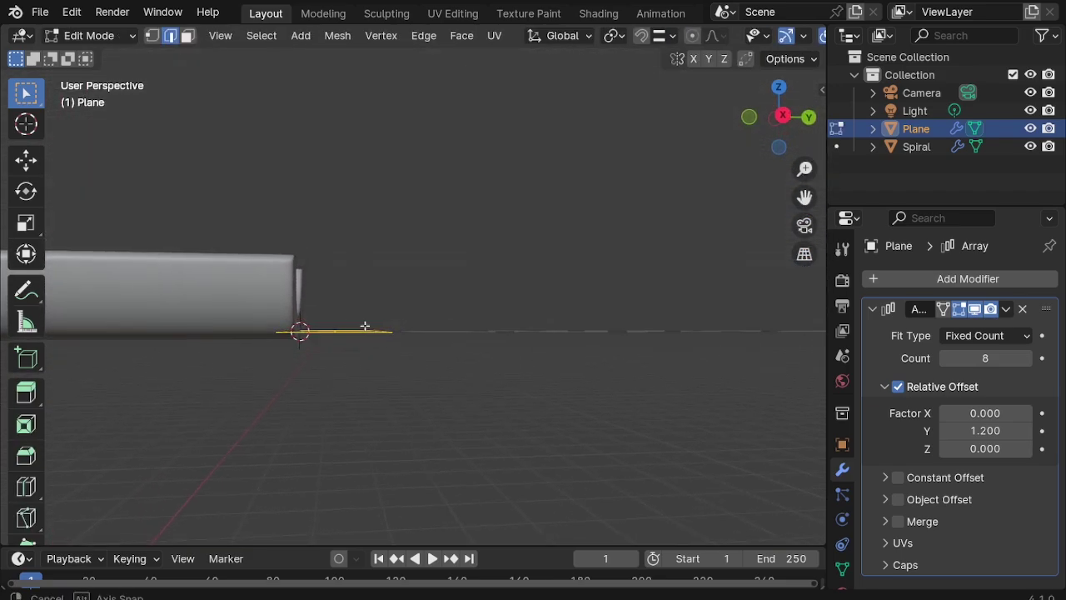
pyautogui.press('e')
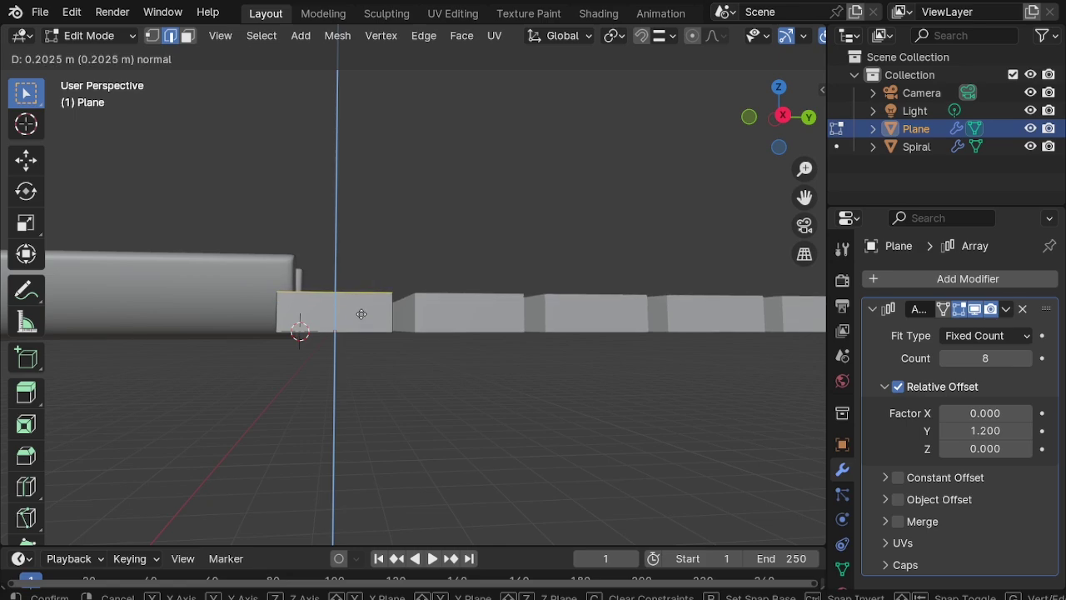
pyautogui.write('0.2')
pyautogui.press('Return')
# Step: In right side view, lower the whole plank block about 0.256 m along Z below the slide exit
pyautogui.moveTo(335, 306); pyautogui.dragTo(360, 339, button='middle')
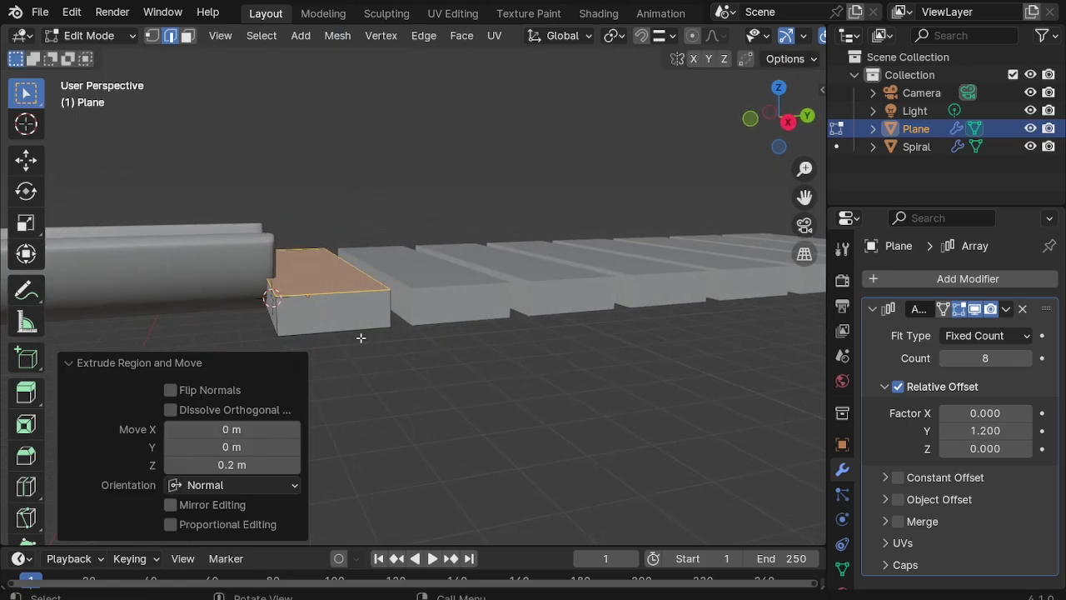
pyautogui.press('a')
pyautogui.press('KP_3')
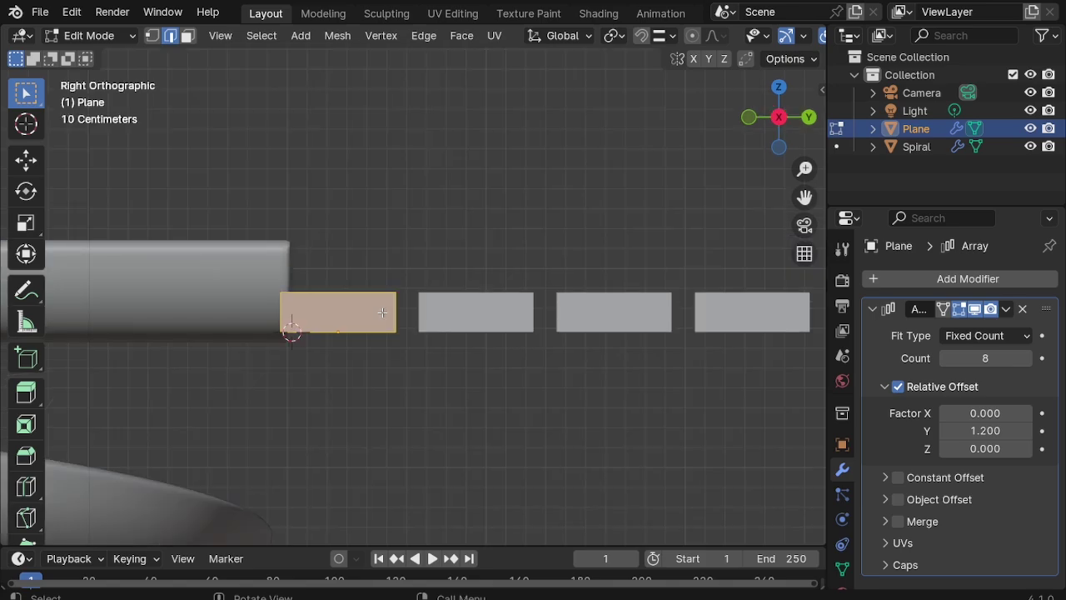
pyautogui.press('g')
pyautogui.press('z')
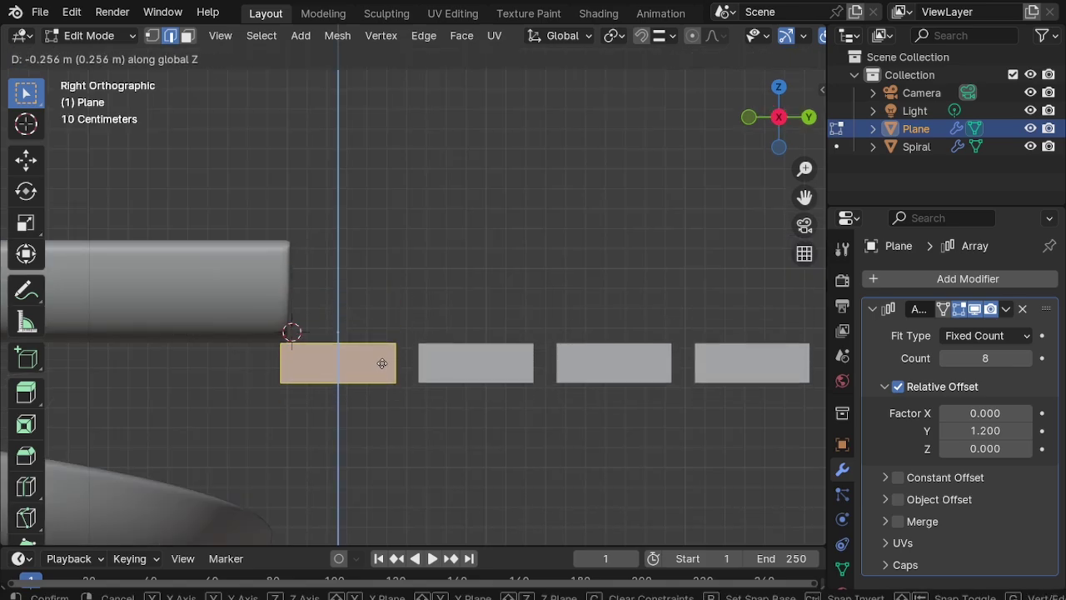
pyautogui.click(382, 364)
pyautogui.click(333, 329)
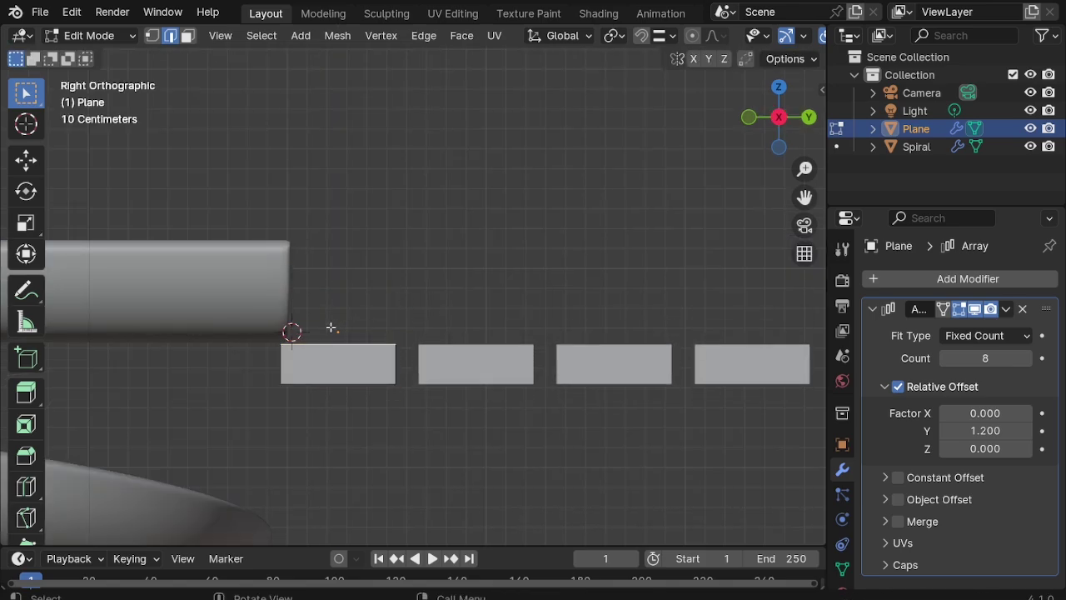
pyautogui.moveTo(333, 328)
pyautogui.mouseDown(button='middle')
pyautogui.moveTo(389, 339)
pyautogui.moveTo(333, 362)
pyautogui.moveTo(291, 358)
pyautogui.mouseUp(button='middle')
# Step: Add a new plane and squeeze it along X into a 0.113-wide strip
pyautogui.press('Tab')
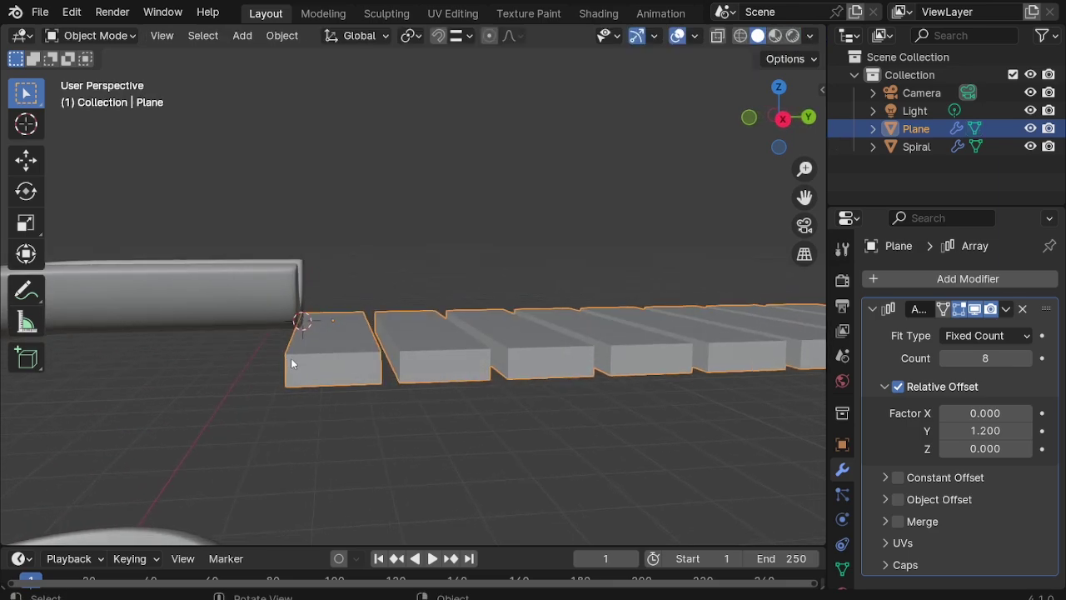
pyautogui.hotkey('shift', 'a')
pyautogui.click(404, 262)
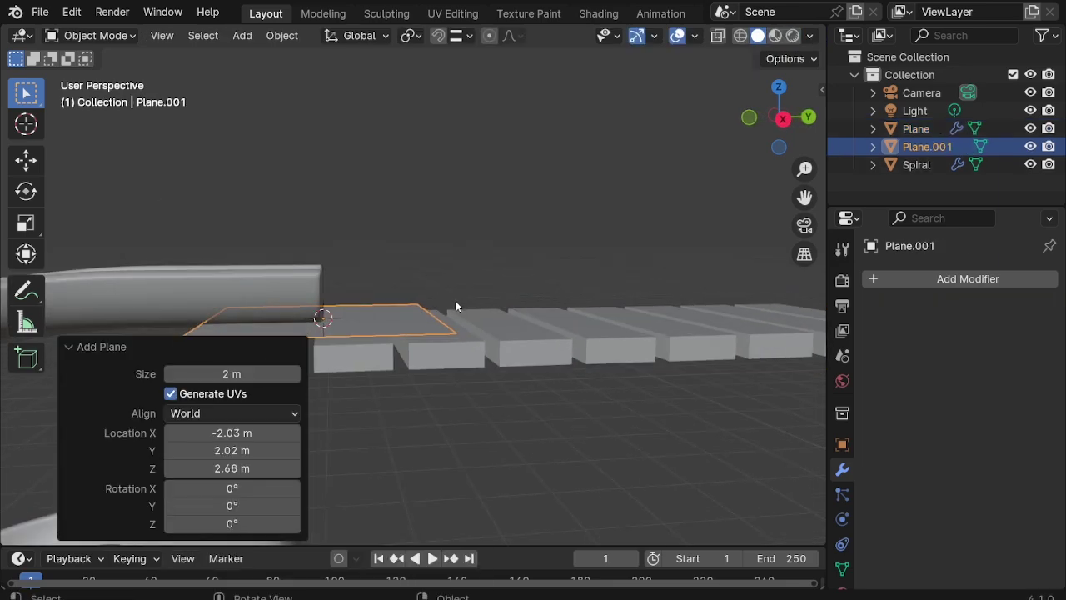
pyautogui.press('KP_7')
pyautogui.scroll(-2, 533, 294)
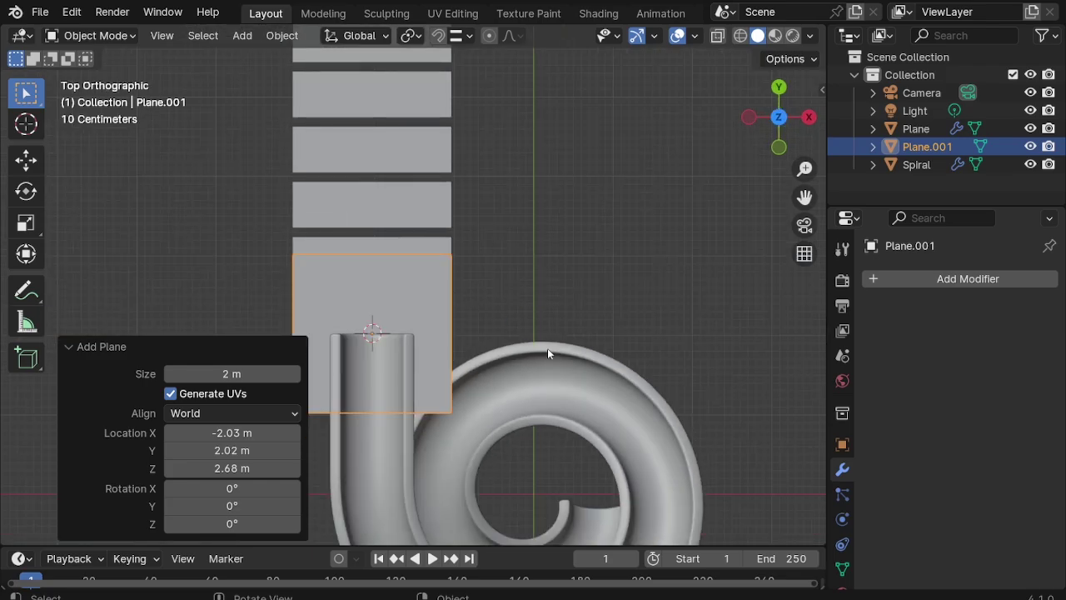
pyautogui.press('s')
pyautogui.press('x')
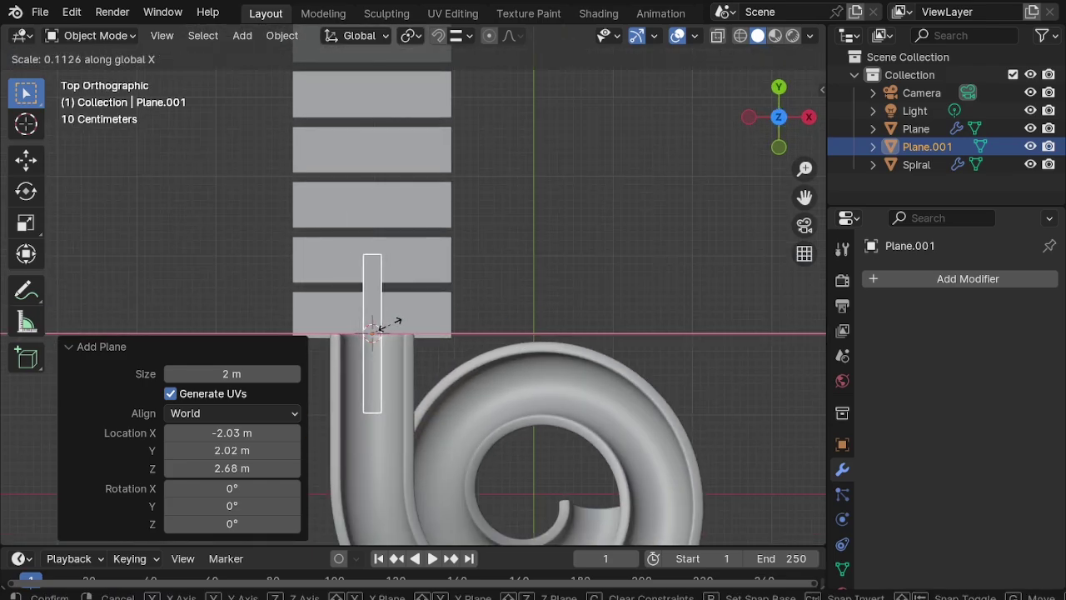
pyautogui.click(380, 327)
pyautogui.scroll(3, 372, 302)
pyautogui.moveTo(385, 310)
pyautogui.mouseDown(button='middle')
pyautogui.moveTo(409, 336)
pyautogui.moveTo(388, 314)
pyautogui.mouseUp(button='middle')
# Step: Move the strip 1.2565 m along Y so it runs over the planks
pyautogui.press('g')
pyautogui.press('y')
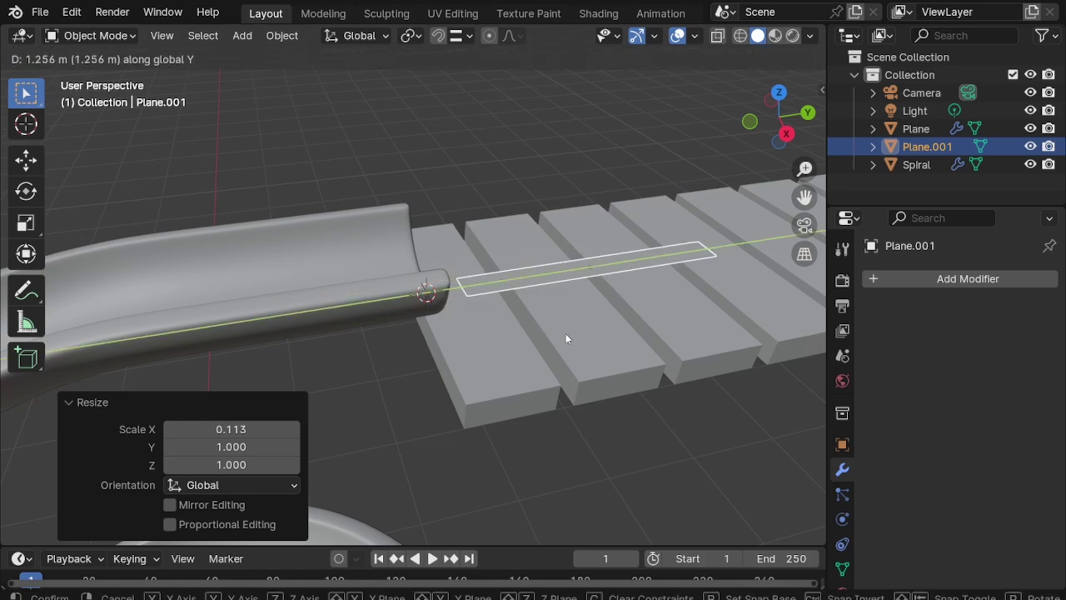
pyautogui.click(567, 338)
pyautogui.moveTo(517, 354); pyautogui.dragTo(515, 261, button='middle')
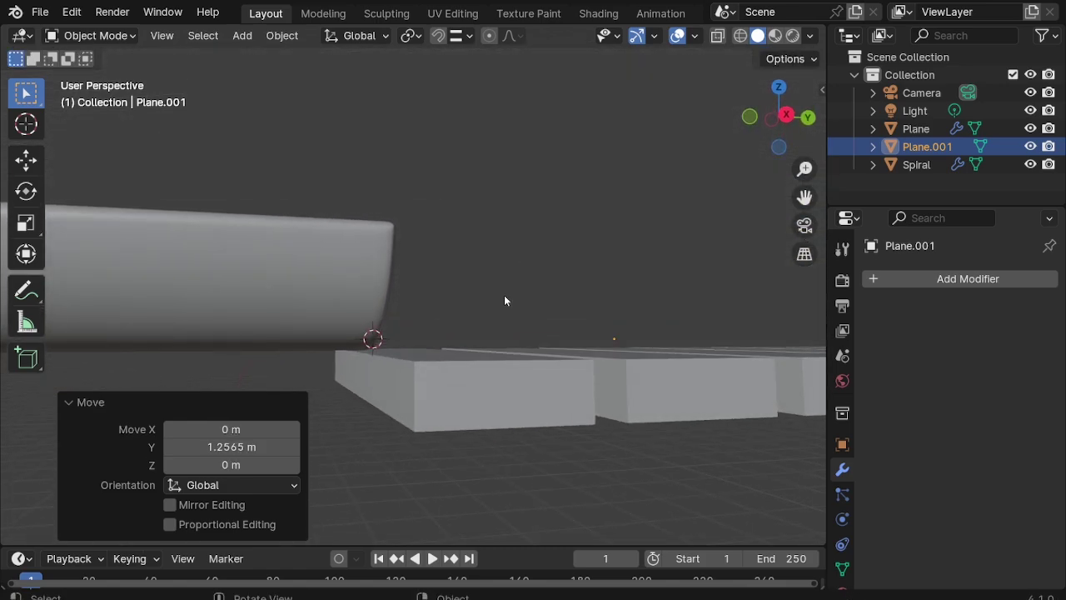
pyautogui.moveTo(506, 351); pyautogui.dragTo(506, 370, button='middle')
pyautogui.press('Tab')
# Step: Extrude the strip upward for thickness and lower the beam 0.7234 m along Z
pyautogui.press('e')
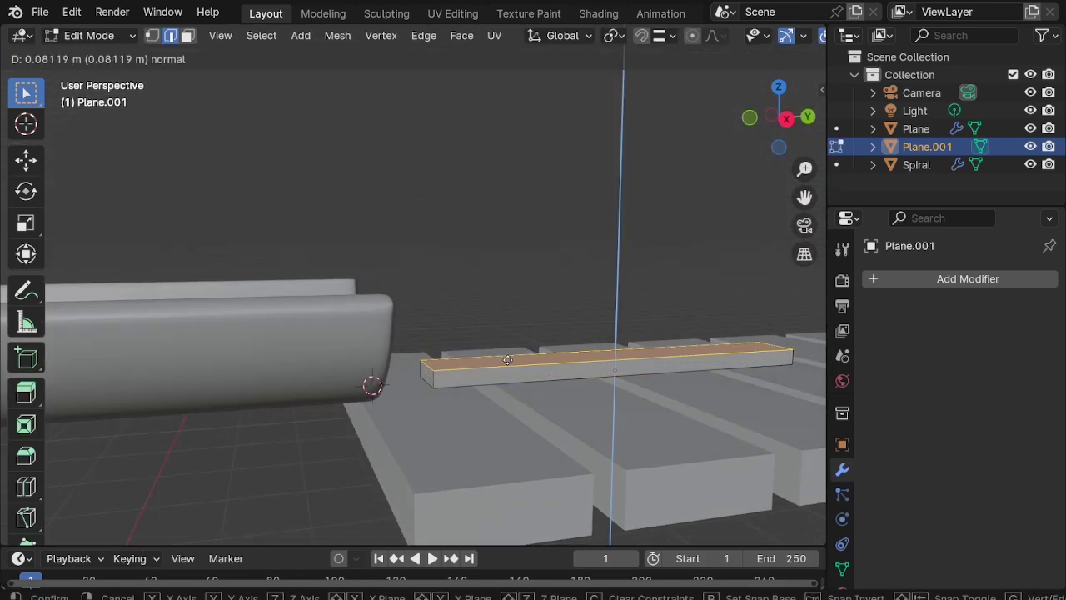
pyautogui.click(507, 360)
pyautogui.press('Tab')
pyautogui.press('g')
pyautogui.press('z')
pyautogui.click(504, 474)
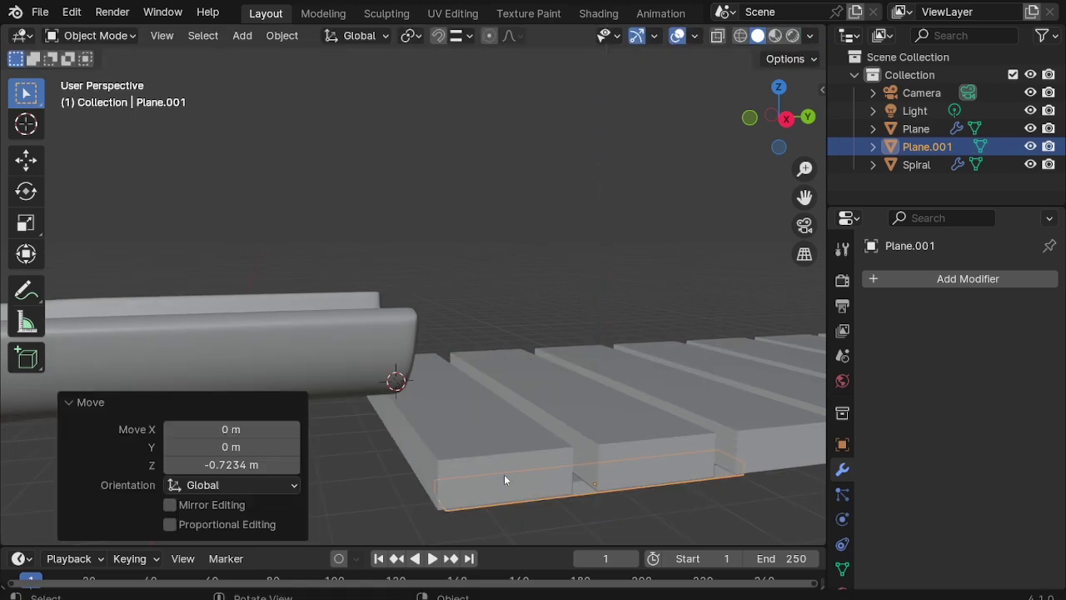
pyautogui.moveTo(504, 474)
pyautogui.mouseDown(button='middle')
pyautogui.moveTo(485, 366)
pyautogui.moveTo(473, 441)
pyautogui.moveTo(510, 466)
pyautogui.mouseUp(button='middle')
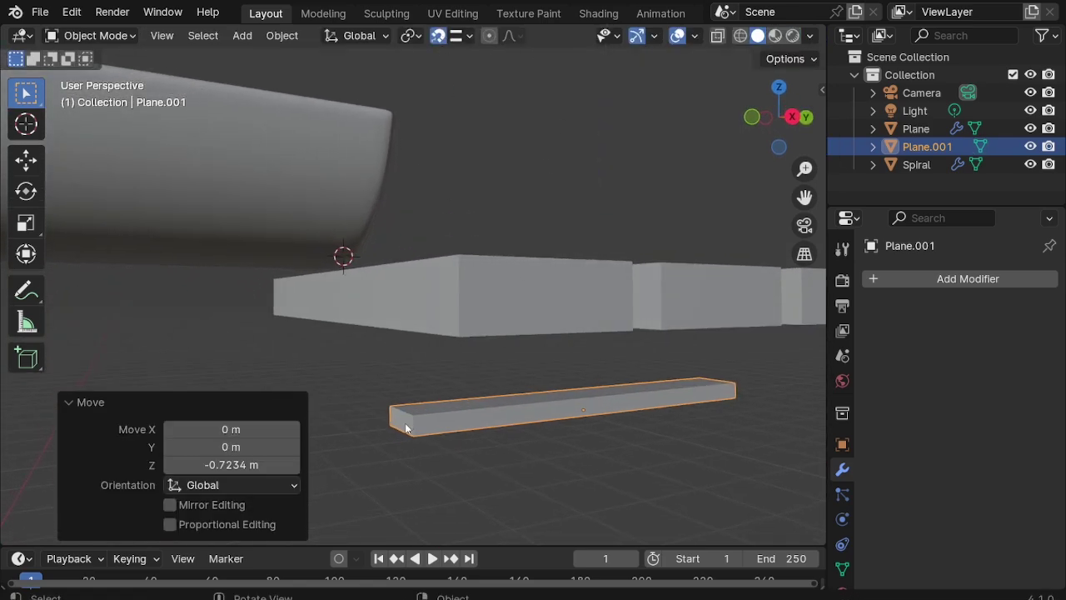
# Step: Place the beam geometry just under the planks, nudging it slightly along X
pyautogui.press('Tab')
pyautogui.press('a')
pyautogui.press('g')
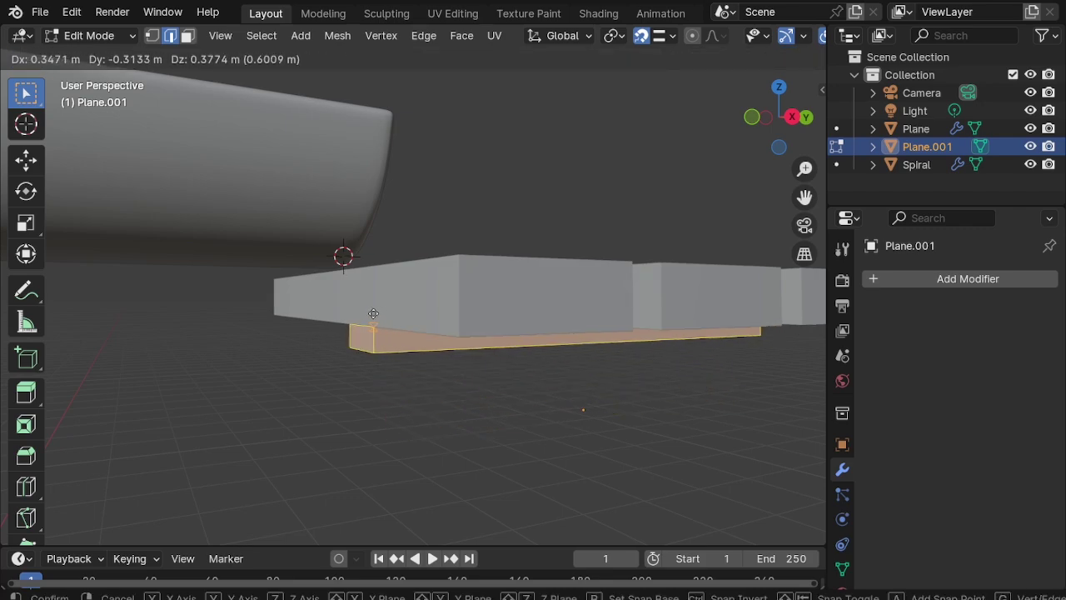
pyautogui.click(392, 333)
pyautogui.moveTo(392, 333)
pyautogui.mouseDown(button='middle')
pyautogui.moveTo(534, 275)
pyautogui.moveTo(419, 324)
pyautogui.moveTo(344, 280)
pyautogui.mouseUp(button='middle')
pyautogui.press('g')
pyautogui.press('x')
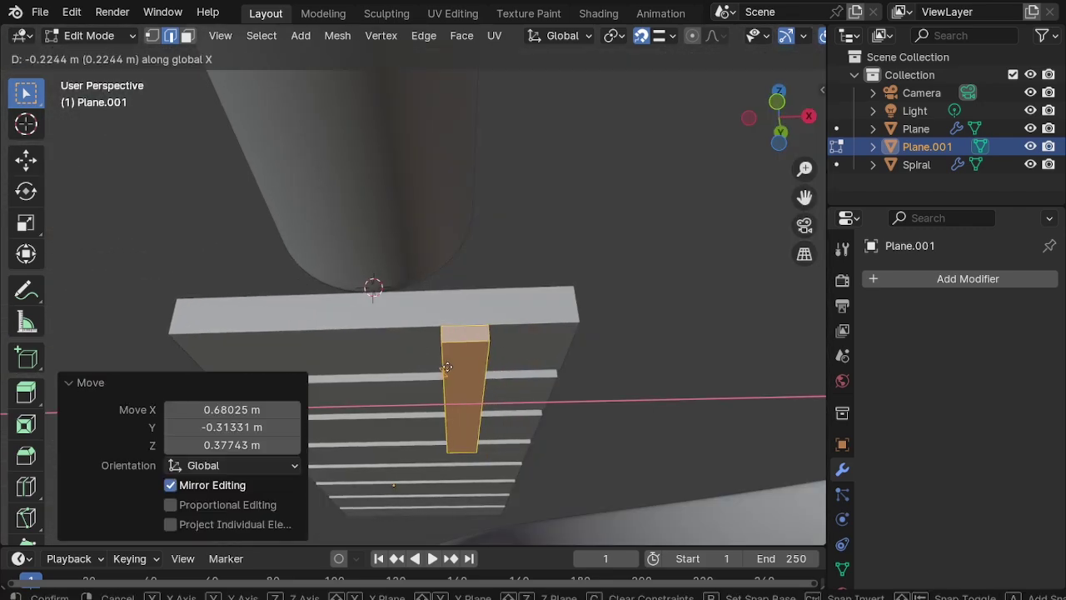
pyautogui.click(434, 362)
# Step: Turn on snapping and stretch the beam's end face 0.79132 m along Y
pyautogui.click(642, 37)
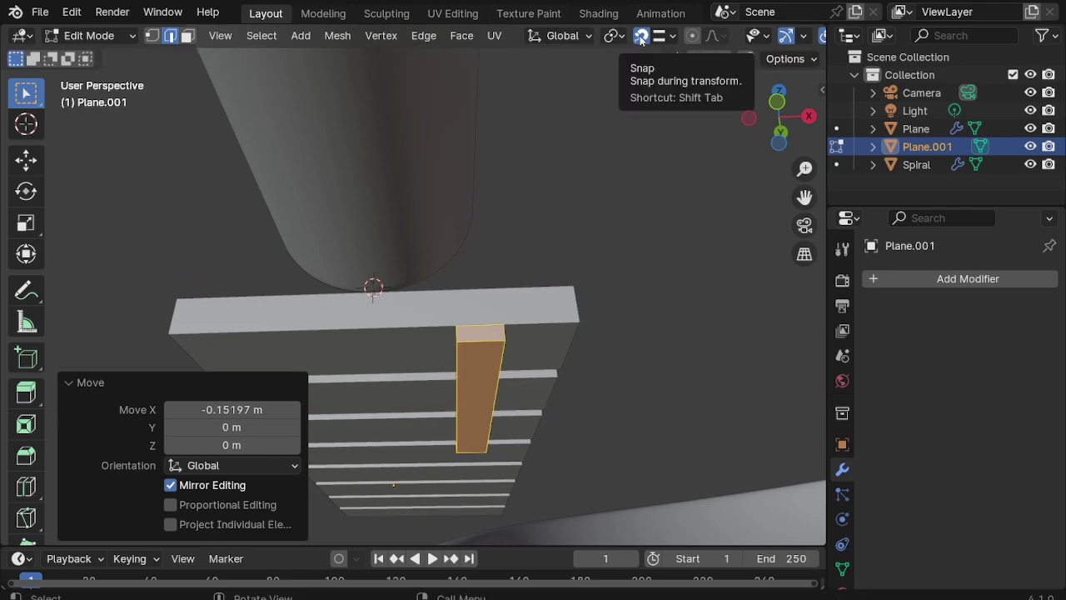
pyautogui.moveTo(464, 424)
pyautogui.mouseDown(button='middle')
pyautogui.moveTo(595, 426)
pyautogui.moveTo(440, 430)
pyautogui.moveTo(537, 410)
pyautogui.mouseUp(button='middle')
pyautogui.press('3')
pyautogui.press('g')
pyautogui.press('y')
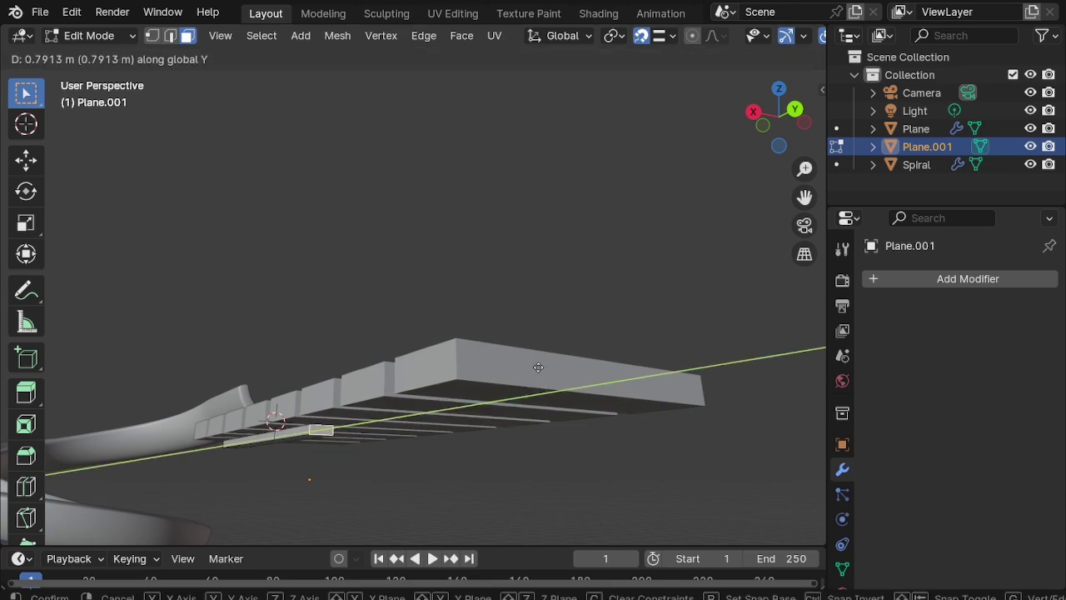
pyautogui.click(539, 365)
# Step: Extend the beam's end face 3.4364 m along Y to span the platform's length
pyautogui.press('g')
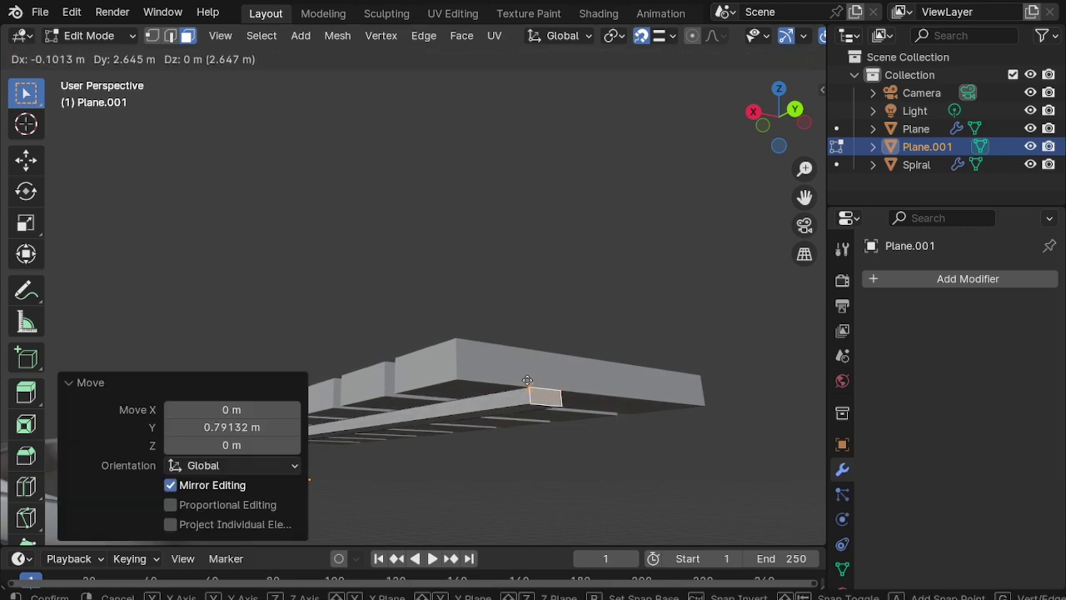
pyautogui.rightClick(517, 380)
pyautogui.hotkey('ctrl', 'z')
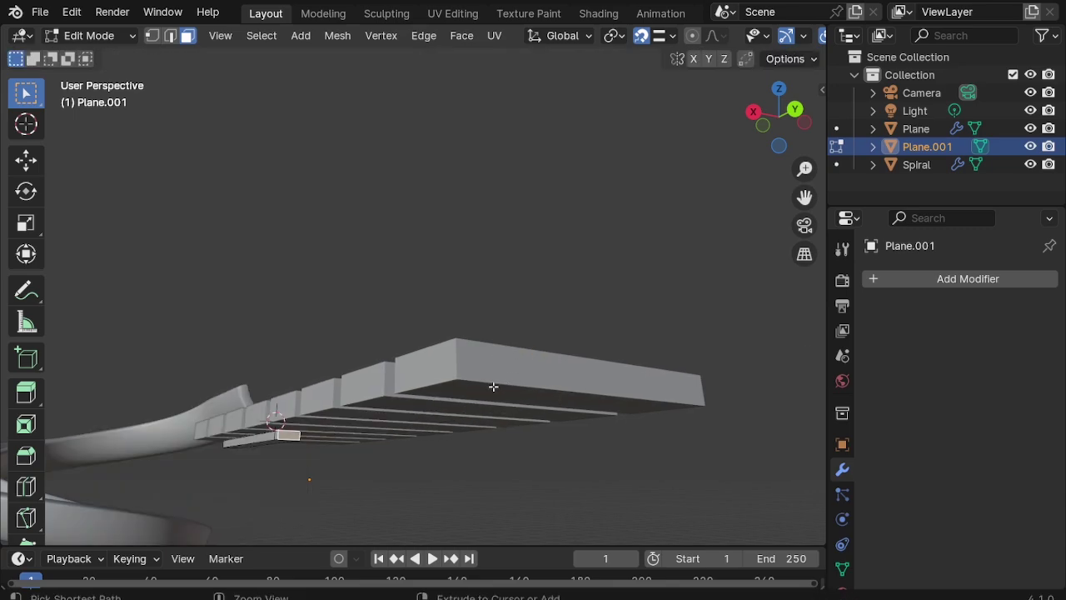
pyautogui.press('g')
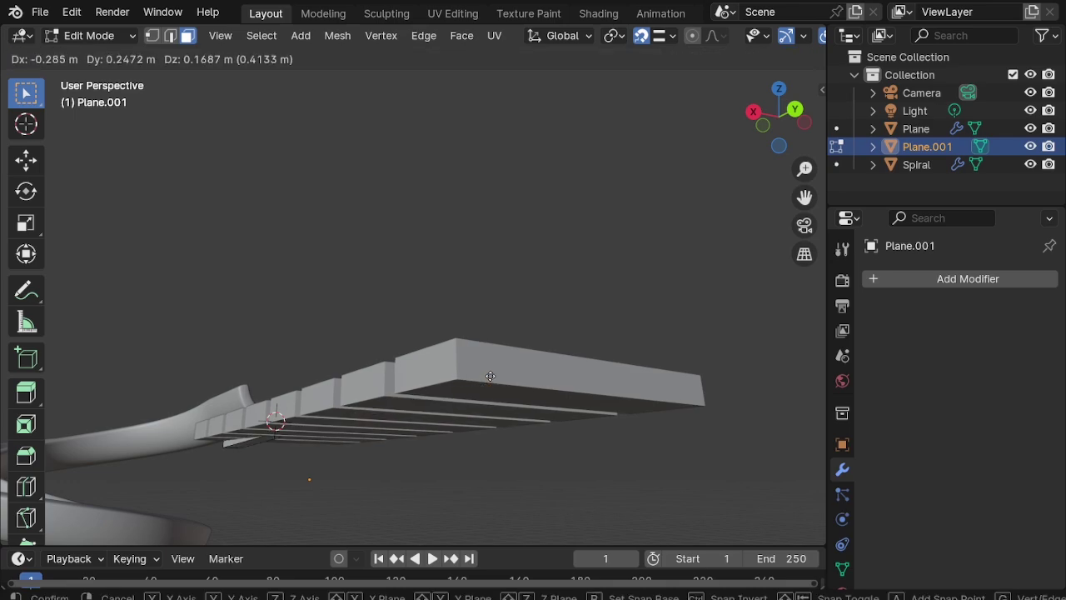
pyautogui.rightClick(404, 414)
pyautogui.press('g')
pyautogui.press('y')
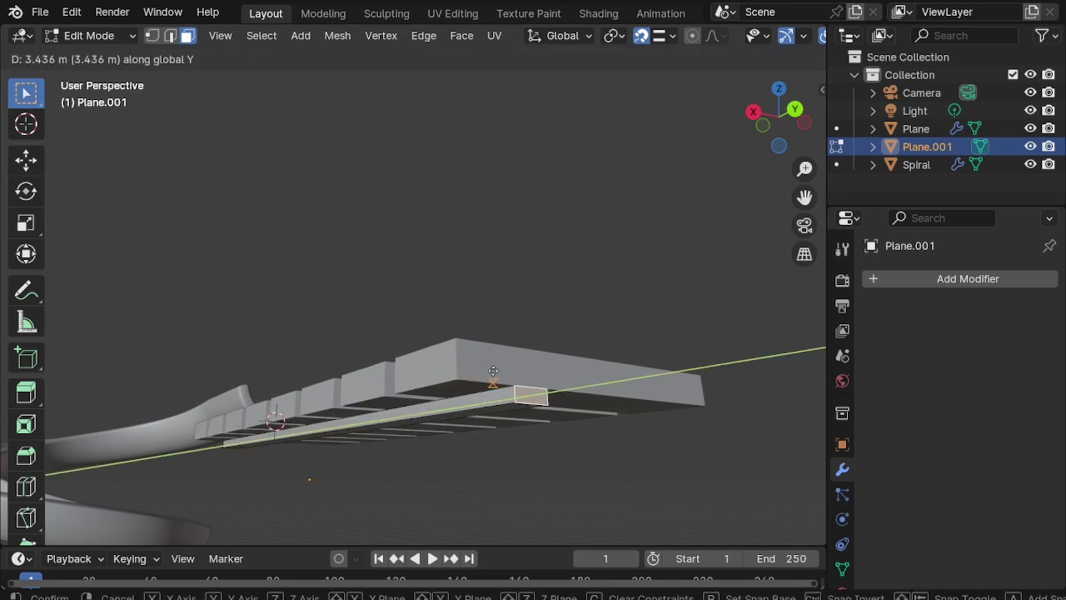
pyautogui.click(544, 358)
pyautogui.moveTo(546, 374); pyautogui.dragTo(444, 392, button='middle')
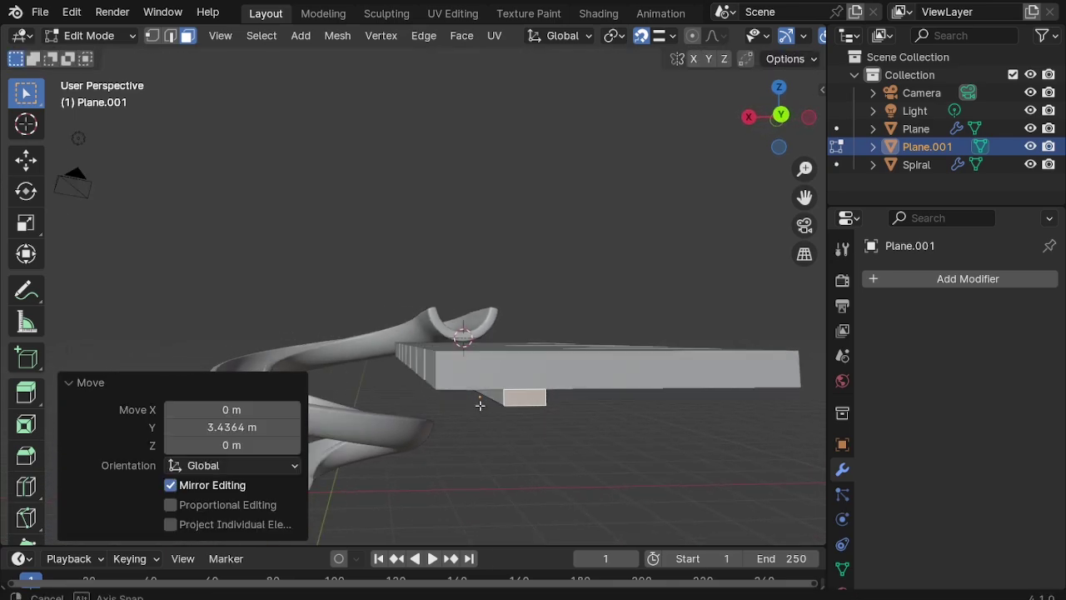
pyautogui.moveTo(635, 388); pyautogui.dragTo(619, 383, button='middle')
pyautogui.press('Tab')
# Step: Add a Mirror modifier to the planks and attempt to pick a mirror object
pyautogui.click(655, 378)
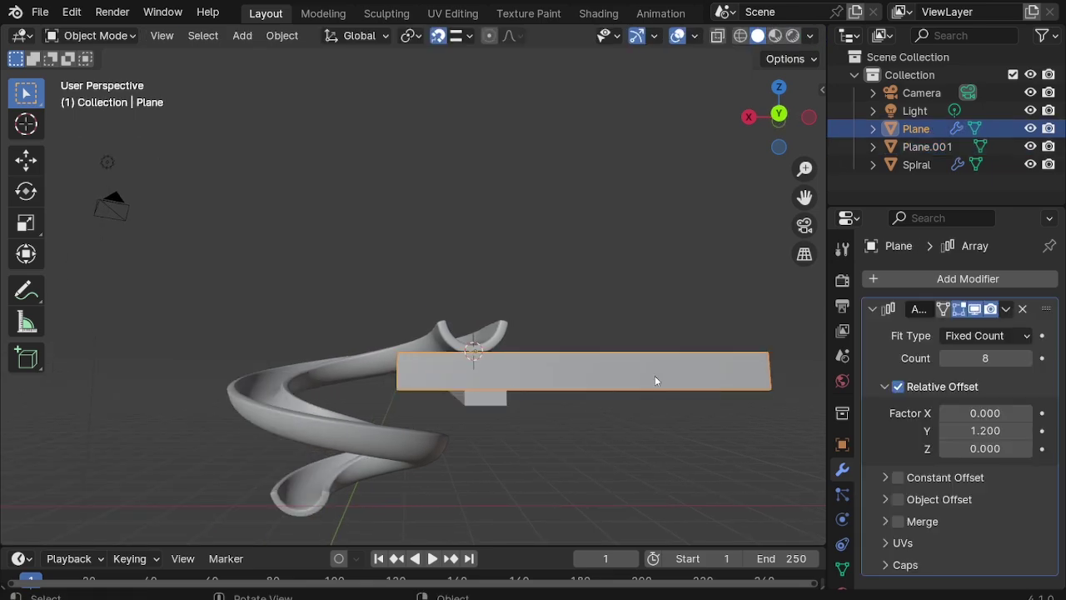
pyautogui.click(916, 280)
pyautogui.click(841, 281)
pyautogui.write('mi')
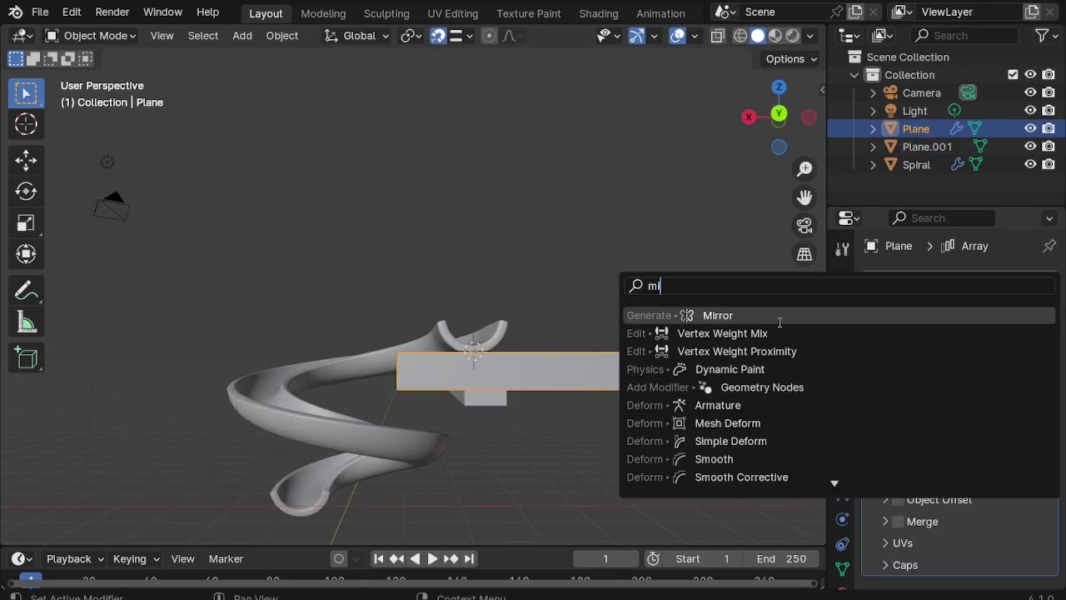
pyautogui.press('Return')
pyautogui.scroll(-3, 969, 459)
pyautogui.scroll(-2, 969, 459)
pyautogui.click(987, 491)
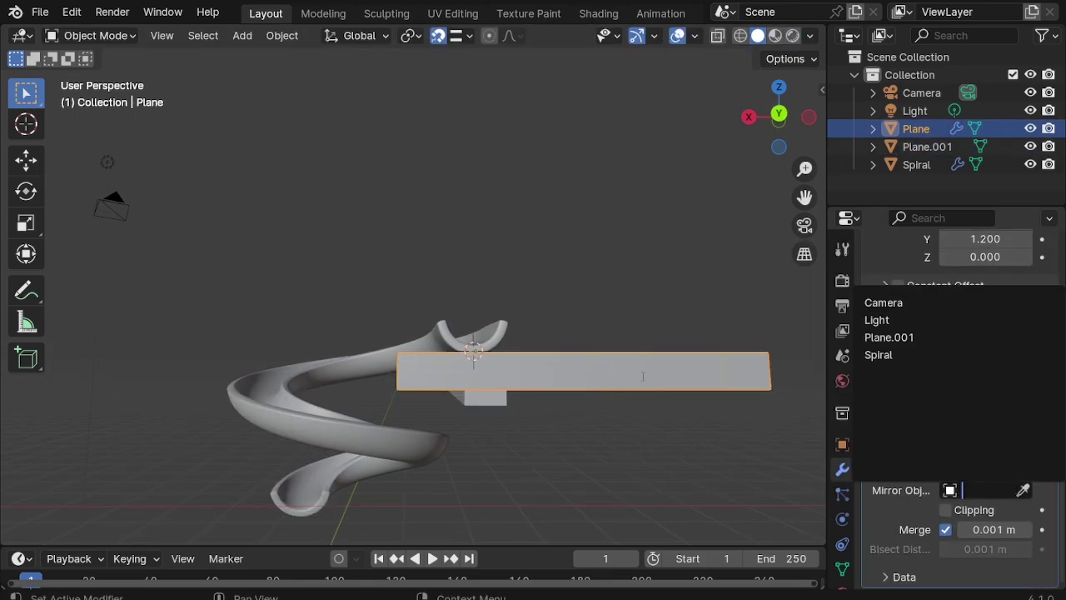
pyautogui.click(1023, 489)
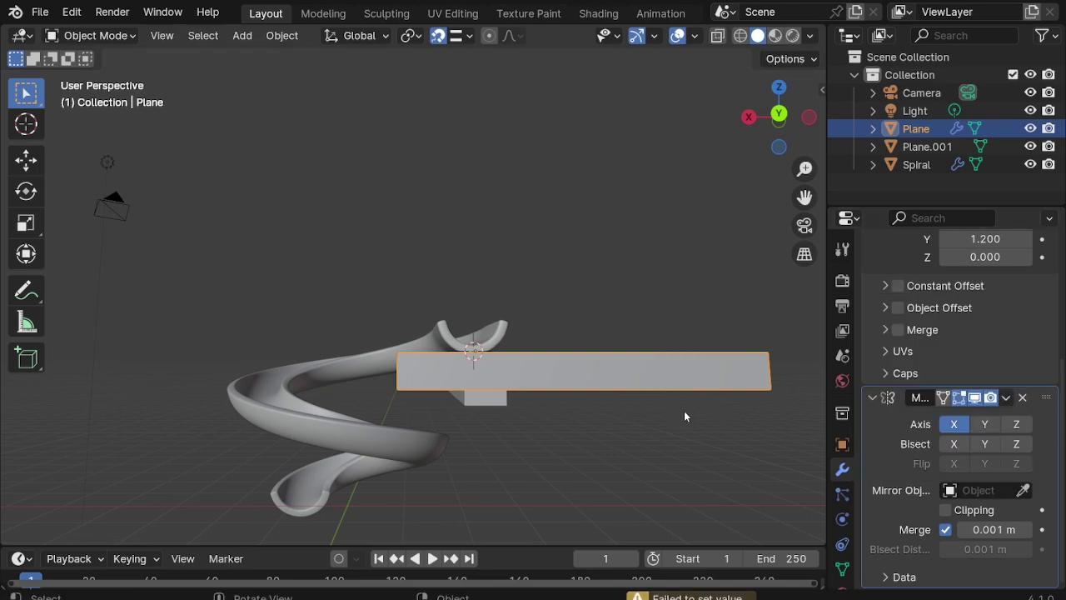
pyautogui.click(1023, 491)
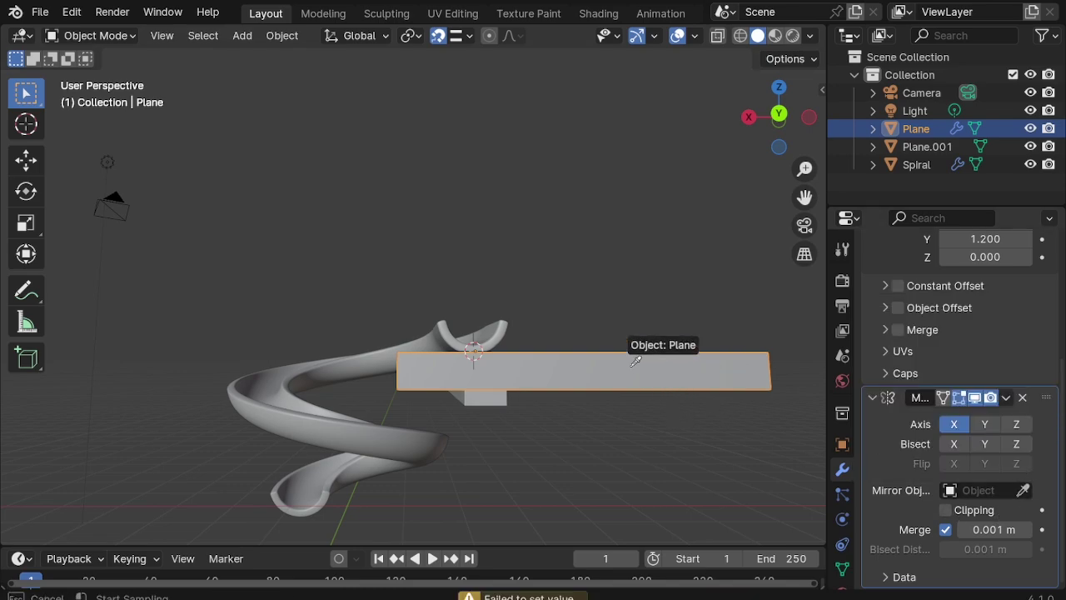
pyautogui.moveTo(558, 331)
pyautogui.mouseDown(button='middle')
pyautogui.moveTo(483, 380)
pyautogui.moveTo(579, 404)
pyautogui.mouseUp(button='middle')
pyautogui.press('Escape')
# Step: Give the support beam an X-axis Mirror modifier centred on Plane
pyautogui.click(484, 407)
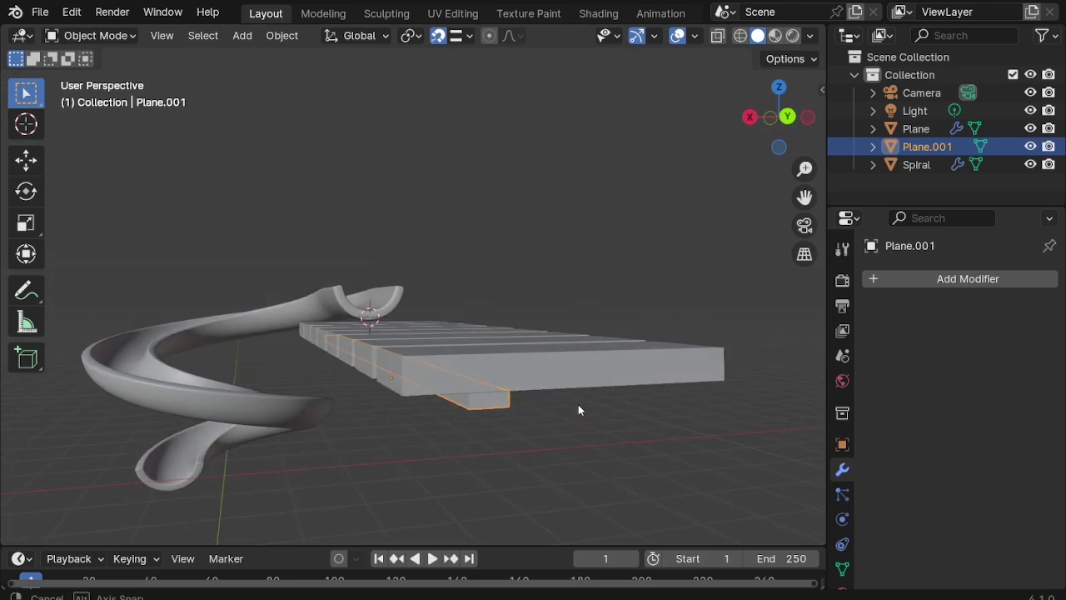
pyautogui.click(922, 282)
pyautogui.write('m')
pyautogui.press('Return')
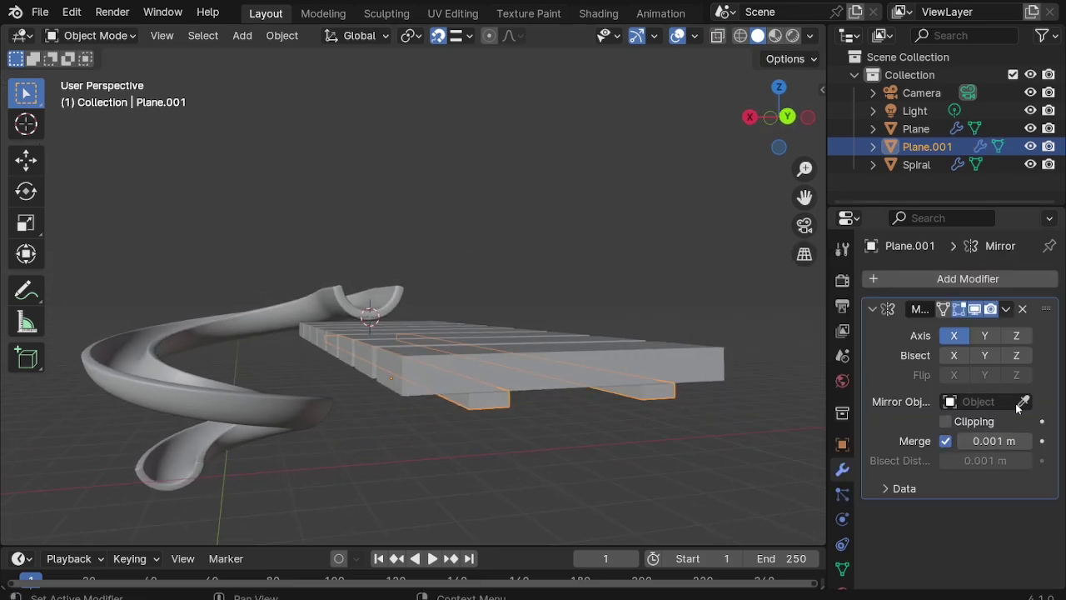
pyautogui.click(1023, 402)
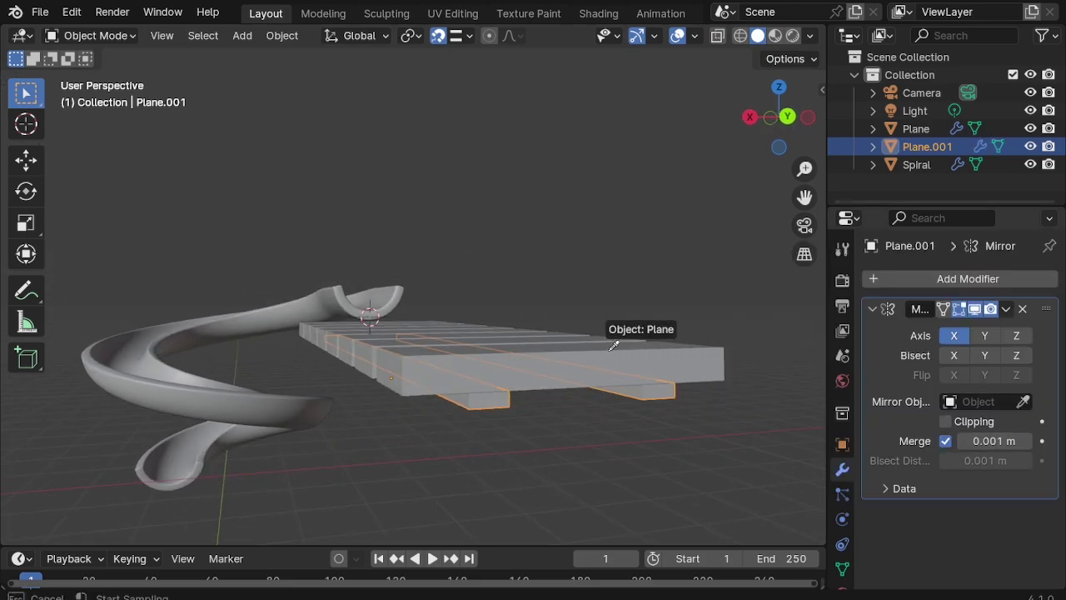
pyautogui.moveTo(590, 381)
pyautogui.mouseDown(button='middle')
pyautogui.moveTo(521, 323)
pyautogui.moveTo(558, 333)
pyautogui.moveTo(600, 320)
pyautogui.moveTo(505, 409)
pyautogui.mouseUp(button='middle')
# Step: Tighten the planks' array Y offset factor to 1.15
pyautogui.click(587, 404)
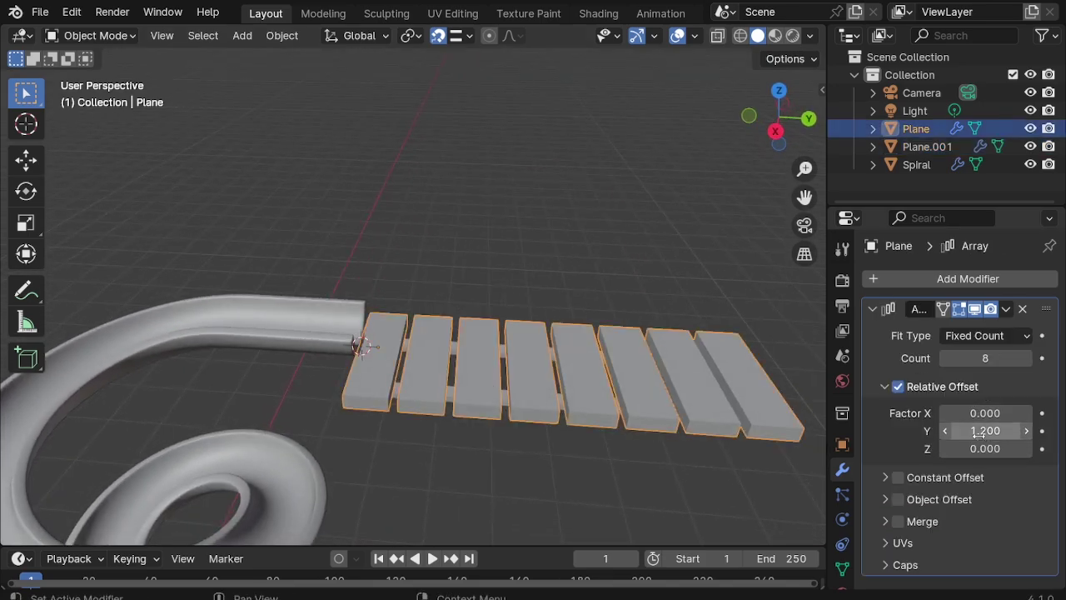
pyautogui.write('5')
pyautogui.press('Return')
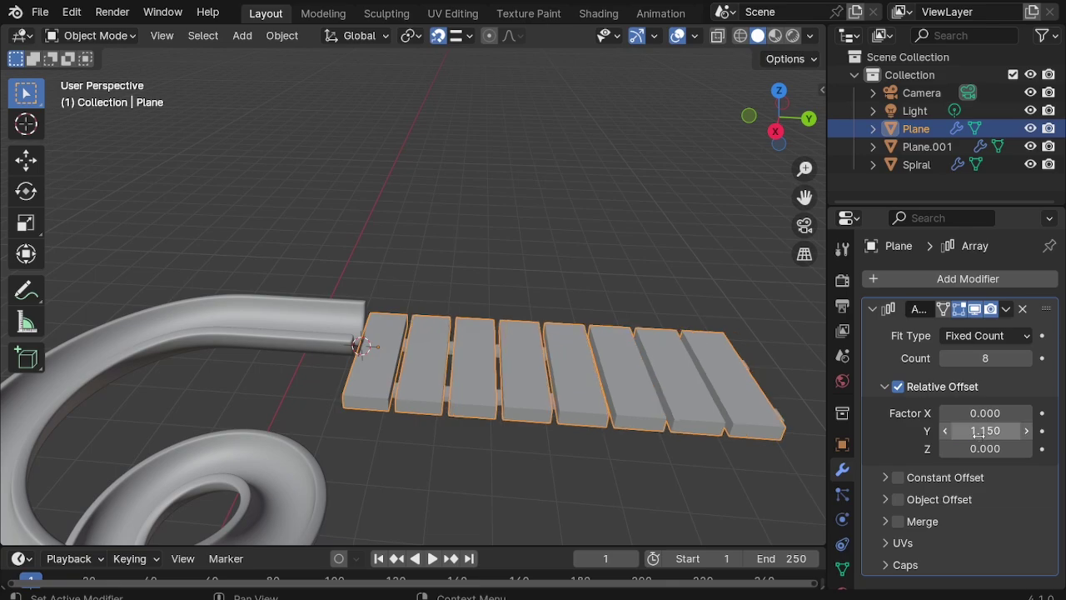
pyautogui.click(661, 495)
pyautogui.moveTo(554, 411)
pyautogui.mouseDown(button='middle')
pyautogui.moveTo(405, 333)
pyautogui.moveTo(495, 357)
pyautogui.moveTo(394, 310)
pyautogui.mouseUp(button='middle')
pyautogui.scroll(3, 500, 384)
pyautogui.scroll(2, 589, 433)
# Step: Shift the support beam's end face about −0.2 m along Y in Edit Mode
pyautogui.click(589, 433)
pyautogui.press('Tab')
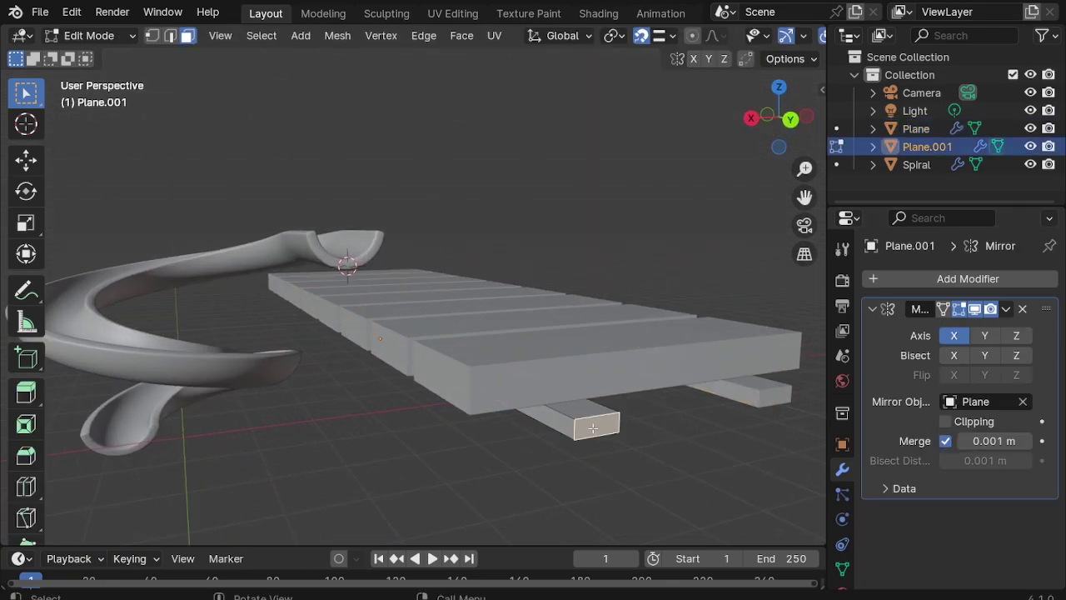
pyautogui.press('g')
pyautogui.press('y')
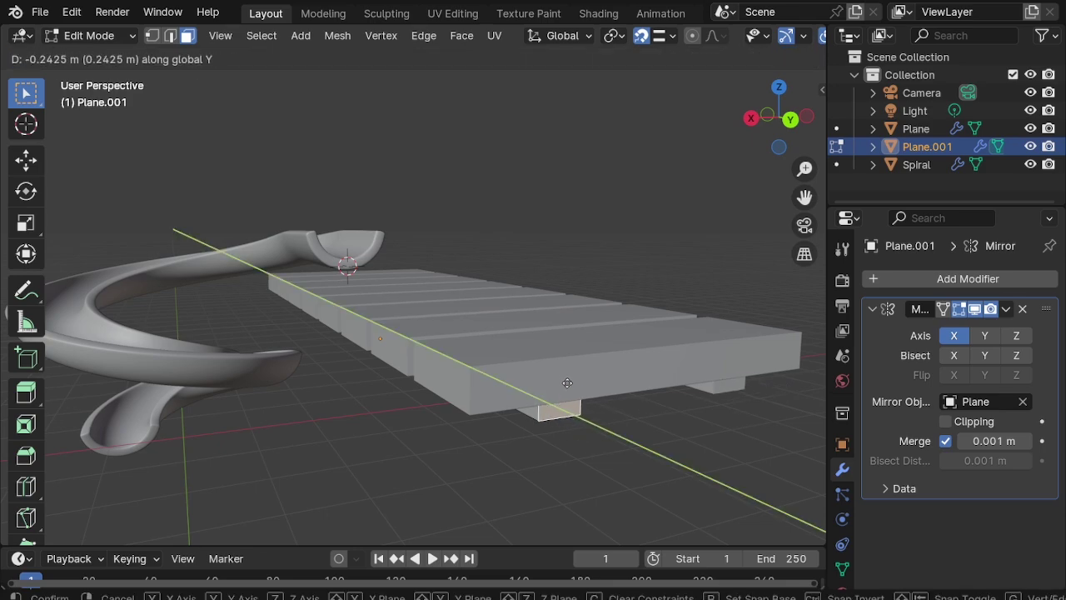
pyautogui.click(552, 373)
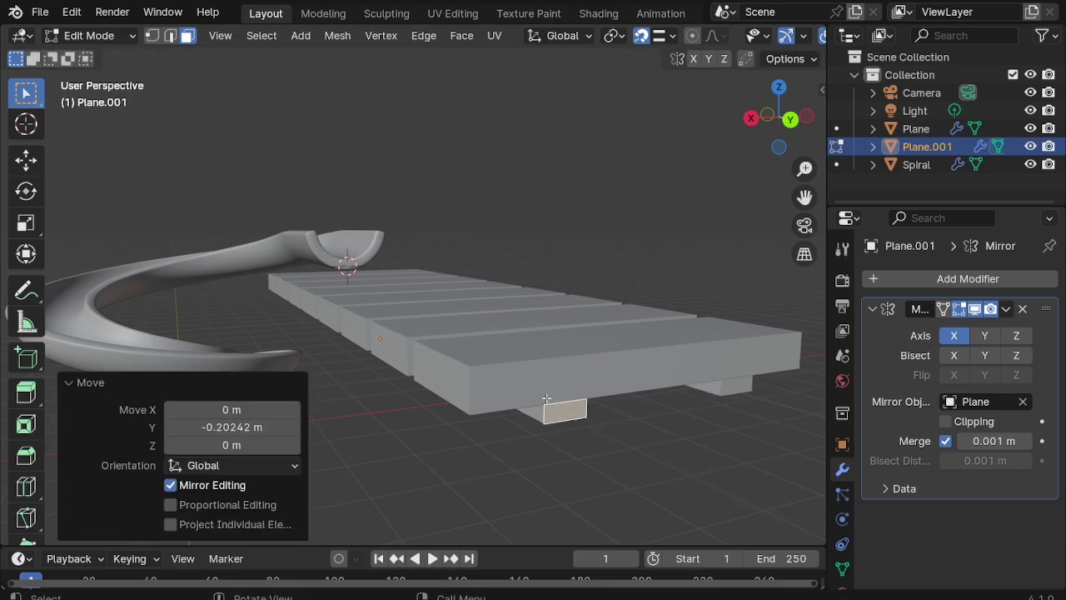
pyautogui.press('Tab')
pyautogui.moveTo(609, 438)
pyautogui.mouseDown(button='middle')
pyautogui.moveTo(550, 406)
pyautogui.moveTo(580, 407)
pyautogui.mouseUp(button='middle')
pyautogui.scroll(-3, 673, 329)
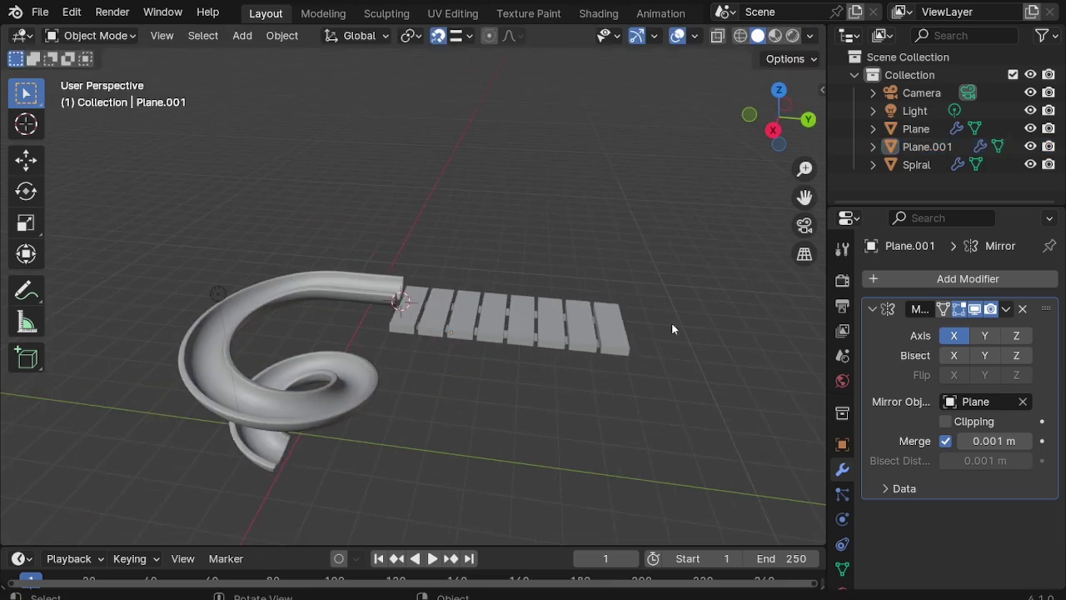
pyautogui.press('KP_0')
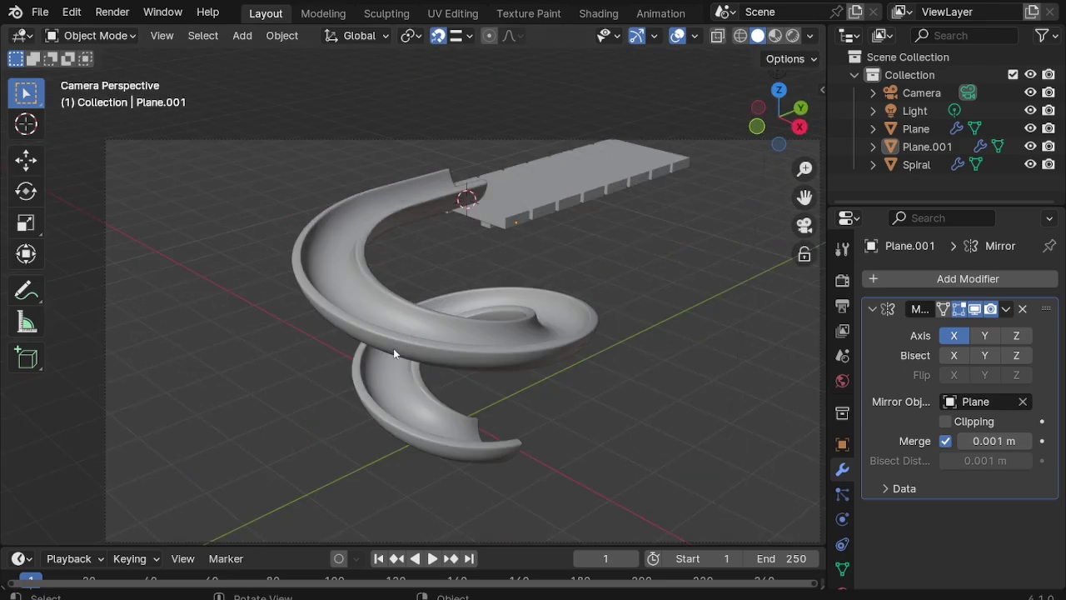
pyautogui.scroll(2, 408, 343)
pyautogui.click(408, 344)
pyautogui.keyDown('shift'); pyautogui.click(420, 293); pyautogui.keyUp('shift')
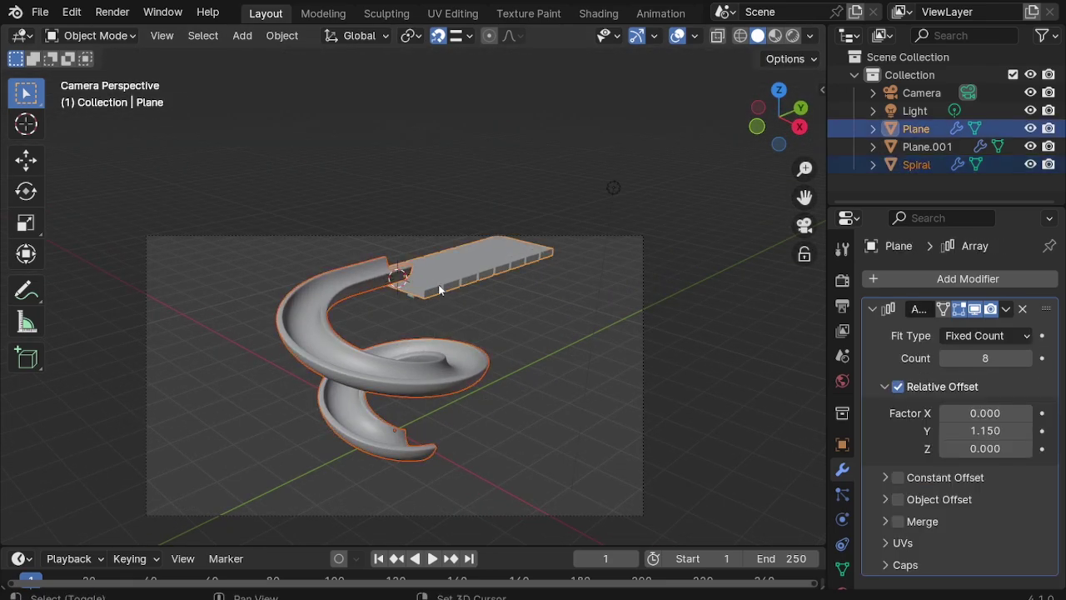
pyautogui.scroll(3, 410, 295)
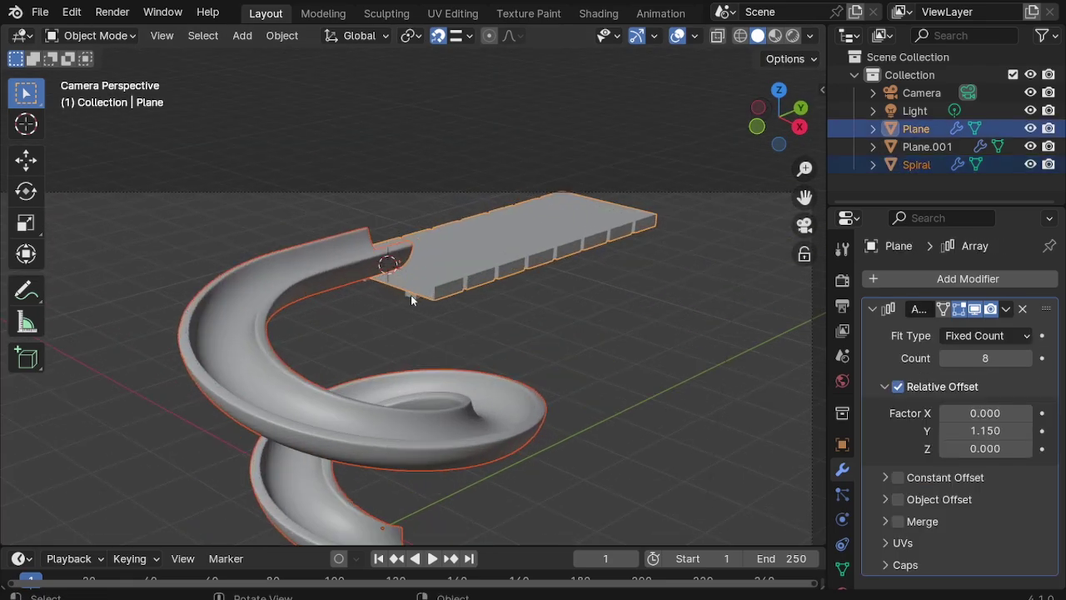
pyautogui.scroll(-3, 408, 298)
pyautogui.keyDown('shift'); pyautogui.click(408, 298); pyautogui.keyUp('shift')
pyautogui.scroll(-2, 546, 330)
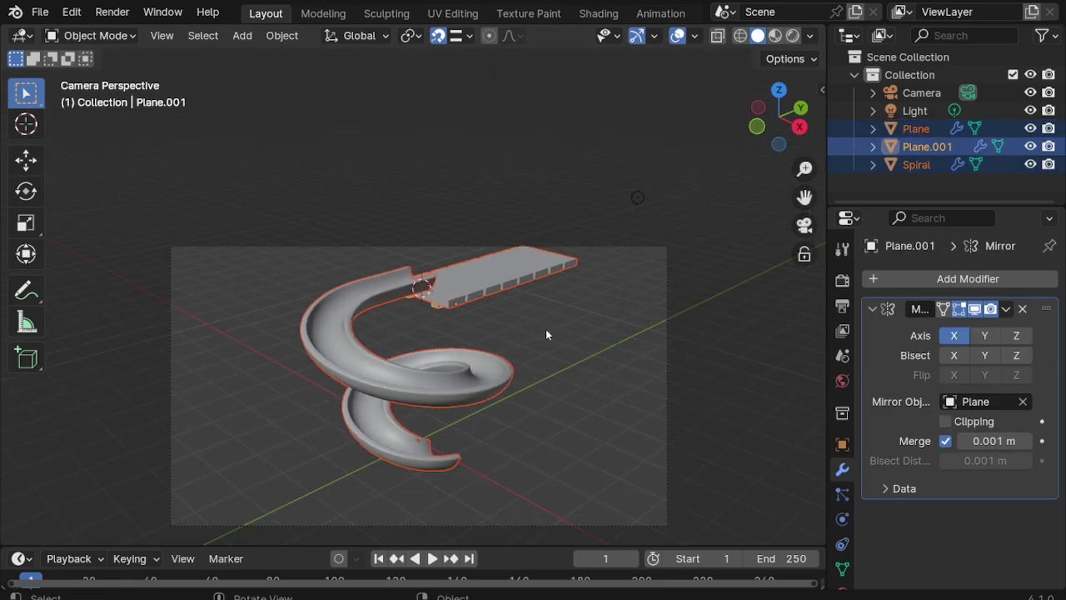
pyautogui.press('r')
pyautogui.press('z')
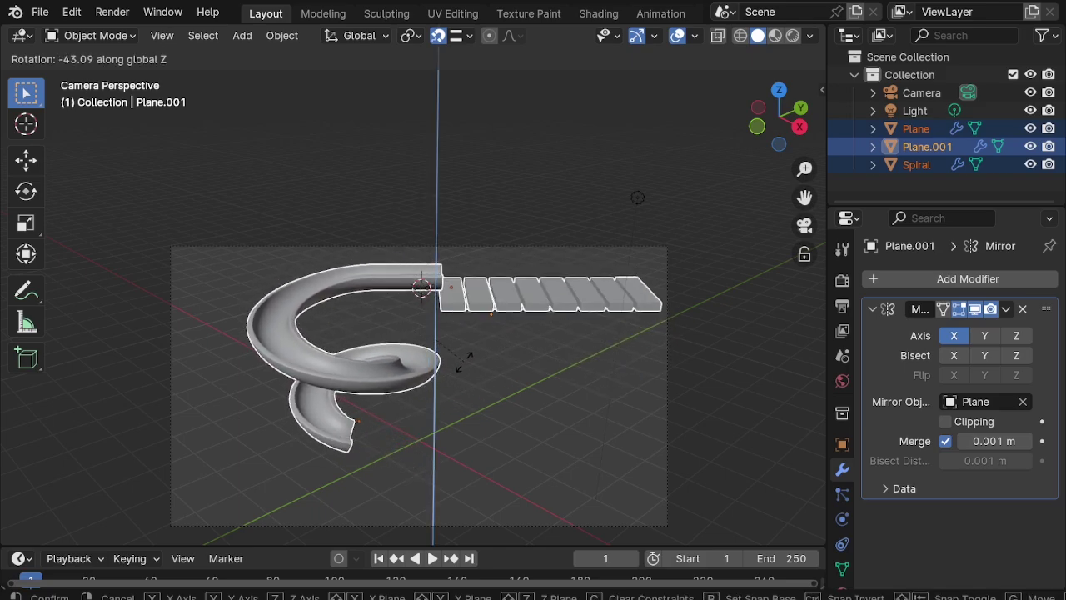
pyautogui.click(465, 368)
pyautogui.click(511, 388)
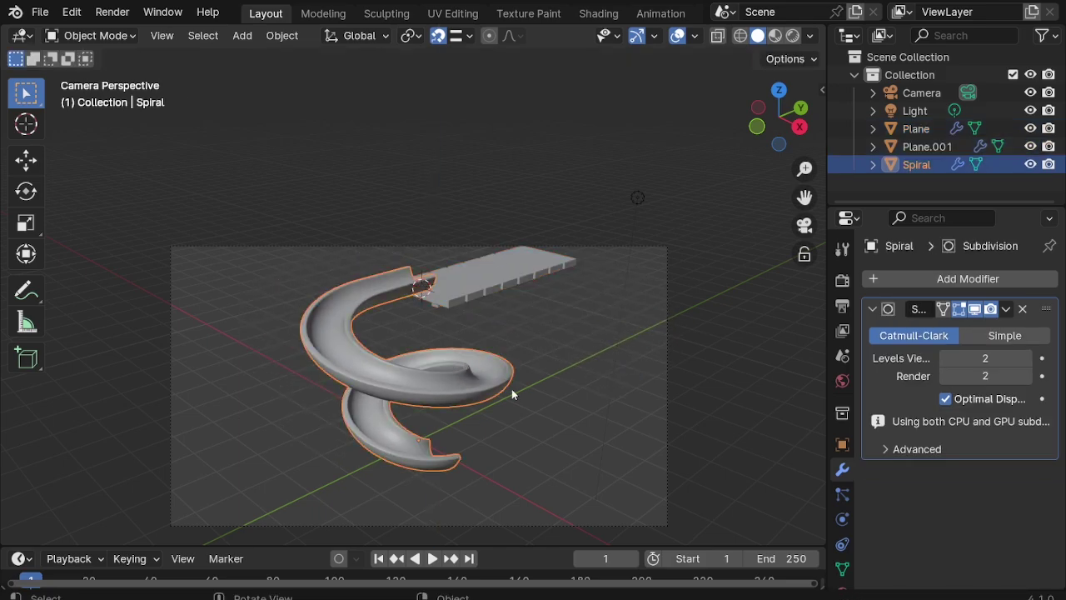
pyautogui.click(567, 409)
pyautogui.click(667, 449)
pyautogui.press('g')
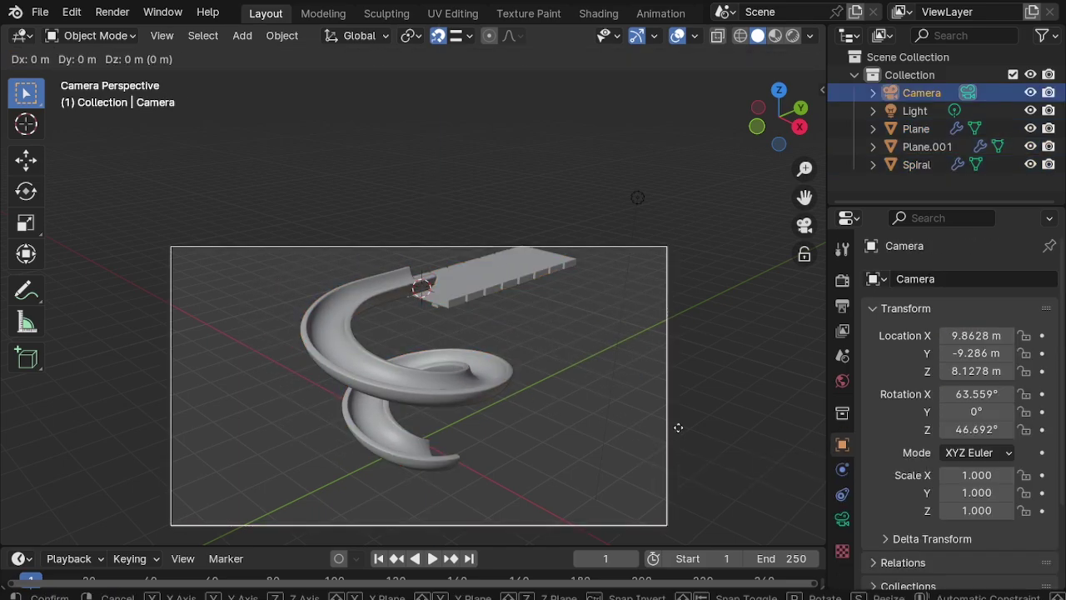
pyautogui.press('Escape')
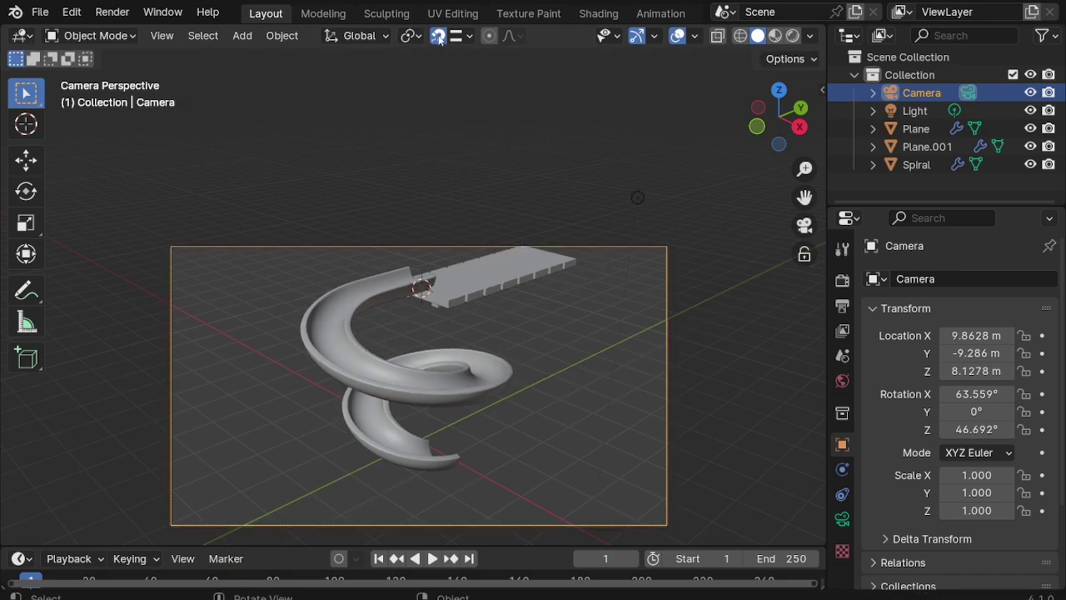
pyautogui.press('g')
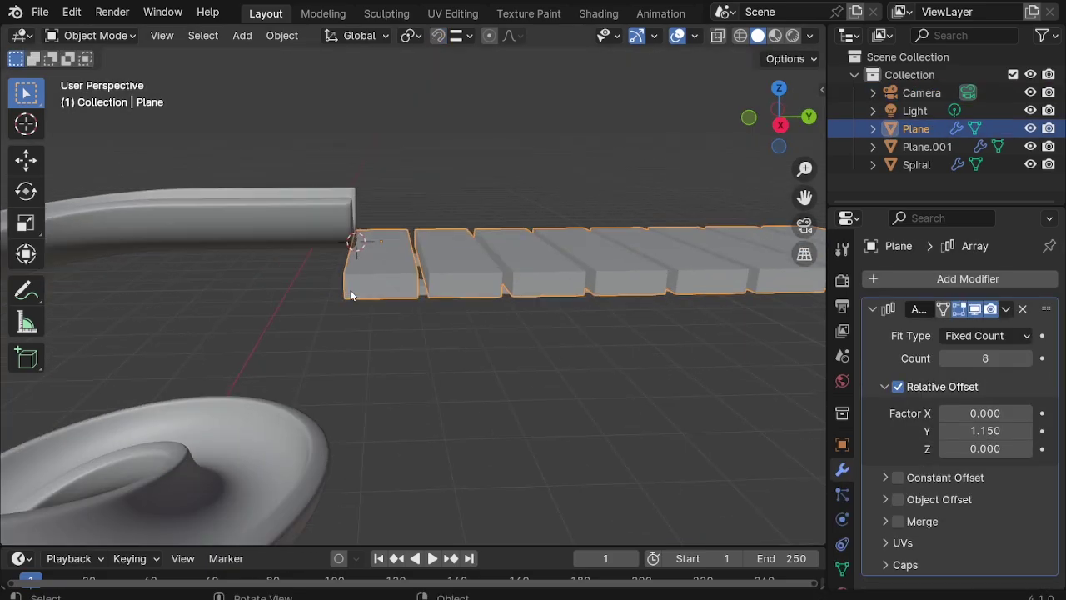
# Step: Duplicate the first plank's top face and separate it into a new object, Plane.002
pyautogui.press('Tab')
pyautogui.scroll(2, 319, 280)
pyautogui.click(336, 259)
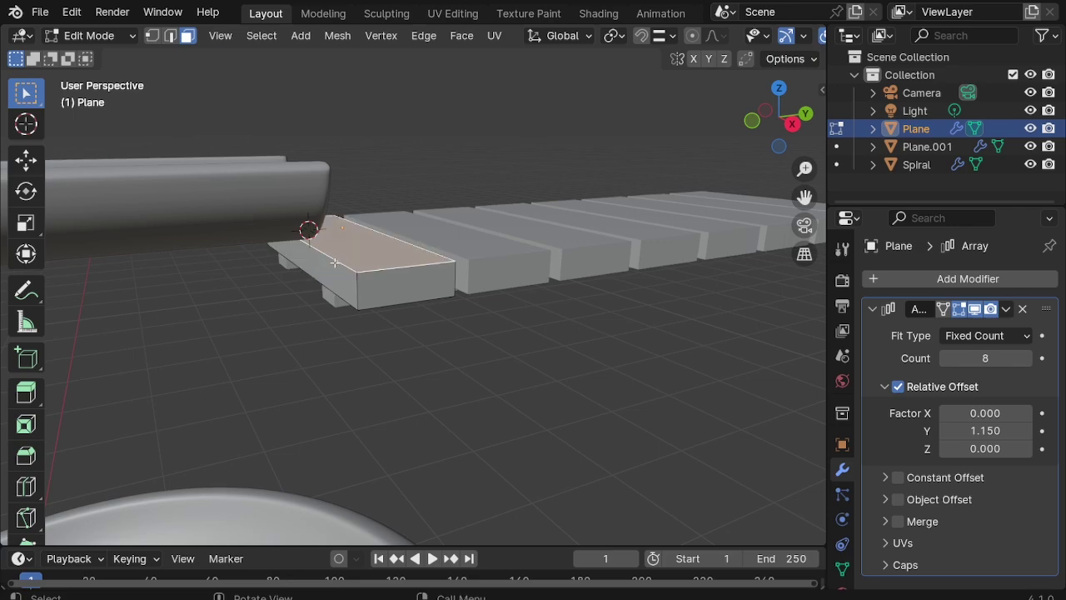
pyautogui.press('2')
pyautogui.hotkey('shift', 'd')
pyautogui.press('Escape')
pyautogui.press('p')
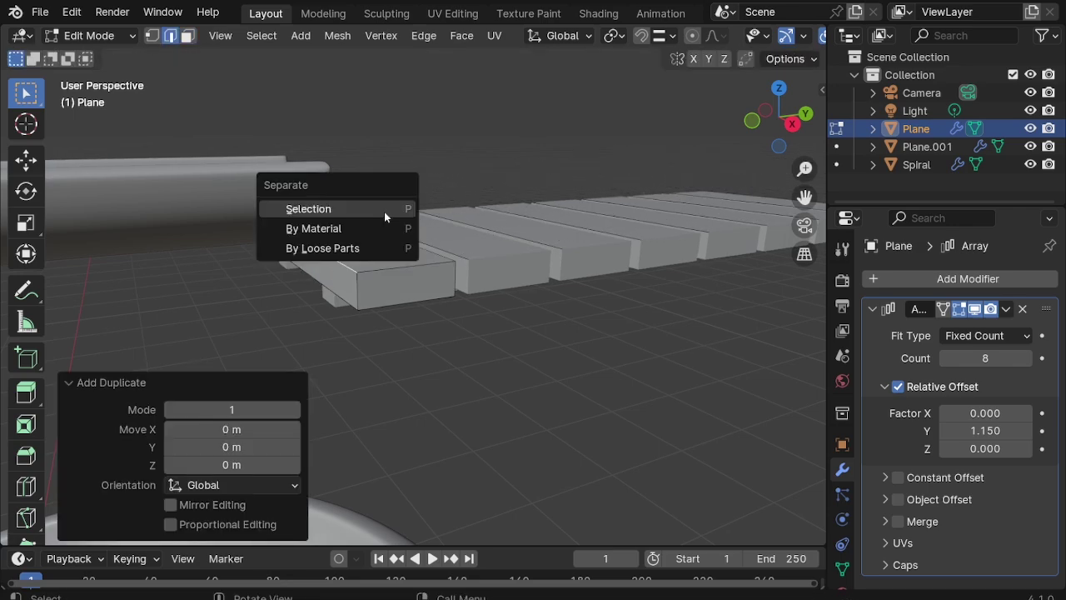
pyautogui.click(384, 212)
pyautogui.press('Tab')
# Step: Remove Plane.002's Array modifier and select the face's end edge in Edit Mode
pyautogui.click(346, 261)
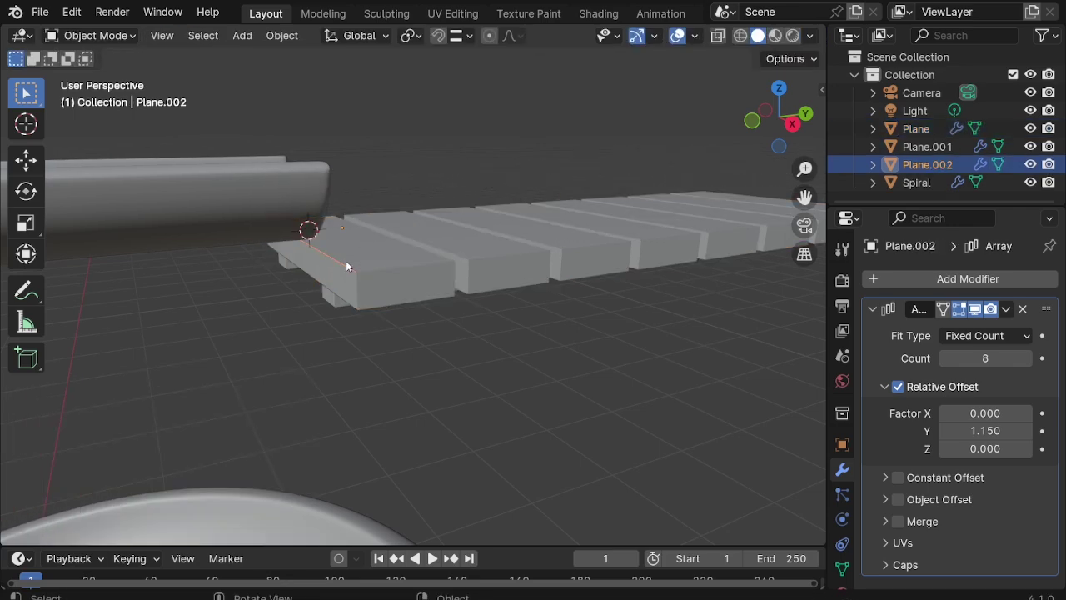
pyautogui.click(1022, 309)
pyautogui.scroll(-2, 389, 353)
pyautogui.scroll(-2, 382, 347)
pyautogui.press('Tab')
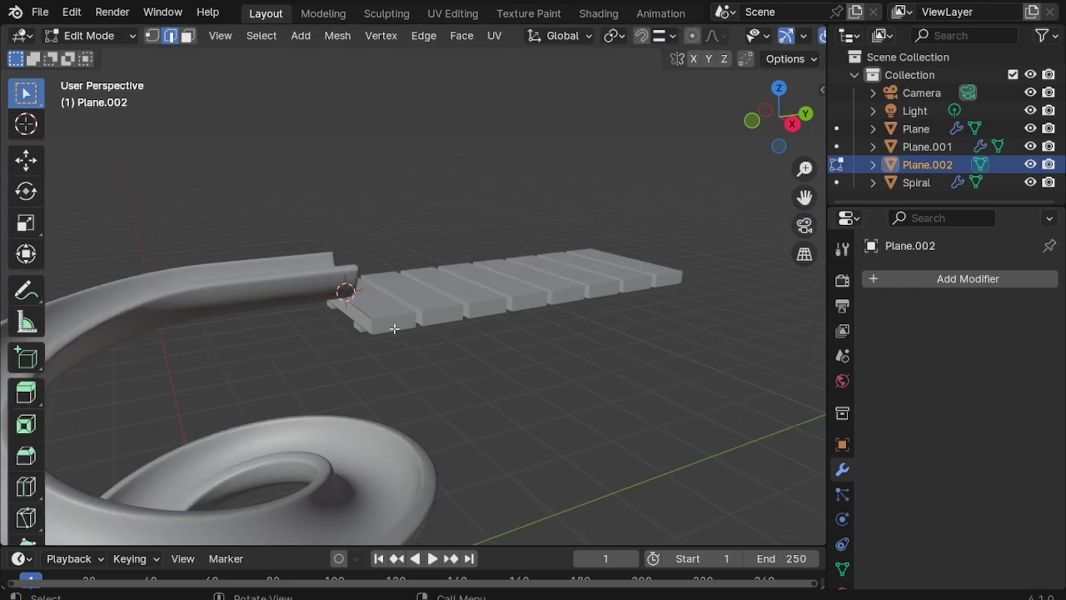
pyautogui.click(383, 328)
# Step: Extrude the end edge straight up along Z by 2 m to form the wall
pyautogui.press('e')
pyautogui.press('z')
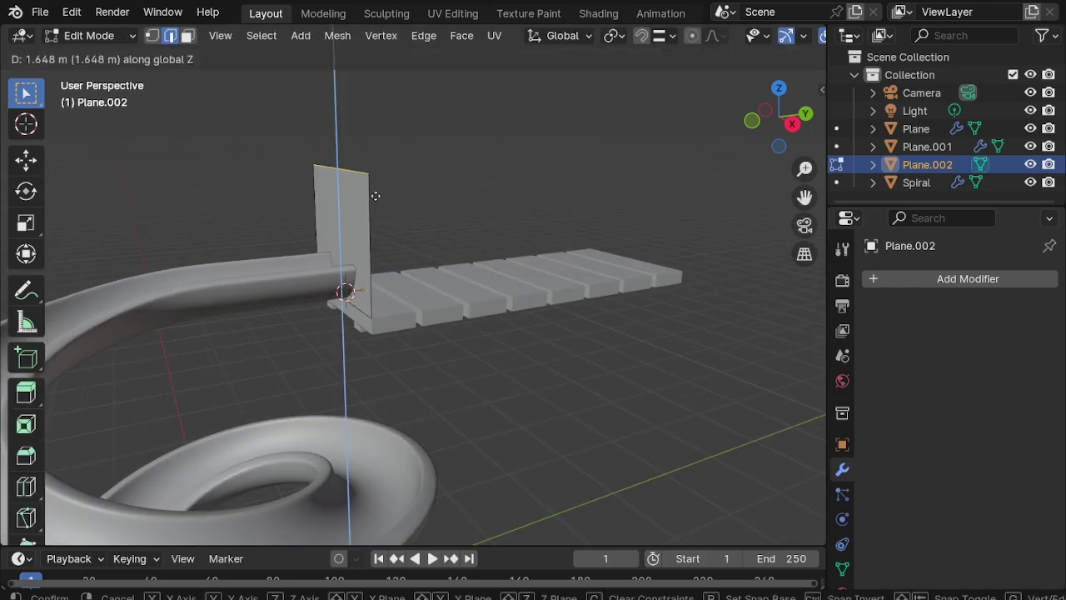
pyautogui.write('2')
pyautogui.press('Return')
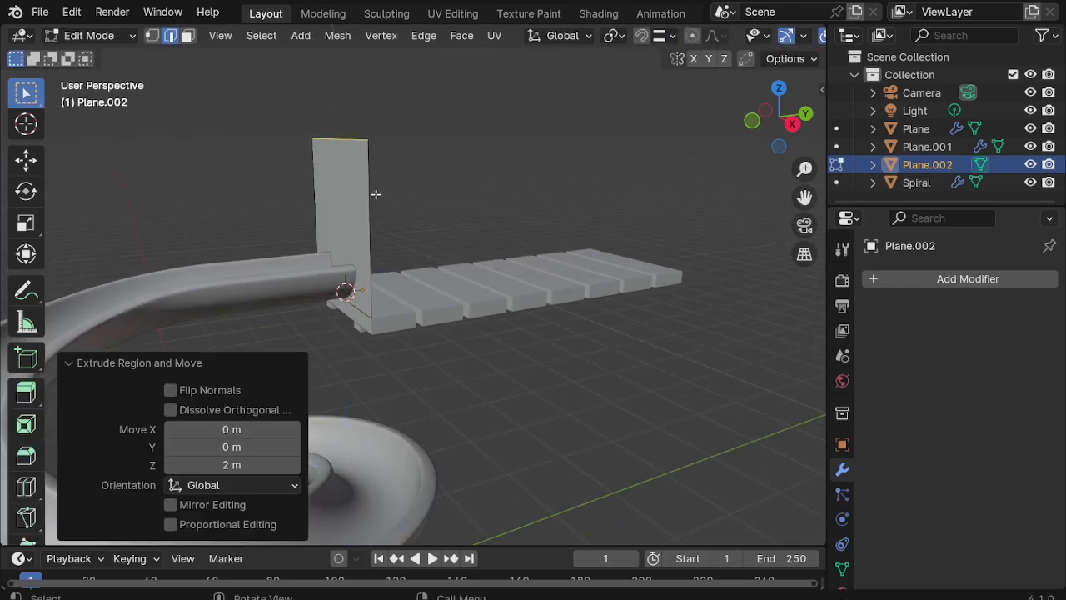
pyautogui.moveTo(374, 195)
pyautogui.mouseDown(button='middle')
pyautogui.moveTo(274, 178)
pyautogui.moveTo(352, 219)
pyautogui.moveTo(434, 212)
pyautogui.moveTo(342, 200)
pyautogui.mouseUp(button='middle')
pyautogui.scroll(6, 400, 125)
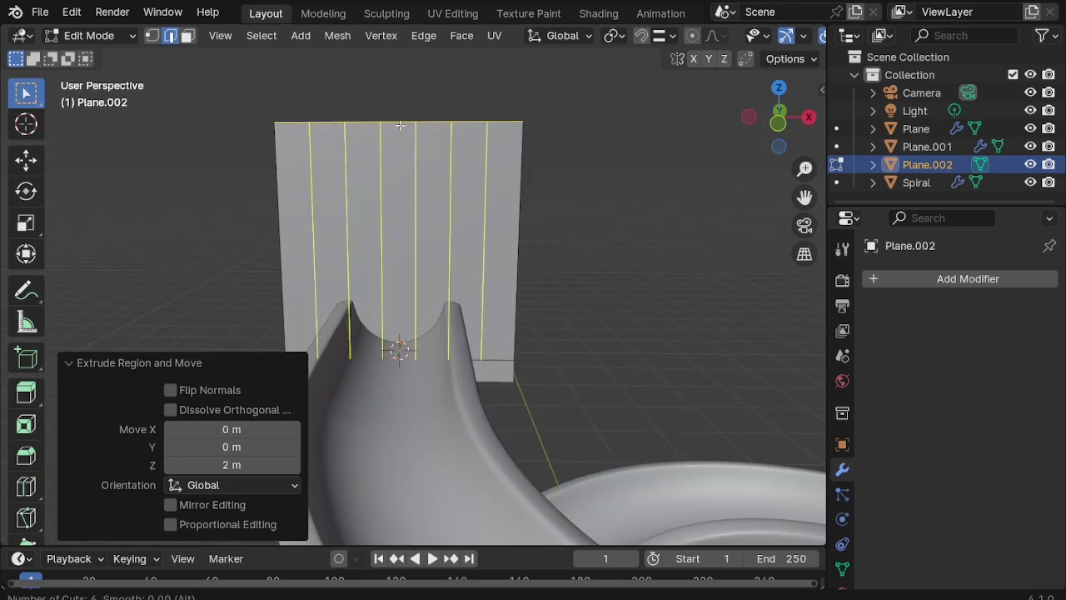
# Step: Cut 7 vertical and 7 horizontal evenly spaced loops across the wall, with mirror editing on
pyautogui.click(400, 125)
pyautogui.rightClick(400, 125)
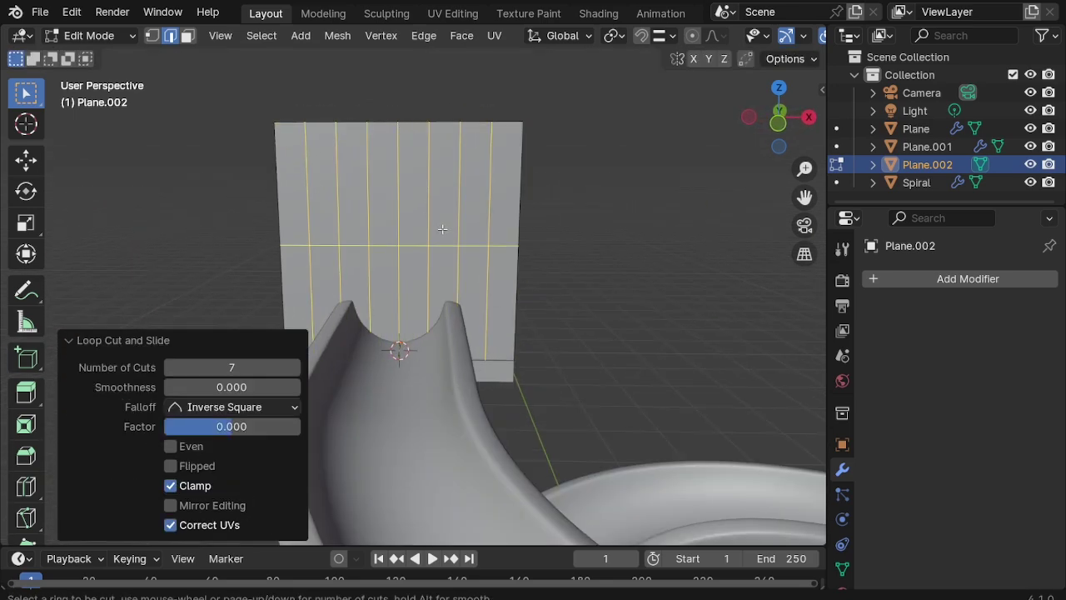
pyautogui.click(443, 228)
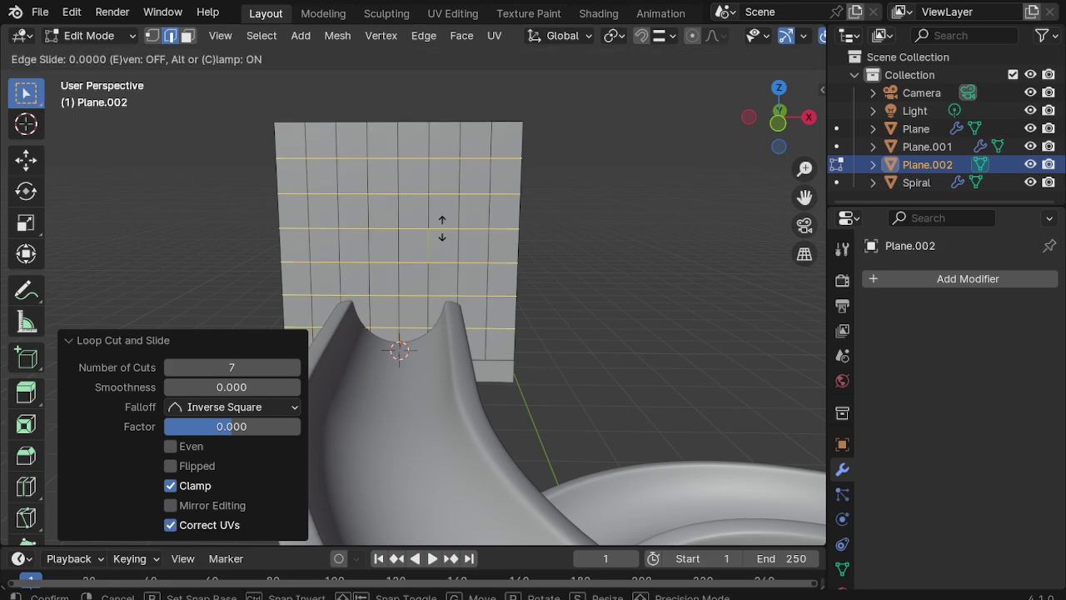
pyautogui.rightClick(442, 228)
pyautogui.click(295, 367)
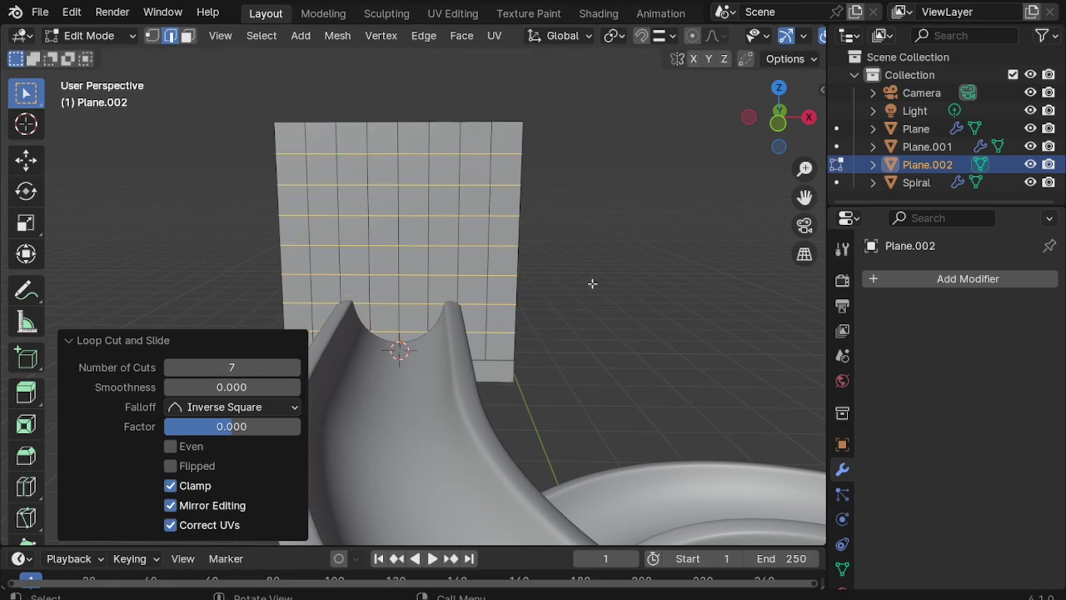
pyautogui.keyDown('shift'); pyautogui.moveTo(331, 201); pyautogui.dragTo(377, 216, button='middle'); pyautogui.keyUp('shift')
pyautogui.scroll(2, 376, 254)
pyautogui.scroll(-1, 442, 340)
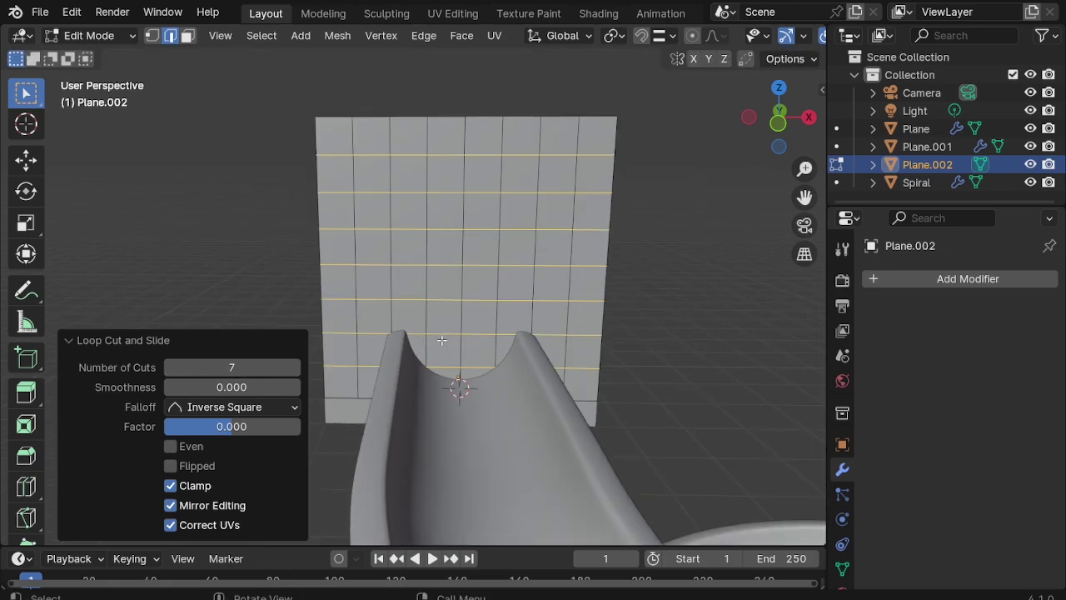
pyautogui.press('3')
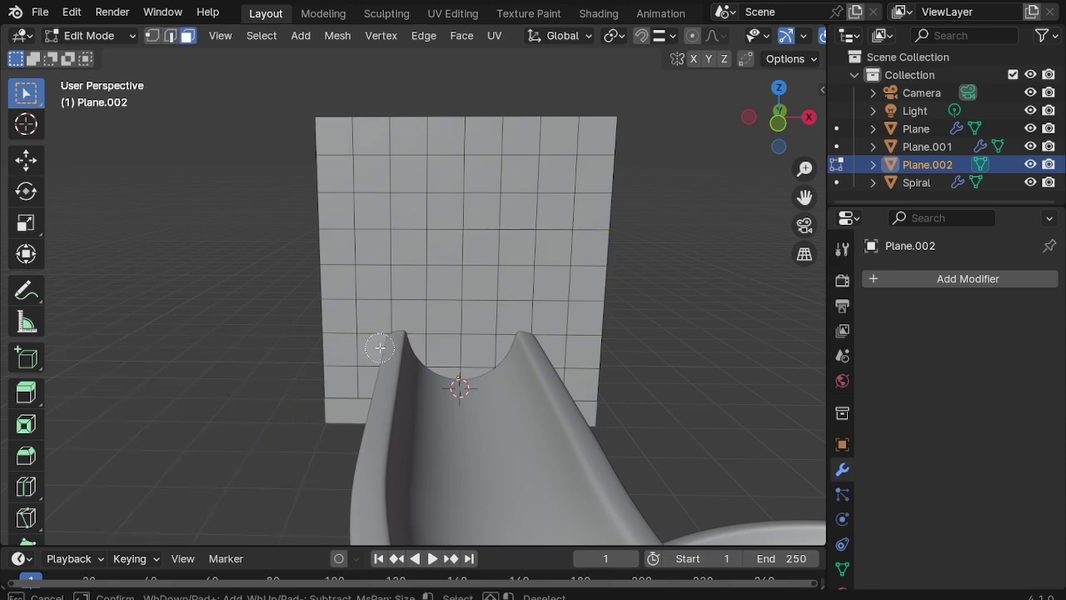
# Step: Box-select the inner wall faces and delete them to open a hole
pyautogui.moveTo(379, 344); pyautogui.dragTo(462, 344)
pyautogui.moveTo(530, 337)
pyautogui.mouseDown()
pyautogui.moveTo(540, 214)
pyautogui.moveTo(425, 194)
pyautogui.moveTo(472, 256)
pyautogui.mouseUp()
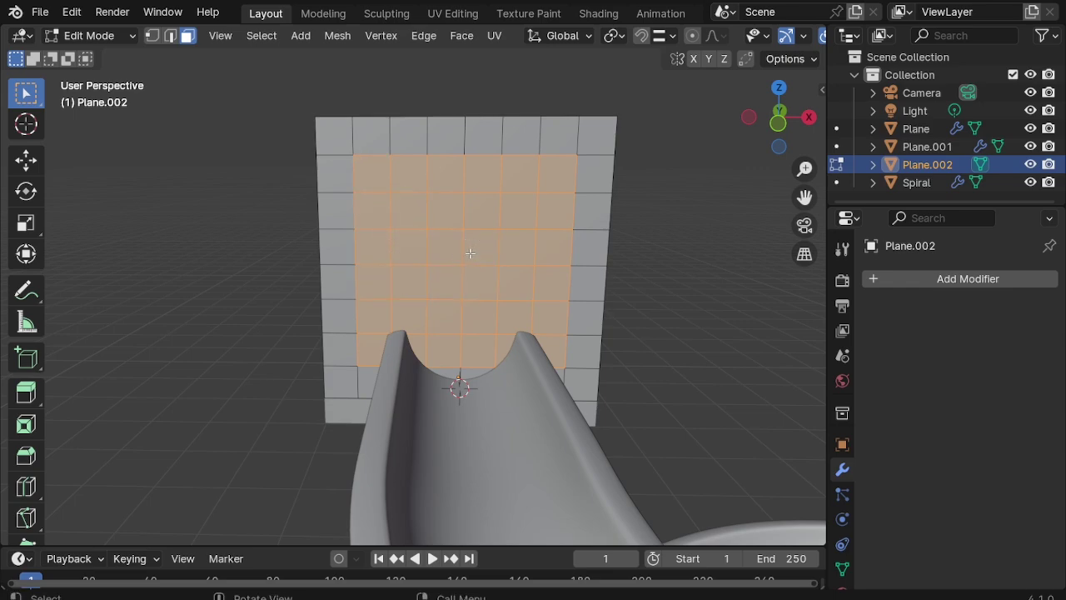
pyautogui.press('x')
pyautogui.click(450, 289)
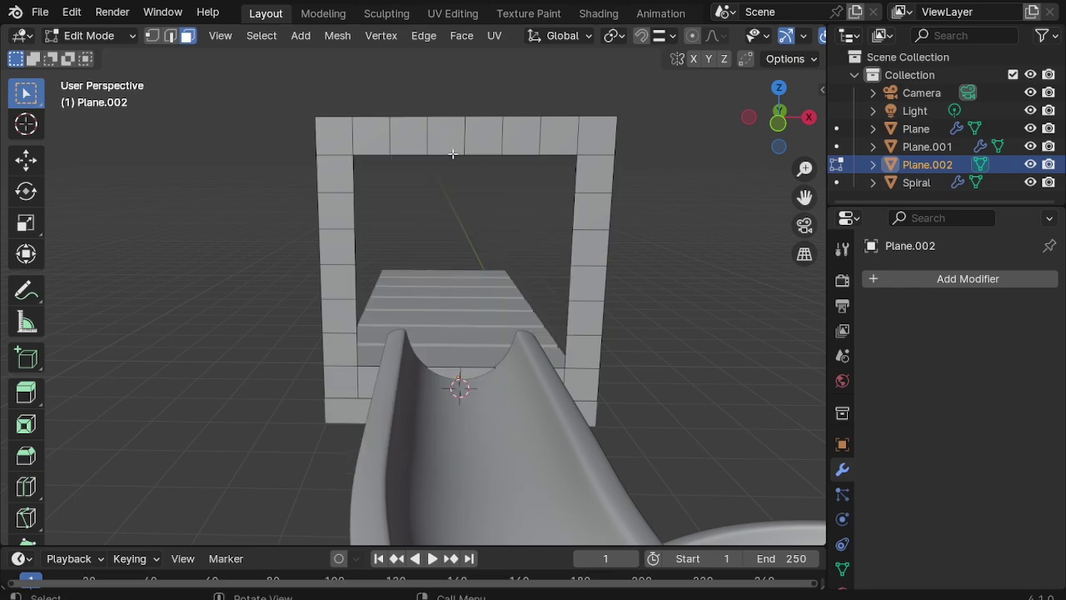
# Step: Make the opening a perfect circle and scale it to 0.882
pyautogui.hotkey('ctrl', 'e')
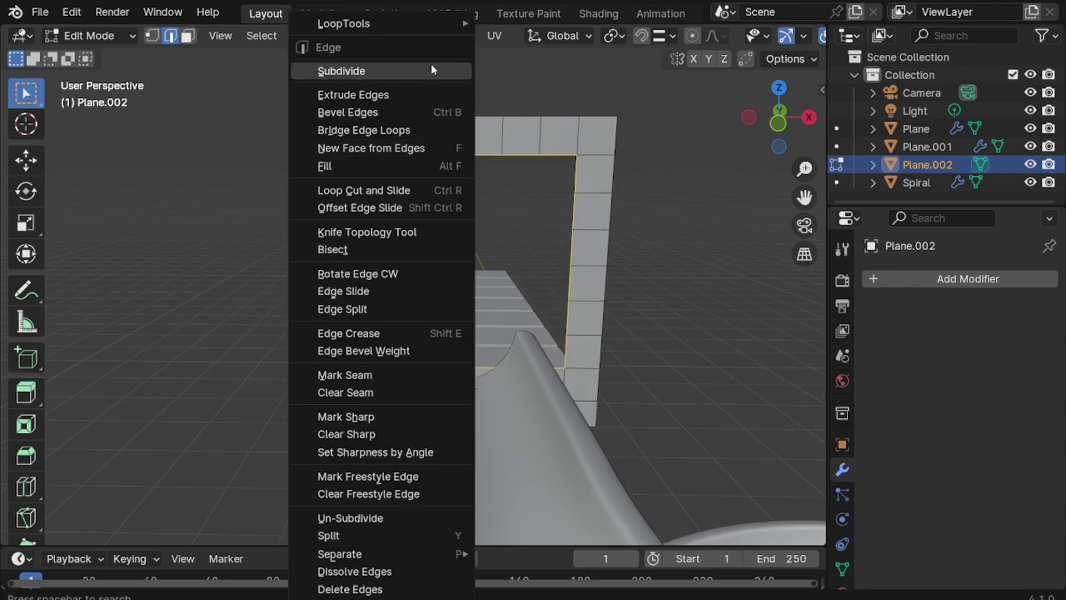
pyautogui.click(541, 40)
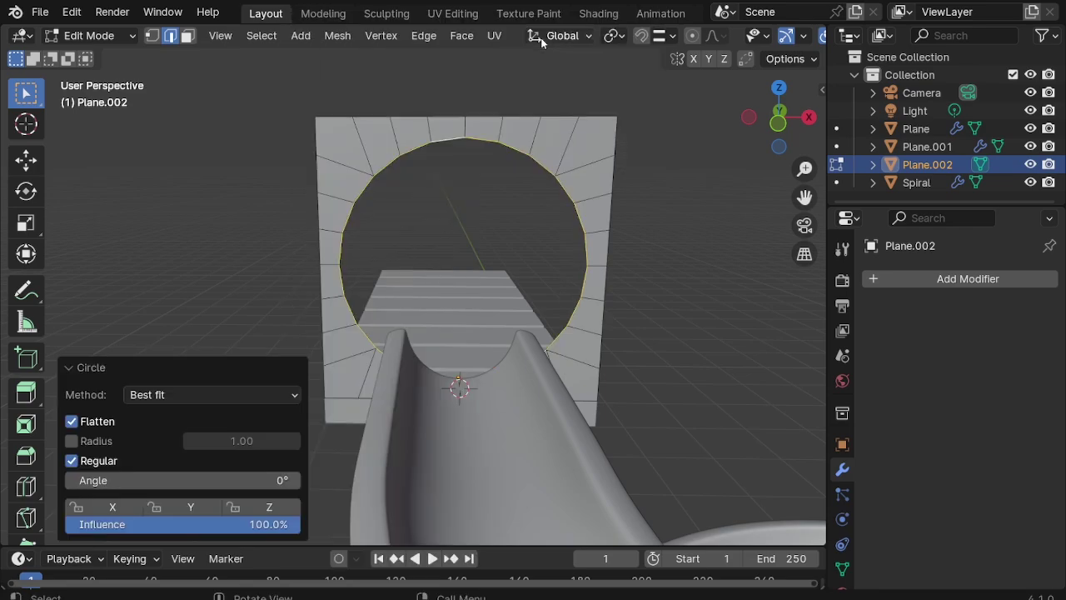
pyautogui.keyDown('alt'); pyautogui.click(584, 249); pyautogui.keyUp('alt')
pyautogui.press('s')
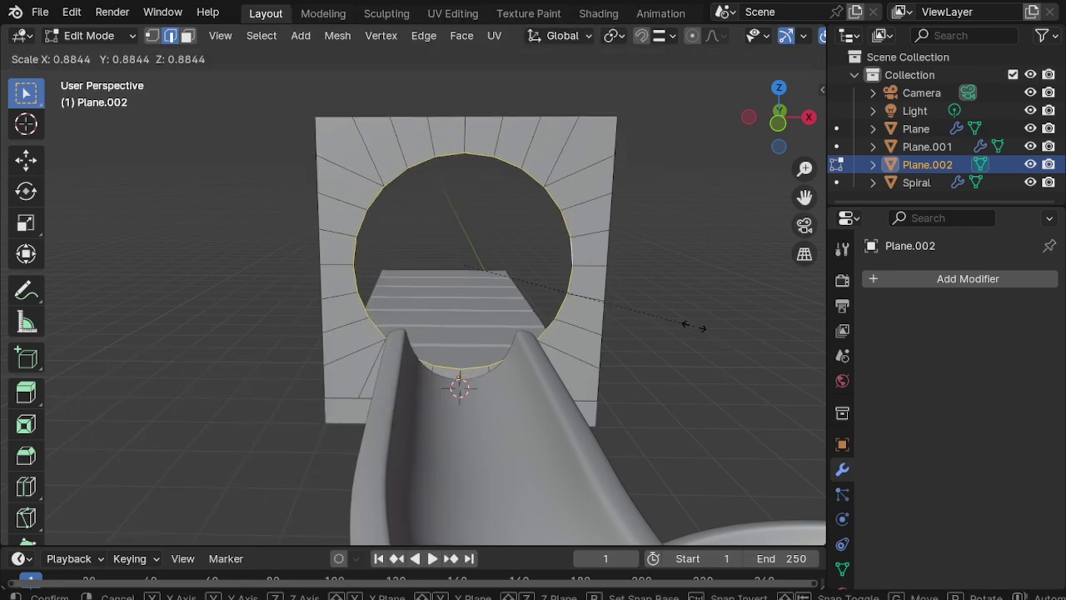
pyautogui.click(691, 327)
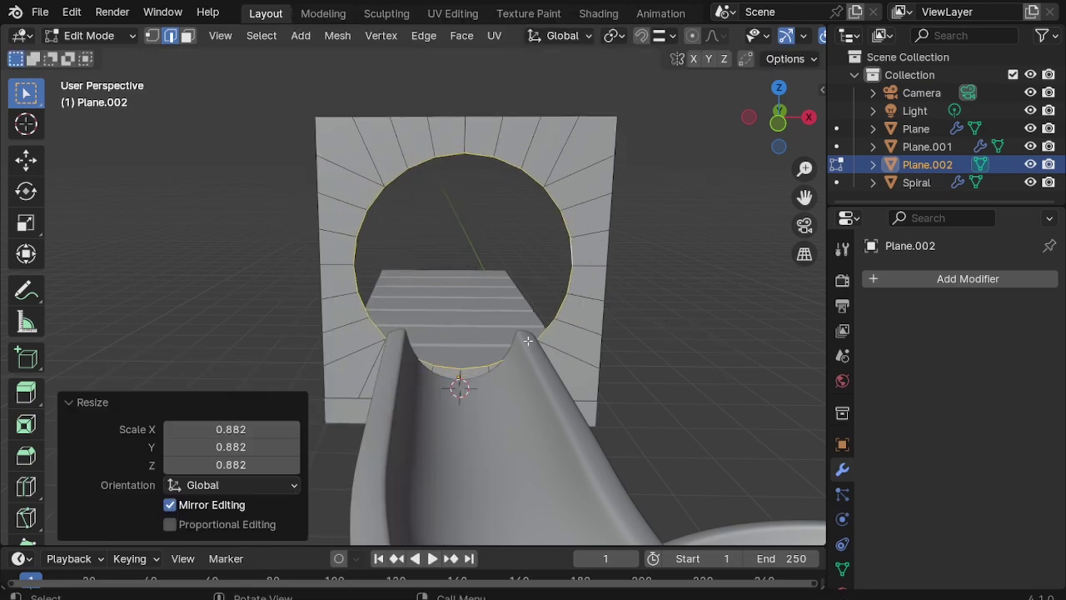
# Step: Delete the panel faces below the round opening to form the arch
pyautogui.press('3')
pyautogui.moveTo(654, 436); pyautogui.dragTo(261, 276)
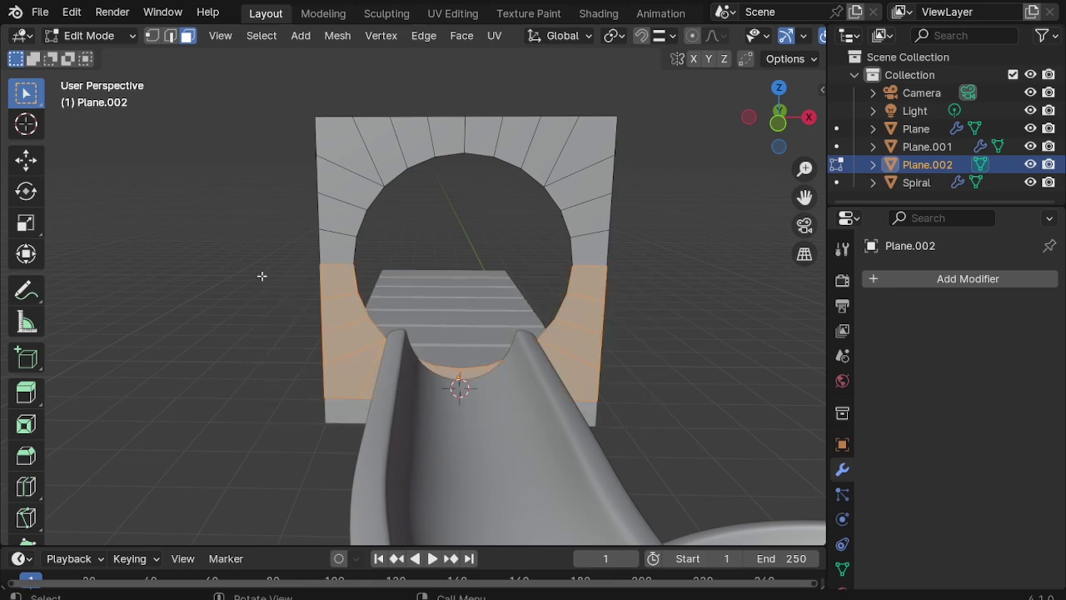
pyautogui.press('x')
pyautogui.click(262, 274)
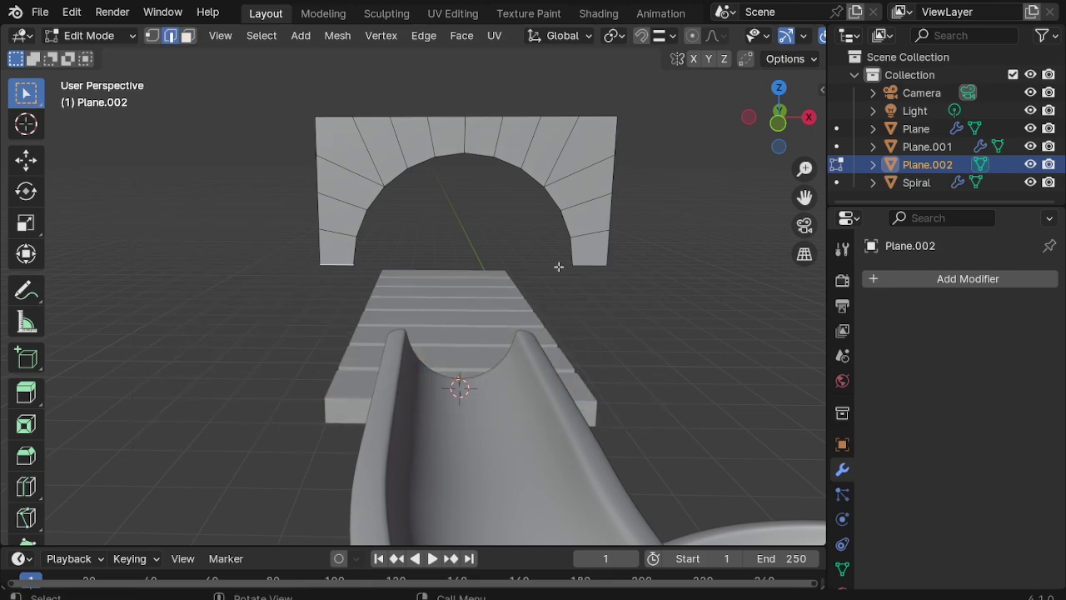
# Step: Lower the arch's leg bottoms along Z until they rest on the plank platform
pyautogui.press('e')
pyautogui.press('z')
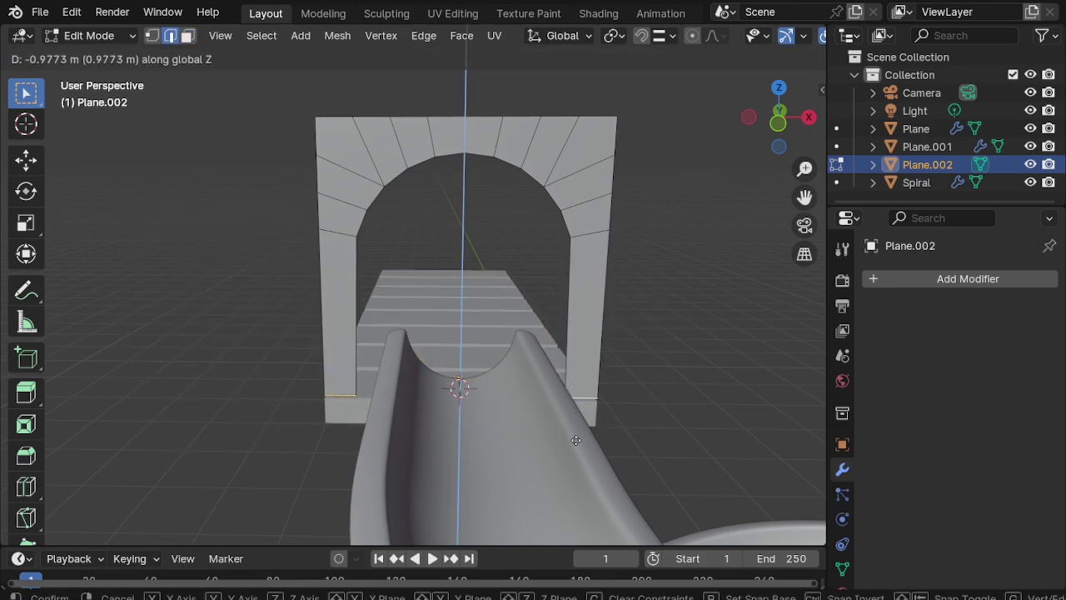
pyautogui.click(575, 437)
pyautogui.moveTo(575, 437); pyautogui.dragTo(576, 170, button='middle')
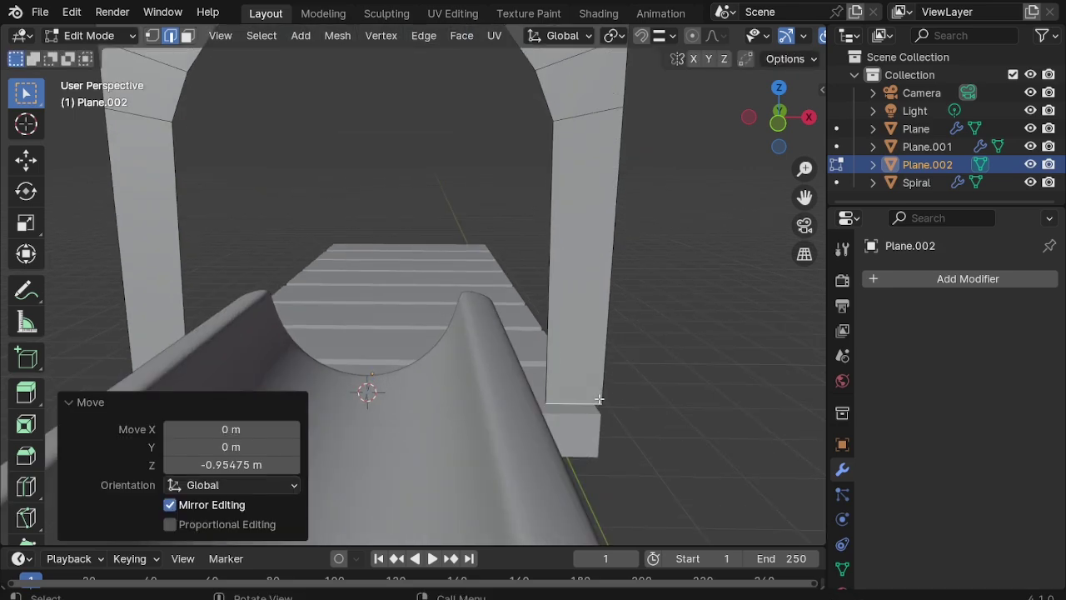
pyautogui.press('g')
pyautogui.press('z')
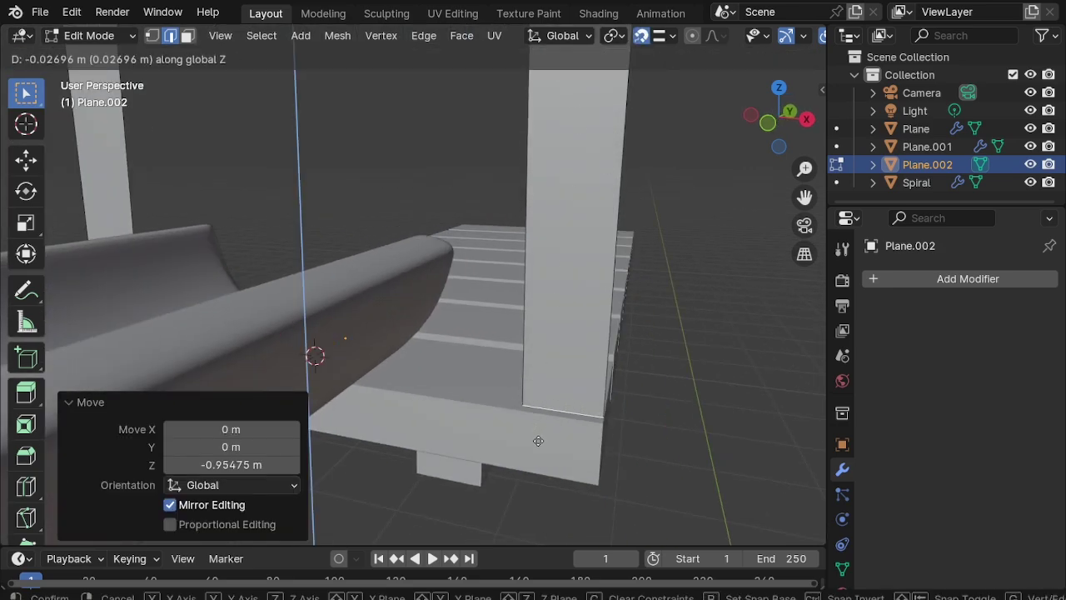
pyautogui.click(509, 421)
pyautogui.moveTo(509, 421)
pyautogui.mouseDown(button='middle')
pyautogui.moveTo(549, 247)
pyautogui.moveTo(411, 245)
pyautogui.moveTo(571, 366)
pyautogui.moveTo(553, 373)
pyautogui.moveTo(542, 175)
pyautogui.mouseUp(button='middle')
# Step: Extrude all the arch's faces about 0.15 m to give it solid thickness
pyautogui.press('Tab')
pyautogui.press('Tab')
pyautogui.press('a')
pyautogui.press('e')
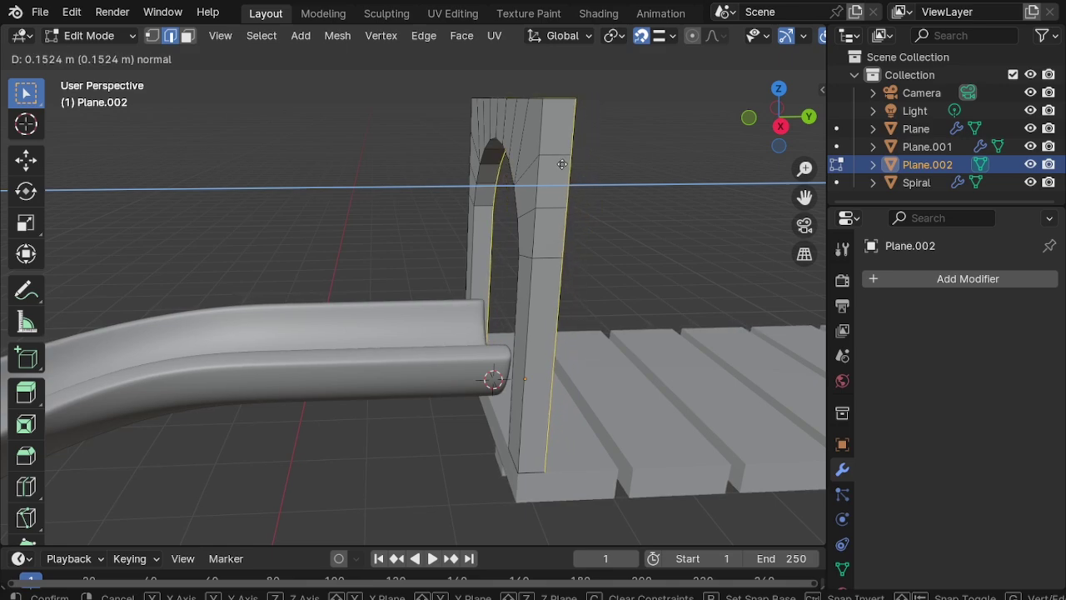
pyautogui.click(602, 124)
pyautogui.hotkey('alt', 'a')
pyautogui.press('Tab')
pyautogui.moveTo(395, 275)
pyautogui.mouseDown(button='middle')
pyautogui.moveTo(485, 221)
pyautogui.moveTo(480, 195)
pyautogui.moveTo(567, 200)
pyautogui.mouseUp(button='middle')
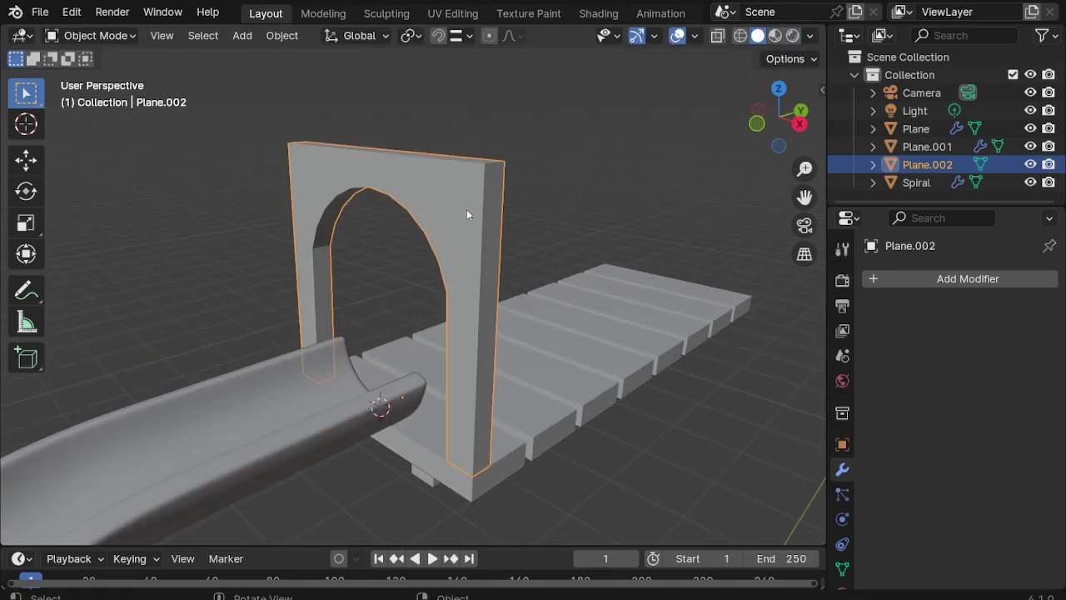
# Step: Add a level 2 Subdivision Surface and two centred loop cuts scaled outward on Y
pyautogui.hotkey('ctrl', '2')
pyautogui.press('Tab')
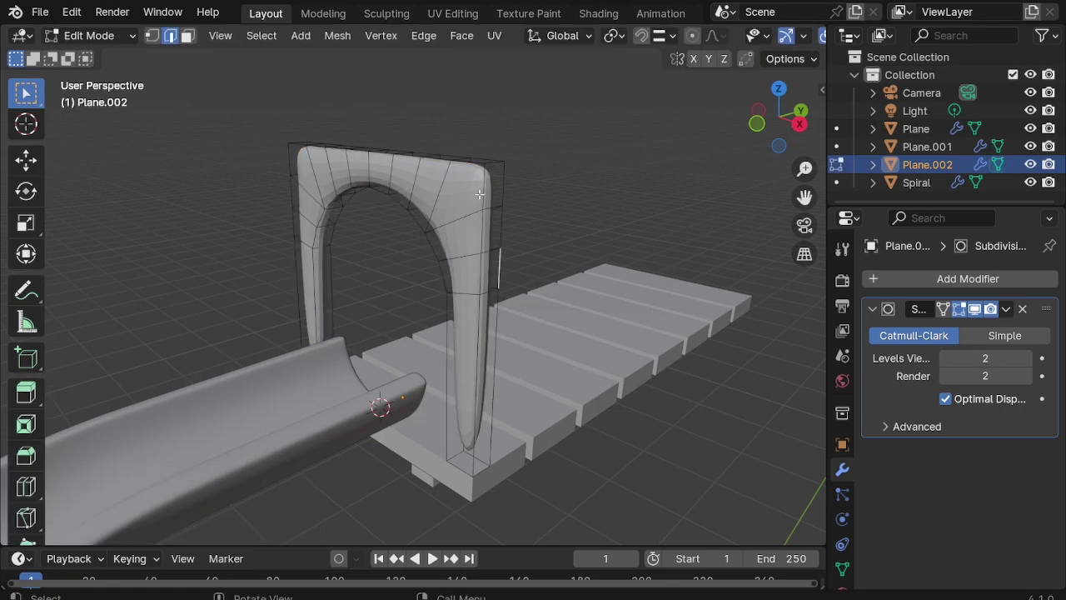
pyautogui.moveTo(467, 215); pyautogui.dragTo(481, 192, button='middle')
pyautogui.scroll(2, 516, 158)
pyautogui.hotkey('ctrl', 'r')
pyautogui.scroll(1, 505, 151)
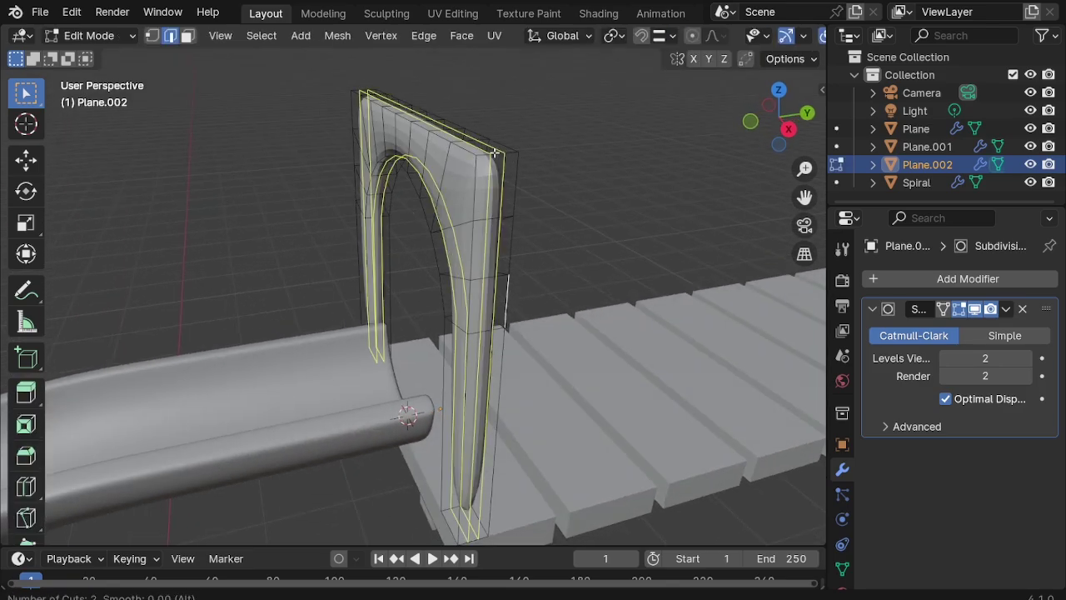
pyautogui.click(505, 151)
pyautogui.rightClick(505, 150)
pyautogui.press('s')
pyautogui.press('y')
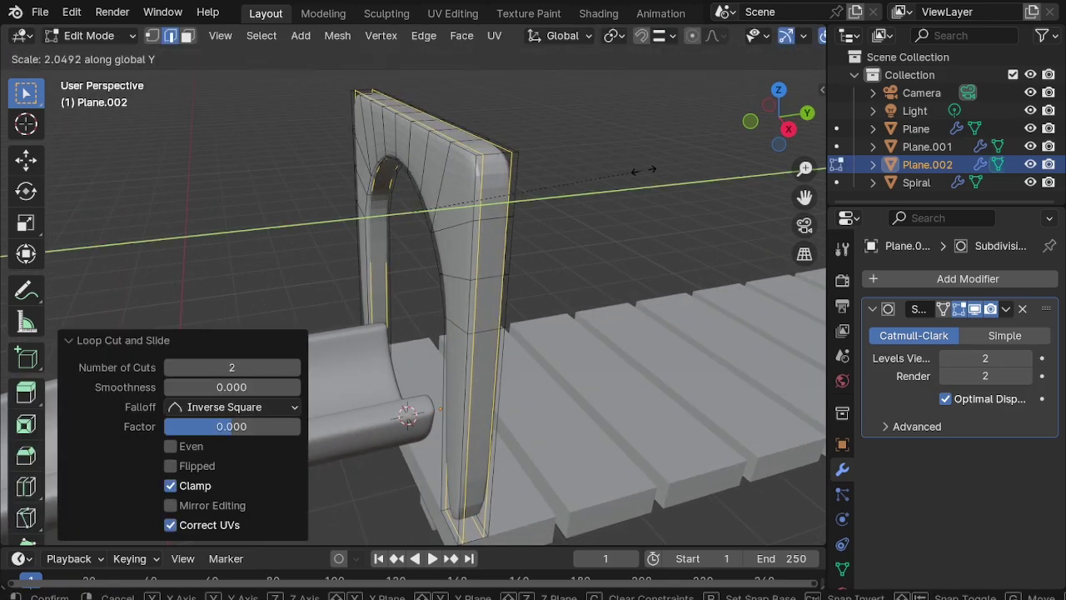
pyautogui.click(700, 169)
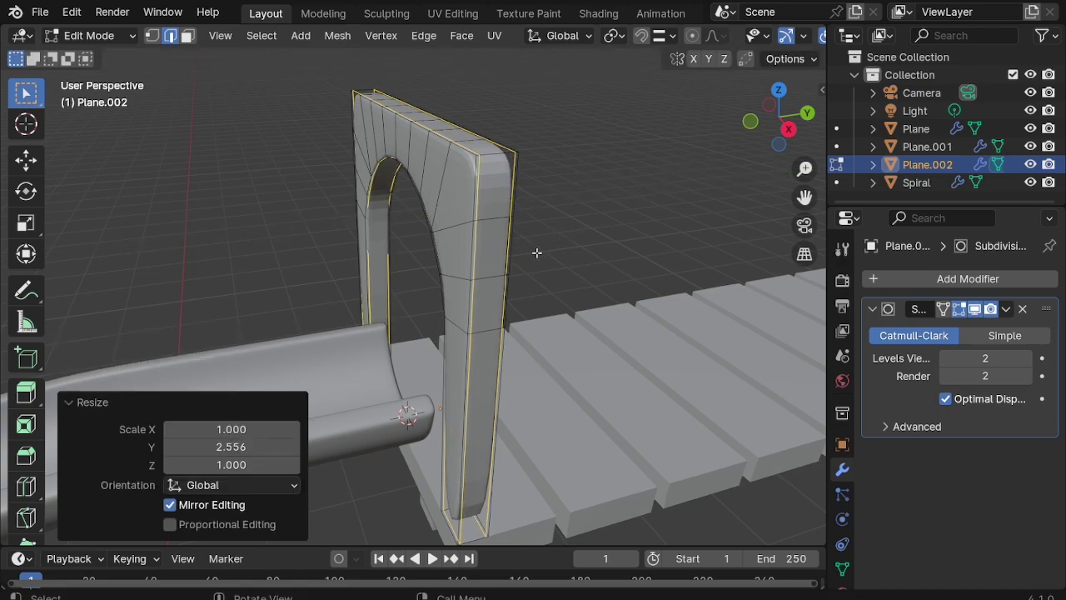
# Step: Add support loops near the arch's top edge and near the bottom of its leg
pyautogui.moveTo(538, 253)
pyautogui.mouseDown(button='middle')
pyautogui.moveTo(615, 250)
pyautogui.moveTo(517, 276)
pyautogui.moveTo(483, 223)
pyautogui.mouseUp(button='middle')
pyautogui.hotkey('ctrl', 'r')
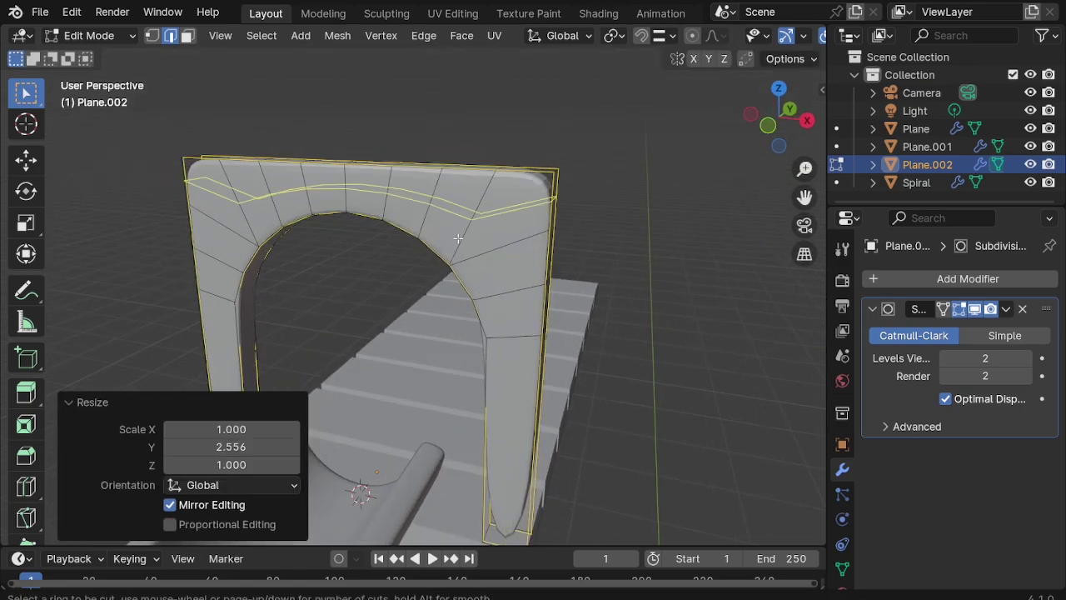
pyautogui.click(504, 190)
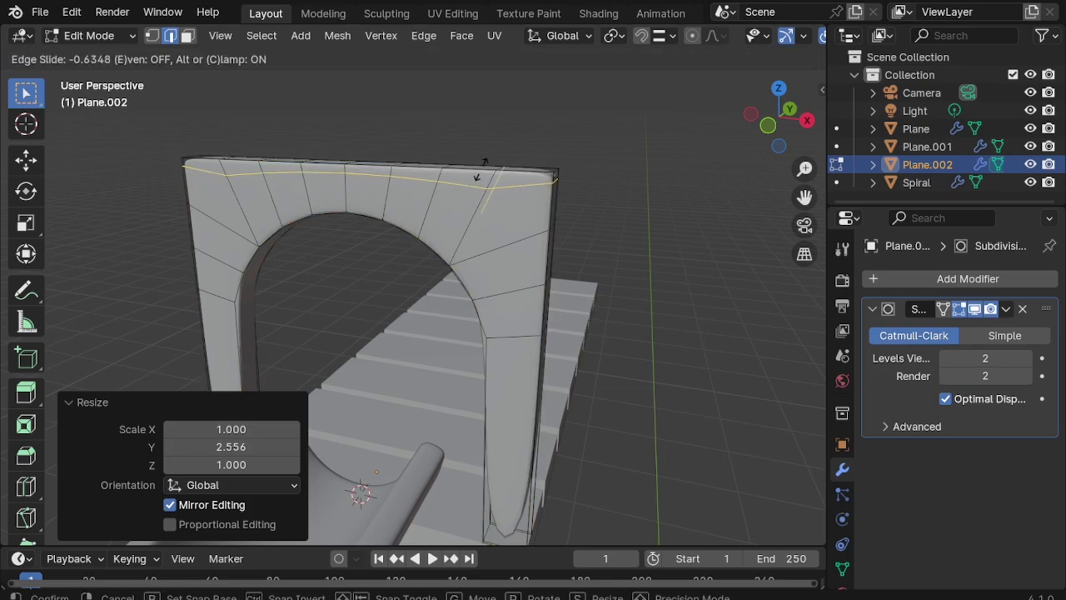
pyautogui.click(482, 166)
pyautogui.moveTo(481, 166); pyautogui.dragTo(499, 370, button='middle')
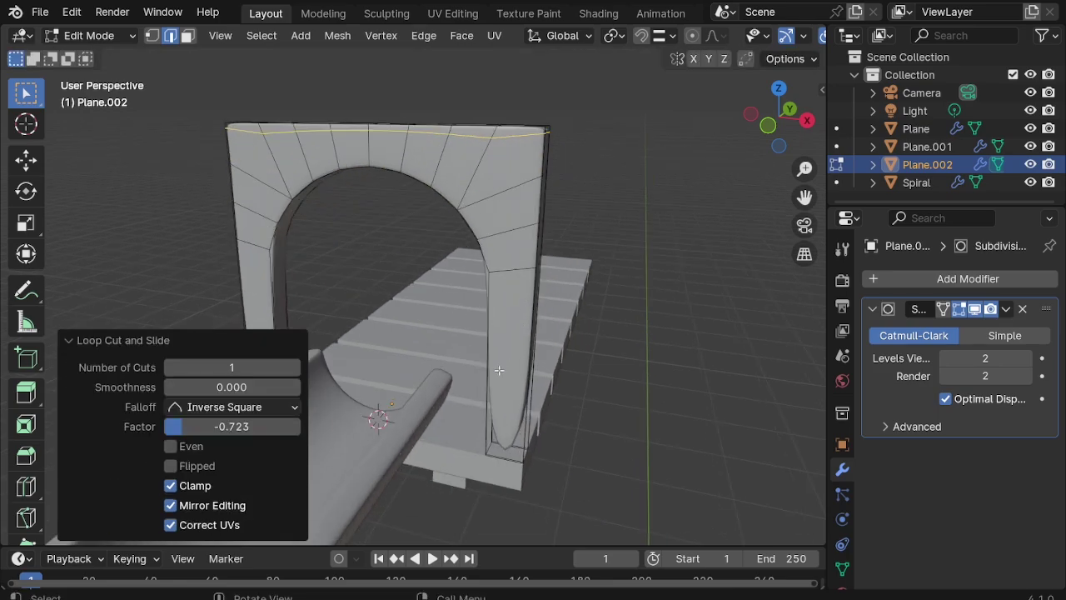
pyautogui.click(485, 383)
pyautogui.rightClick(277, 301)
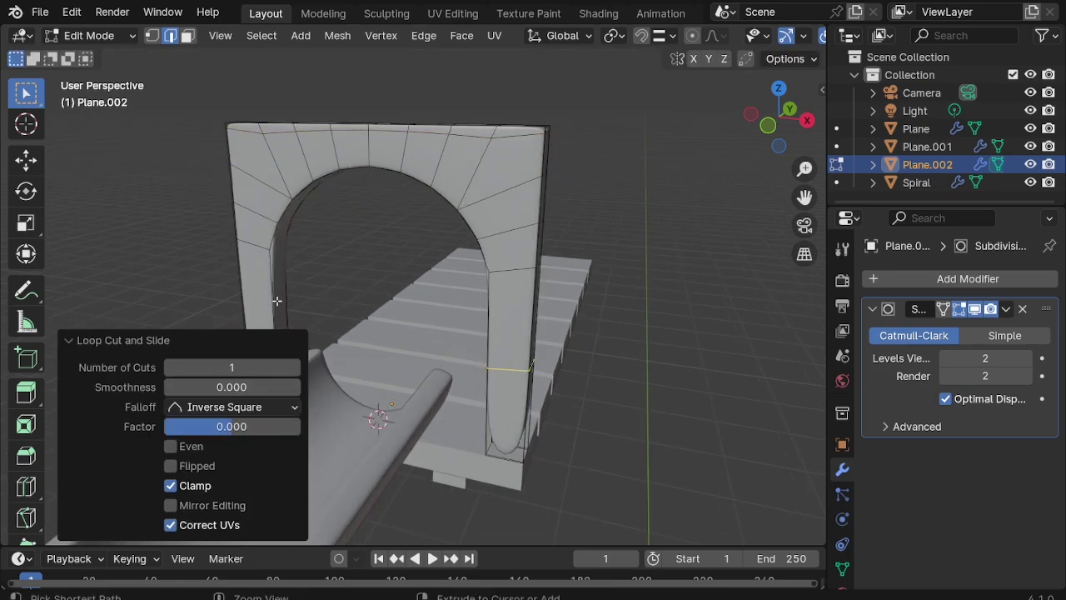
pyautogui.keyDown('alt'); pyautogui.click(507, 367); pyautogui.keyUp('alt')
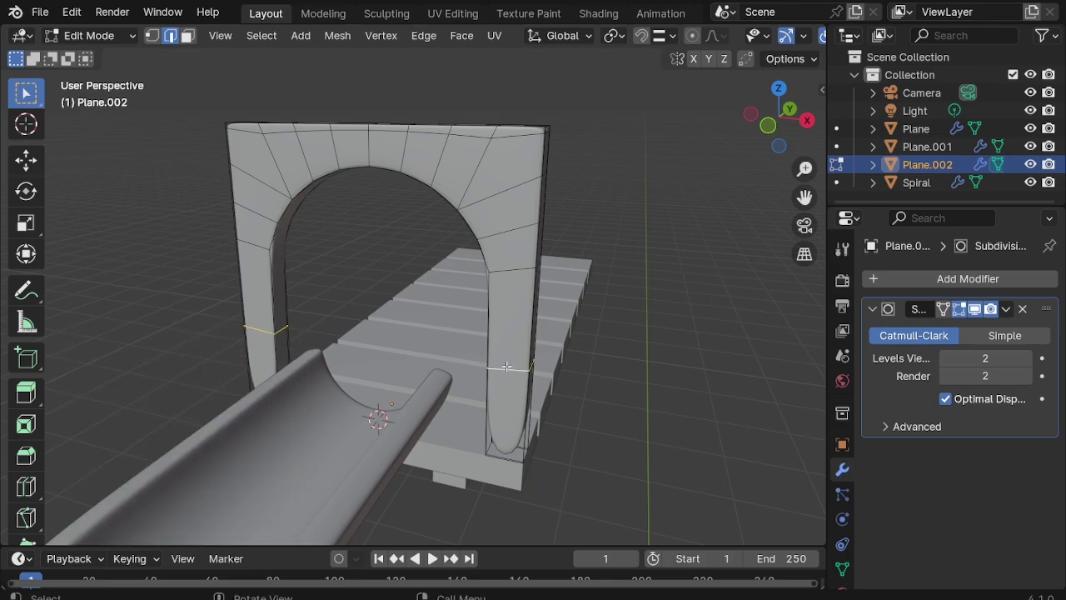
pyautogui.press('g')
pyautogui.press('z')
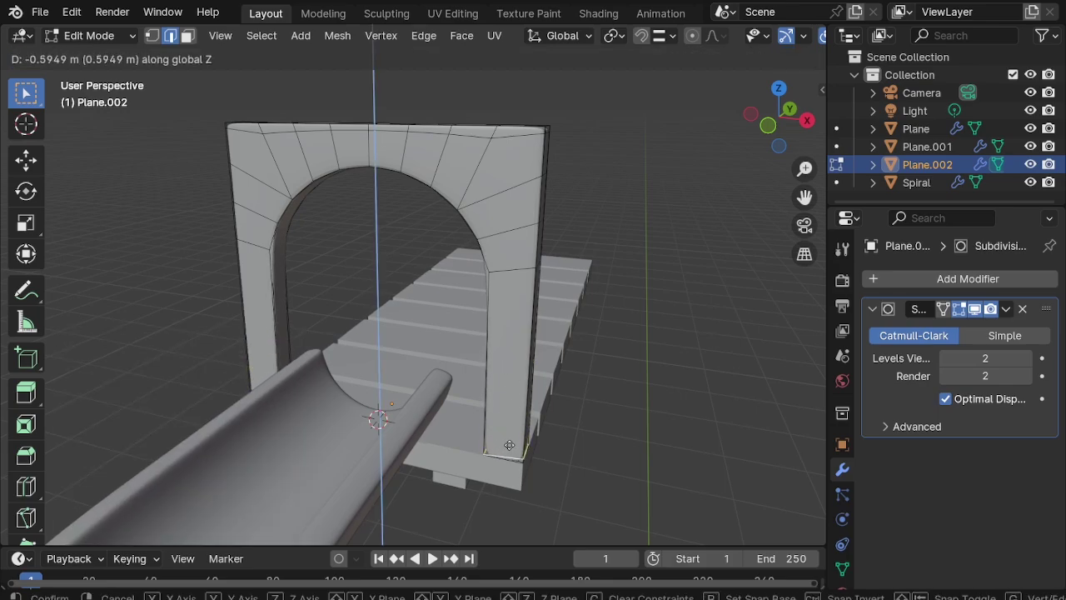
pyautogui.click(509, 444)
# Step: Apply Shade Smooth to the arch object, then clear the selection
pyautogui.press('Tab')
pyautogui.moveTo(509, 409)
pyautogui.mouseDown(button='middle')
pyautogui.moveTo(561, 475)
pyautogui.moveTo(578, 374)
pyautogui.moveTo(534, 366)
pyautogui.mouseUp(button='middle')
pyautogui.rightClick(450, 196)
pyautogui.click(433, 165)
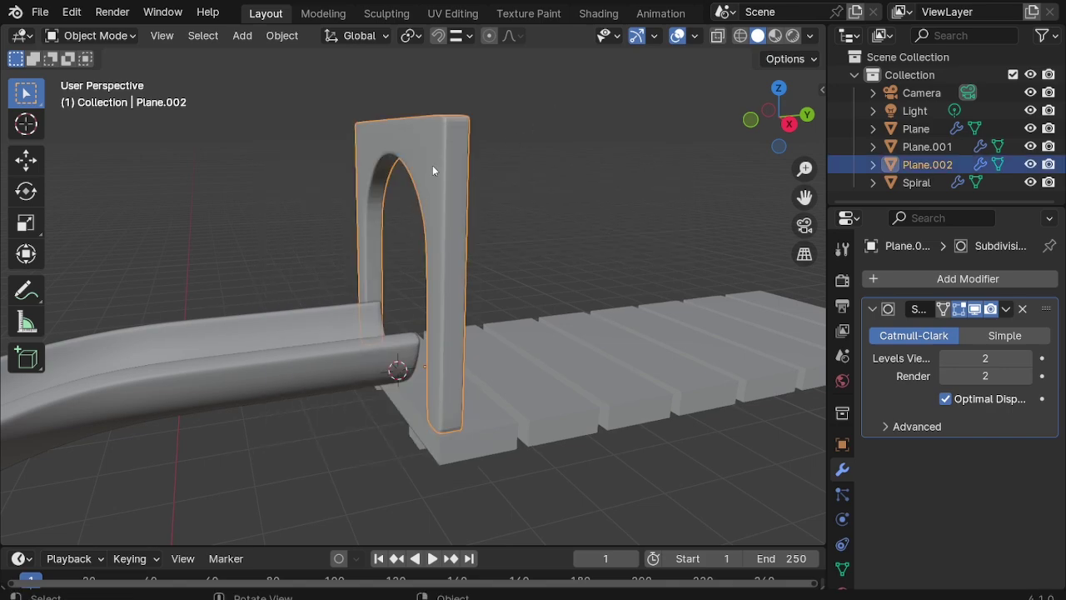
pyautogui.rightClick(424, 170)
pyautogui.click(411, 108)
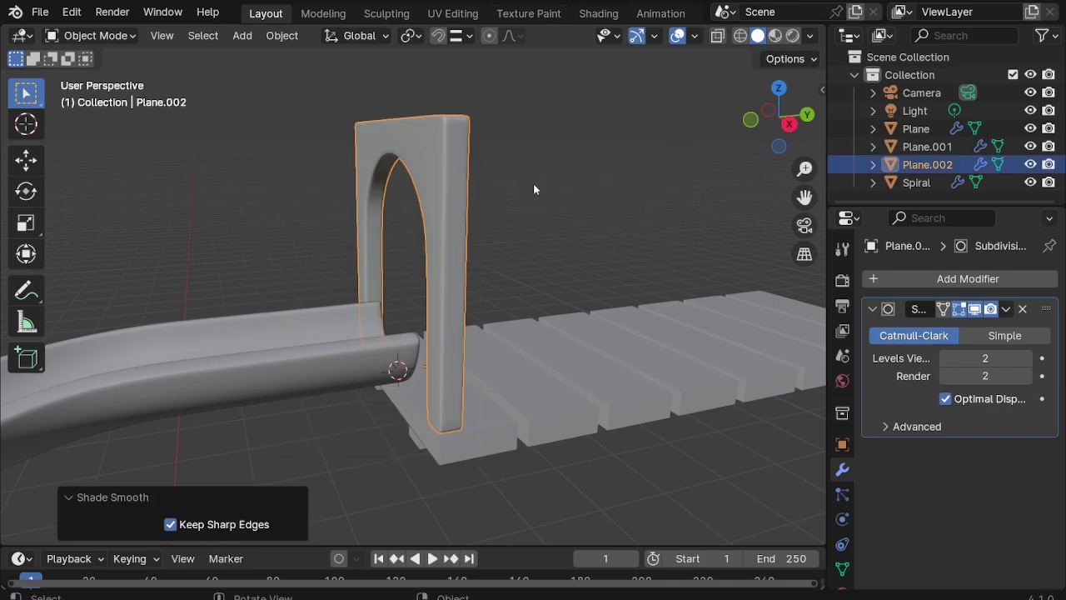
pyautogui.click(533, 183)
pyautogui.moveTo(533, 184)
pyautogui.mouseDown(button='middle')
pyautogui.moveTo(470, 241)
pyautogui.moveTo(557, 238)
pyautogui.moveTo(534, 253)
pyautogui.moveTo(548, 246)
pyautogui.moveTo(556, 463)
pyautogui.mouseUp(button='middle')
pyautogui.click(549, 246)
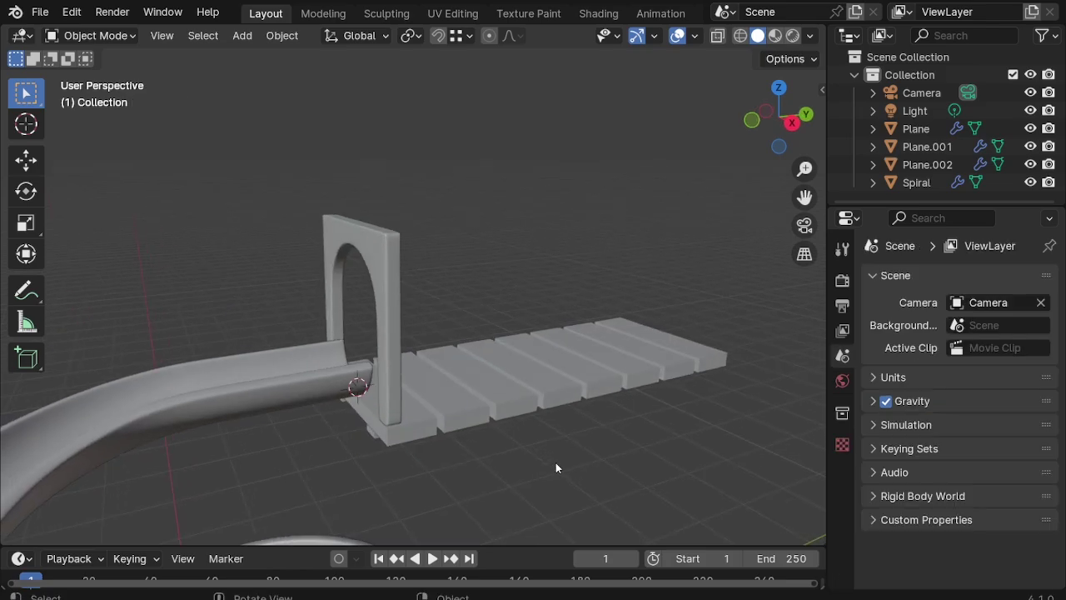
# Step: Add a cube, scale it to 0.144 and move it along X to the platform corner
pyautogui.hotkey('shift', 'a')
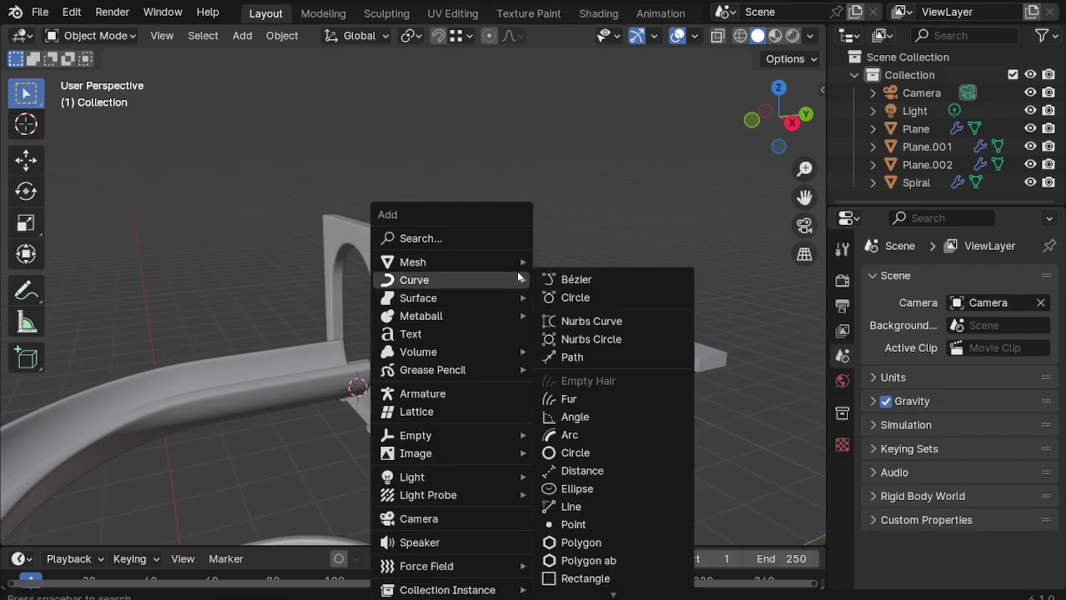
pyautogui.click(575, 280)
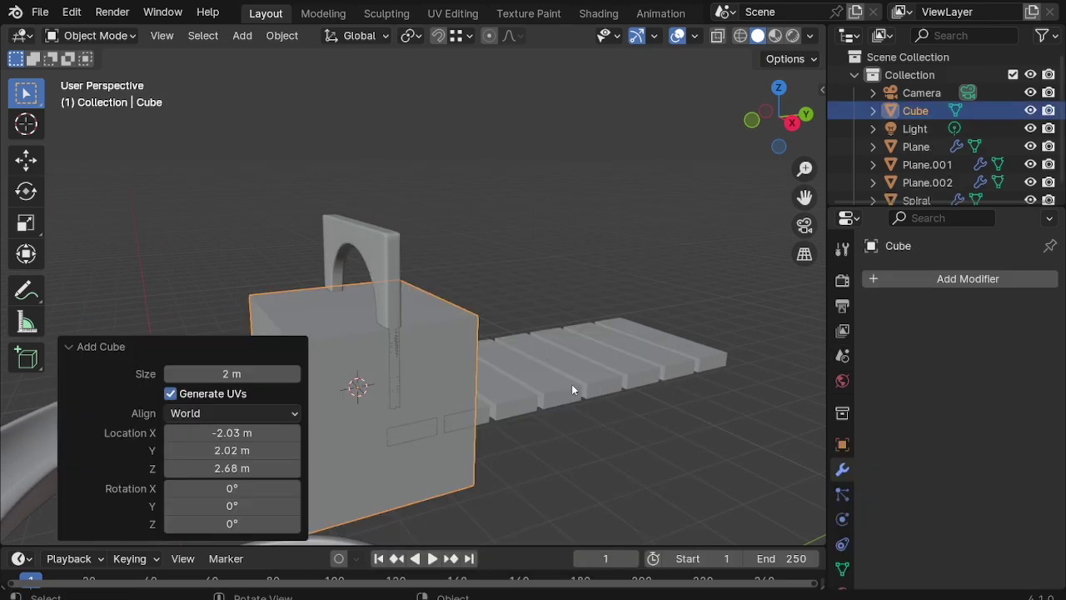
pyautogui.press('KP_7')
pyautogui.scroll(4, 693, 402)
pyautogui.press('s')
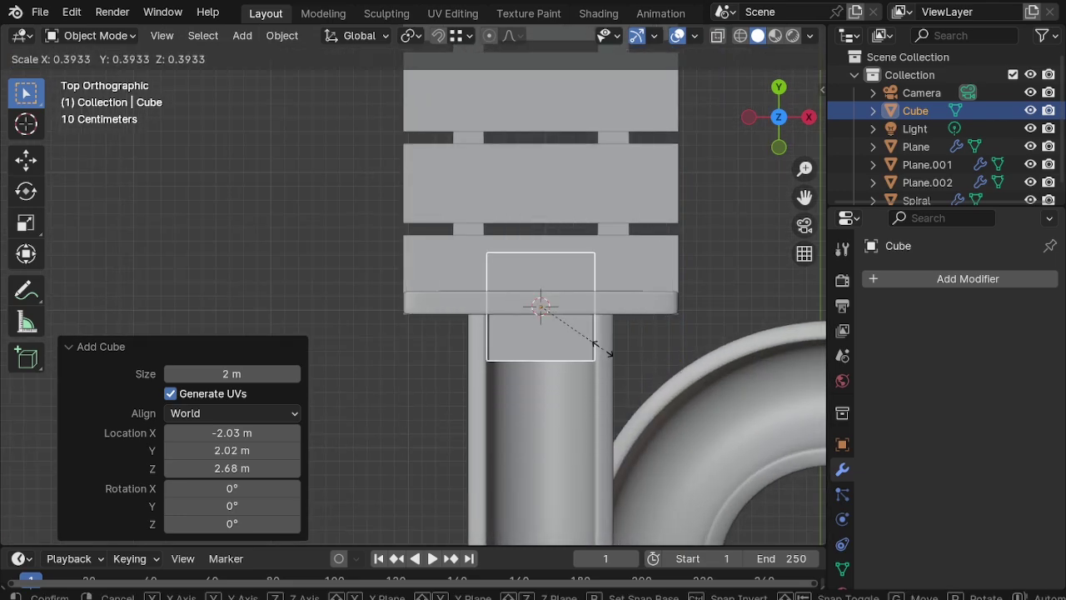
pyautogui.click(546, 323)
pyautogui.scroll(1, 542, 333)
pyautogui.press('g')
pyautogui.press('x')
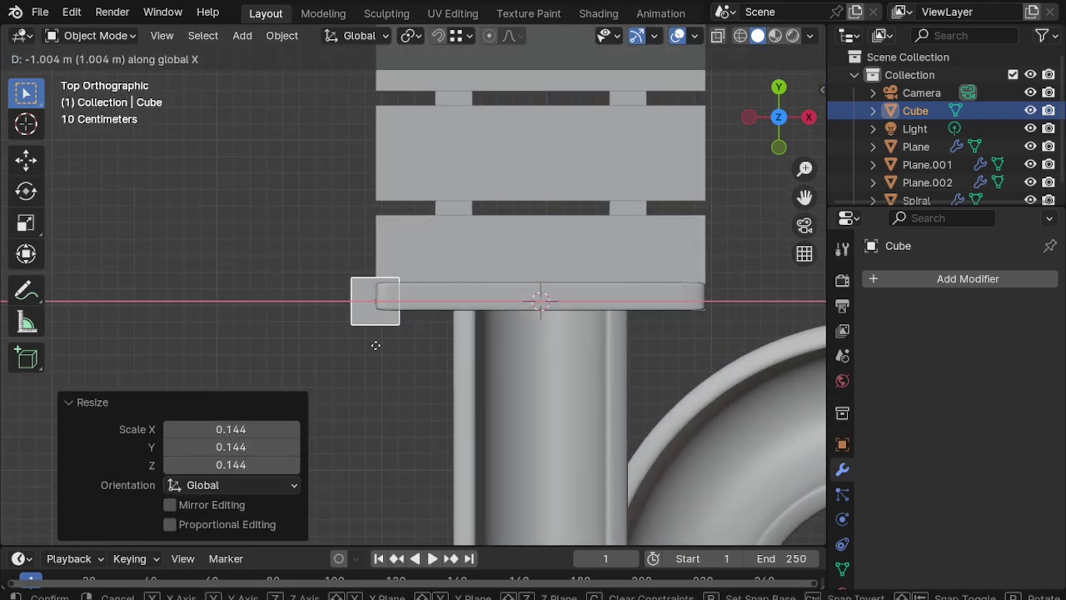
pyautogui.click(376, 342)
pyautogui.moveTo(376, 342); pyautogui.dragTo(384, 244, button='middle')
# Step: Resize the cube to 0.837 and align it along X with the platform edge
pyautogui.press('s')
pyautogui.click(423, 367)
pyautogui.press('KP_7')
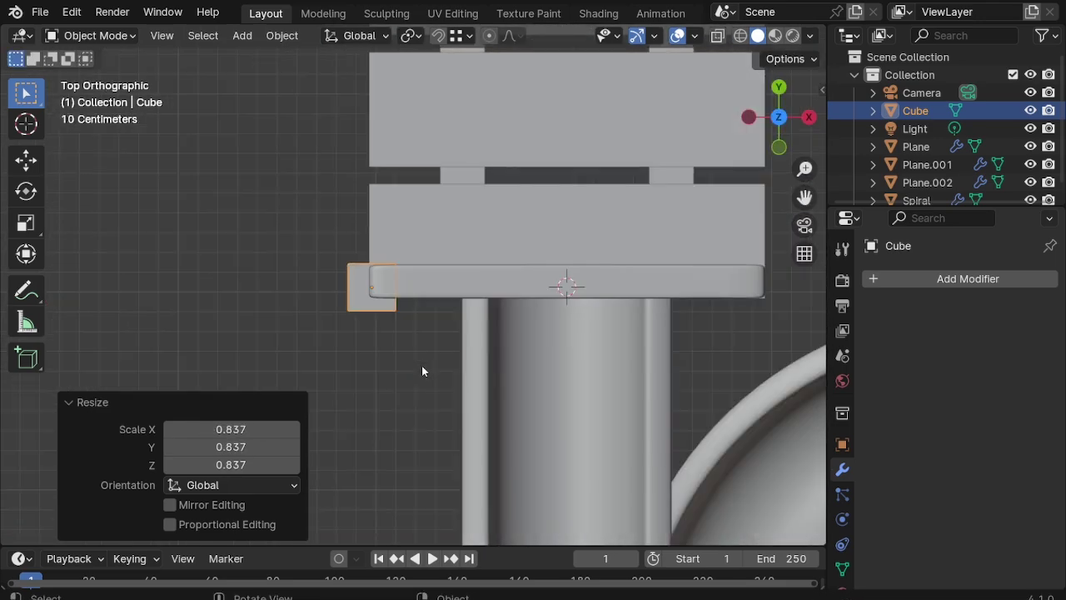
pyautogui.press('g')
pyautogui.press('x')
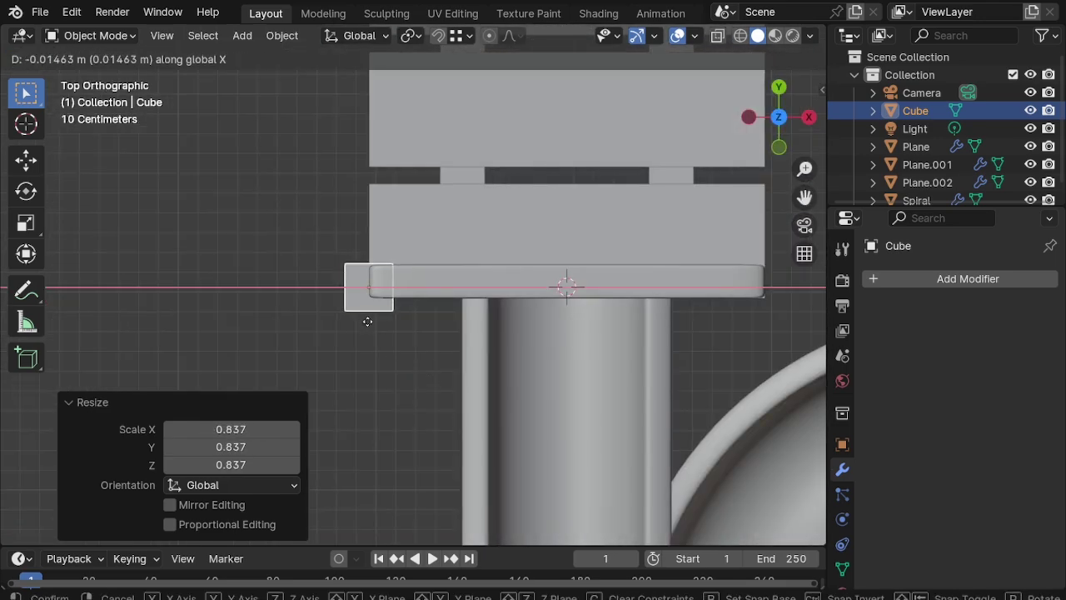
pyautogui.click(371, 322)
pyautogui.scroll(-1, 373, 324)
pyautogui.moveTo(373, 324); pyautogui.dragTo(392, 181, button='middle')
pyautogui.scroll(-2, 390, 180)
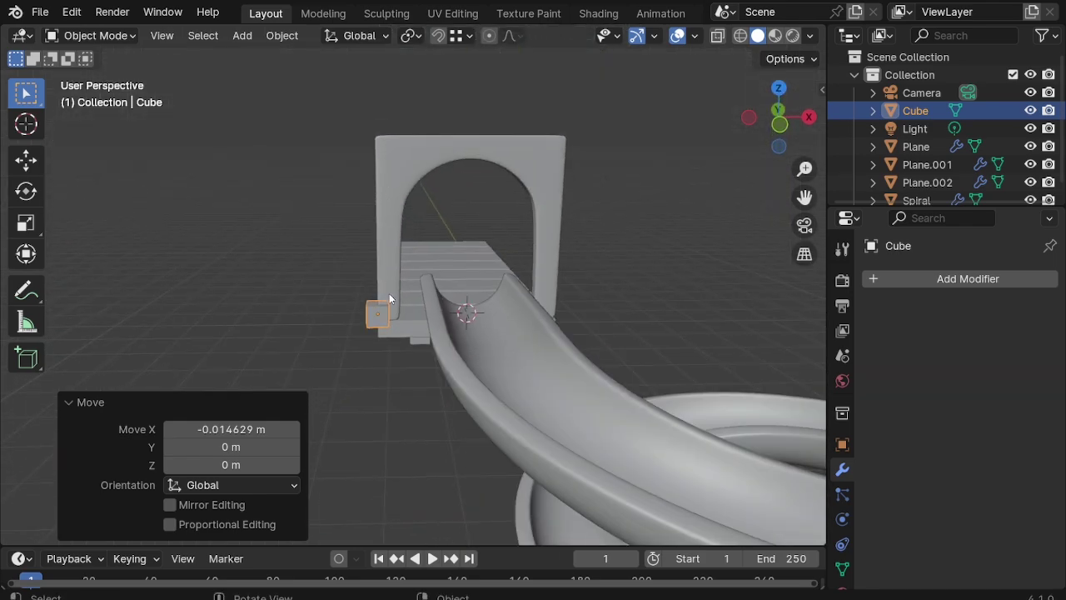
# Step: Stretch the cube vertically into a tall post and scale it to 0.691
pyautogui.press('s')
pyautogui.press('z')
pyautogui.click(598, 356)
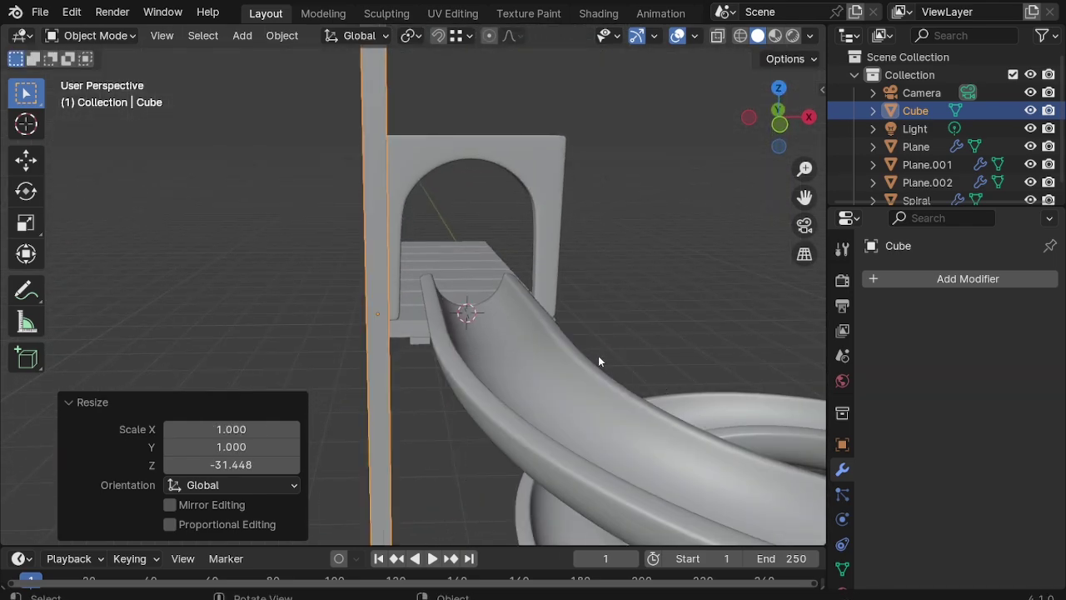
pyautogui.press('s')
pyautogui.click(528, 328)
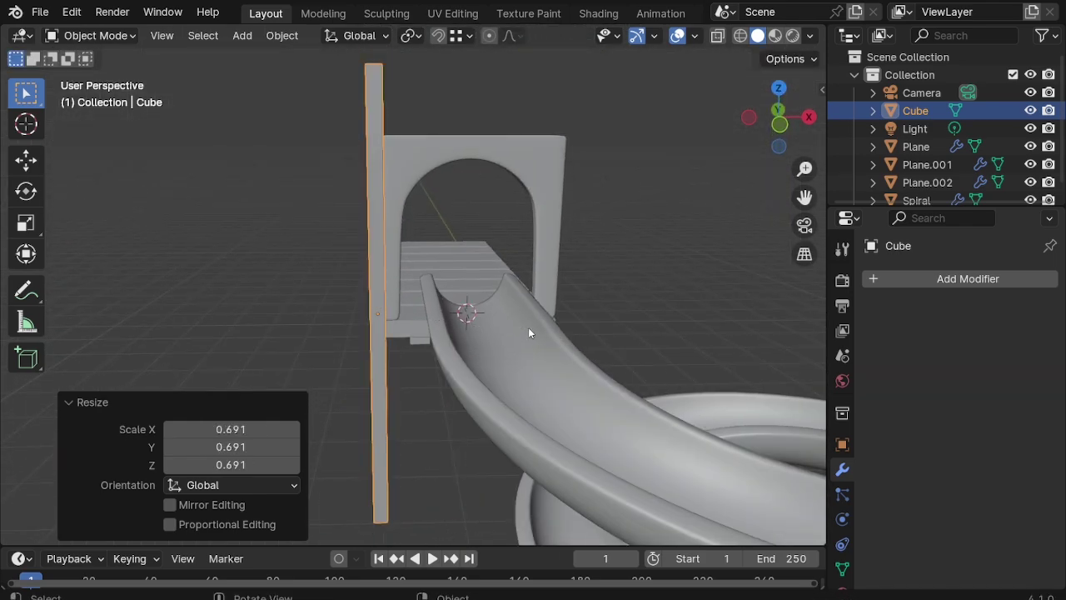
# Step: Lower the post about 0.34 m along Z
pyautogui.press('KP_1')
pyautogui.scroll(3, 476, 452)
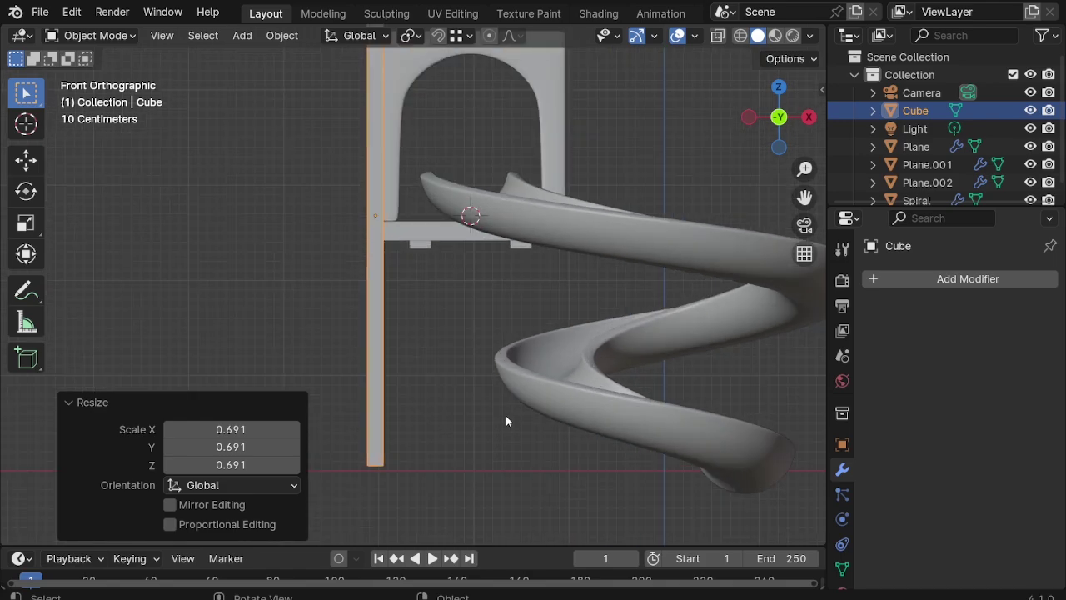
pyautogui.press('g')
pyautogui.press('z')
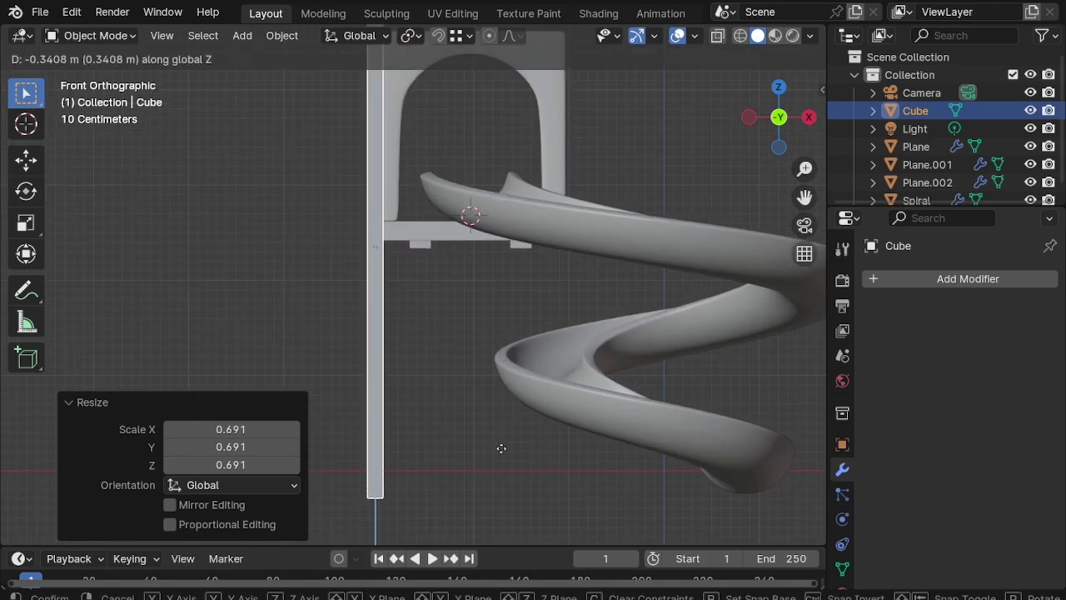
pyautogui.click(502, 449)
pyautogui.scroll(-2, 499, 445)
pyautogui.moveTo(464, 219)
pyautogui.mouseDown(button='middle')
pyautogui.moveTo(455, 251)
pyautogui.moveTo(383, 277)
pyautogui.mouseUp(button='middle')
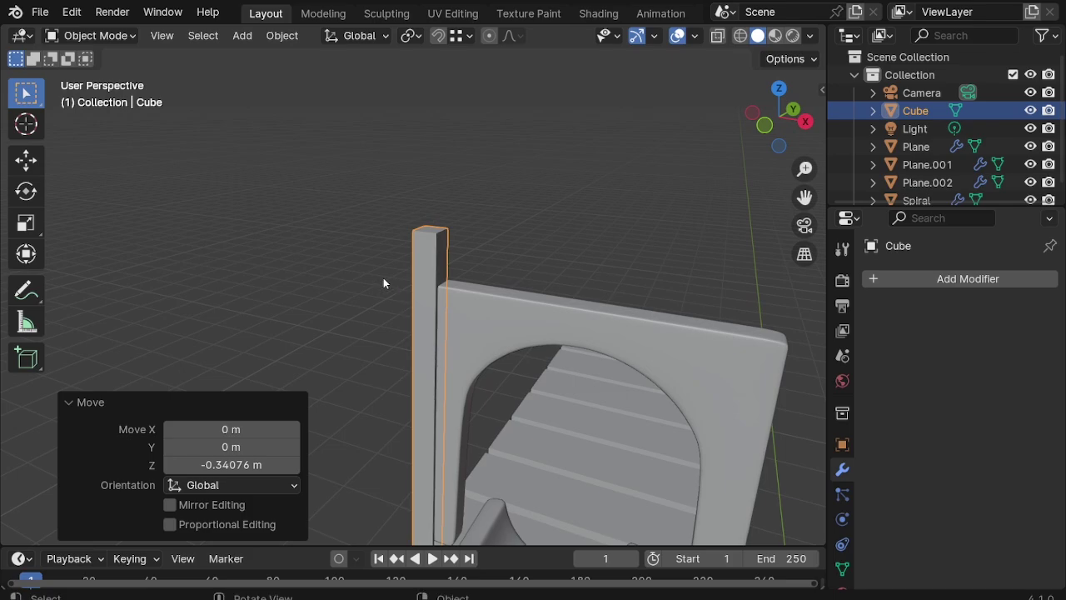
# Step: Raise the upper faces of arch Plane.002 about 0.34 m along Z
pyautogui.moveTo(653, 338)
pyautogui.mouseDown(button='middle')
pyautogui.moveTo(679, 332)
pyautogui.moveTo(445, 261)
pyautogui.mouseUp(button='middle')
pyautogui.click(679, 332)
pyautogui.press('Tab')
pyautogui.press('KP_1')
pyautogui.moveTo(334, 274)
pyautogui.mouseDown()
pyautogui.moveTo(736, 417)
pyautogui.moveTo(786, 484)
pyautogui.mouseUp()
pyautogui.press('g')
pyautogui.press('z')
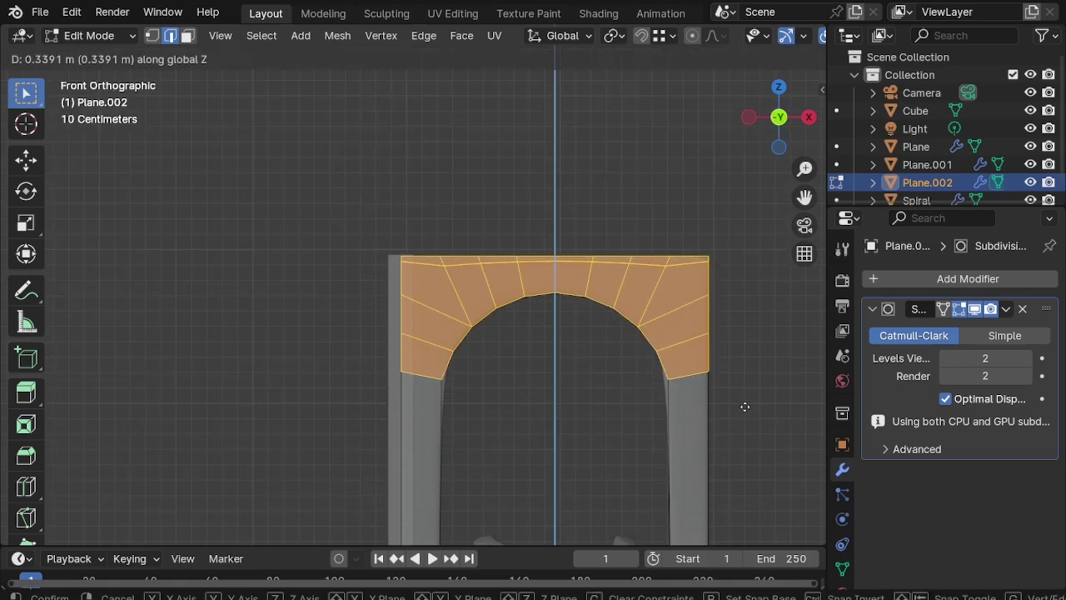
pyautogui.click(564, 302)
pyautogui.press('Tab')
# Step: Move the post's top edge up along Z so it extends above the arch
pyautogui.scroll(-3, 491, 284)
pyautogui.click(438, 275)
pyautogui.press('Tab')
pyautogui.scroll(2, 438, 274)
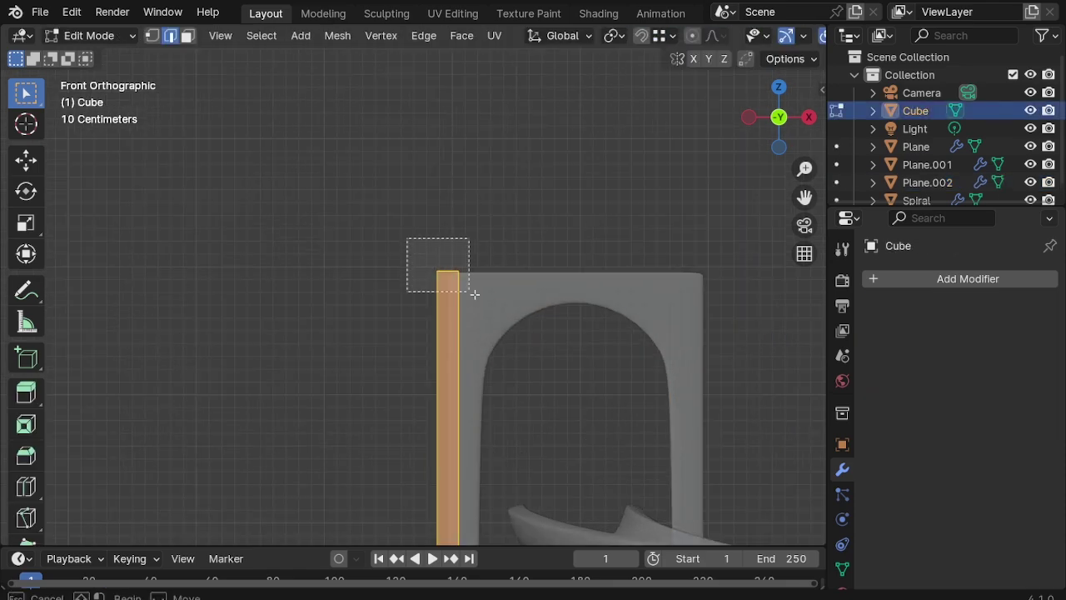
pyautogui.moveTo(409, 239); pyautogui.dragTo(468, 293)
pyautogui.press('g')
pyautogui.press('z')
pyautogui.click(484, 274)
pyautogui.press('Tab')
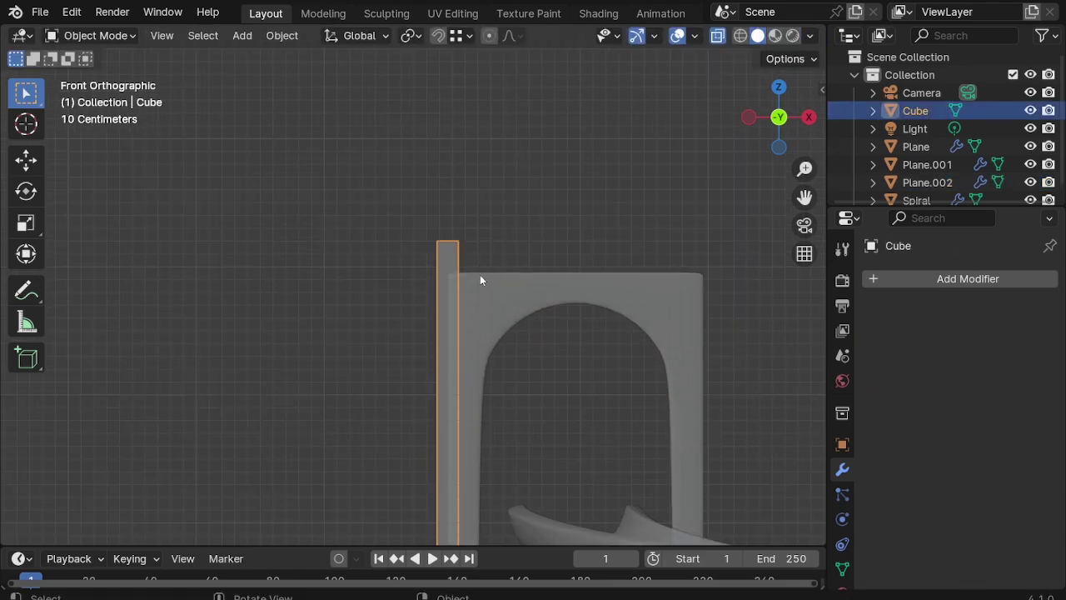
pyautogui.moveTo(480, 274)
pyautogui.mouseDown(button='middle')
pyautogui.moveTo(518, 293)
pyautogui.moveTo(464, 337)
pyautogui.moveTo(551, 334)
pyautogui.mouseUp(button='middle')
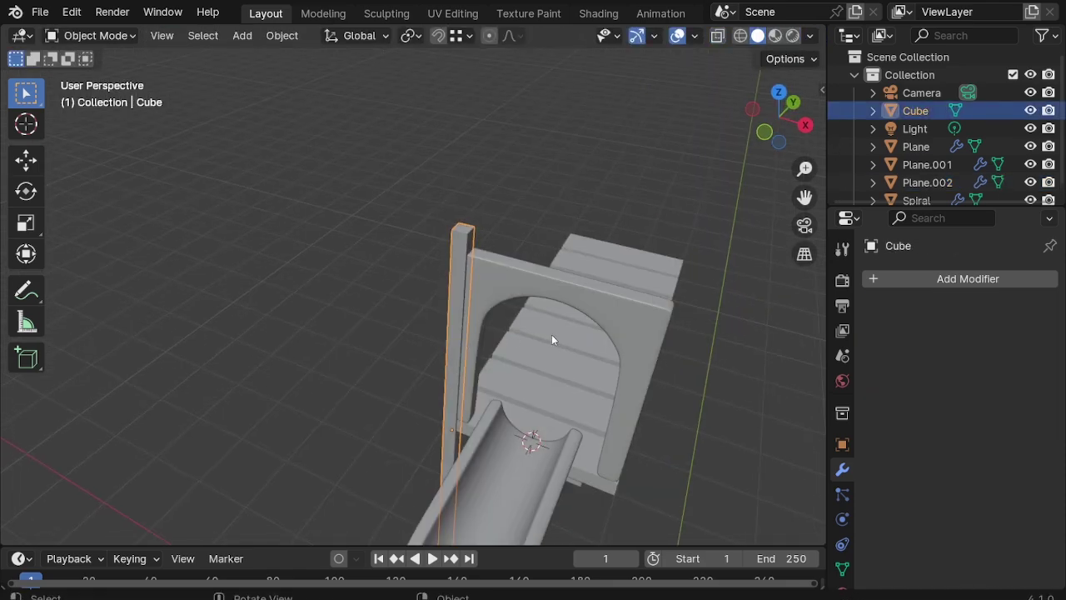
# Step: Add a Mirror modifier to the Cube post, with Plane.002 as the mirror object
pyautogui.click(924, 279)
pyautogui.write('MI')
pyautogui.click(835, 319)
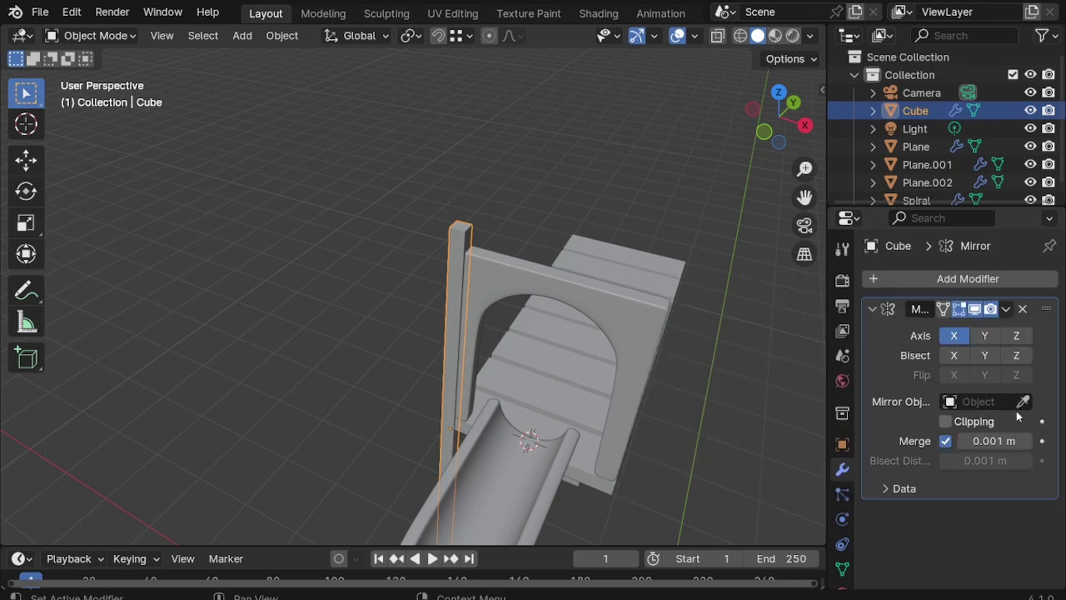
pyautogui.click(1024, 402)
pyautogui.click(583, 259)
pyautogui.moveTo(720, 407)
pyautogui.mouseDown(button='middle')
pyautogui.moveTo(564, 348)
pyautogui.moveTo(360, 323)
pyautogui.moveTo(425, 298)
pyautogui.mouseUp(button='middle')
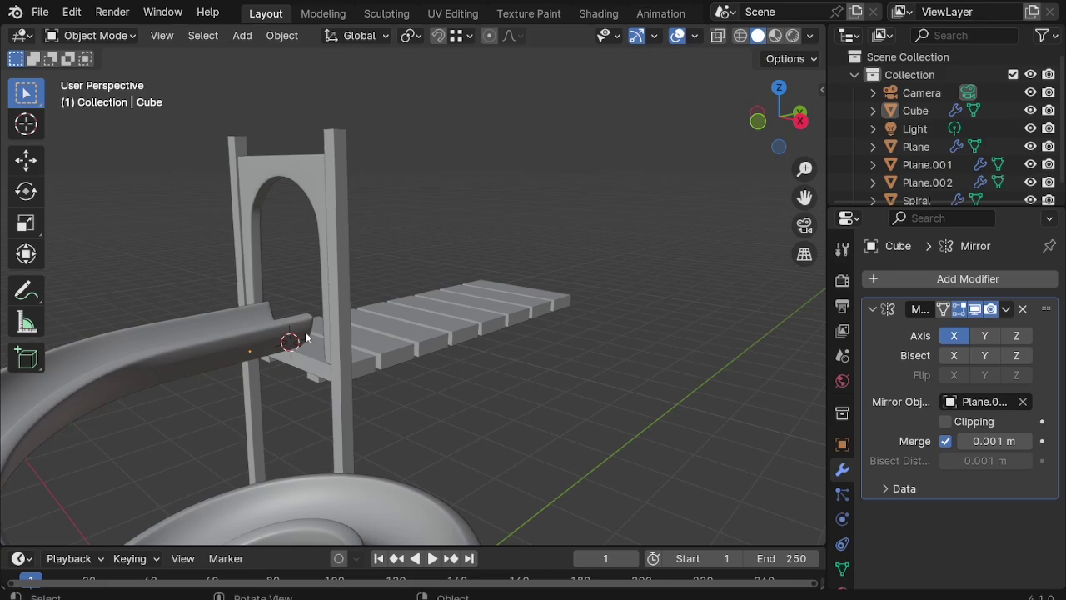
pyautogui.scroll(3, 196, 317)
# Step: Add two loop cuts along the arch's sides in Edit Mode
pyautogui.moveTo(196, 317); pyautogui.dragTo(464, 356, button='middle')
pyautogui.click(465, 356)
pyautogui.press('Tab')
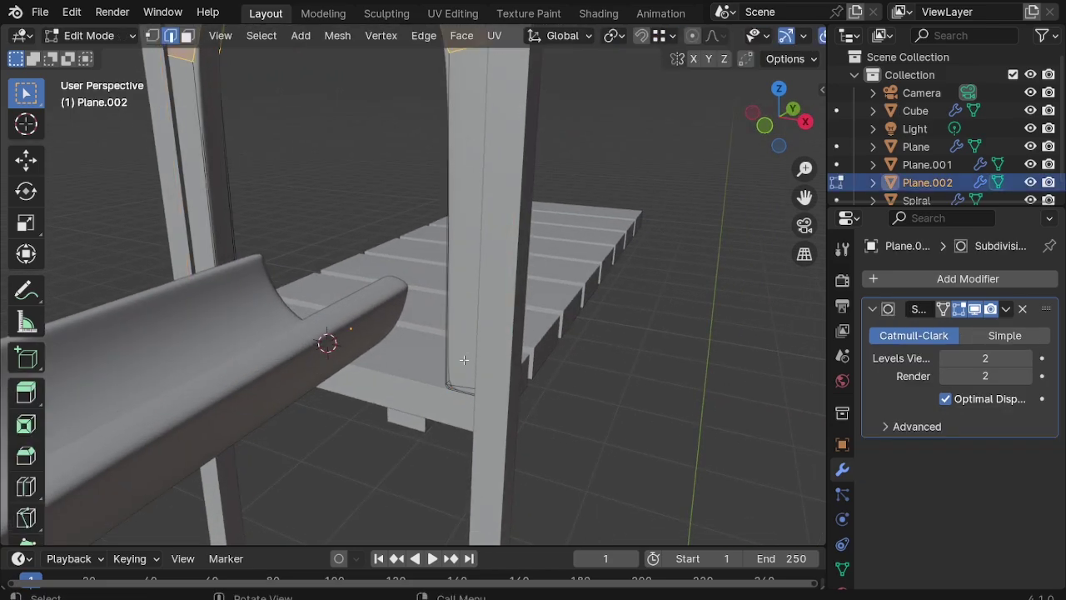
pyautogui.click(451, 401)
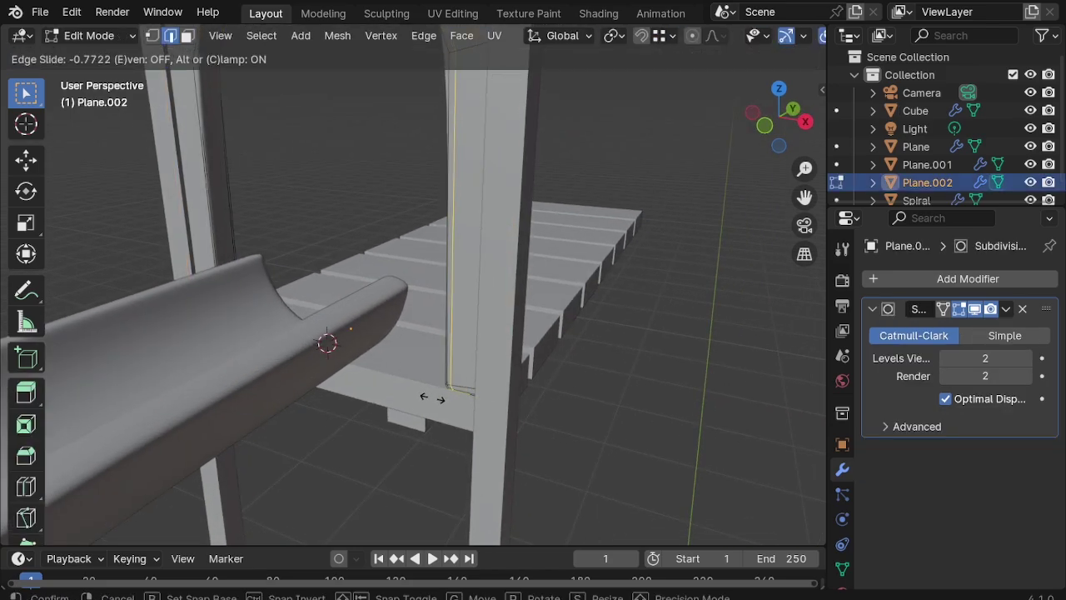
pyautogui.click(431, 398)
pyautogui.scroll(-3, 431, 398)
pyautogui.hotkey('ctrl', 'r')
pyautogui.click(300, 192)
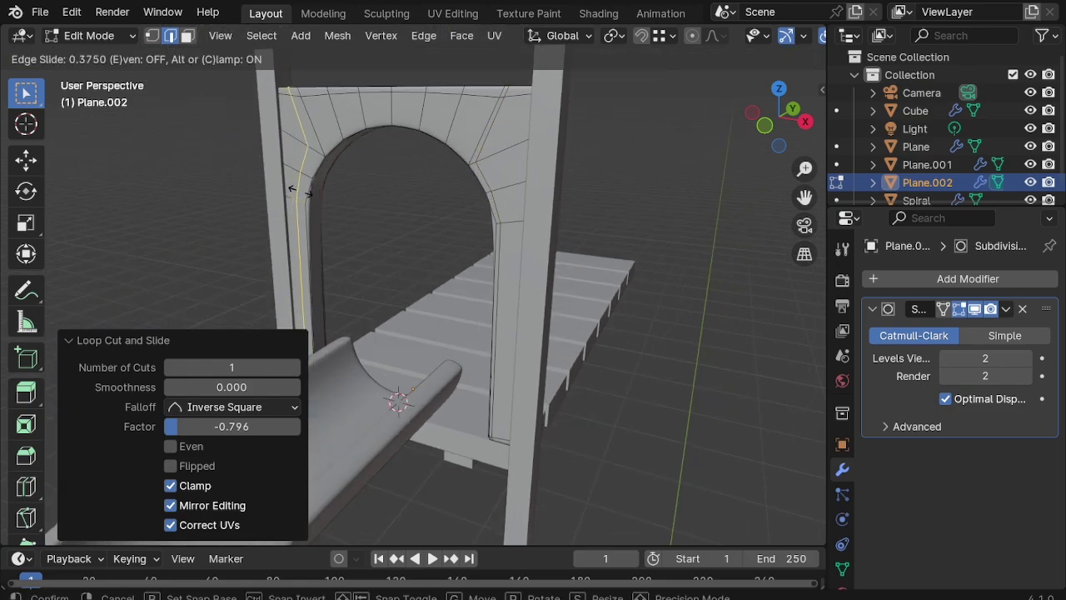
pyautogui.click(304, 190)
pyautogui.press('Tab')
# Step: Scale the post to 1.601 along Y, nudge it 0.031 m, and duplicate it in place
pyautogui.moveTo(324, 190)
pyautogui.mouseDown(button='middle')
pyautogui.moveTo(512, 322)
pyautogui.moveTo(614, 494)
pyautogui.moveTo(441, 269)
pyautogui.moveTo(435, 93)
pyautogui.mouseUp(button='middle')
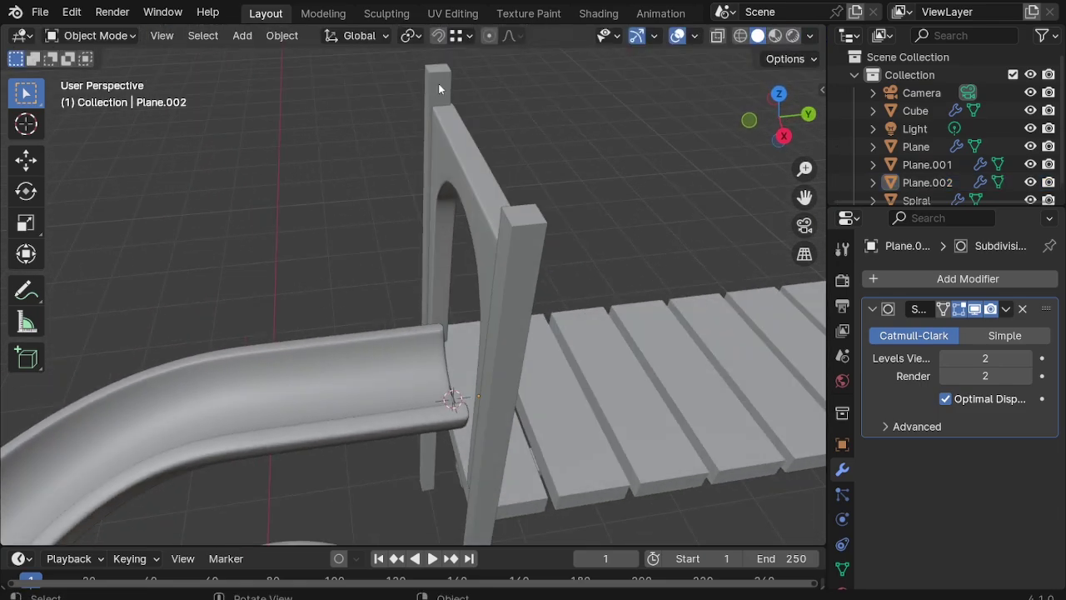
pyautogui.click(438, 83)
pyautogui.press('s')
pyautogui.press('y')
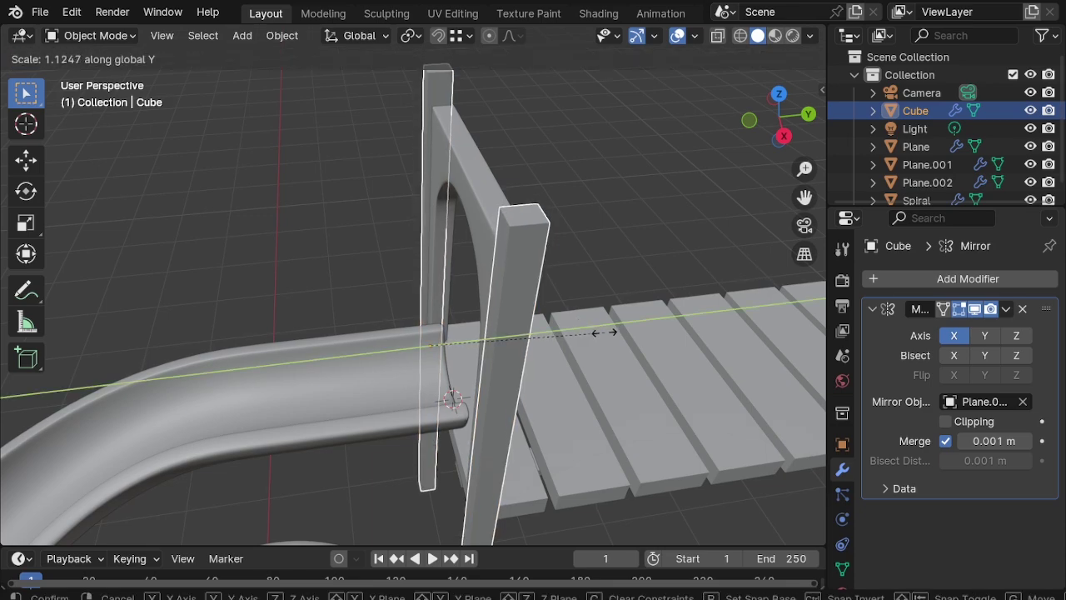
pyautogui.click(678, 337)
pyautogui.press('g')
pyautogui.press('y')
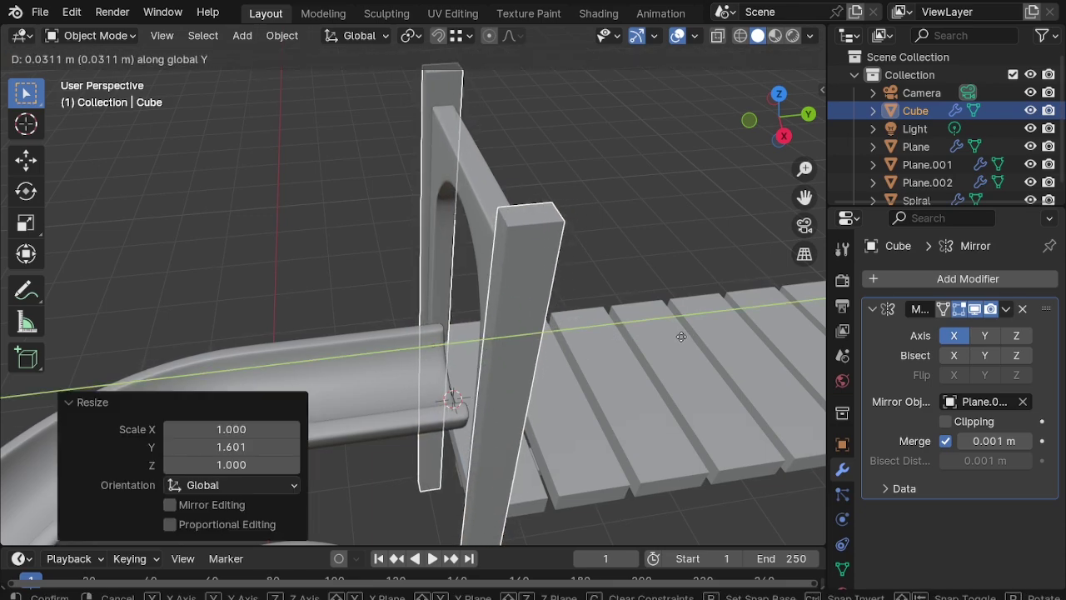
pyautogui.click(681, 336)
pyautogui.moveTo(682, 337)
pyautogui.mouseDown(button='middle')
pyautogui.moveTo(524, 215)
pyautogui.moveTo(457, 222)
pyautogui.moveTo(531, 246)
pyautogui.moveTo(487, 198)
pyautogui.mouseUp(button='middle')
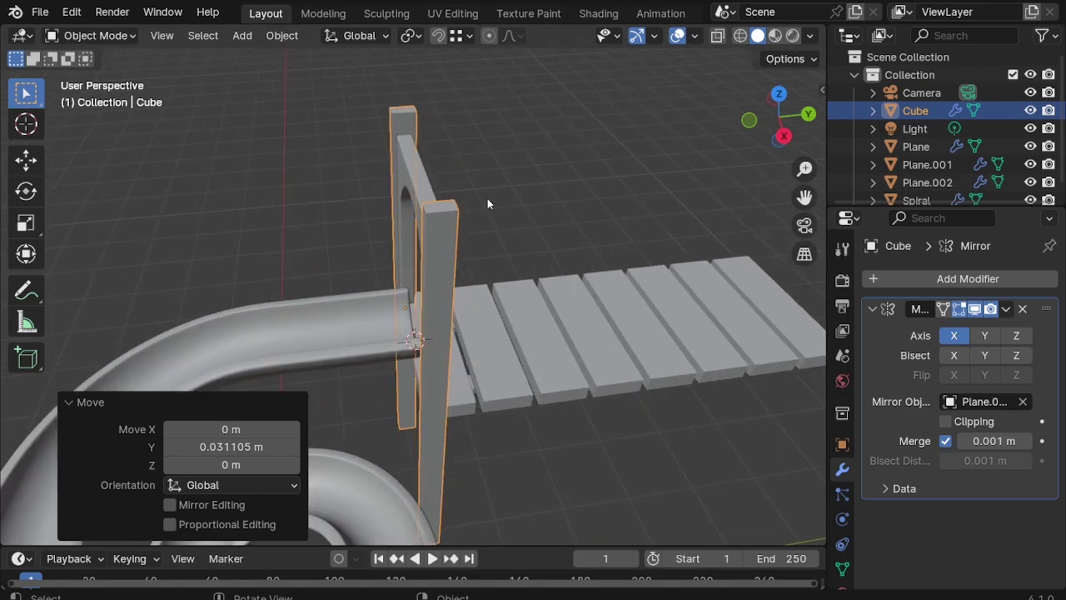
pyautogui.hotkey('shift', 'd')
pyautogui.press('Escape')
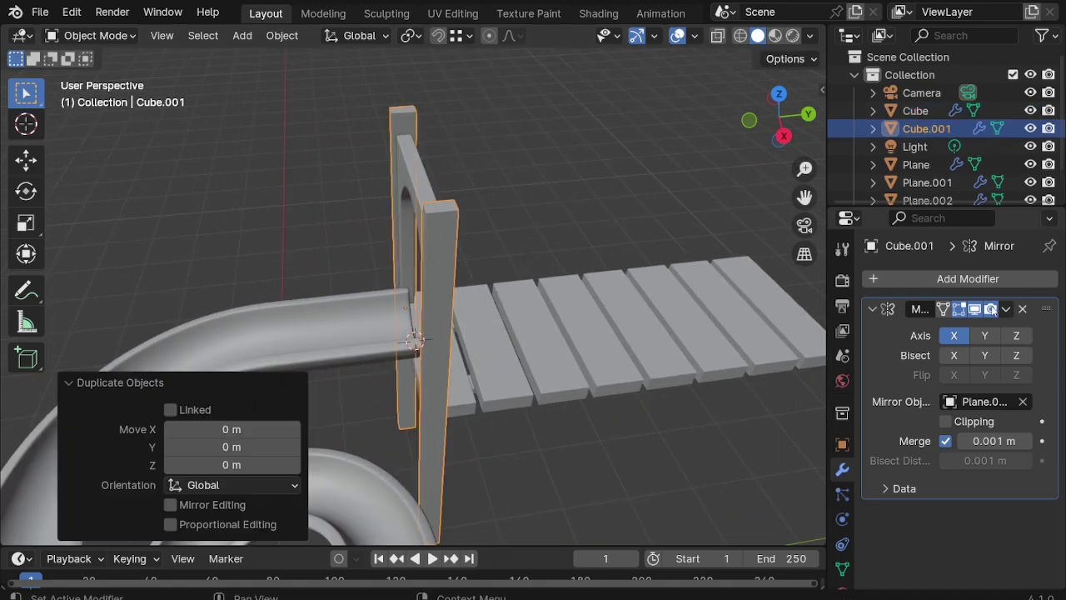
# Step: Remove Cube.001's Mirror modifier and rotate it 90° in front view into a bar
pyautogui.click(1023, 309)
pyautogui.press('KP_1')
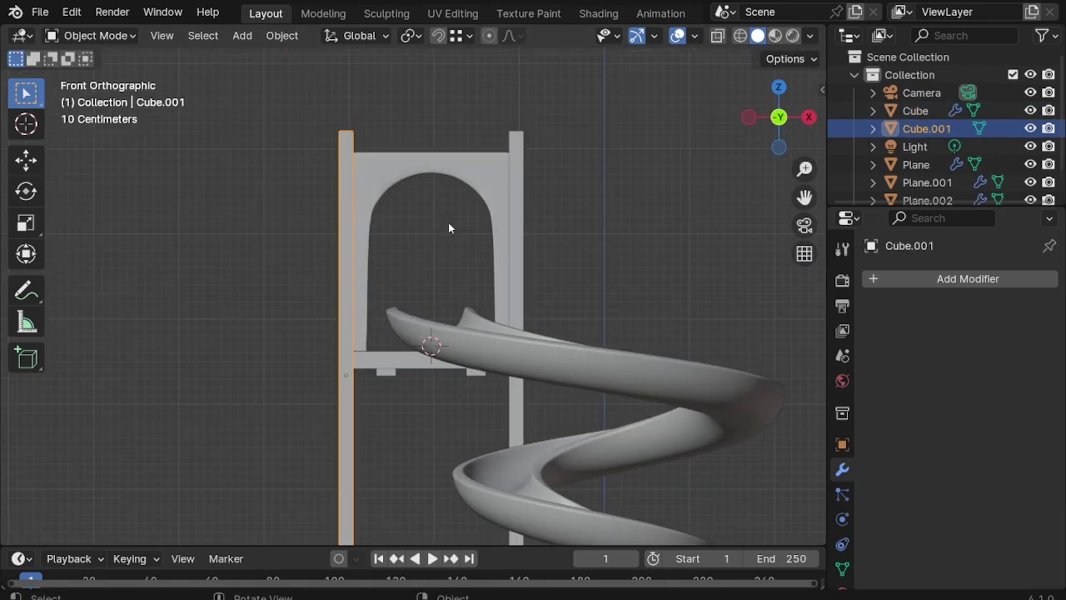
pyautogui.write('r90')
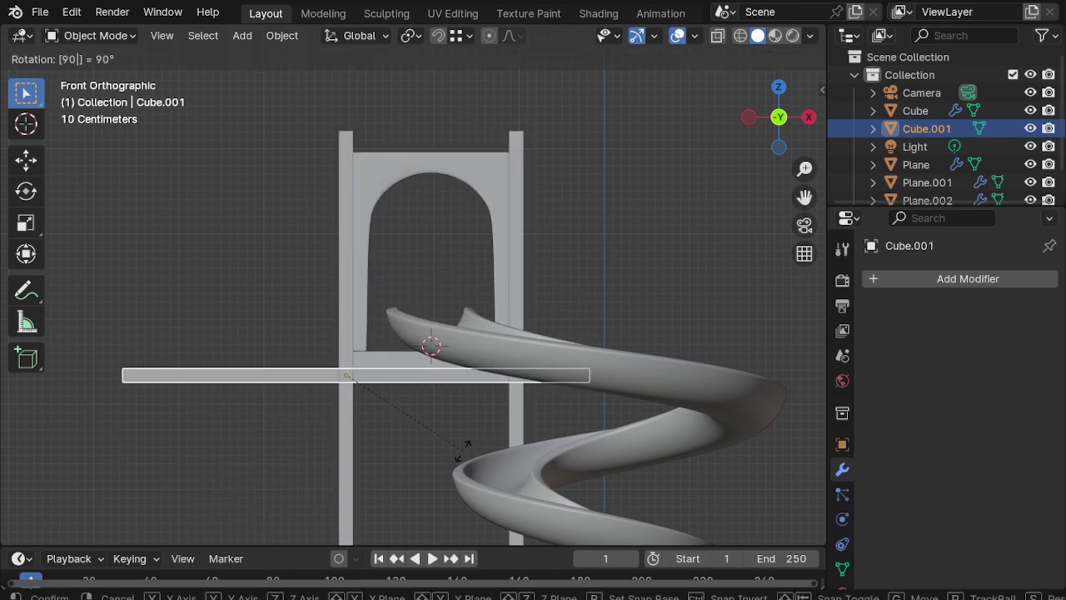
pyautogui.press('Return')
pyautogui.press('g')
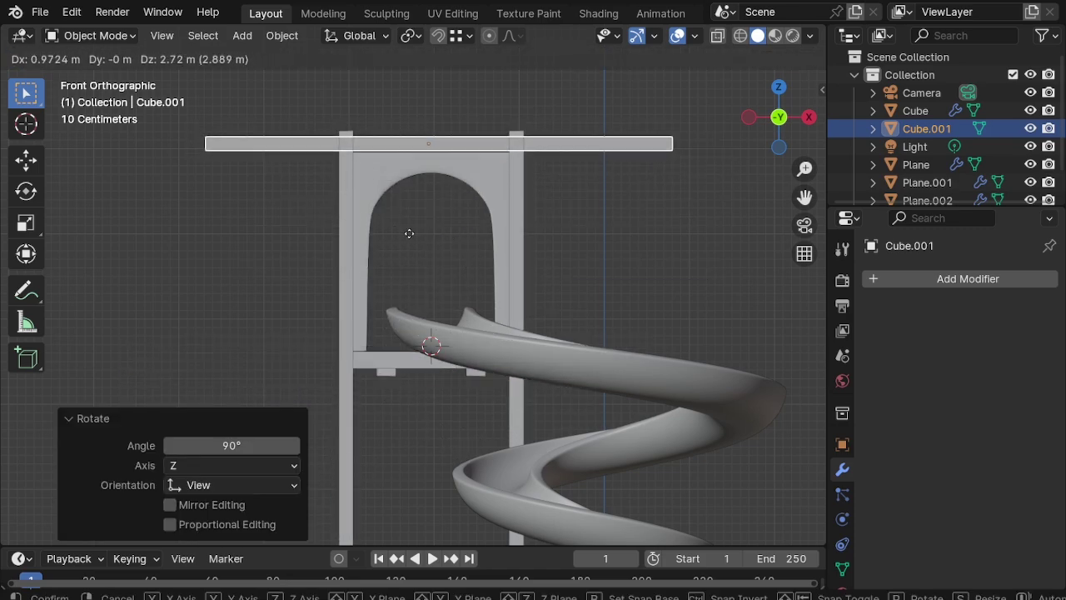
pyautogui.click(409, 231)
pyautogui.scroll(3, 470, 159)
# Step: Set the bar's origin to its centre and snap it to the cursor at the slide's top
pyautogui.click(467, 177)
pyautogui.scroll(-2, 450, 225)
pyautogui.hotkey('ctrl', 'z')
pyautogui.hotkey('ctrl', 'z')
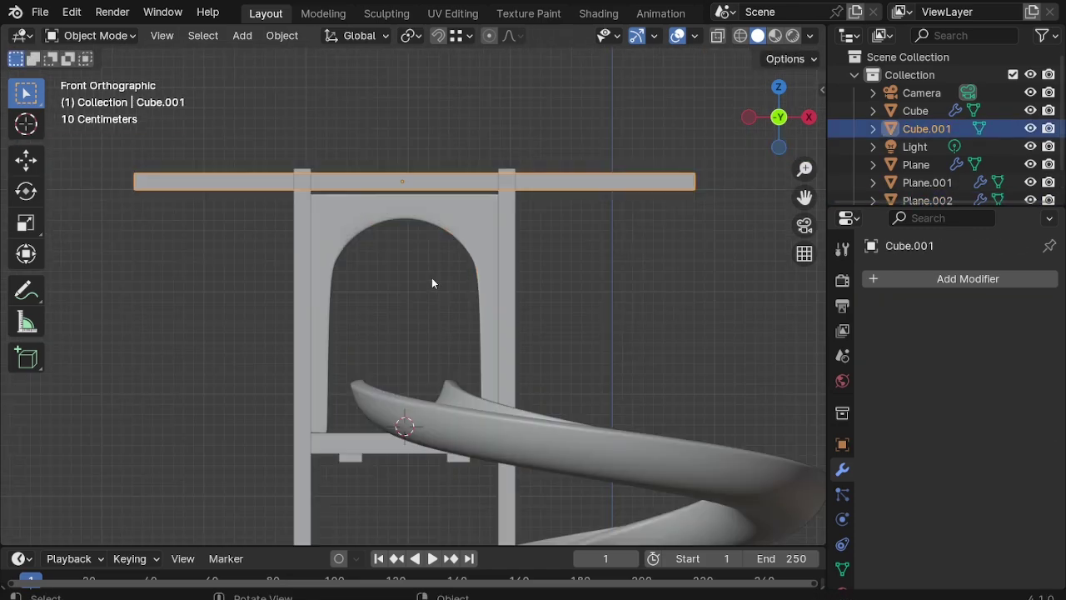
pyautogui.hotkey('ctrl', 'shift', 'z')
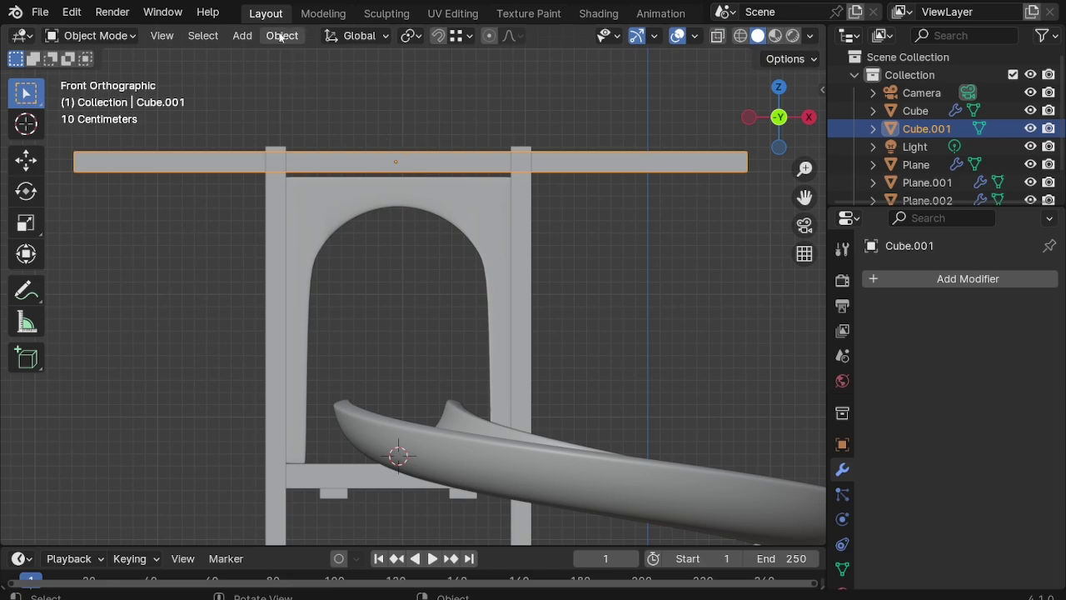
pyautogui.click(282, 35)
pyautogui.click(516, 91)
pyautogui.click(438, 165)
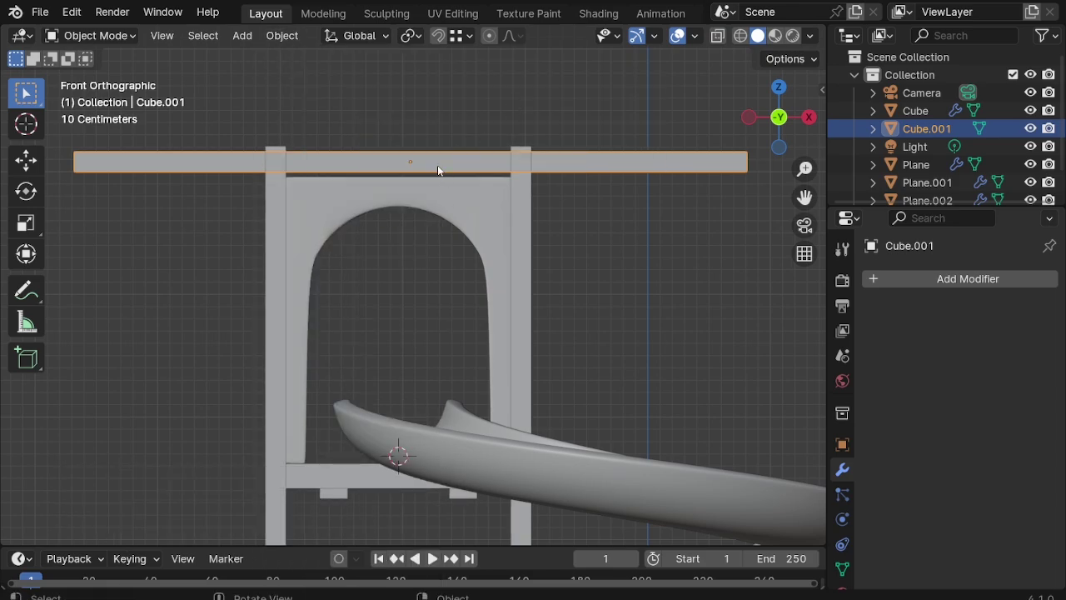
pyautogui.click(281, 36)
pyautogui.moveTo(300, 146)
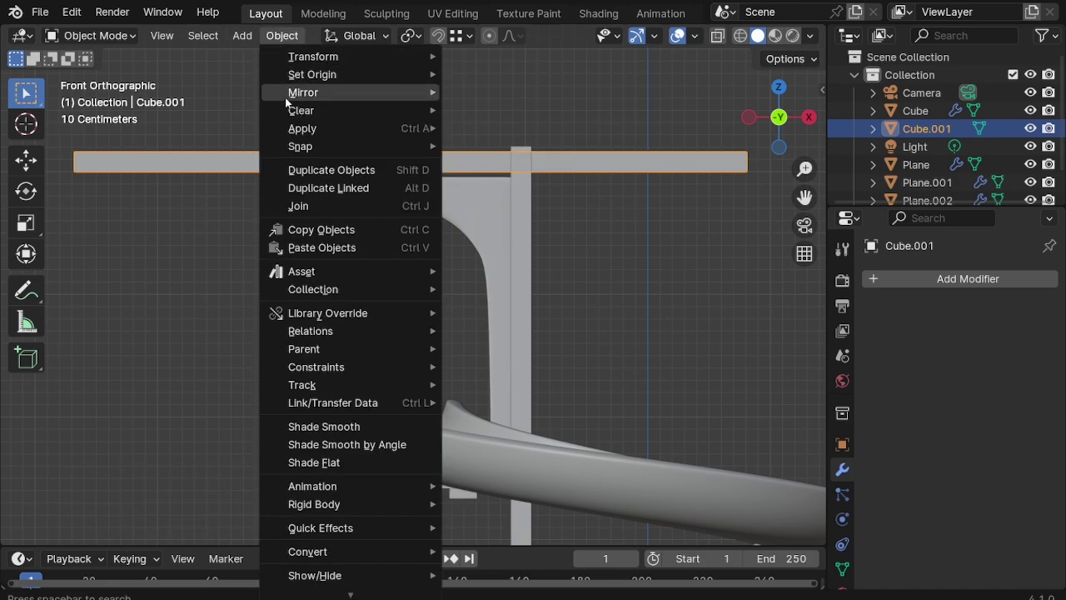
pyautogui.click(511, 165)
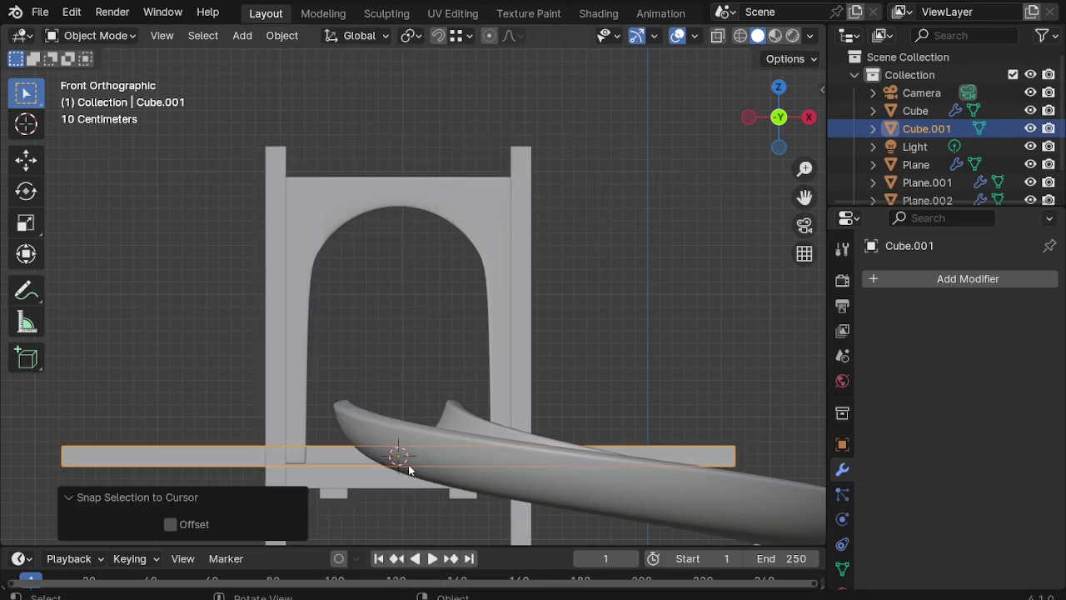
# Step: Raise the bar 2.366 m onto the posts and narrow it to 0.359 along X
pyautogui.press('g')
pyautogui.press('z')
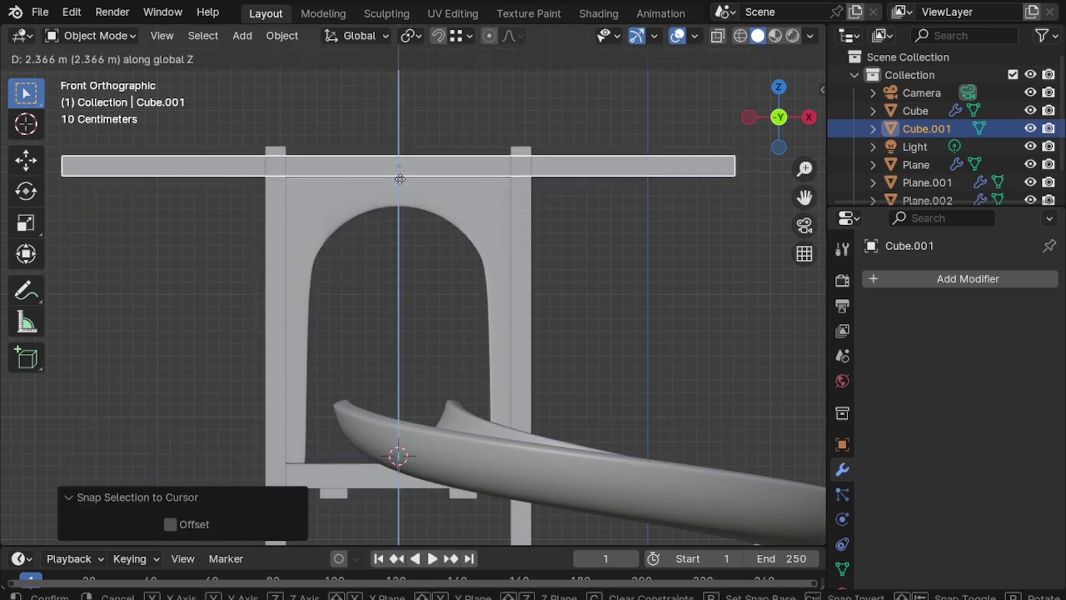
pyautogui.click(399, 179)
pyautogui.press('s')
pyautogui.press('x')
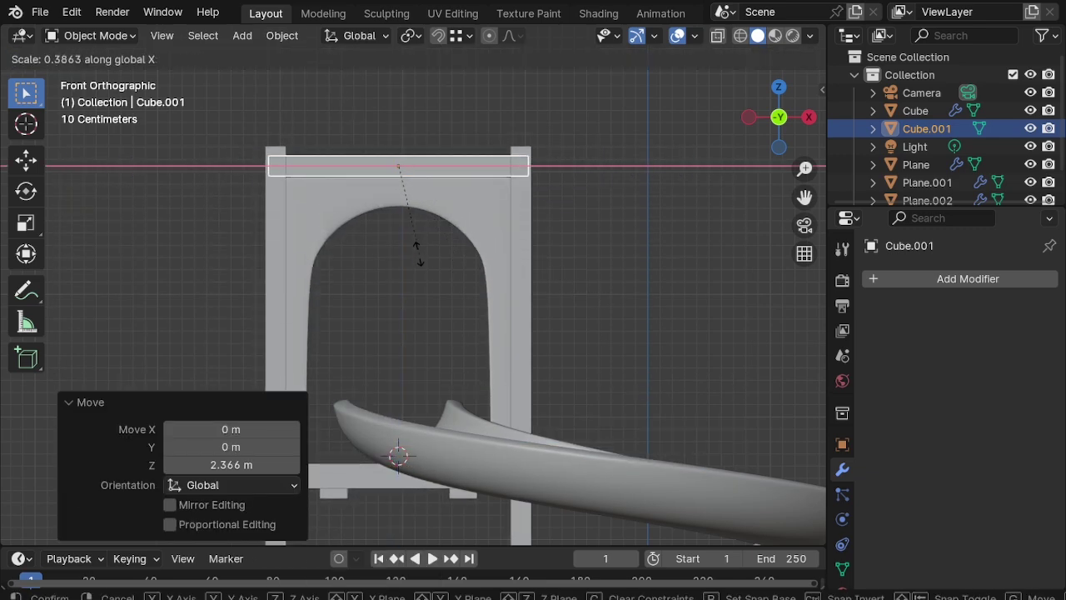
pyautogui.click(407, 249)
pyautogui.scroll(4, 418, 173)
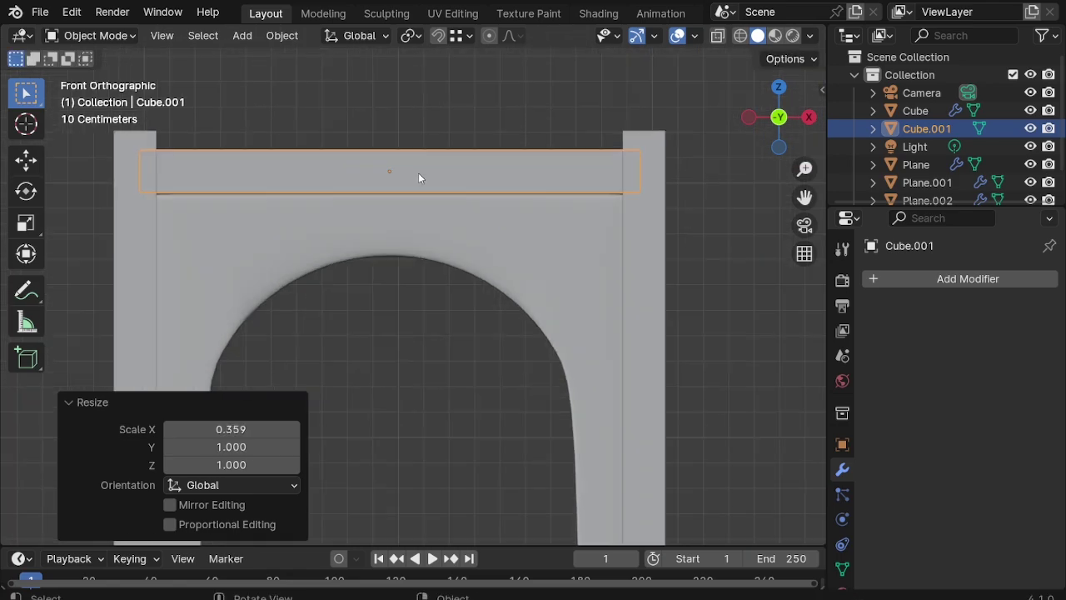
pyautogui.press('g')
pyautogui.press('z')
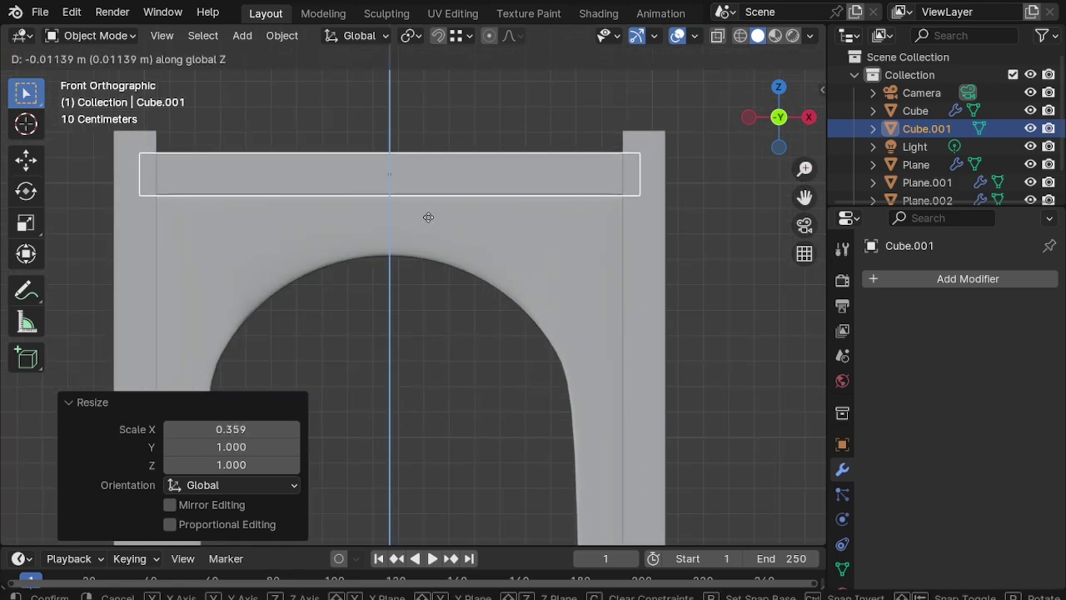
pyautogui.click(135, 140)
# Step: Lower all of the arch's geometry along Z in Edit Mode
pyautogui.click(135, 140)
pyautogui.press('Tab')
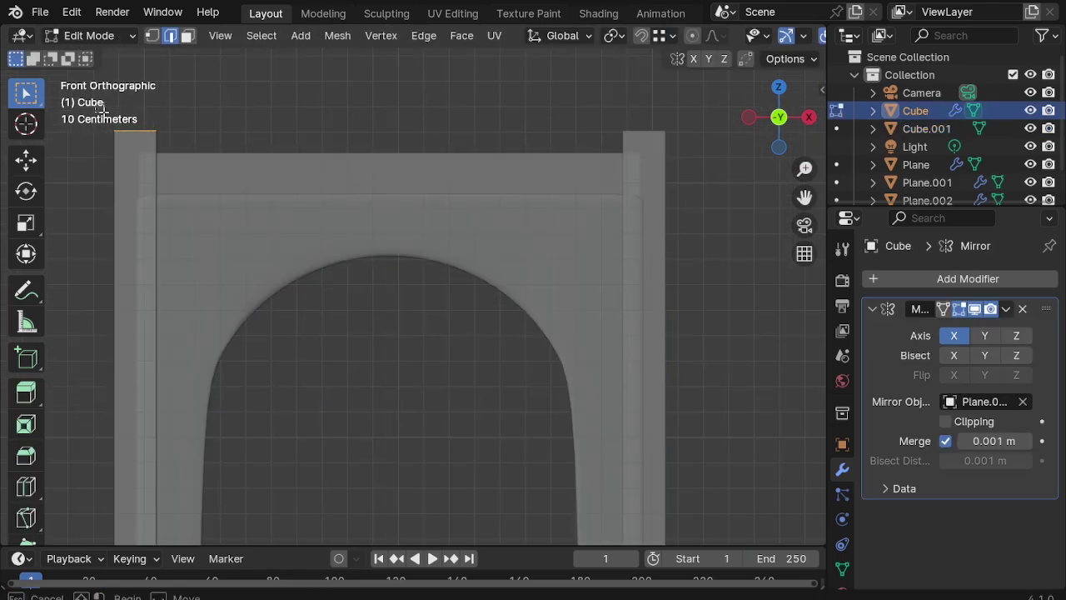
pyautogui.press('a')
pyautogui.press('g')
pyautogui.press('z')
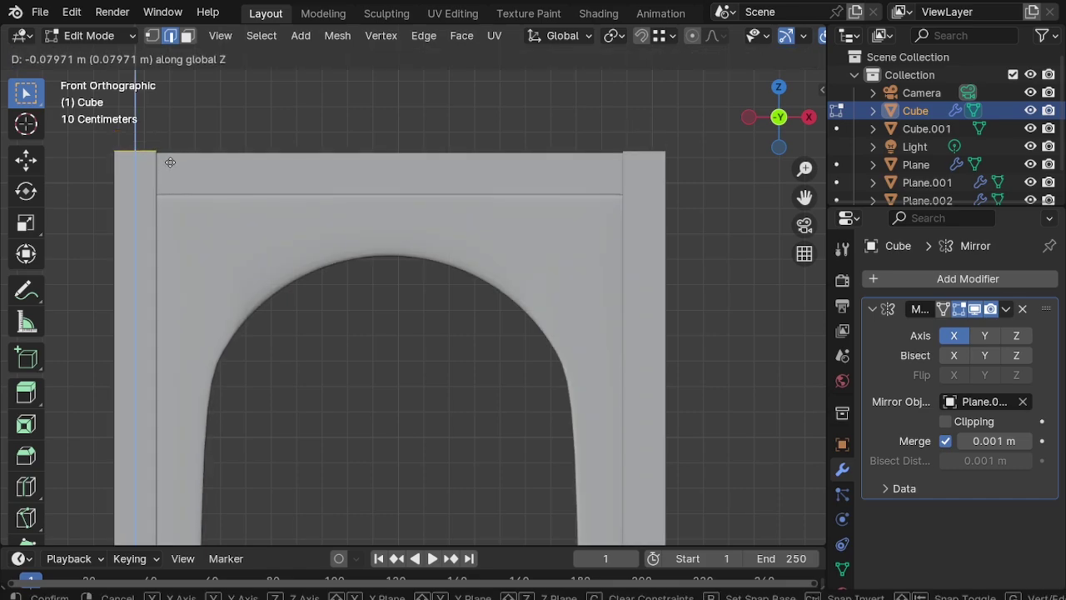
pyautogui.click(170, 164)
pyautogui.press('Tab')
# Step: Enable Edge snapping and slide the top crossbar along Y onto the posts
pyautogui.click(491, 163)
pyautogui.moveTo(492, 139)
pyautogui.mouseDown(button='middle')
pyautogui.moveTo(460, 161)
pyautogui.moveTo(507, 185)
pyautogui.moveTo(445, 65)
pyautogui.mouseUp(button='middle')
pyautogui.scroll(2, 478, 139)
pyautogui.scroll(2, 478, 140)
pyautogui.click(470, 38)
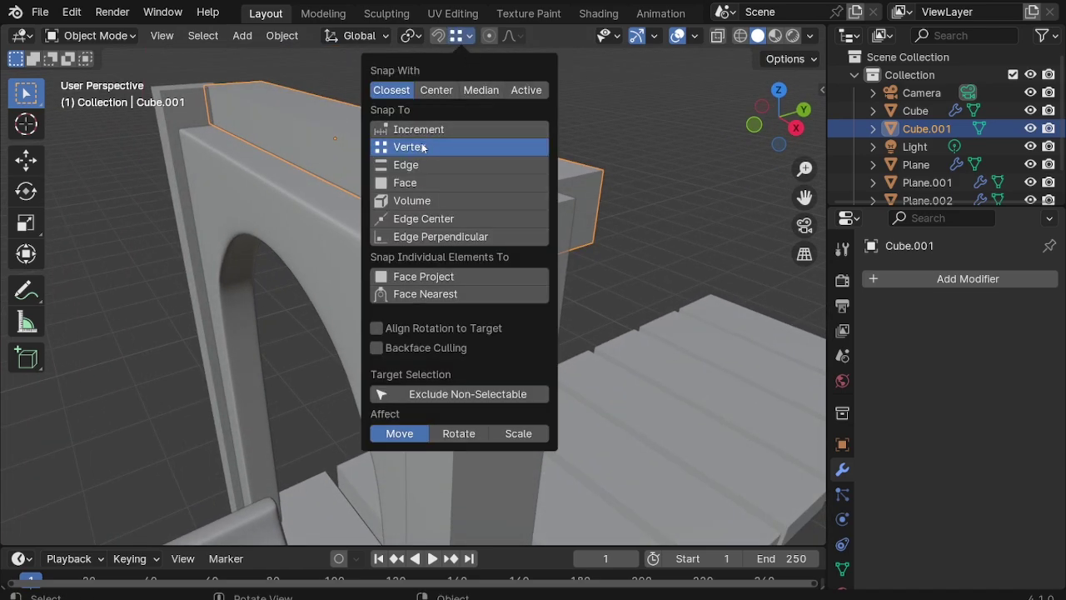
pyautogui.click(478, 160)
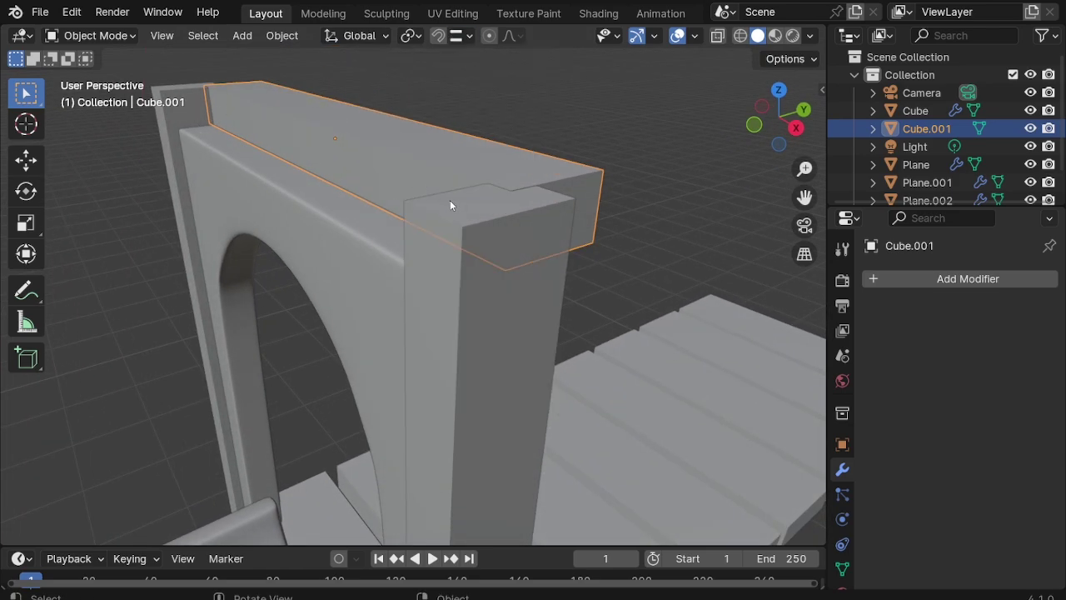
pyautogui.press('g')
pyautogui.press('y')
pyautogui.press('Escape')
pyautogui.press('g')
pyautogui.press('y')
pyautogui.click(416, 291)
pyautogui.click(461, 160)
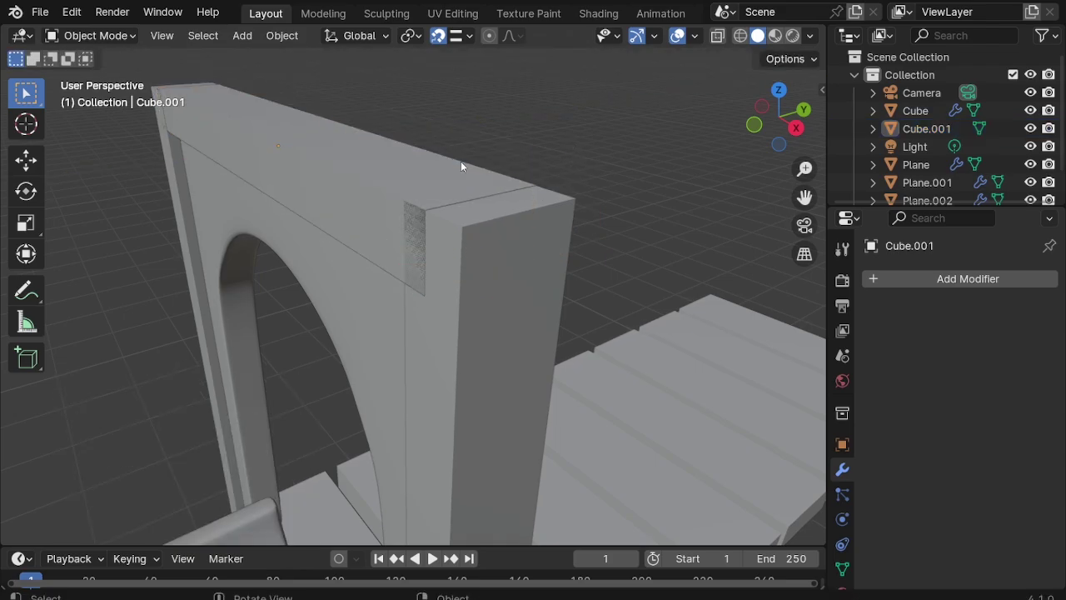
pyautogui.moveTo(460, 161)
pyautogui.mouseDown(button='middle')
pyautogui.moveTo(440, 212)
pyautogui.moveTo(561, 207)
pyautogui.moveTo(369, 201)
pyautogui.mouseUp(button='middle')
# Step: Scale the crossbar about 0.93 along X so its end sits flush with the post
pyautogui.click(369, 201)
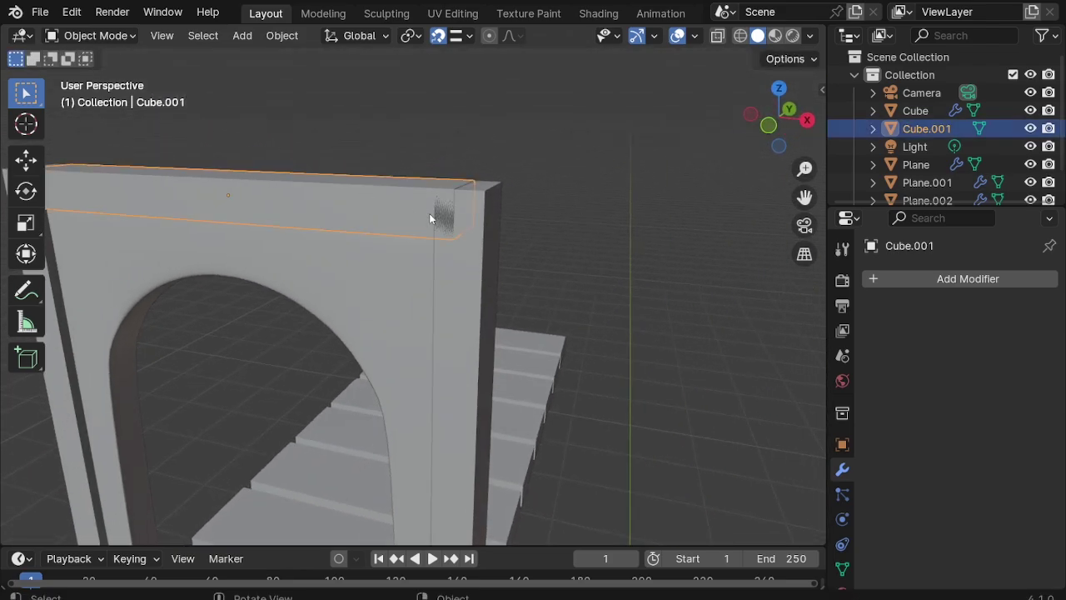
pyautogui.press('s')
pyautogui.press('x')
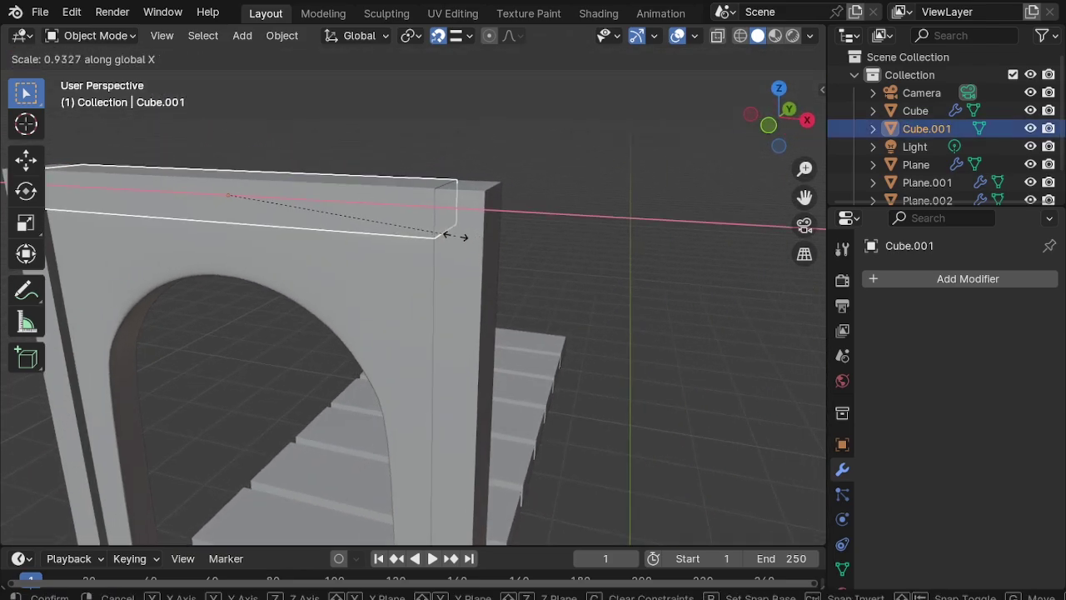
pyautogui.click(456, 237)
pyautogui.moveTo(457, 237)
pyautogui.mouseDown(button='middle')
pyautogui.moveTo(476, 146)
pyautogui.moveTo(367, 223)
pyautogui.moveTo(326, 233)
pyautogui.moveTo(494, 379)
pyautogui.moveTo(367, 367)
pyautogui.moveTo(384, 358)
pyautogui.mouseUp(button='middle')
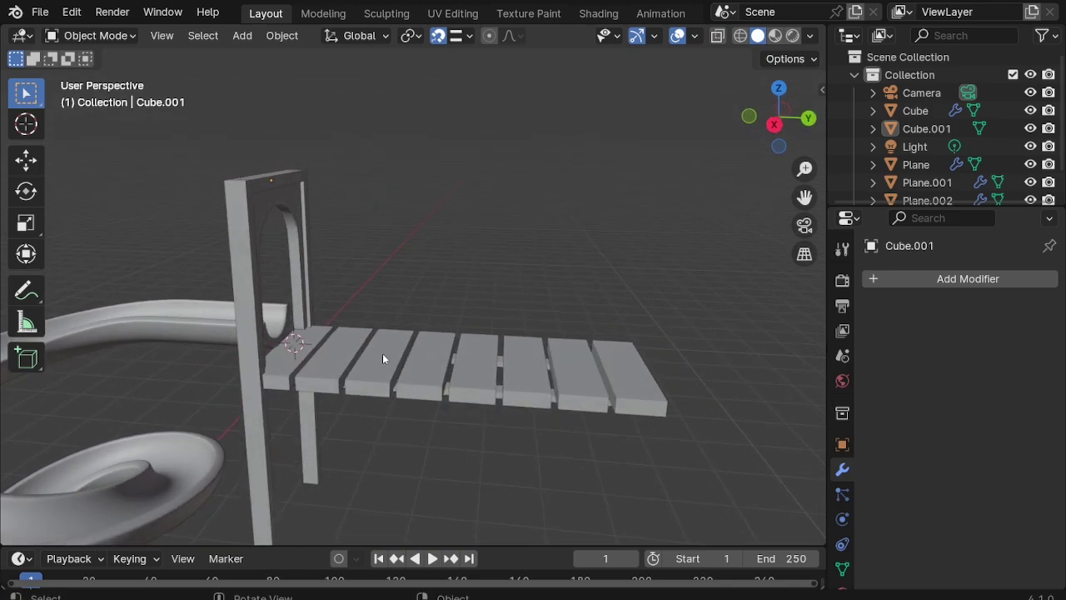
# Step: Place a copy of the arch posts along Y at the middle of the platform
pyautogui.click(257, 302)
pyautogui.moveTo(257, 302); pyautogui.dragTo(264, 373, button='middle')
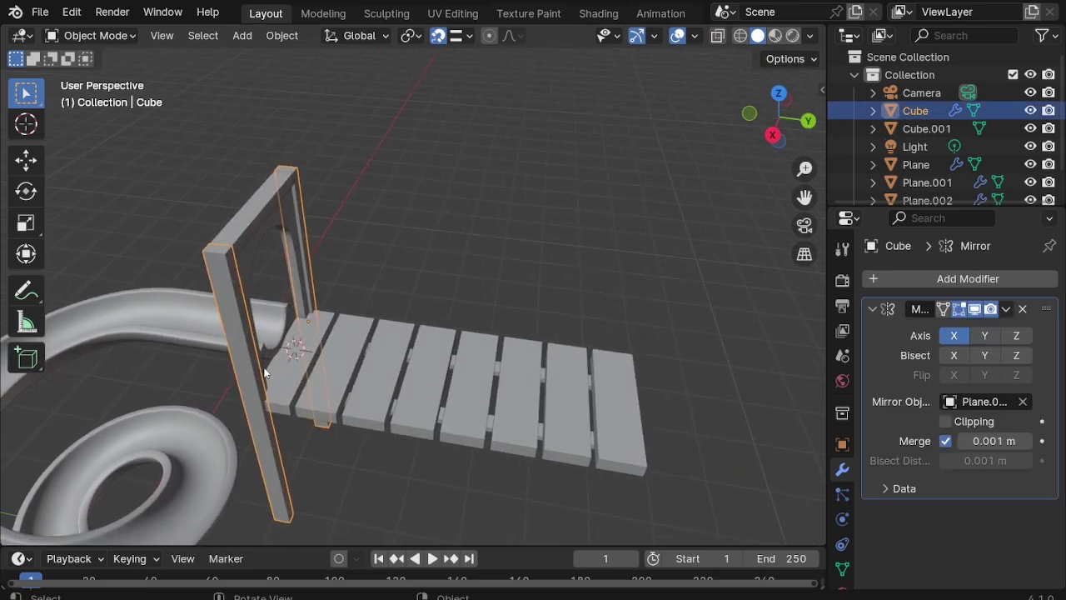
pyautogui.hotkey('shift', 'd')
pyautogui.press('y')
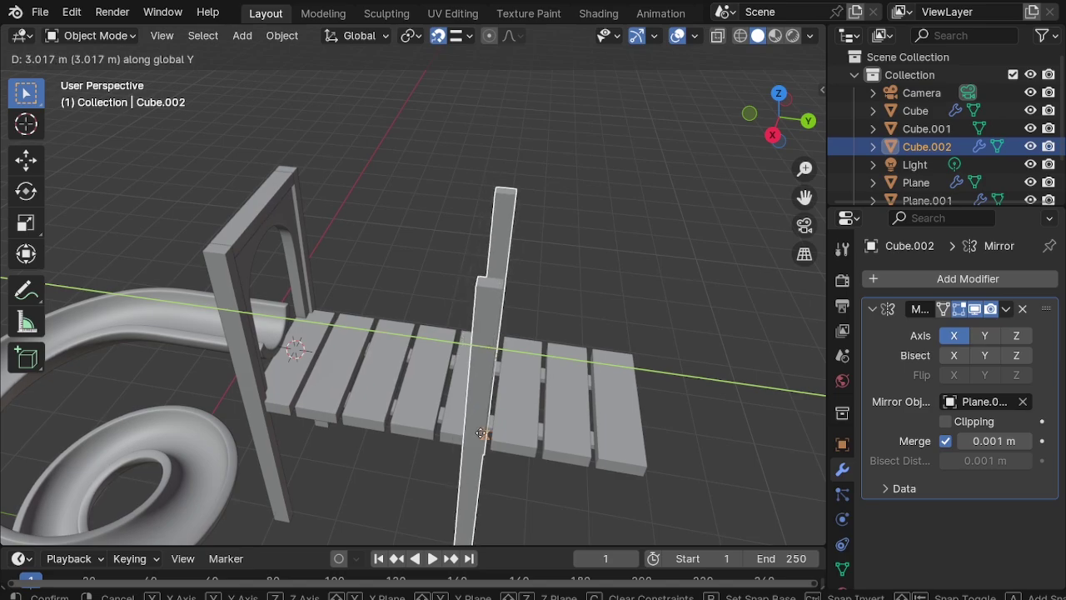
pyautogui.click(479, 428)
pyautogui.moveTo(574, 401); pyautogui.dragTo(481, 411, button='middle')
pyautogui.scroll(5, 576, 361)
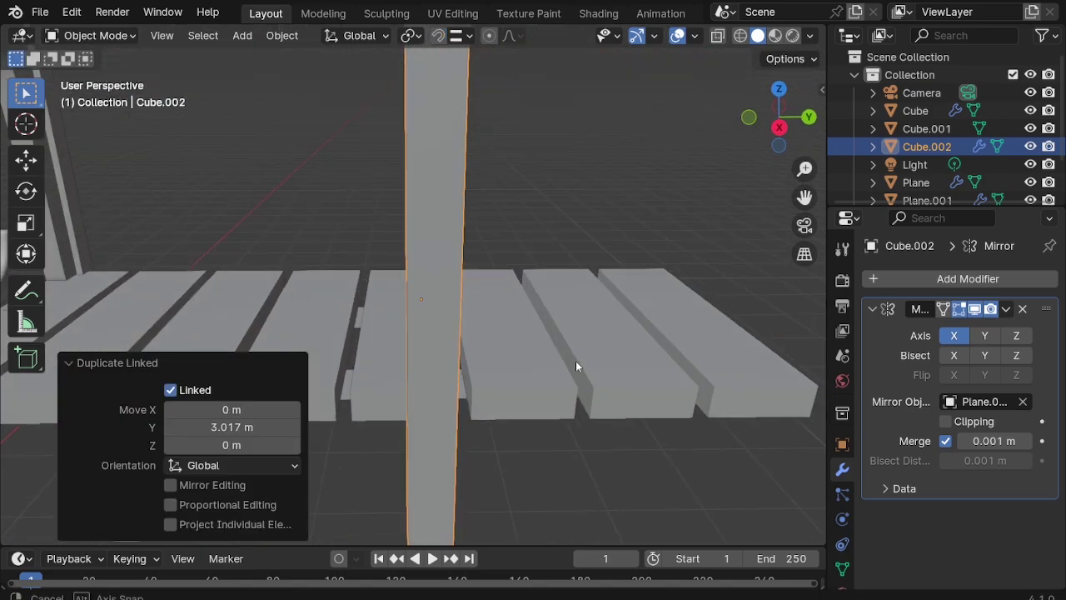
pyautogui.scroll(-6, 456, 388)
pyautogui.scroll(1, 493, 375)
pyautogui.scroll(2, 502, 379)
pyautogui.scroll(2, 460, 387)
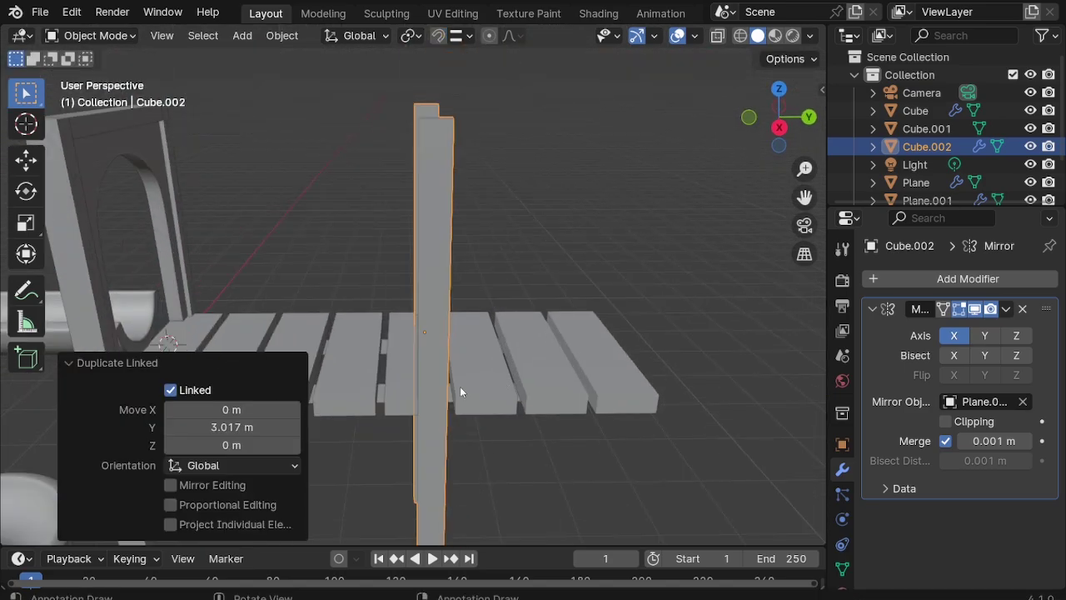
pyautogui.scroll(-2, 460, 387)
# Step: Place another linked copy of the posts along Y at the platform's far end
pyautogui.hotkey('alt', 'd')
pyautogui.press('y')
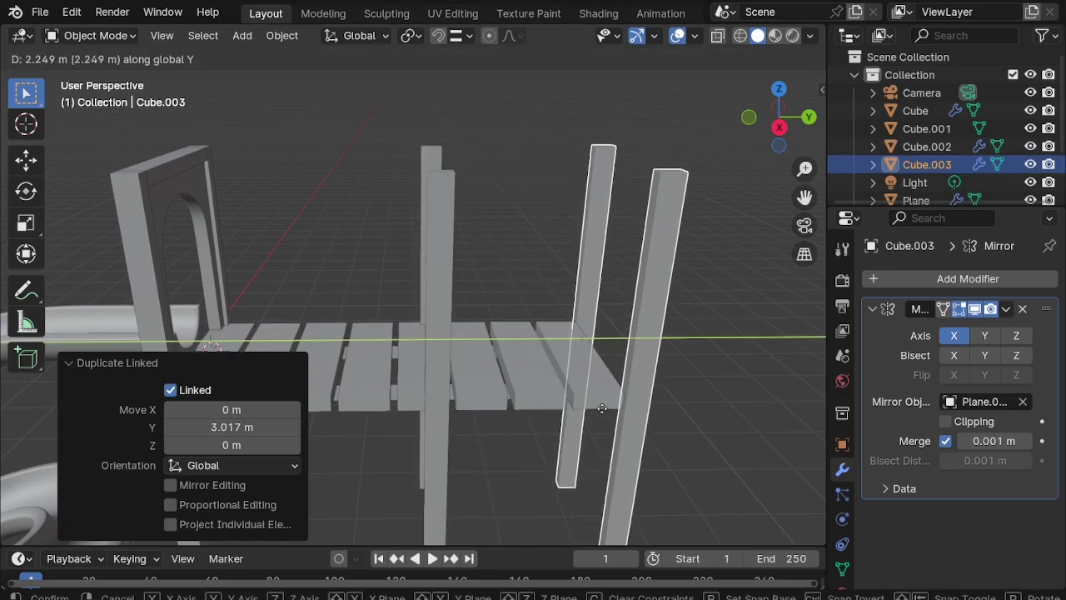
pyautogui.click(614, 393)
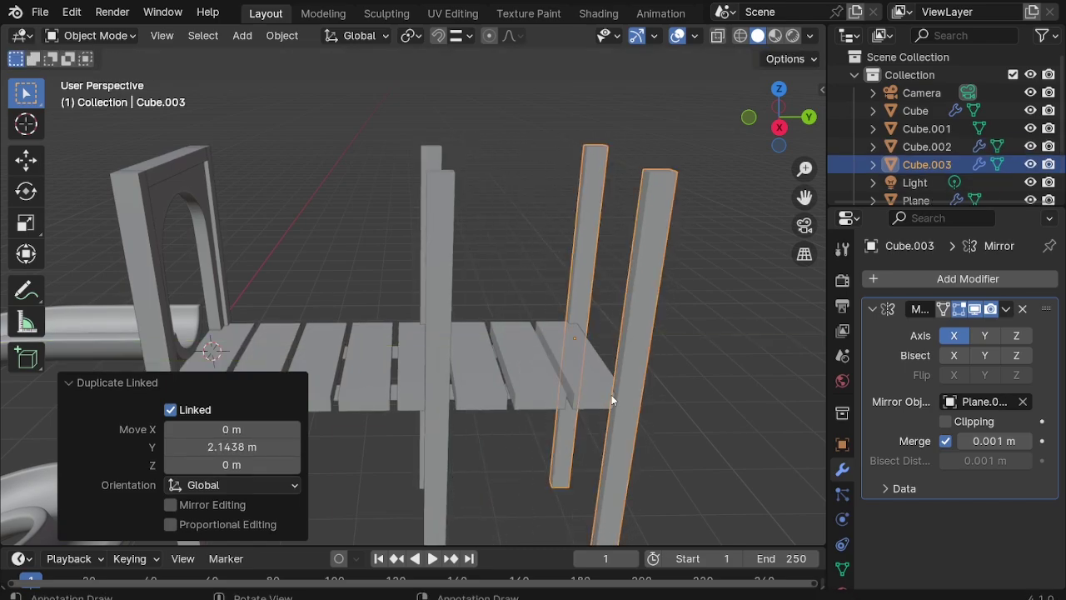
pyautogui.hotkey('alt', 'a')
pyautogui.moveTo(614, 392)
pyautogui.mouseDown(button='middle')
pyautogui.moveTo(697, 386)
pyautogui.moveTo(640, 481)
pyautogui.mouseUp(button='middle')
pyautogui.scroll(1, 646, 454)
pyautogui.scroll(2, 500, 369)
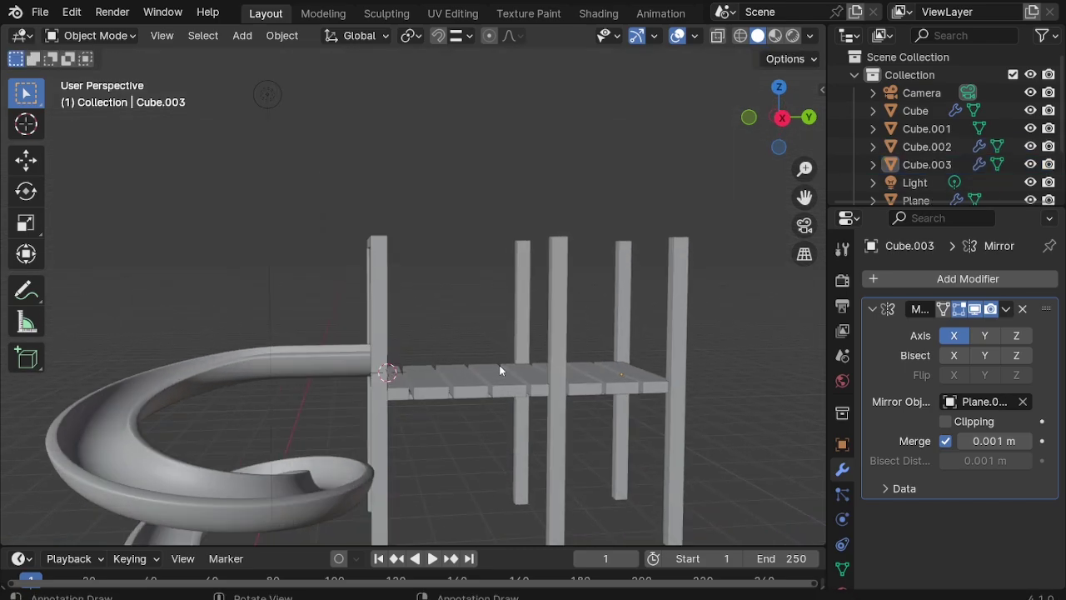
pyautogui.scroll(1, 498, 451)
# Step: Duplicate the middle post in place as Cube.004
pyautogui.click(578, 349)
pyautogui.hotkey('shift', 'd')
pyautogui.press('Escape')
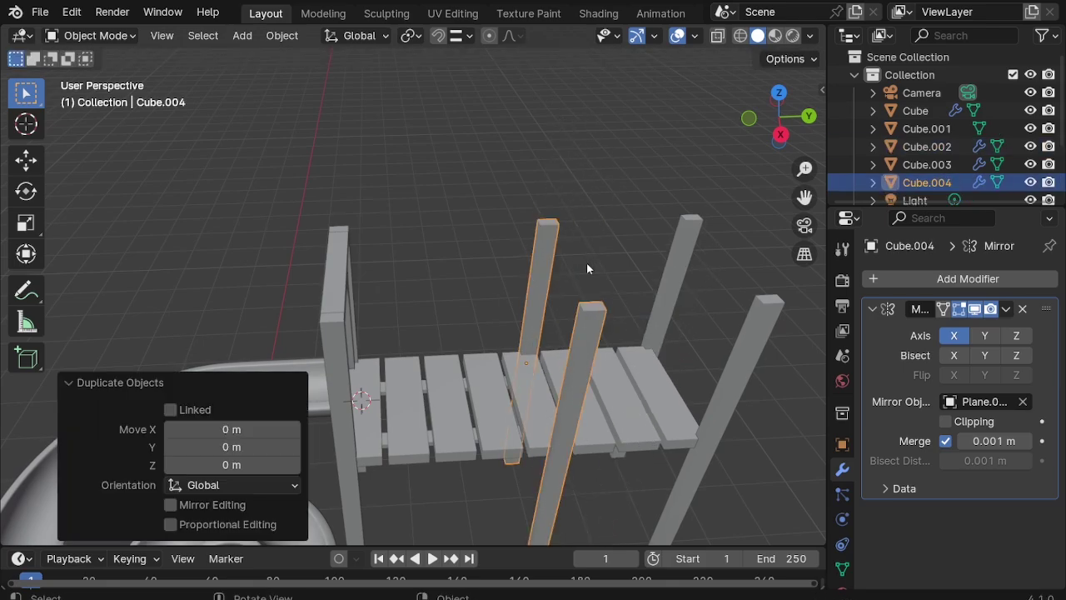
pyautogui.press('KP_3')
# Step: Rotate Cube.004 by -90° to lie flat and lift it 2.6429 m onto the post tops
pyautogui.write('r')
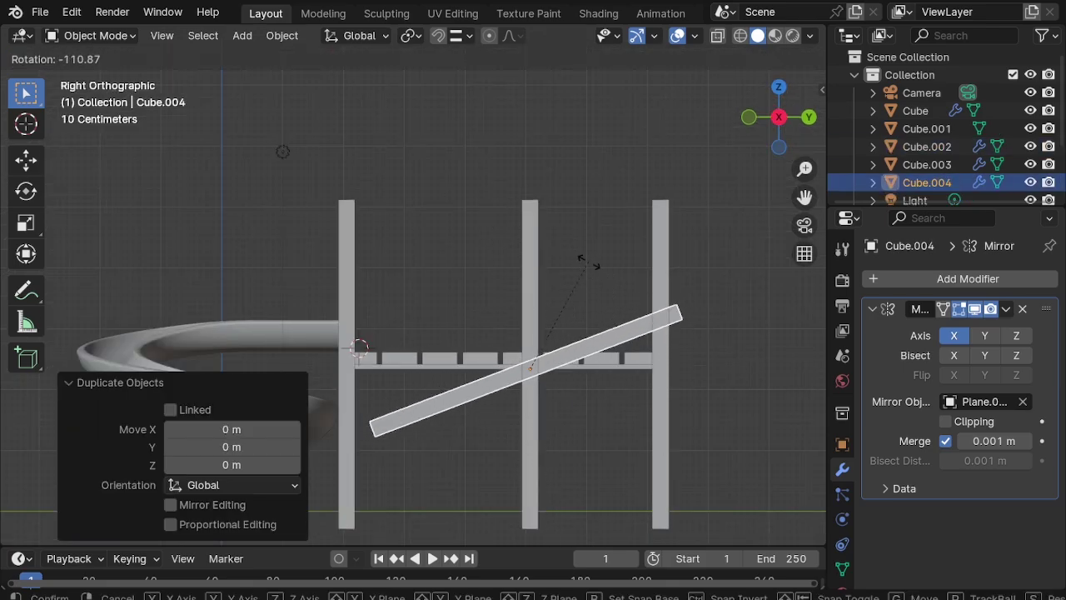
pyautogui.write('-90')
pyautogui.press('Return')
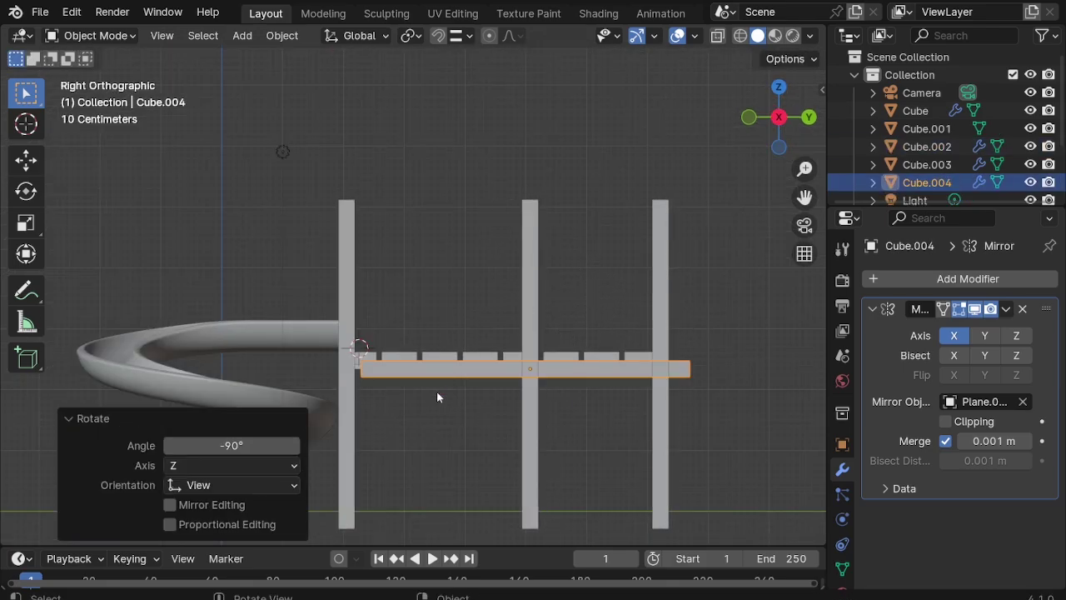
pyautogui.scroll(2, 437, 392)
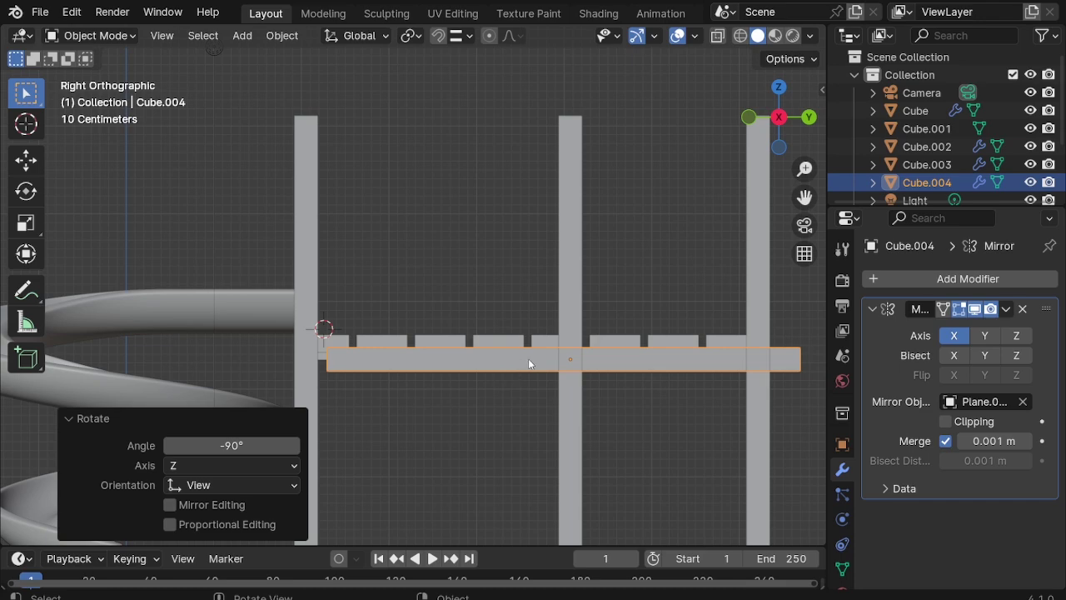
pyautogui.press('g')
pyautogui.press('z')
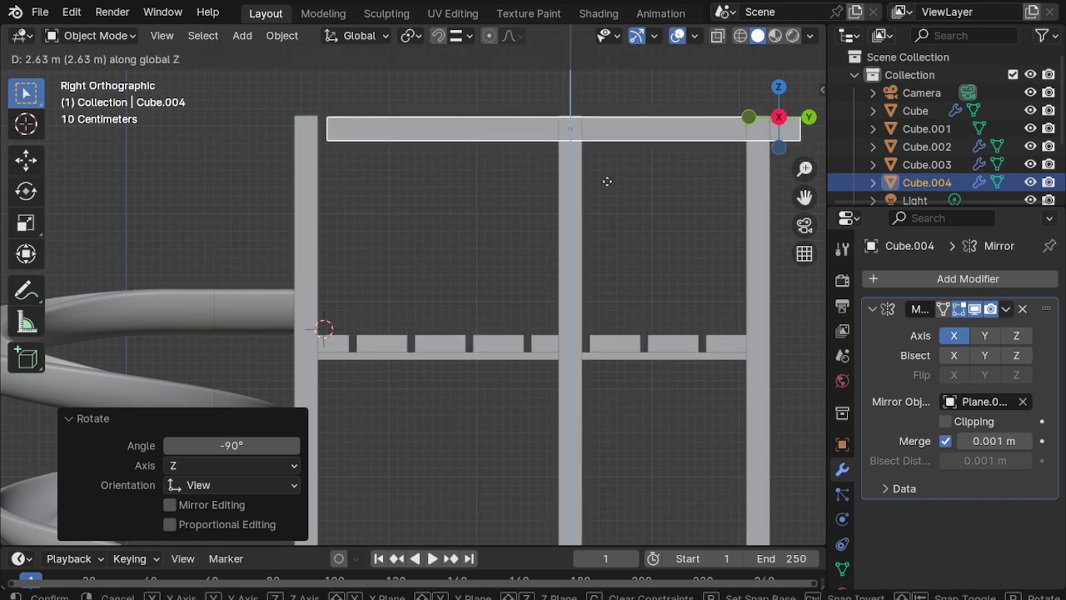
pyautogui.click(607, 178)
pyautogui.scroll(-2, 632, 96)
pyautogui.scroll(2, 577, 208)
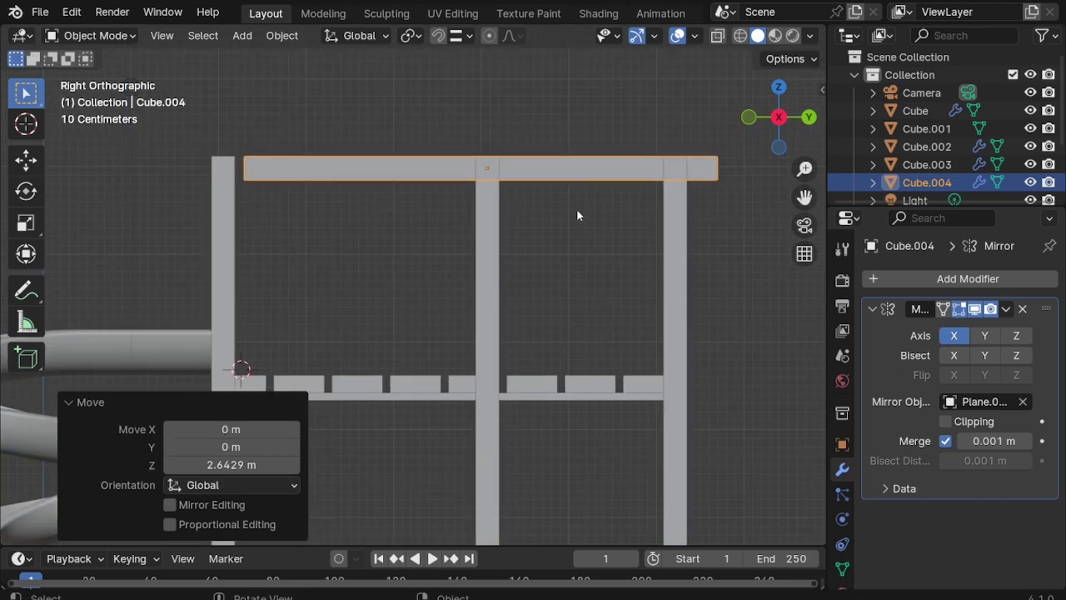
# Step: Align the beam's end with the post and scale it along Y to span the posts
pyautogui.press('g')
pyautogui.press('y')
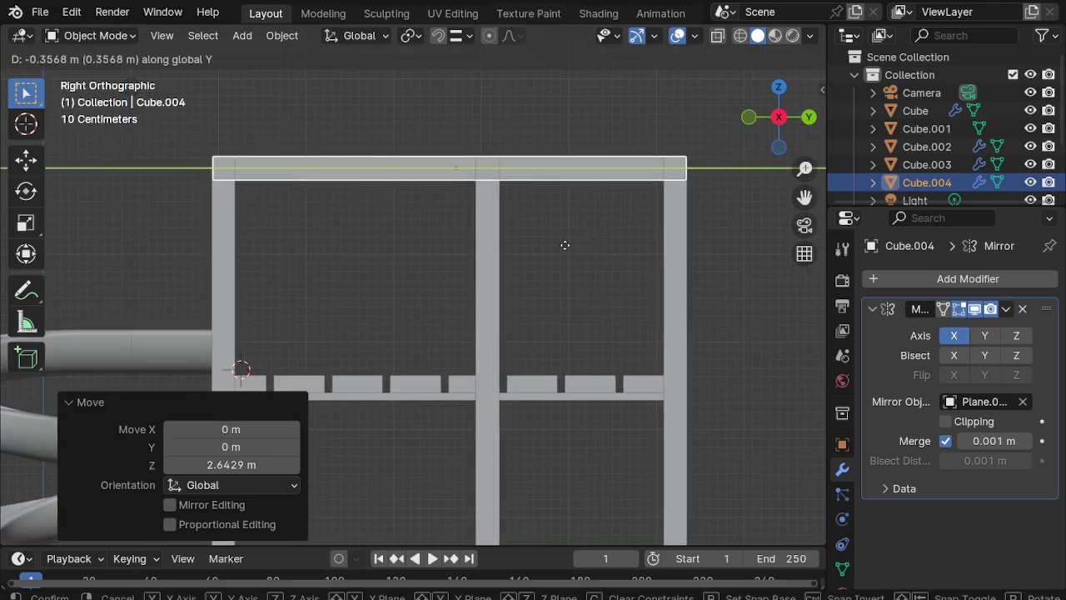
pyautogui.click(565, 245)
pyautogui.press('s')
pyautogui.press('y')
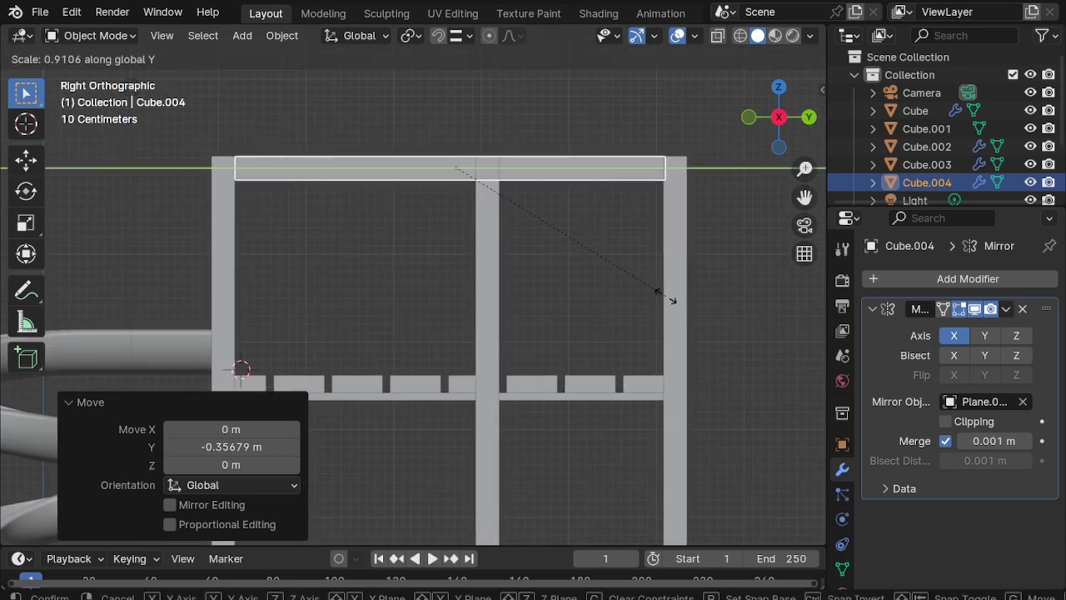
pyautogui.click(664, 294)
pyautogui.moveTo(626, 298)
pyautogui.mouseDown(button='middle')
pyautogui.moveTo(564, 256)
pyautogui.moveTo(574, 324)
pyautogui.mouseUp(button='middle')
# Step: Select the arch's top bar and the top crossbeams and nudge them slightly along Y
pyautogui.click(207, 150)
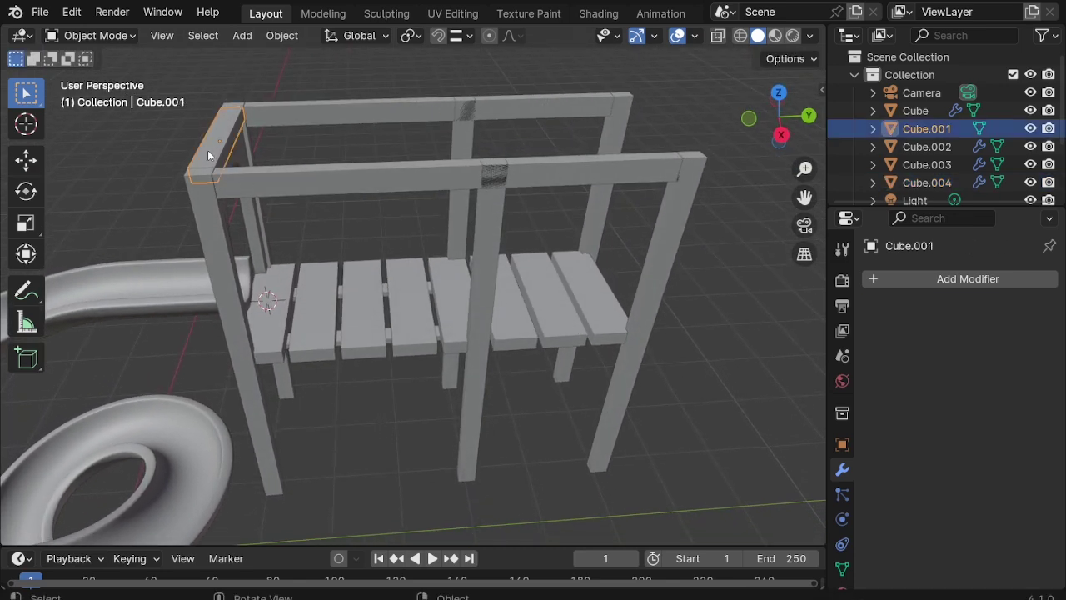
pyautogui.click(382, 181)
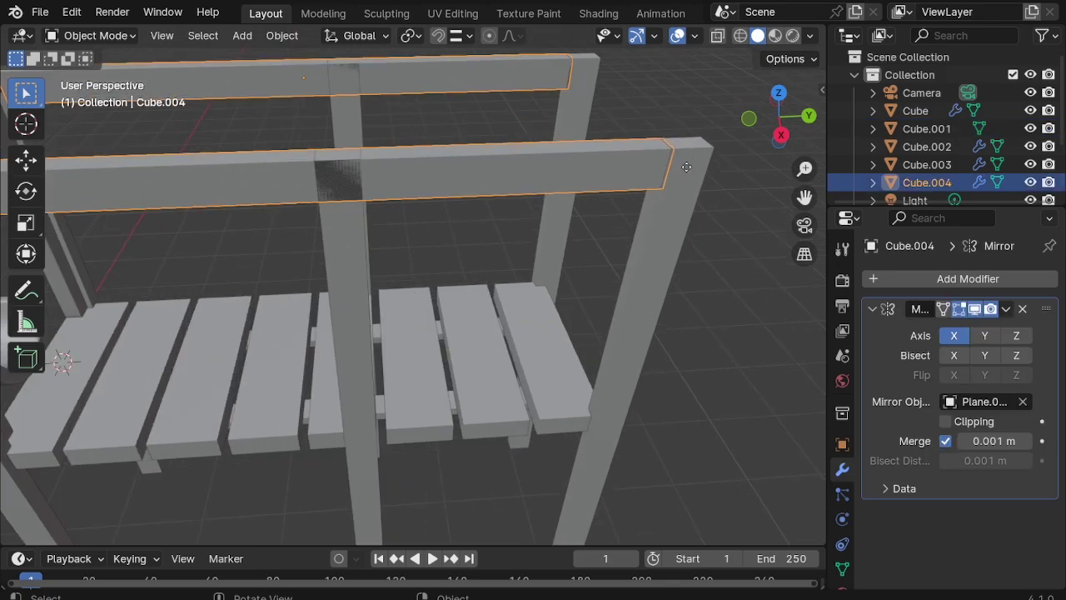
pyautogui.press('g')
pyautogui.press('y')
pyautogui.click(670, 146)
pyautogui.scroll(3, 659, 154)
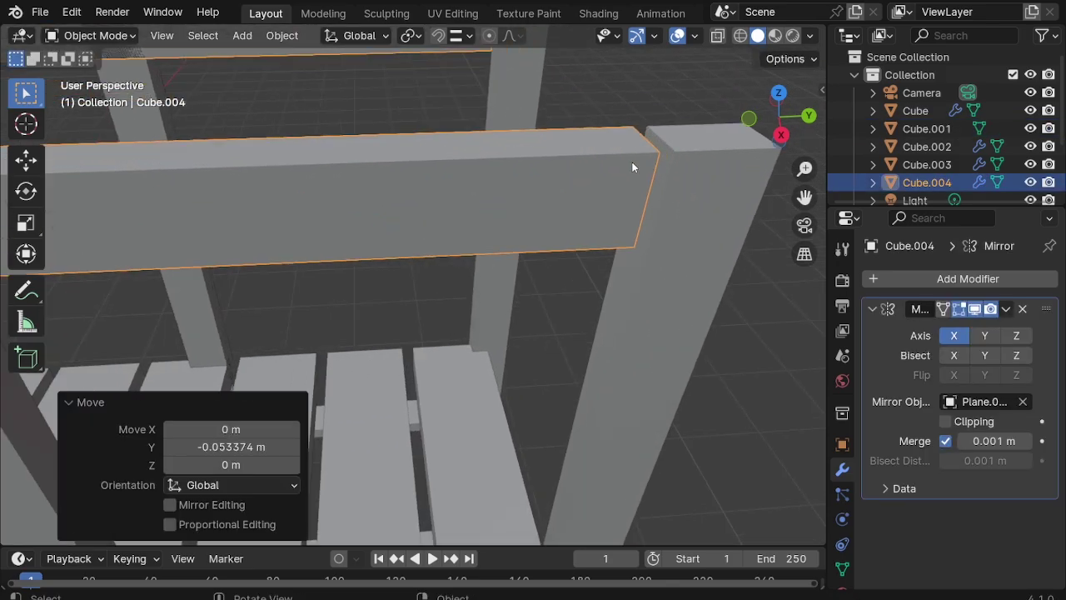
# Step: In Edit Mode, select the crossbeam's end face and extend it along Y toward the post
pyautogui.press('Tab')
pyautogui.moveTo(632, 166)
pyautogui.mouseDown(button='middle')
pyautogui.moveTo(502, 264)
pyautogui.moveTo(562, 97)
pyautogui.moveTo(505, 166)
pyautogui.moveTo(583, 100)
pyautogui.mouseUp(button='middle')
pyautogui.scroll(4, 561, 98)
pyautogui.press('3')
pyautogui.click(503, 178)
pyautogui.moveTo(538, 136); pyautogui.dragTo(487, 239, button='middle')
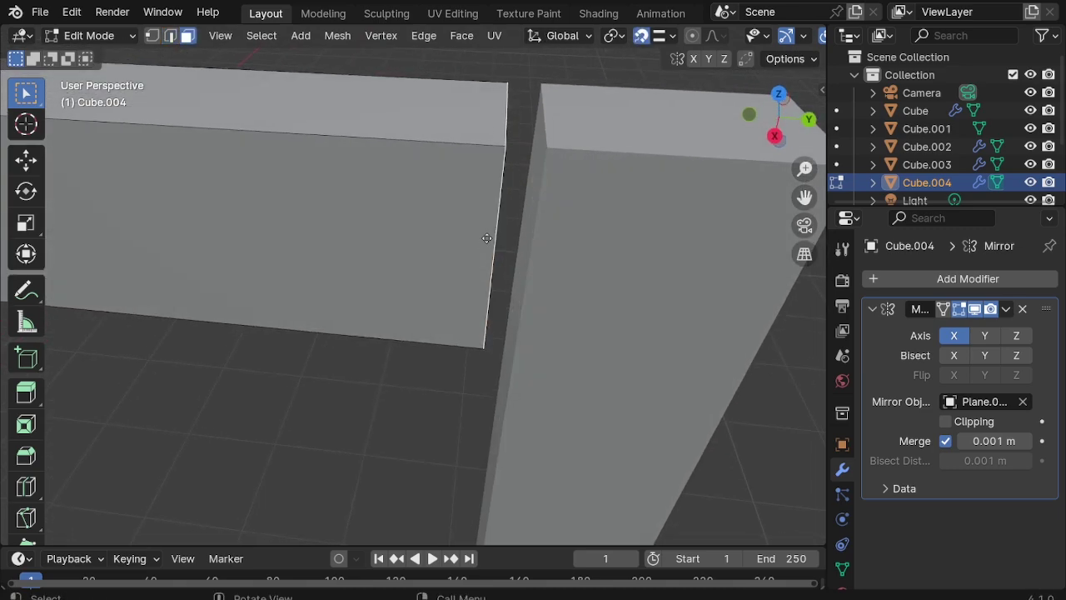
pyautogui.press('g')
pyautogui.press('y')
pyautogui.click(611, 198)
pyautogui.scroll(-5, 611, 198)
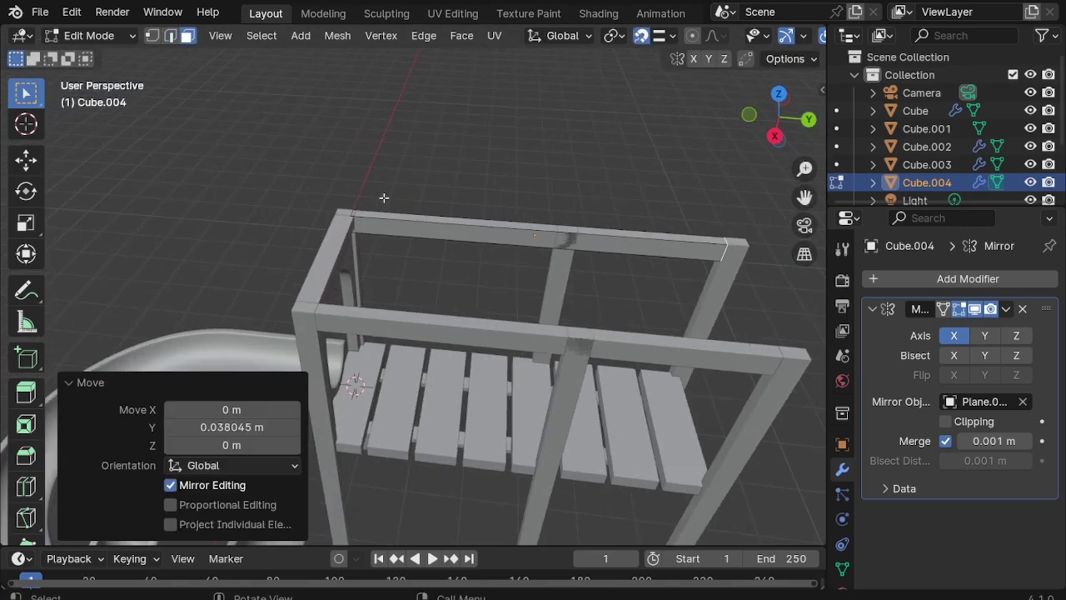
pyautogui.scroll(5, 384, 198)
pyautogui.scroll(2, 323, 145)
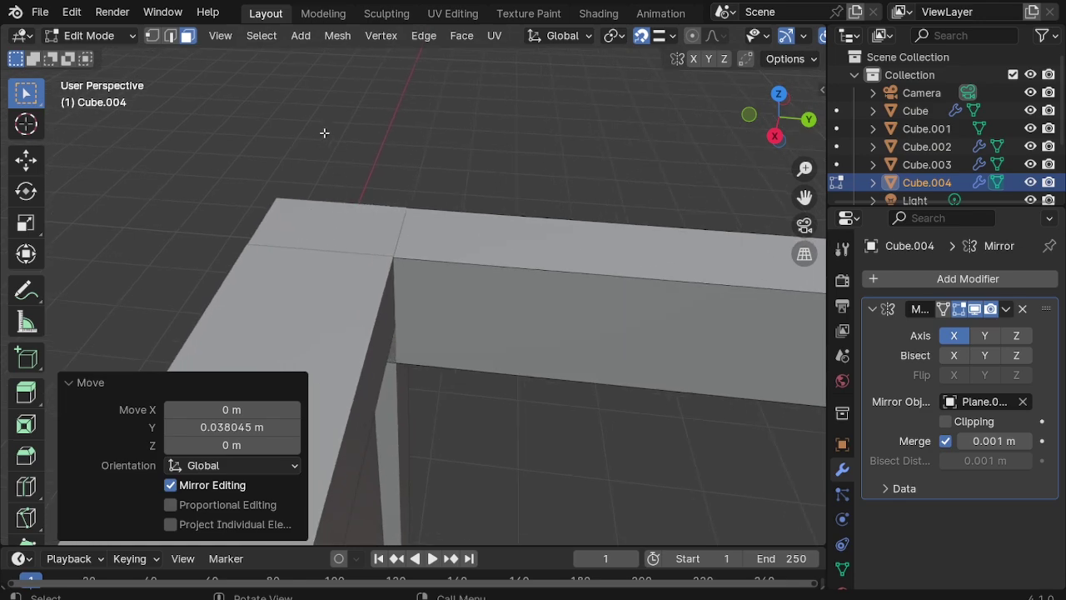
# Step: Using X-ray, pull the thin end face along Y flush with the post, then leave Edit Mode
pyautogui.hotkey('alt', 'z')
pyautogui.click(386, 279)
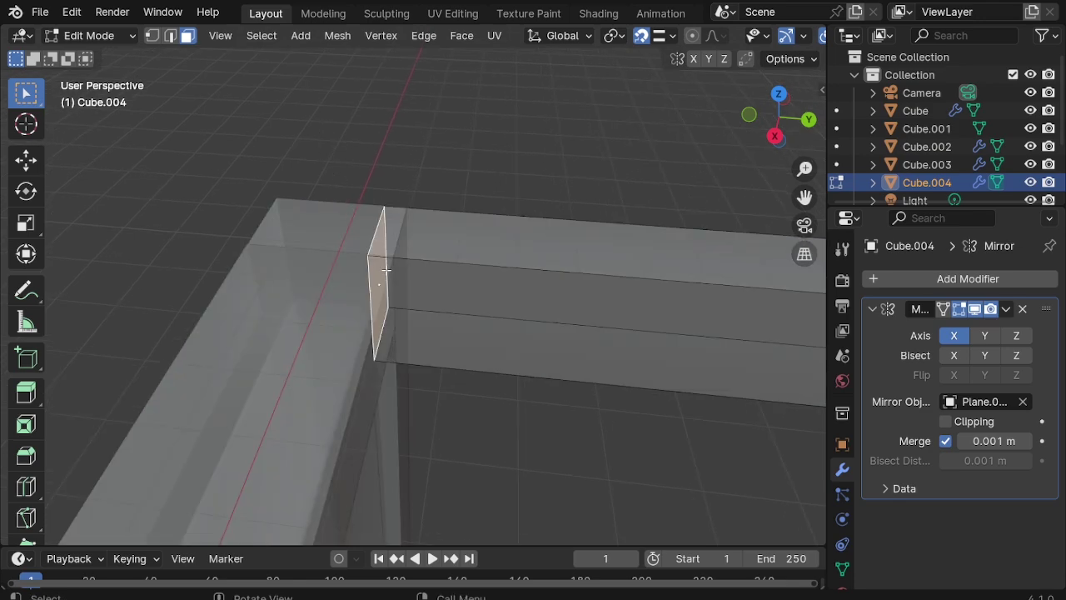
pyautogui.hotkey('alt', 'z')
pyautogui.press('g')
pyautogui.press('y')
pyautogui.click(406, 217)
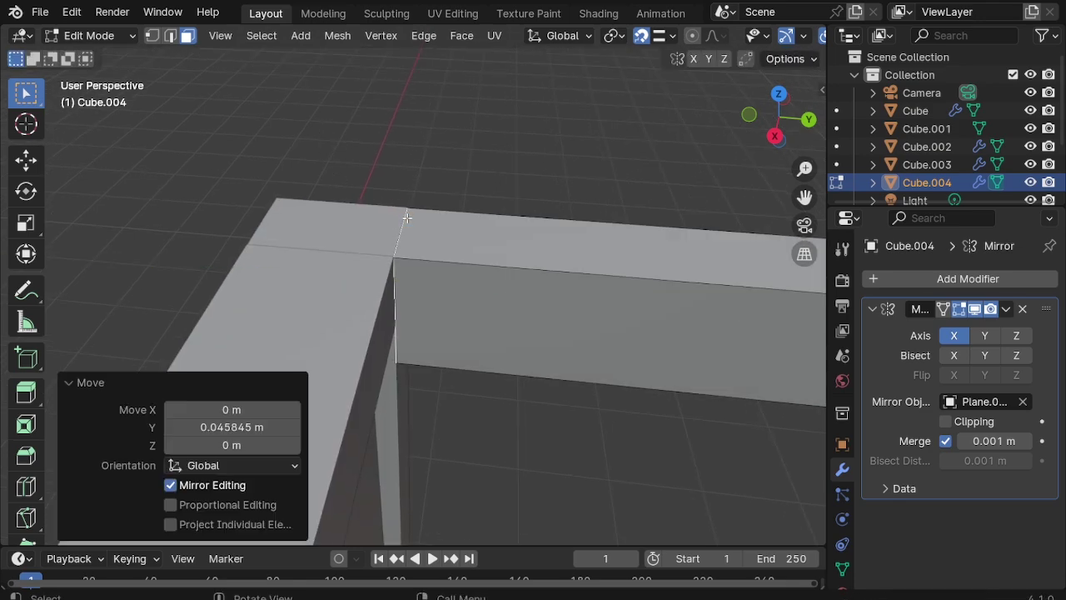
pyautogui.press('Tab')
pyautogui.scroll(-2, 321, 208)
pyautogui.scroll(-2, 320, 207)
pyautogui.scroll(-2, 320, 206)
pyautogui.scroll(-1, 454, 248)
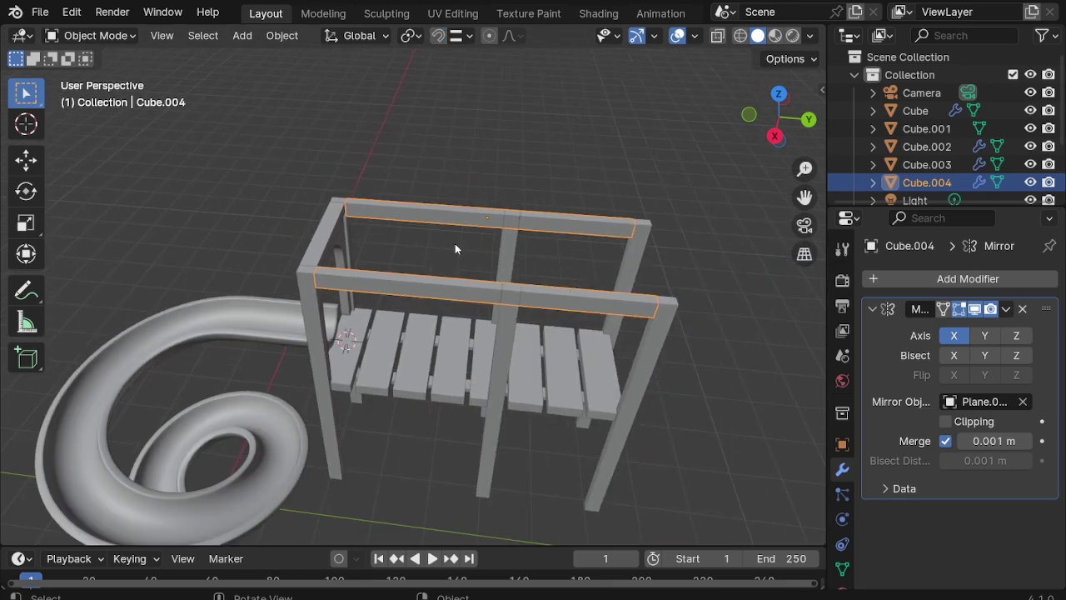
pyautogui.scroll(2, 455, 248)
# Step: Set the long crossbeam's origin to its geometry centre
pyautogui.click(282, 35)
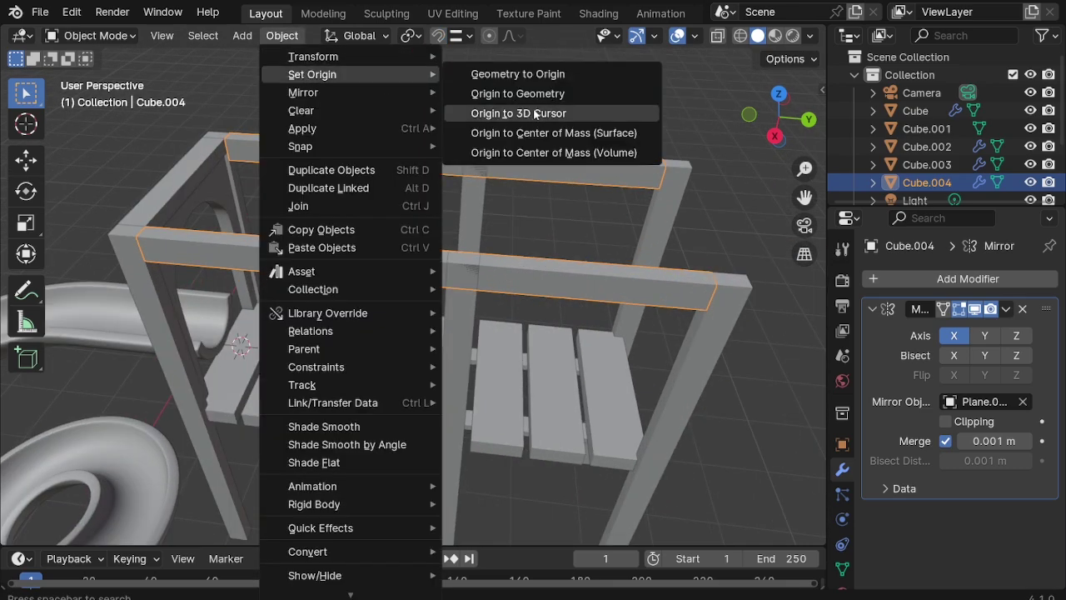
pyautogui.click(508, 159)
pyautogui.moveTo(434, 258); pyautogui.dragTo(433, 254, button='middle')
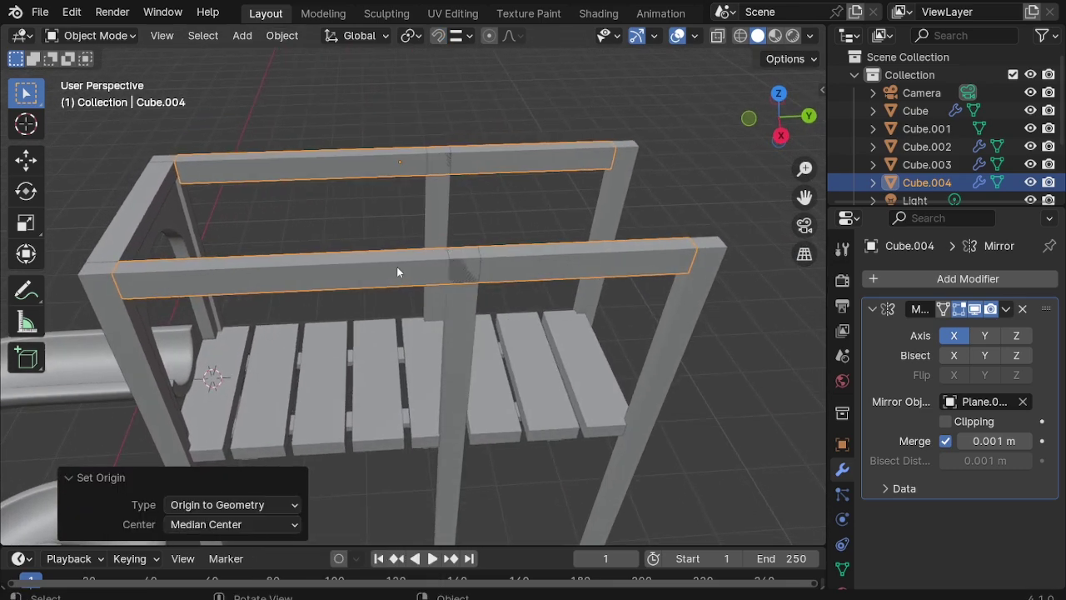
# Step: Give the short end beam Cube.001 a Mirror modifier across Cube.004 on the Z axis only
pyautogui.click(118, 197)
pyautogui.click(875, 278)
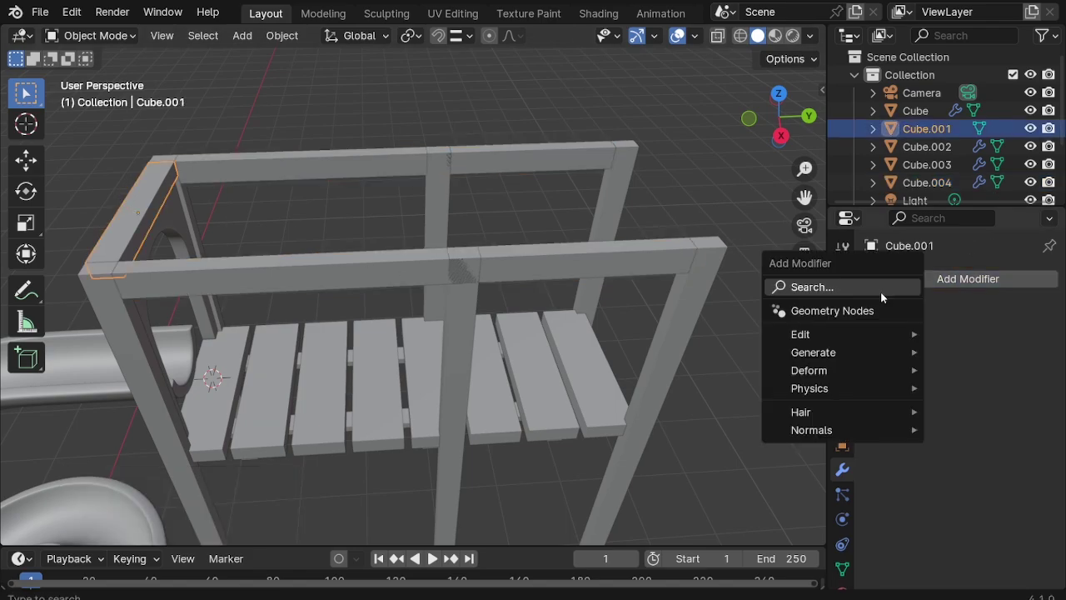
pyautogui.click(880, 291)
pyautogui.write('MI')
pyautogui.click(837, 325)
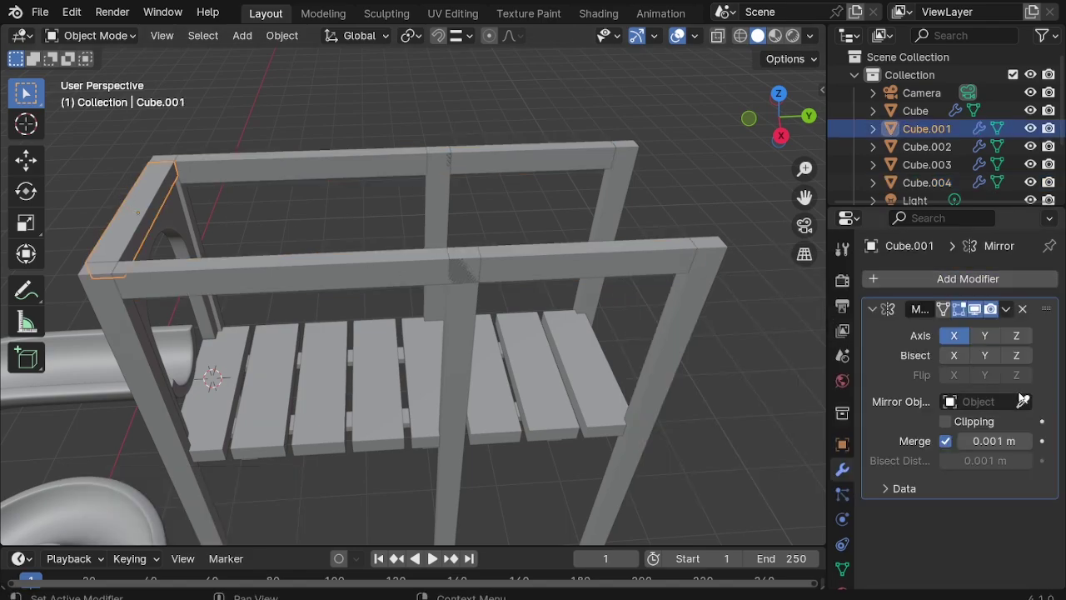
pyautogui.click(1023, 401)
pyautogui.click(561, 261)
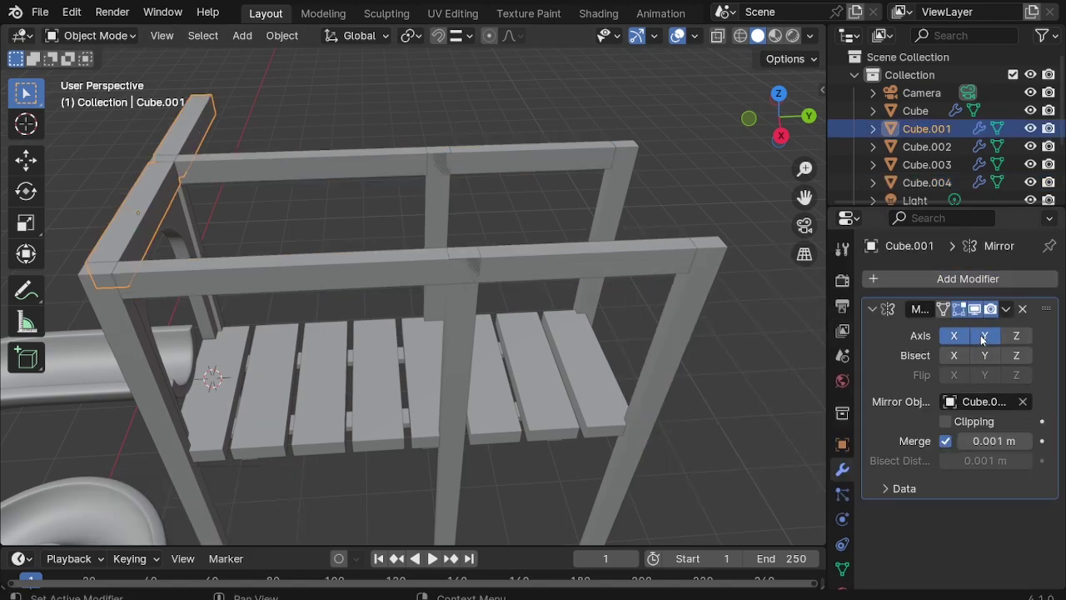
pyautogui.click(945, 335)
pyautogui.click(979, 336)
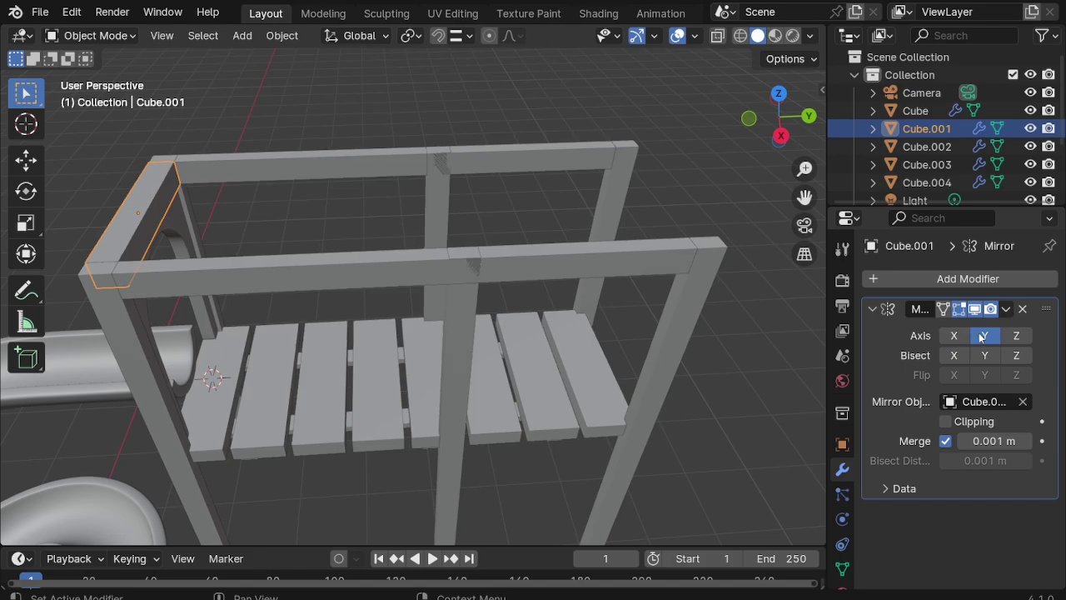
pyautogui.click(982, 335)
pyautogui.click(1012, 337)
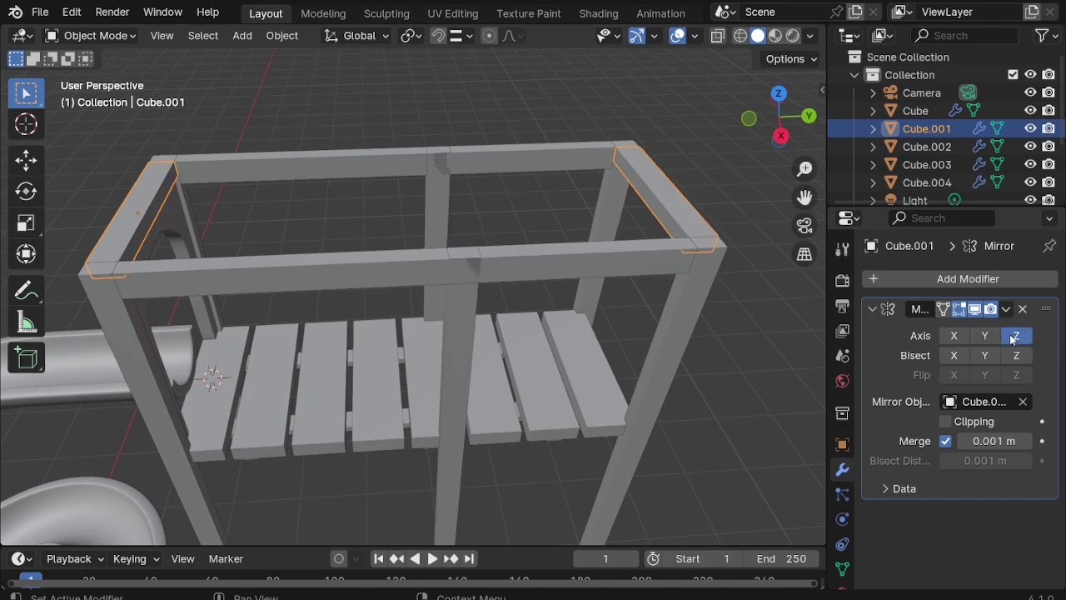
# Step: Clear the selection and orbit lower for a frontal view of the platform
pyautogui.click(801, 348)
pyautogui.scroll(-2, 695, 420)
pyautogui.moveTo(695, 420)
pyautogui.mouseDown(button='middle')
pyautogui.moveTo(714, 429)
pyautogui.moveTo(701, 380)
pyautogui.moveTo(471, 233)
pyautogui.mouseUp(button='middle')
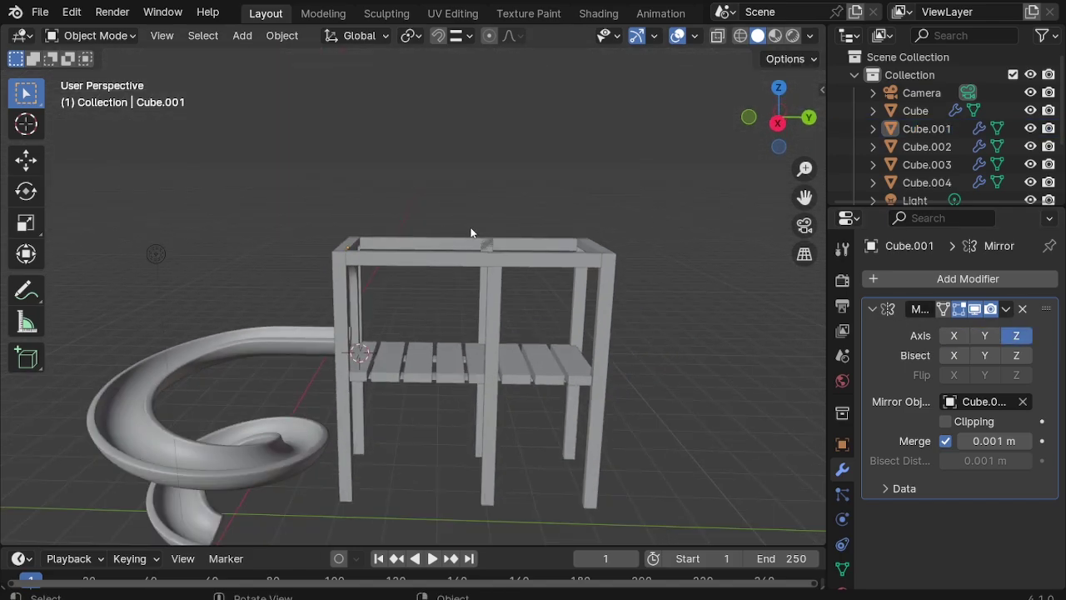
pyautogui.scroll(3, 448, 447)
pyautogui.moveTo(448, 447)
pyautogui.mouseDown(button='middle')
pyautogui.moveTo(475, 409)
pyautogui.moveTo(505, 413)
pyautogui.mouseUp(button='middle')
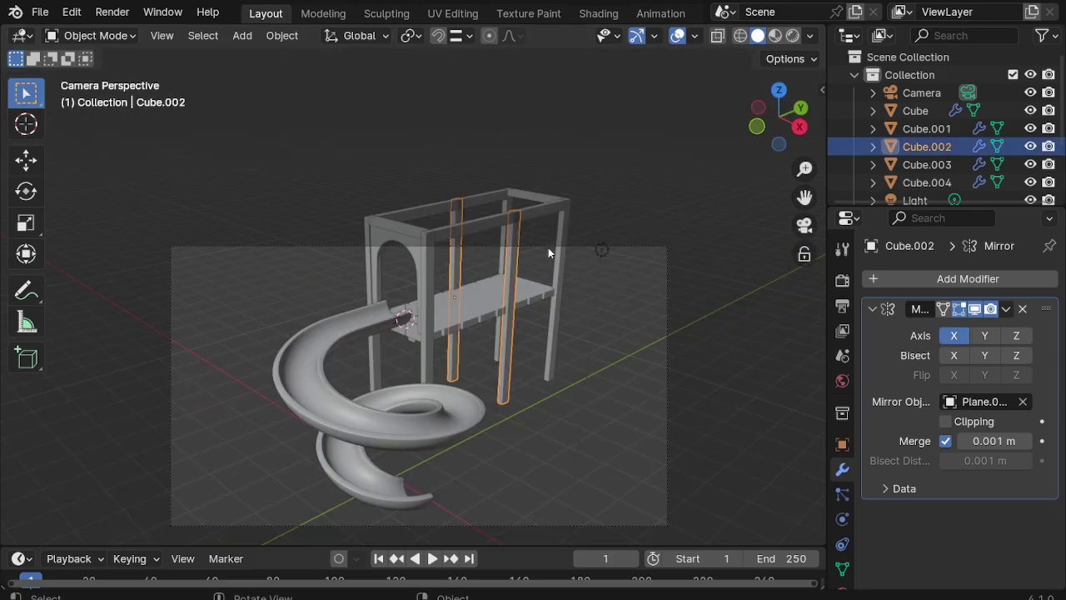
# Step: Dolly the camera back along Z, raise it to frame the scene, and save playground.blend
pyautogui.click(534, 246)
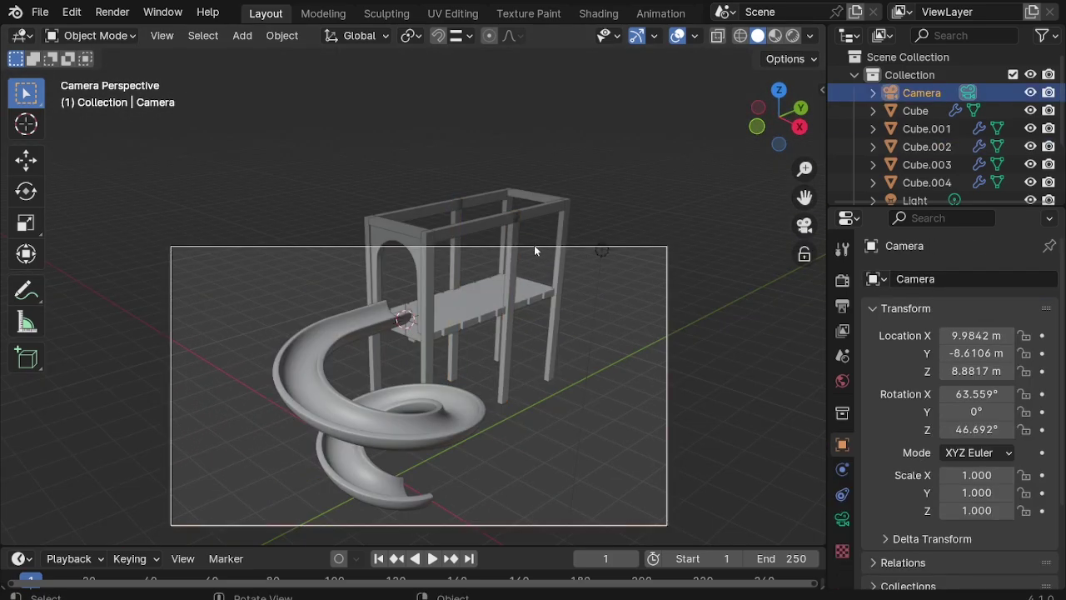
pyautogui.press('g')
pyautogui.press('z')
pyautogui.press('z')
pyautogui.click(538, 390)
pyautogui.press('g')
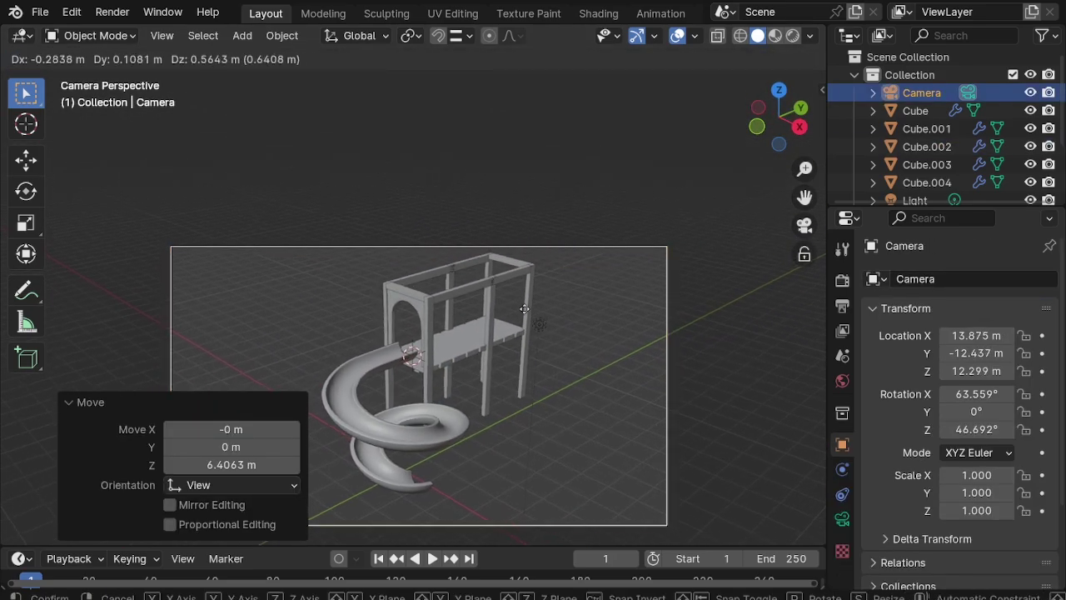
pyautogui.click(430, 302)
pyautogui.scroll(1, 430, 302)
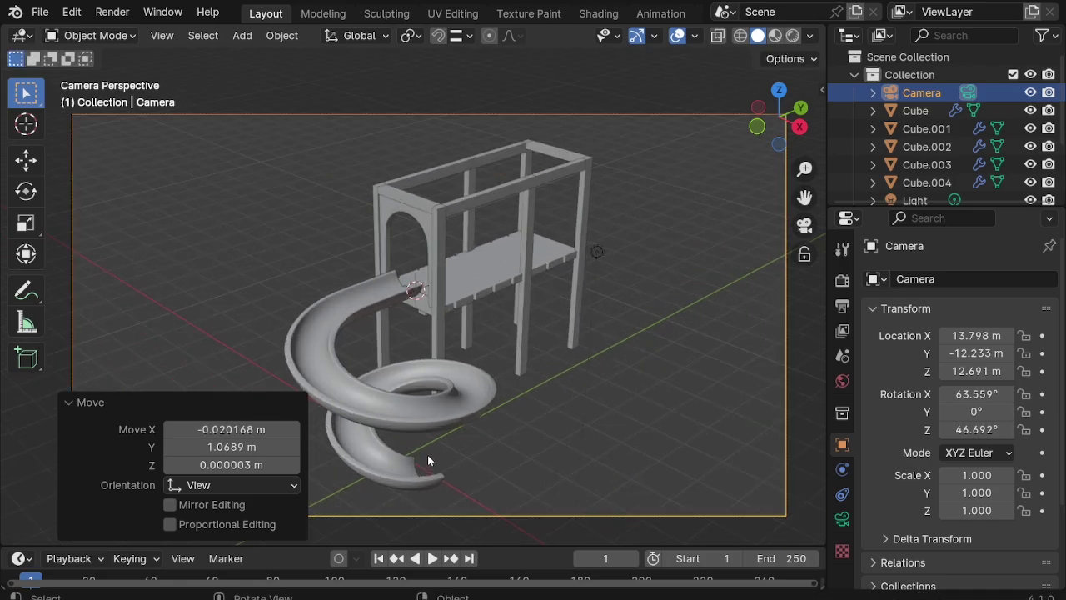
pyautogui.click(552, 466)
pyautogui.hotkey('ctrl', 's')
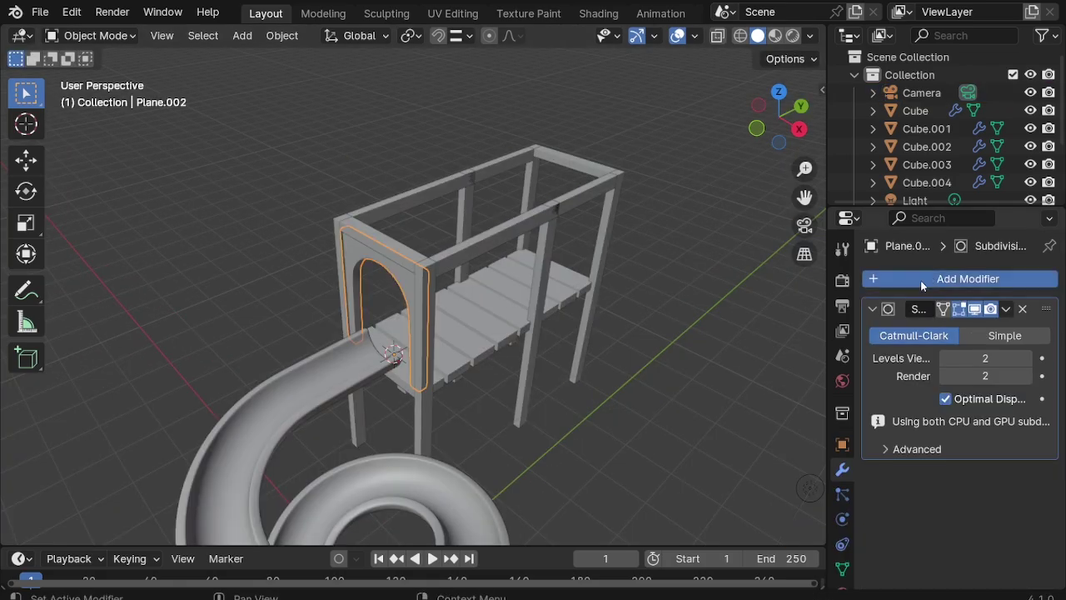
# Step: Add a Mirror modifier to the arch across Cube.004, mirroring on Z only
pyautogui.click(920, 280)
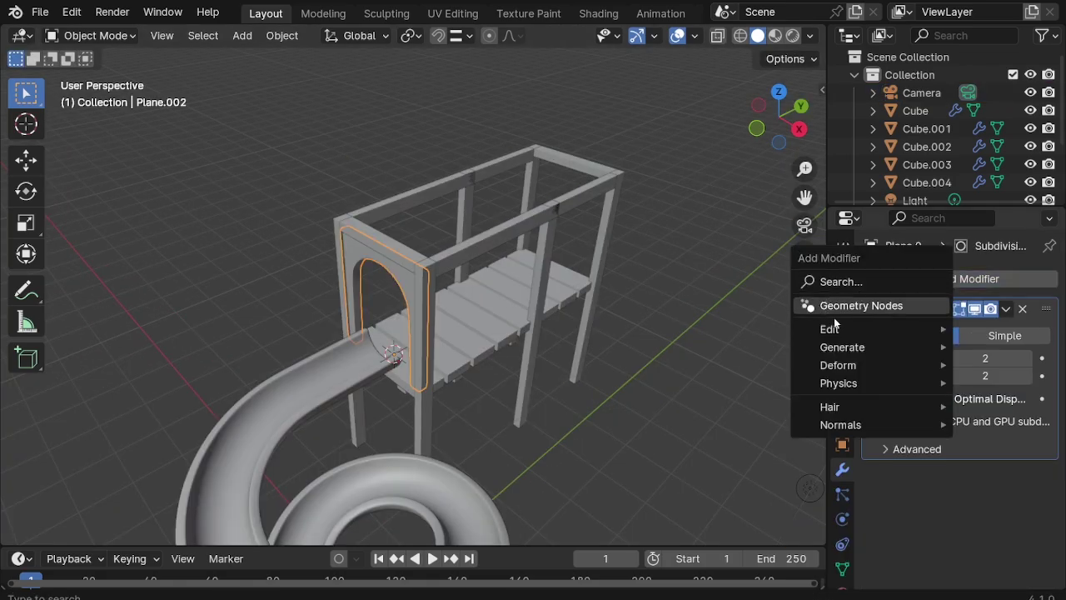
pyautogui.click(838, 283)
pyautogui.click(754, 323)
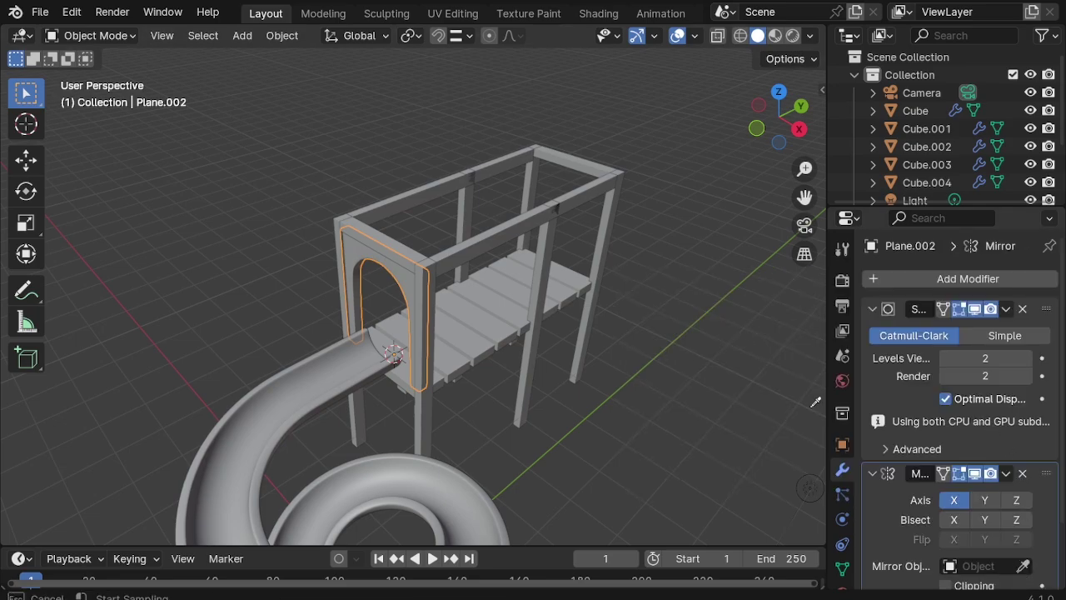
pyautogui.click(513, 231)
pyautogui.click(1017, 478)
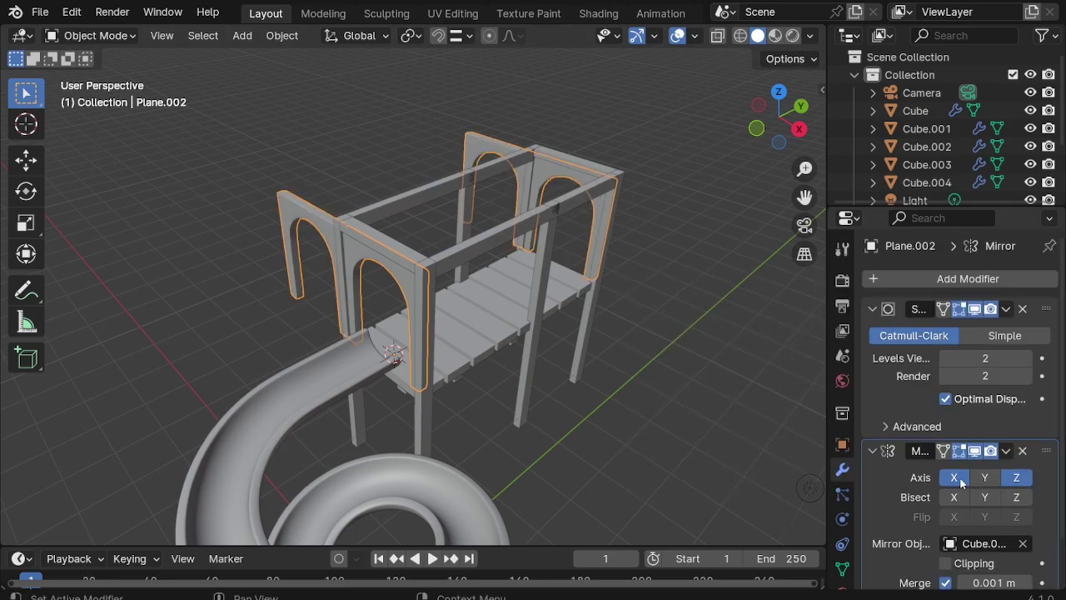
pyautogui.click(956, 479)
pyautogui.moveTo(578, 219)
pyautogui.mouseDown(button='middle')
pyautogui.moveTo(481, 225)
pyautogui.moveTo(520, 281)
pyautogui.mouseUp(button='middle')
pyautogui.scroll(2, 526, 292)
pyautogui.scroll(2, 525, 293)
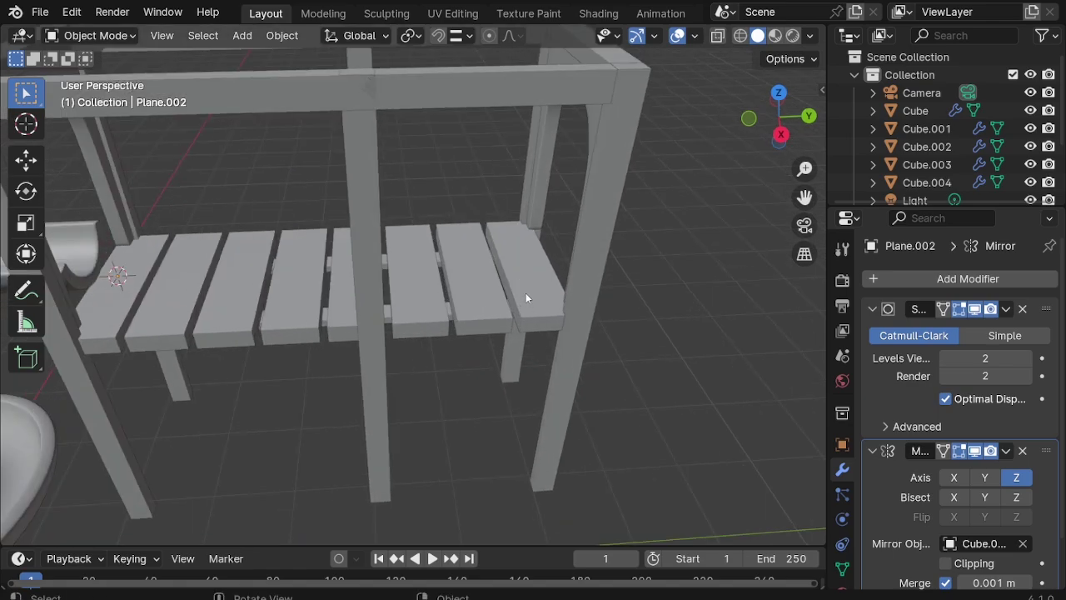
pyautogui.scroll(-2, 525, 299)
# Step: Set the plank array's relative Y offset to 1.180
pyautogui.click(583, 302)
pyautogui.scroll(-2, 579, 333)
pyautogui.scroll(-1, 574, 388)
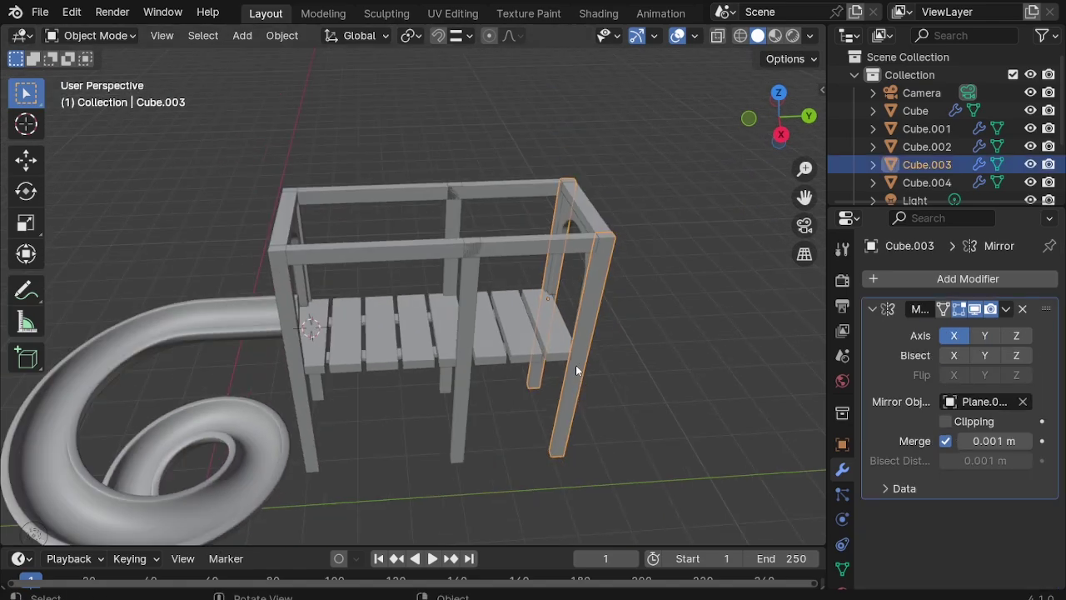
pyautogui.click(556, 339)
pyautogui.scroll(2, 554, 337)
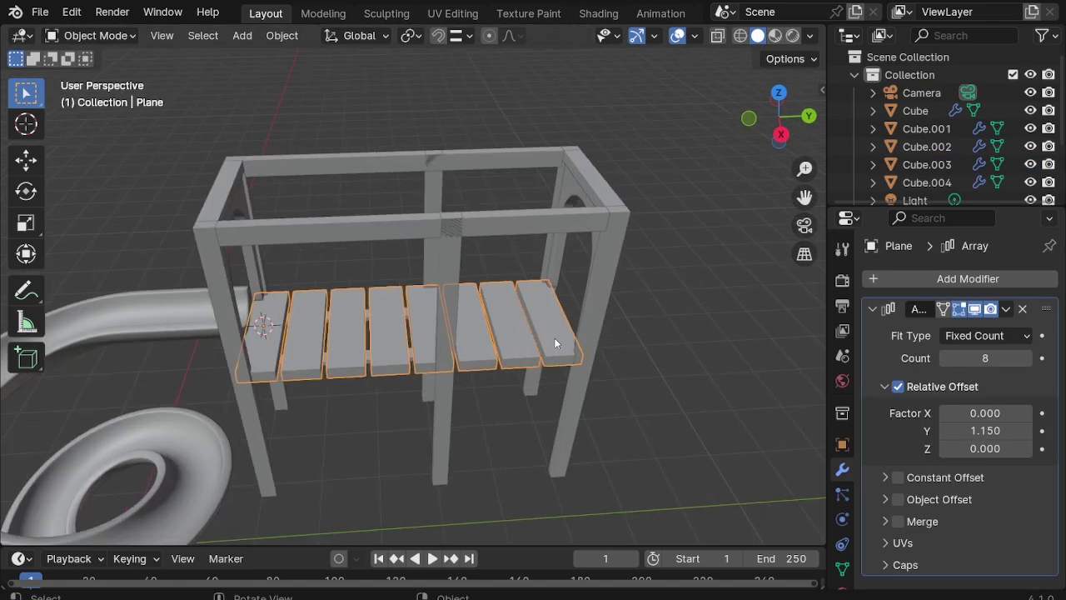
pyautogui.click(1010, 431)
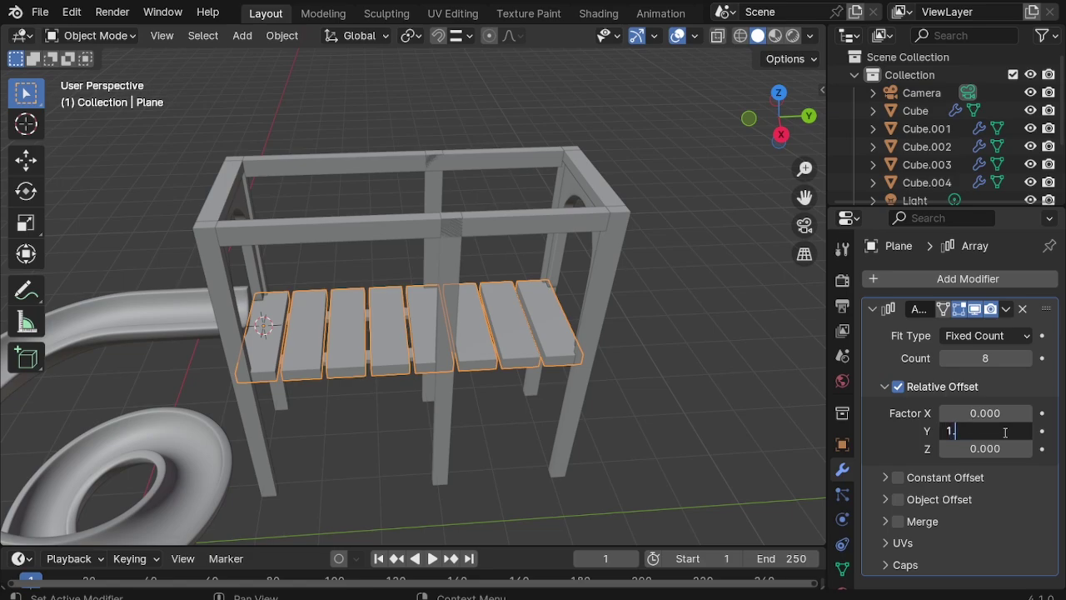
pyautogui.write('180')
pyautogui.press('Return')
pyautogui.click(602, 453)
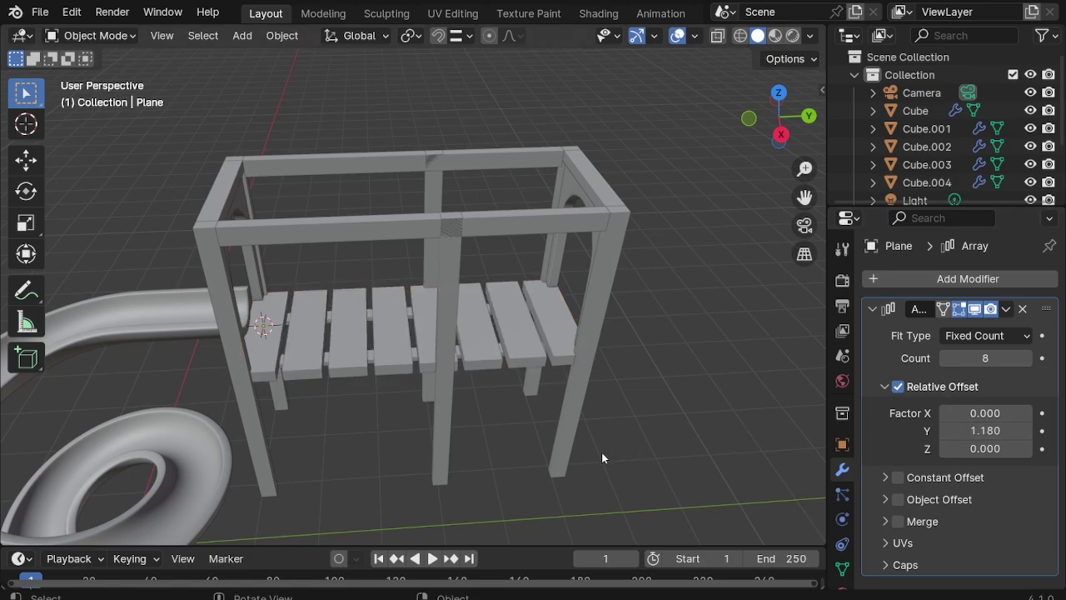
# Step: Nudge the middle leg Cube.002 slightly along Y
pyautogui.moveTo(601, 452)
pyautogui.mouseDown(button='middle')
pyautogui.moveTo(545, 331)
pyautogui.moveTo(543, 360)
pyautogui.moveTo(674, 343)
pyautogui.moveTo(618, 350)
pyautogui.mouseUp(button='middle')
pyautogui.scroll(-2, 674, 343)
pyautogui.scroll(2, 518, 333)
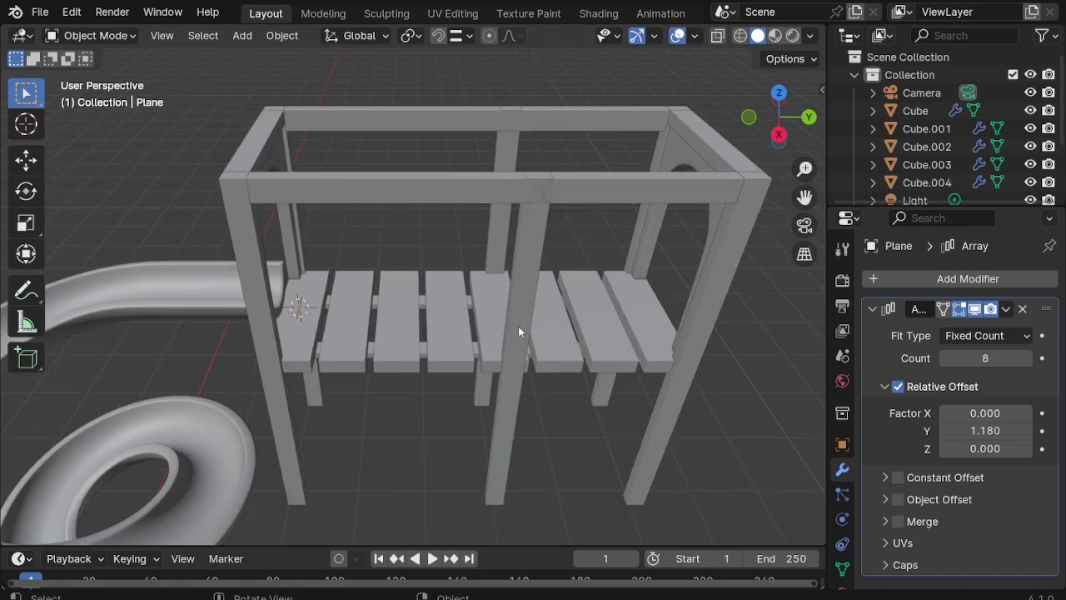
pyautogui.click(523, 366)
pyautogui.press('g')
pyautogui.press('y')
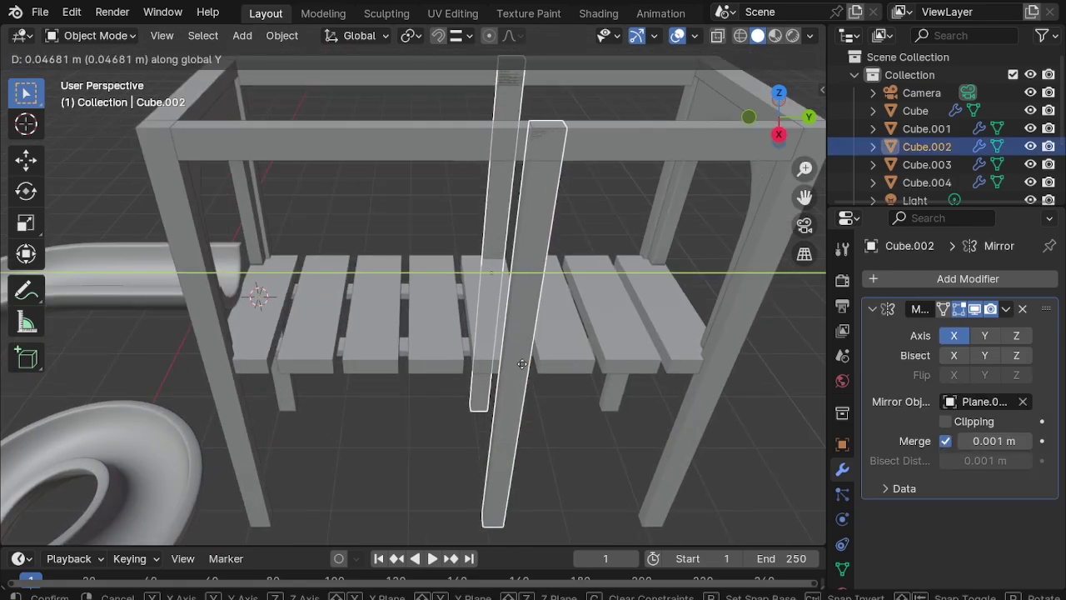
pyautogui.click(523, 364)
pyautogui.click(592, 439)
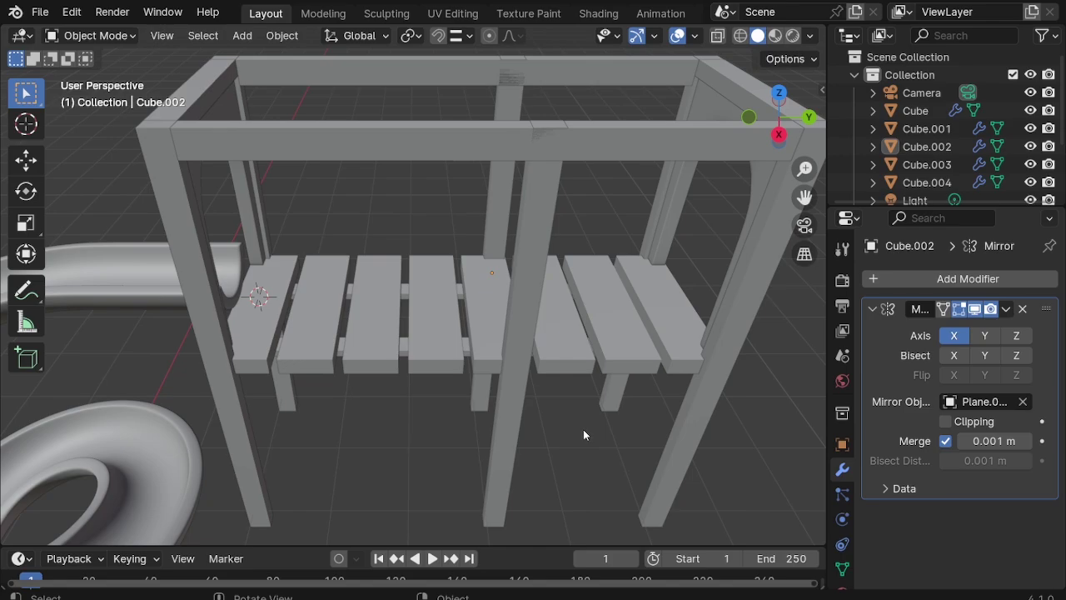
# Step: Duplicate the front top rail and lower the copy 2.523 m along Z to platform level
pyautogui.click(444, 157)
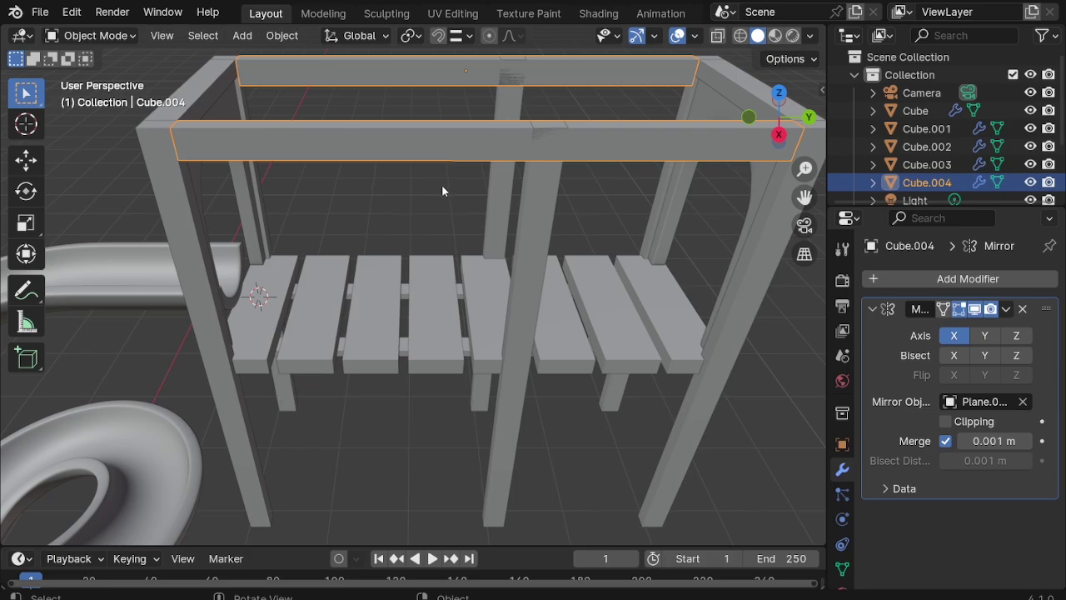
pyautogui.hotkey('shift', 'd')
pyautogui.rightClick(459, 160)
pyautogui.press('KP_3')
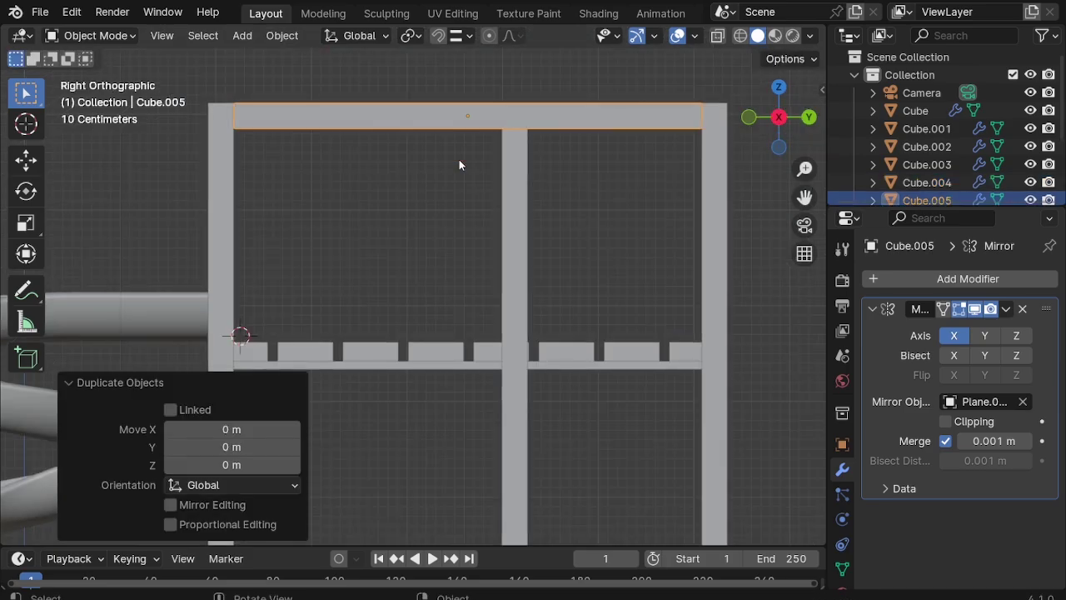
pyautogui.press('g')
pyautogui.press('z')
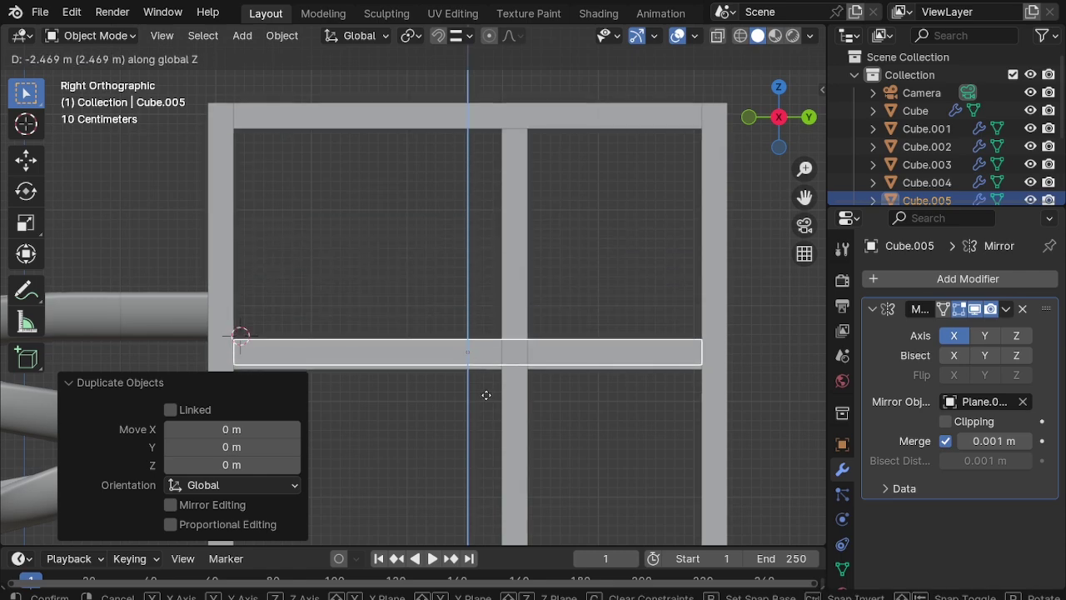
pyautogui.click(485, 400)
pyautogui.moveTo(485, 400); pyautogui.dragTo(507, 352, button='middle')
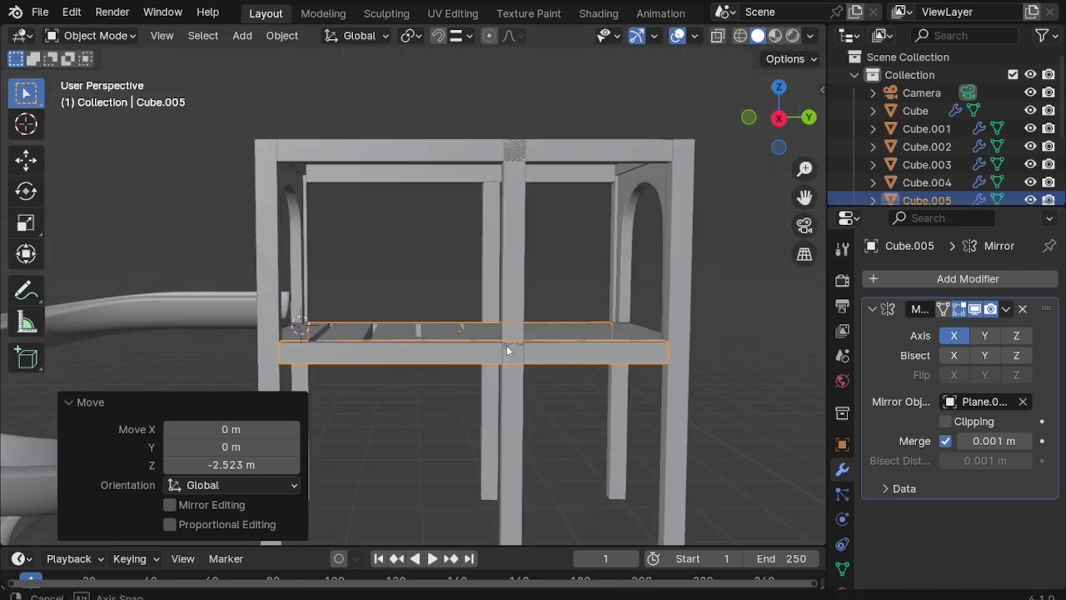
pyautogui.scroll(3, 510, 360)
# Step: Apply the mirror modifier on the lowered rail, then undo it
pyautogui.click(1006, 310)
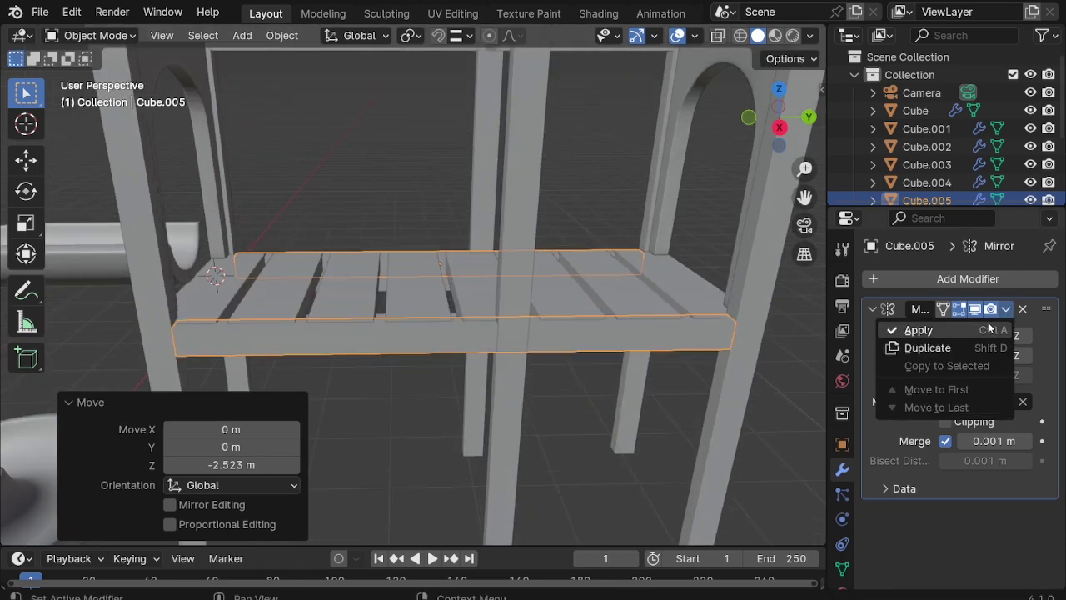
pyautogui.click(970, 348)
pyautogui.hotkey('ctrl', 'z')
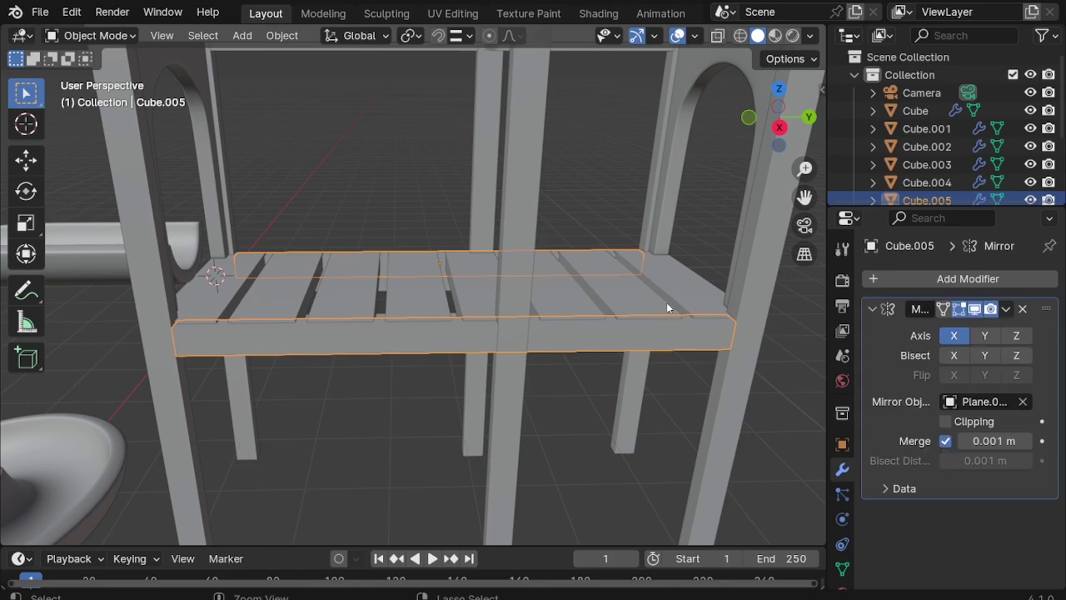
# Step: Select the posts and lowered rail, and place the 3D cursor on the front platform edge
pyautogui.click(675, 433)
pyautogui.moveTo(676, 433)
pyautogui.mouseDown(button='middle')
pyautogui.moveTo(570, 447)
pyautogui.moveTo(552, 400)
pyautogui.moveTo(561, 407)
pyautogui.moveTo(369, 294)
pyautogui.mouseUp(button='middle')
pyautogui.scroll(-3, 571, 446)
pyautogui.scroll(3, 368, 295)
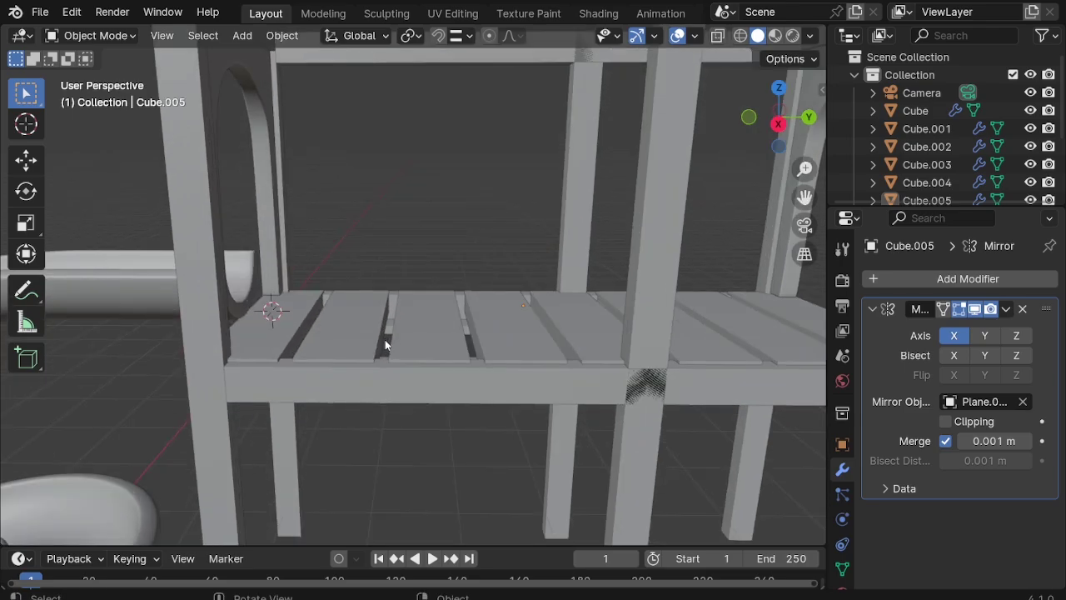
pyautogui.moveTo(386, 338)
pyautogui.mouseDown(button='middle')
pyautogui.moveTo(386, 369)
pyautogui.moveTo(555, 337)
pyautogui.mouseUp(button='middle')
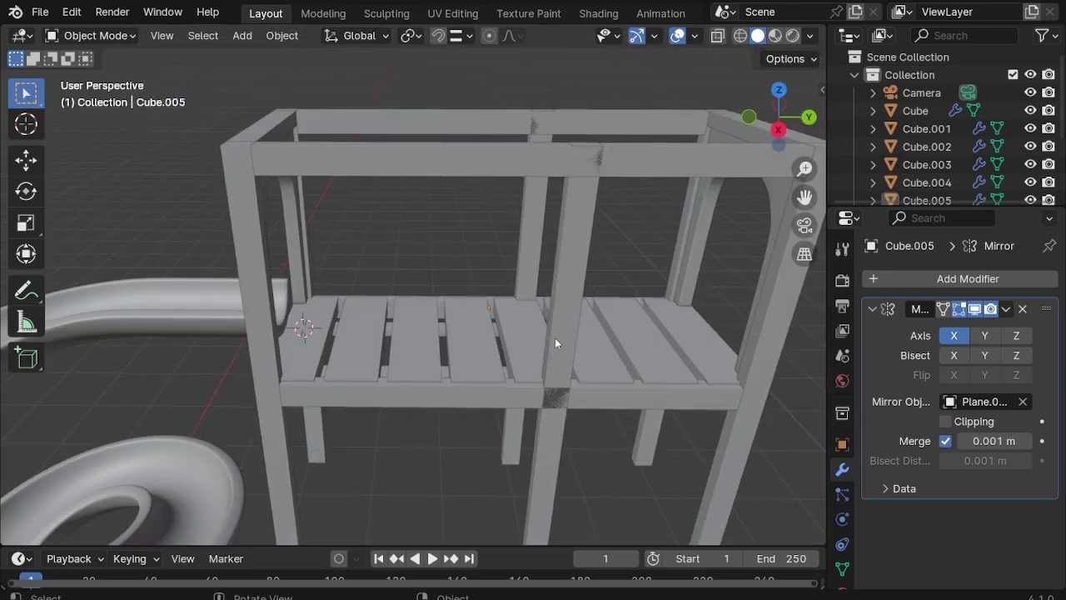
pyautogui.click(555, 338)
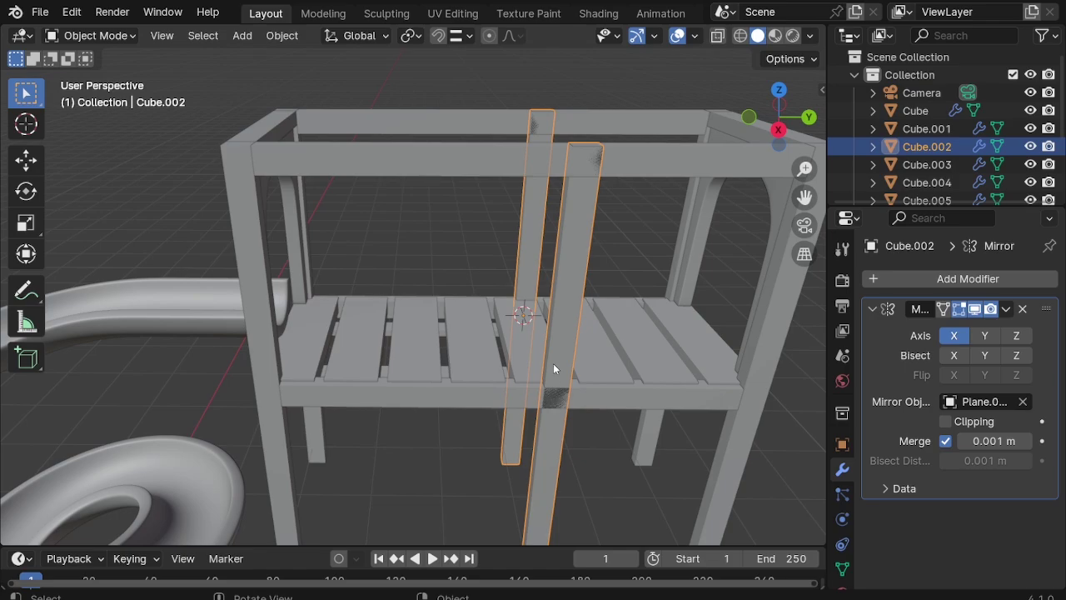
pyautogui.click(464, 398)
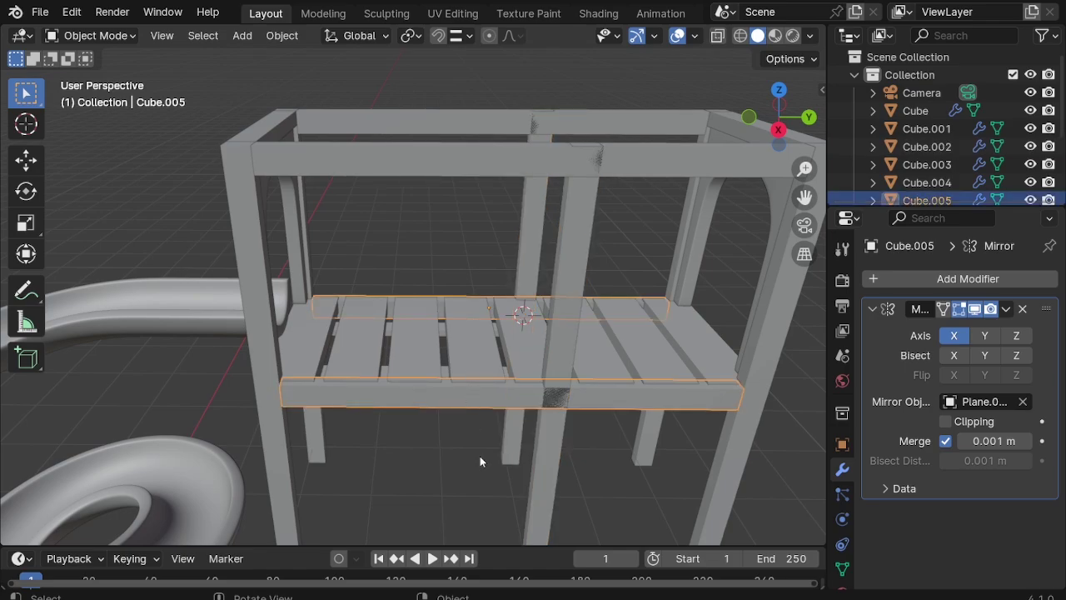
pyautogui.keyDown('shift'); pyautogui.rightClick(417, 390); pyautogui.keyUp('shift')
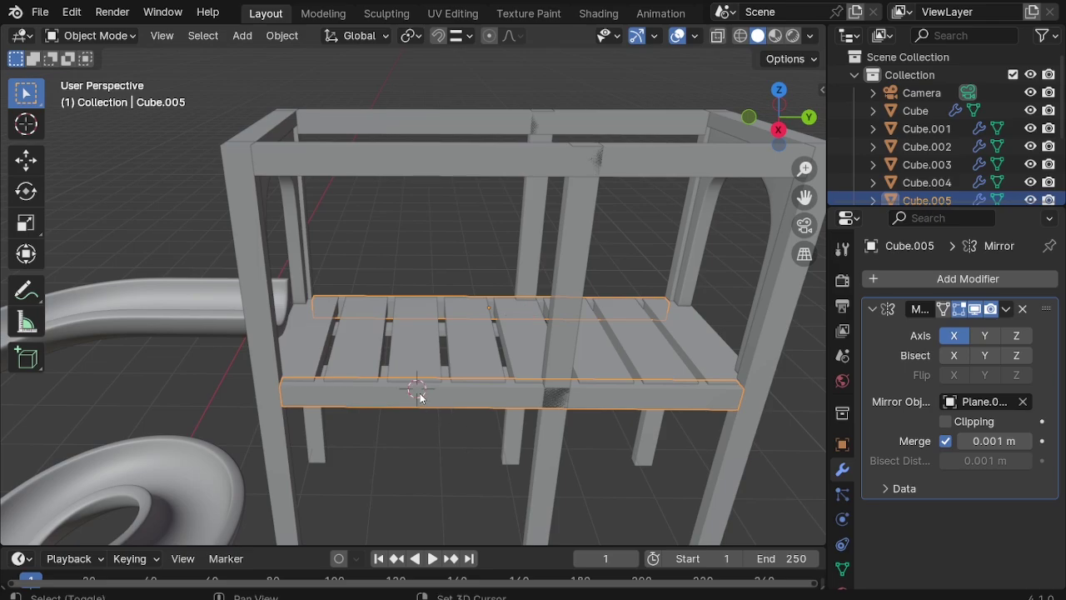
pyautogui.hotkey('shift', 'a')
# Step: Add a cylinder at the 3D cursor and scale it down to a thin bar
pyautogui.press('Escape')
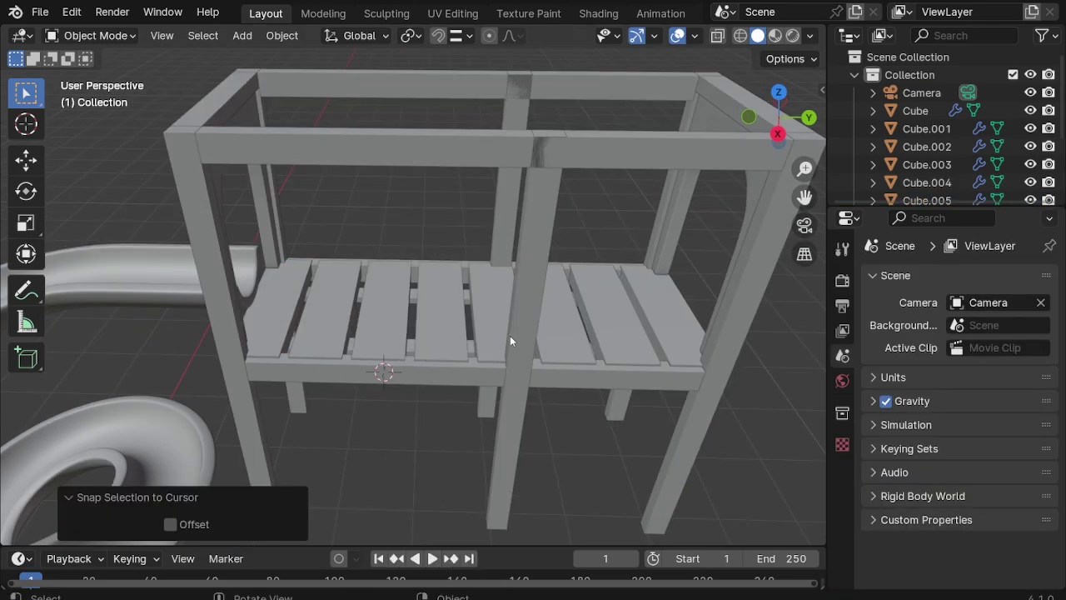
pyautogui.hotkey('shift', 'a')
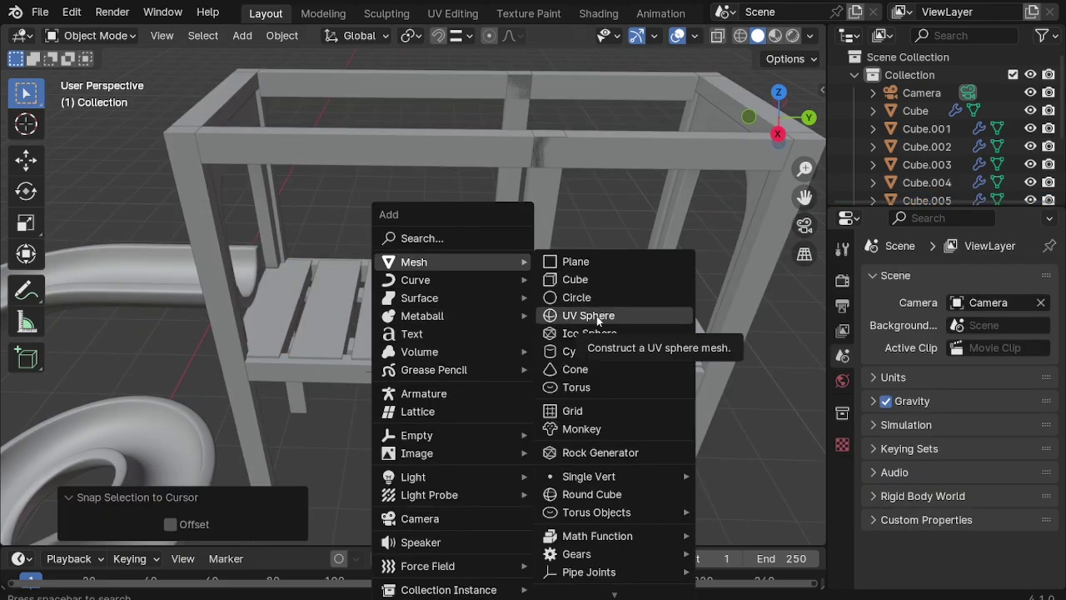
pyautogui.click(583, 352)
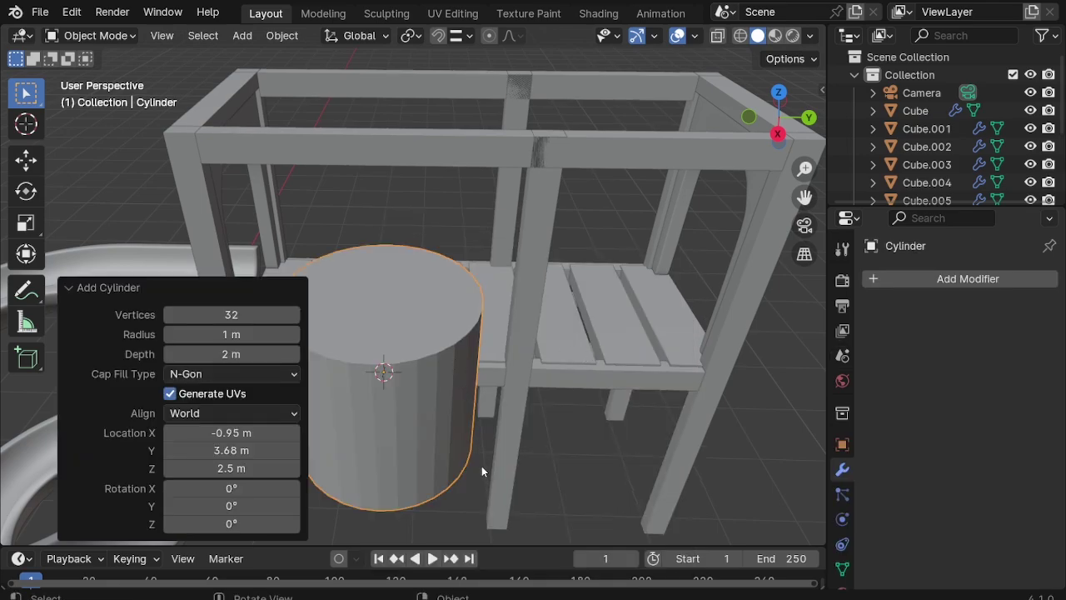
pyautogui.press('s')
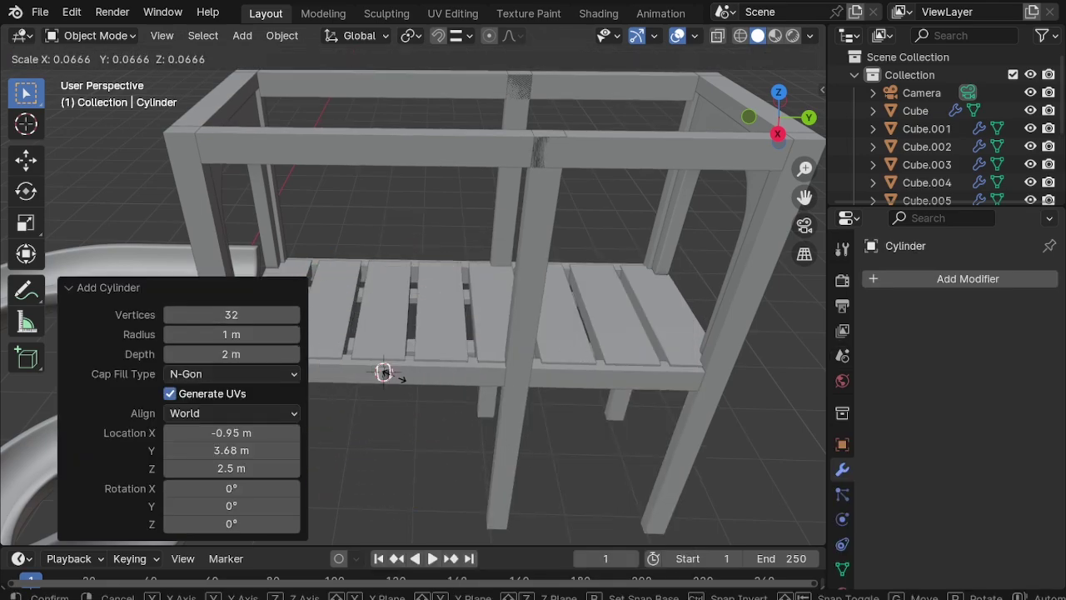
pyautogui.click(383, 369)
pyautogui.press('KP_7')
pyautogui.scroll(5, 509, 310)
pyautogui.scroll(3, 542, 317)
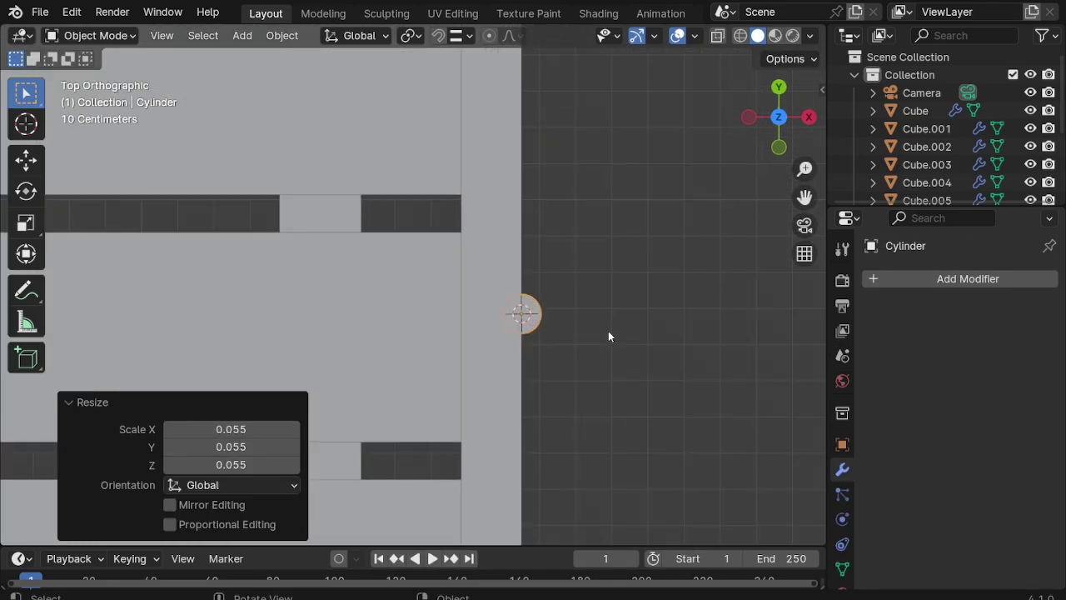
pyautogui.press('s')
pyautogui.click(575, 329)
pyautogui.scroll(2, 561, 317)
# Step: Shift the thin cylinder along X and shrink it slightly to center it on the platform edge
pyautogui.press('g')
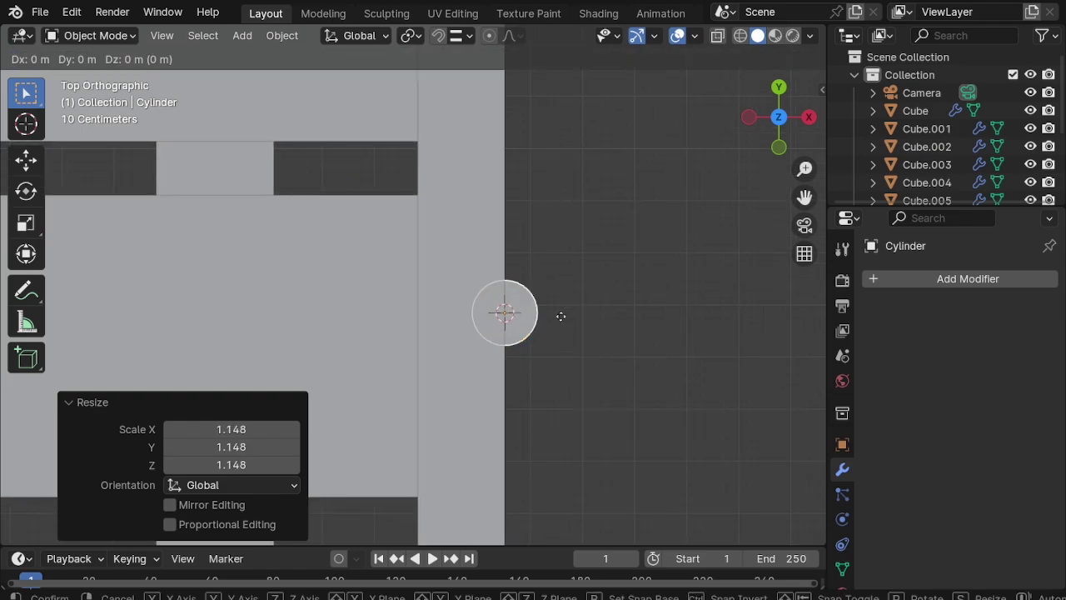
pyautogui.press('x')
pyautogui.click(523, 330)
pyautogui.press('s')
pyautogui.click(500, 315)
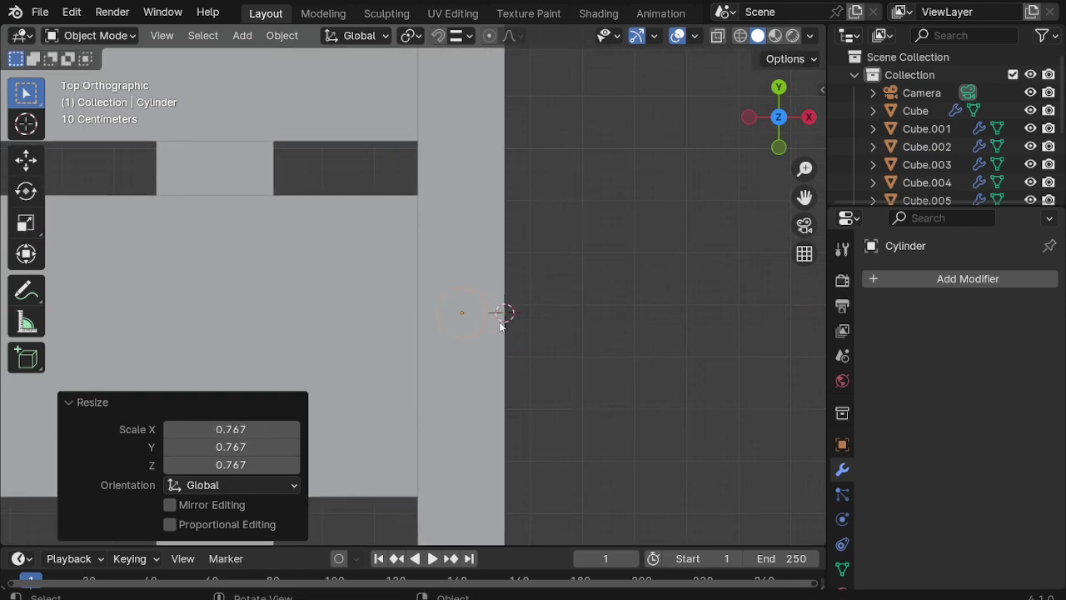
pyautogui.press('g')
pyautogui.press('x')
pyautogui.click(496, 320)
pyautogui.scroll(-5, 481, 306)
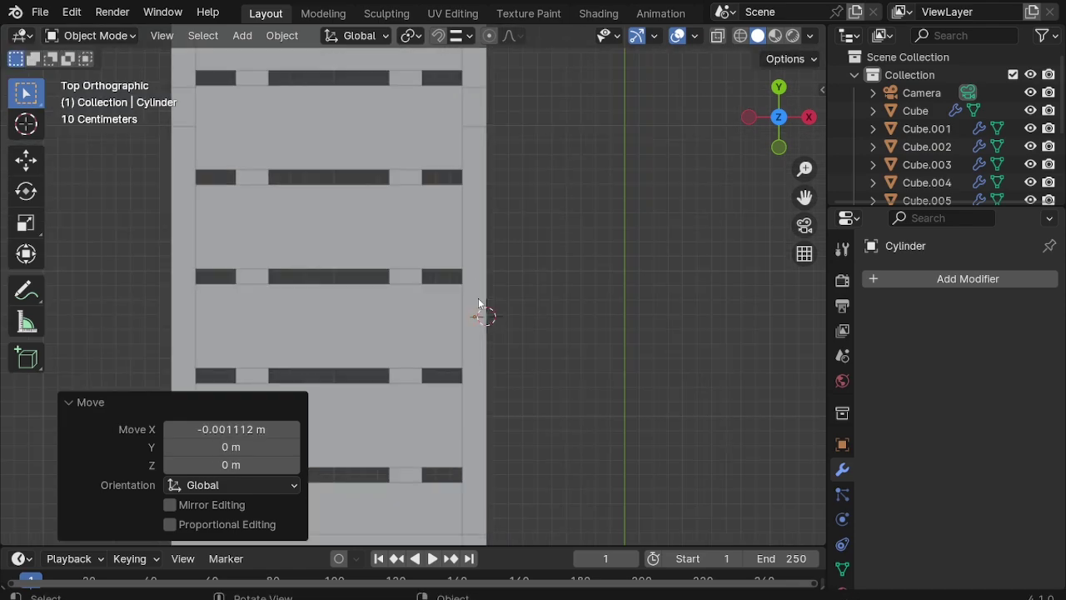
pyautogui.scroll(-1, 479, 304)
pyautogui.moveTo(474, 343)
pyautogui.mouseDown(button='middle')
pyautogui.moveTo(326, 239)
pyautogui.moveTo(407, 269)
pyautogui.moveTo(449, 421)
pyautogui.mouseUp(button='middle')
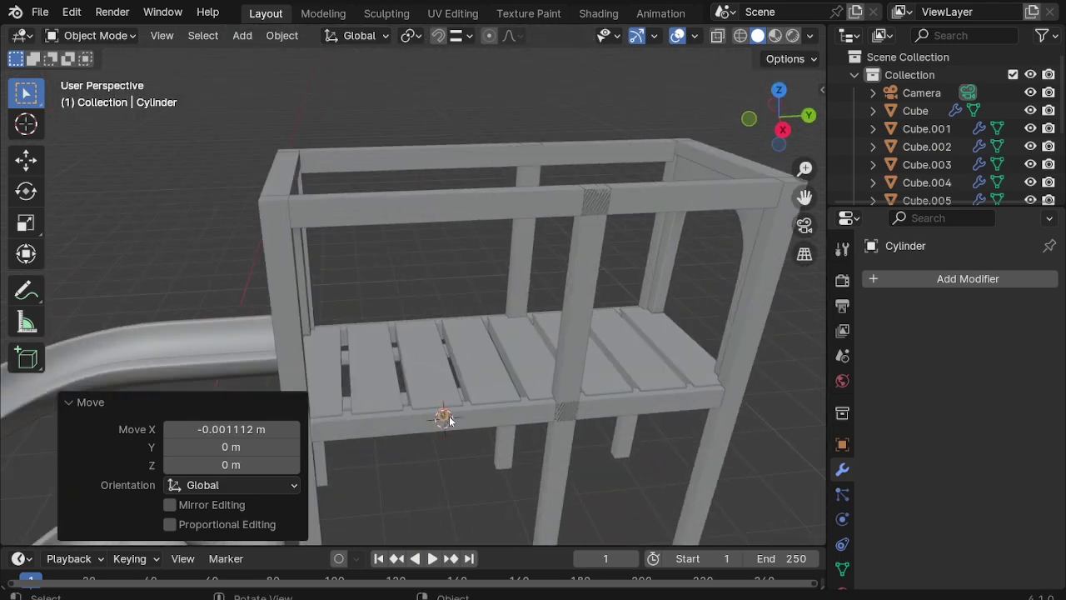
pyautogui.scroll(2, 450, 421)
# Step: Stretch the cylinder along Z to rail height and raise it to stand on the platform
pyautogui.press('s')
pyautogui.press('z')
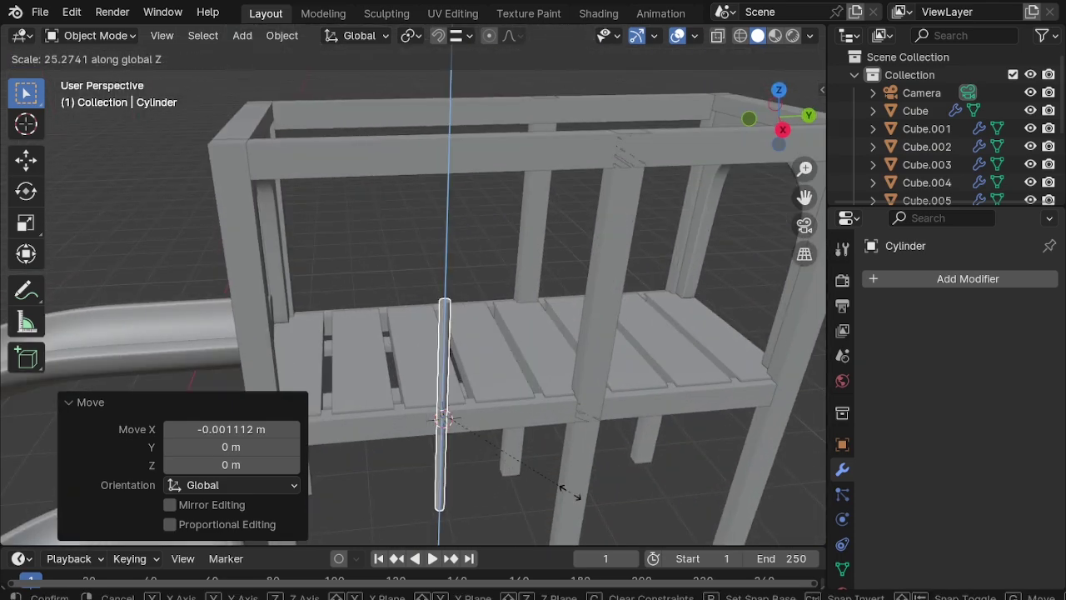
pyautogui.click(680, 503)
pyautogui.press('KP_3')
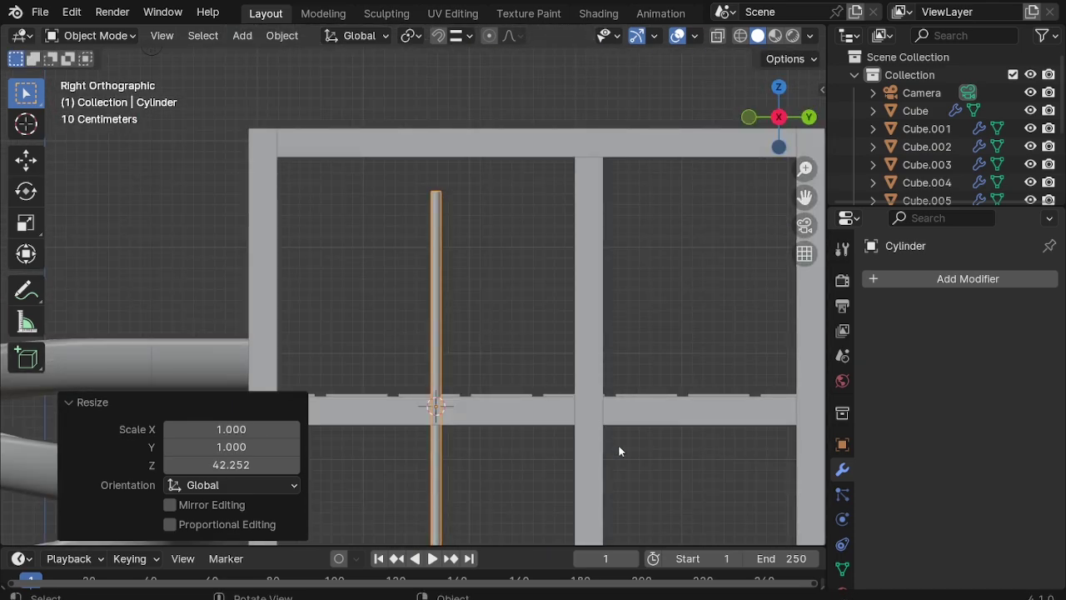
pyautogui.press('s')
pyautogui.press('z')
pyautogui.click(541, 419)
pyautogui.press('g')
pyautogui.press('z')
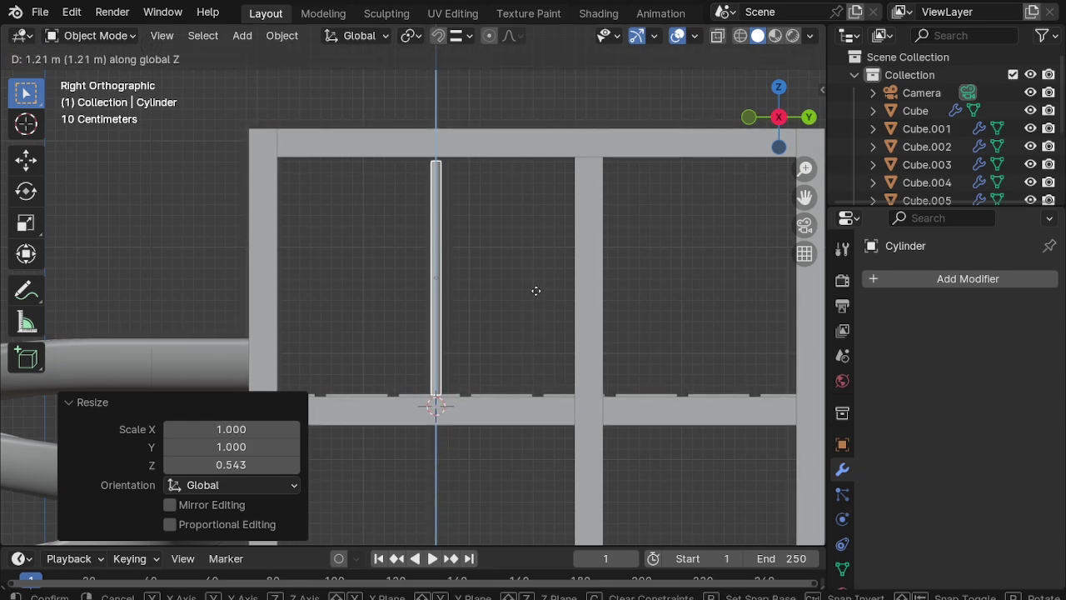
pyautogui.click(536, 290)
pyautogui.press('s')
pyautogui.press('z')
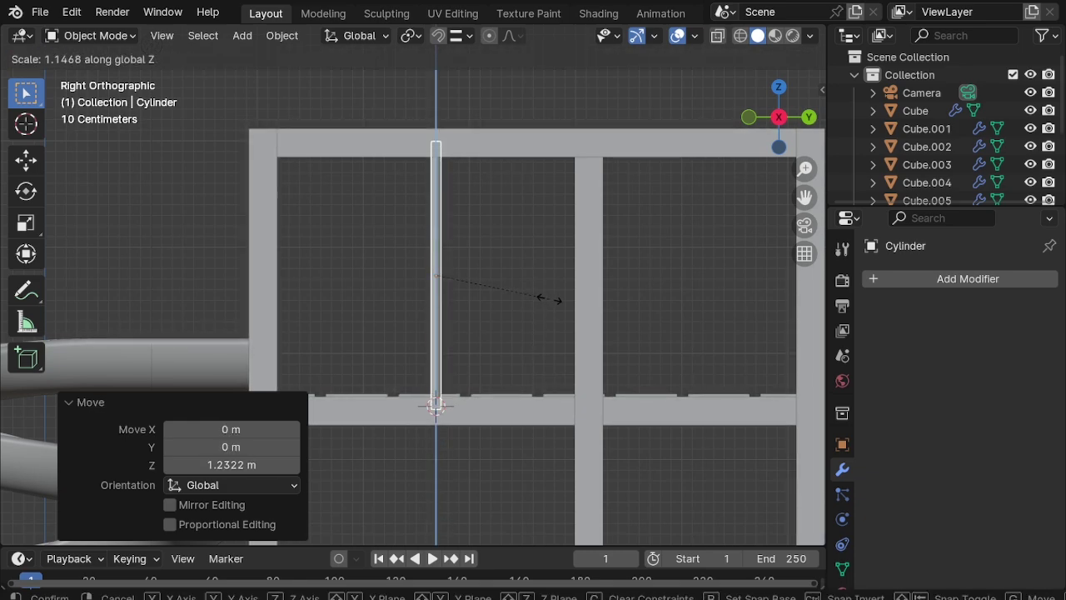
pyautogui.press('Escape')
pyautogui.click(531, 428)
# Step: Move the thin post -1.095 m along Y beside the left frame post
pyautogui.click(440, 305)
pyautogui.scroll(1, 439, 305)
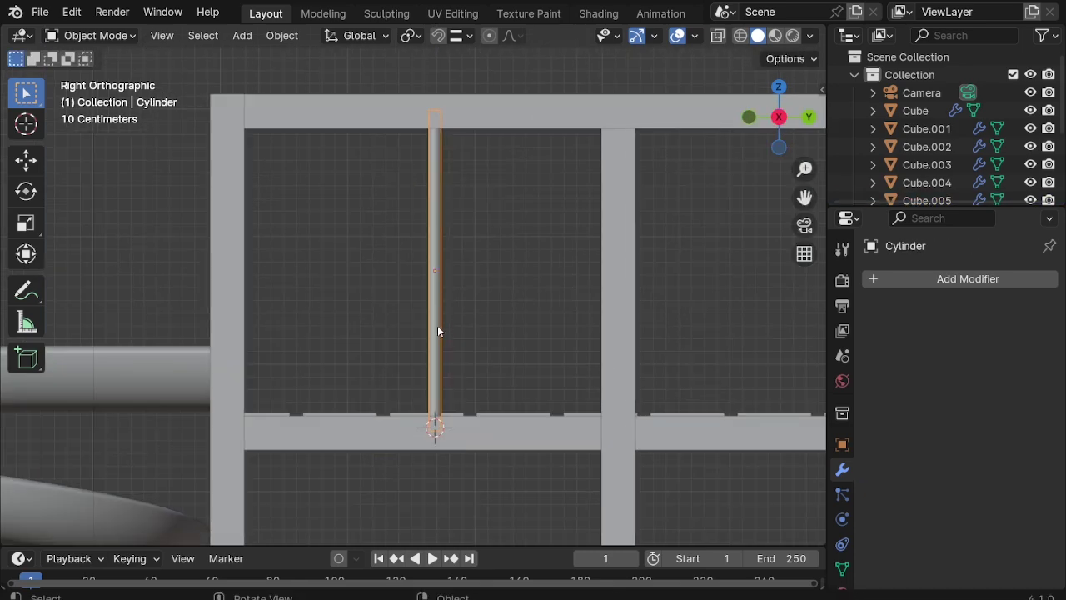
pyautogui.press('g')
pyautogui.press('y')
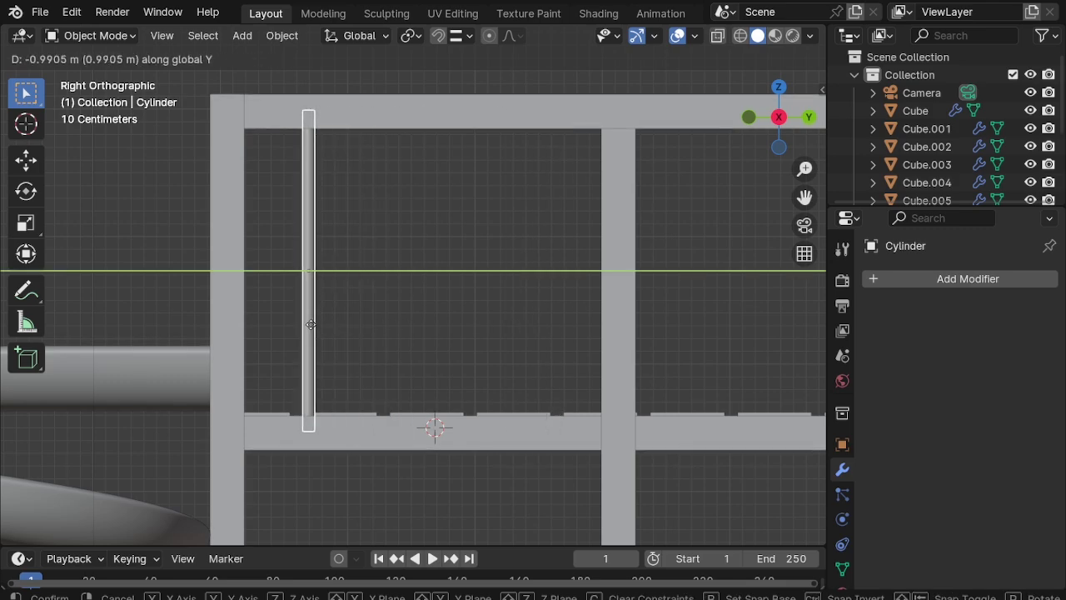
pyautogui.click(298, 323)
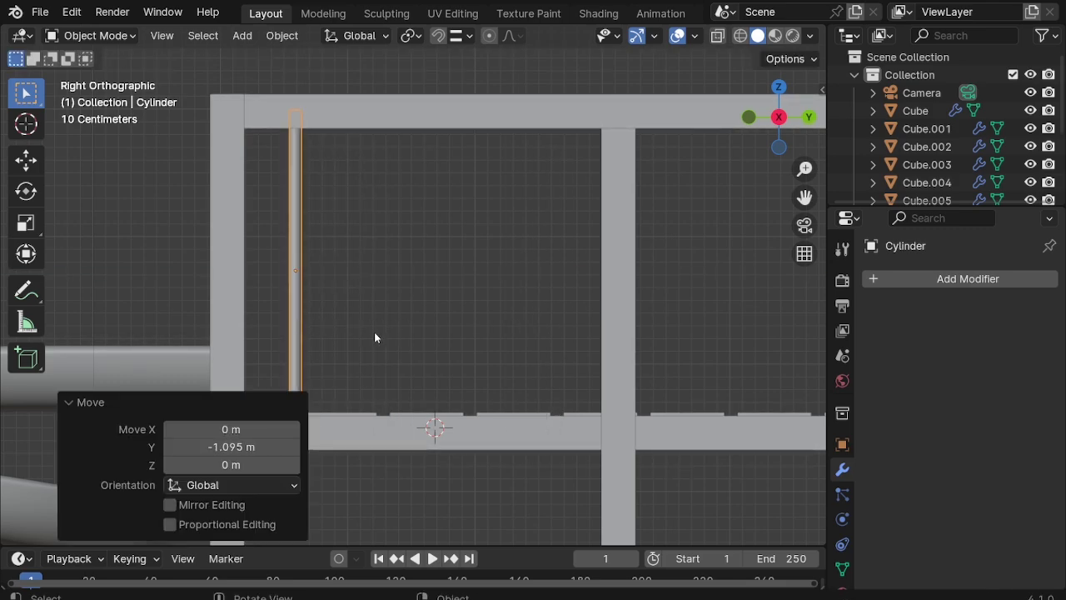
# Step: Add an Array modifier to the post with relative offset X 0 and Y 2
pyautogui.click(997, 283)
pyautogui.click(992, 280)
pyautogui.click(719, 332)
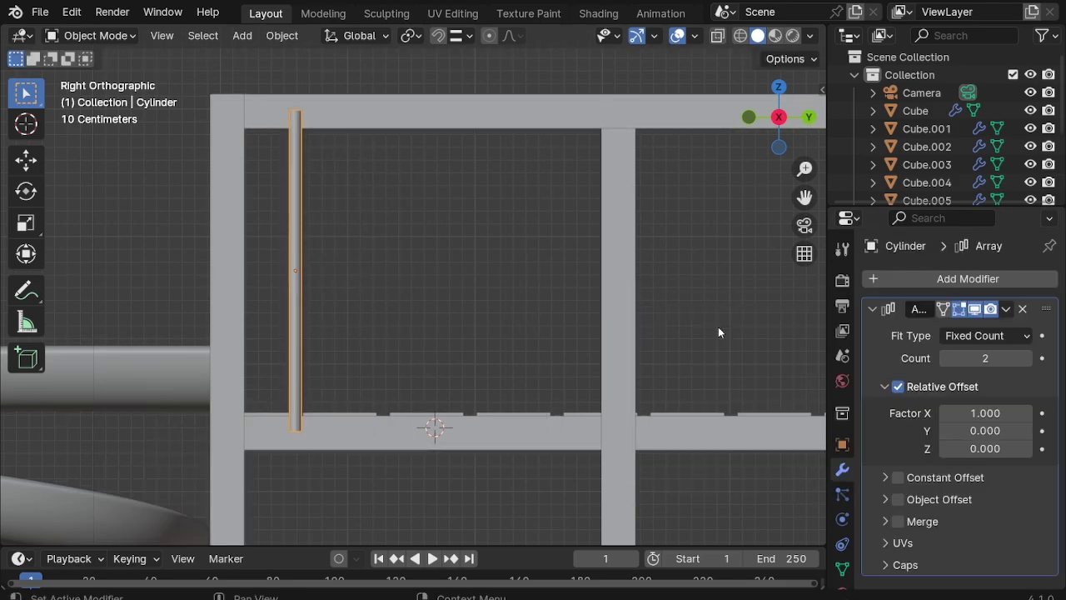
pyautogui.click(985, 414)
pyautogui.write('0')
pyautogui.press('Return')
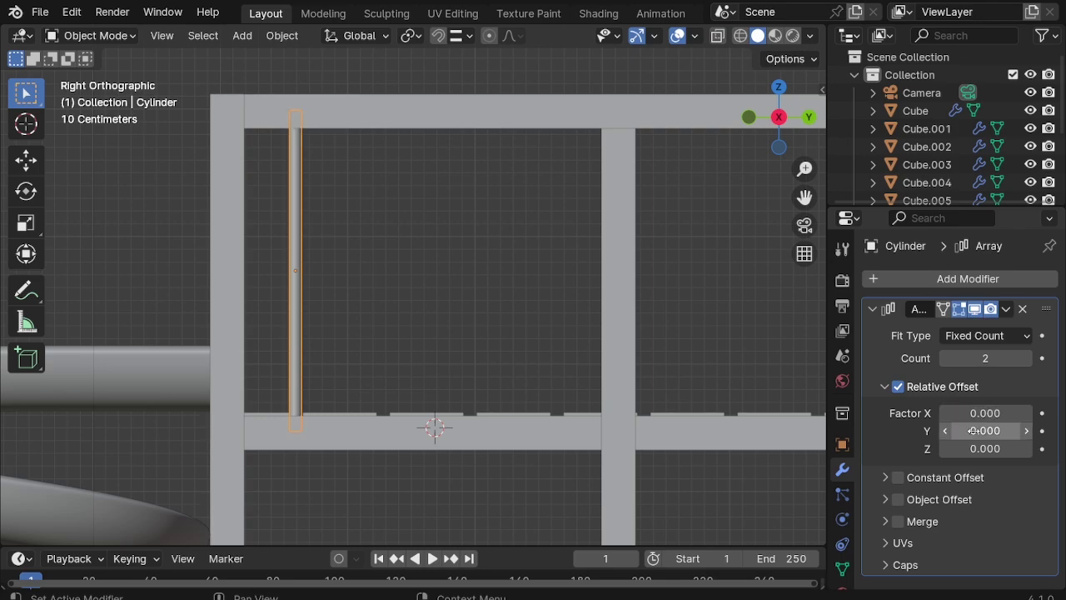
pyautogui.click(973, 431)
pyautogui.write('2')
pyautogui.press('Return')
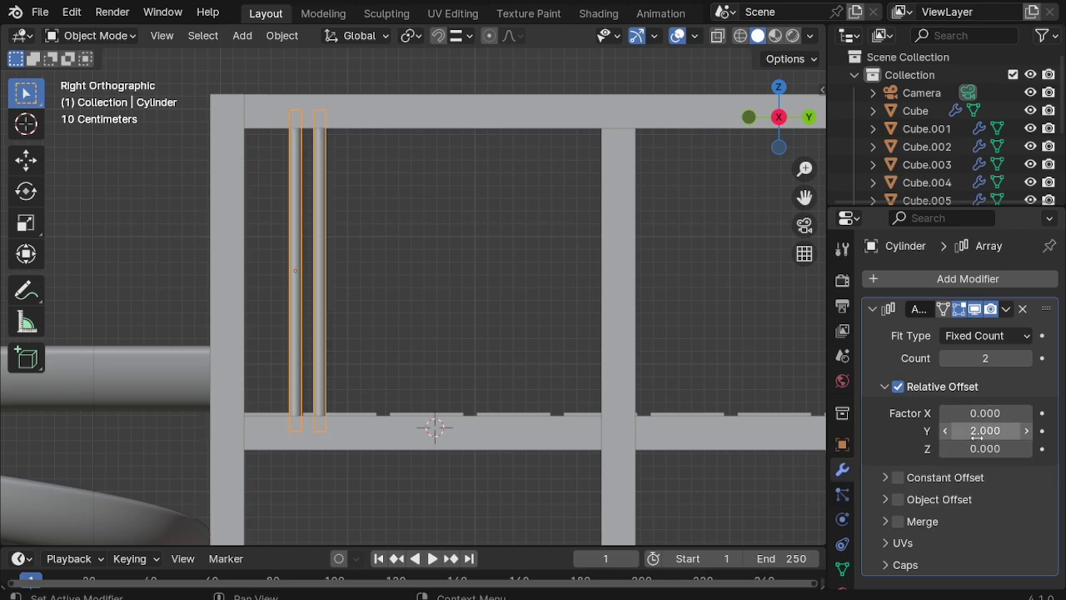
# Step: Set the array count to 3 with a Y offset factor of about 9.2
pyautogui.click(1027, 358)
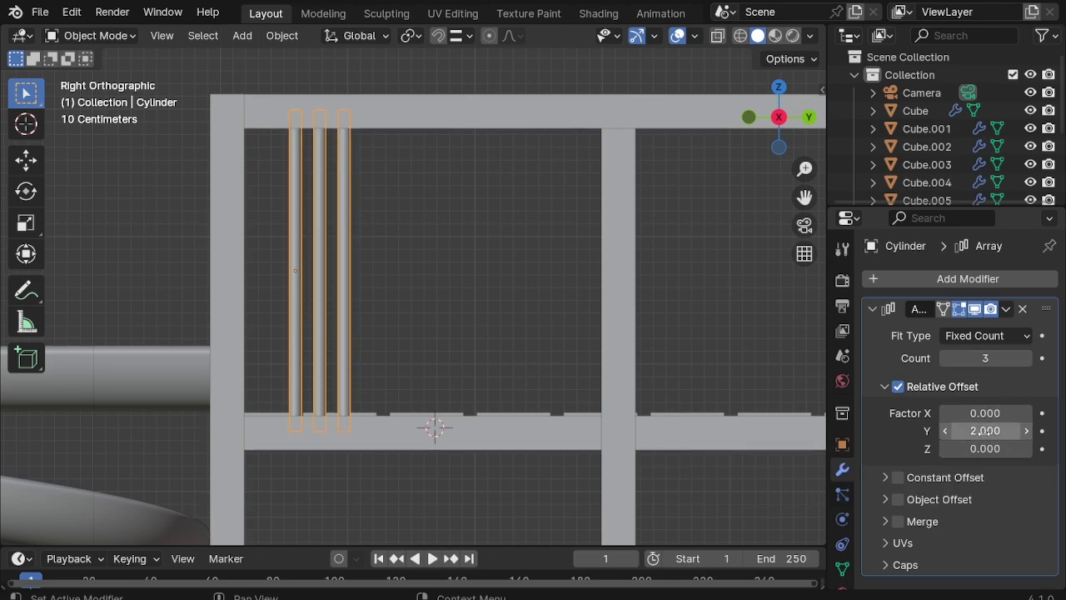
pyautogui.moveTo(985, 430); pyautogui.dragTo(1025, 431)
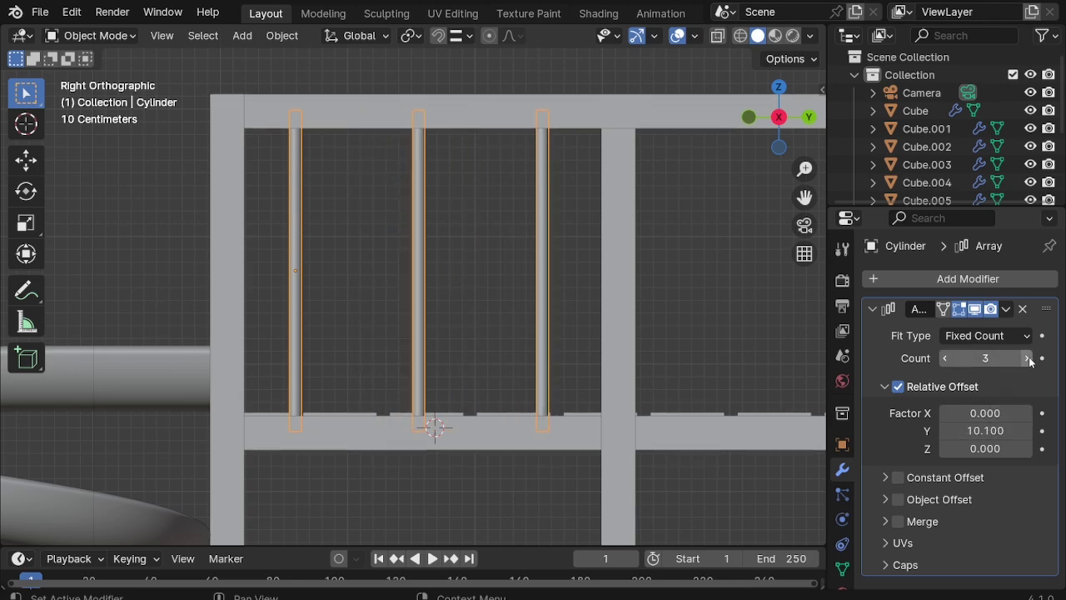
pyautogui.click(1030, 358)
pyautogui.moveTo(986, 430)
pyautogui.mouseDown()
pyautogui.moveTo(972, 431)
pyautogui.moveTo(982, 431)
pyautogui.mouseUp()
pyautogui.hotkey('ctrl', 'z')
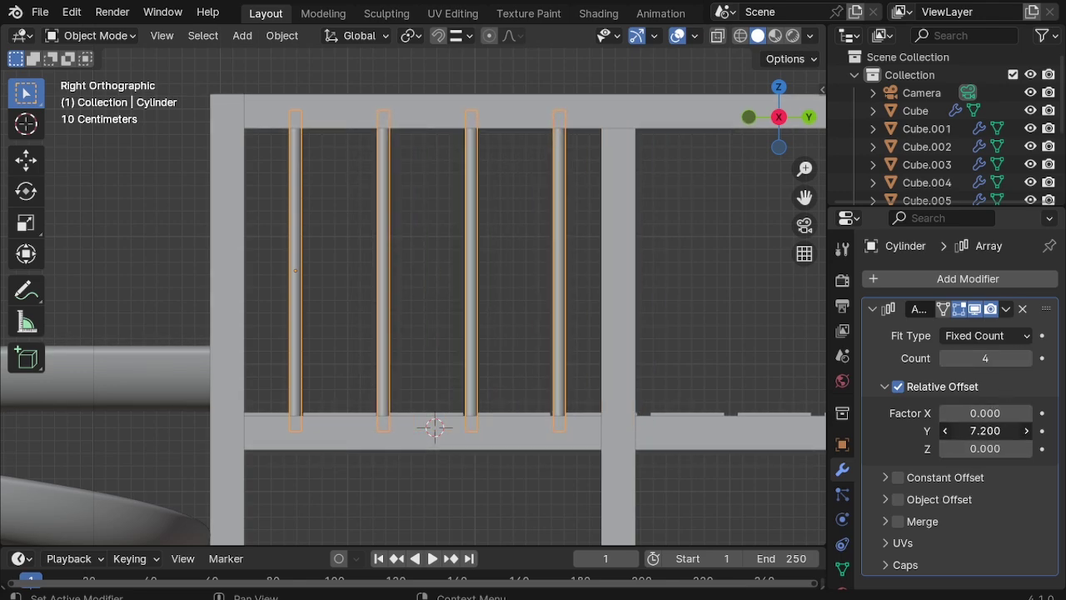
pyautogui.hotkey('ctrl', 'z')
pyautogui.moveTo(985, 431); pyautogui.dragTo(1025, 431)
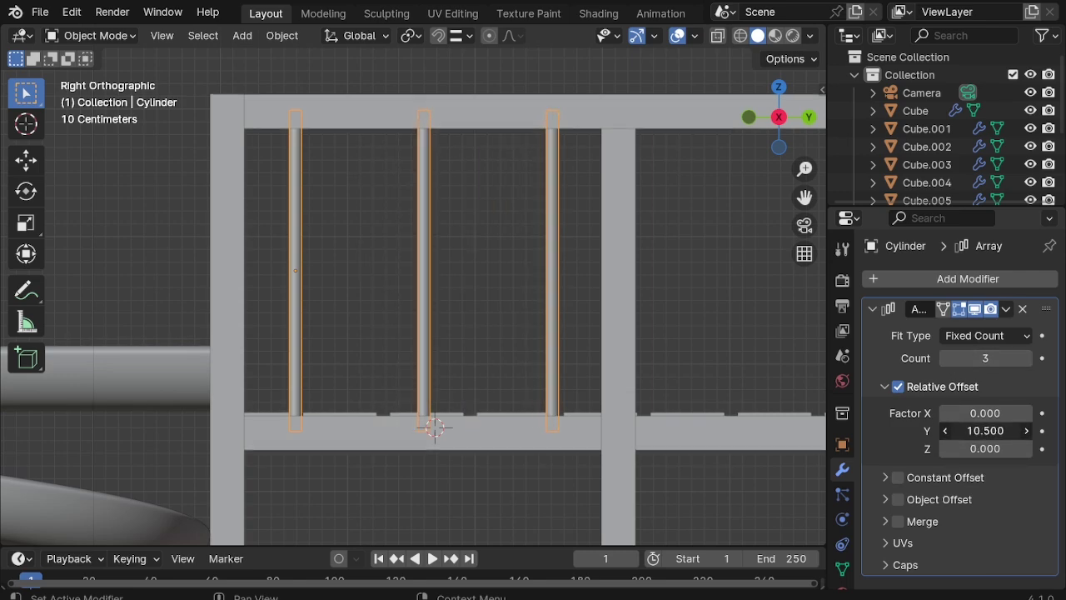
pyautogui.moveTo(986, 430); pyautogui.dragTo(986, 431)
# Step: Shift the poles slightly along Y and fine-tune their spacing
pyautogui.press('g')
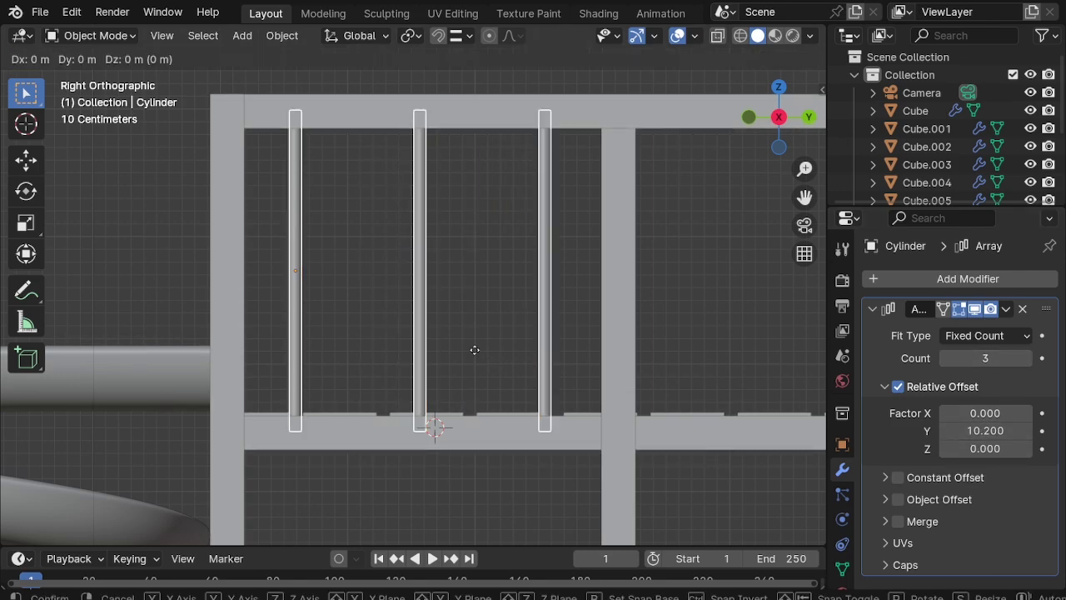
pyautogui.press('y')
pyautogui.click(494, 356)
pyautogui.moveTo(996, 429); pyautogui.dragTo(983, 428)
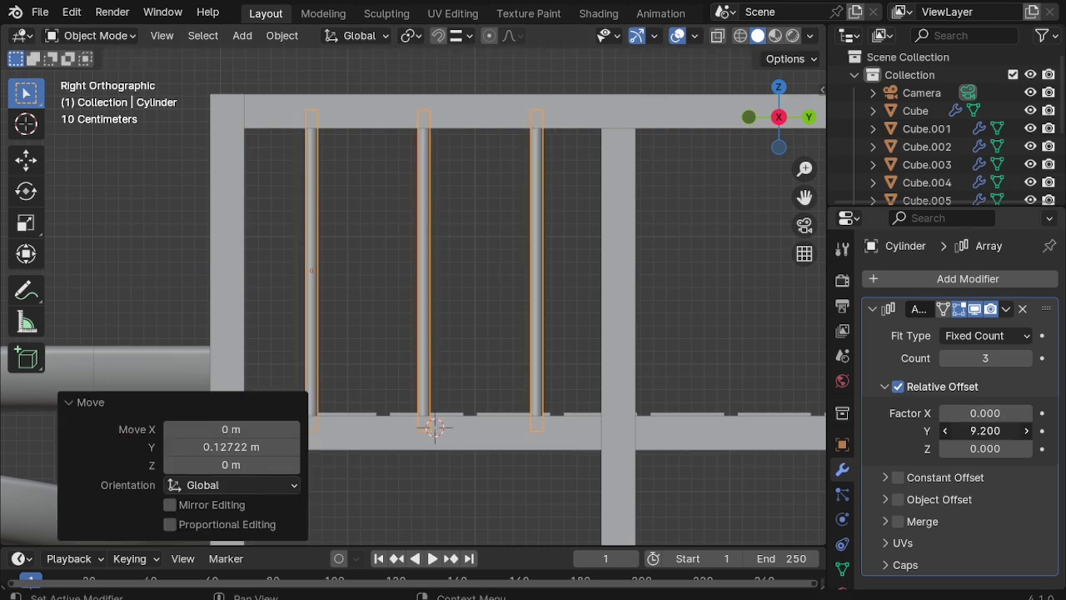
pyautogui.moveTo(777, 506); pyautogui.dragTo(573, 395, button='middle')
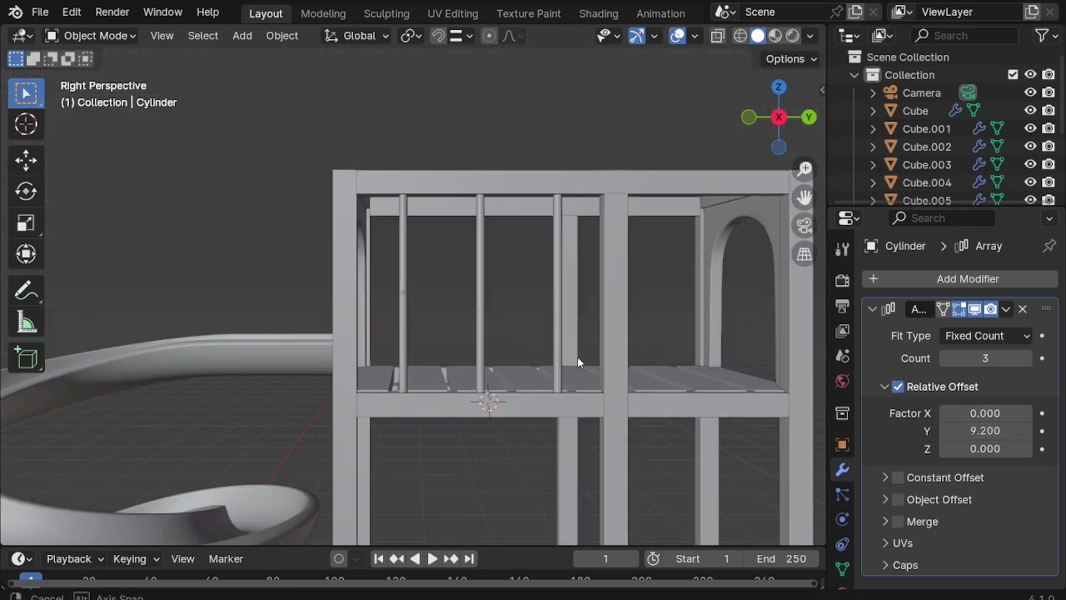
pyautogui.scroll(3, 533, 453)
# Step: Duplicate the pole array, flatten it to 0.247 in Z, and widen it 7.381 into drums
pyautogui.moveTo(518, 438); pyautogui.dragTo(309, 363, button='middle')
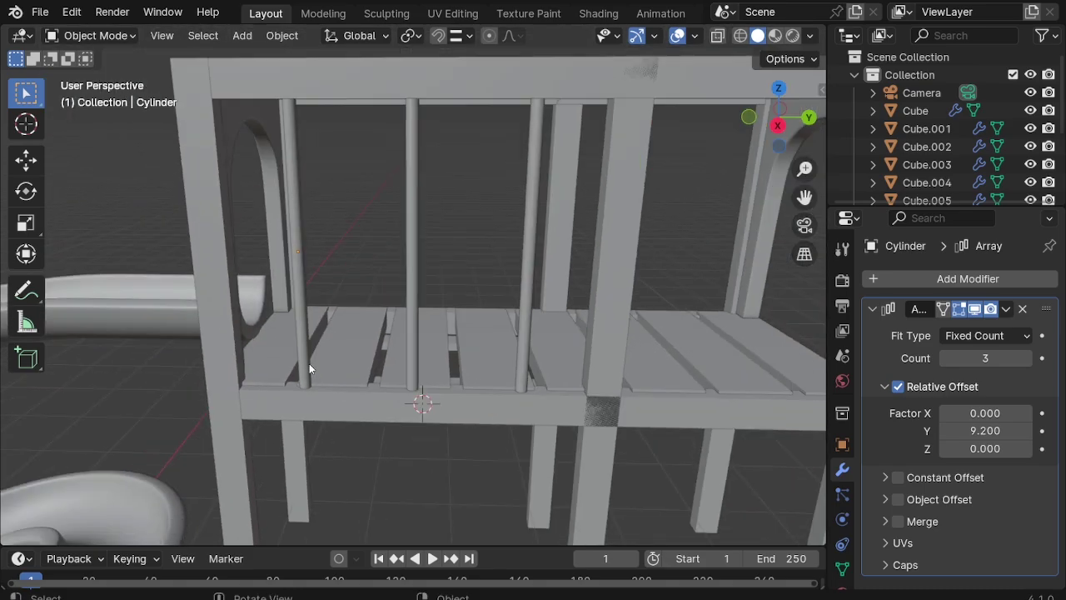
pyautogui.click(303, 369)
pyautogui.hotkey('shift', 'd')
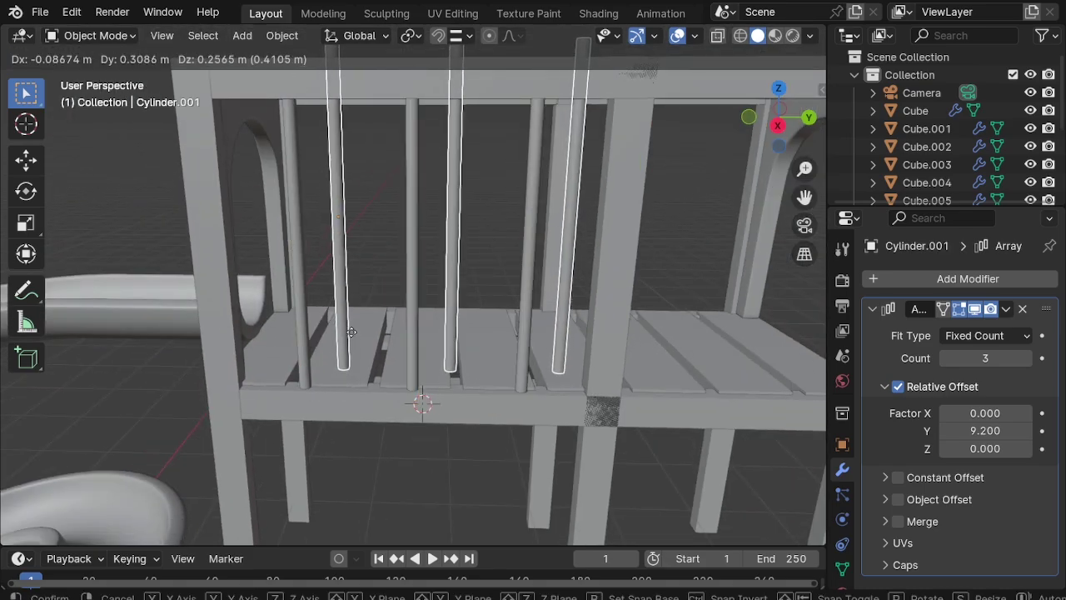
pyautogui.rightClick(351, 369)
pyautogui.press('s')
pyautogui.press('z')
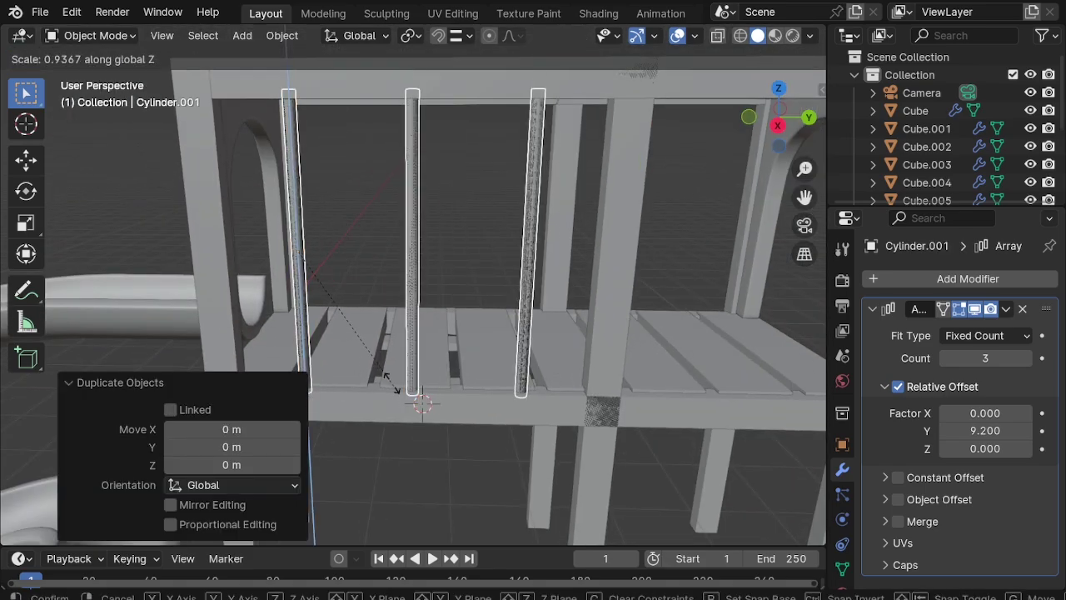
pyautogui.click(340, 262)
pyautogui.press('s')
pyautogui.hotkey('shift', 'z')
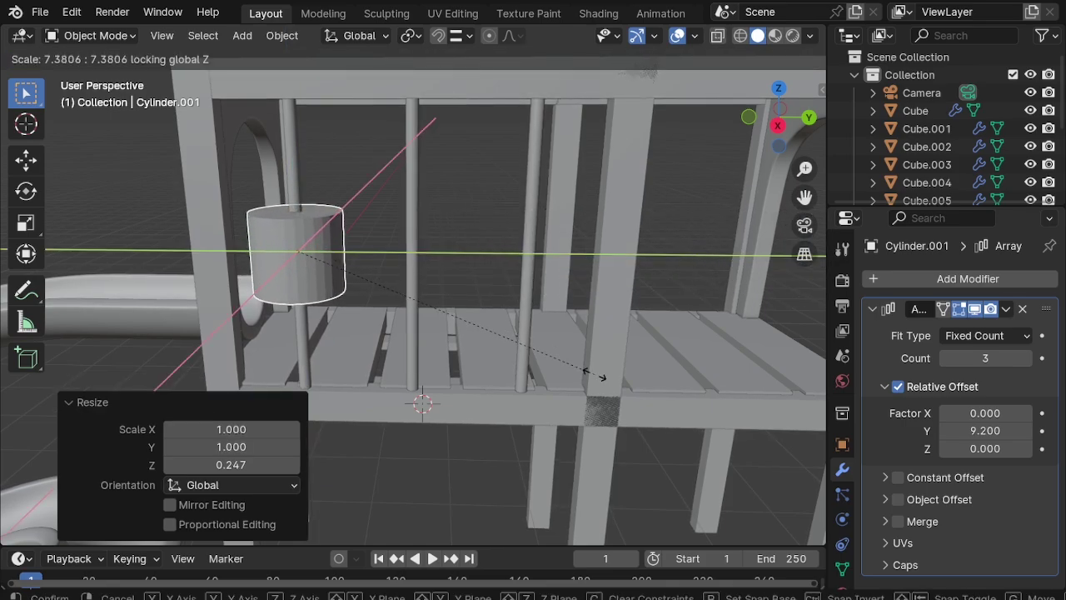
pyautogui.click(594, 375)
# Step: Set the drum array's Y offset to 1.25 and lower the drums 0.685 m to the deck
pyautogui.press('KP_3')
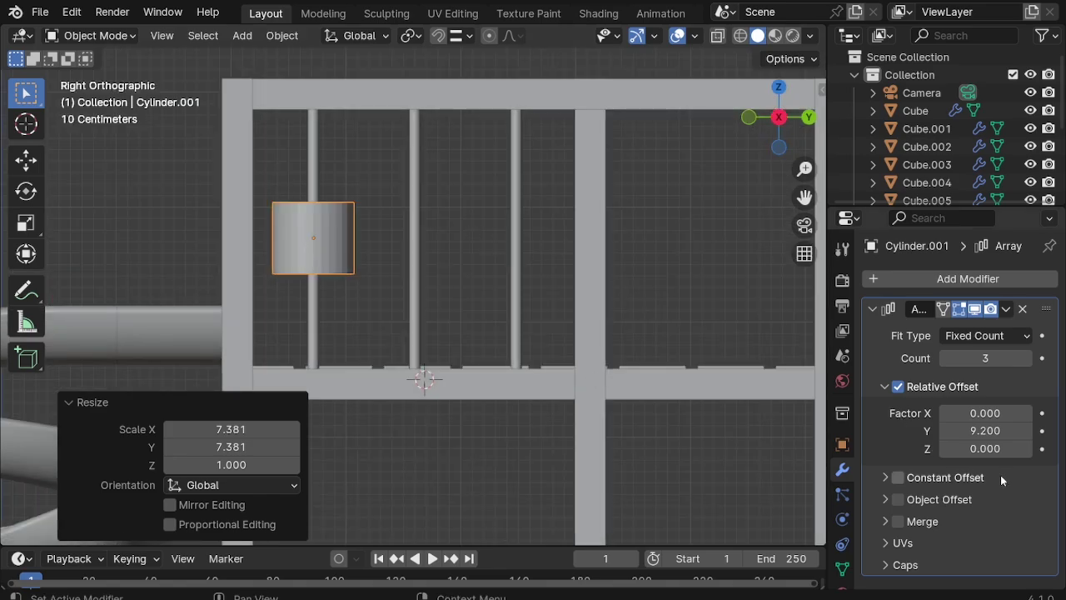
pyautogui.moveTo(986, 431); pyautogui.dragTo(946, 431)
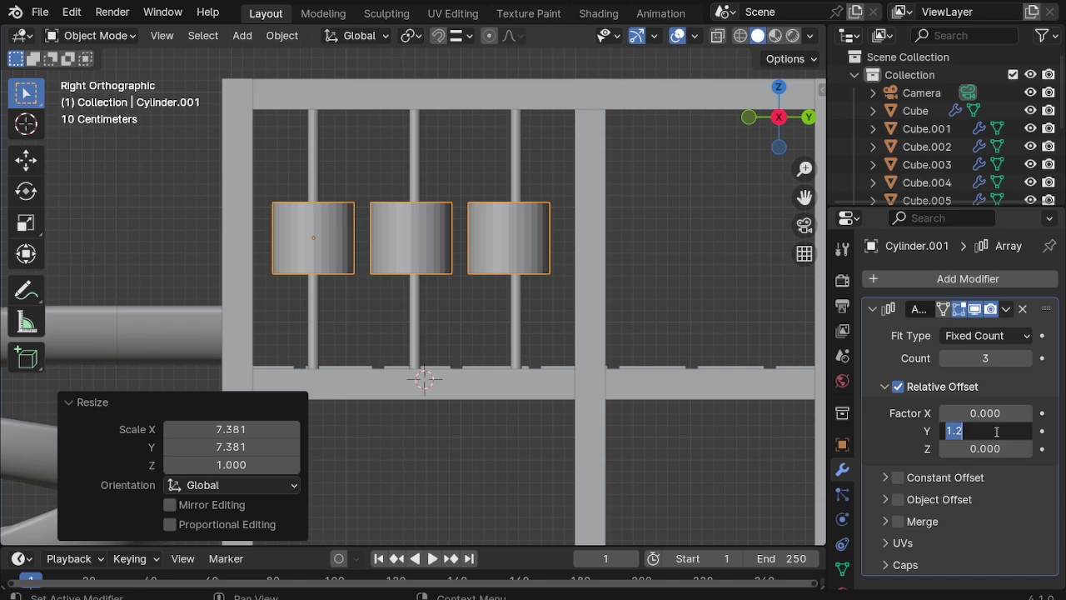
pyautogui.press('Return')
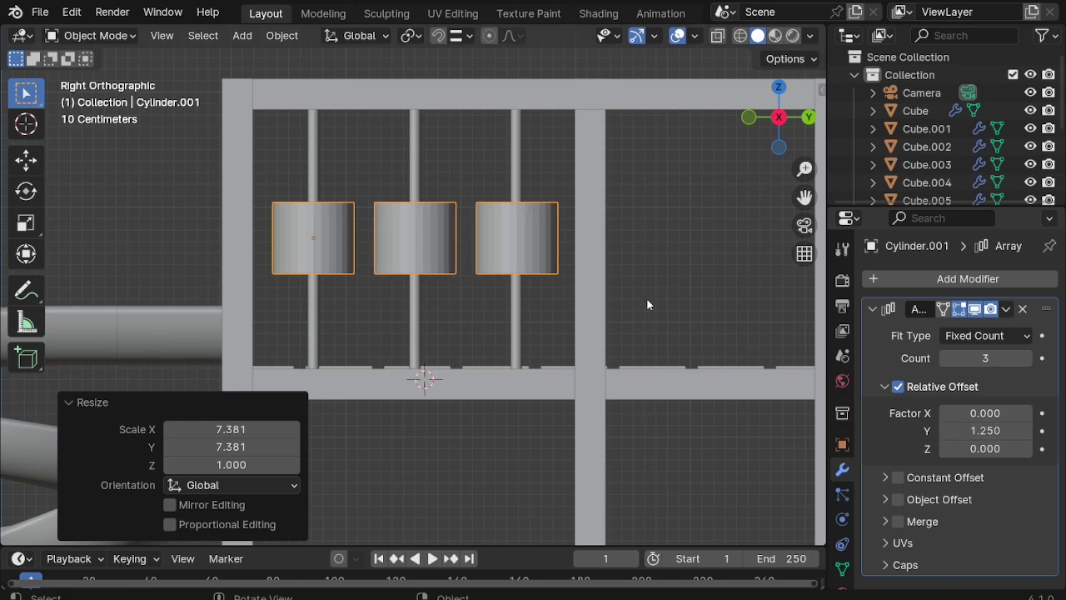
pyautogui.press('g')
pyautogui.press('z')
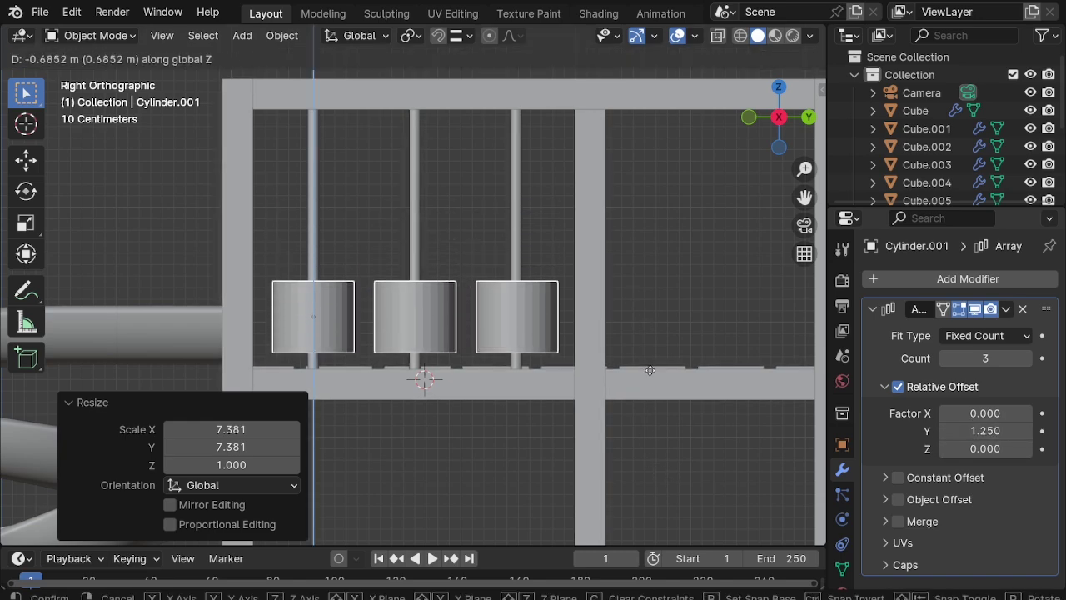
pyautogui.click(650, 369)
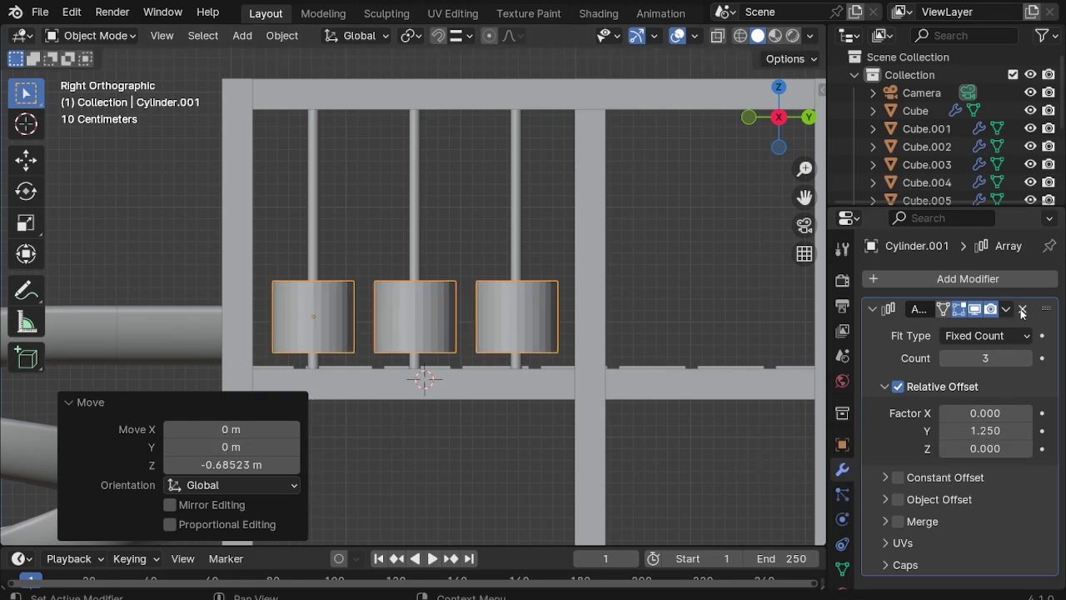
# Step: Add a second Array modifier to the drums, undoing a stray modifier pick
pyautogui.click(972, 280)
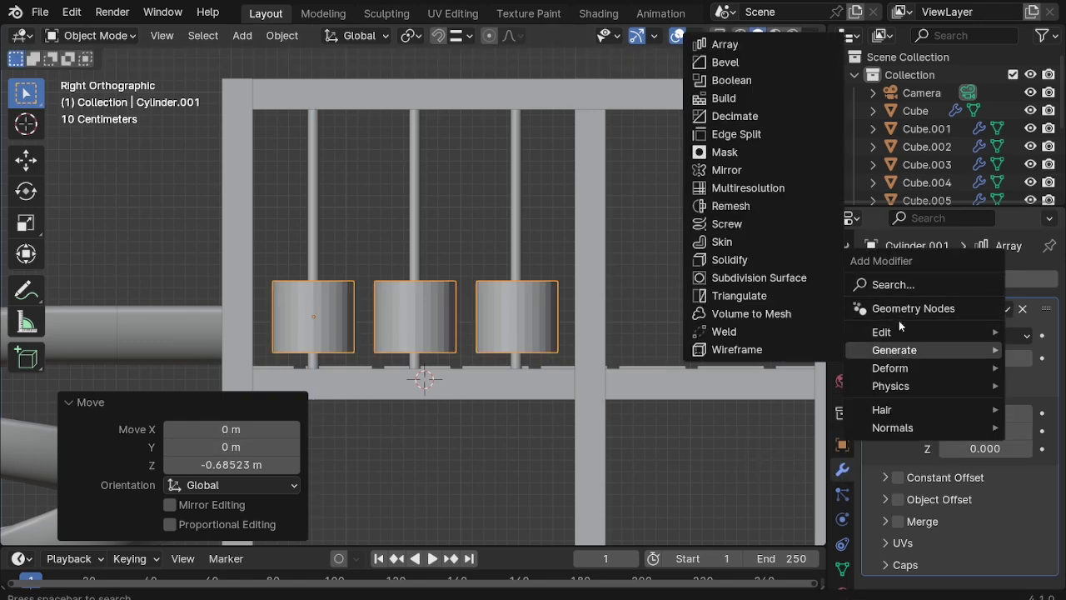
pyautogui.click(895, 285)
pyautogui.press('Down')
pyautogui.press('Return')
pyautogui.hotkey('ctrl', 'z')
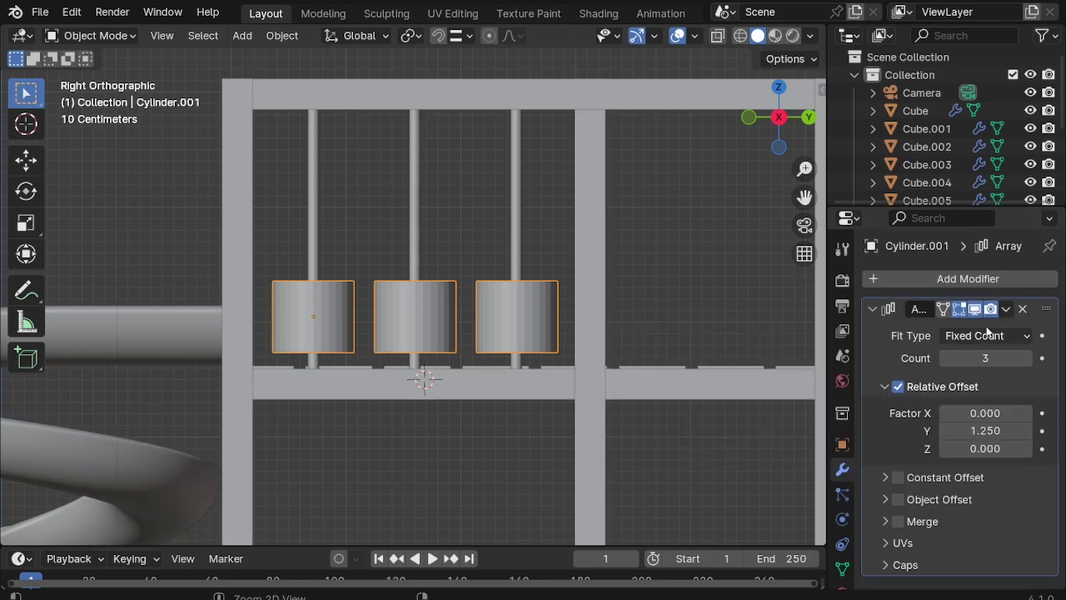
pyautogui.click(1000, 280)
pyautogui.click(723, 335)
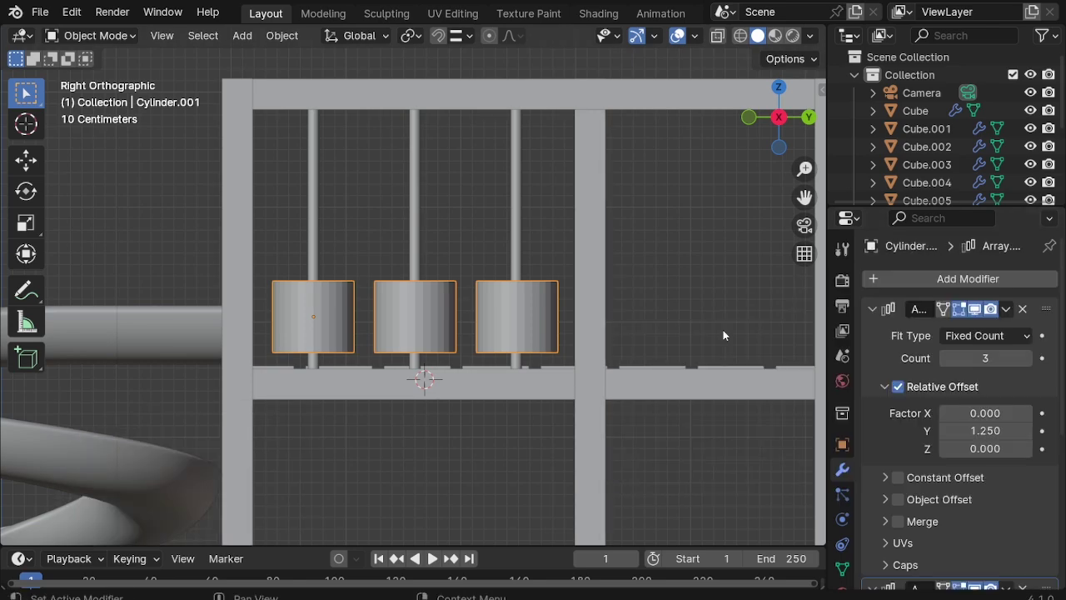
pyautogui.scroll(-5, 998, 378)
pyautogui.scroll(-2, 918, 402)
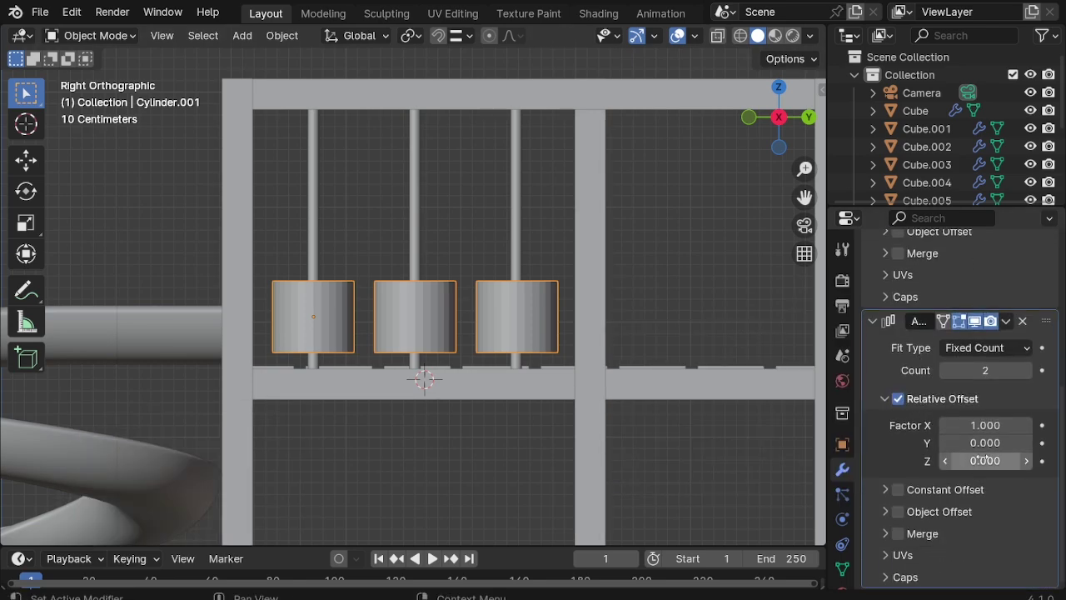
# Step: Stack three drums upward per rod with X offset 0 and Z offset just over 1
pyautogui.click(982, 424)
pyautogui.write('0')
pyautogui.press('Return')
pyautogui.click(986, 461)
pyautogui.write('1')
pyautogui.press('Return')
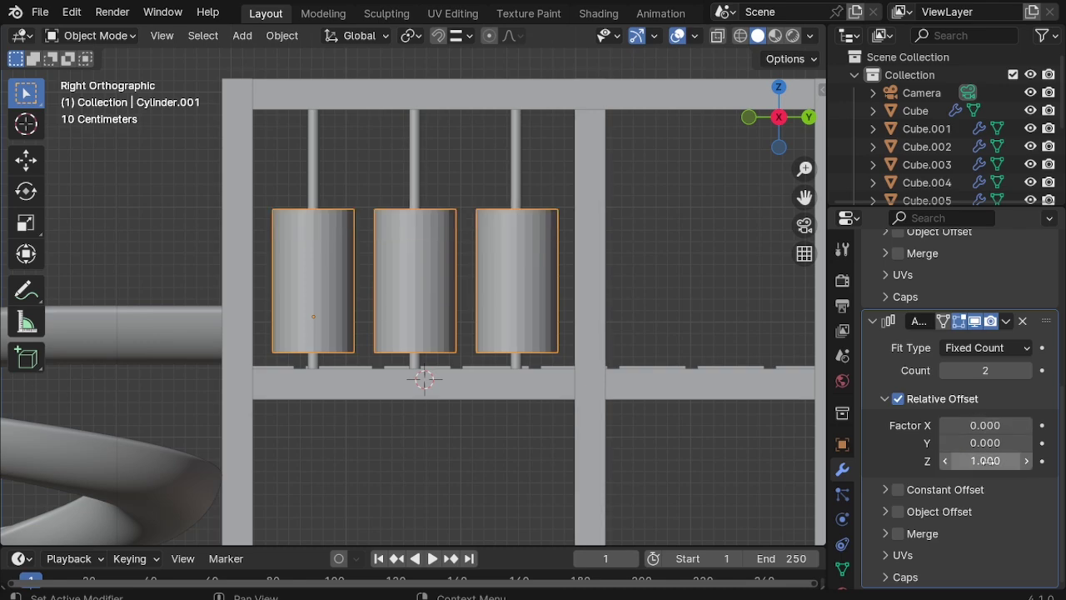
pyautogui.moveTo(985, 461); pyautogui.dragTo(996, 461)
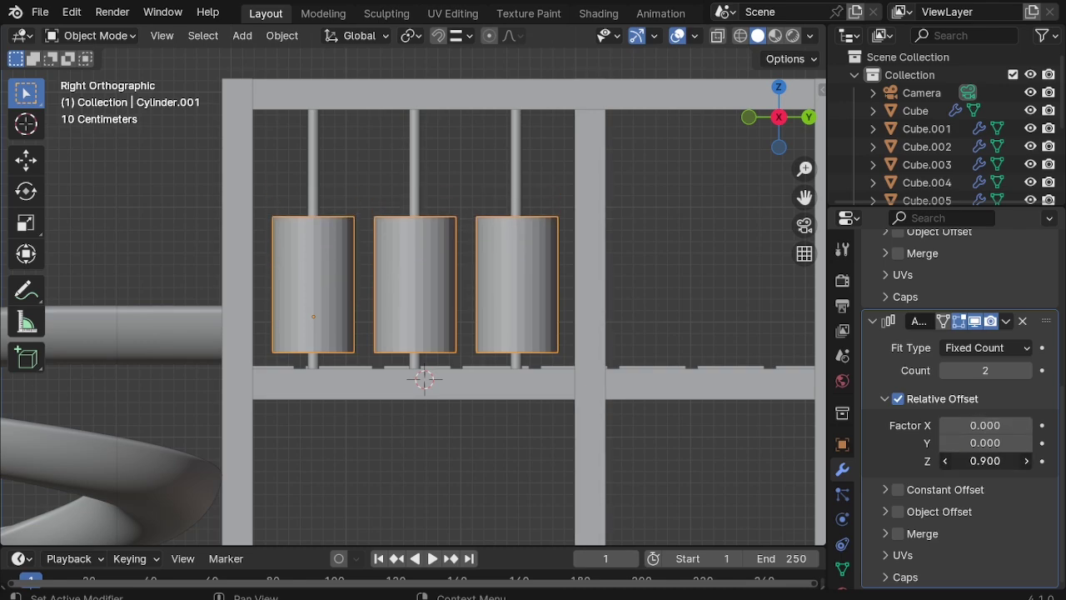
pyautogui.click(1027, 370)
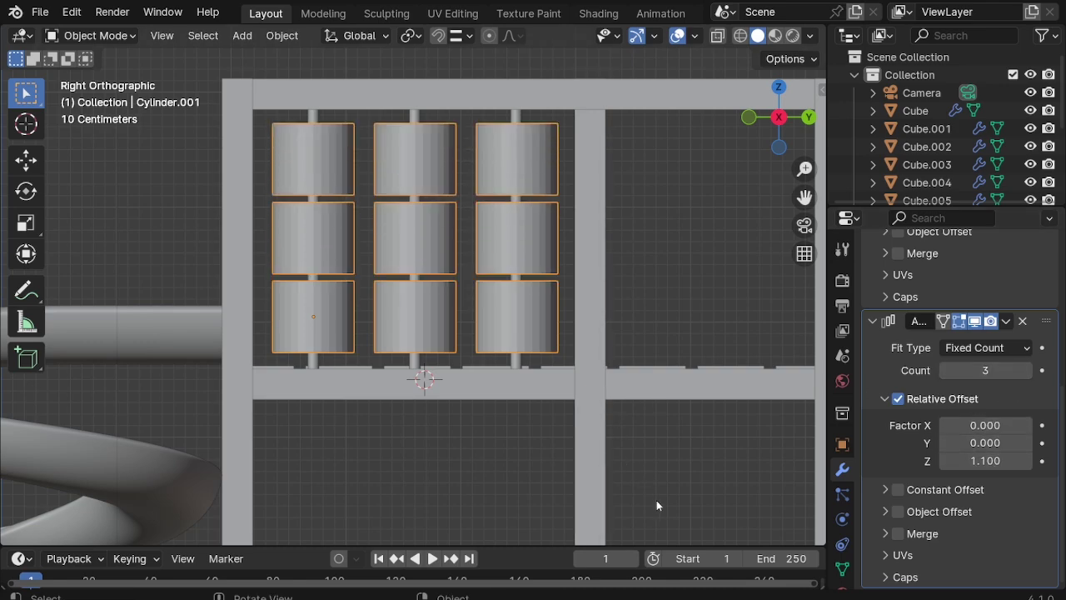
# Step: Shrink the drums to 0.902 scale in the side view
pyautogui.moveTo(657, 500); pyautogui.dragTo(337, 276, button='middle')
pyautogui.press('KP_3')
pyautogui.scroll(3, 501, 349)
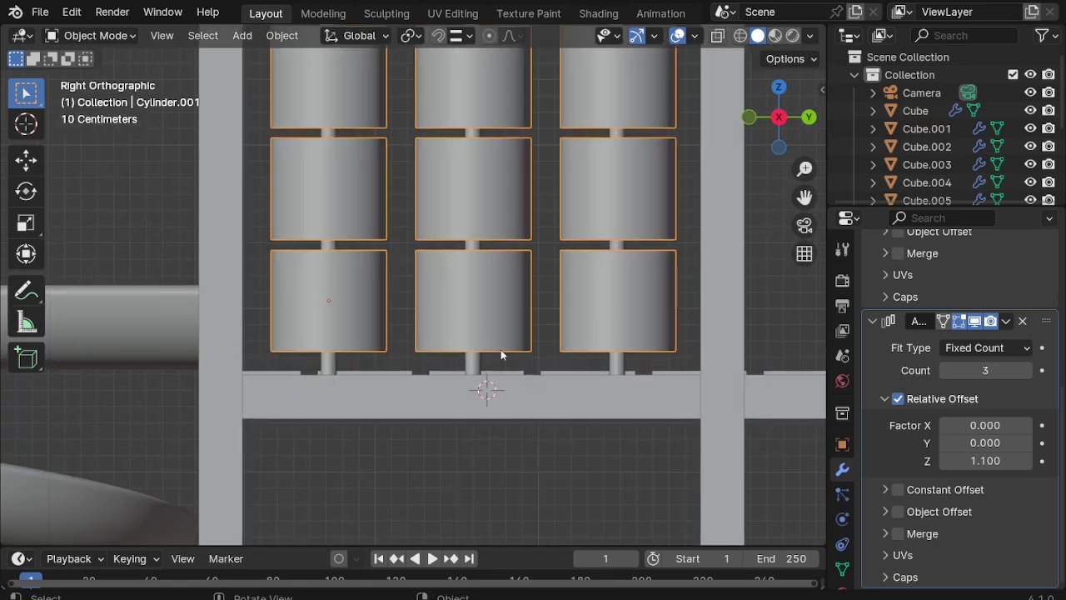
pyautogui.scroll(-1, 583, 439)
pyautogui.press('s')
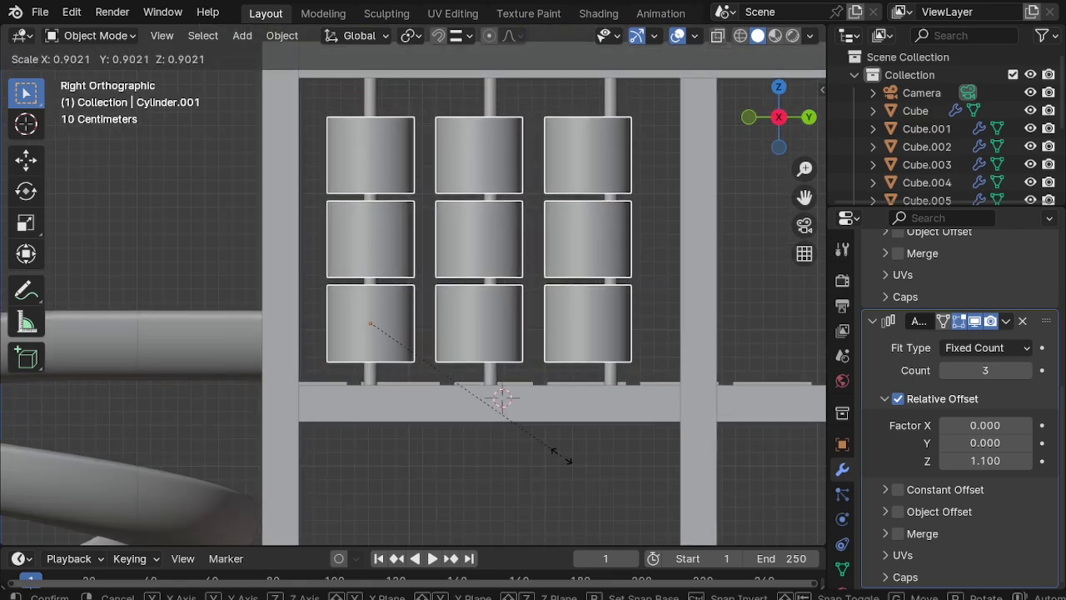
pyautogui.click(568, 460)
pyautogui.scroll(5, 984, 442)
pyautogui.scroll(2, 984, 442)
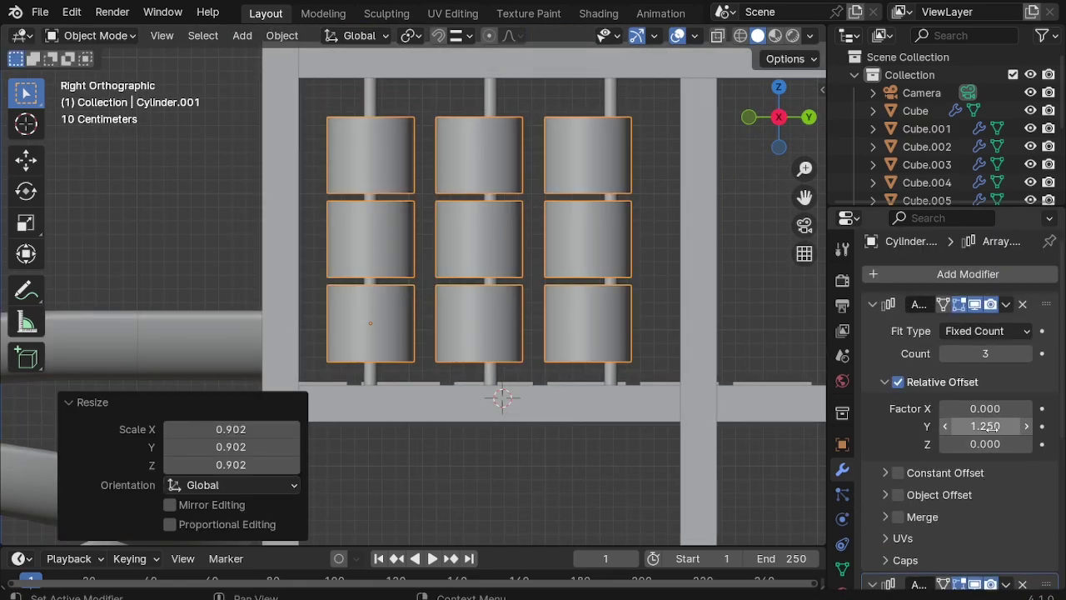
# Step: Adjust the first array's Y offset, trying 1.38 and settling on 1.4
pyautogui.moveTo(985, 427)
pyautogui.mouseDown()
pyautogui.moveTo(1008, 427)
pyautogui.moveTo(991, 426)
pyautogui.mouseUp()
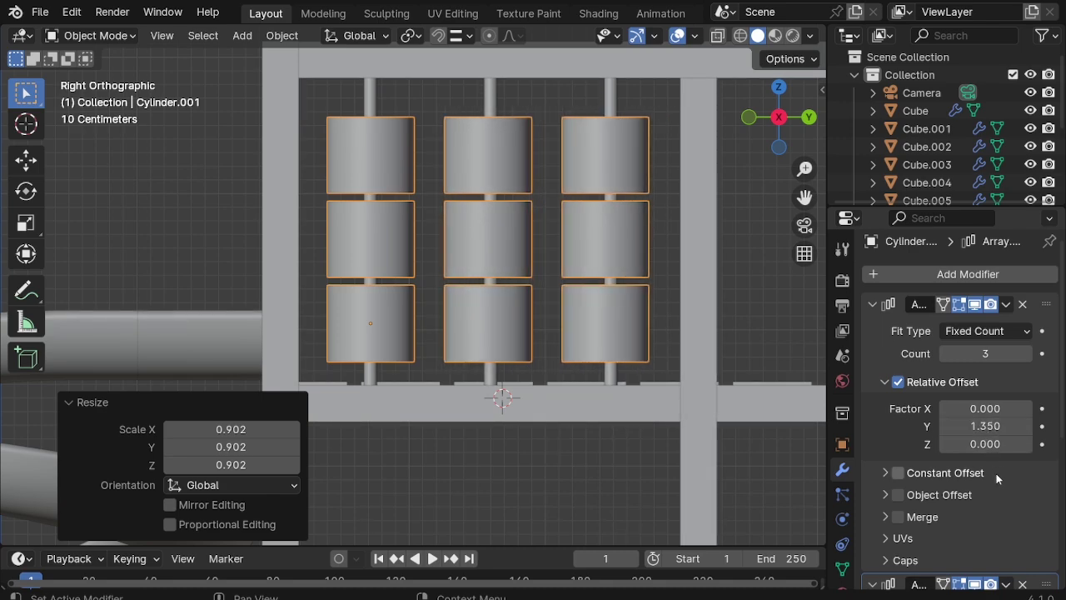
pyautogui.click(993, 426)
pyautogui.write('1.')
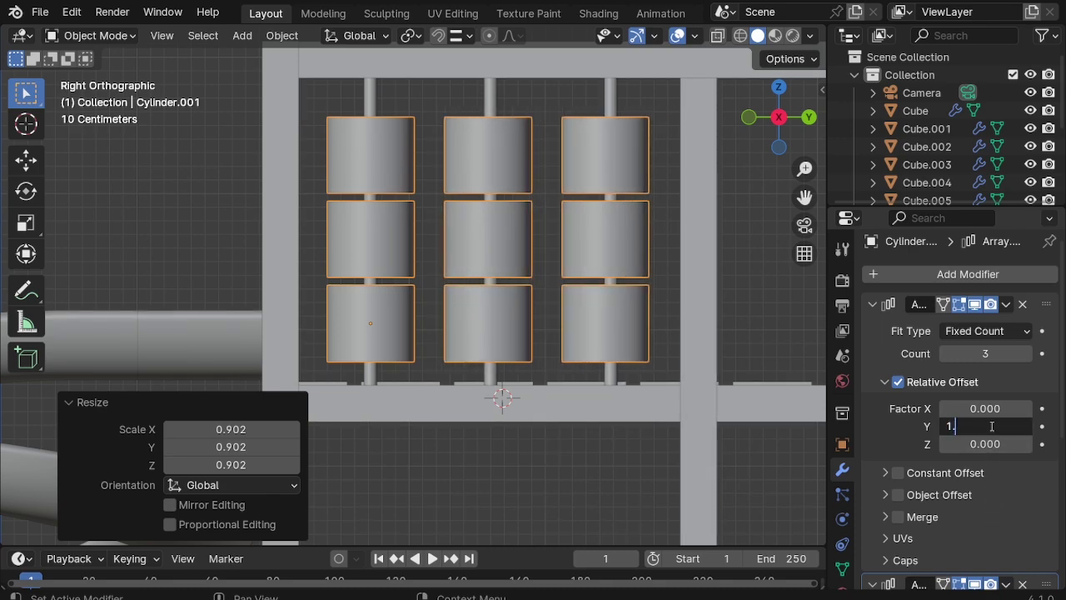
pyautogui.write('4')
pyautogui.press('Return')
pyautogui.click(547, 492)
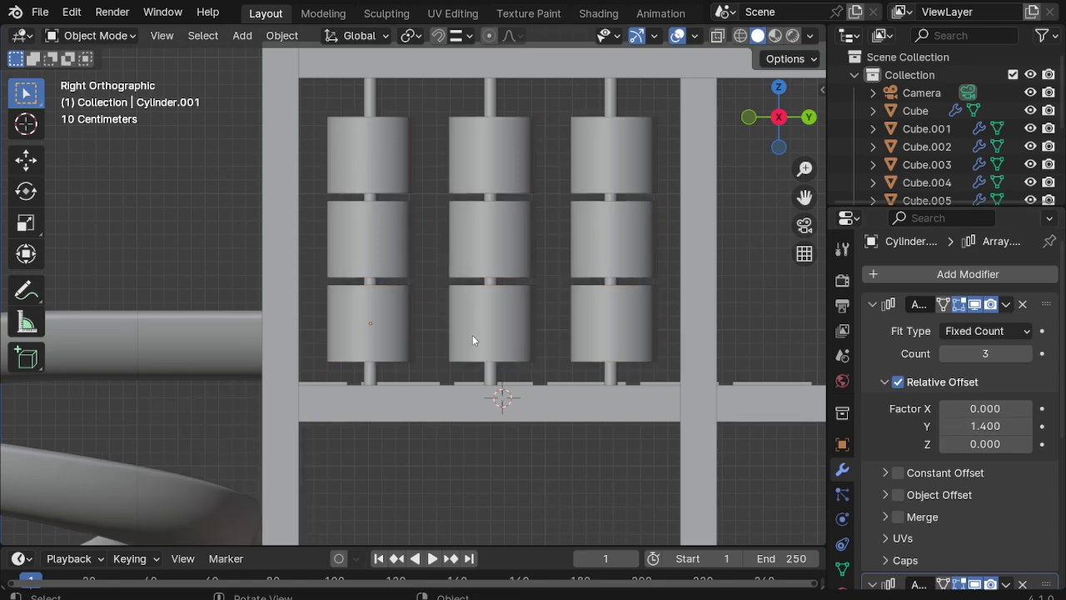
pyautogui.click(983, 426)
pyautogui.write('1.38')
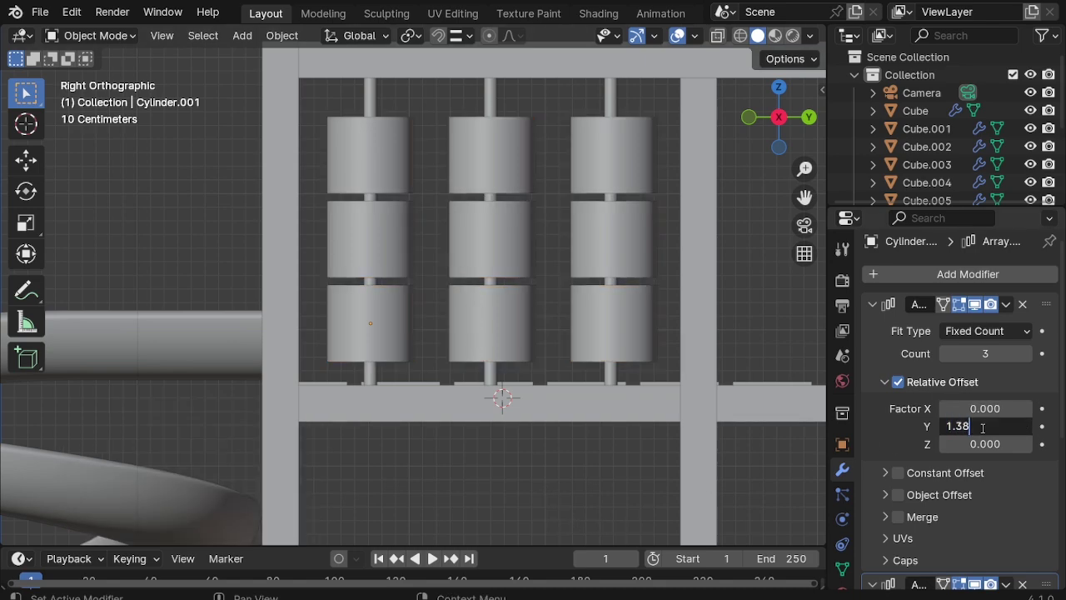
pyautogui.press('Return')
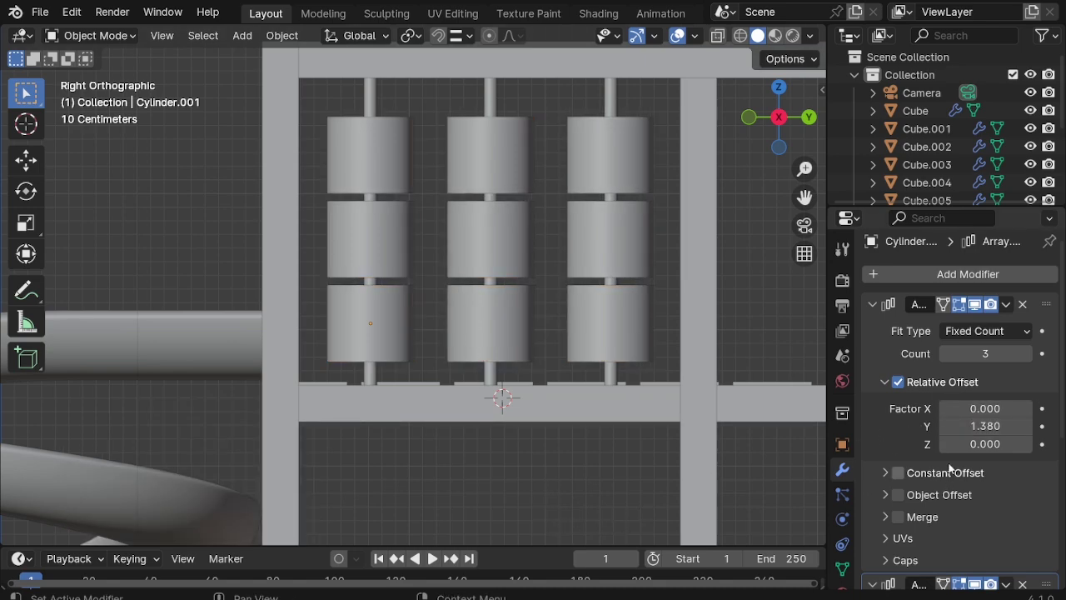
pyautogui.click(987, 426)
pyautogui.write('1.400')
pyautogui.press('Return')
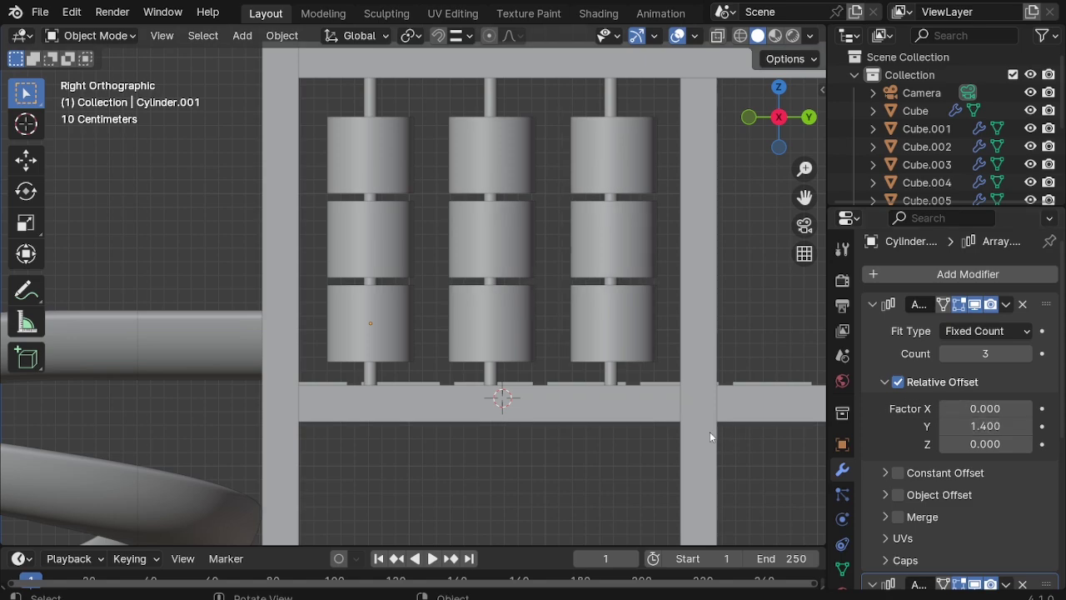
# Step: Add a new cube and lower it along Z to sit under the platform
pyautogui.scroll(-3, 529, 451)
pyautogui.moveTo(529, 451); pyautogui.dragTo(598, 347, button='middle')
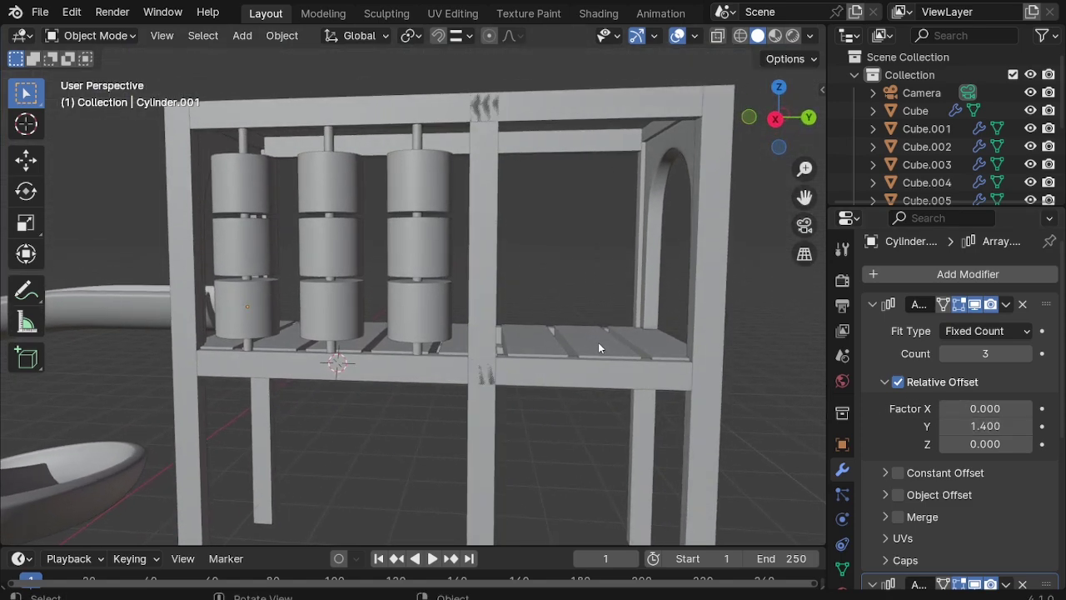
pyautogui.scroll(-4, 598, 348)
pyautogui.moveTo(456, 401); pyautogui.dragTo(493, 437, button='middle')
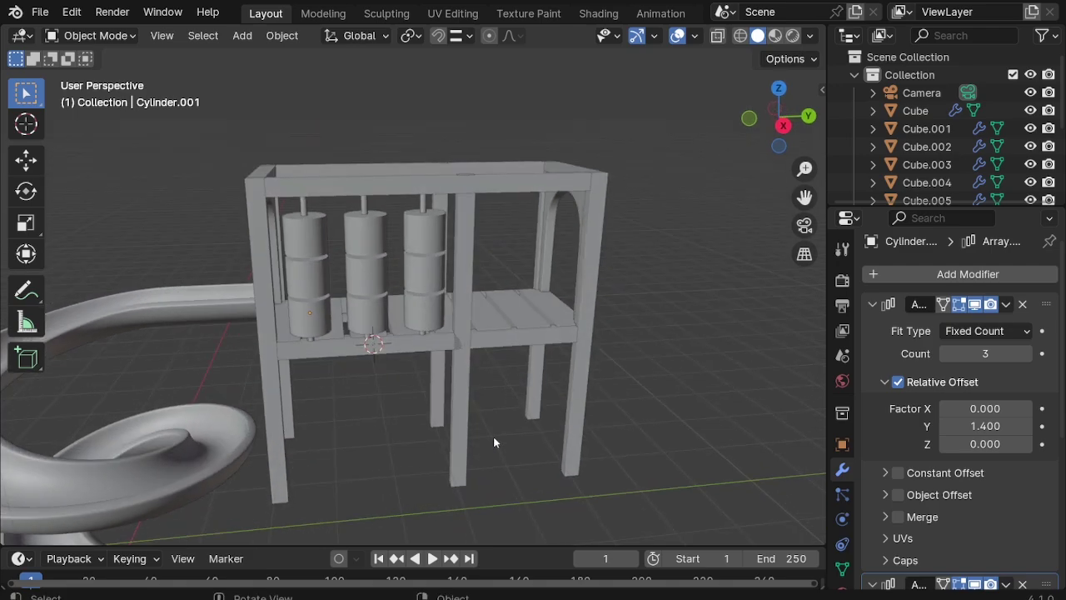
pyautogui.scroll(4, 518, 483)
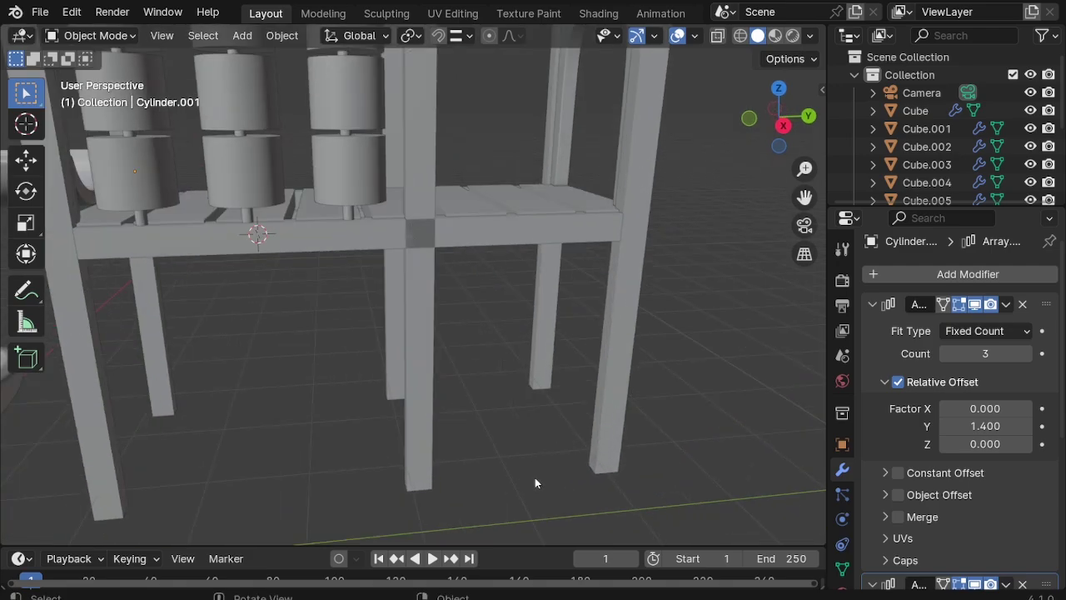
pyautogui.hotkey('shift', 'a')
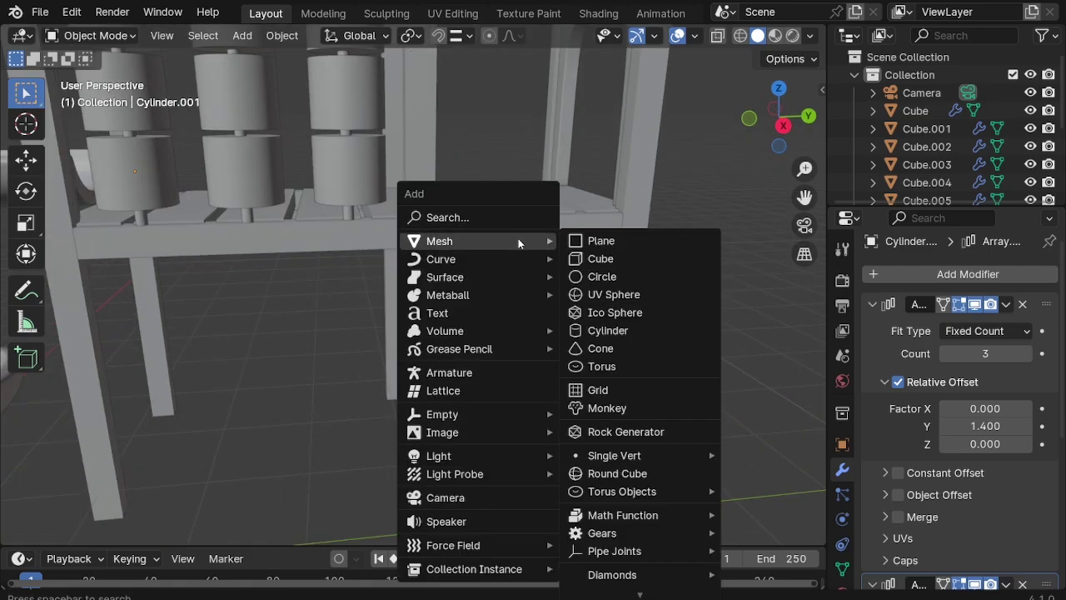
pyautogui.click(601, 257)
pyautogui.scroll(-3, 583, 263)
pyautogui.scroll(1, 559, 291)
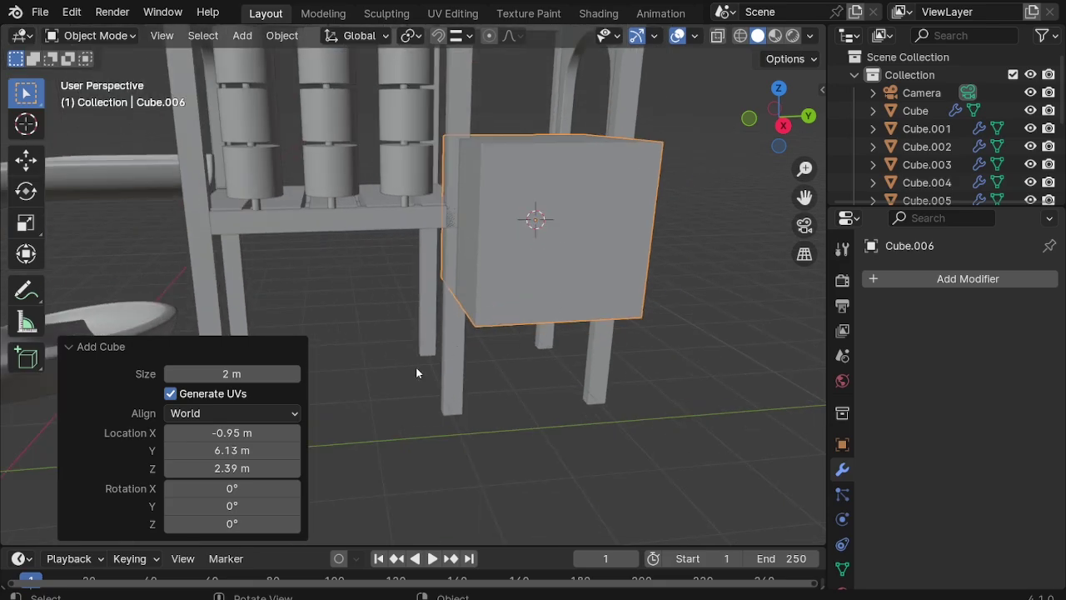
pyautogui.scroll(1, 416, 366)
pyautogui.moveTo(443, 62)
pyautogui.mouseDown(button='middle')
pyautogui.moveTo(466, 407)
pyautogui.moveTo(476, 280)
pyautogui.mouseUp(button='middle')
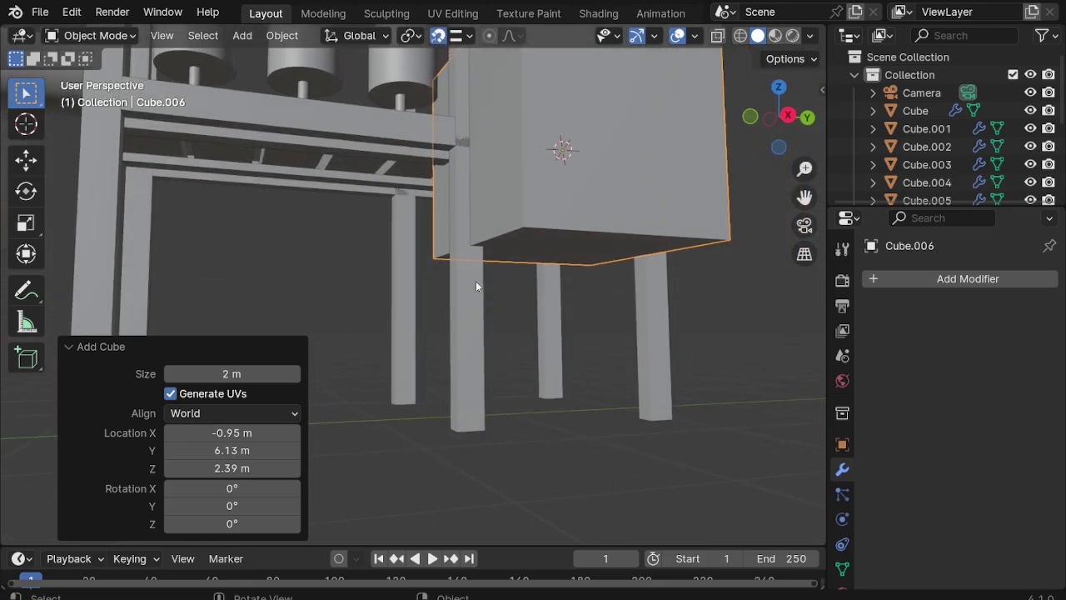
pyautogui.press('g')
pyautogui.press('z')
pyautogui.click(461, 437)
# Step: Thin the cube to 0.369 on X, slide it along Y beside a front leg, and select its side face
pyautogui.moveTo(555, 332)
pyautogui.mouseDown(button='middle')
pyautogui.moveTo(545, 376)
pyautogui.moveTo(652, 248)
pyautogui.moveTo(662, 400)
pyautogui.mouseUp(button='middle')
pyautogui.press('s')
pyautogui.press('x')
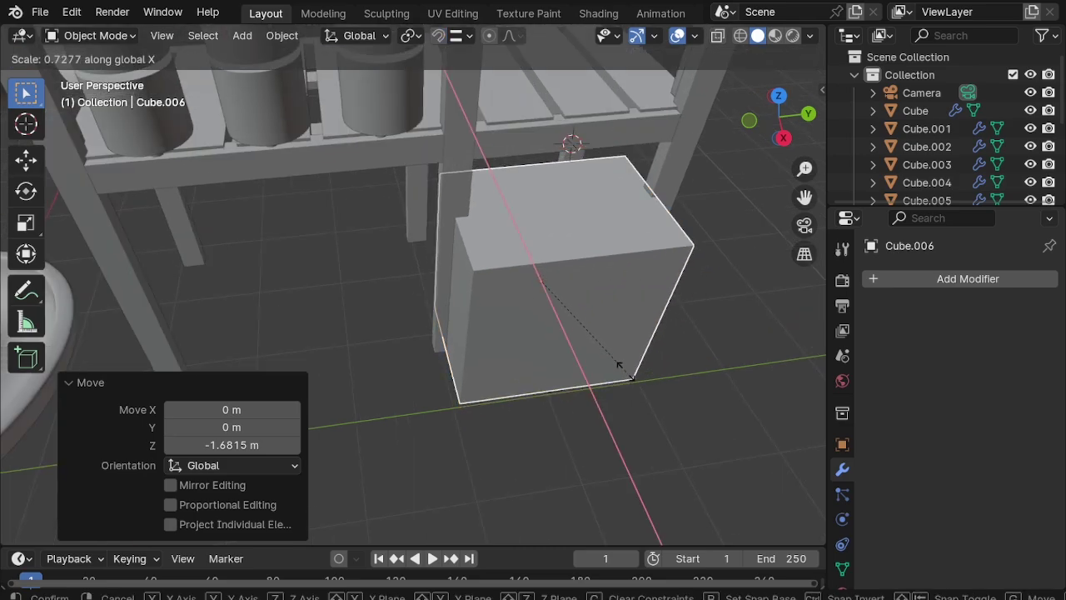
pyautogui.click(583, 314)
pyautogui.scroll(2, 534, 317)
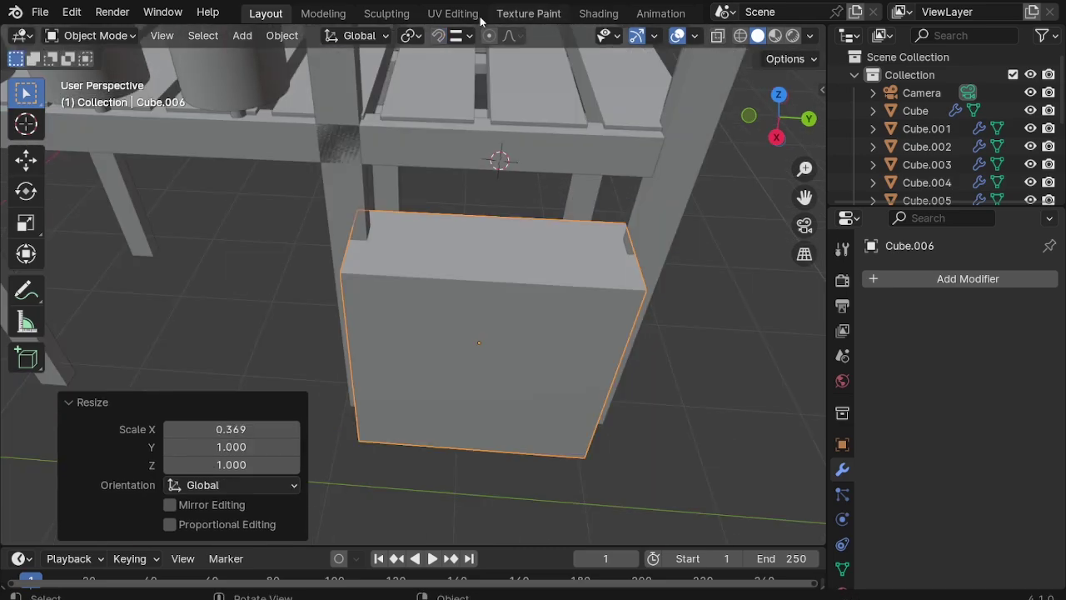
pyautogui.moveTo(410, 215)
pyautogui.mouseDown(button='middle')
pyautogui.moveTo(387, 234)
pyautogui.moveTo(571, 353)
pyautogui.moveTo(595, 332)
pyautogui.moveTo(583, 317)
pyautogui.mouseUp(button='middle')
pyautogui.press('g')
pyautogui.press('y')
pyautogui.click(350, 206)
pyautogui.press('Tab')
pyautogui.press('3')
pyautogui.click(600, 362)
# Step: Slide the side face along Y to make the slab thinner, then select its top face
pyautogui.press('g')
pyautogui.press('y')
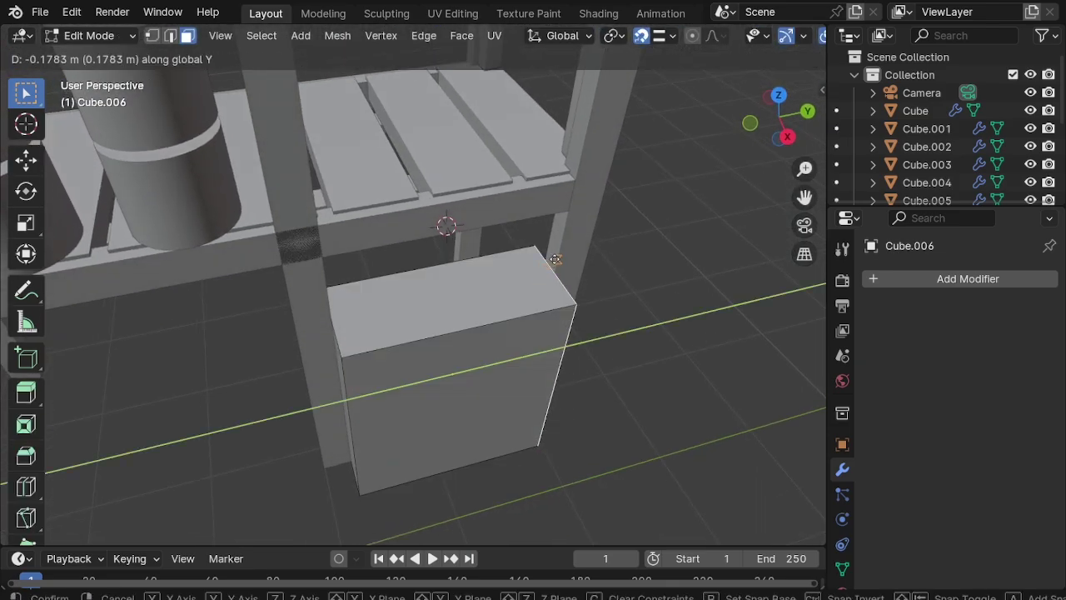
pyautogui.click(556, 259)
pyautogui.click(502, 284)
pyautogui.moveTo(529, 295); pyautogui.dragTo(518, 270, button='middle')
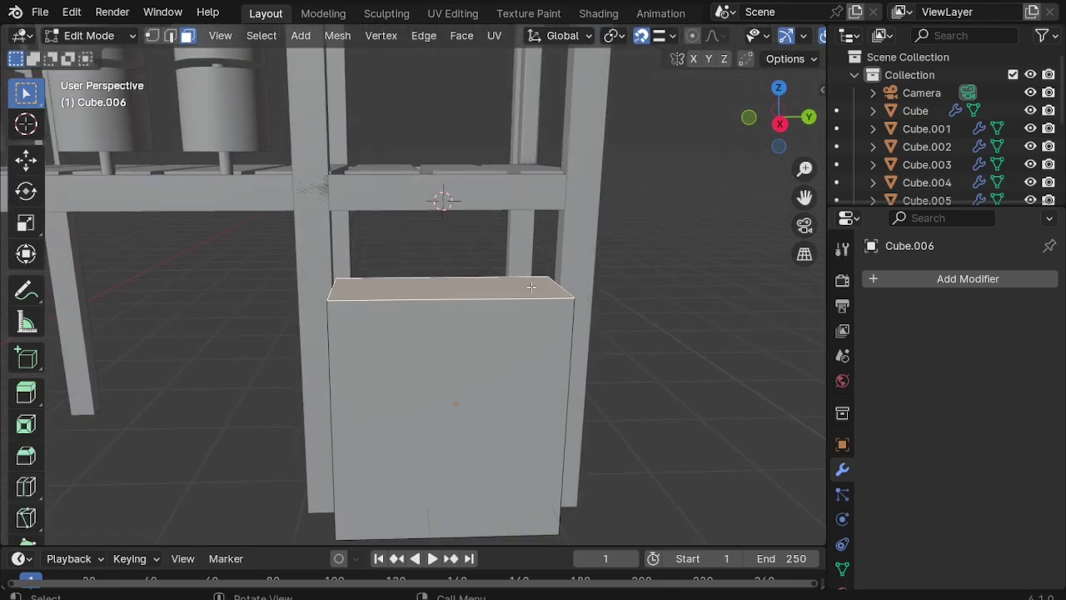
# Step: Raise the top face 0.61283 m then 0.26749 m to deck level, then switch to edge select
pyautogui.press('g')
pyautogui.press('z')
pyautogui.click(560, 206)
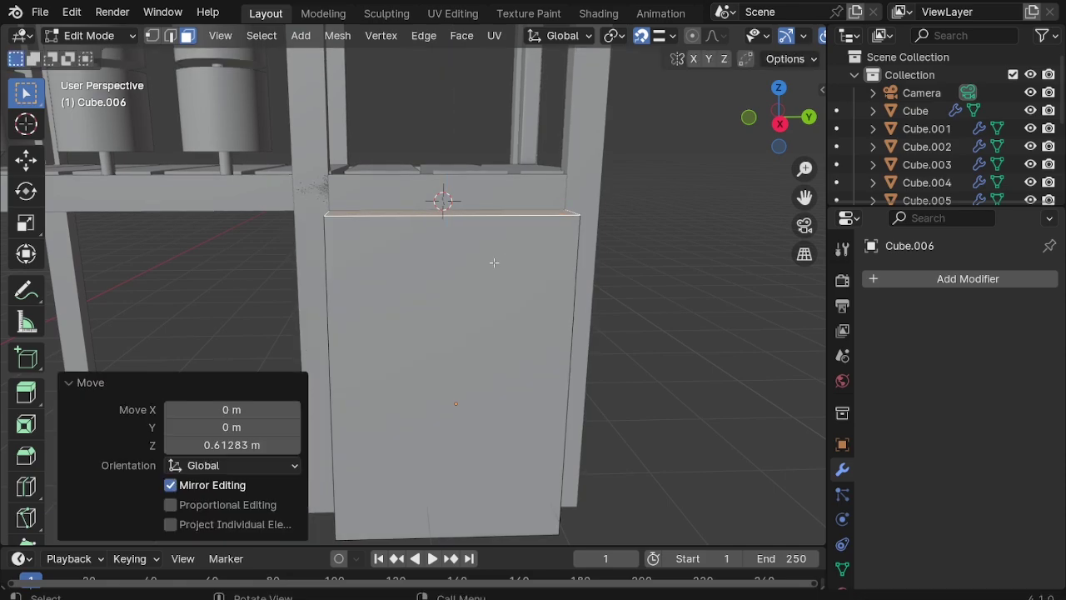
pyautogui.moveTo(560, 207); pyautogui.dragTo(564, 217, button='middle')
pyautogui.scroll(3, 565, 206)
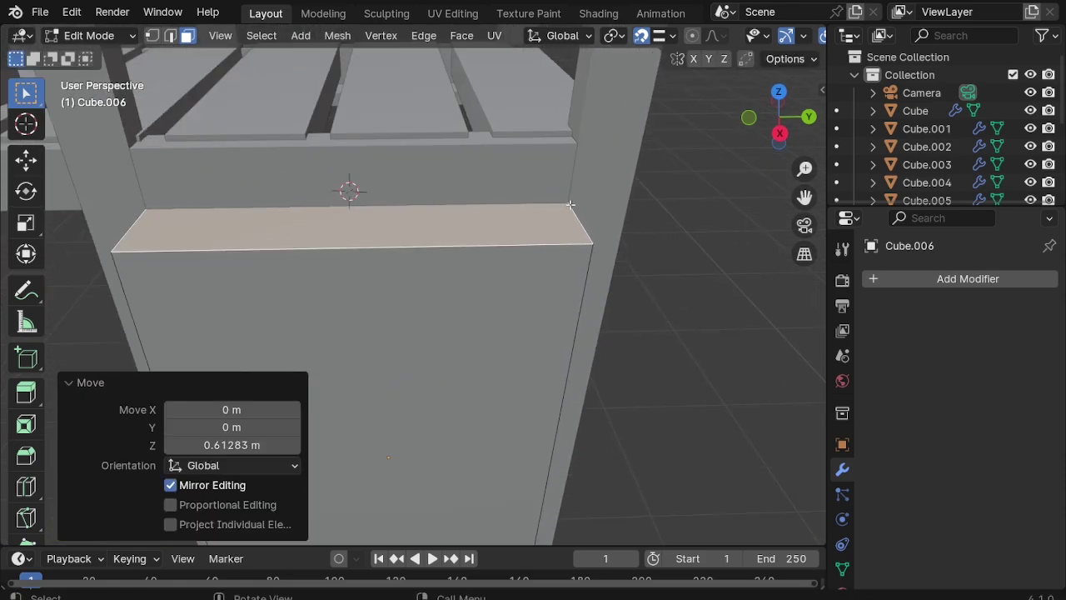
pyautogui.scroll(2, 570, 204)
pyautogui.press('g')
pyautogui.press('z')
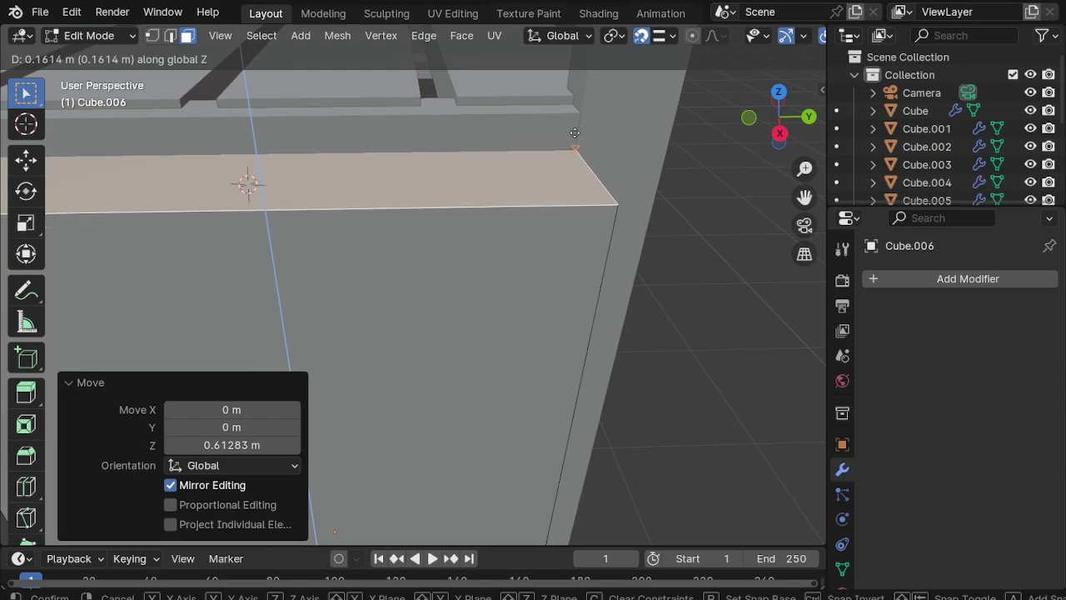
pyautogui.click(571, 118)
pyautogui.scroll(-3, 572, 119)
pyautogui.moveTo(436, 167); pyautogui.dragTo(424, 161, button='middle')
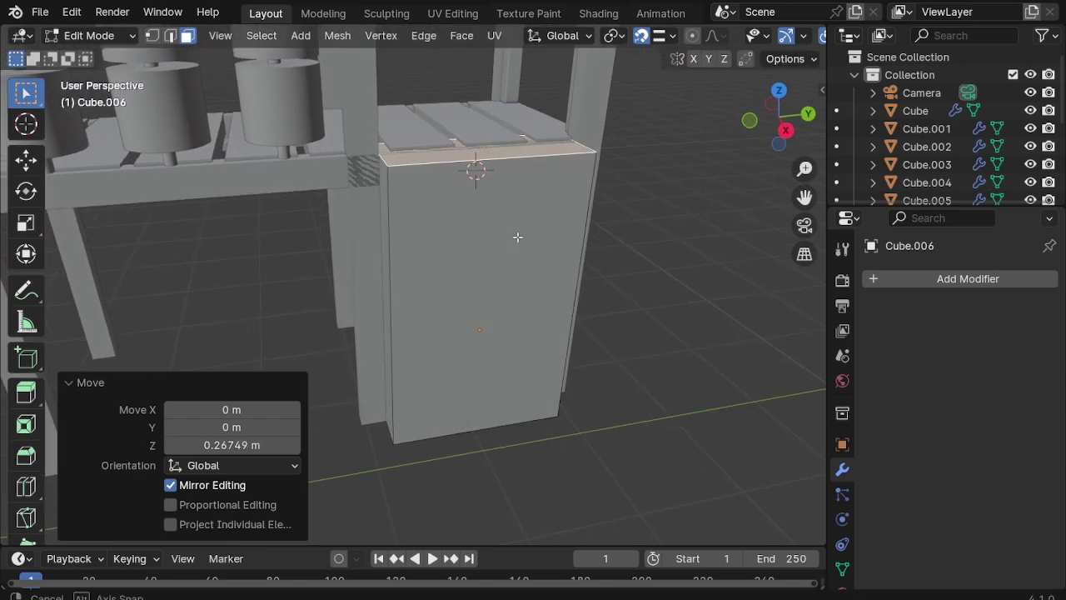
pyautogui.click(417, 169)
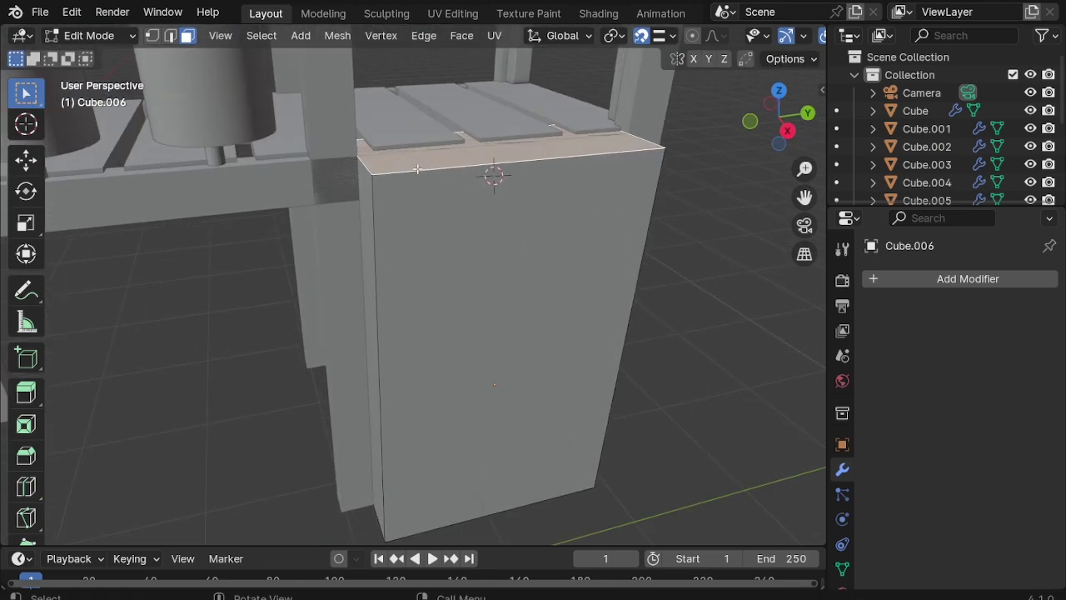
pyautogui.press('2')
pyautogui.moveTo(613, 76); pyautogui.dragTo(462, 238, button='middle')
# Step: Cancel the uneven bevel and apply All Transforms to the slab in Object Mode
pyautogui.hotkey('ctrl', 'b')
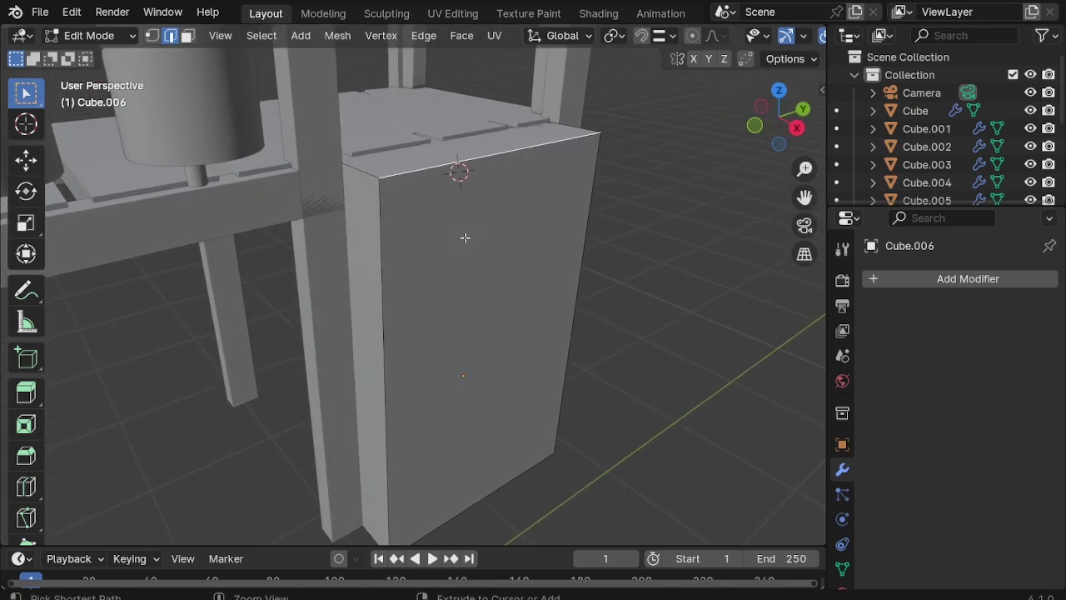
pyautogui.scroll(4, 466, 292)
pyautogui.scroll(2, 482, 409)
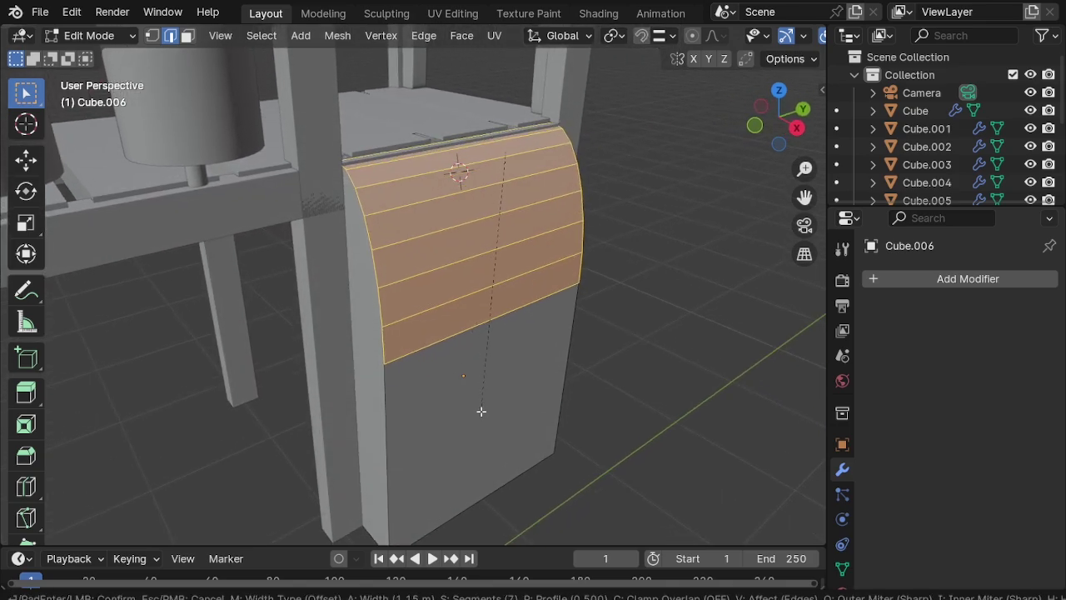
pyautogui.press('Escape')
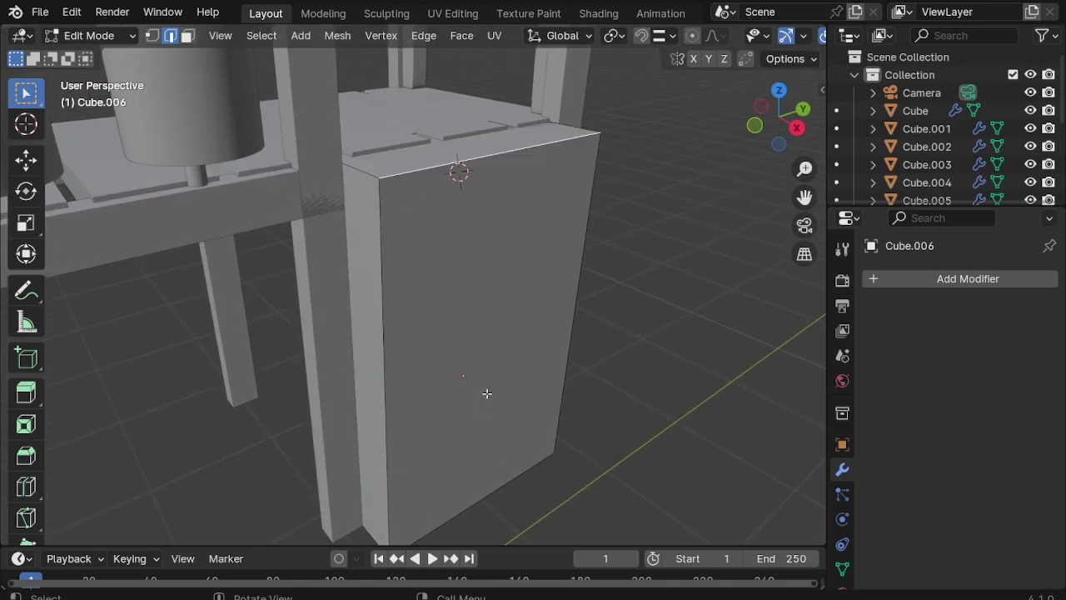
pyautogui.hotkey('shift', 'a')
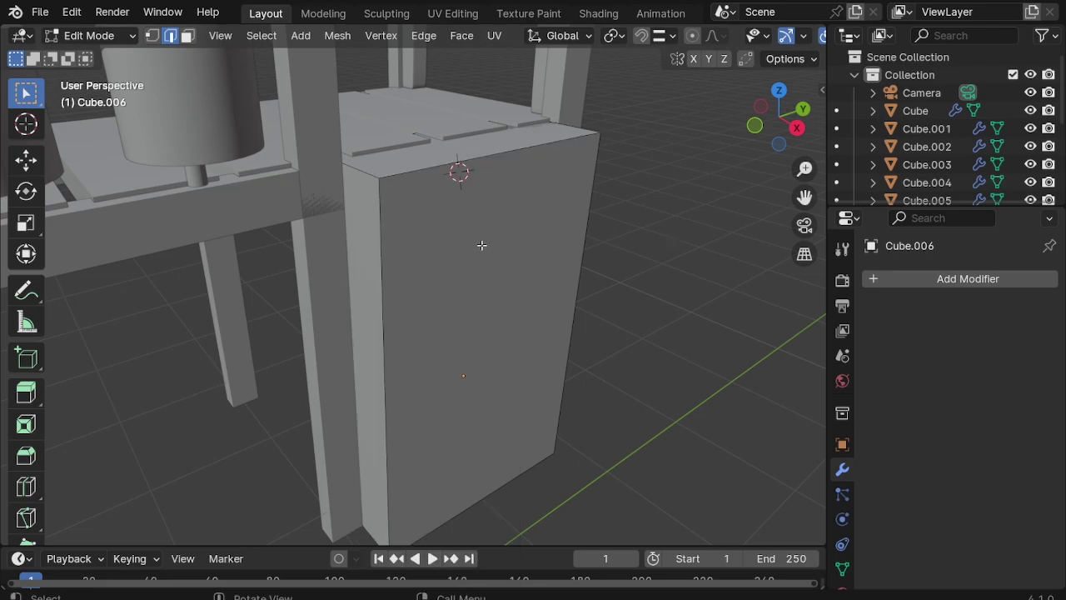
pyautogui.press('Tab')
pyautogui.hotkey('shift', 'a')
pyautogui.hotkey('ctrl', 'a')
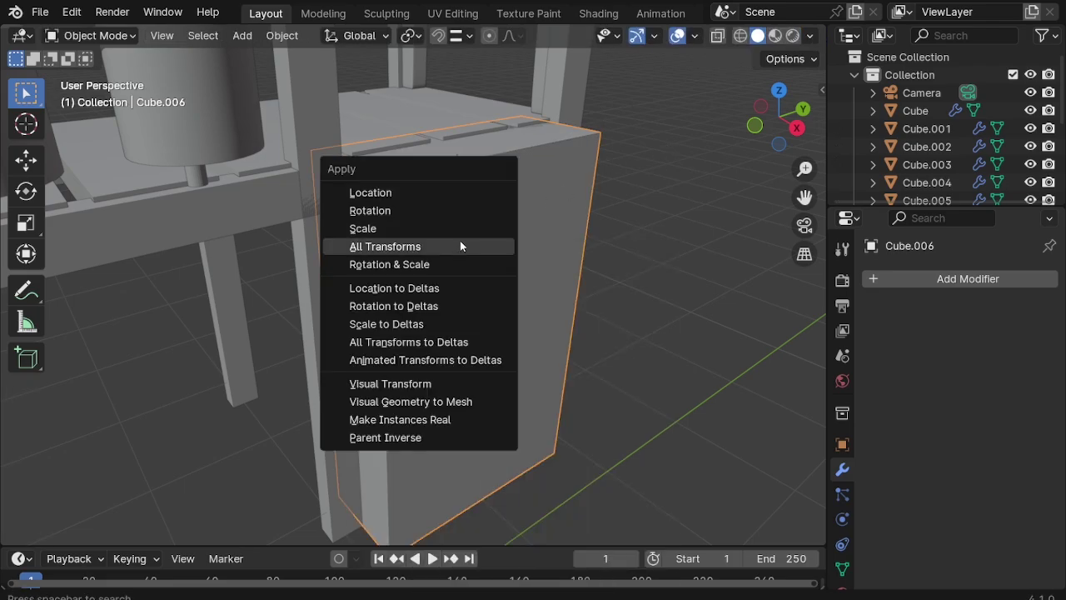
pyautogui.click(460, 228)
# Step: With X-ray on, bevel the slab's top edge at 0.671 m width with 5 segments
pyautogui.press('Tab')
pyautogui.hotkey('alt', 'z')
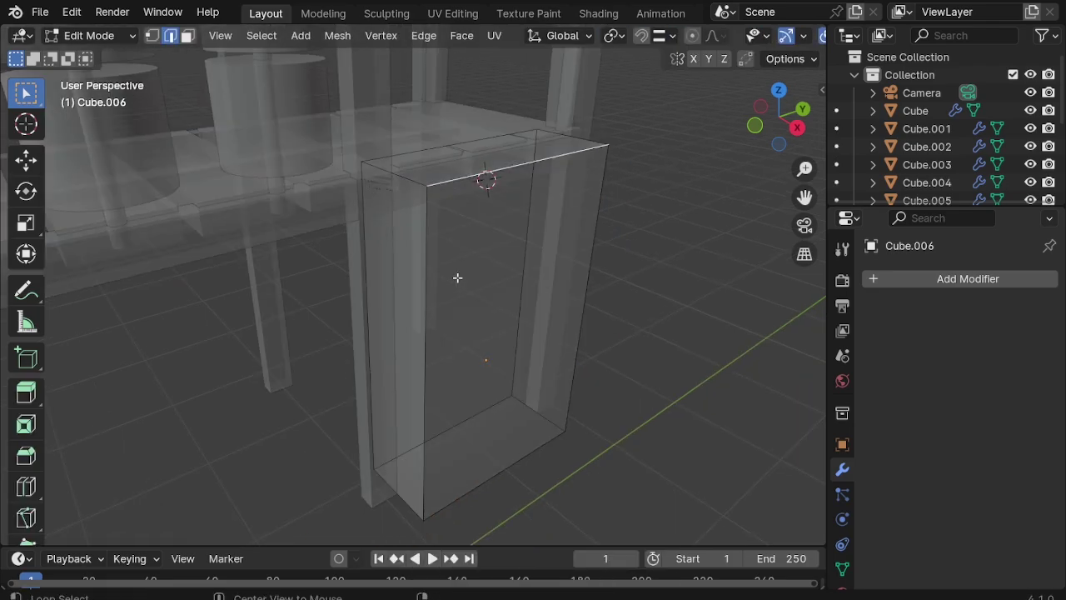
pyautogui.scroll(2, 457, 278)
pyautogui.hotkey('ctrl', 'b')
pyautogui.scroll(3, 452, 250)
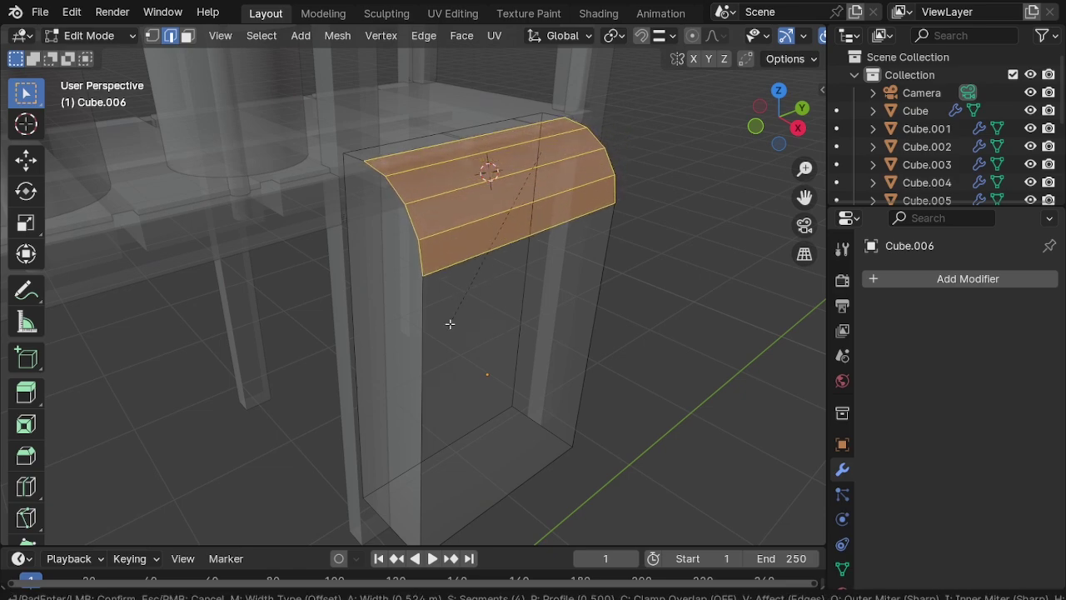
pyautogui.scroll(1, 449, 334)
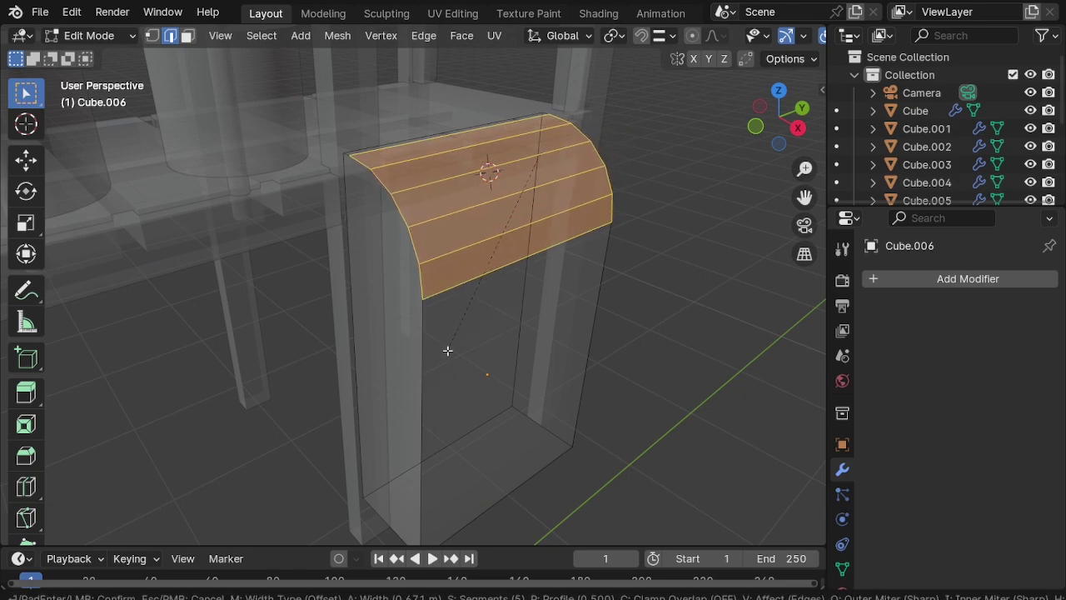
pyautogui.click(448, 351)
pyautogui.scroll(-3, 452, 259)
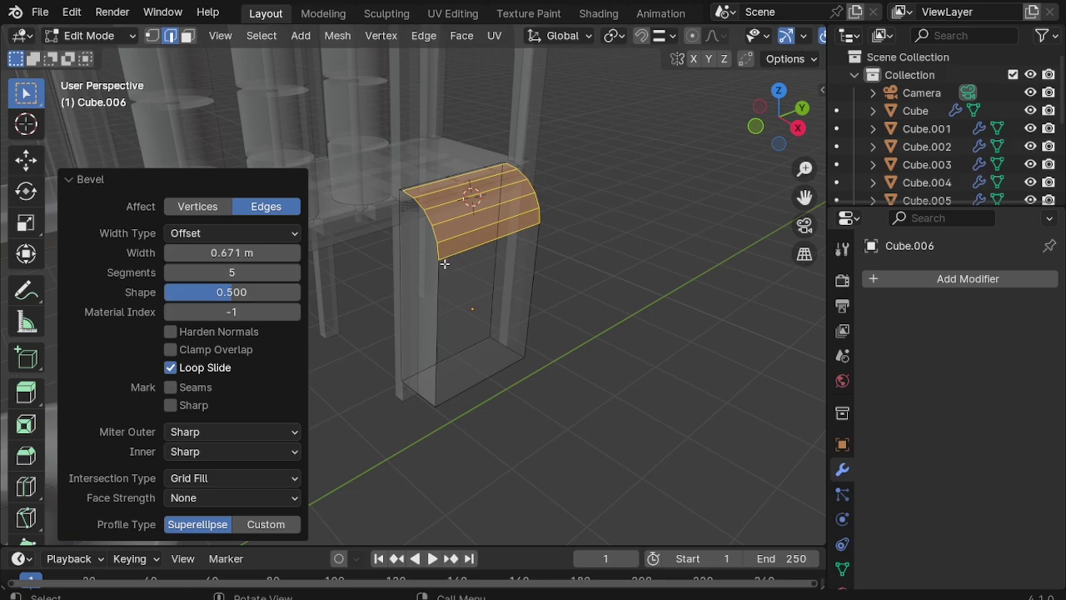
# Step: In Right view, select the whole block and scale it to 0.714 along Y
pyautogui.press('KP_3')
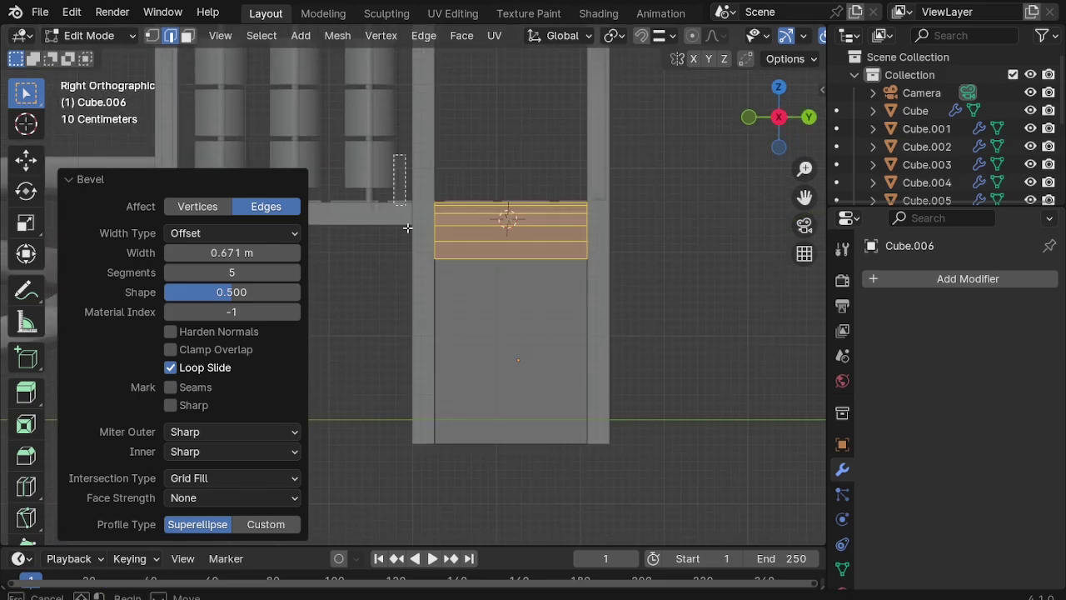
pyautogui.click(415, 192)
pyautogui.press('a')
pyautogui.press('s')
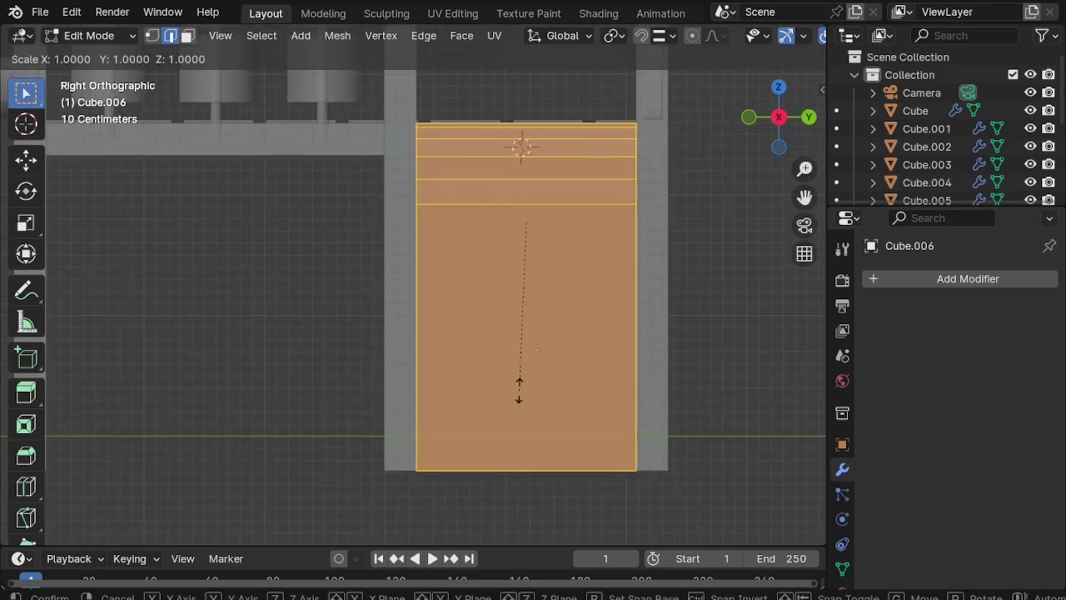
pyautogui.press('y')
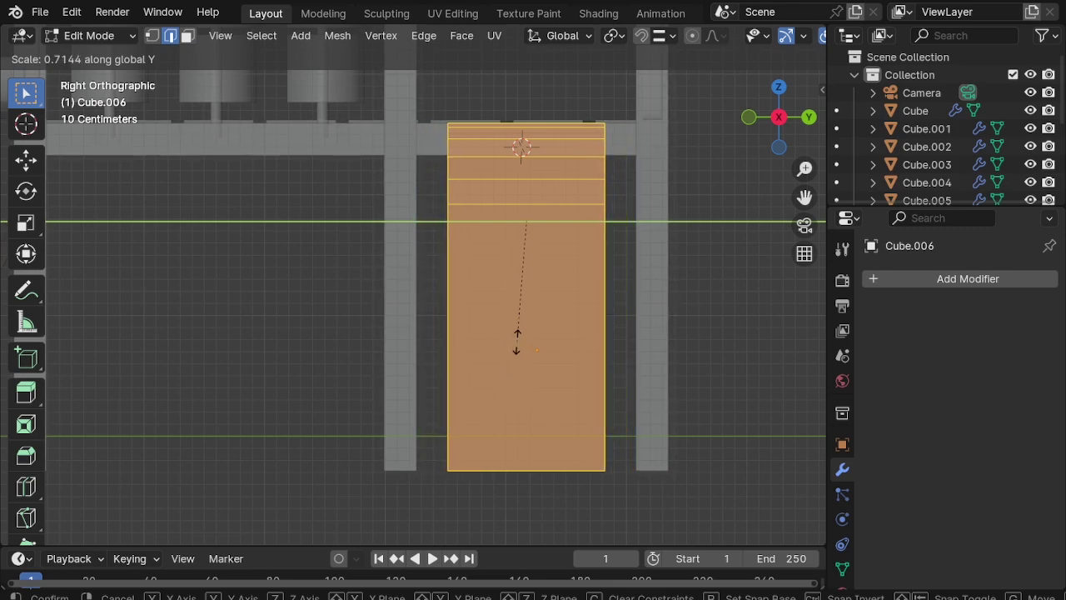
pyautogui.click(516, 342)
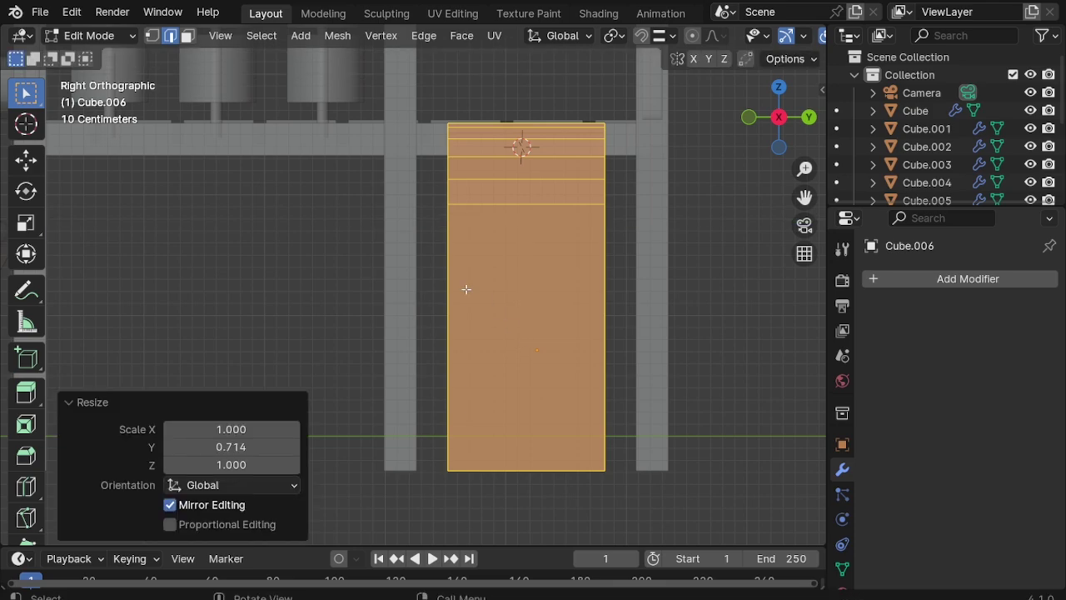
pyautogui.moveTo(473, 308)
pyautogui.mouseDown(button='middle')
pyautogui.moveTo(527, 348)
pyautogui.moveTo(453, 306)
pyautogui.mouseUp(button='middle')
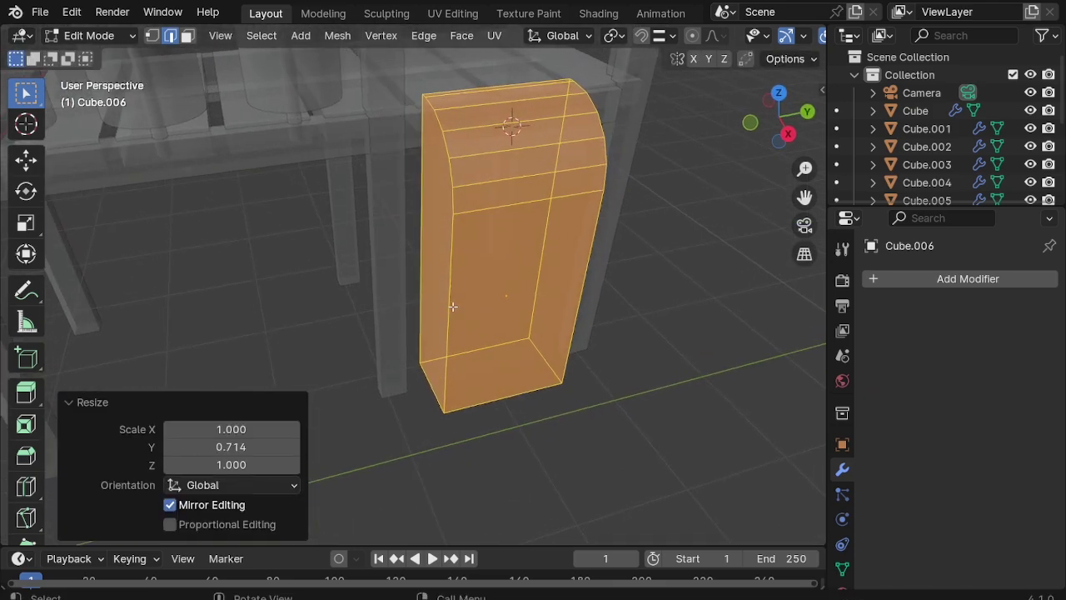
pyautogui.click(453, 306)
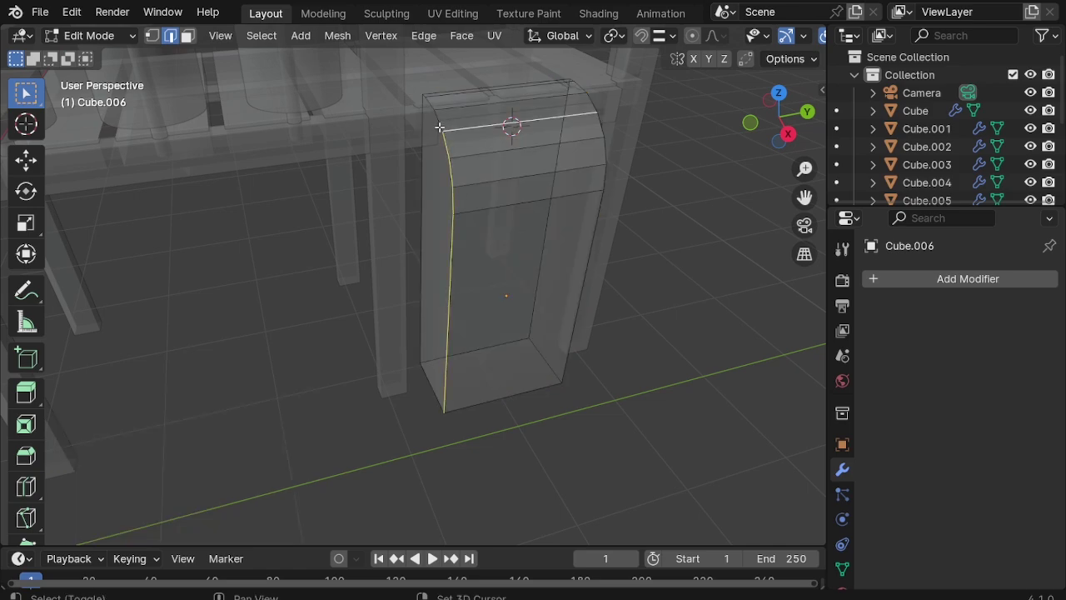
# Step: Select the block's left and right curved edges together
pyautogui.keyDown('alt'); pyautogui.keyDown('shift'); pyautogui.click(576, 82); pyautogui.keyUp('shift'); pyautogui.keyUp('alt')
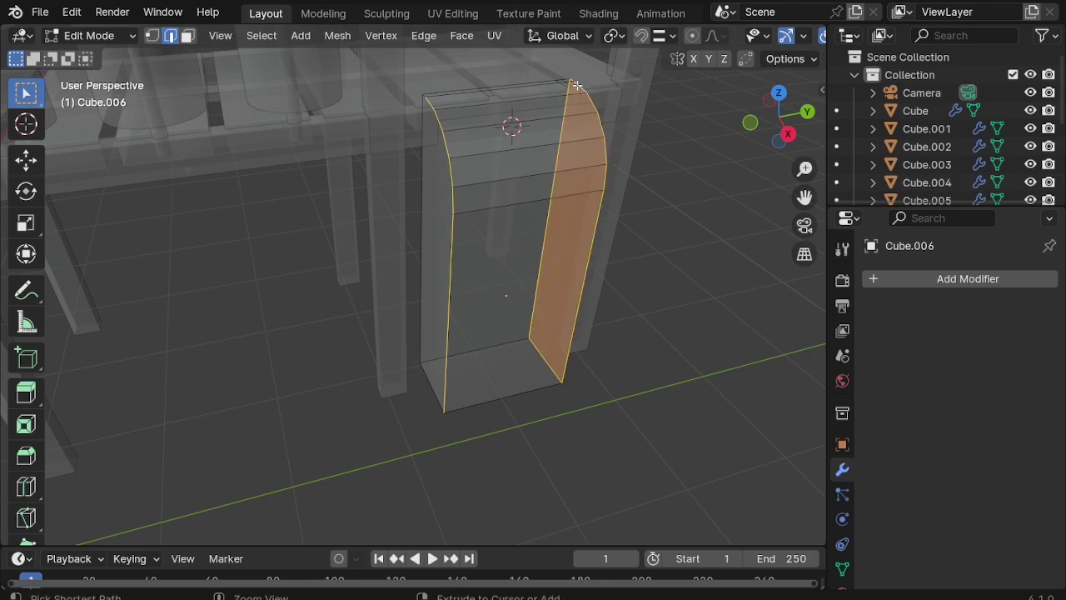
pyautogui.hotkey('ctrl', 'z')
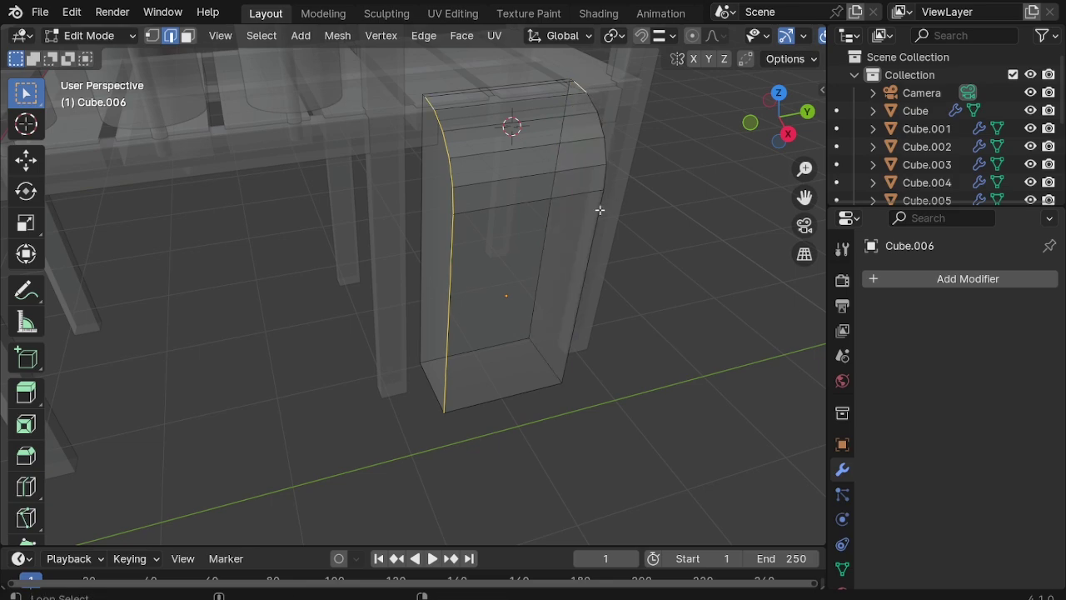
pyautogui.keyDown('alt'); pyautogui.keyDown('shift'); pyautogui.click(600, 210); pyautogui.keyUp('shift'); pyautogui.keyUp('alt')
pyautogui.hotkey('ctrl', 'z')
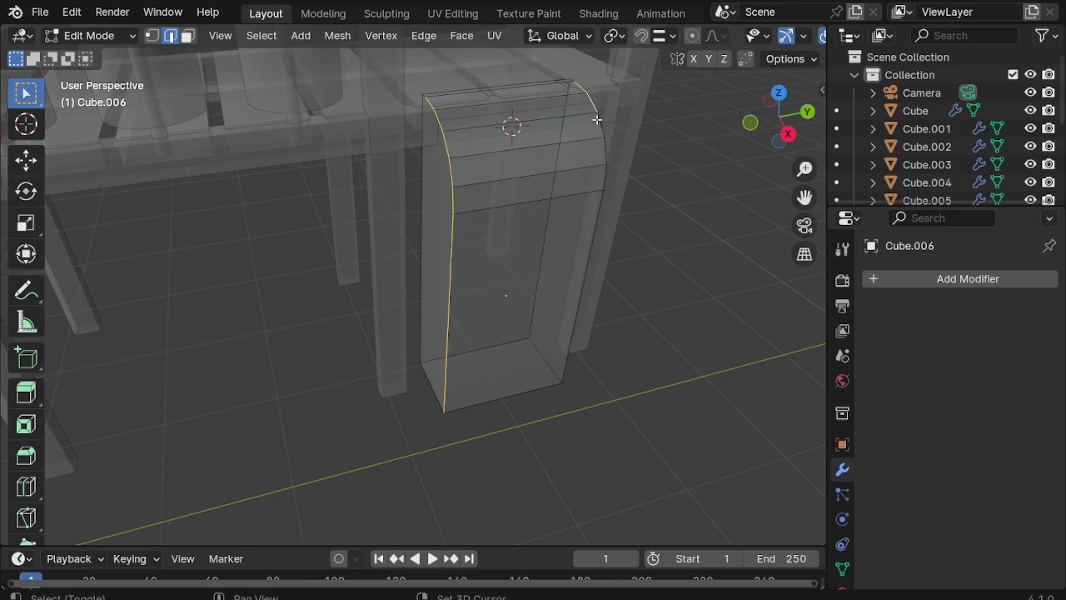
pyautogui.moveTo(602, 206)
pyautogui.mouseDown(button='middle')
pyautogui.moveTo(420, 141)
pyautogui.moveTo(478, 171)
pyautogui.mouseUp(button='middle')
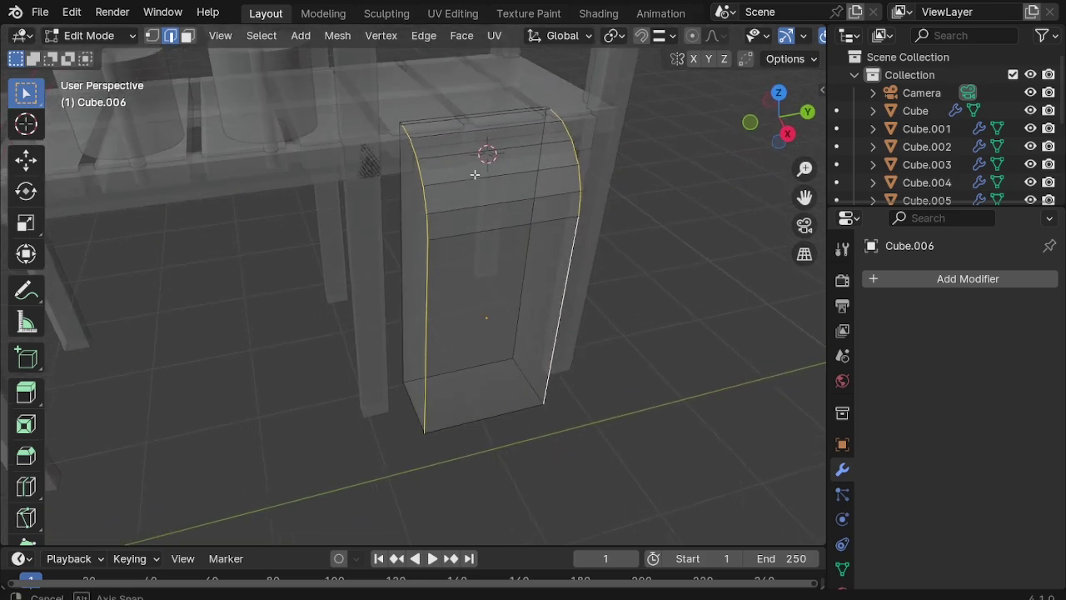
# Step: Duplicate the two curved edges in place and separate them into a new object, Cube.007
pyautogui.hotkey('shift', 'd')
pyautogui.rightClick(520, 156)
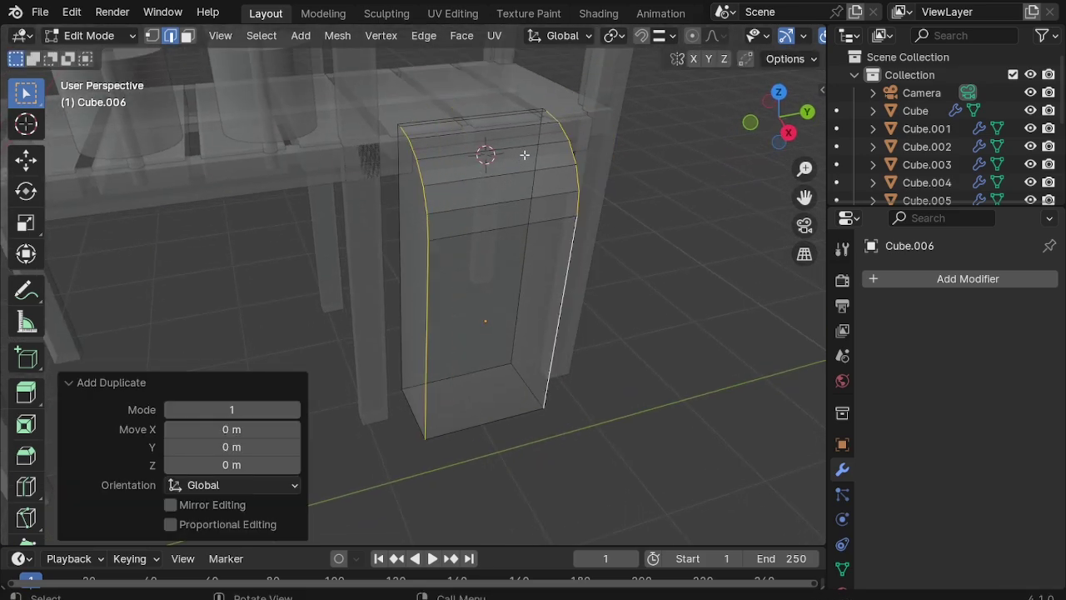
pyautogui.press('p')
pyautogui.click(519, 156)
pyautogui.press('Tab')
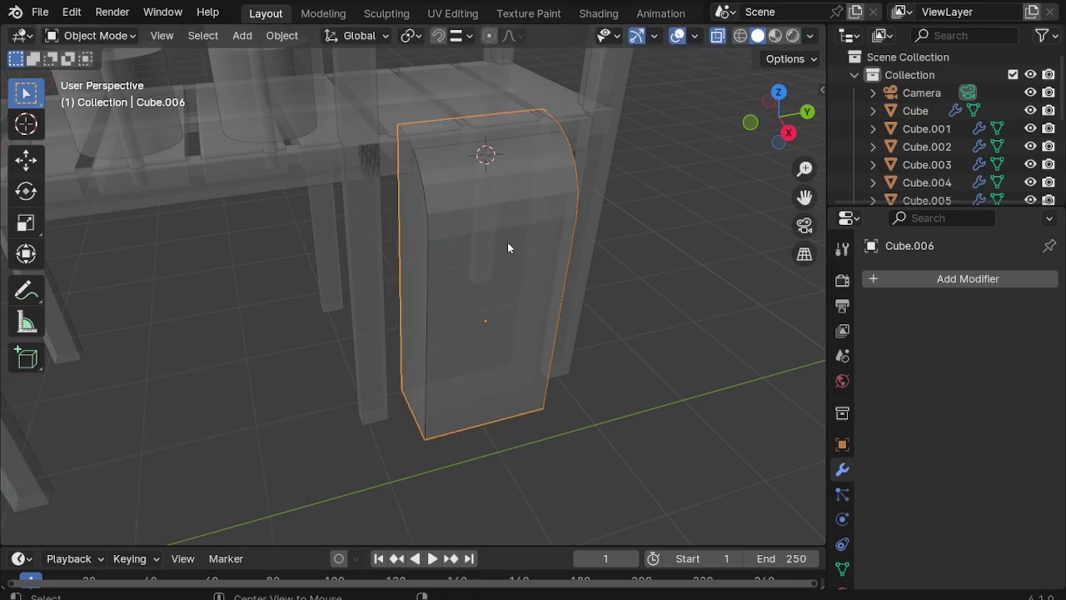
pyautogui.hotkey('alt', 'z')
# Step: Delete the Cube.006 block and convert Cube.007's edges into a curve
pyautogui.press('Delete')
pyautogui.click(428, 215)
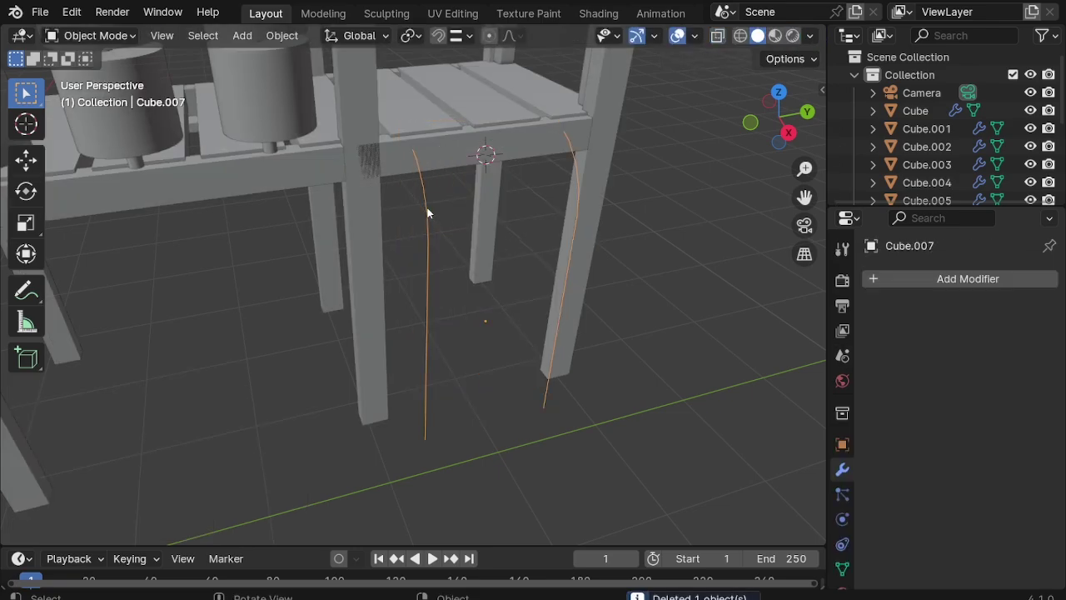
pyautogui.rightClick(427, 215)
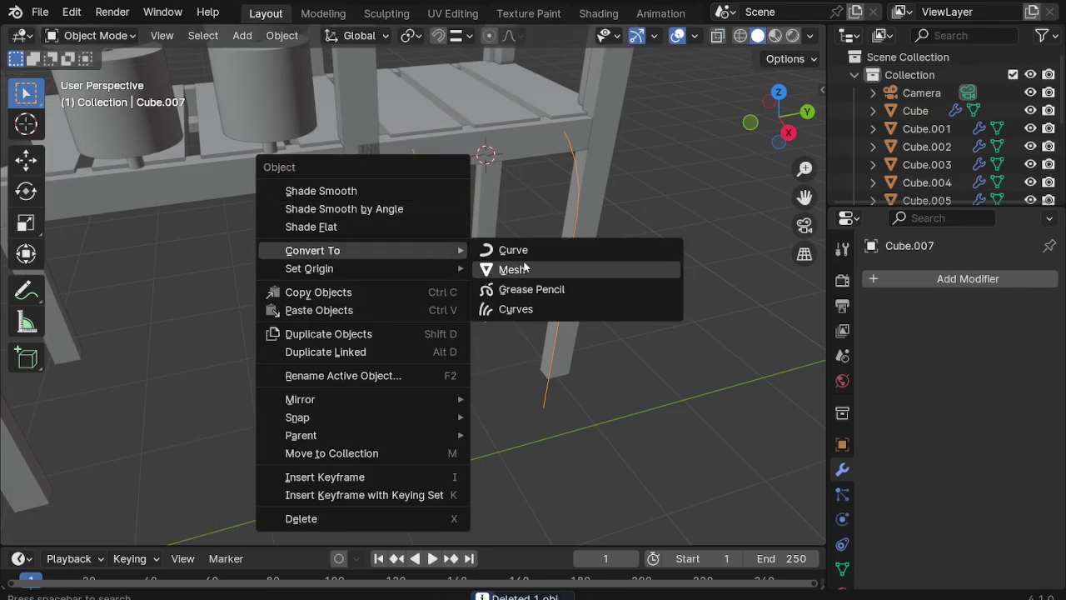
pyautogui.click(523, 248)
# Step: Give the curve a 0.05 m bevel depth with Fill Caps enabled
pyautogui.click(842, 544)
pyautogui.scroll(-10, 925, 466)
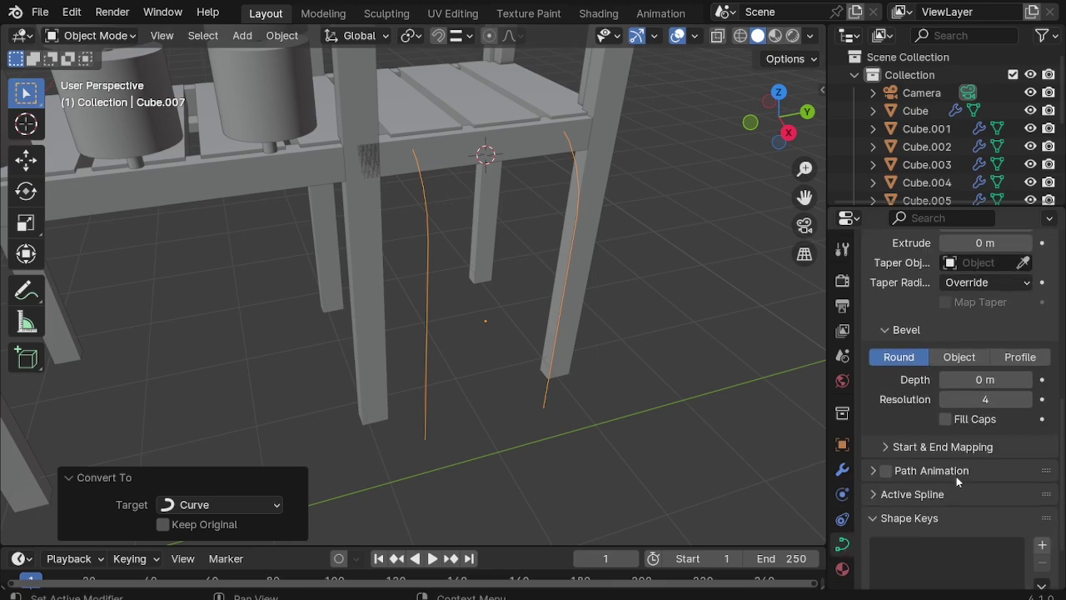
pyautogui.scroll(-1, 925, 467)
pyautogui.click(1028, 342)
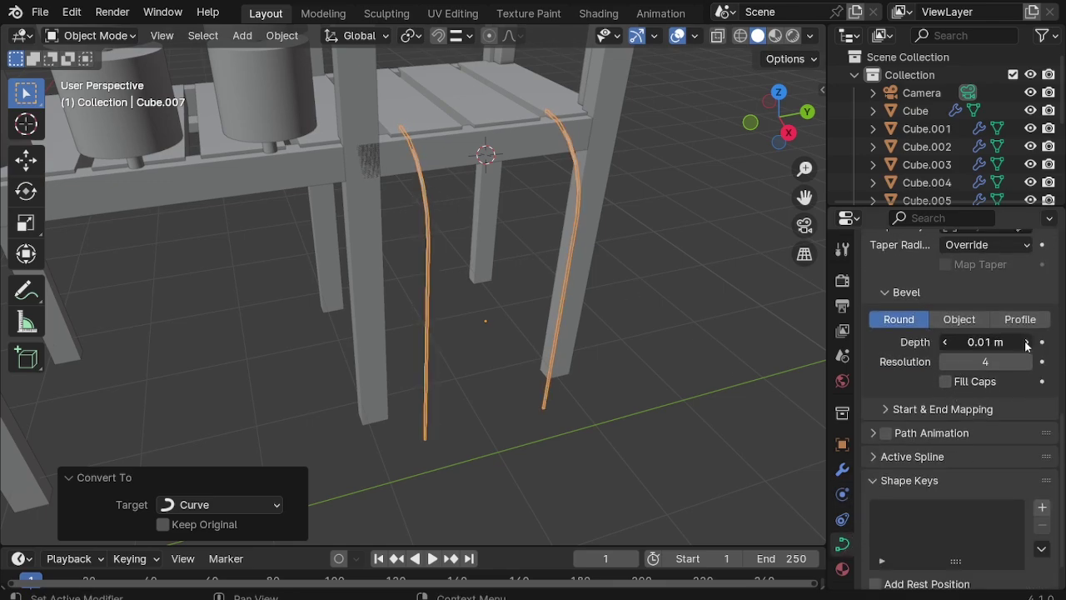
pyautogui.click(1028, 341)
pyautogui.click(1028, 342)
pyautogui.click(1028, 342)
pyautogui.click(1028, 342)
pyautogui.click(1028, 342)
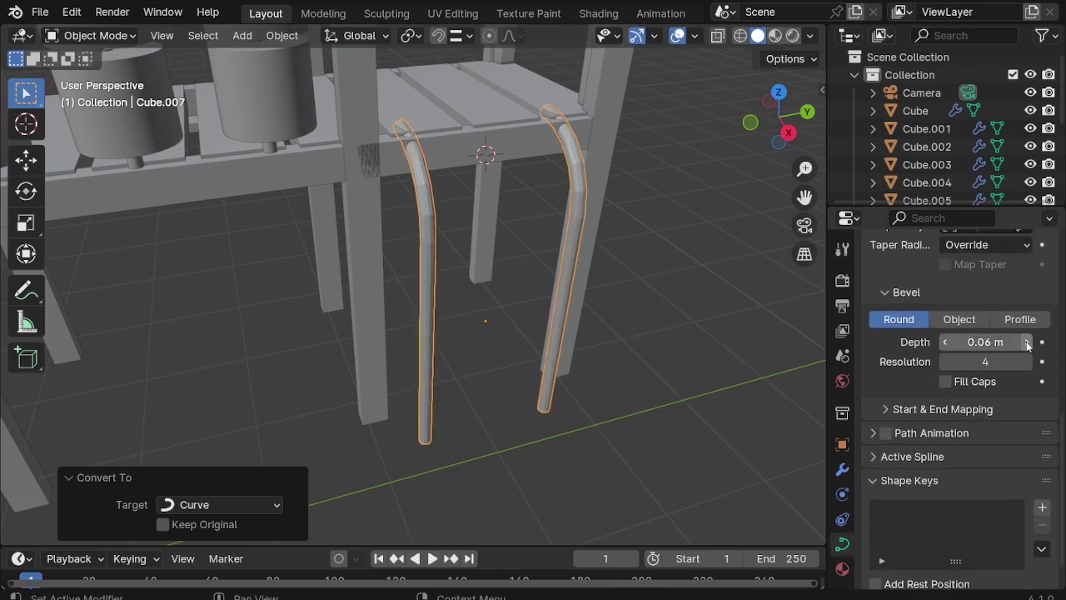
pyautogui.click(944, 342)
pyautogui.click(946, 380)
# Step: Apply Shade Smooth to the tubes
pyautogui.scroll(2, 557, 179)
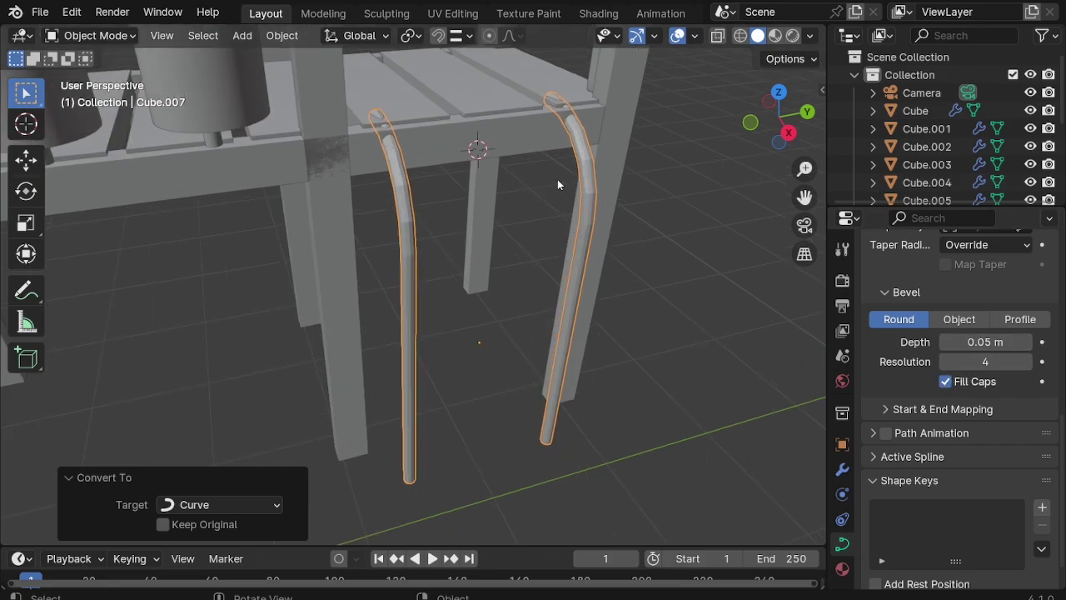
pyautogui.rightClick(590, 176)
pyautogui.click(585, 134)
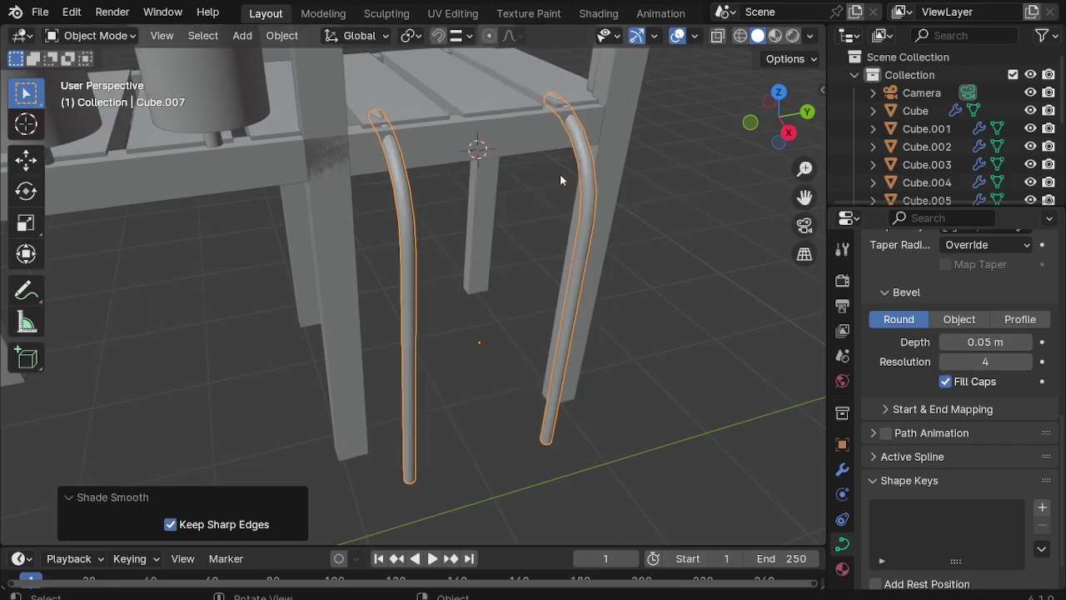
pyautogui.scroll(-2, 560, 175)
# Step: In Right view, scale the tubes to 0.961 on Z and lower them 0.044 m
pyautogui.press('KP_3')
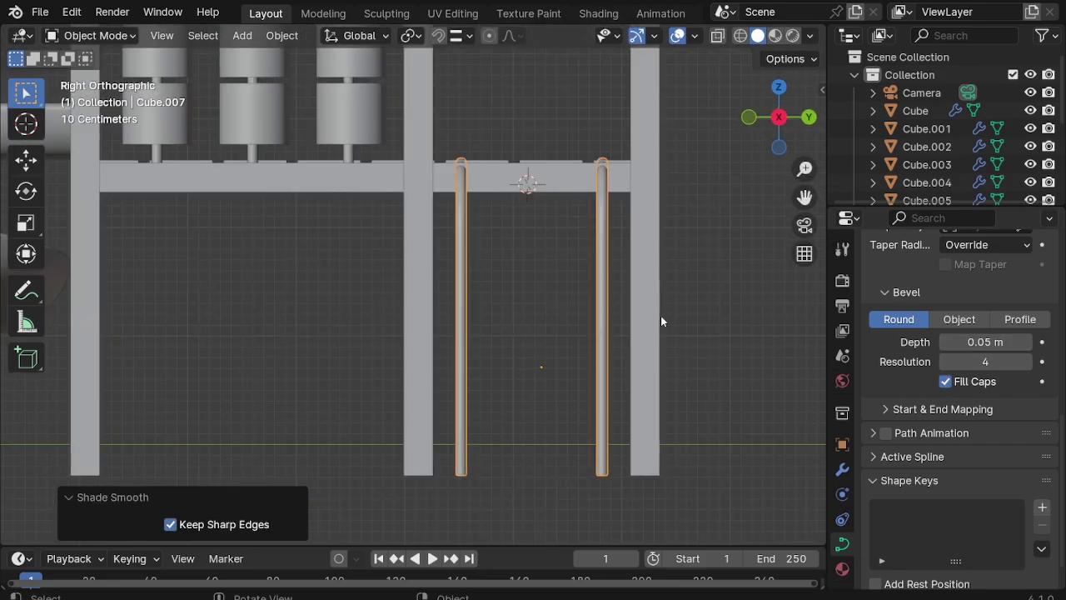
pyautogui.press('s')
pyautogui.press('z')
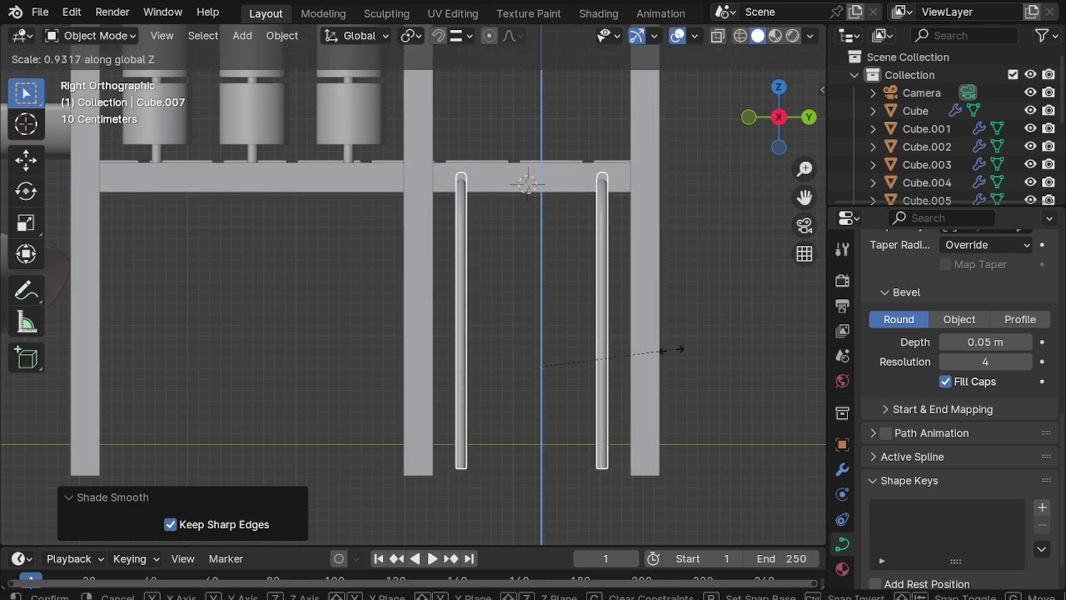
pyautogui.click(674, 354)
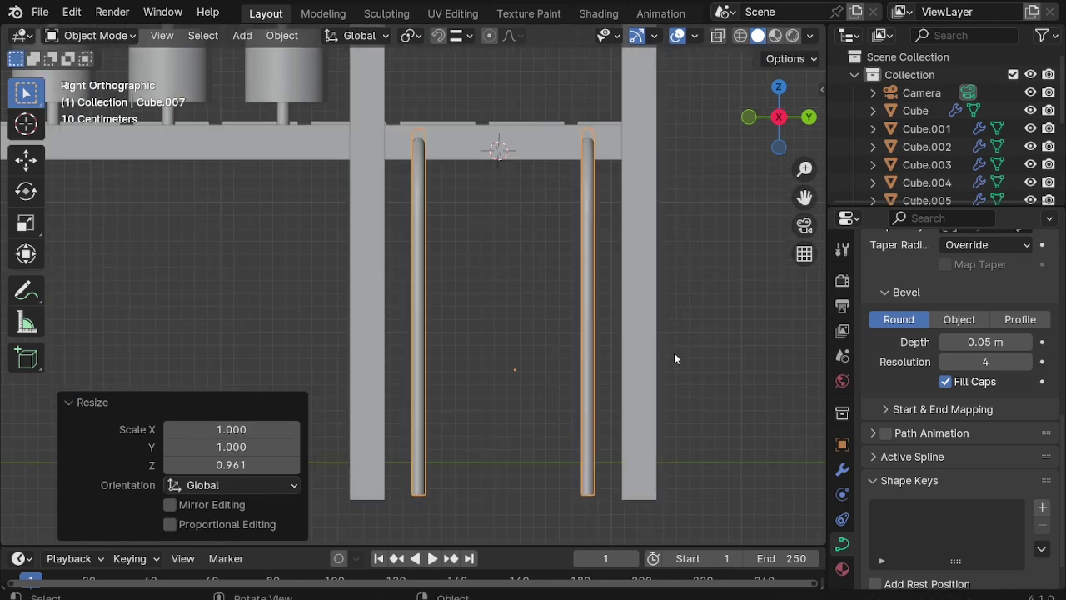
pyautogui.scroll(2, 674, 354)
pyautogui.press('g')
pyautogui.press('z')
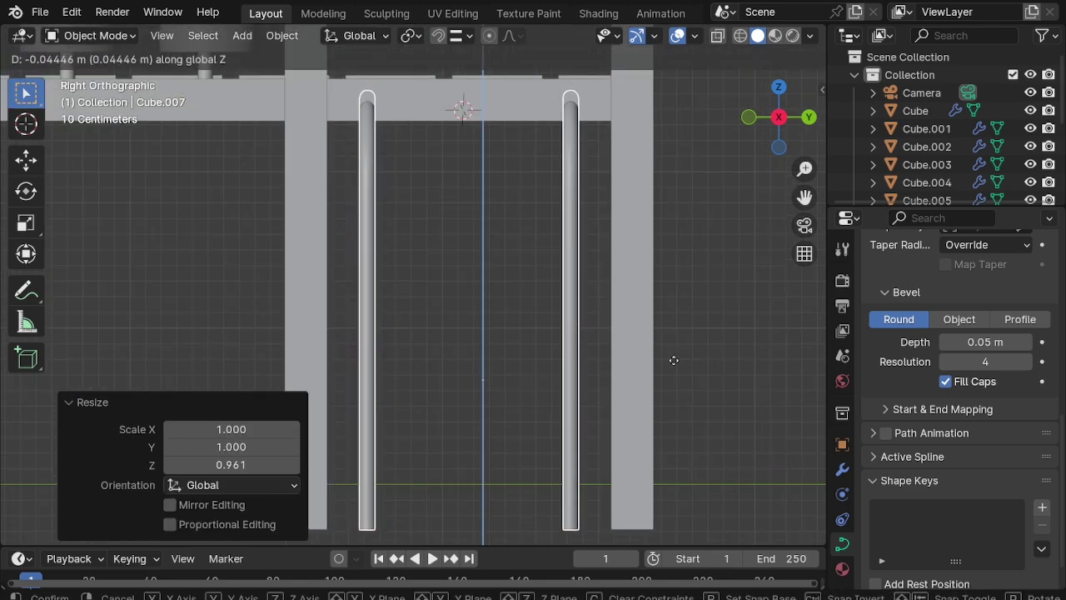
pyautogui.click(671, 365)
# Step: Snap the 3D cursor to the tube's bottom end point, then return to Object Mode
pyautogui.moveTo(666, 369)
pyautogui.mouseDown(button='middle')
pyautogui.moveTo(611, 416)
pyautogui.moveTo(499, 296)
pyautogui.mouseUp(button='middle')
pyautogui.scroll(3, 565, 443)
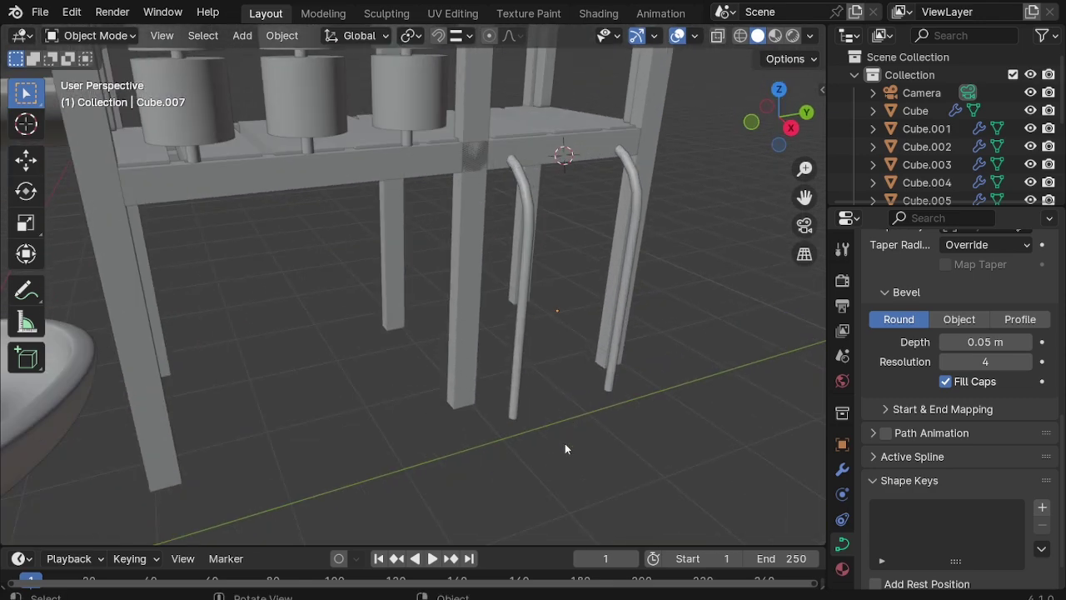
pyautogui.scroll(2, 568, 417)
pyautogui.scroll(2, 572, 423)
pyautogui.click(491, 387)
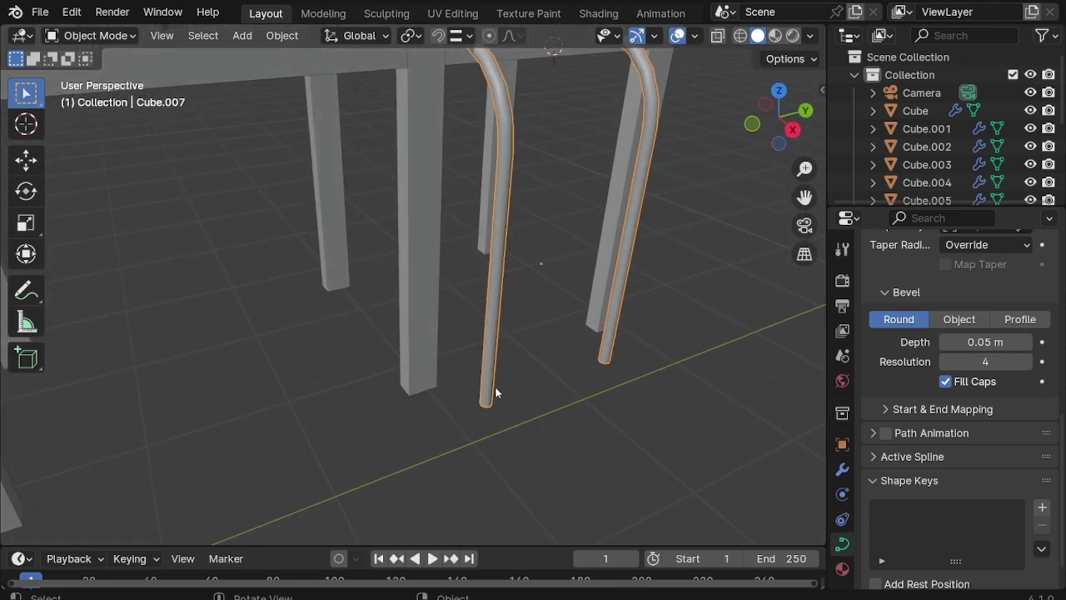
pyautogui.press('Tab')
pyautogui.scroll(3, 490, 400)
pyautogui.scroll(2, 483, 397)
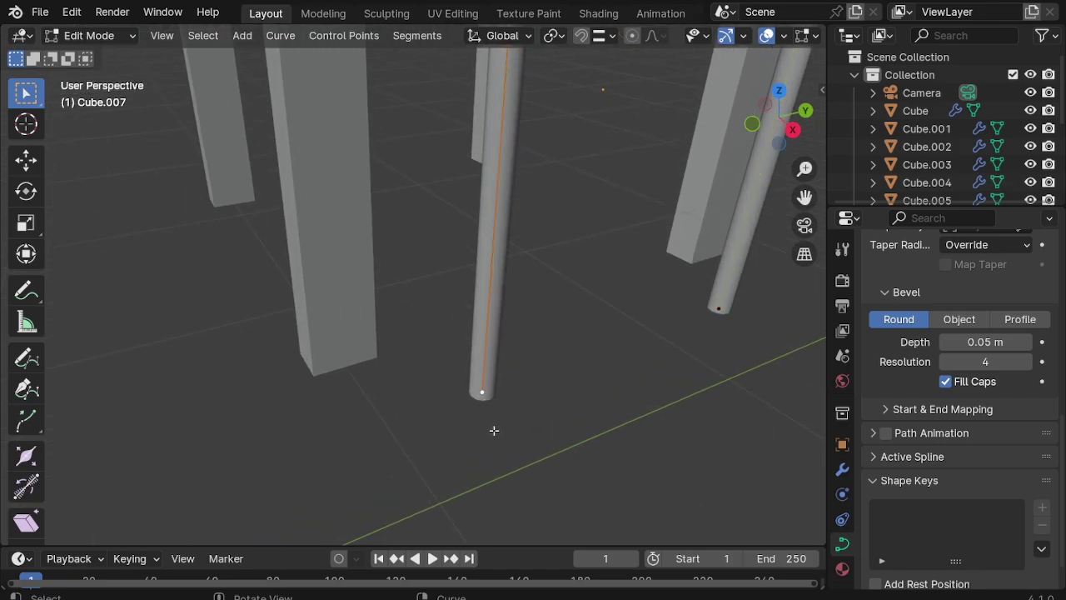
pyautogui.hotkey('shift', 's')
pyautogui.click(490, 500)
pyautogui.press('Tab')
pyautogui.moveTo(440, 446); pyautogui.dragTo(400, 420, button='middle')
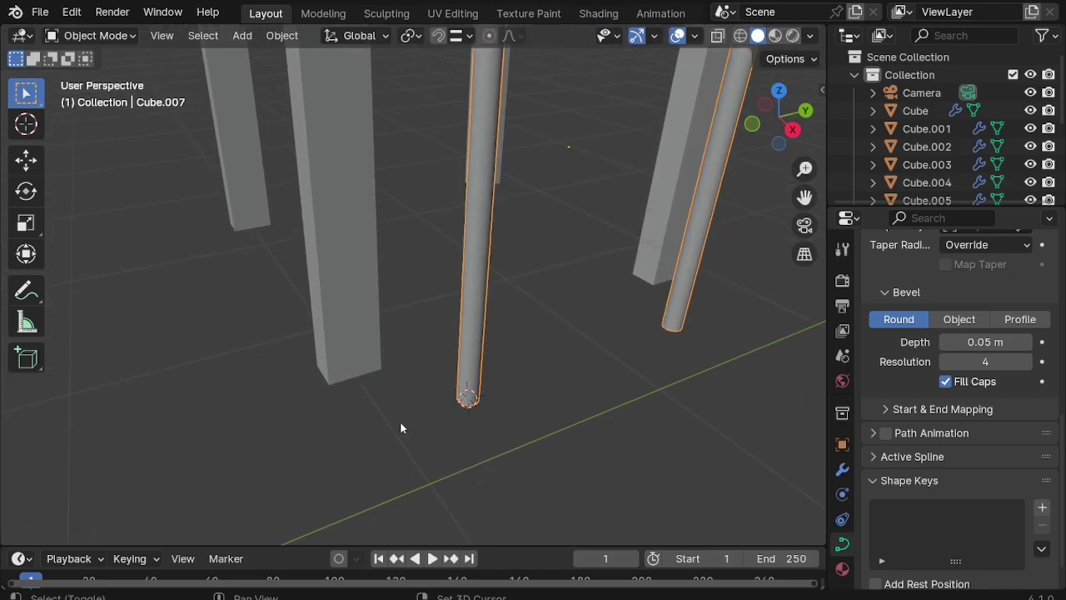
pyautogui.hotkey('shift', 'a')
# Step: Add a plane at the tube's bottom end and narrow it along X to 0.298
pyautogui.click(480, 267)
pyautogui.moveTo(481, 340)
pyautogui.mouseDown(button='middle')
pyautogui.moveTo(484, 402)
pyautogui.moveTo(500, 427)
pyautogui.mouseUp(button='middle')
pyautogui.press('x')
pyautogui.press('s')
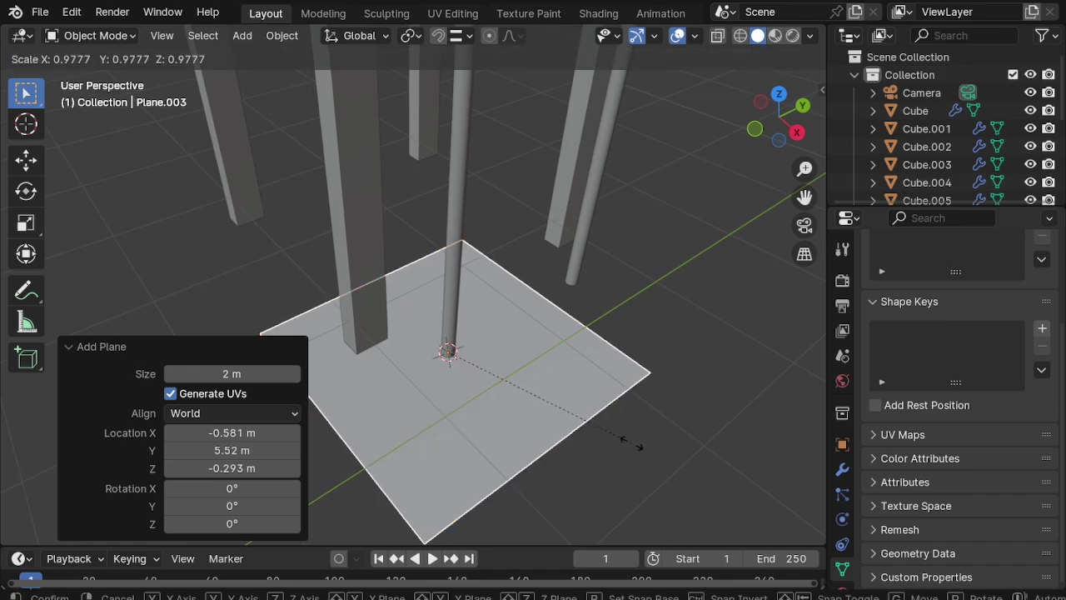
pyautogui.press('x')
pyautogui.click(508, 366)
# Step: Put the 3D cursor at the tube's origin and snap the plane onto it
pyautogui.moveTo(508, 366)
pyautogui.mouseDown(button='middle')
pyautogui.moveTo(466, 350)
pyautogui.moveTo(503, 337)
pyautogui.moveTo(530, 308)
pyautogui.mouseUp(button='middle')
pyautogui.click(531, 310)
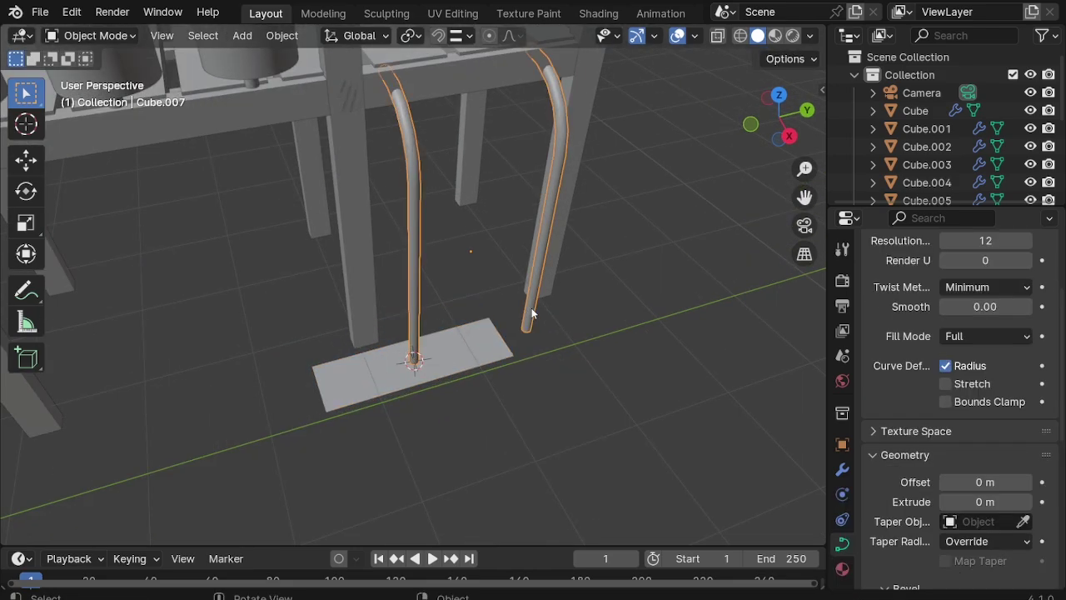
pyautogui.hotkey('shift', 's')
pyautogui.click(506, 387)
pyautogui.click(458, 363)
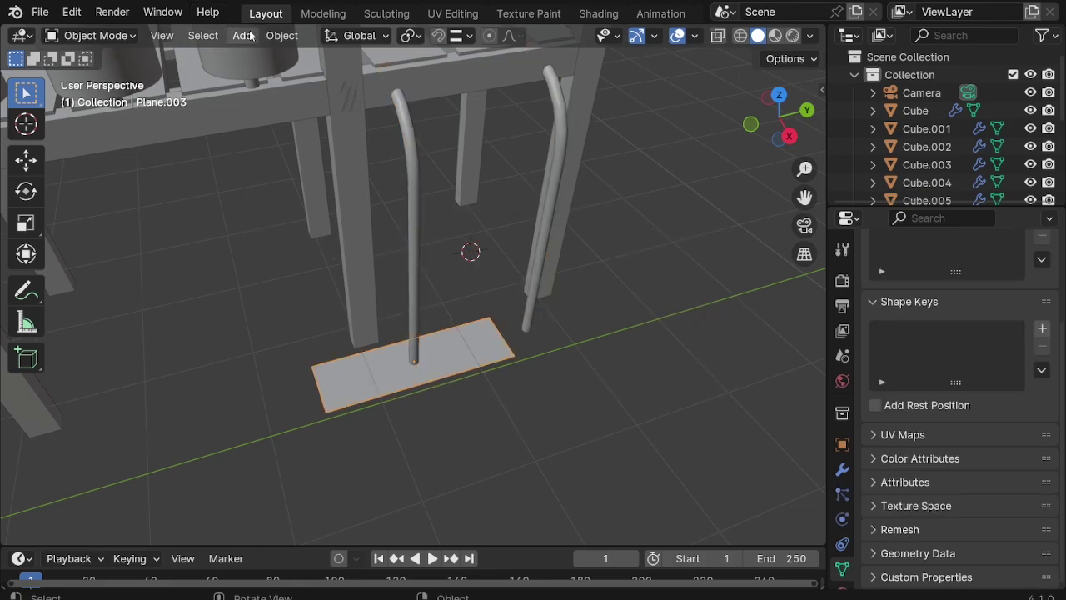
pyautogui.click(281, 35)
pyautogui.moveTo(300, 146)
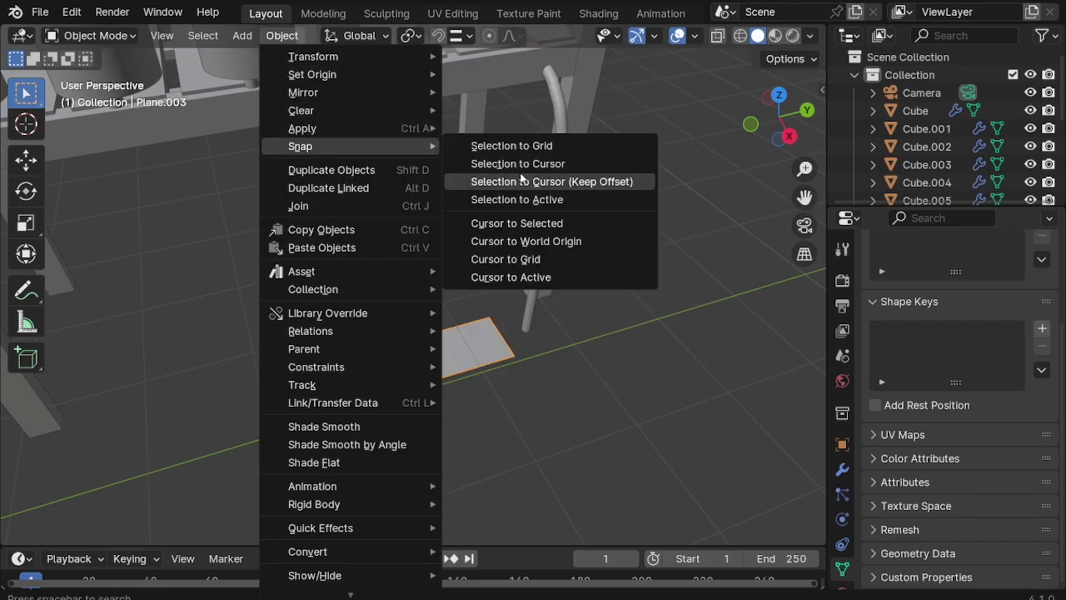
pyautogui.click(525, 164)
# Step: From the top view, shift the plane along the X axis
pyautogui.scroll(5, 489, 268)
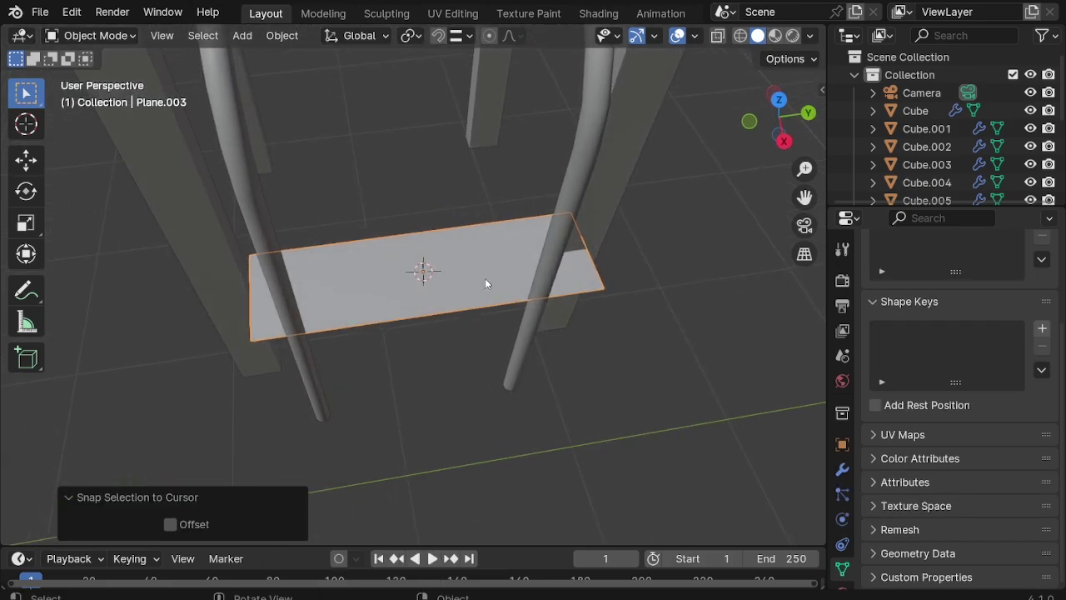
pyautogui.press('KP_7')
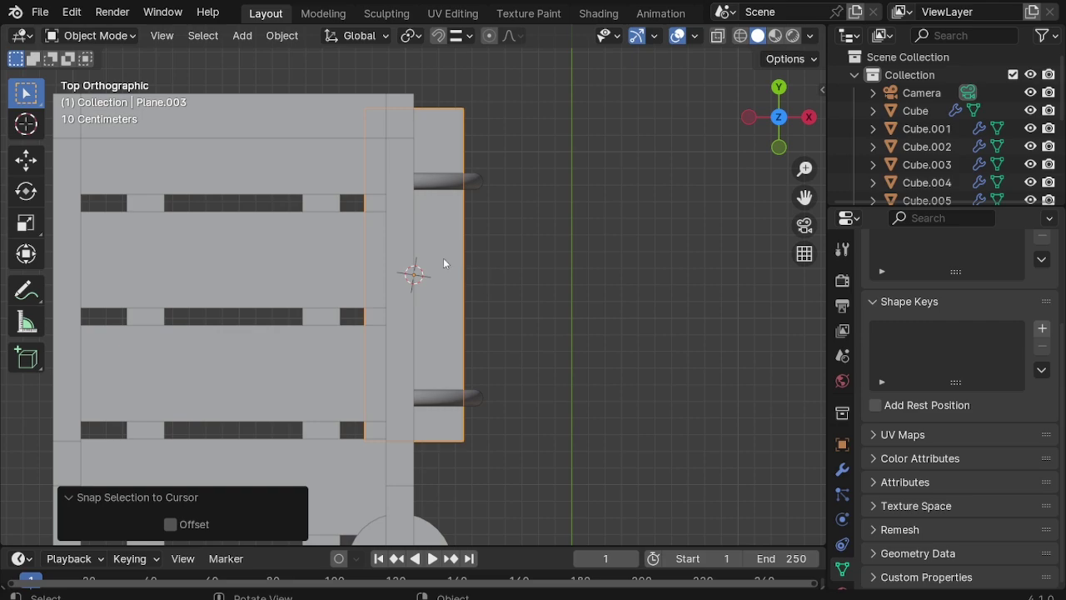
pyautogui.press('g')
pyautogui.press('x')
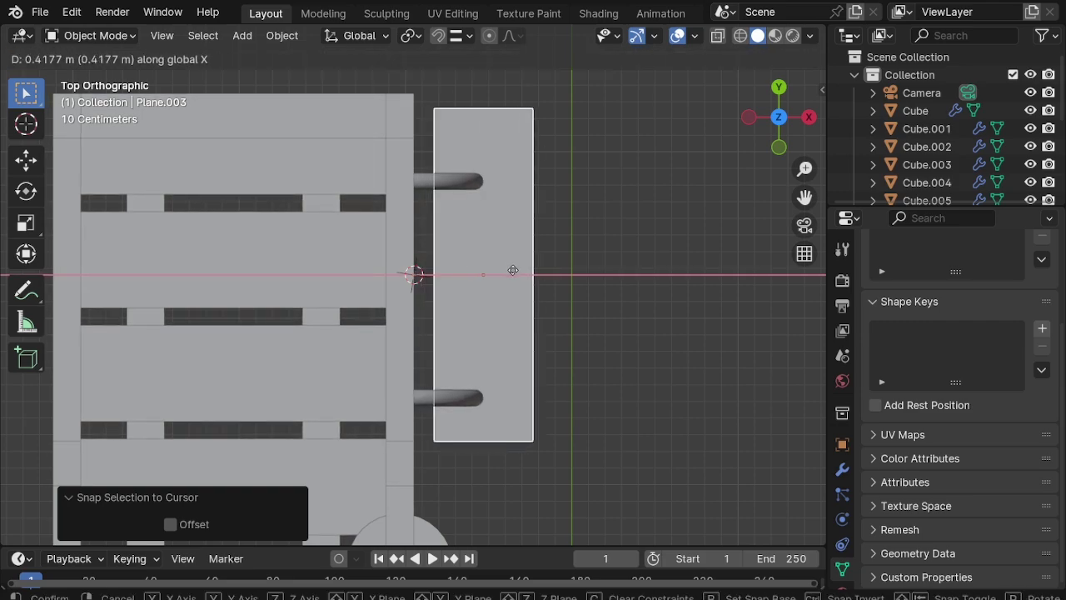
pyautogui.click(512, 269)
# Step: Set the curved rail's origin to its geometry, then snap the plane to the rail via the 3D cursor
pyautogui.click(457, 391)
pyautogui.click(298, 36)
pyautogui.moveTo(312, 74)
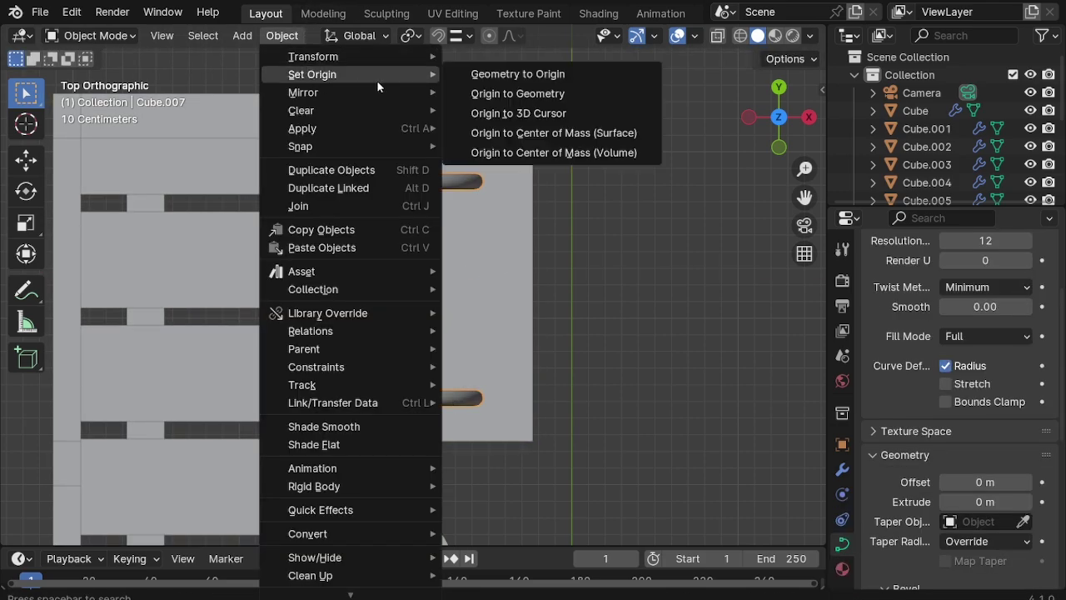
pyautogui.click(550, 93)
pyautogui.click(440, 288)
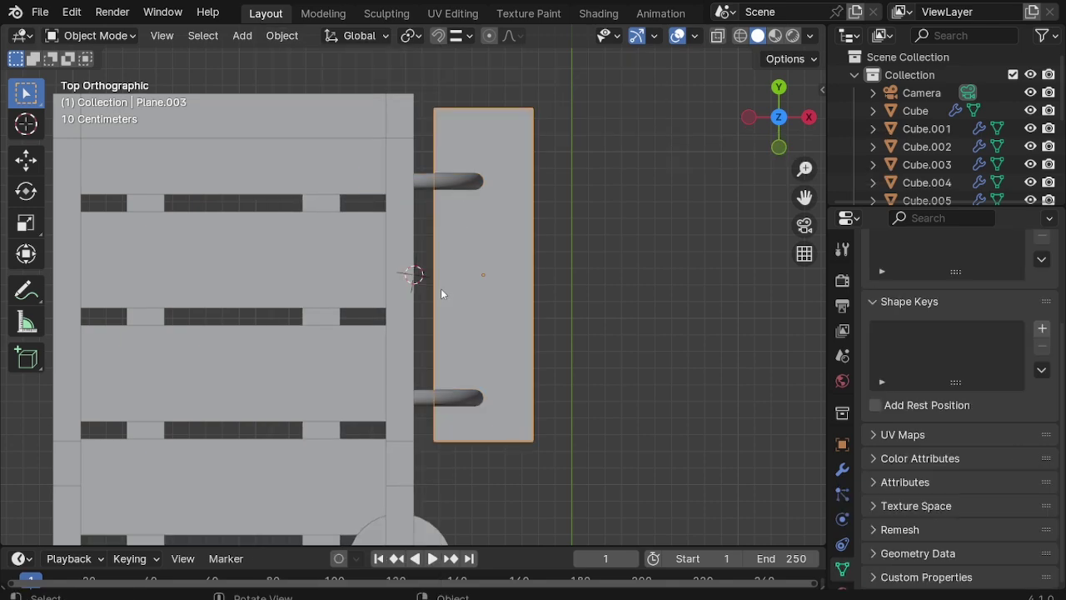
pyautogui.click(432, 185)
pyautogui.hotkey('shift', 's')
pyautogui.click(452, 337)
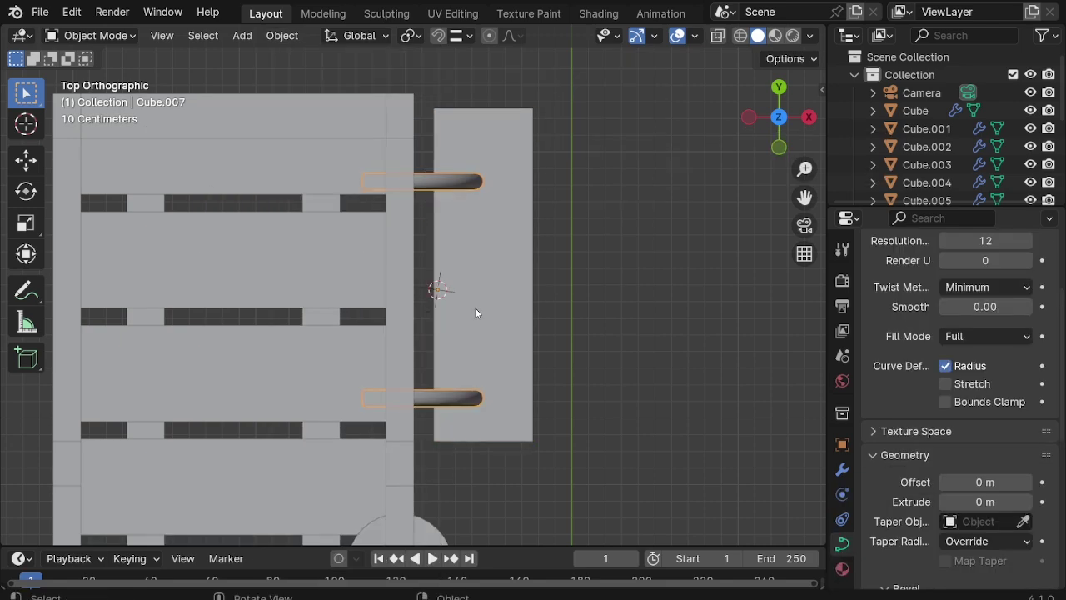
pyautogui.click(474, 307)
pyautogui.click(282, 35)
pyautogui.moveTo(301, 146)
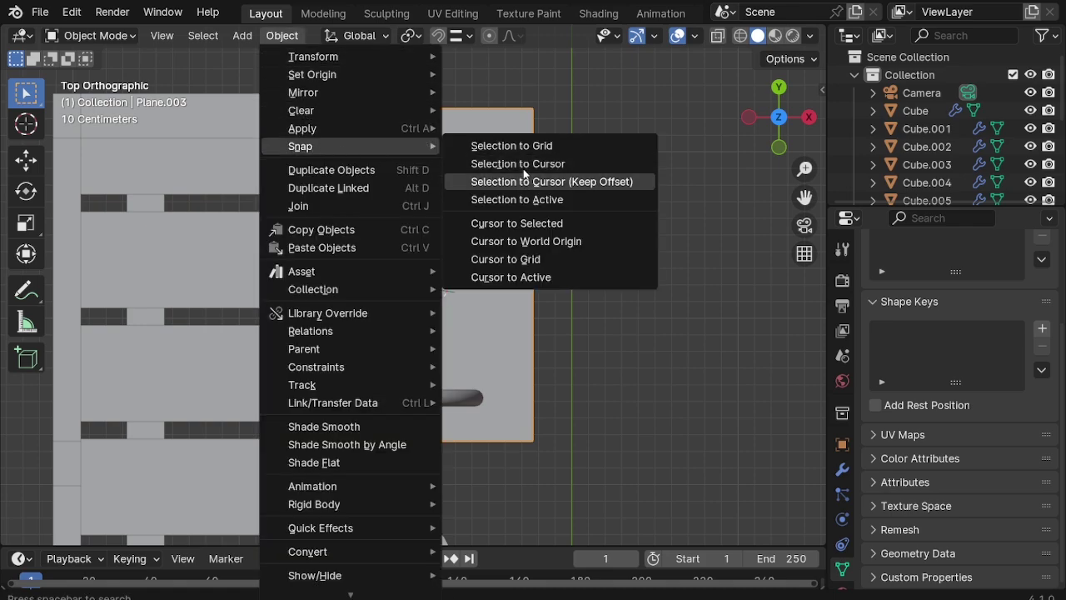
pyautogui.click(499, 178)
# Step: Move the plane 0.247 m along X and scale it to 0.843 along Y
pyautogui.press('g')
pyautogui.press('x')
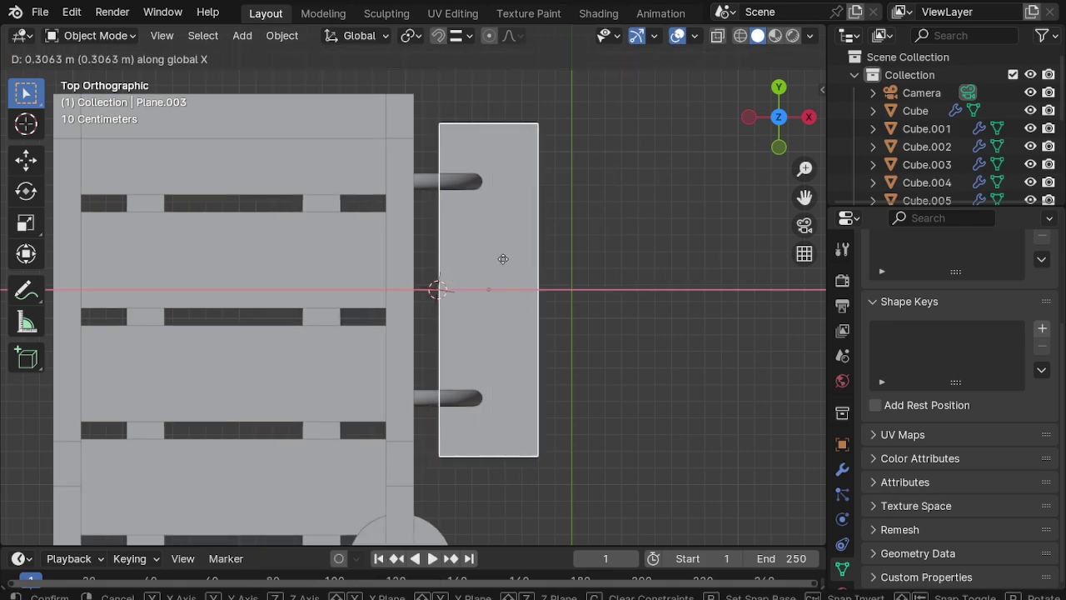
pyautogui.click(488, 300)
pyautogui.press('s')
pyautogui.press('y')
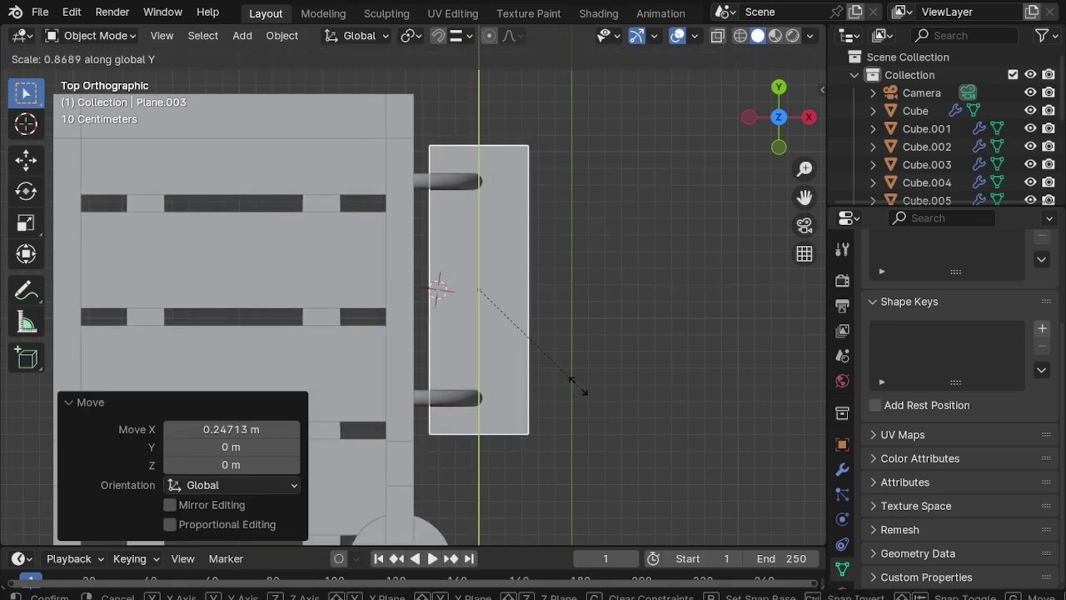
pyautogui.click(573, 383)
pyautogui.moveTo(554, 369); pyautogui.dragTo(469, 313, button='middle')
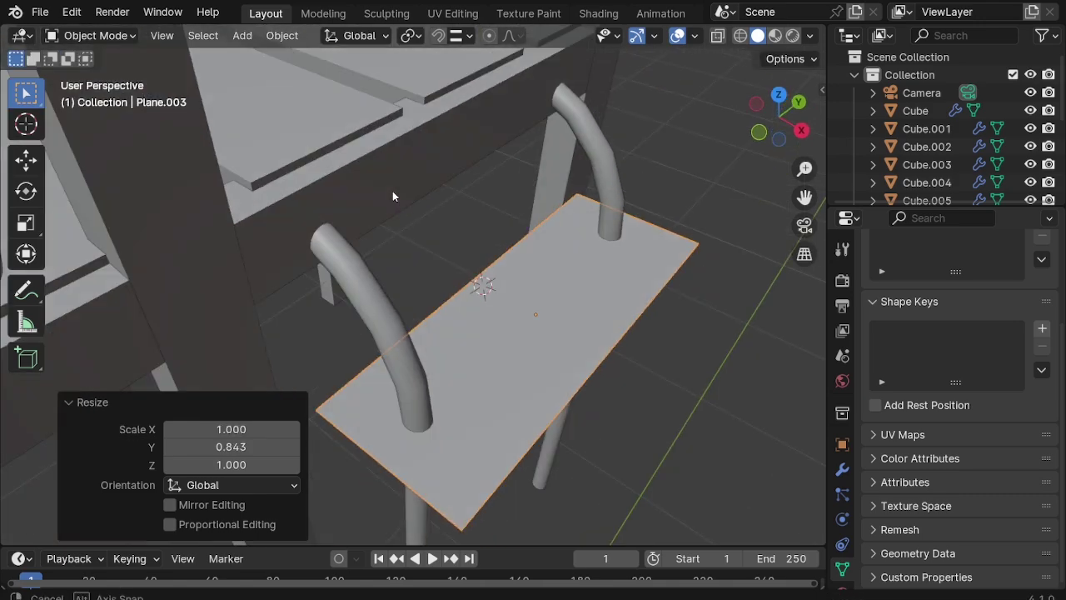
# Step: Extrude the plane into a thick slab and apply its scale
pyautogui.press('Tab')
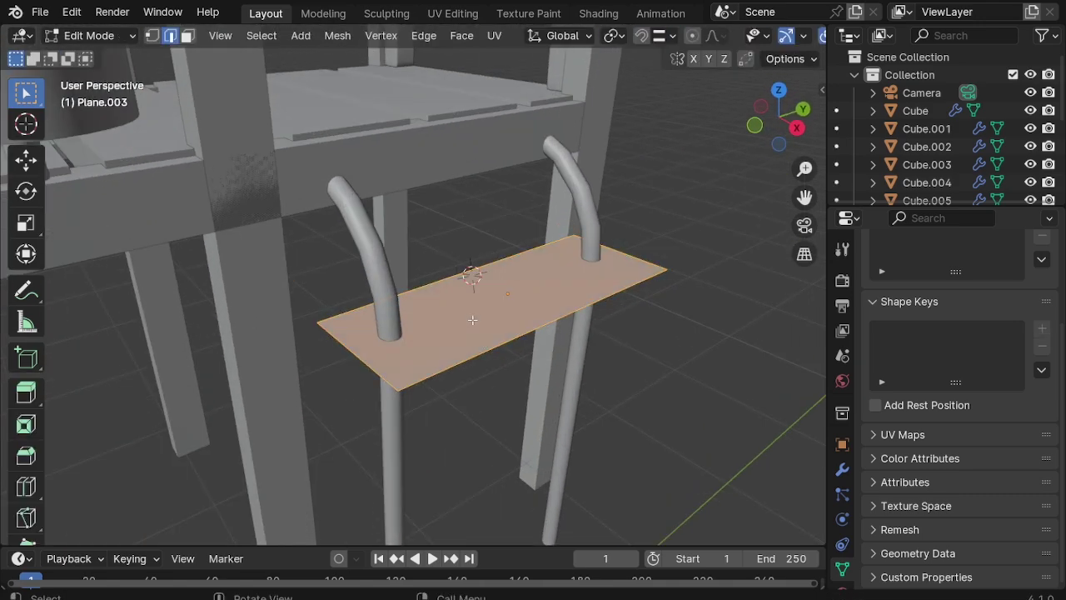
pyautogui.press('e')
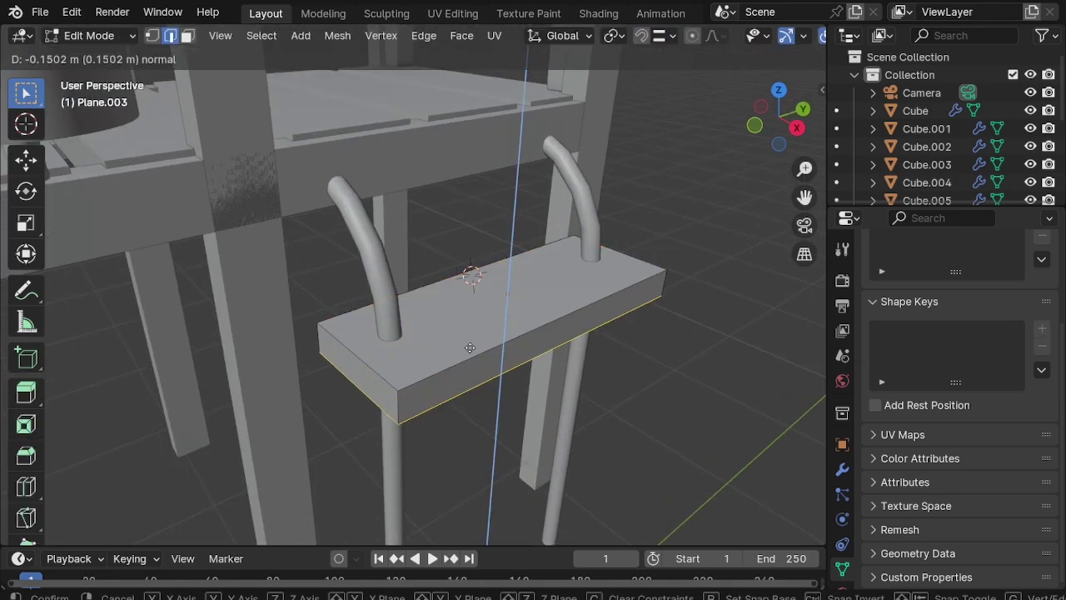
pyautogui.click(470, 348)
pyautogui.click(334, 346)
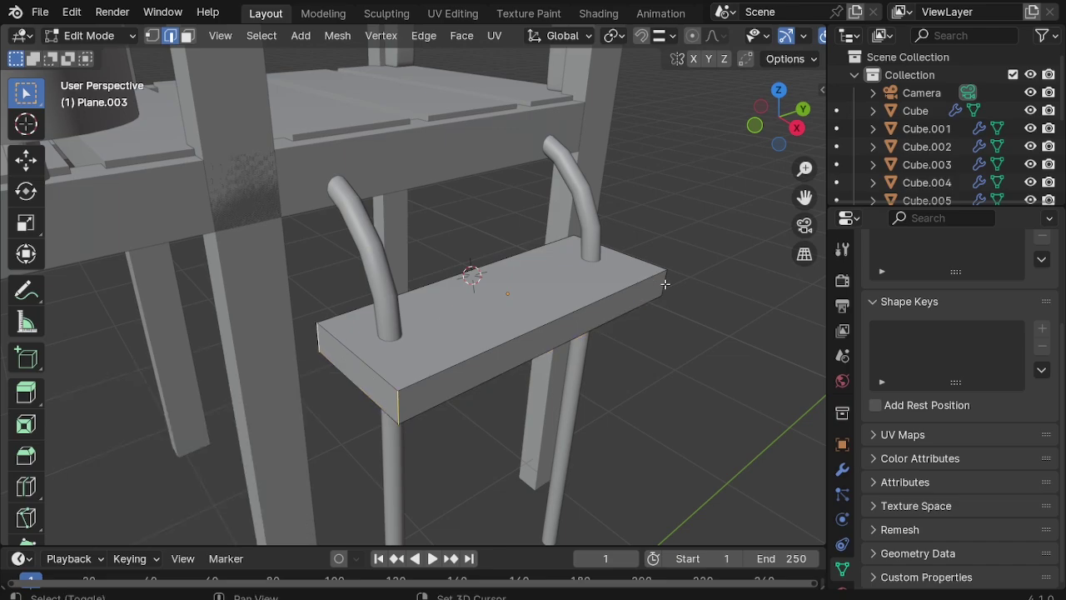
pyautogui.moveTo(665, 284); pyautogui.dragTo(396, 265, button='middle')
pyautogui.moveTo(669, 256)
pyautogui.mouseDown(button='middle')
pyautogui.moveTo(376, 189)
pyautogui.moveTo(307, 197)
pyautogui.mouseUp(button='middle')
pyautogui.press('Tab')
pyautogui.press('Escape')
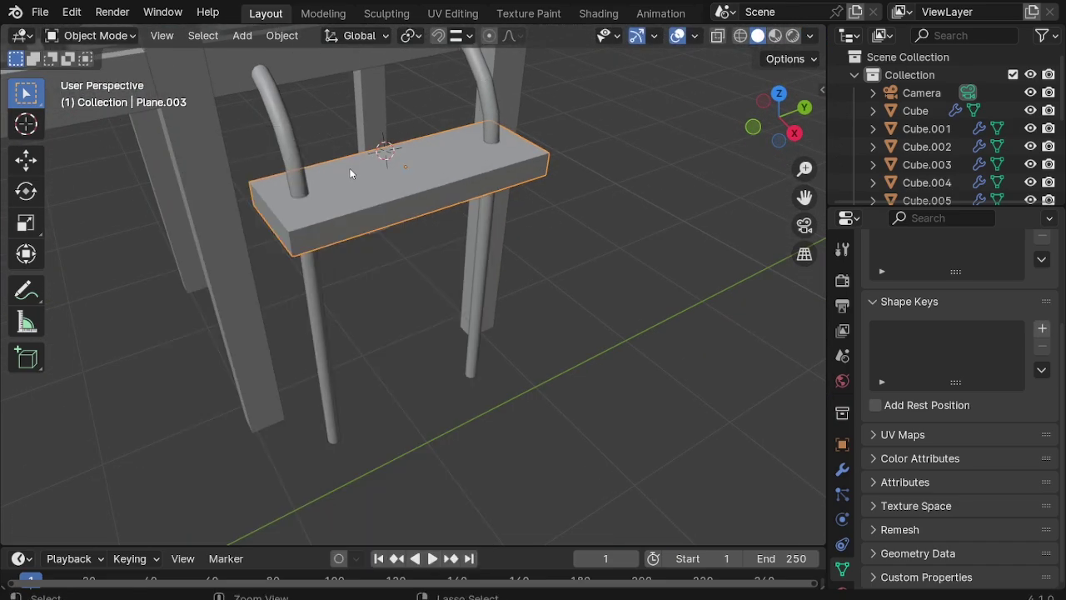
pyautogui.hotkey('ctrl', 'a')
pyautogui.click(337, 180)
# Step: Bevel the plank's ends to round them and rescale the whole plank mesh
pyautogui.press('Tab')
pyautogui.moveTo(347, 207); pyautogui.dragTo(426, 261, button='middle')
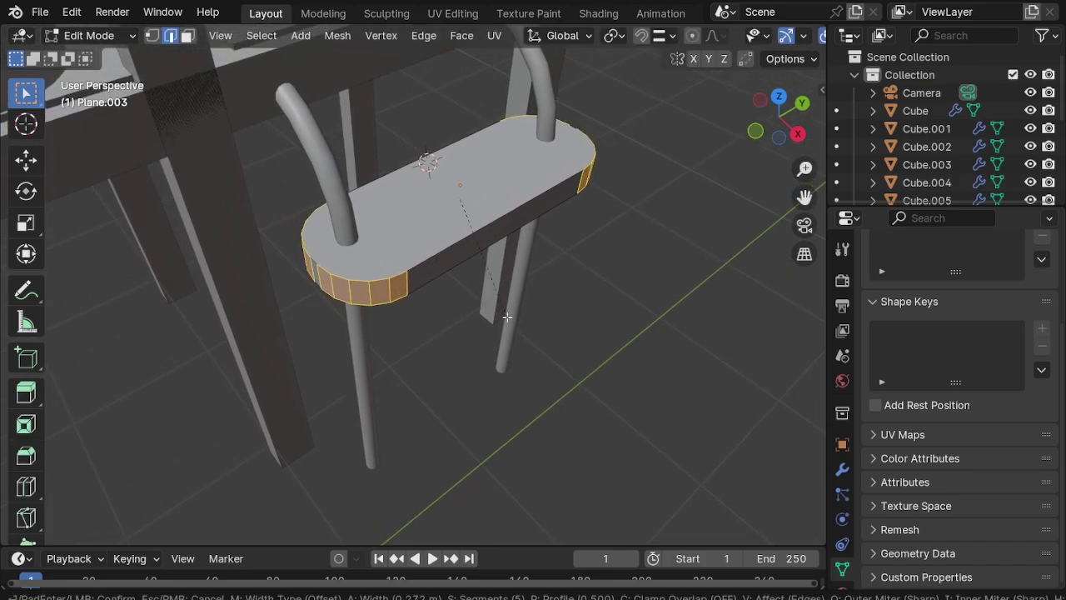
pyautogui.click(507, 316)
pyautogui.scroll(-3, 506, 317)
pyautogui.press('a')
pyautogui.scroll(3, 508, 308)
pyautogui.press('s')
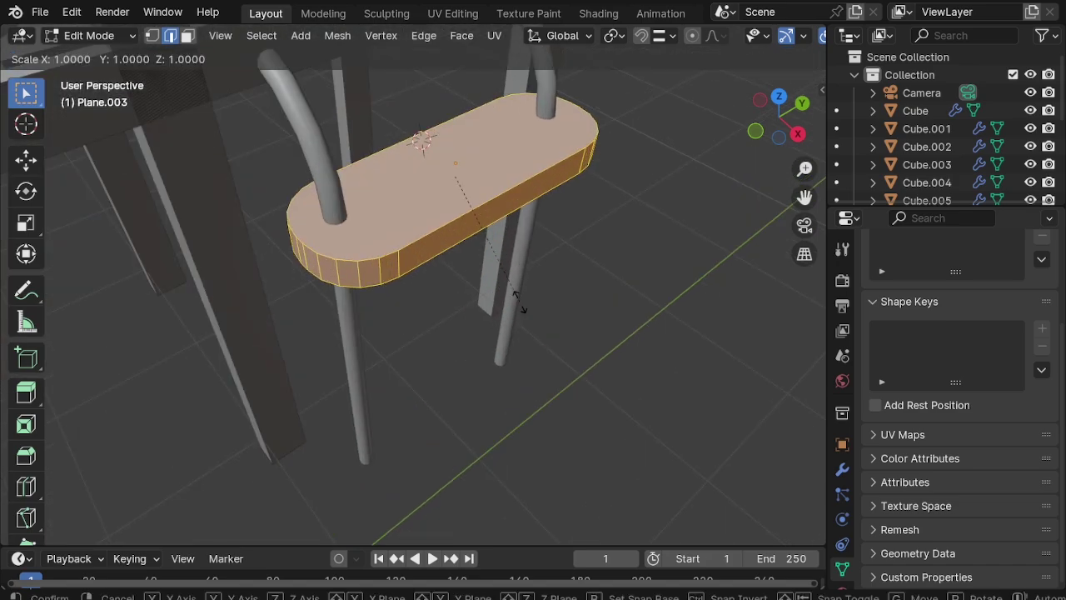
pyautogui.click(483, 271)
# Step: Apply Shade Smooth by Angle to the plank
pyautogui.press('Tab')
pyautogui.scroll(-3, 470, 268)
pyautogui.scroll(3, 471, 269)
pyautogui.rightClick(442, 265)
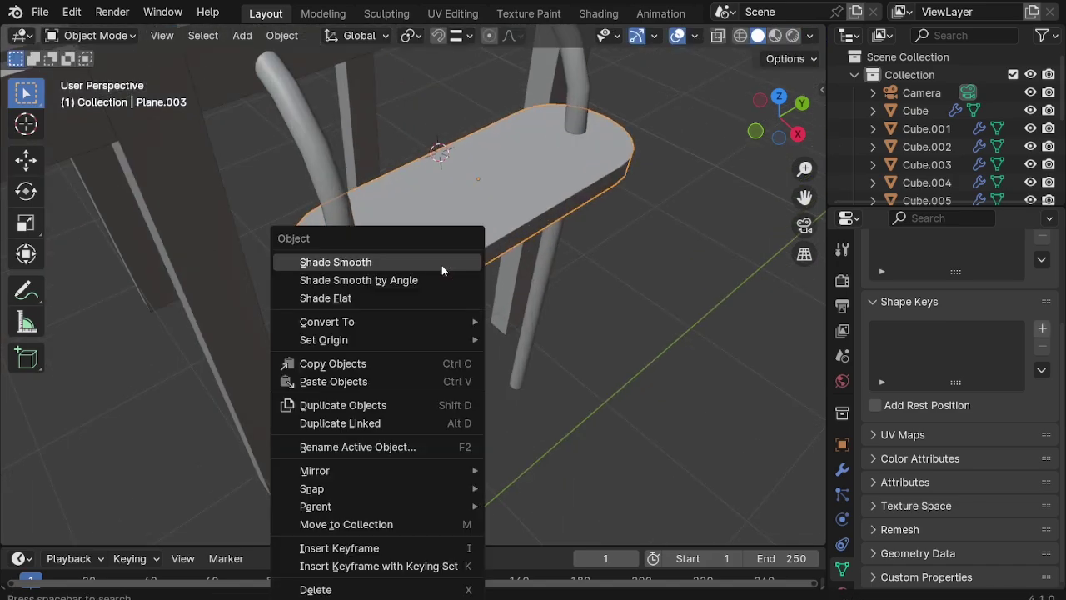
pyautogui.click(441, 279)
pyautogui.scroll(-2, 419, 233)
# Step: Lower the plank 1.7272 m along Z to the rails' bottom
pyautogui.press('KP_3')
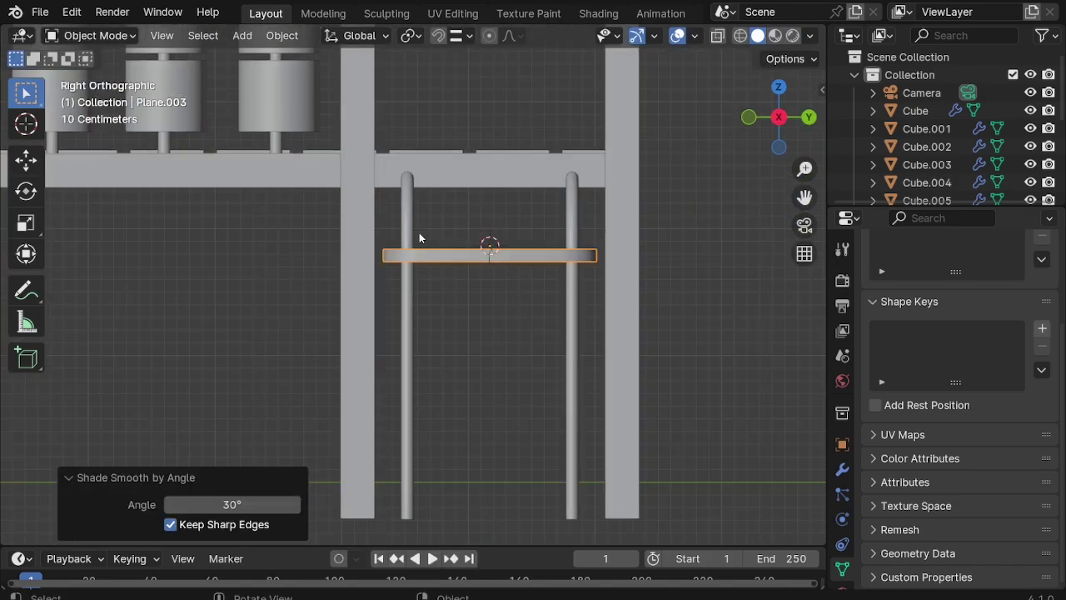
pyautogui.press('g')
pyautogui.press('z')
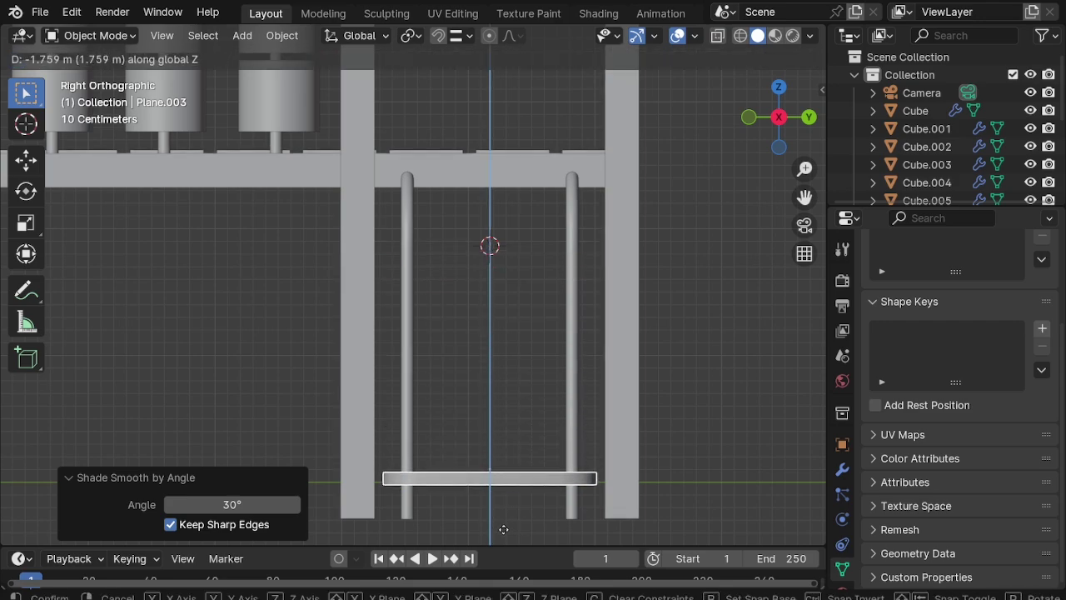
pyautogui.click(503, 526)
# Step: Add an Array modifier to the plank
pyautogui.click(843, 469)
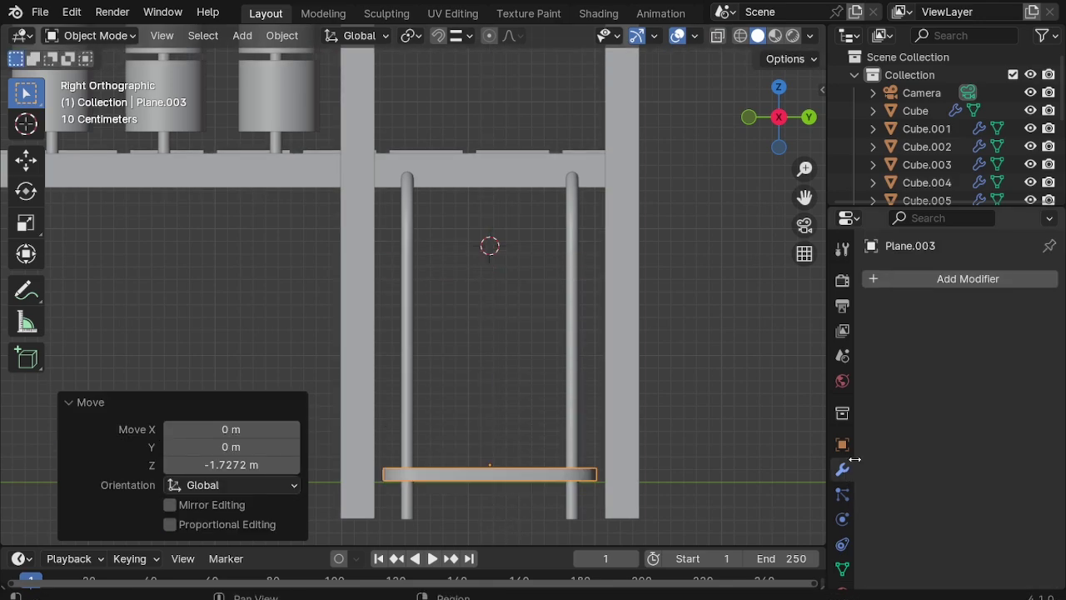
pyautogui.click(921, 280)
pyautogui.click(855, 278)
pyautogui.press('Return')
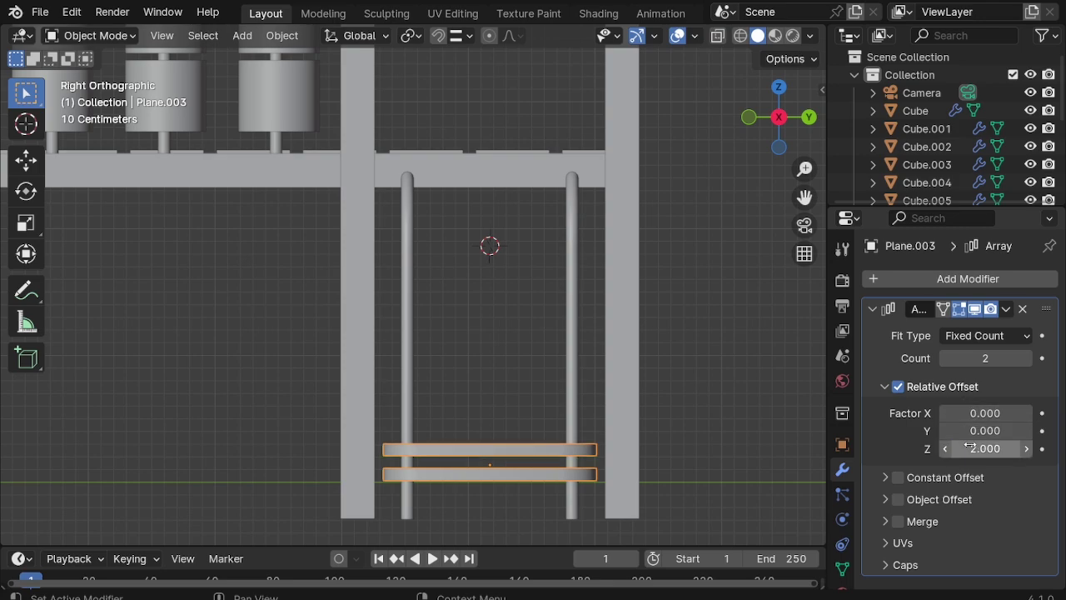
# Step: Widen the Array's vertical spacing between step copies and nudge the steps up slightly
pyautogui.moveTo(1010, 448); pyautogui.dragTo(1050, 449)
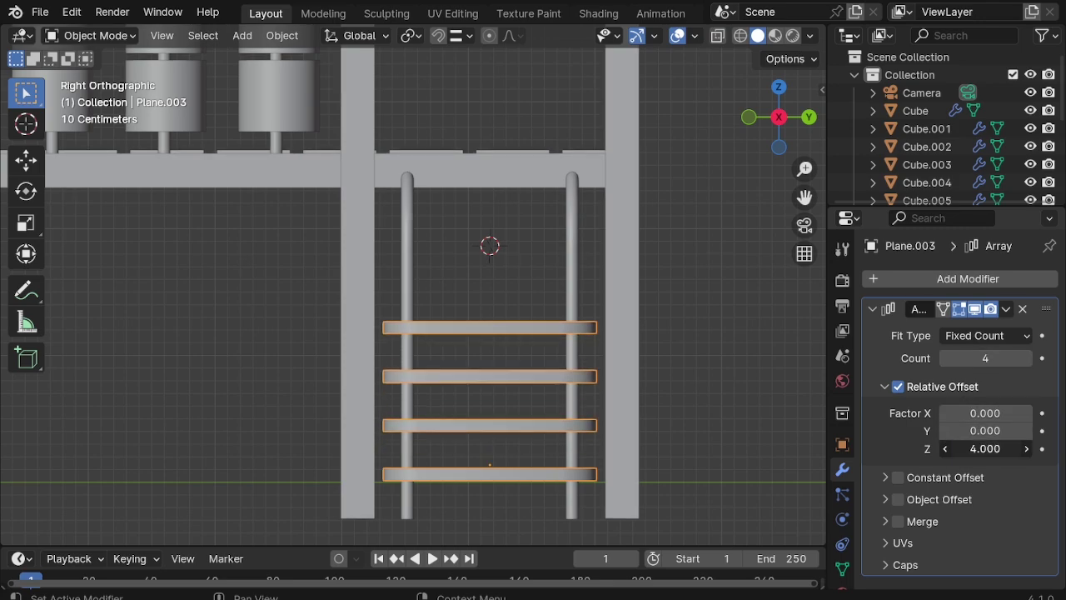
pyautogui.moveTo(985, 448); pyautogui.dragTo(1013, 448)
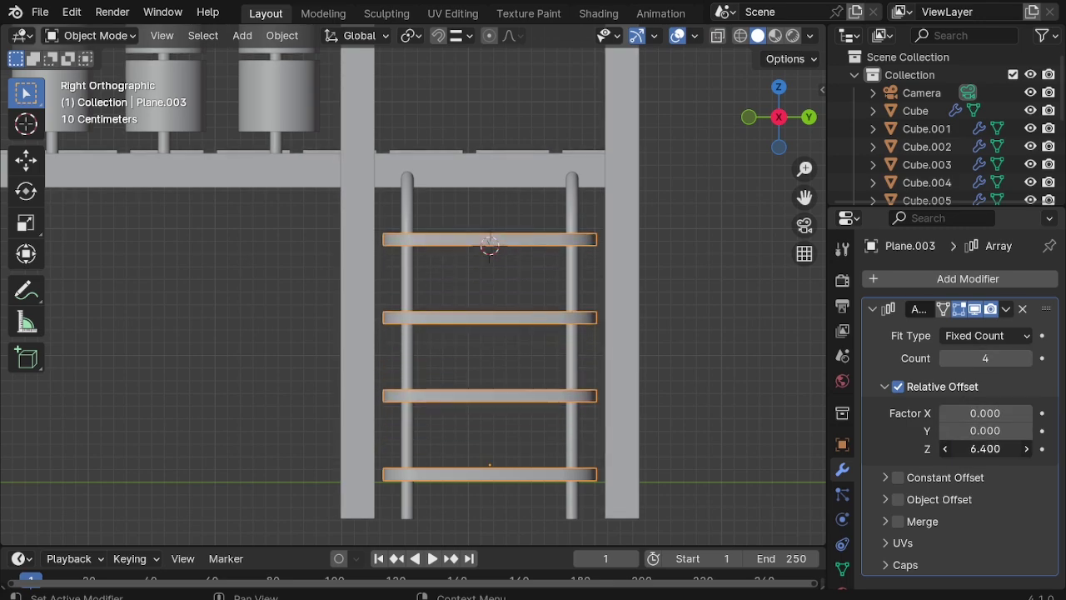
pyautogui.scroll(-2, 510, 348)
pyautogui.moveTo(511, 348); pyautogui.dragTo(582, 379, button='middle')
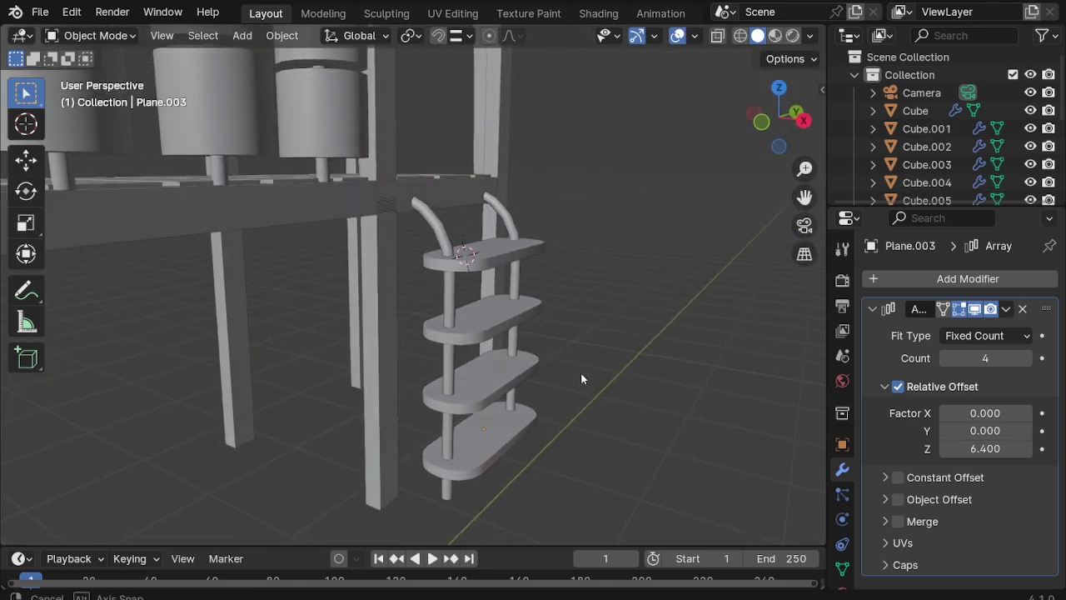
pyautogui.scroll(2, 464, 468)
pyautogui.press('g')
pyautogui.press('z')
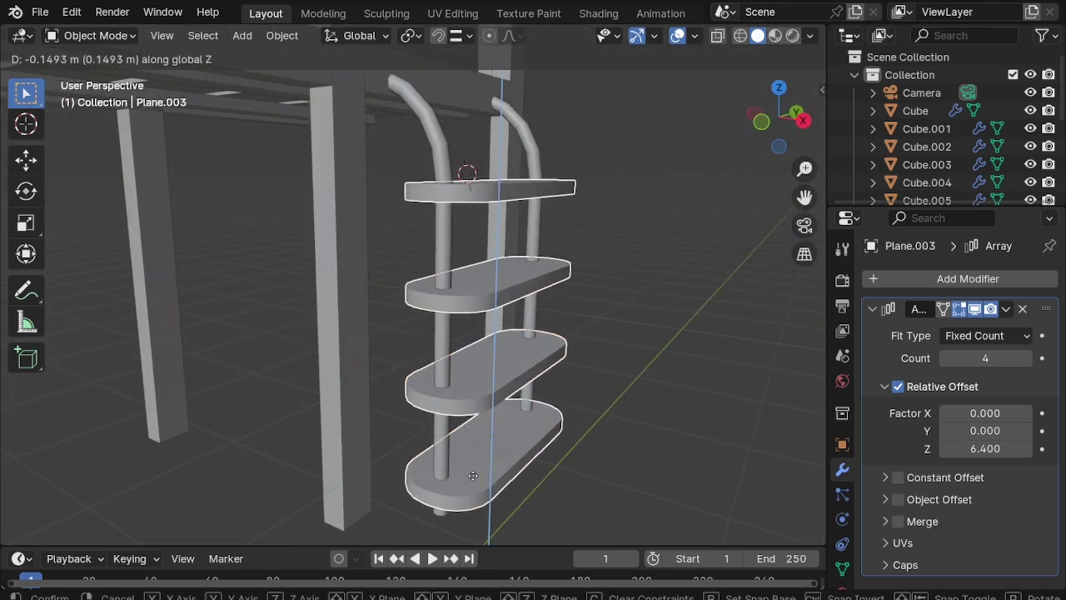
pyautogui.click(473, 443)
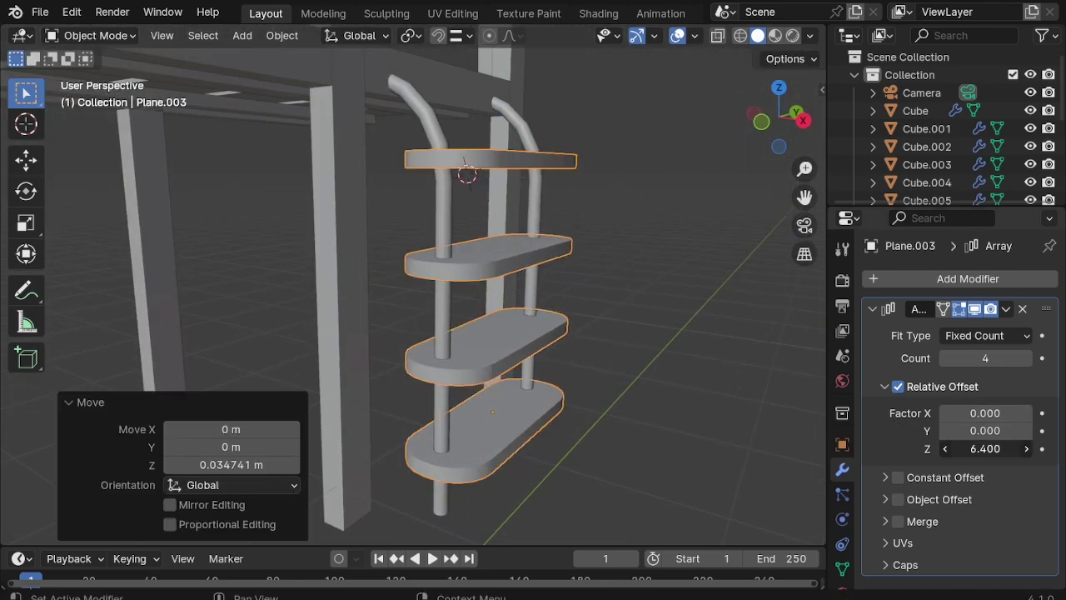
# Step: Set the step spacing to 6.000 and raise the ladder steps slightly along Z
pyautogui.moveTo(986, 448); pyautogui.dragTo(966, 448)
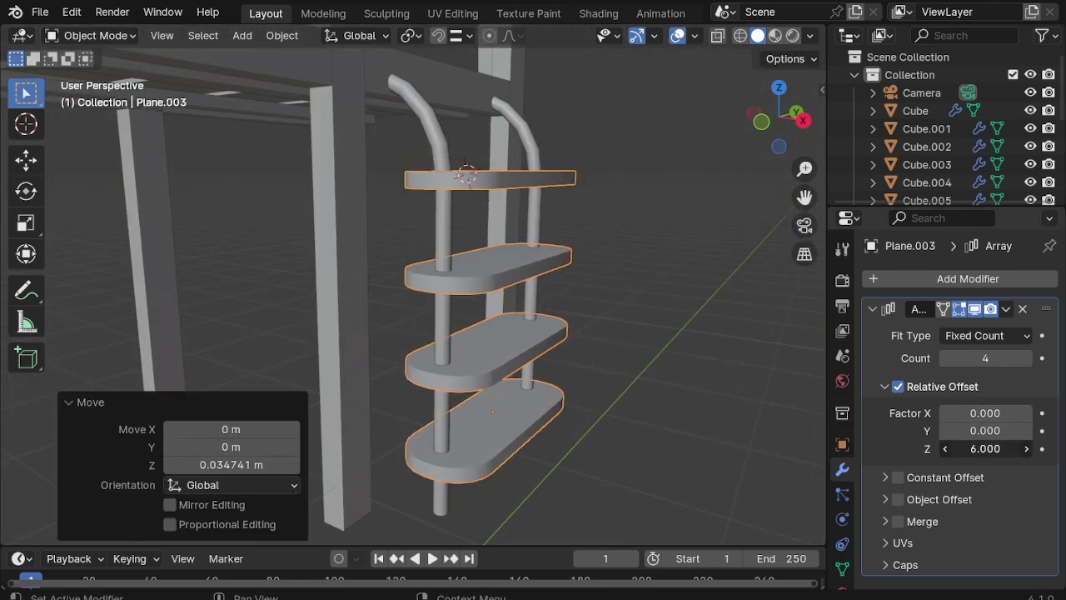
pyautogui.press('g')
pyautogui.press('z')
pyautogui.click(594, 404)
pyautogui.press('KP_3')
pyautogui.press('g')
pyautogui.press('z')
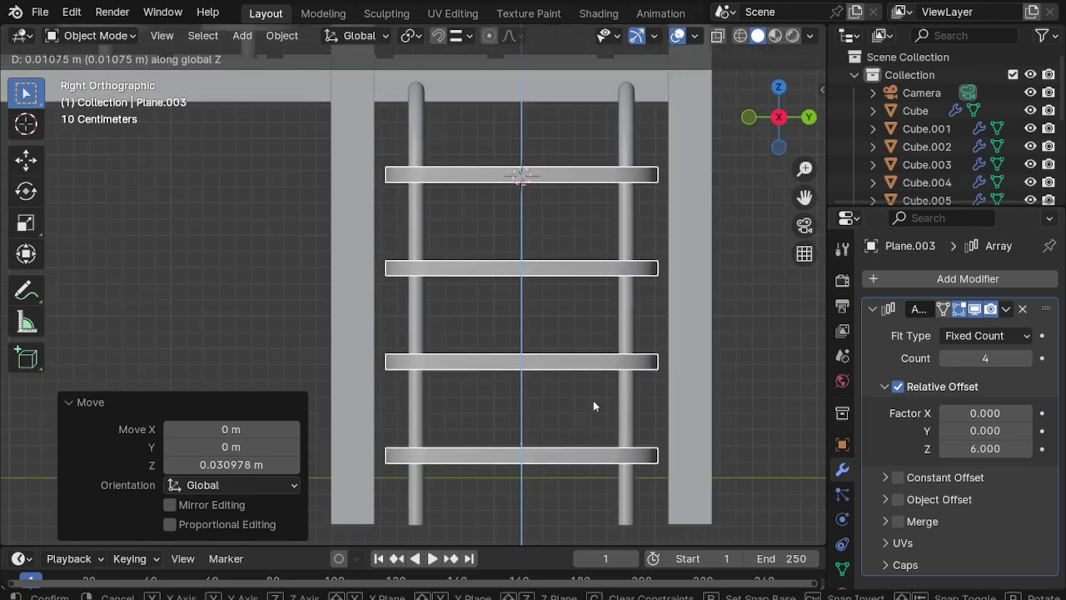
pyautogui.click(594, 400)
# Step: Reselect the arrayed ladder steps and narrow them along the X axis
pyautogui.click(695, 343)
pyautogui.moveTo(695, 343)
pyautogui.mouseDown(button='middle')
pyautogui.moveTo(639, 353)
pyautogui.moveTo(719, 388)
pyautogui.moveTo(759, 382)
pyautogui.moveTo(701, 286)
pyautogui.moveTo(662, 325)
pyautogui.moveTo(730, 412)
pyautogui.mouseUp(button='middle')
pyautogui.scroll(-5, 640, 352)
pyautogui.hotkey('alt', 'a')
pyautogui.scroll(3, 672, 352)
pyautogui.scroll(2, 708, 320)
pyautogui.click(701, 286)
pyautogui.scroll(2, 693, 256)
pyautogui.press('s')
pyautogui.press('x')
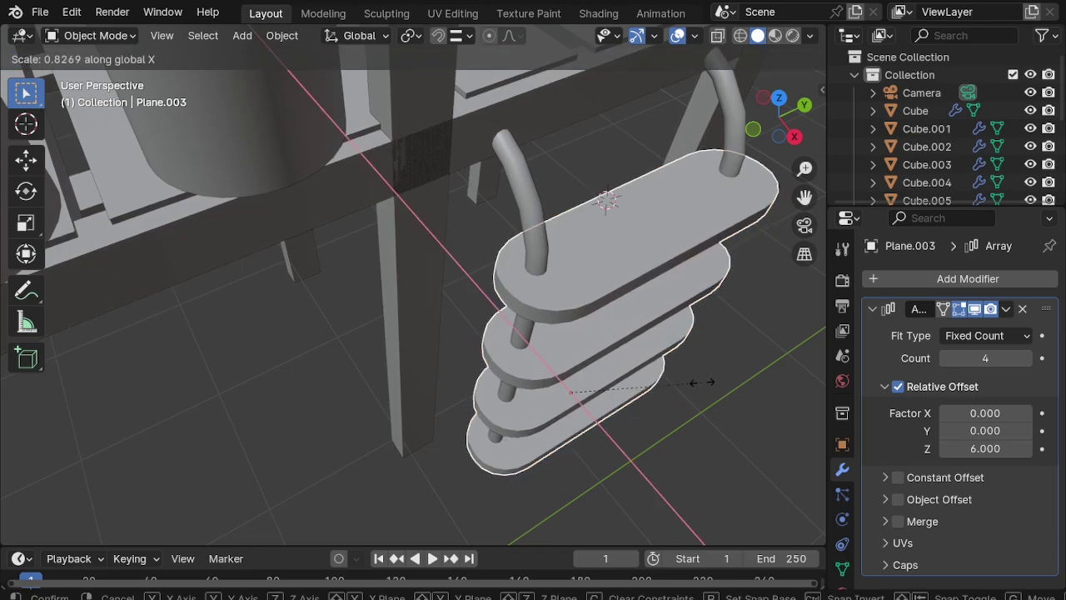
pyautogui.click(698, 376)
# Step: Delete the leftover extra object and review the whole playground frame
pyautogui.moveTo(698, 376); pyautogui.dragTo(692, 414, button='middle')
pyautogui.scroll(-4, 517, 293)
pyautogui.moveTo(518, 293); pyautogui.dragTo(646, 331, button='middle')
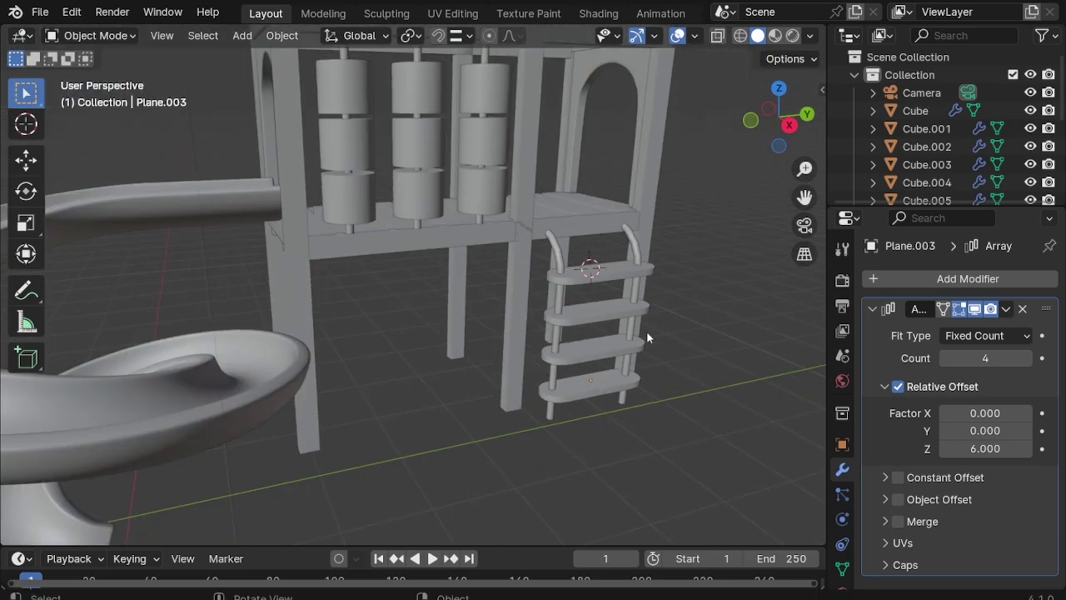
pyautogui.scroll(-1, 647, 335)
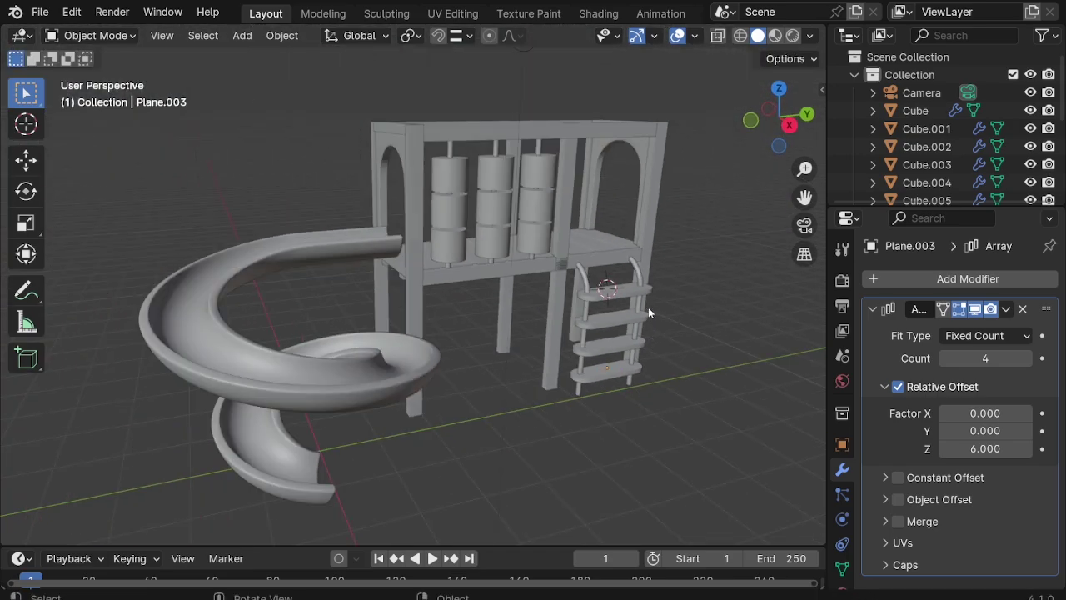
pyautogui.scroll(3, 648, 305)
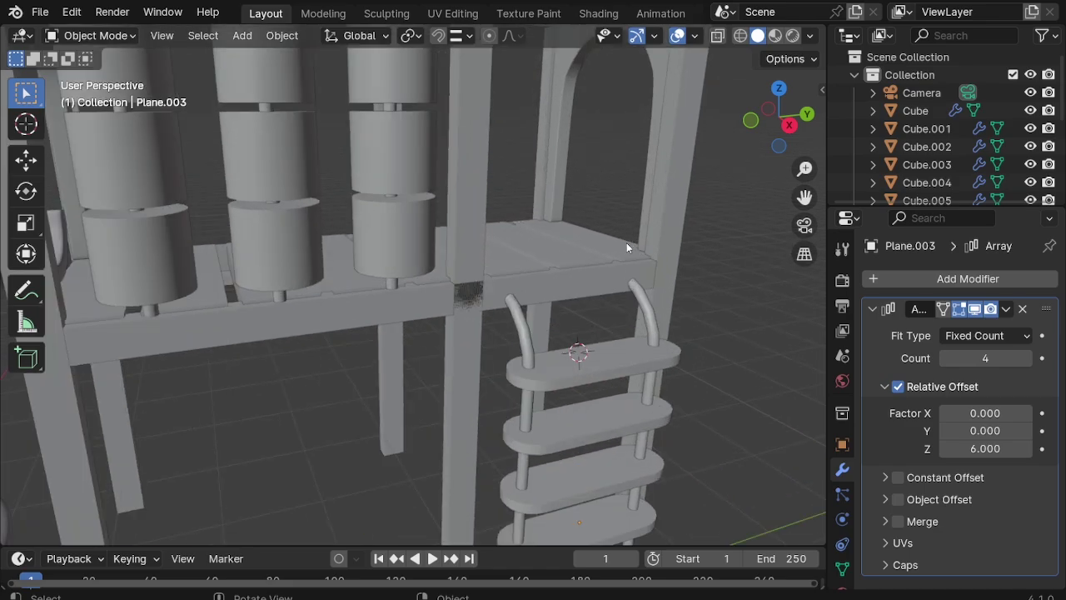
pyautogui.press('Delete')
pyautogui.moveTo(626, 242)
pyautogui.mouseDown(button='middle')
pyautogui.moveTo(407, 267)
pyautogui.moveTo(349, 240)
pyautogui.mouseUp(button='middle')
pyautogui.scroll(4, 349, 240)
# Step: Add a plane and stand it upright by rotating it 90° around X
pyautogui.scroll(2, 281, 128)
pyautogui.hotkey('shift', 'a')
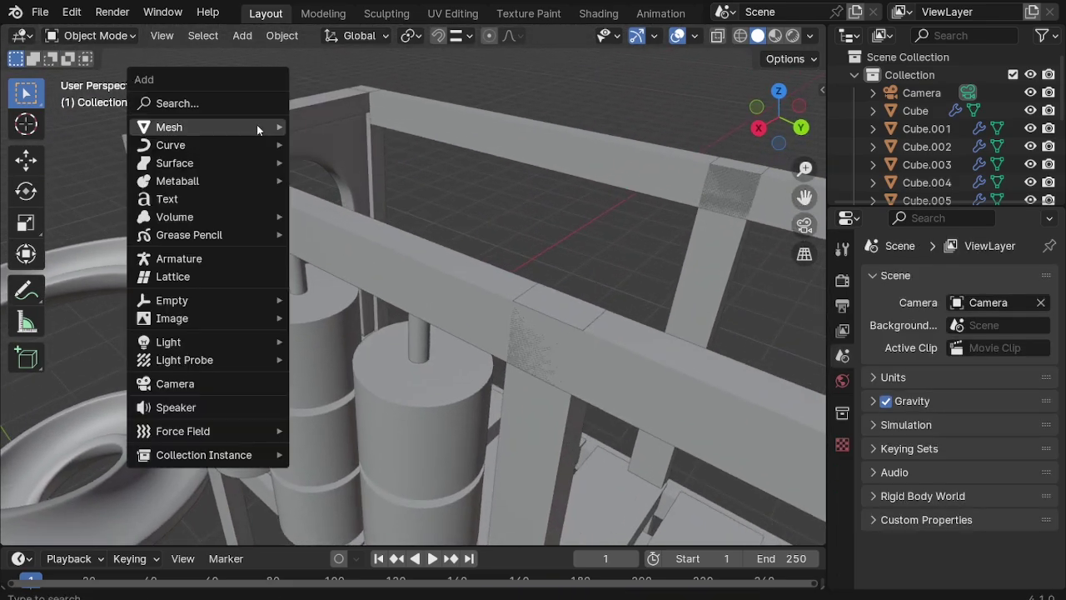
pyautogui.click(338, 126)
pyautogui.scroll(-3, 338, 131)
pyautogui.moveTo(338, 131)
pyautogui.mouseDown(button='middle')
pyautogui.moveTo(256, 161)
pyautogui.moveTo(290, 202)
pyautogui.mouseUp(button='middle')
pyautogui.press('r')
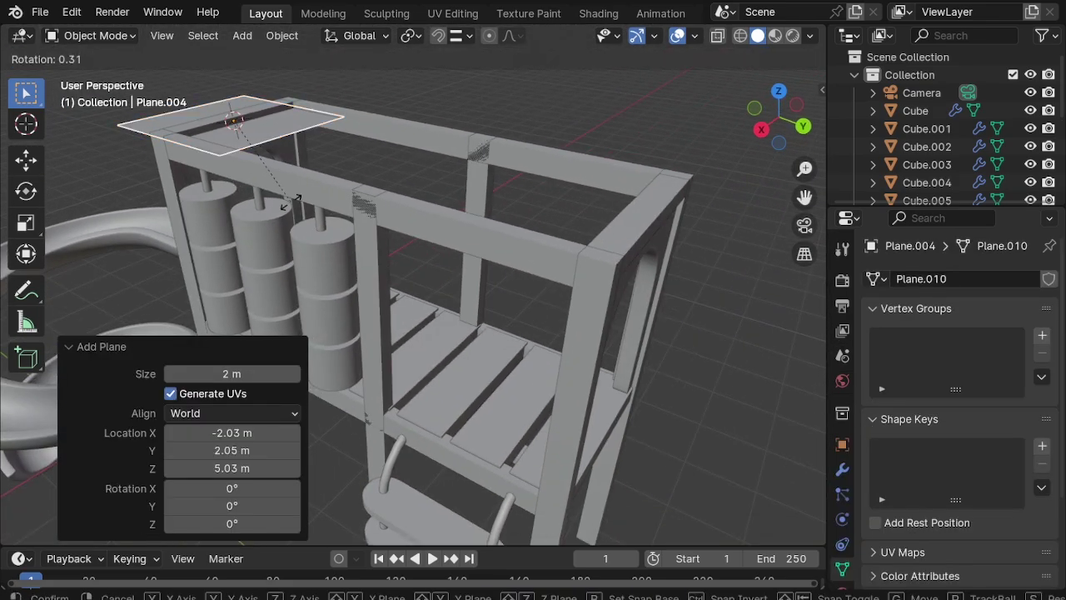
pyautogui.press('Return')
# Step: Move the upright plane along Y to the frame's far side
pyautogui.scroll(-3, 502, 230)
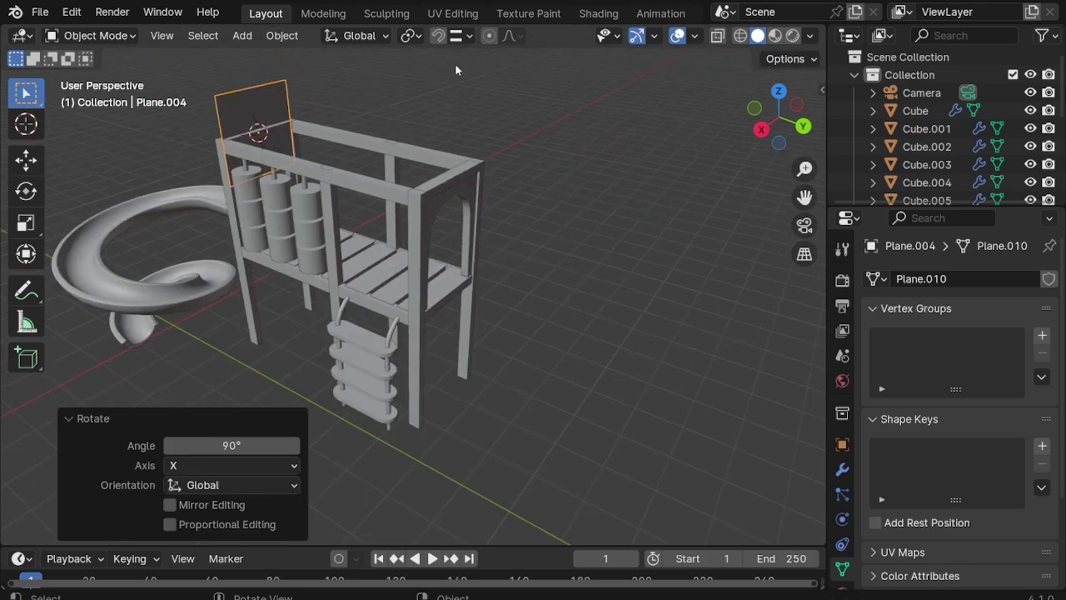
pyautogui.scroll(3, 426, 130)
pyautogui.scroll(-3, 347, 199)
pyautogui.press('g')
pyautogui.press('y')
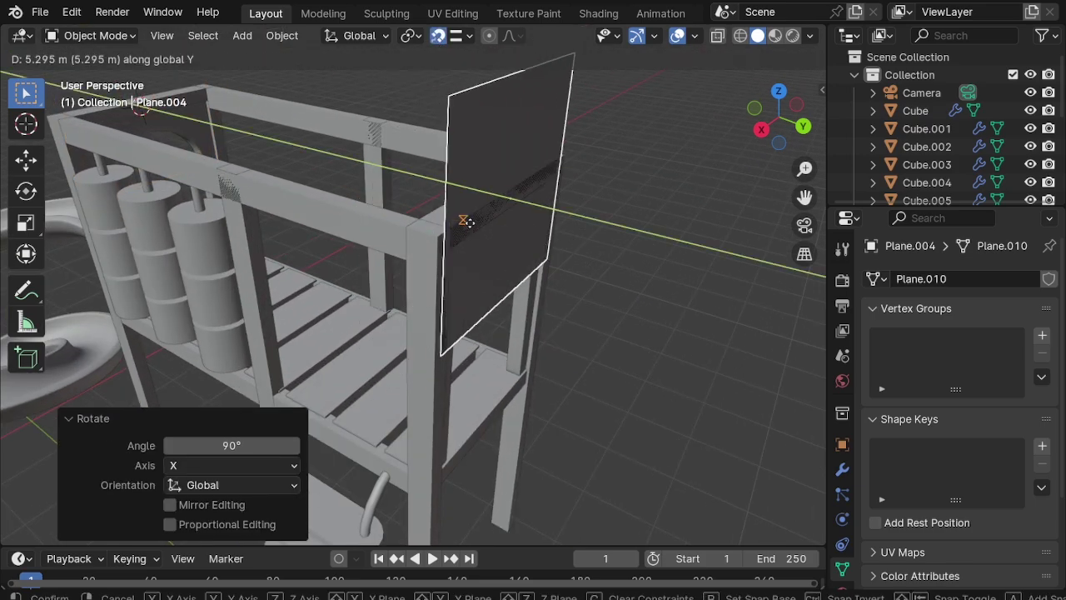
pyautogui.click(464, 219)
pyautogui.moveTo(464, 219)
pyautogui.mouseDown(button='middle')
pyautogui.moveTo(432, 250)
pyautogui.moveTo(466, 224)
pyautogui.mouseUp(button='middle')
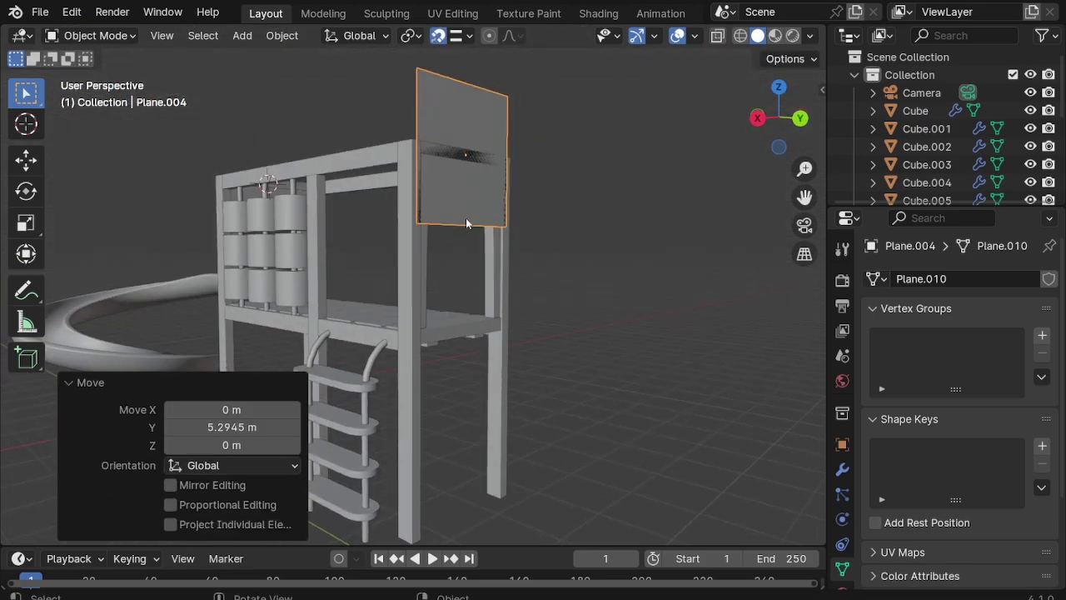
# Step: Lower the plane along Z so it sits between the posts
pyautogui.press('g')
pyautogui.press('z')
pyautogui.scroll(4, 474, 469)
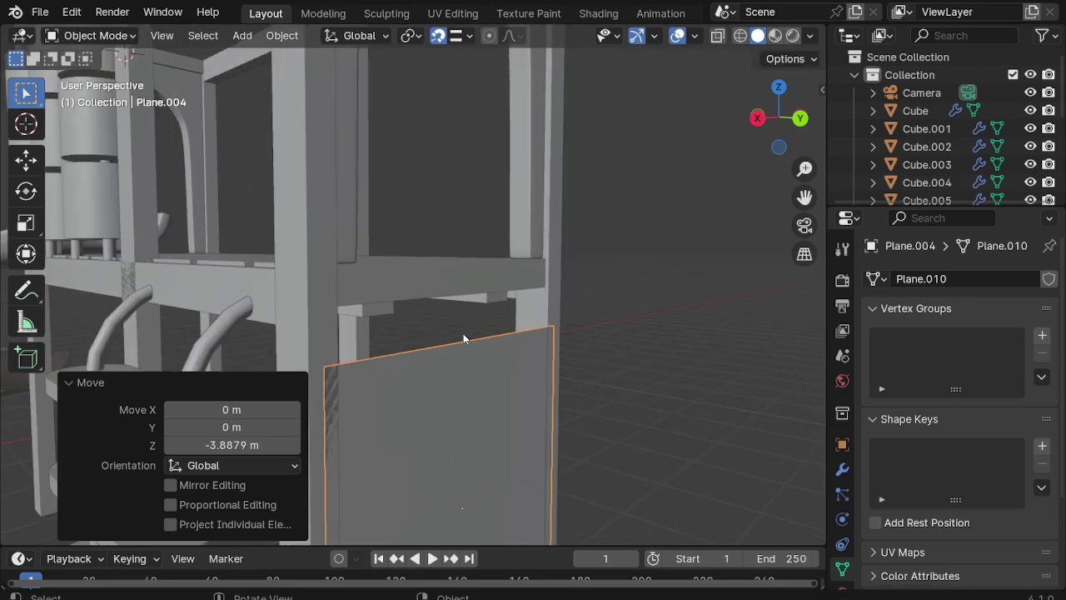
pyautogui.press('g')
pyautogui.press('z')
pyautogui.click(420, 286)
pyautogui.scroll(-4, 420, 285)
pyautogui.moveTo(419, 286)
pyautogui.mouseDown(button='middle')
pyautogui.moveTo(467, 393)
pyautogui.moveTo(453, 386)
pyautogui.mouseUp(button='middle')
# Step: With snapping off, lower the panel's bottom edge toward the ground in Edit Mode
pyautogui.press('Tab')
pyautogui.click(450, 393)
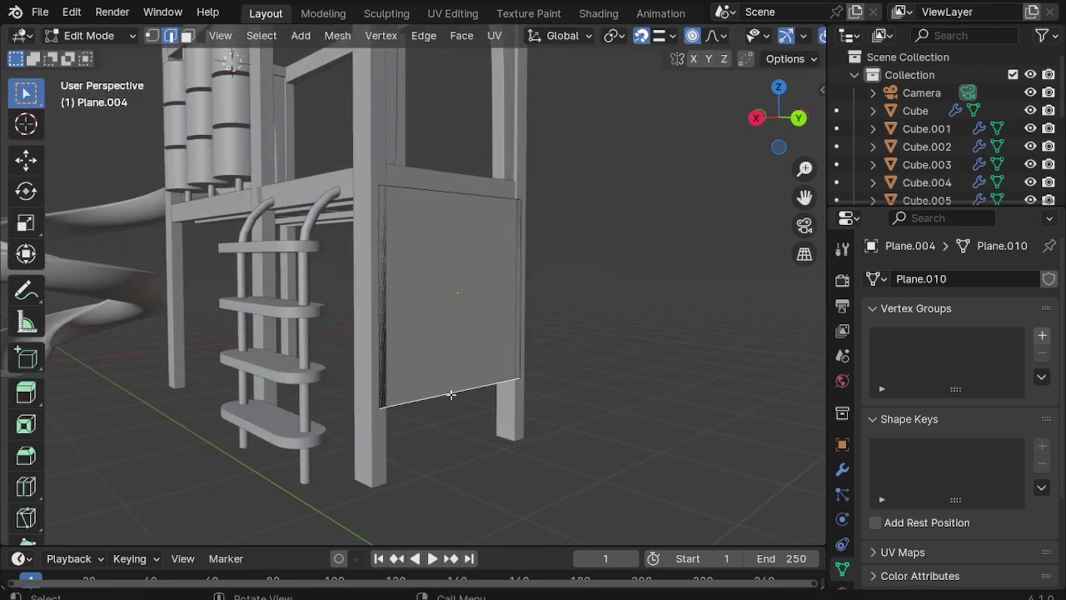
pyautogui.click(641, 36)
pyautogui.scroll(3, 500, 333)
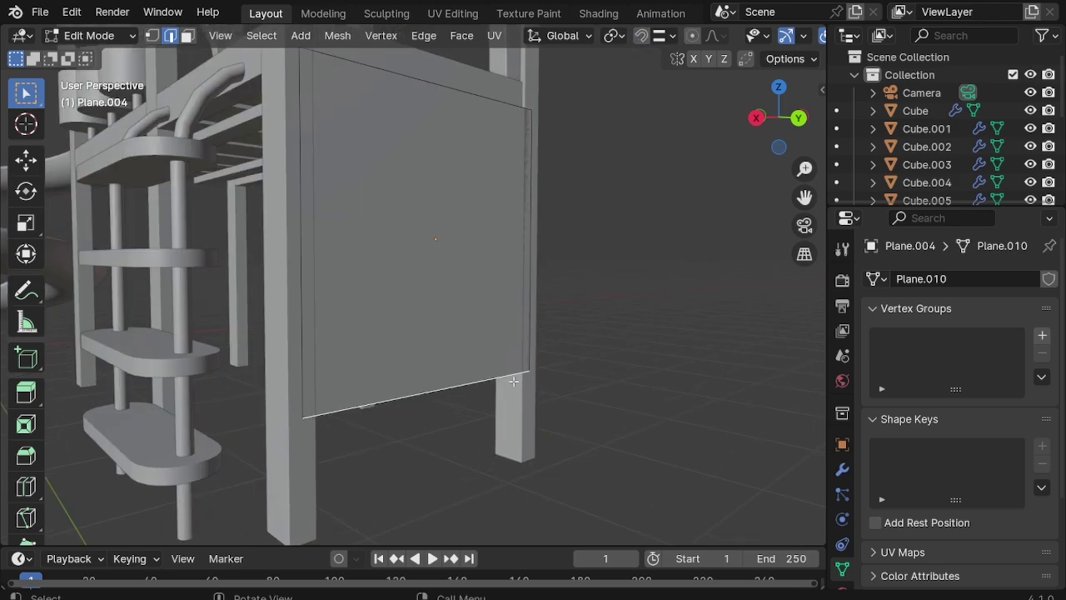
pyautogui.press('g')
pyautogui.press('z')
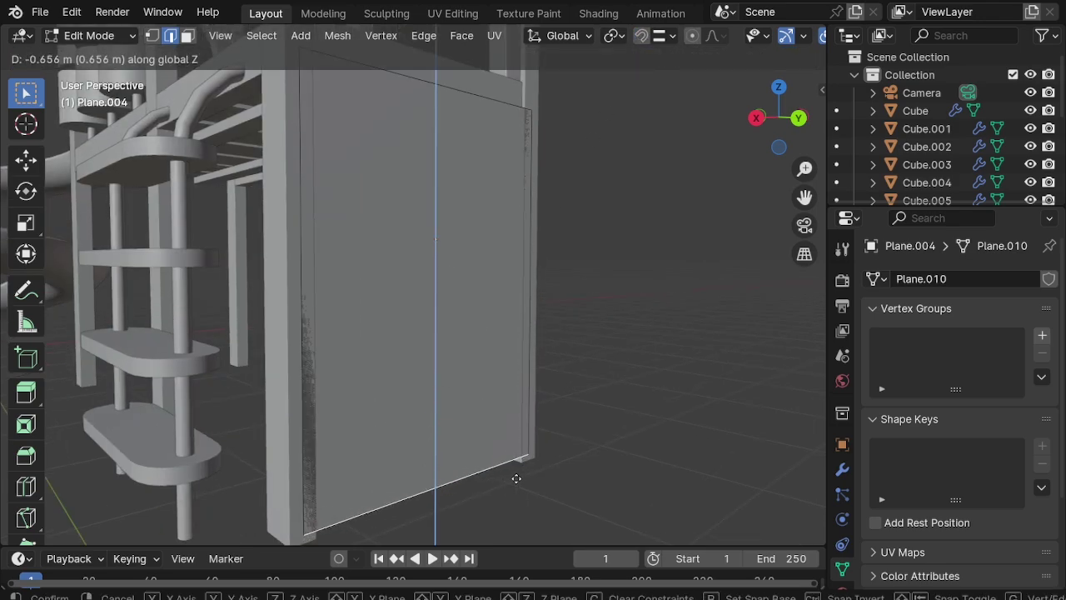
pyautogui.click(516, 479)
# Step: Add three evenly spaced vertical and four horizontal loop cuts across the panel
pyautogui.moveTo(516, 478)
pyautogui.mouseDown(button='middle')
pyautogui.moveTo(464, 357)
pyautogui.moveTo(466, 217)
pyautogui.mouseUp(button='middle')
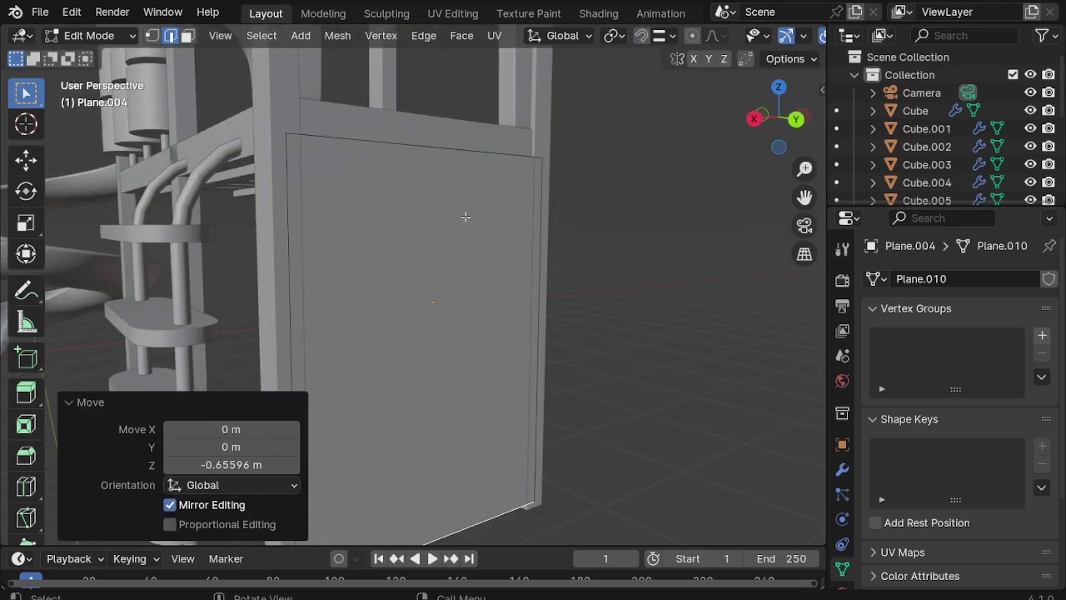
pyautogui.scroll(-1, 432, 162)
pyautogui.click(432, 162)
pyautogui.rightClick(429, 162)
pyautogui.hotkey('ctrl', 'r')
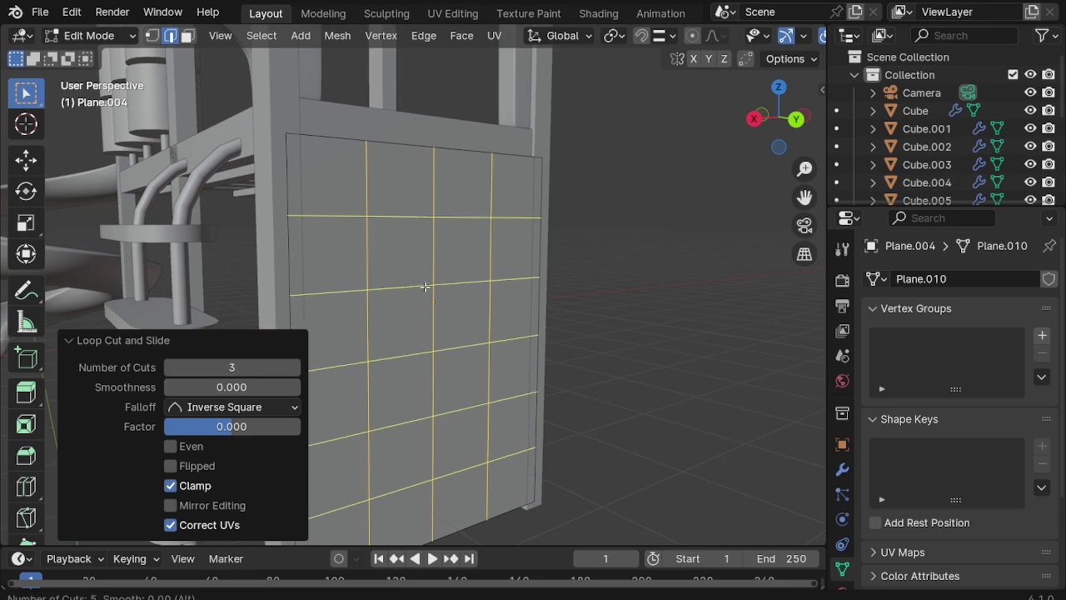
pyautogui.click(425, 286)
pyautogui.rightClick(424, 287)
pyautogui.moveTo(431, 212)
pyautogui.mouseDown(button='middle')
pyautogui.moveTo(424, 297)
pyautogui.moveTo(436, 291)
pyautogui.mouseUp(button='middle')
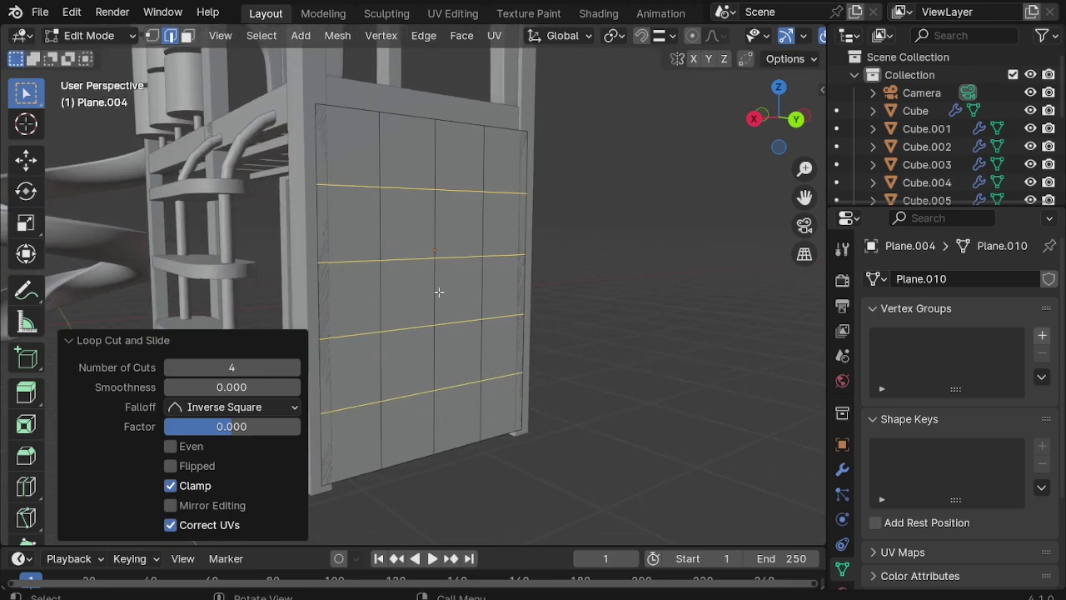
# Step: Delete only the grid's faces, keeping the edges, and return to Object Mode
pyautogui.press('a')
pyautogui.press('x')
pyautogui.click(434, 292)
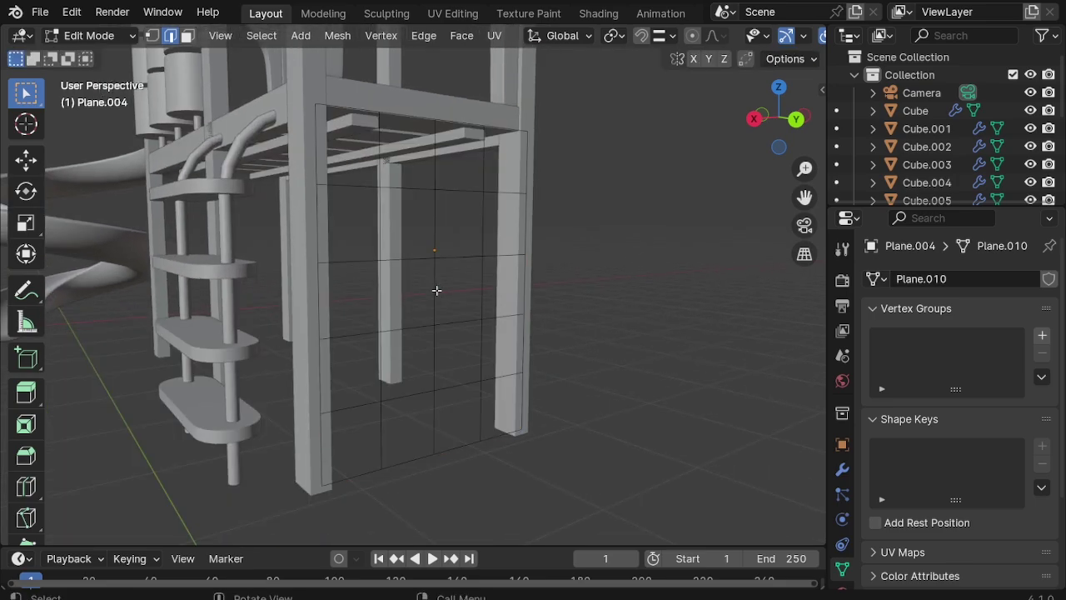
pyautogui.press('Tab')
pyautogui.rightClick(449, 294)
# Step: Convert the edge grid to a curve and set its Bevel Depth to 0.05 m
pyautogui.click(550, 295)
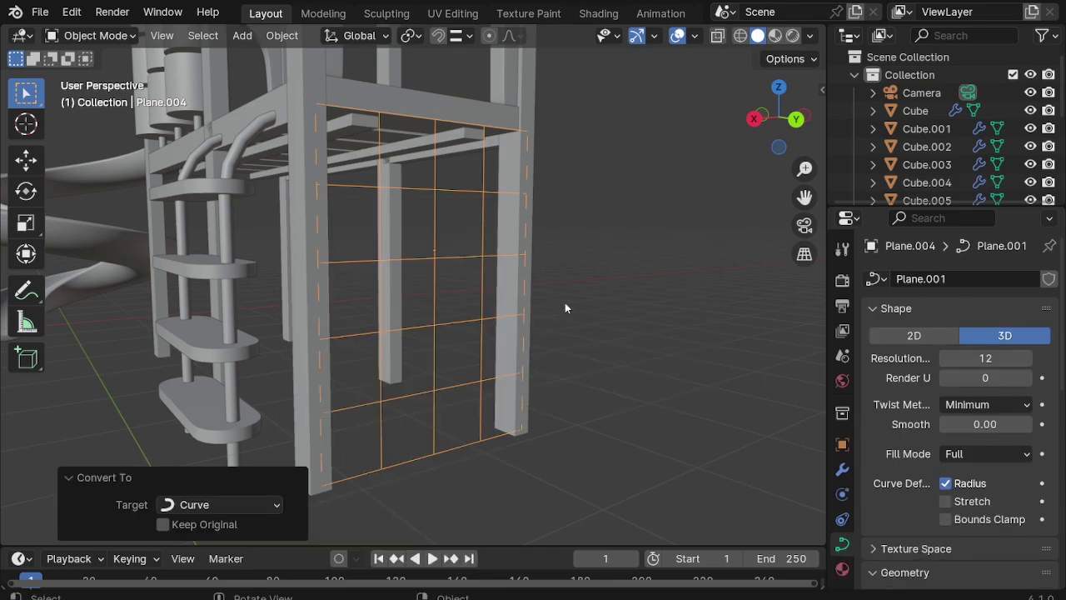
pyautogui.scroll(-4, 985, 463)
pyautogui.scroll(-5, 985, 462)
pyautogui.moveTo(1029, 421); pyautogui.dragTo(1030, 422)
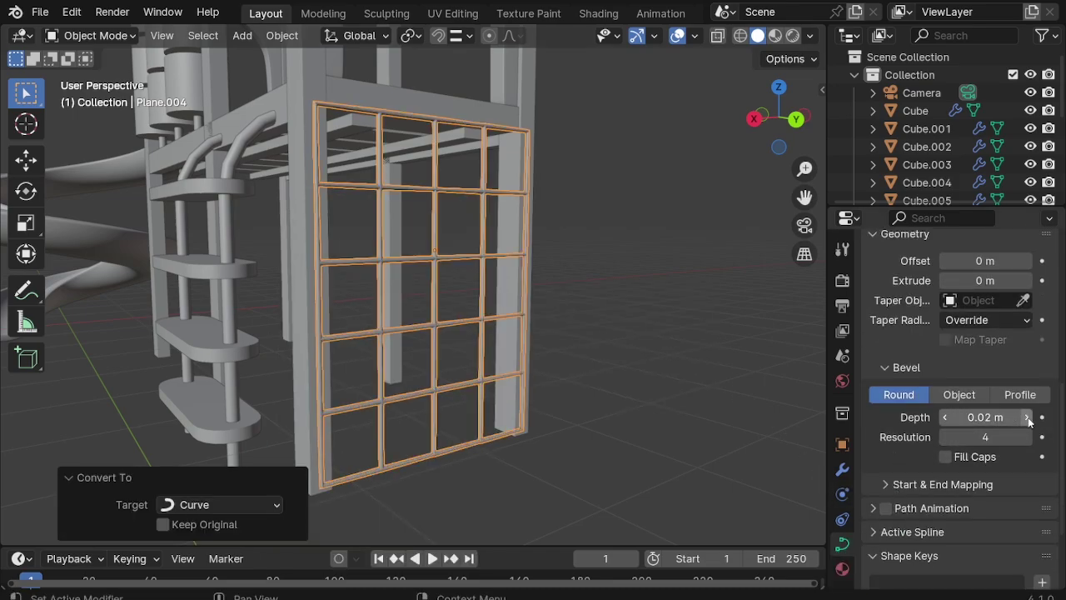
pyautogui.click(1030, 422)
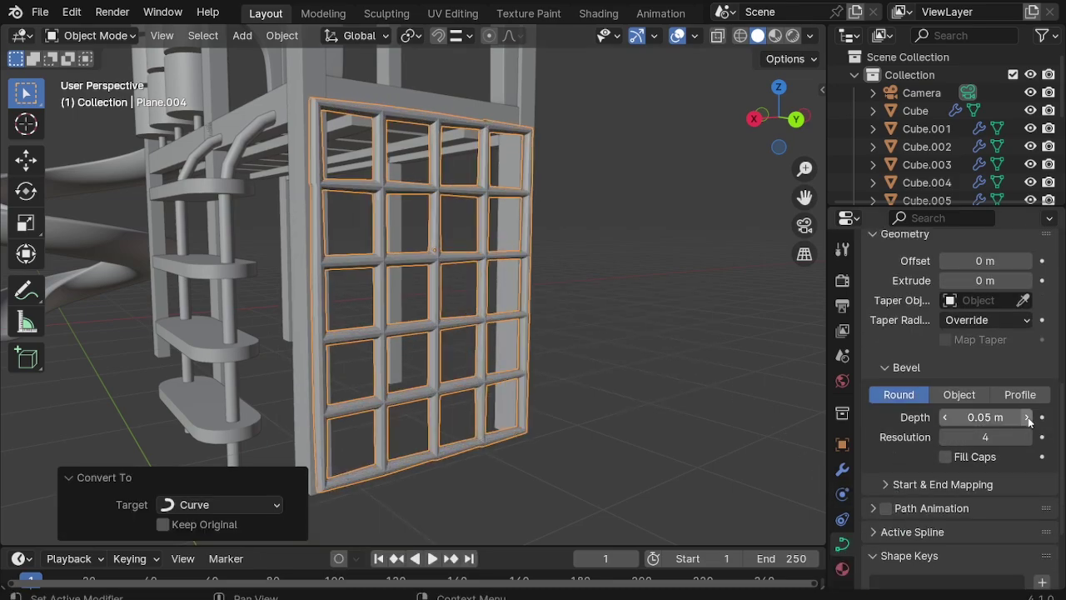
# Step: Shade the bars flat and convert the curve back into a mesh
pyautogui.rightClick(446, 306)
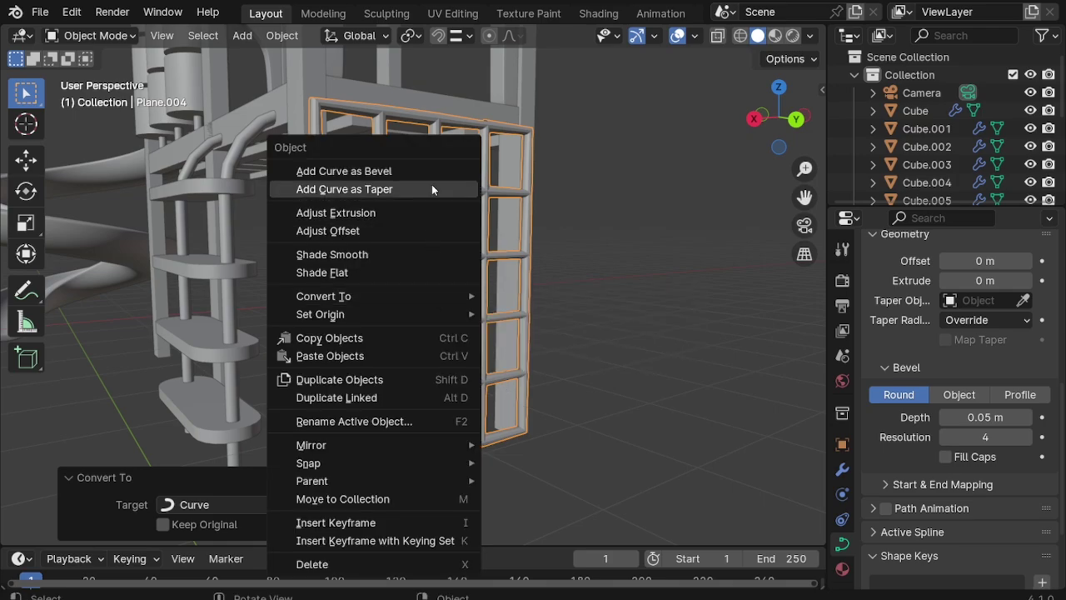
pyautogui.click(473, 275)
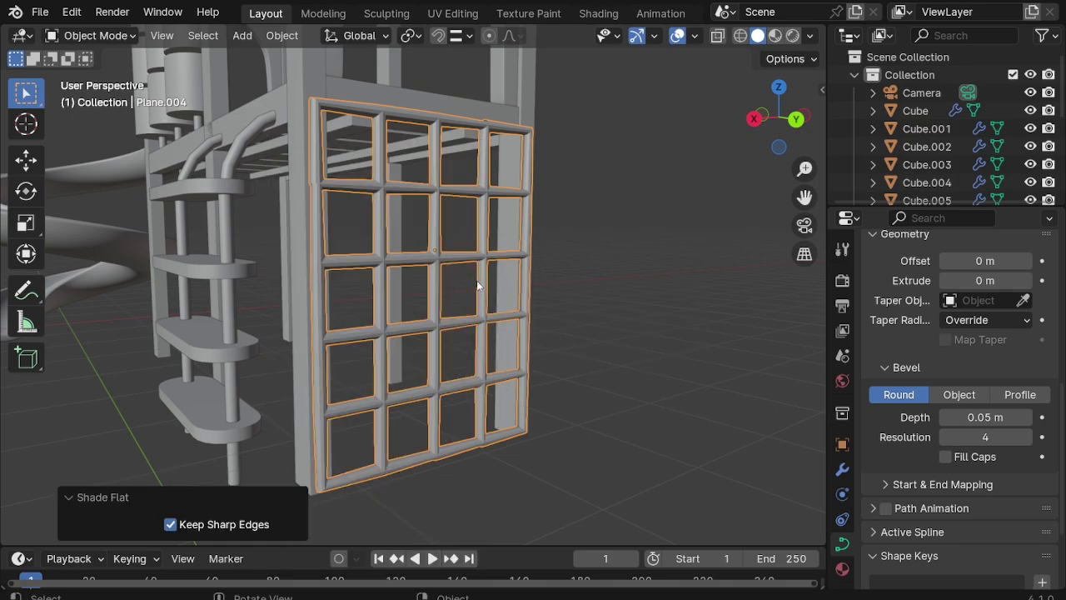
pyautogui.rightClick(477, 284)
pyautogui.click(575, 326)
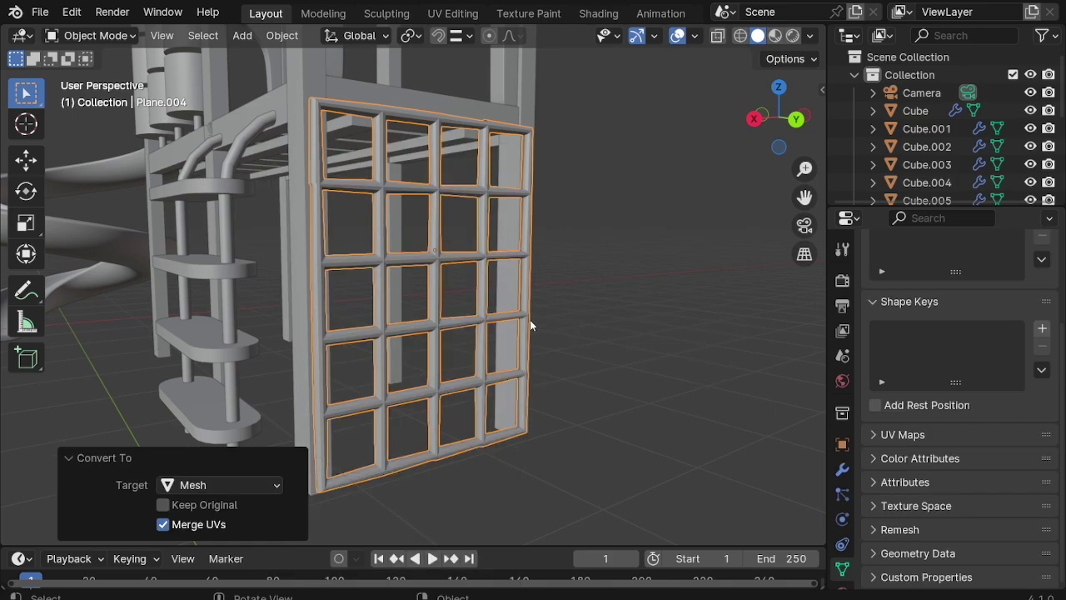
# Step: Reselect the net, enter Edit Mode and box-select a vertex on its right side
pyautogui.press('a')
pyautogui.click(544, 296)
pyautogui.click(461, 257)
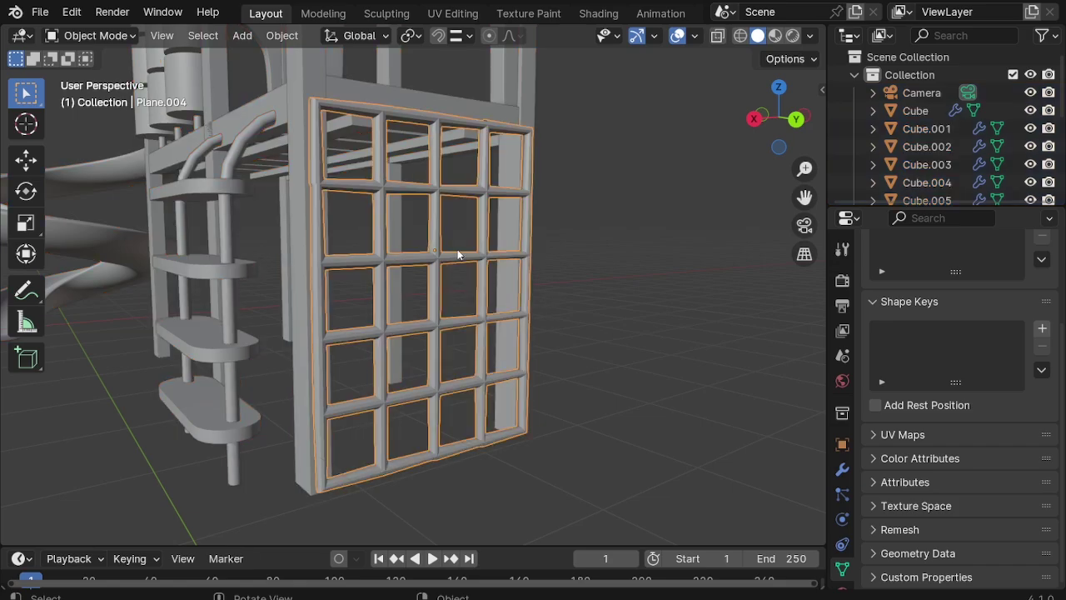
pyautogui.press('Tab')
pyautogui.moveTo(411, 233); pyautogui.dragTo(450, 276)
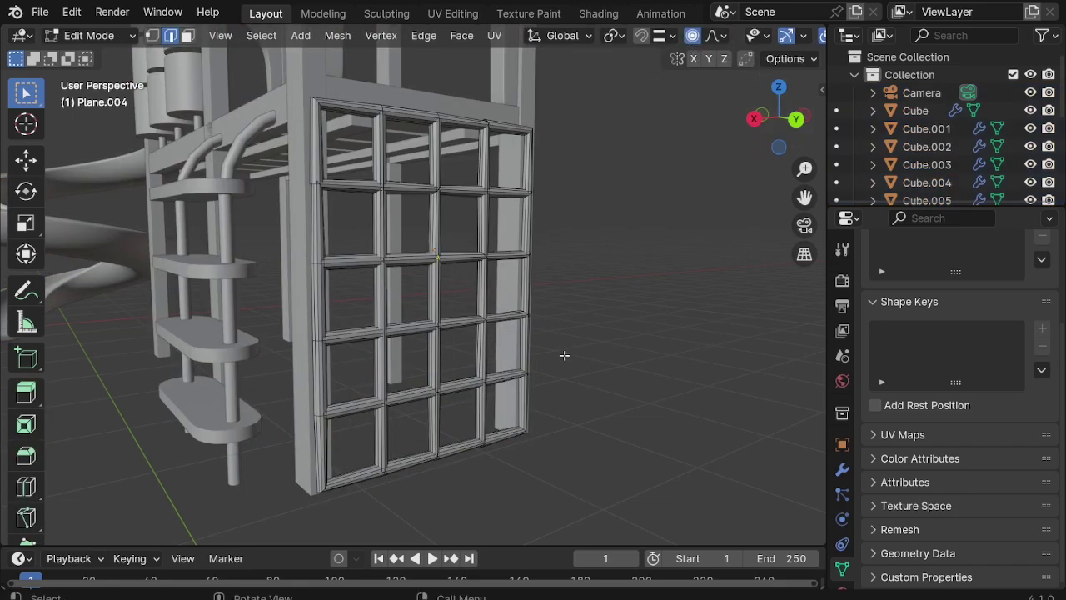
# Step: Pull the vertex along Y with proportional falloff to bend the net outward
pyautogui.press('g')
pyautogui.press('y')
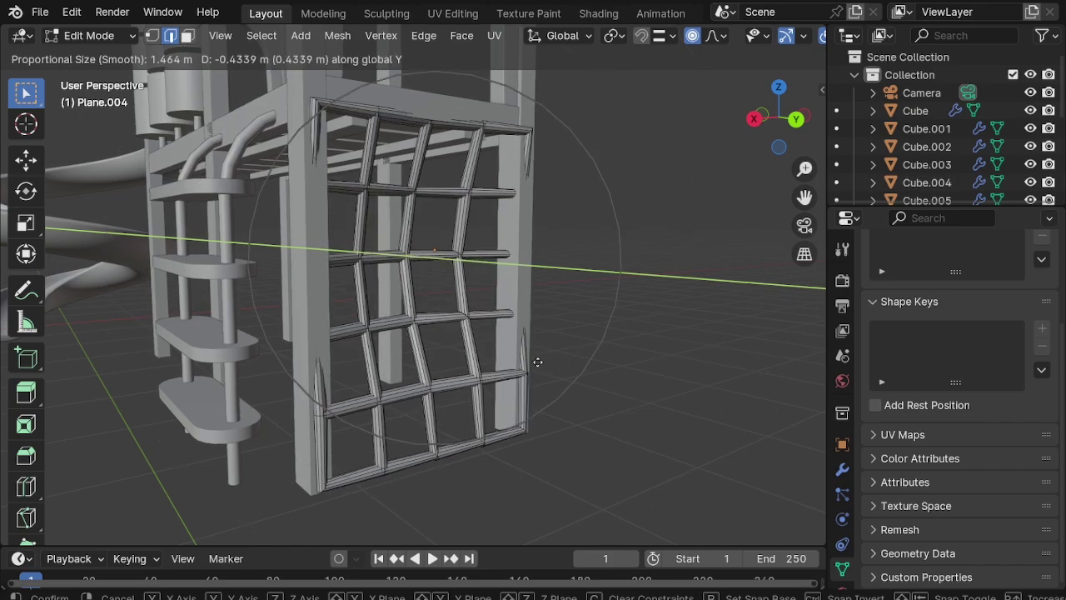
pyautogui.scroll(-3, 537, 361)
pyautogui.scroll(-1, 538, 361)
pyautogui.click(521, 362)
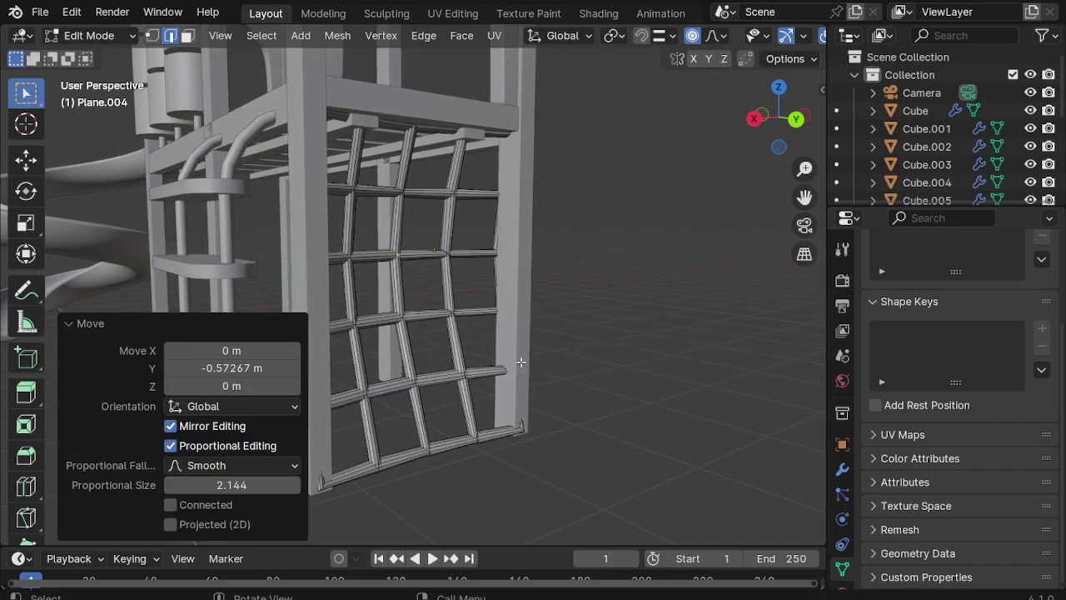
pyautogui.press('a')
pyautogui.moveTo(474, 374); pyautogui.dragTo(510, 370, button='middle')
pyautogui.press('Tab')
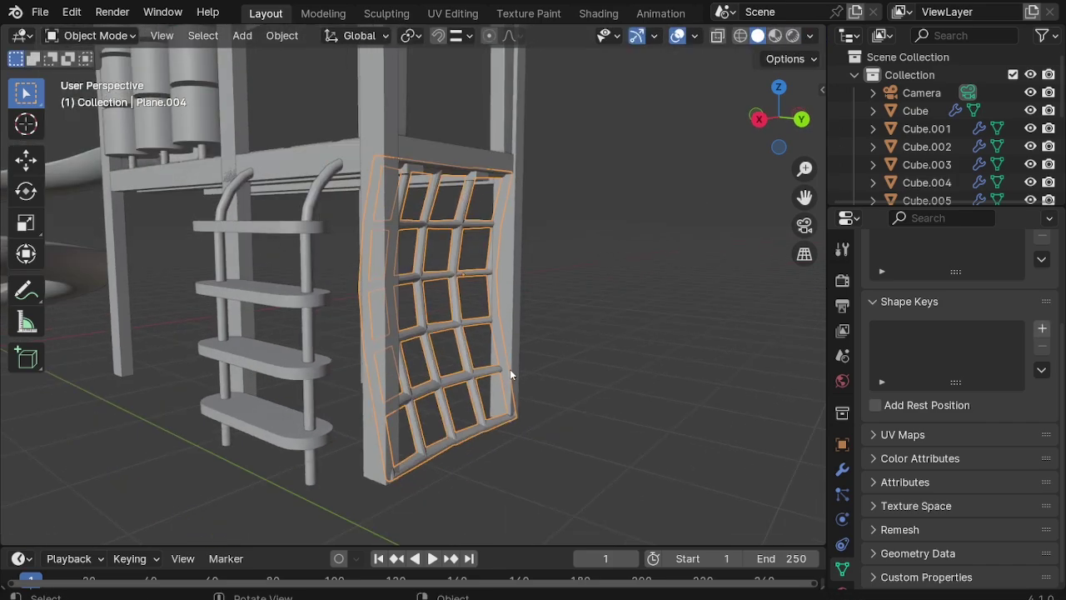
# Step: In side view, tilt the net and shift it along Y
pyautogui.press('KP_1')
pyautogui.press('KP_3')
pyautogui.scroll(2, 510, 369)
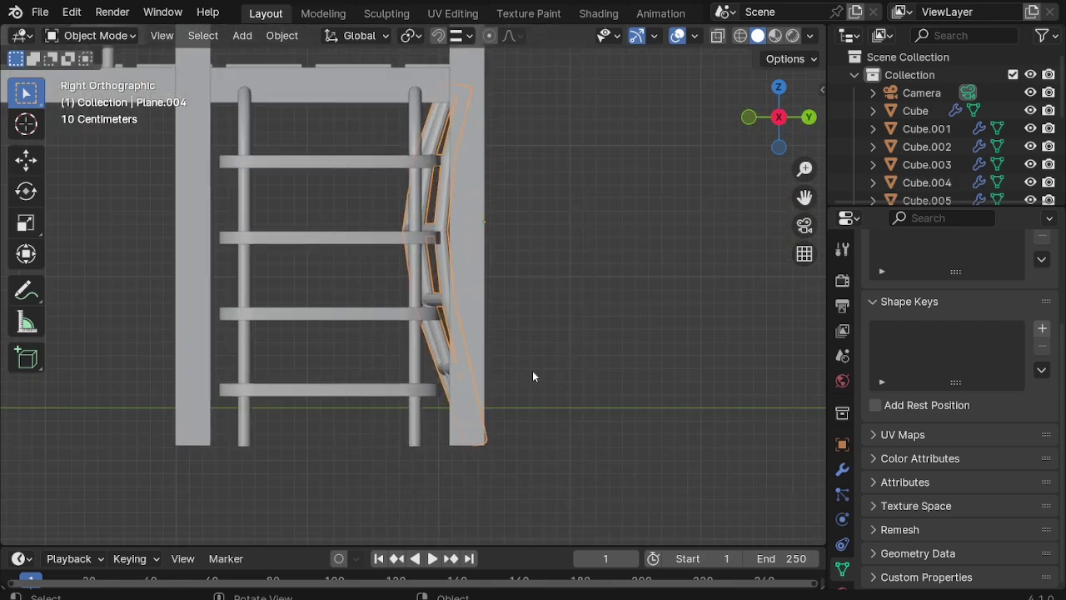
pyautogui.press('r')
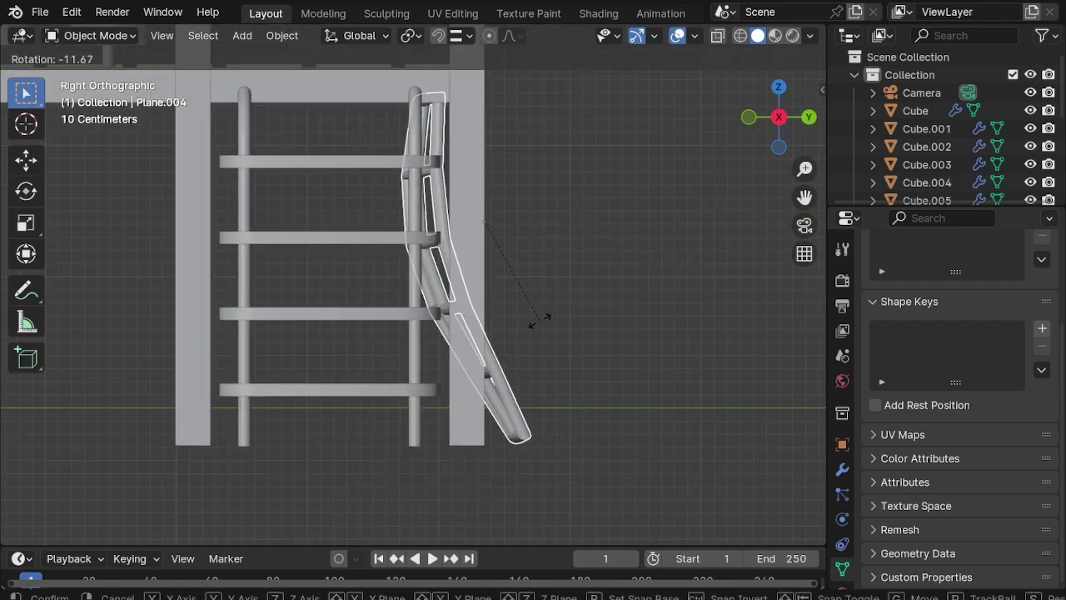
pyautogui.click(543, 320)
pyautogui.press('g')
pyautogui.press('y')
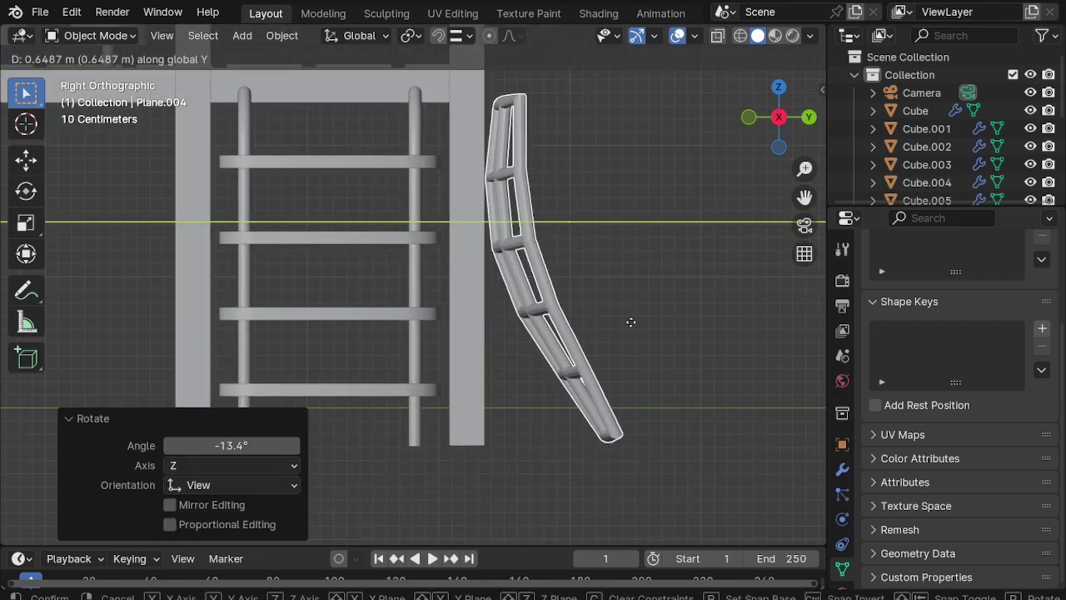
pyautogui.click(616, 321)
pyautogui.moveTo(615, 319)
pyautogui.mouseDown(button='middle')
pyautogui.moveTo(440, 329)
pyautogui.moveTo(491, 208)
pyautogui.moveTo(450, 209)
pyautogui.mouseUp(button='middle')
pyautogui.scroll(3, 491, 208)
# Step: Pull the selected vertices along Y with proportional falloff to bulge the net
pyautogui.press('Tab')
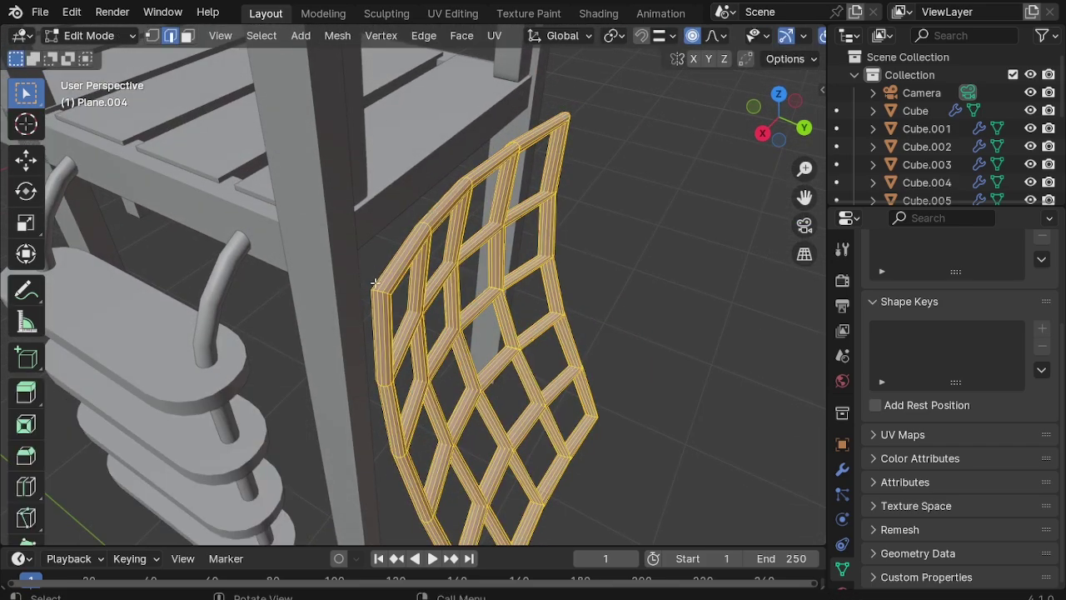
pyautogui.hotkey('alt', 'a')
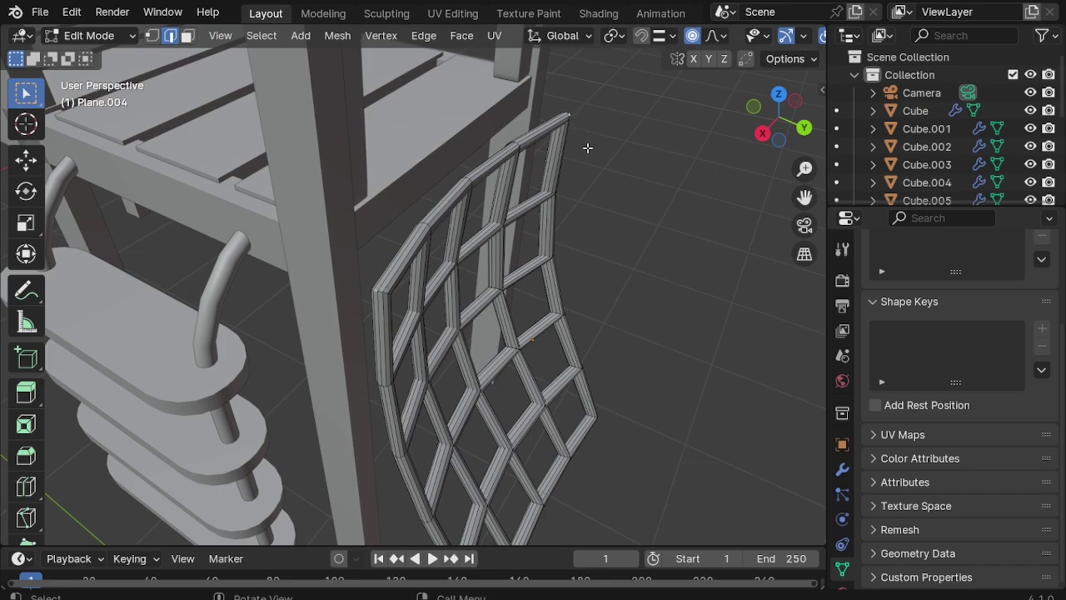
pyautogui.press('g')
pyautogui.press('y')
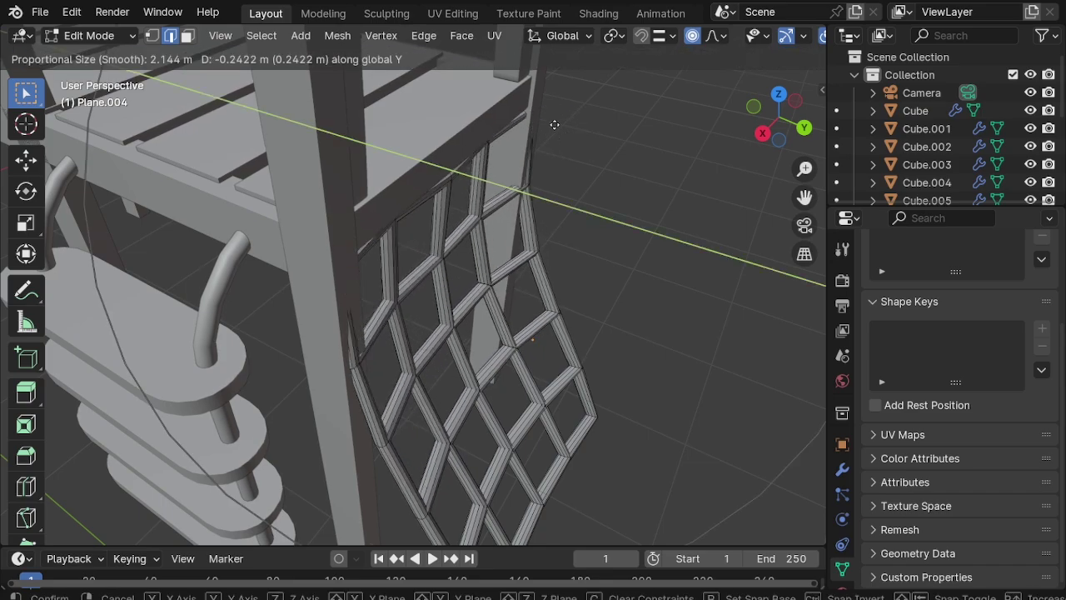
pyautogui.scroll(-3, 576, 157)
pyautogui.scroll(4, 571, 148)
pyautogui.scroll(-3, 562, 137)
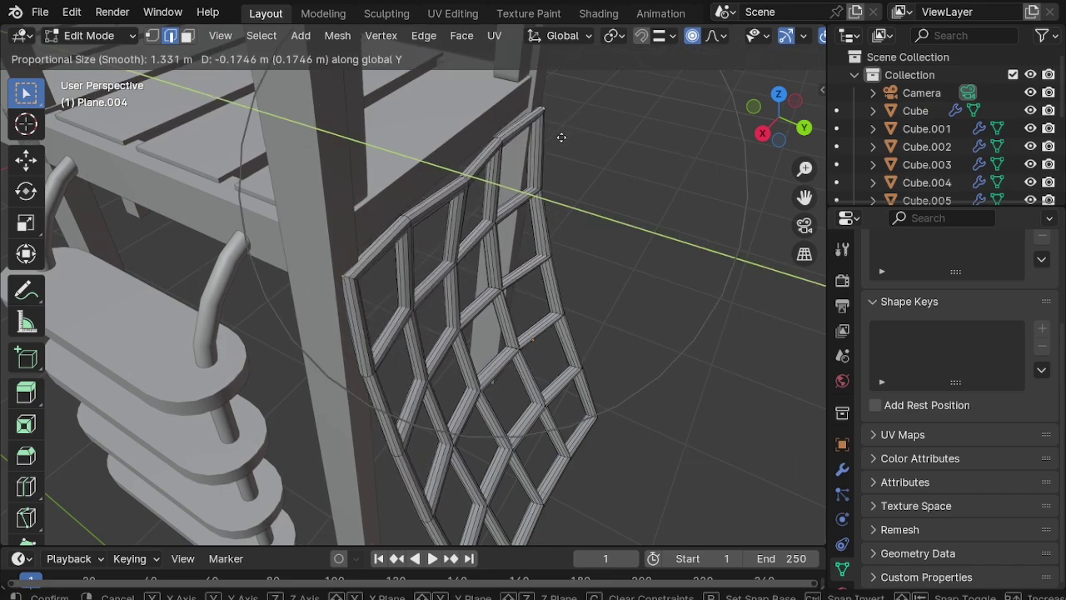
pyautogui.scroll(-2, 560, 139)
pyautogui.scroll(-1, 554, 141)
pyautogui.scroll(-1, 550, 153)
pyautogui.scroll(-1, 546, 160)
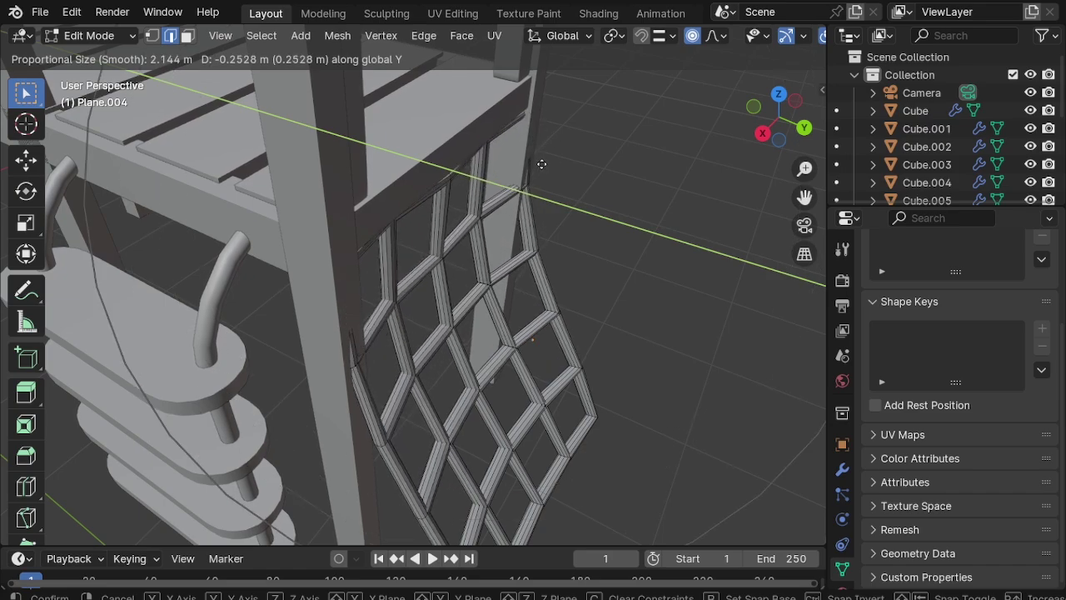
pyautogui.click(546, 164)
pyautogui.moveTo(542, 164)
pyautogui.mouseDown(button='middle')
pyautogui.moveTo(387, 165)
pyautogui.moveTo(591, 131)
pyautogui.mouseUp(button='middle')
# Step: Pinch in a horizontal row and widen the net's bottom with proportional scaling
pyautogui.keyDown('alt'); pyautogui.click(588, 116); pyautogui.keyUp('alt')
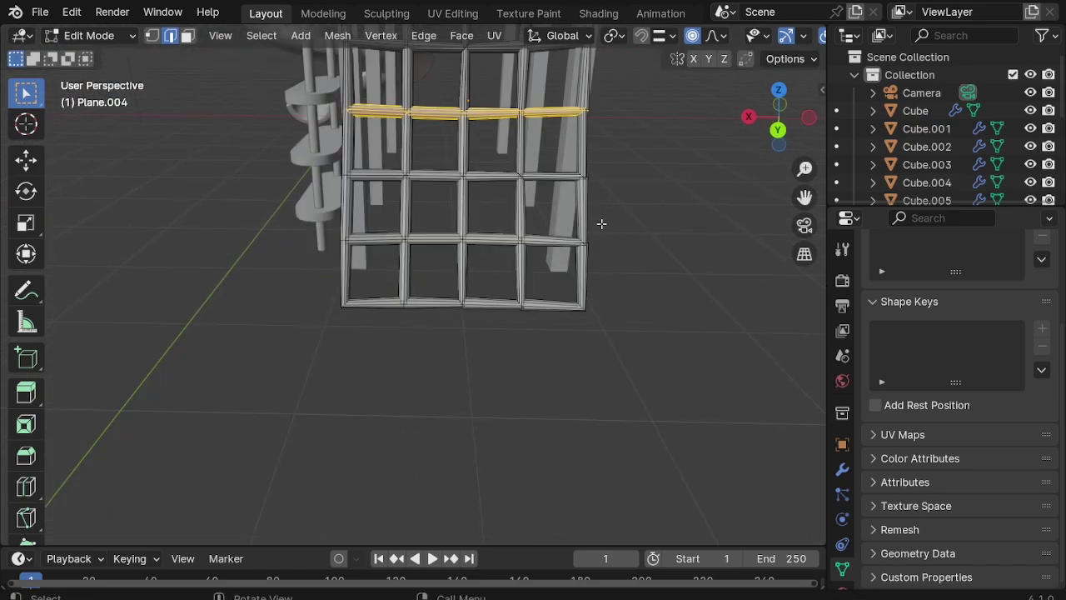
pyautogui.moveTo(599, 221); pyautogui.dragTo(646, 222, button='middle')
pyautogui.press('s')
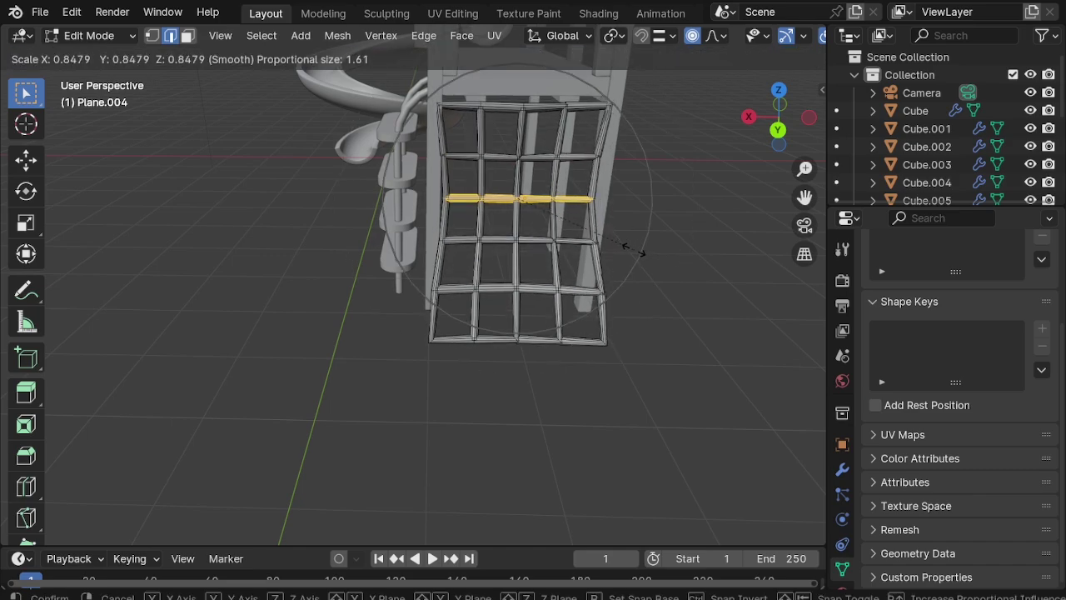
pyautogui.click(639, 250)
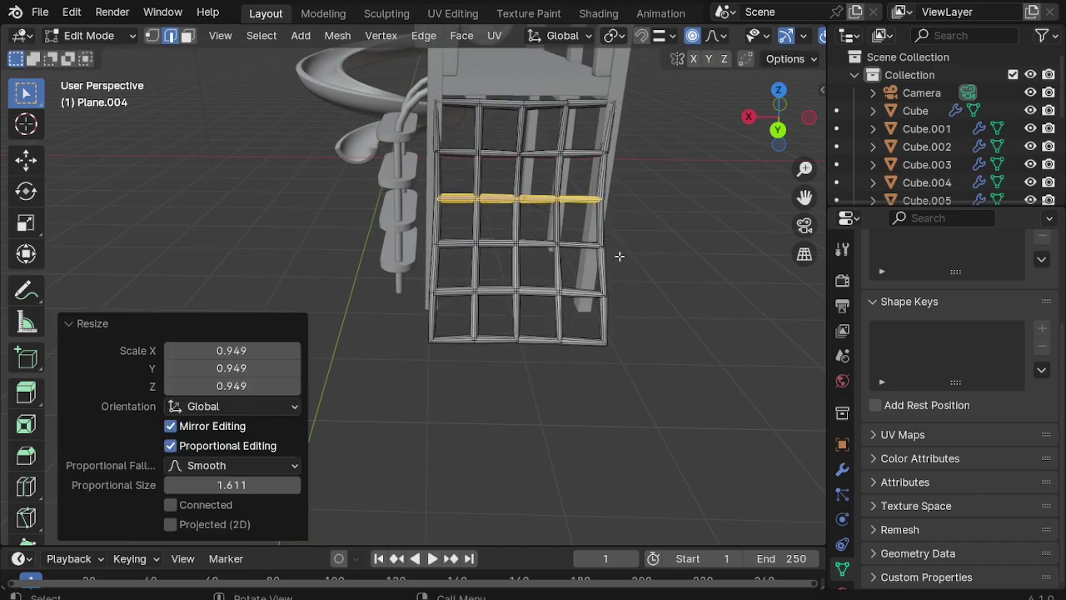
pyautogui.moveTo(619, 255); pyautogui.dragTo(599, 298, button='middle')
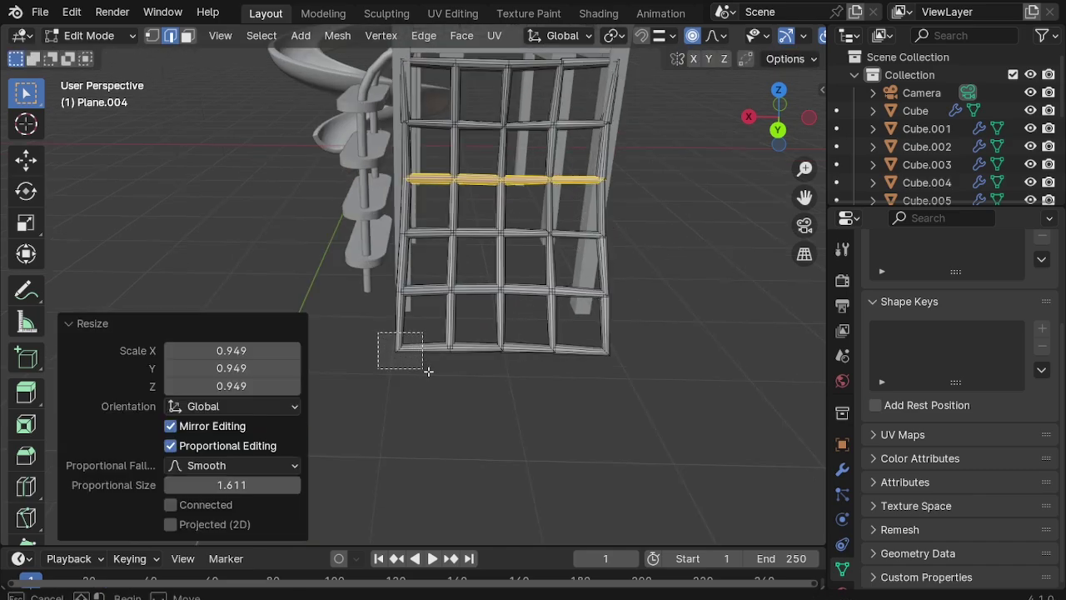
pyautogui.moveTo(428, 372); pyautogui.dragTo(591, 331)
pyautogui.press('s')
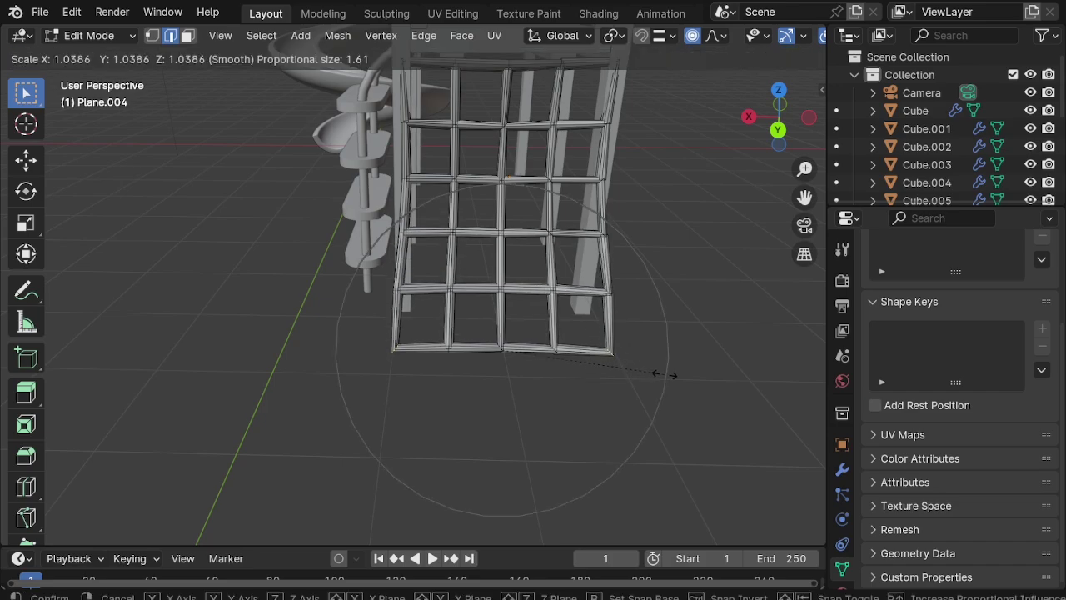
pyautogui.click(658, 374)
# Step: Pull the bottom selection outward along Y and raise it along Z
pyautogui.moveTo(547, 362)
pyautogui.mouseDown(button='middle')
pyautogui.moveTo(666, 358)
pyautogui.moveTo(574, 405)
pyautogui.mouseUp(button='middle')
pyautogui.press('g')
pyautogui.press('y')
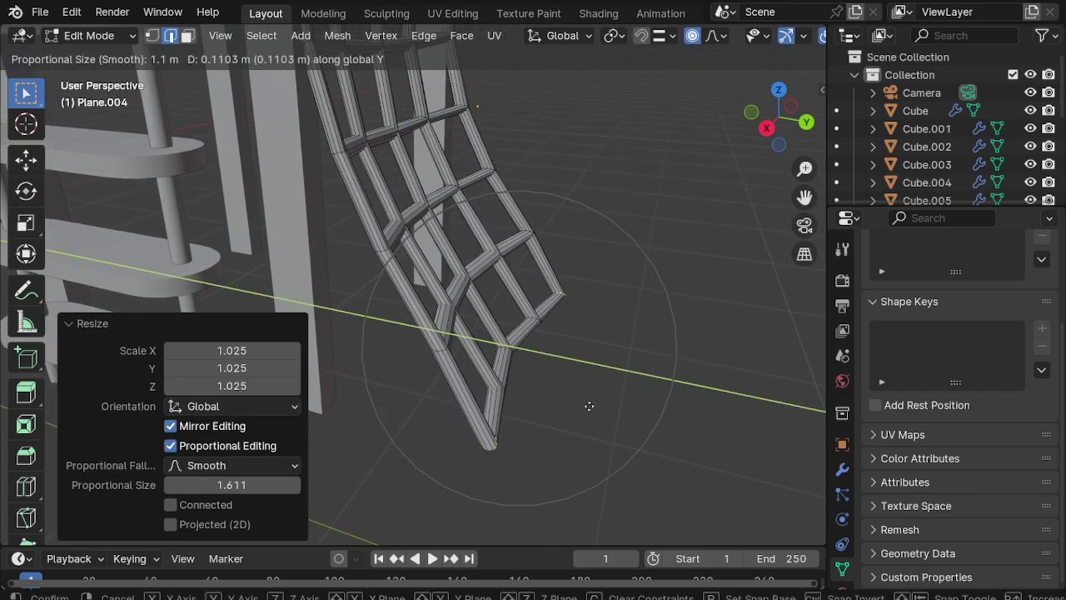
pyautogui.click(591, 406)
pyautogui.moveTo(590, 406)
pyautogui.mouseDown(button='middle')
pyautogui.moveTo(550, 369)
pyautogui.moveTo(559, 398)
pyautogui.moveTo(593, 411)
pyautogui.mouseUp(button='middle')
pyautogui.press('g')
pyautogui.press('z')
pyautogui.scroll(-2, 591, 404)
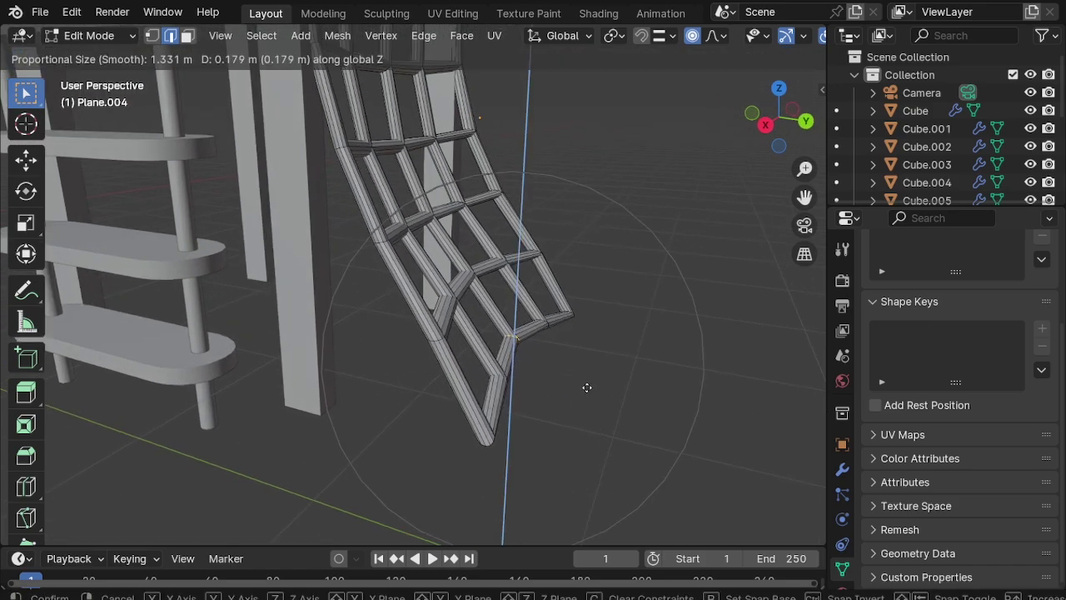
pyautogui.scroll(-2, 585, 387)
pyautogui.click(584, 386)
pyautogui.moveTo(584, 385)
pyautogui.mouseDown(button='middle')
pyautogui.moveTo(514, 341)
pyautogui.moveTo(459, 339)
pyautogui.mouseUp(button='middle')
# Step: Lower the net's bottom tip along Z toward the ground in side view
pyautogui.moveTo(459, 339); pyautogui.dragTo(507, 364)
pyautogui.moveTo(506, 363); pyautogui.dragTo(502, 391, button='middle')
pyautogui.press('KP_3')
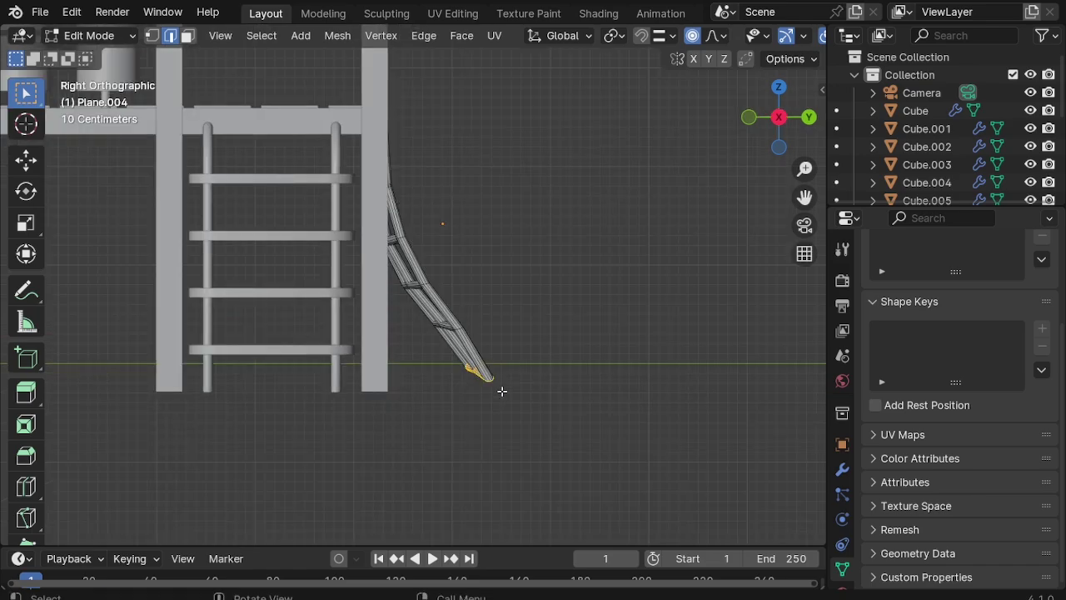
pyautogui.scroll(2, 526, 381)
pyautogui.scroll(1, 524, 381)
pyautogui.press('g')
pyautogui.press('z')
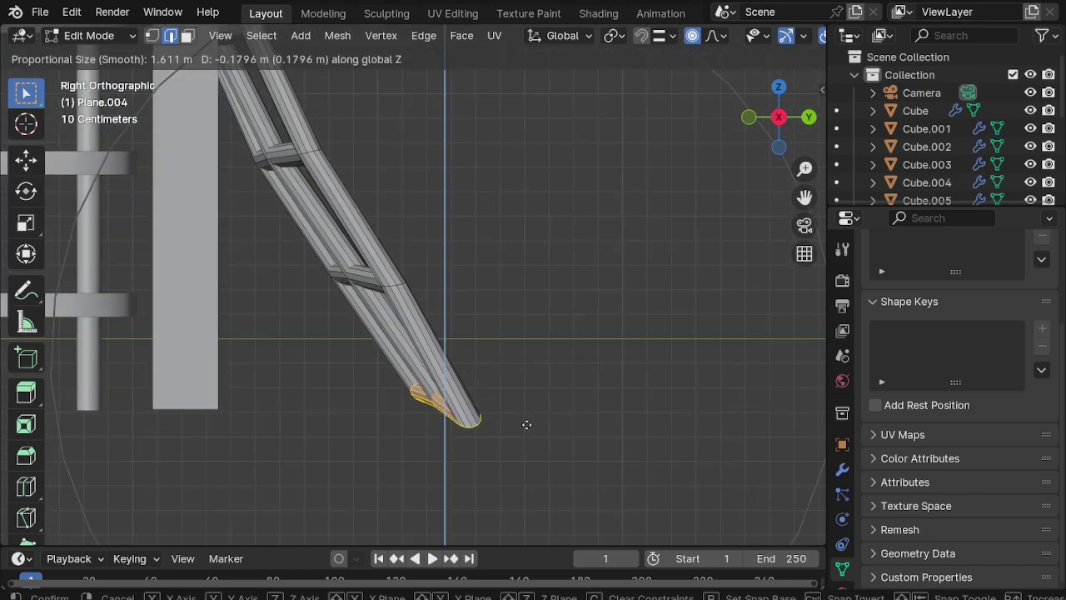
pyautogui.click(529, 413)
pyautogui.press('Tab')
# Step: Shift the whole net 0.1049 m along Y beside the ladder
pyautogui.moveTo(529, 413)
pyautogui.mouseDown(button='middle')
pyautogui.moveTo(466, 368)
pyautogui.moveTo(463, 381)
pyautogui.moveTo(418, 394)
pyautogui.moveTo(472, 424)
pyautogui.moveTo(465, 203)
pyautogui.mouseUp(button='middle')
pyautogui.press('g')
pyautogui.press('y')
pyautogui.click(490, 385)
pyautogui.click(472, 423)
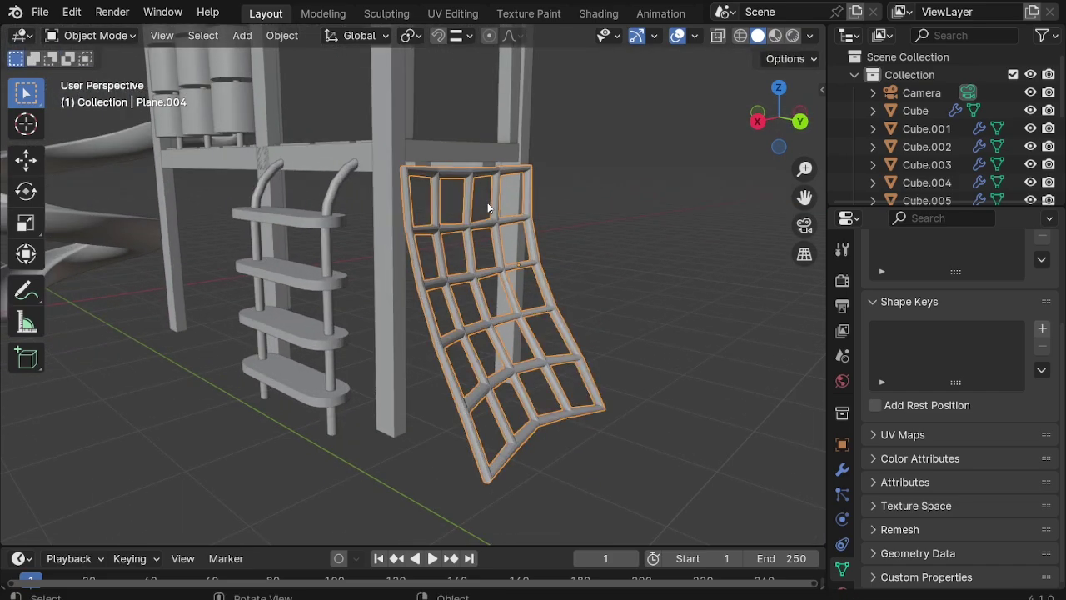
# Step: Make the cargo net taller along Z and raise it vertically
pyautogui.press('s')
pyautogui.press('z')
pyautogui.click(484, 196)
pyautogui.press('g')
pyautogui.press('z')
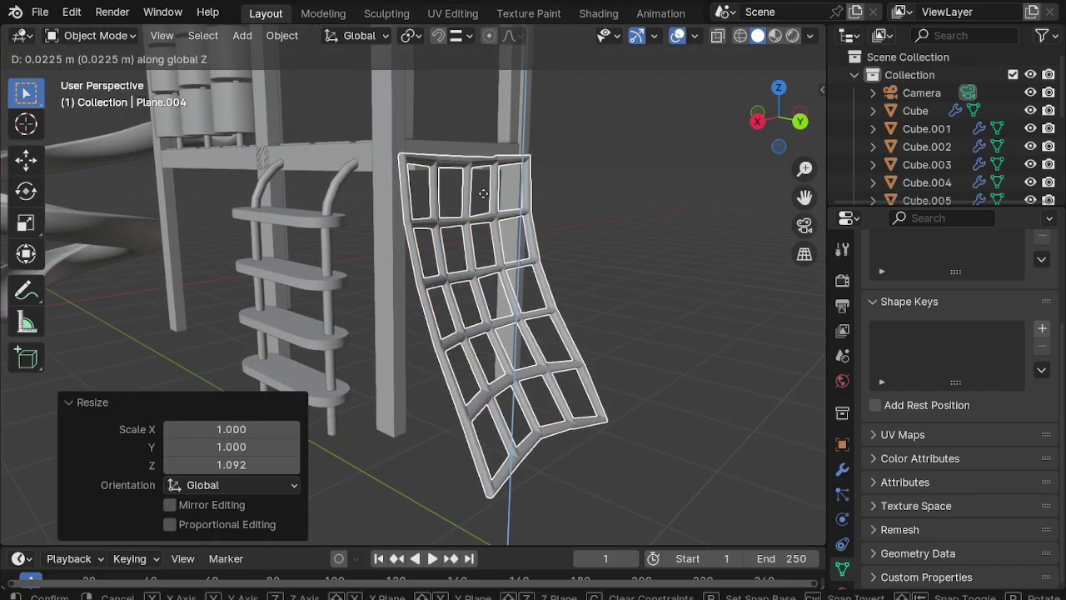
pyautogui.click(589, 296)
# Step: In Edit Mode, pull the net's bottom edge along Y with proportional falloff
pyautogui.moveTo(589, 296)
pyautogui.mouseDown(button='middle')
pyautogui.moveTo(631, 313)
pyautogui.moveTo(540, 405)
pyautogui.mouseUp(button='middle')
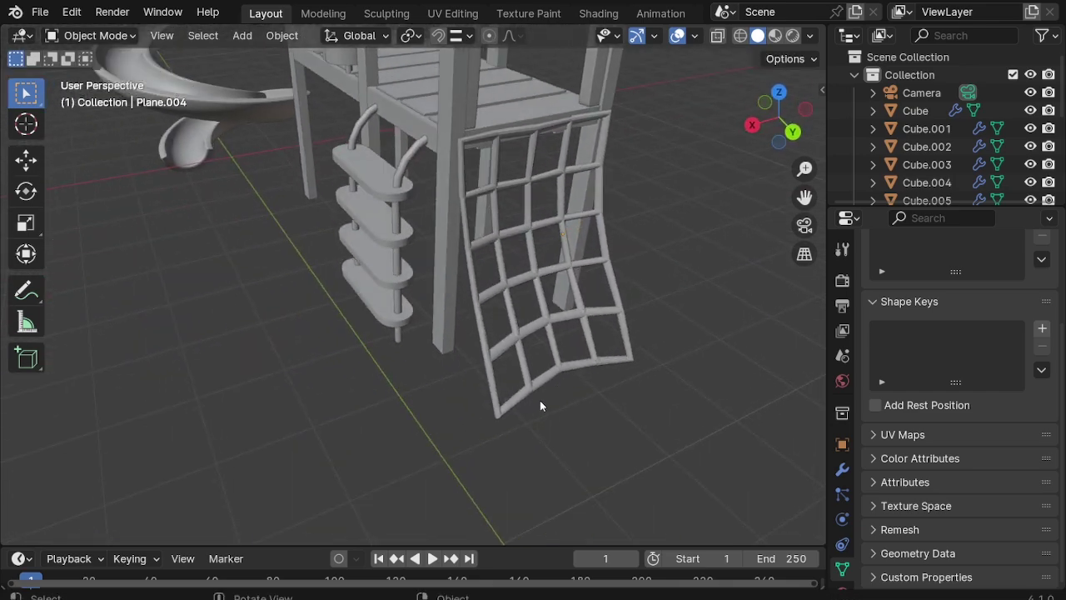
pyautogui.scroll(-5, 540, 405)
pyautogui.scroll(5, 557, 443)
pyautogui.scroll(3, 572, 353)
pyautogui.click(554, 330)
pyautogui.moveTo(554, 330); pyautogui.dragTo(566, 417, button='middle')
pyautogui.press('Tab')
pyautogui.click(555, 348)
pyautogui.press('g')
pyautogui.press('y')
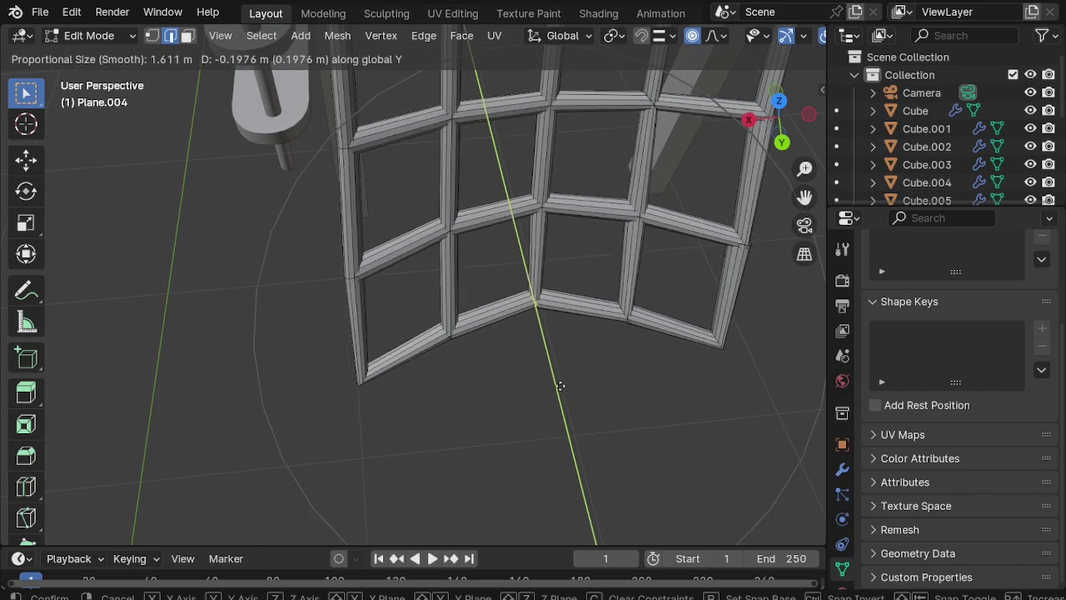
pyautogui.scroll(-1, 558, 383)
pyautogui.scroll(4, 557, 383)
pyautogui.click(557, 385)
pyautogui.press('Tab')
# Step: Refine the selected net vertices with two more soft-falloff moves
pyautogui.scroll(-4, 564, 391)
pyautogui.moveTo(564, 392)
pyautogui.mouseDown(button='middle')
pyautogui.moveTo(530, 430)
pyautogui.moveTo(659, 286)
pyautogui.moveTo(475, 390)
pyautogui.moveTo(473, 381)
pyautogui.mouseUp(button='middle')
pyautogui.press('Tab')
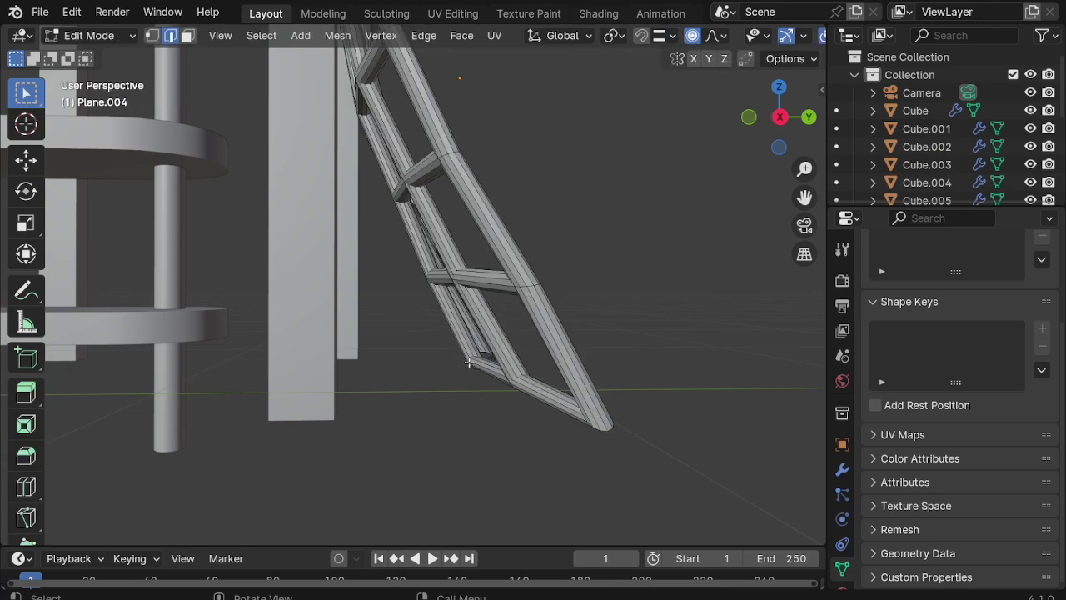
pyautogui.scroll(-2, 491, 419)
pyautogui.press('g')
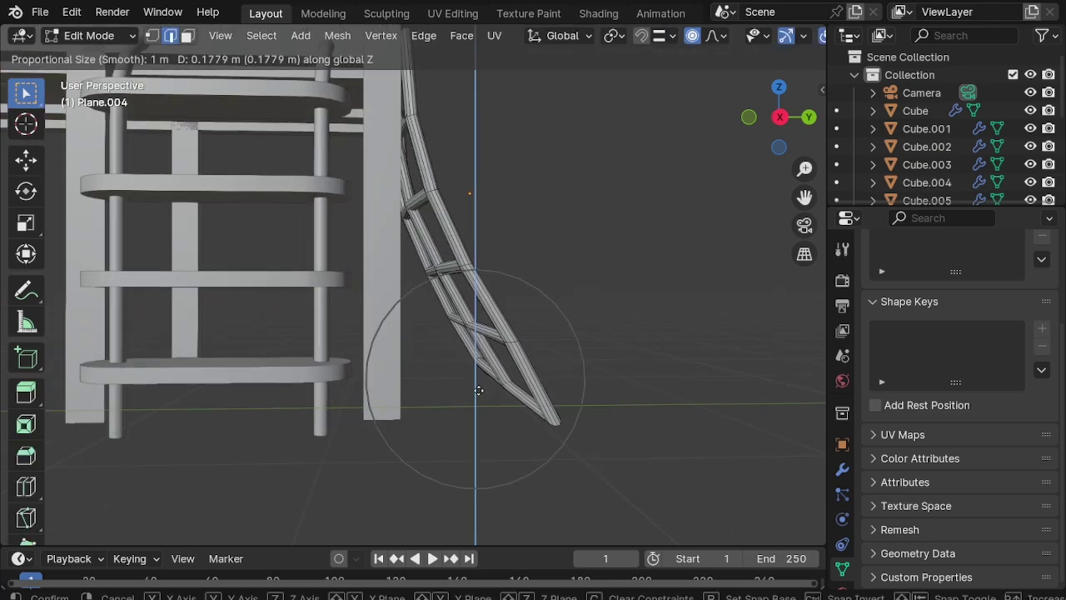
pyautogui.click(468, 395)
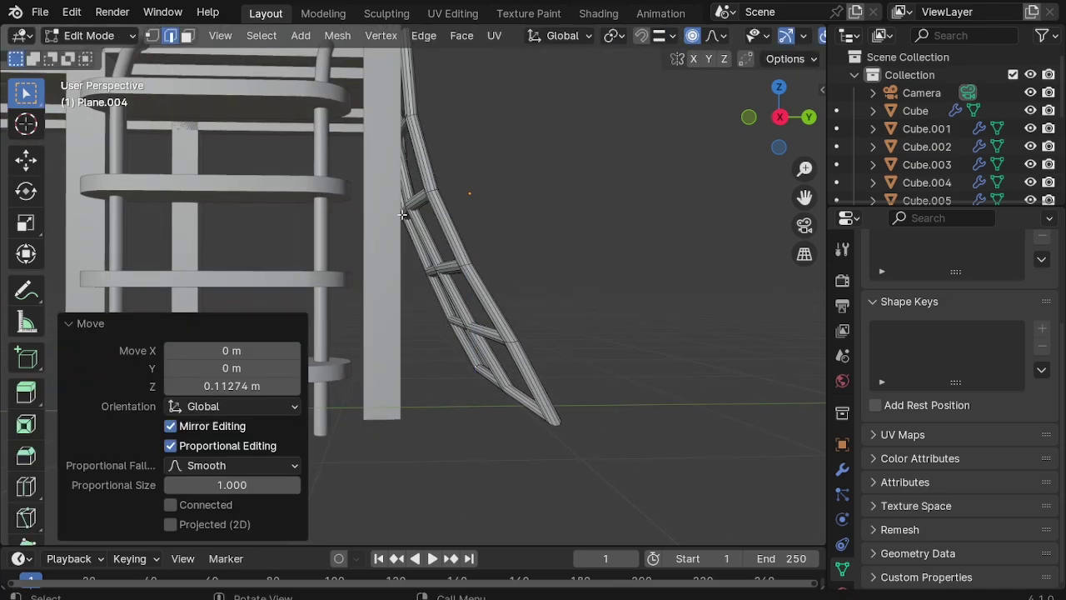
pyautogui.press('g')
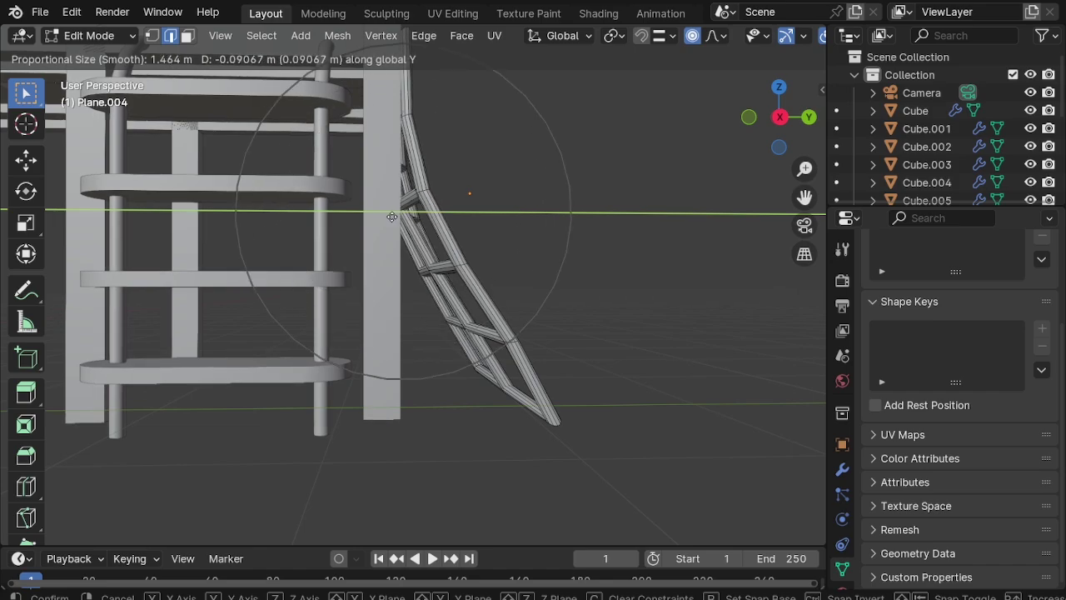
pyautogui.click(392, 217)
pyautogui.press('Tab')
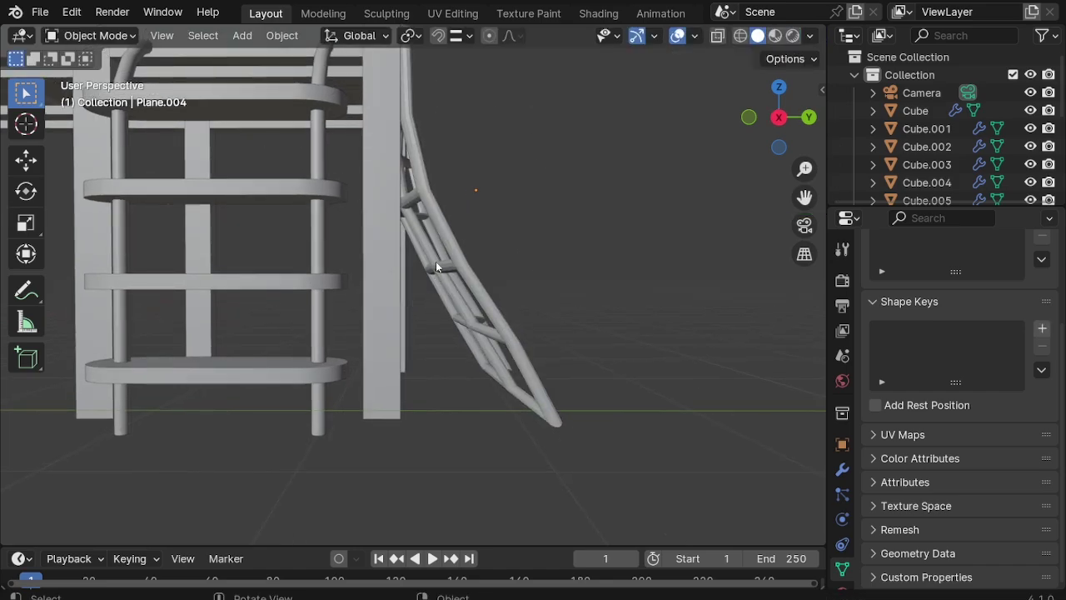
# Step: Shift the net along Y and give it a slight tilt in side view
pyautogui.click(450, 269)
pyautogui.press('g')
pyautogui.press('y')
pyautogui.click(457, 269)
pyautogui.scroll(-3, 466, 320)
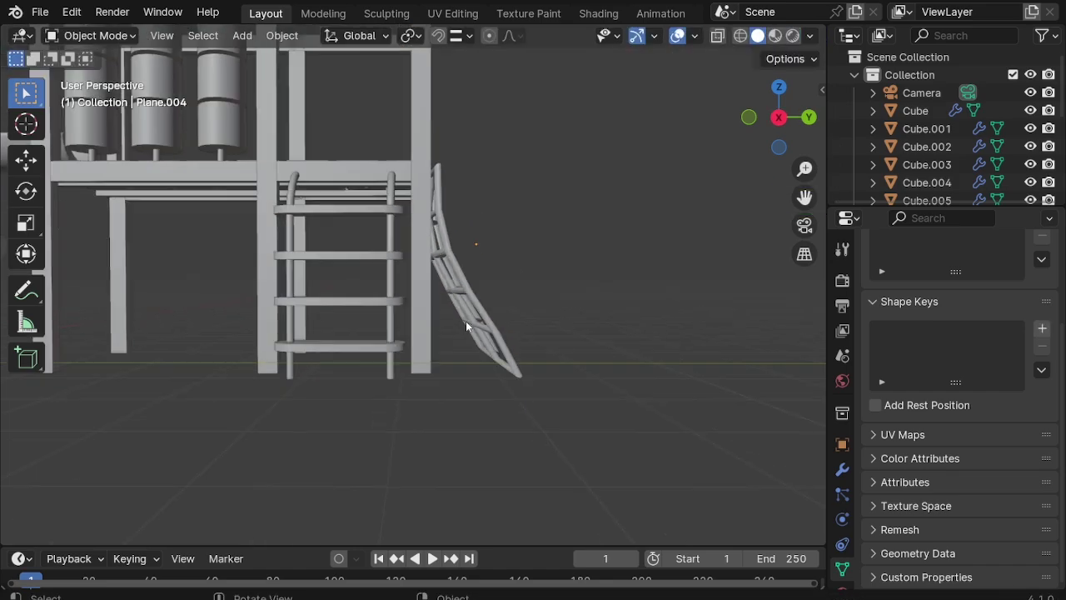
pyautogui.press('KP_3')
pyautogui.scroll(3, 574, 330)
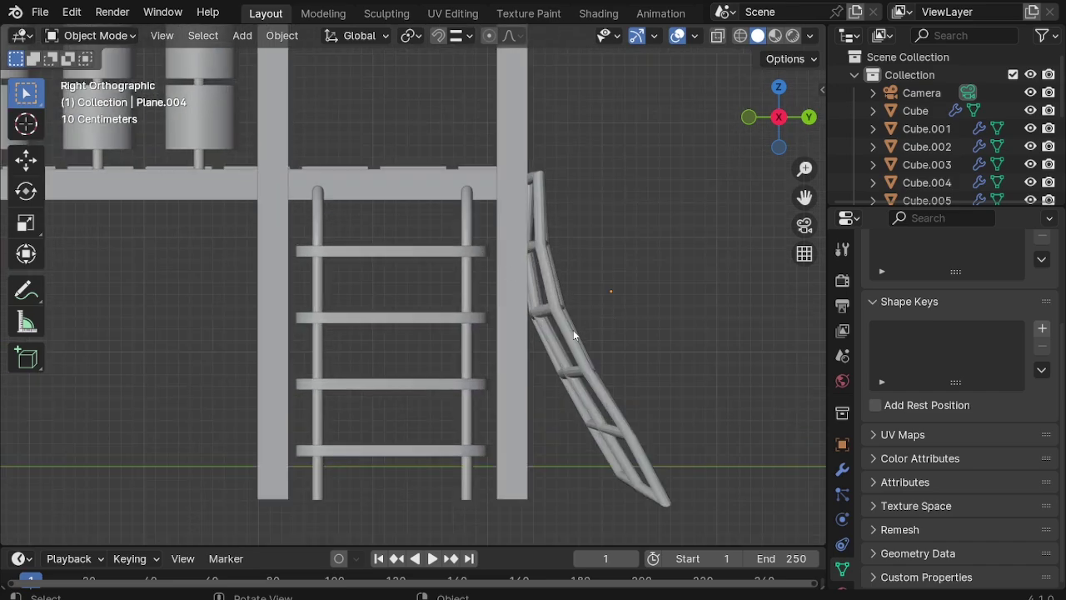
pyautogui.press('r')
pyautogui.click(664, 272)
pyautogui.press('g')
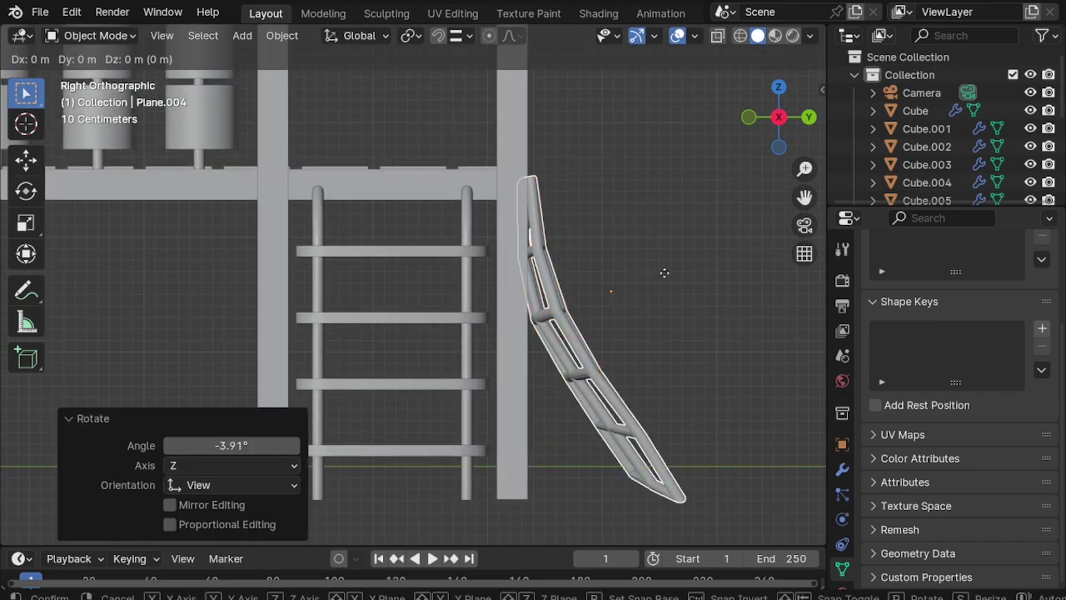
pyautogui.press('y')
pyautogui.click(666, 277)
# Step: Drop the net's middle bend about 0.21 m along Z with smooth falloff
pyautogui.moveTo(666, 277)
pyautogui.mouseDown(button='middle')
pyautogui.moveTo(508, 305)
pyautogui.moveTo(653, 254)
pyautogui.moveTo(456, 305)
pyautogui.moveTo(481, 327)
pyautogui.moveTo(636, 358)
pyautogui.mouseUp(button='middle')
pyautogui.scroll(-3, 624, 283)
pyautogui.scroll(2, 636, 358)
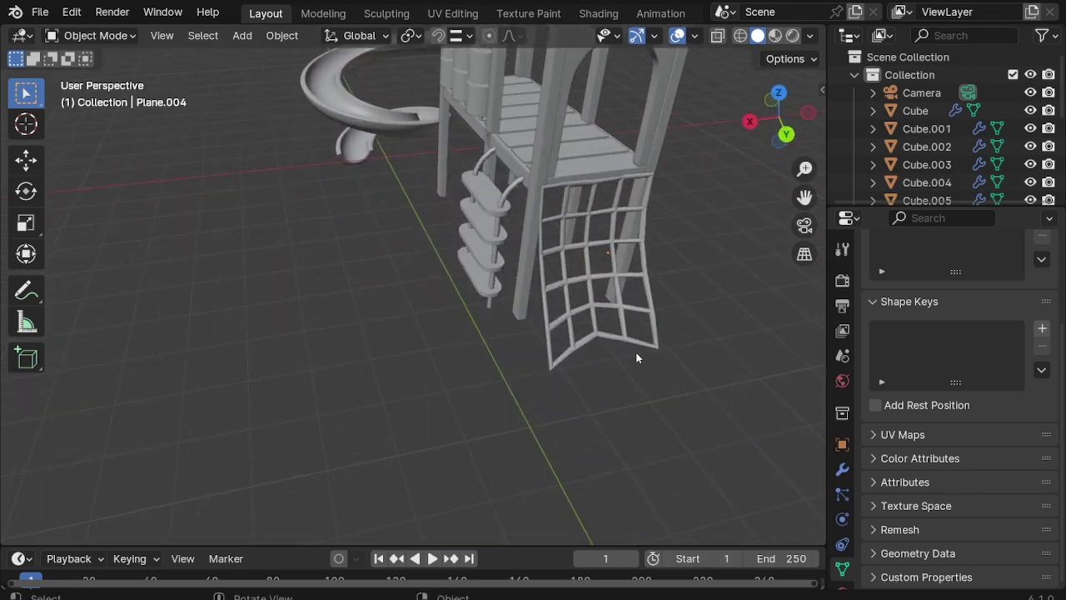
pyautogui.scroll(3, 560, 321)
pyautogui.press('Tab')
pyautogui.press('Tab')
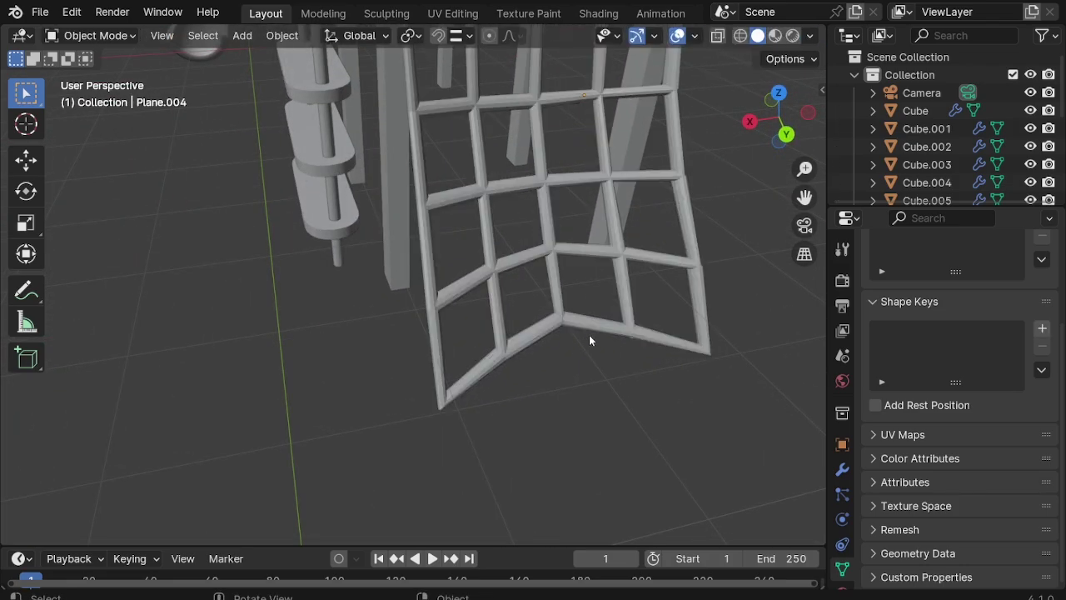
pyautogui.press('Tab')
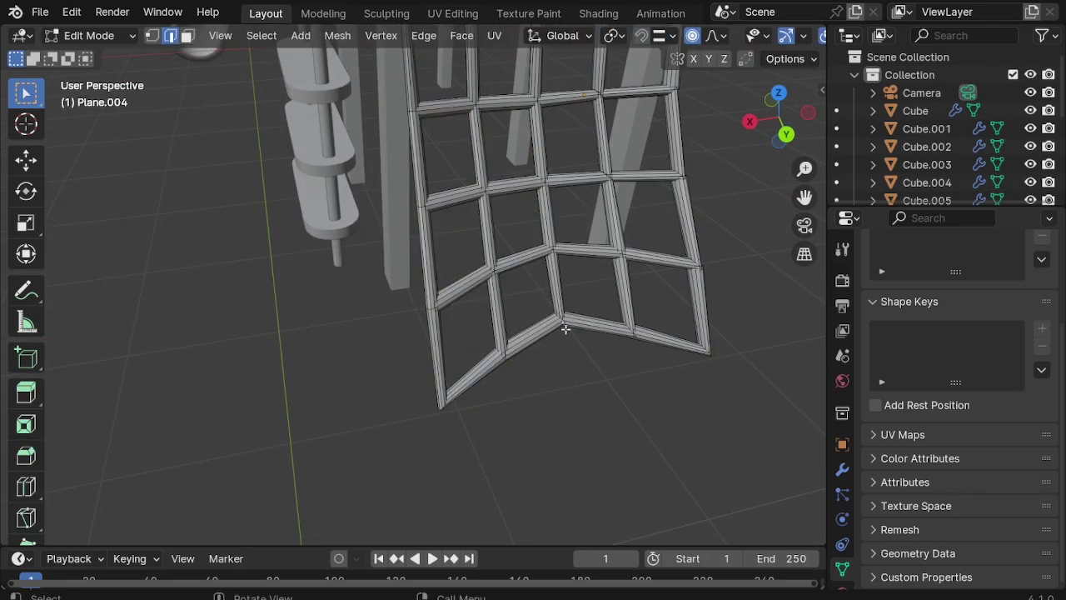
pyautogui.press('g')
pyautogui.press('z')
pyautogui.click(574, 360)
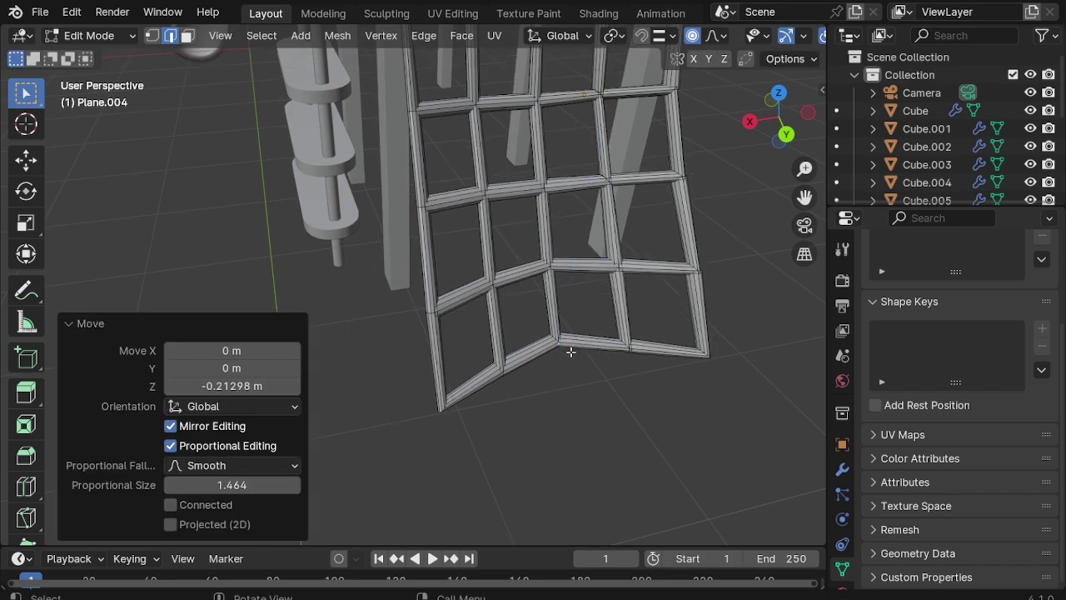
pyautogui.moveTo(575, 360)
pyautogui.mouseDown(button='middle')
pyautogui.moveTo(612, 326)
pyautogui.moveTo(529, 337)
pyautogui.moveTo(508, 367)
pyautogui.mouseUp(button='middle')
pyautogui.press('Tab')
pyautogui.scroll(-3, 545, 405)
# Step: In Right Orthographic X-ray view, move an upper edge loop of the net
pyautogui.moveTo(430, 369); pyautogui.dragTo(589, 351, button='middle')
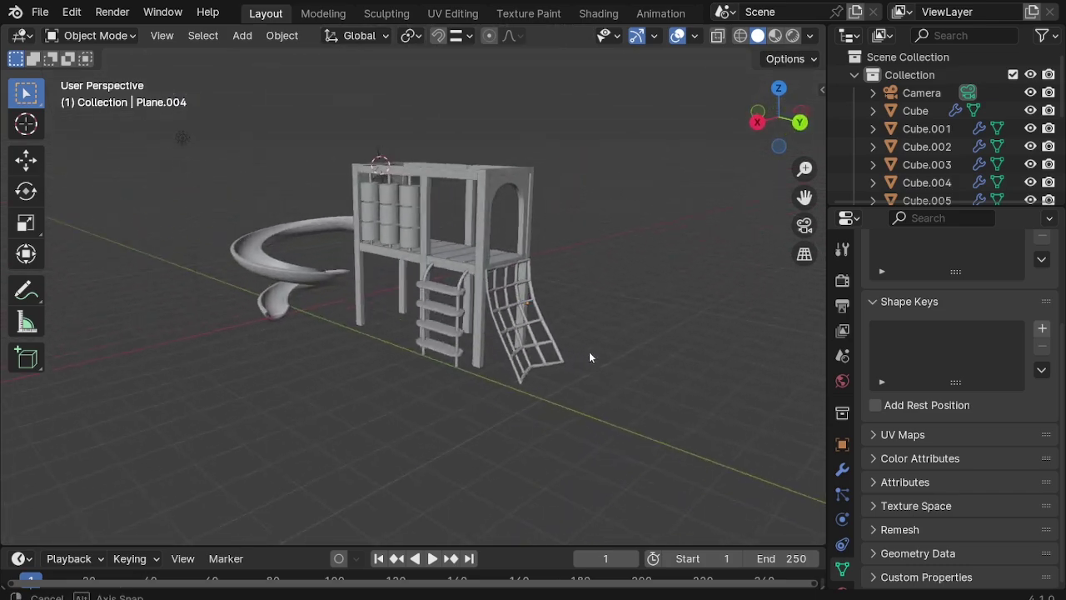
pyautogui.scroll(3, 521, 354)
pyautogui.scroll(3, 517, 338)
pyautogui.click(516, 338)
pyautogui.press('Tab')
pyautogui.moveTo(504, 341); pyautogui.dragTo(523, 330, button='middle')
pyautogui.hotkey('alt', 'z')
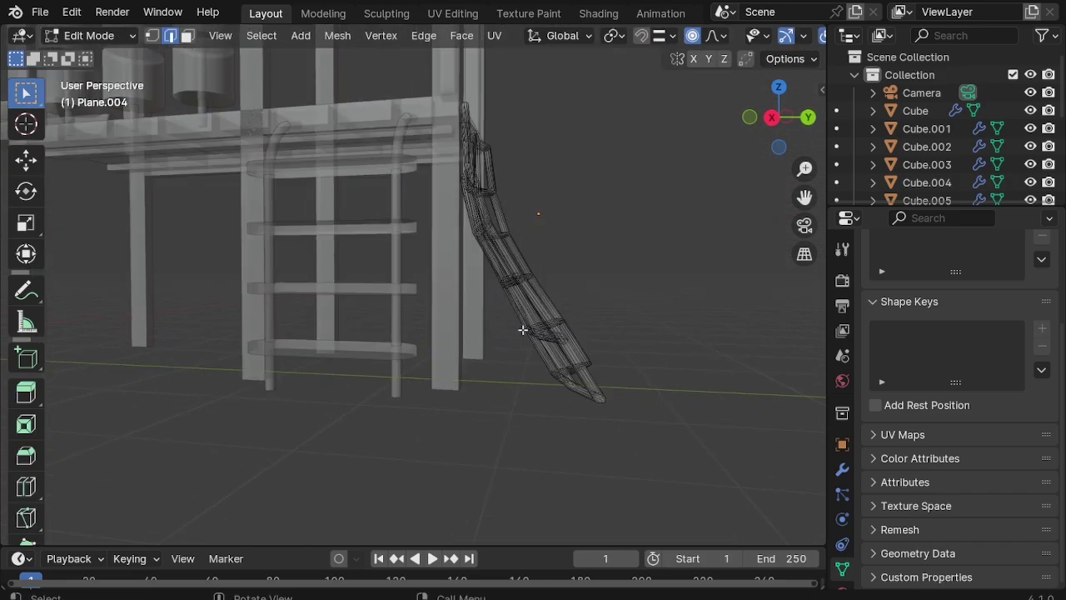
pyautogui.press('KP_3')
pyautogui.moveTo(539, 293); pyautogui.dragTo(538, 293)
pyautogui.scroll(2, 541, 266)
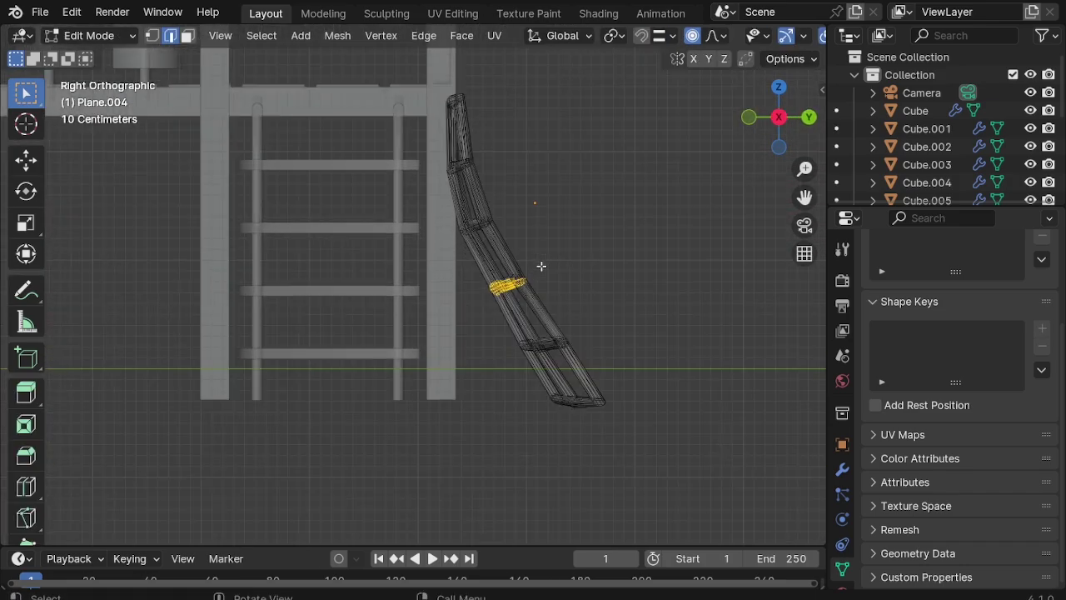
pyautogui.press('g')
pyautogui.scroll(2, 544, 316)
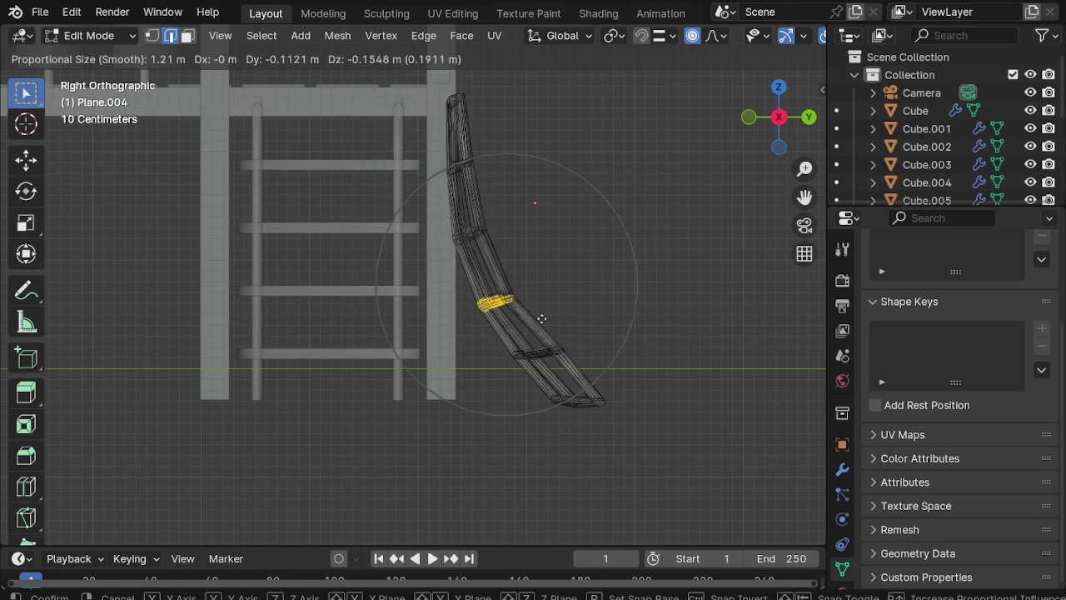
pyautogui.scroll(-1, 542, 319)
pyautogui.click(542, 317)
# Step: Nudge the lower edge loop twice, about −0.080 m Y and −0.027 m Z
pyautogui.keyDown('alt'); pyautogui.click(535, 356); pyautogui.keyUp('alt')
pyautogui.press('g')
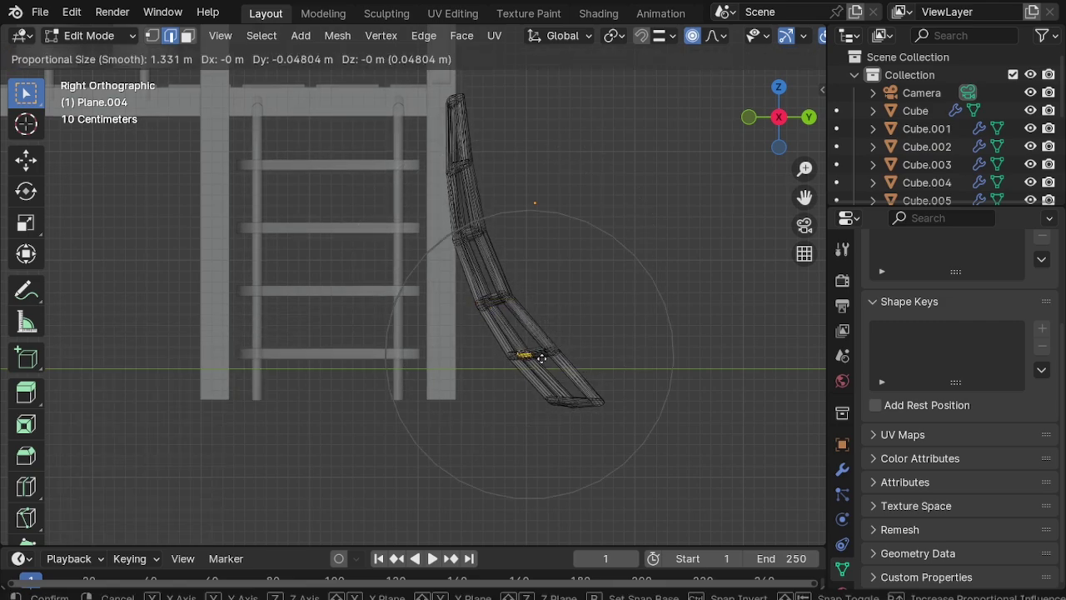
pyautogui.scroll(6, 543, 359)
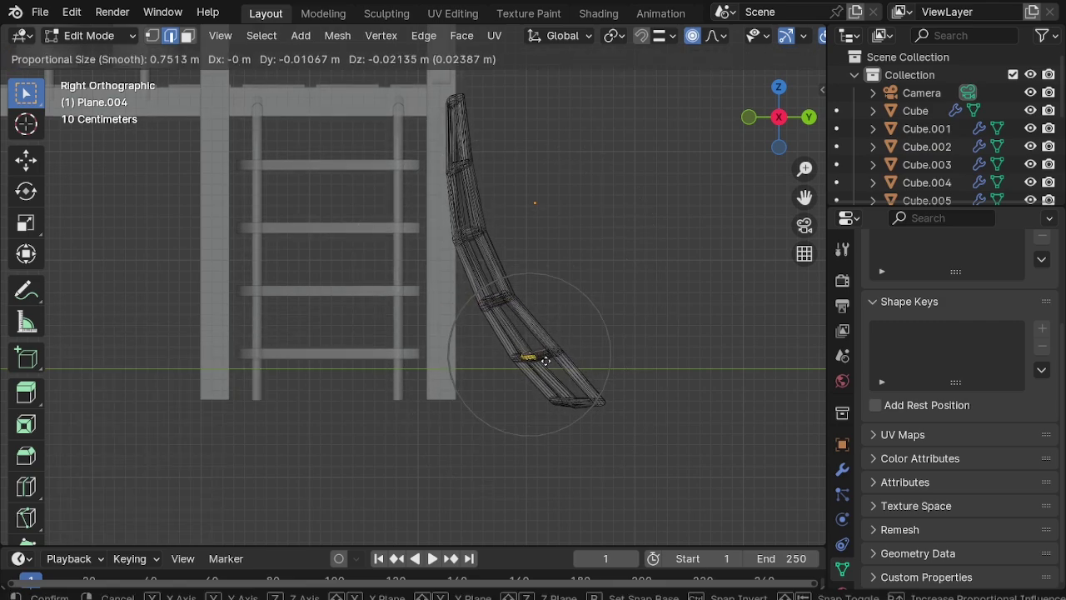
pyautogui.click(546, 360)
pyautogui.press('g')
pyautogui.click(563, 361)
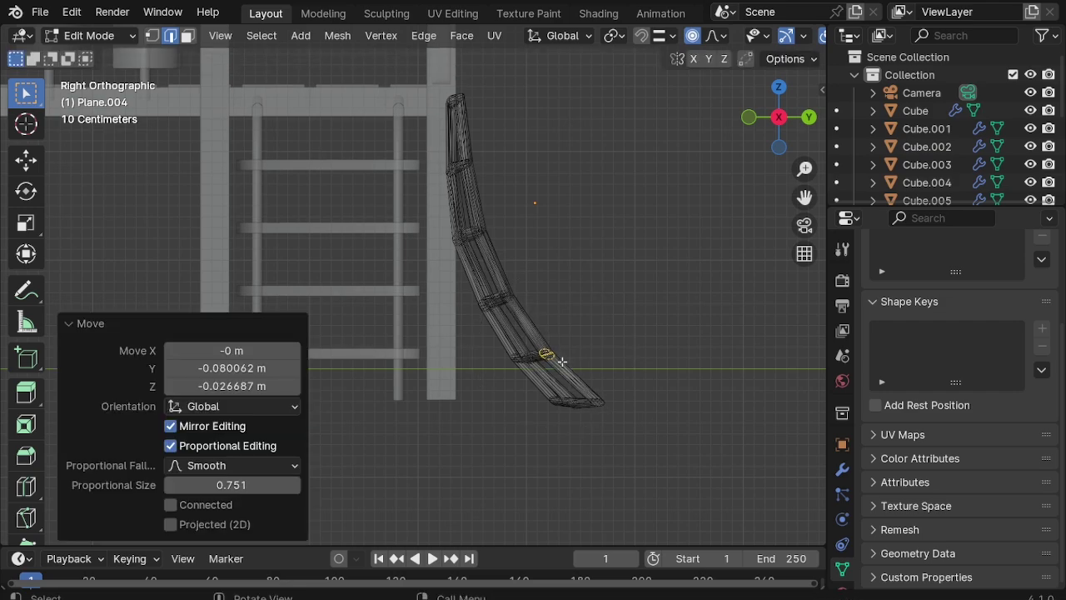
pyautogui.press('Tab')
pyautogui.scroll(-2, 562, 360)
pyautogui.click(599, 331)
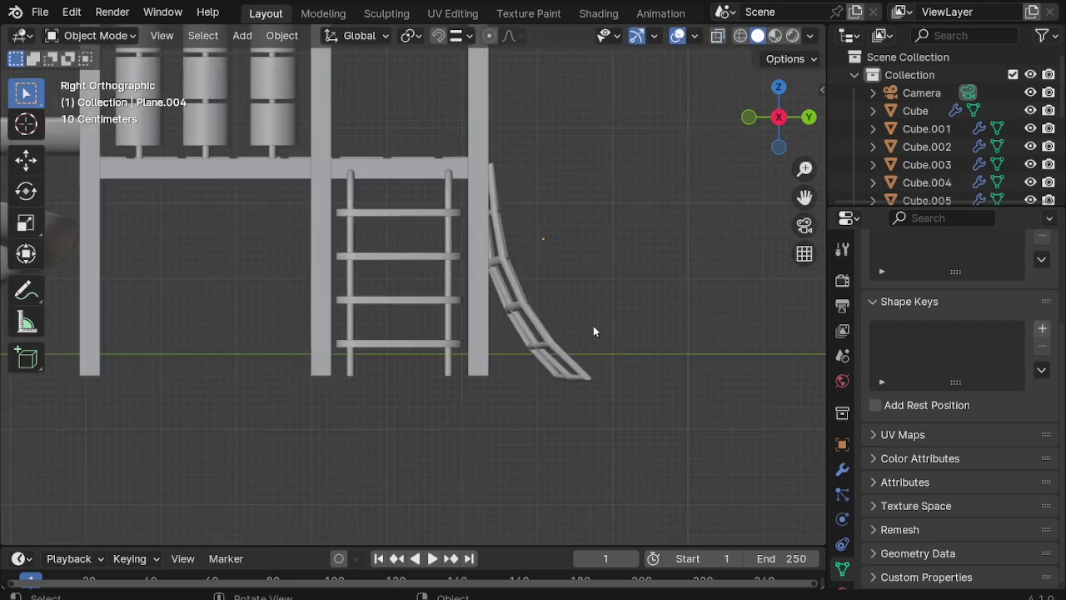
# Step: Scale the cargo net to about 0.971 along Z to shorten it
pyautogui.scroll(1, 593, 325)
pyautogui.click(578, 375)
pyautogui.scroll(2, 583, 391)
pyautogui.press('s')
pyautogui.press('z')
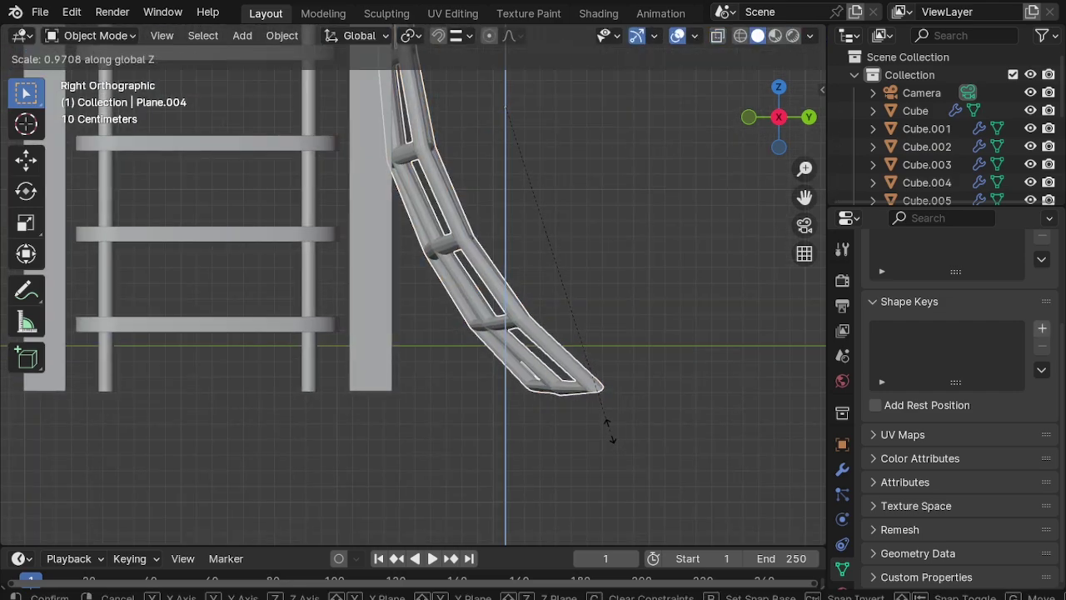
pyautogui.click(606, 433)
pyautogui.scroll(-3, 604, 431)
pyautogui.press('Tab')
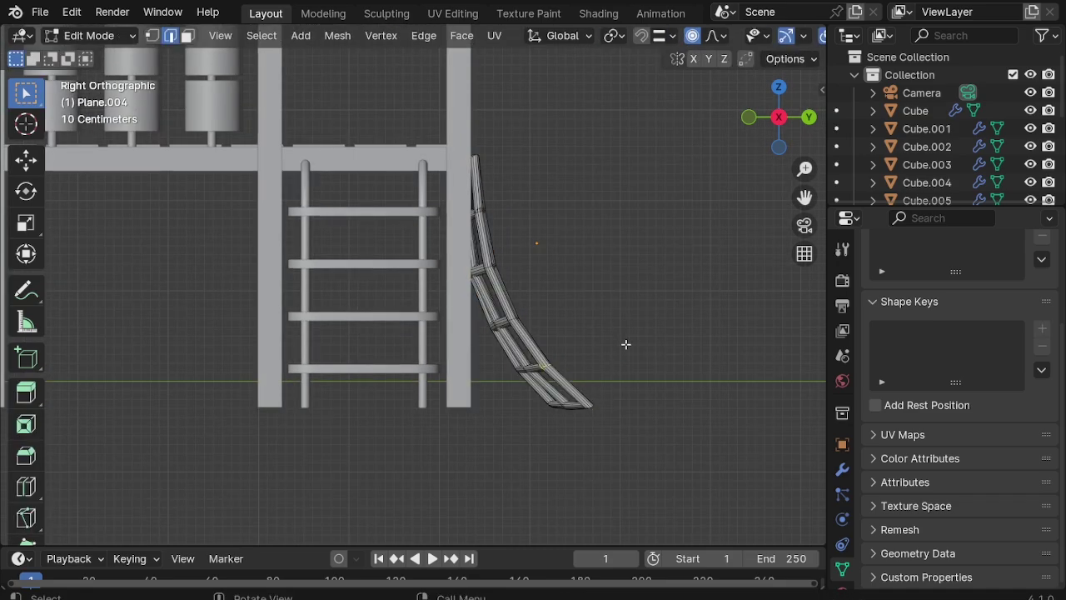
pyautogui.press('Tab')
pyautogui.scroll(-3, 399, 315)
pyautogui.moveTo(399, 315)
pyautogui.mouseDown(button='middle')
pyautogui.moveTo(472, 359)
pyautogui.moveTo(463, 329)
pyautogui.mouseUp(button='middle')
pyautogui.press('KP_0')
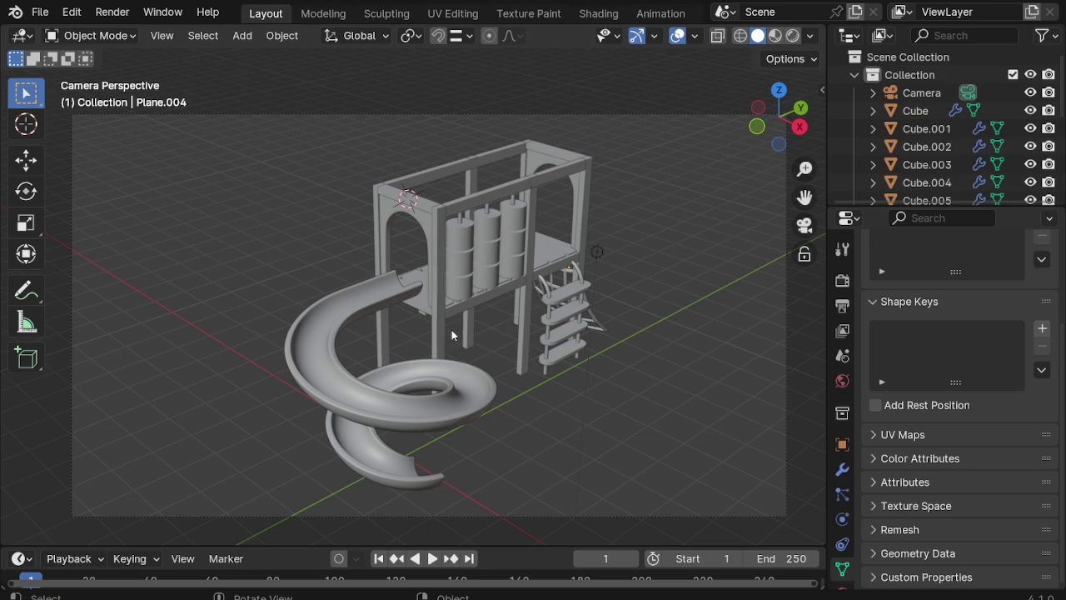
# Step: Duplicate the top beam Cube.004 and lower the copy about 0.5 m
pyautogui.scroll(3, 451, 330)
pyautogui.moveTo(438, 197); pyautogui.dragTo(555, 223, button='middle')
pyautogui.scroll(5, 340, 228)
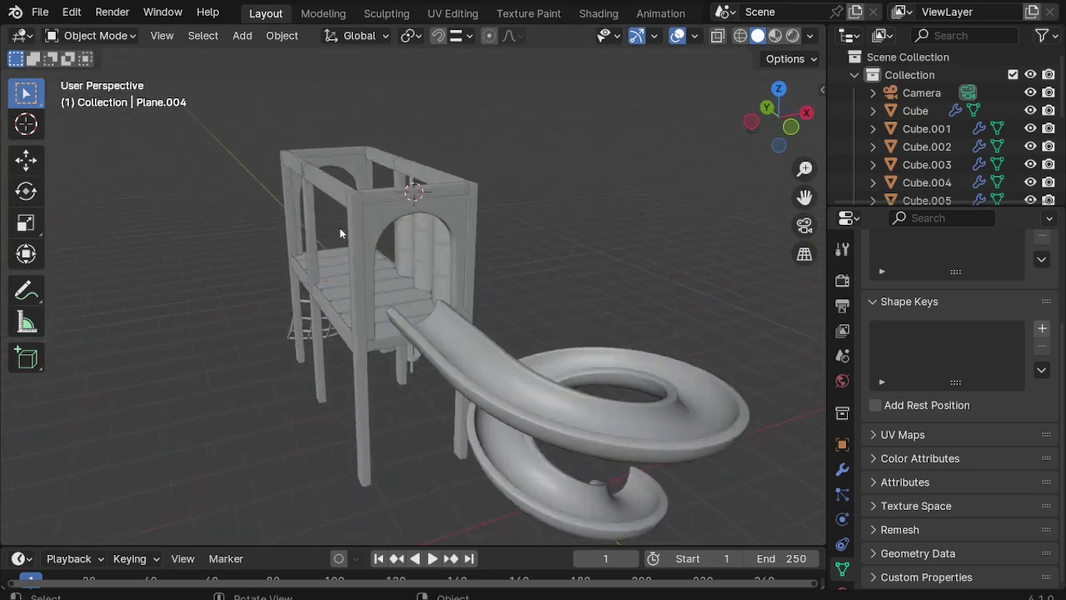
pyautogui.scroll(4, 341, 230)
pyautogui.moveTo(341, 229); pyautogui.dragTo(471, 133, button='middle')
pyautogui.click(466, 117)
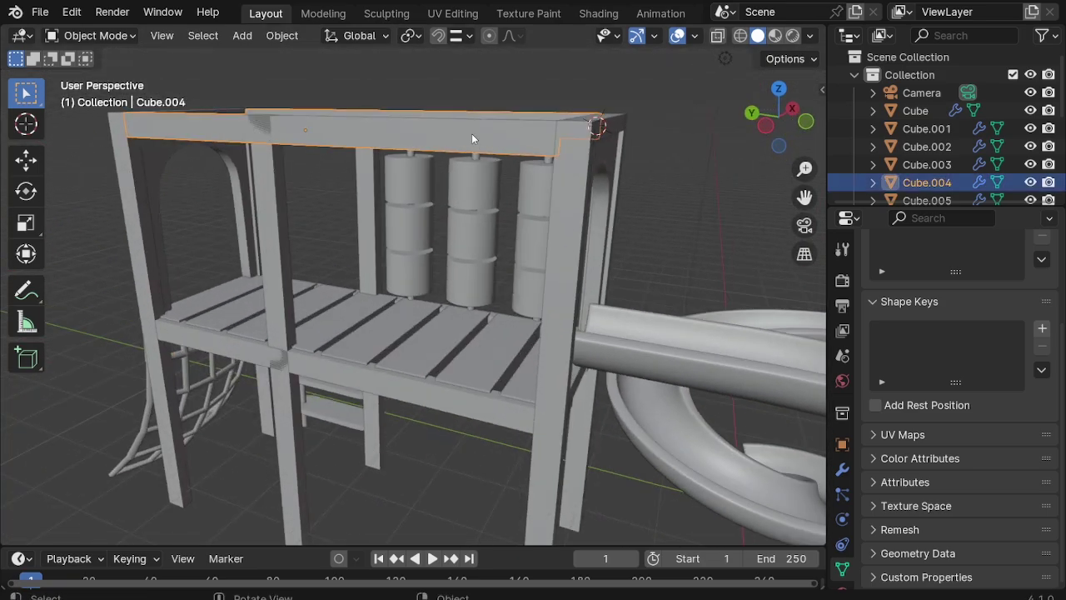
pyautogui.hotkey('shift', 'd')
pyautogui.rightClick(488, 136)
pyautogui.hotkey('alt', 'a')
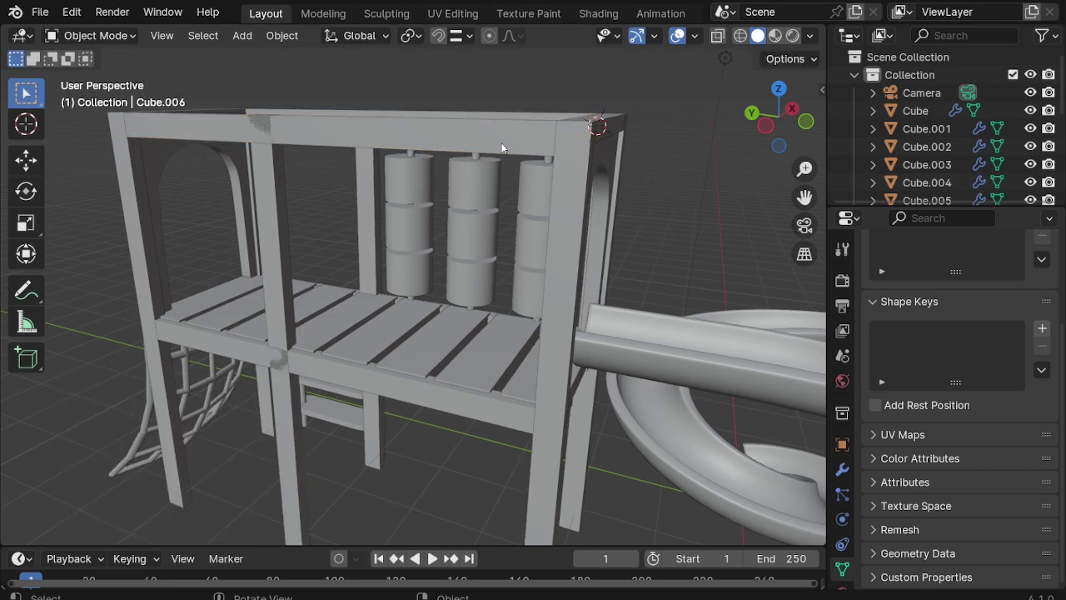
pyautogui.press('g')
pyautogui.press('z')
pyautogui.click(514, 200)
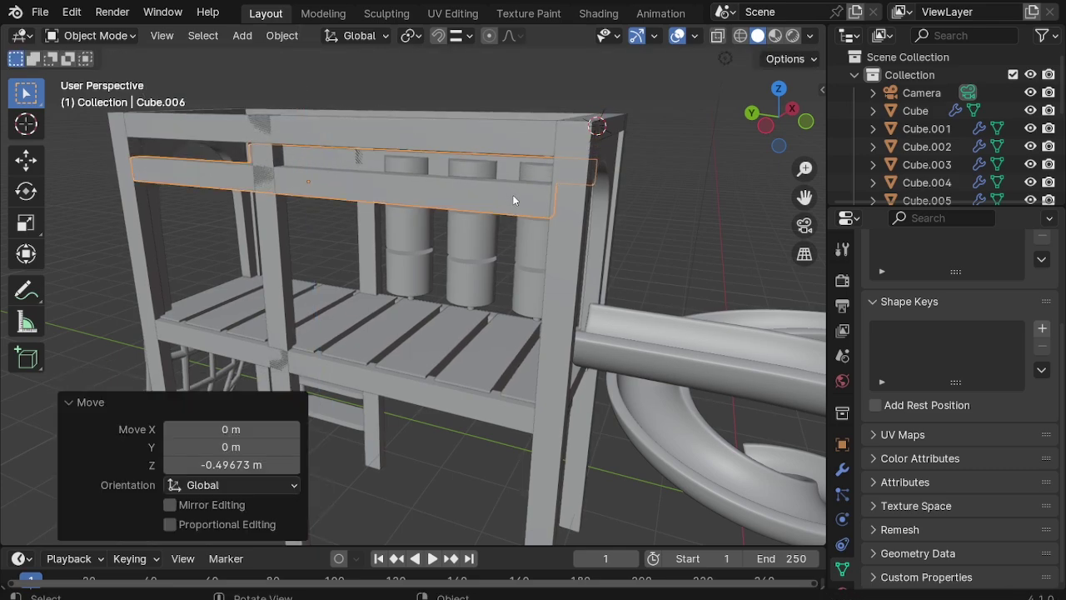
# Step: Remove the copy's Mirror modifier and stretch it to 1.564 along Z
pyautogui.click(842, 471)
pyautogui.click(1025, 313)
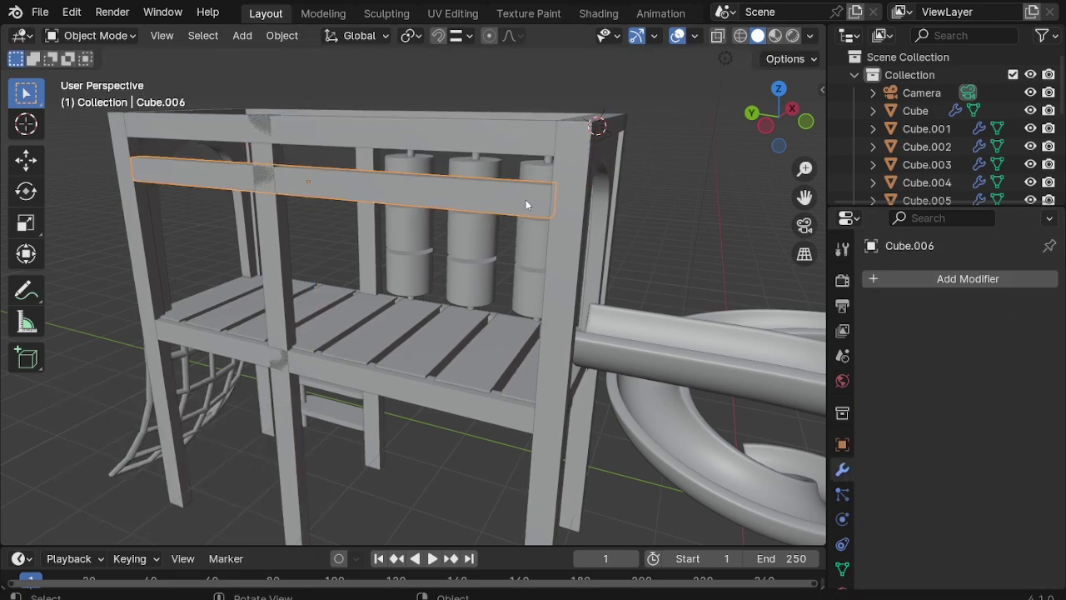
pyautogui.press('s')
pyautogui.press('z')
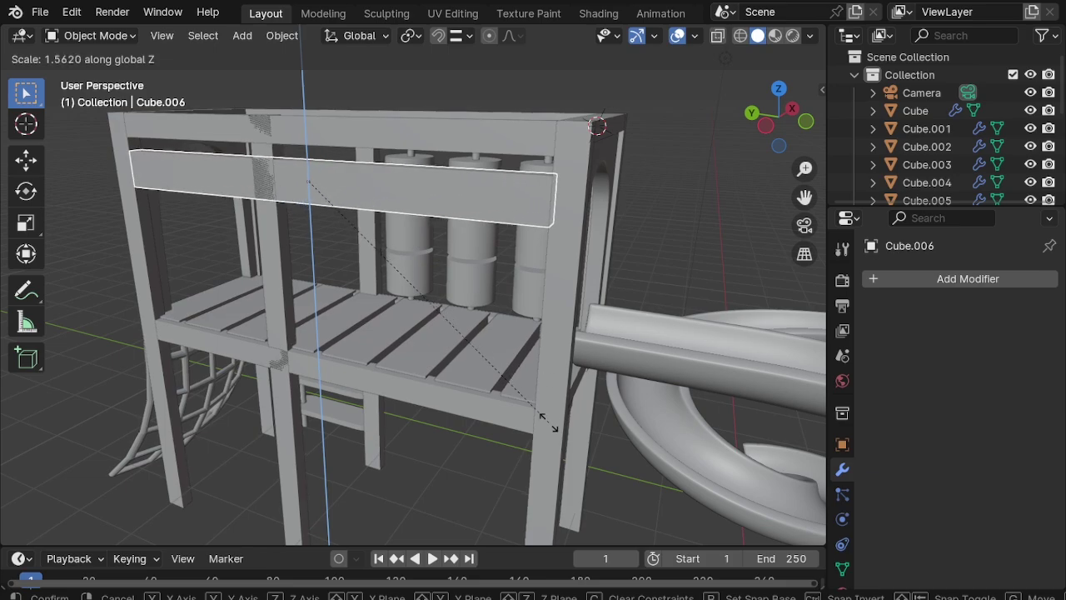
pyautogui.click(549, 422)
# Step: Add an Array modifier to the new rail board Cube.006
pyautogui.click(871, 279)
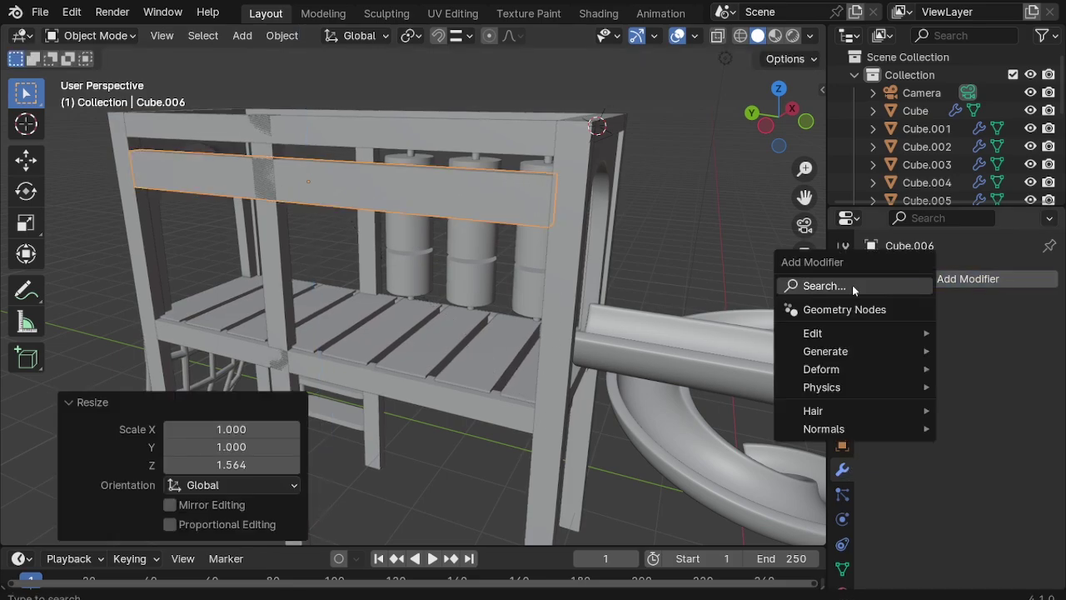
pyautogui.click(852, 285)
pyautogui.click(742, 316)
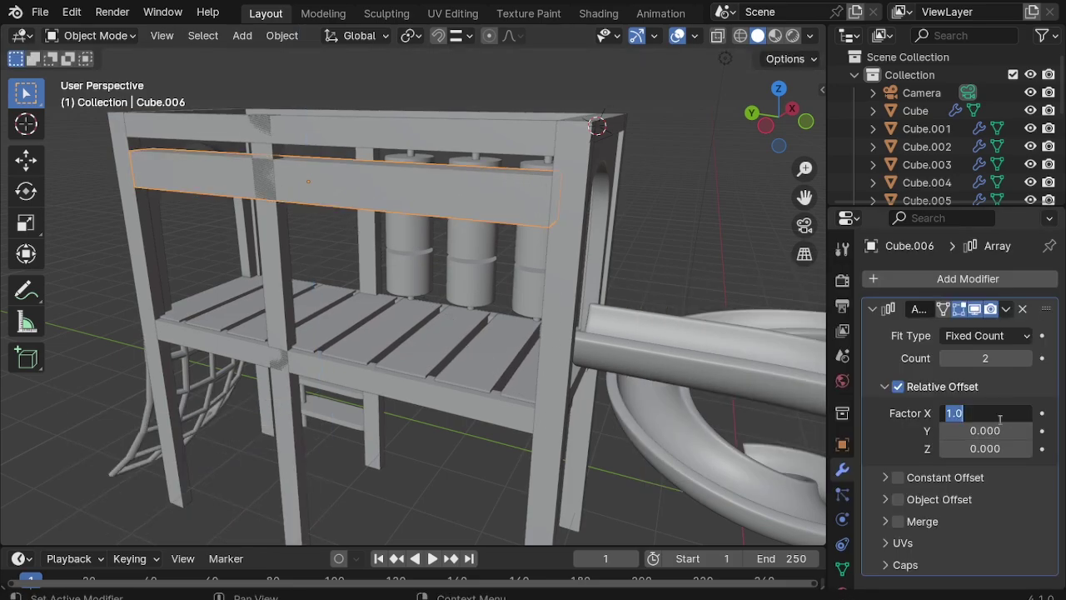
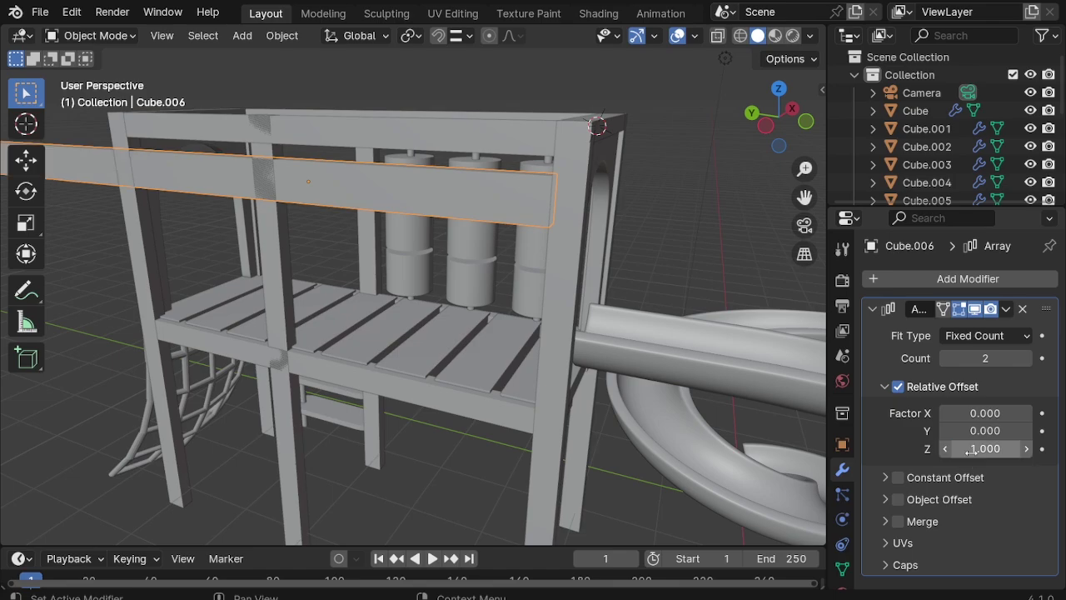
# Step: Zero the array's Z offset, offset the copies along Y, and lower the beam 1.542 m
pyautogui.press('BackSpace')
pyautogui.write('1')
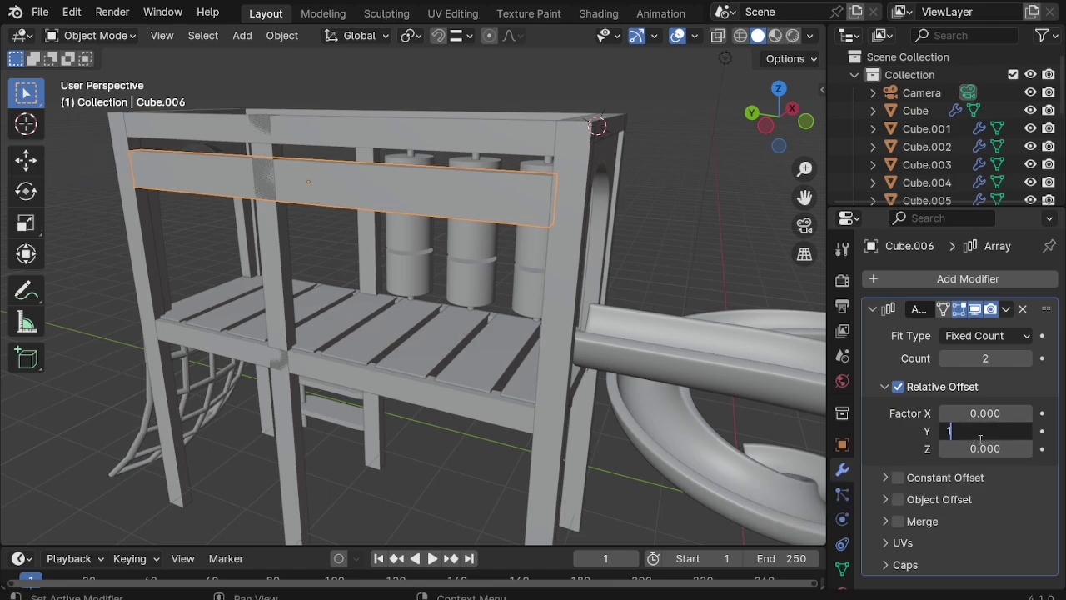
pyautogui.press('Return')
pyautogui.press('g')
pyautogui.press('z')
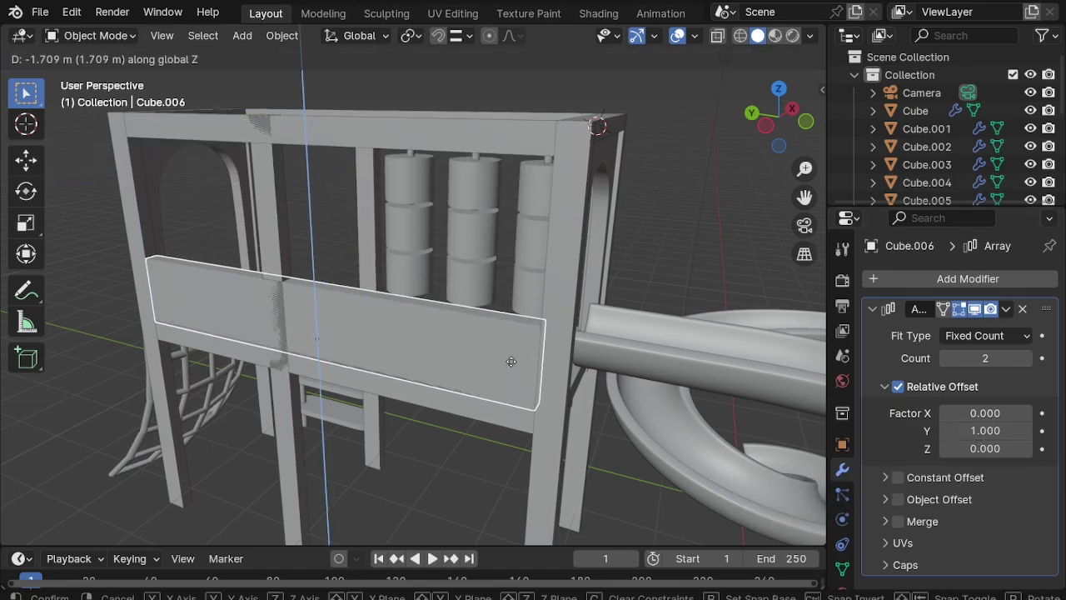
pyautogui.click(1005, 355)
# Step: Set the beam array to 4 copies with a tight 1.3 relative spacing
pyautogui.moveTo(986, 430); pyautogui.dragTo(1004, 431)
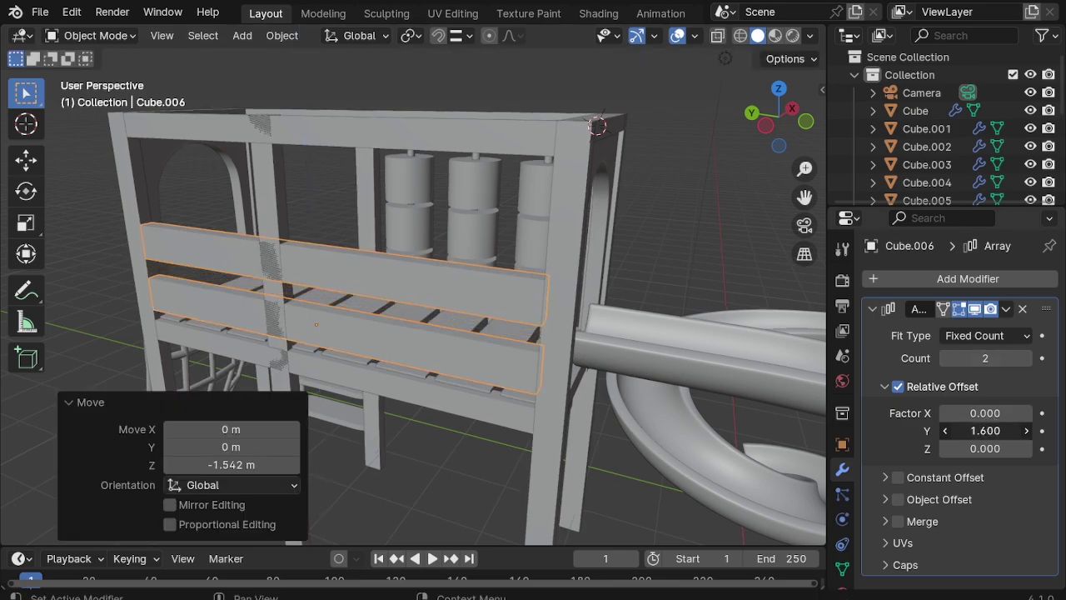
pyautogui.moveTo(967, 358); pyautogui.dragTo(980, 364)
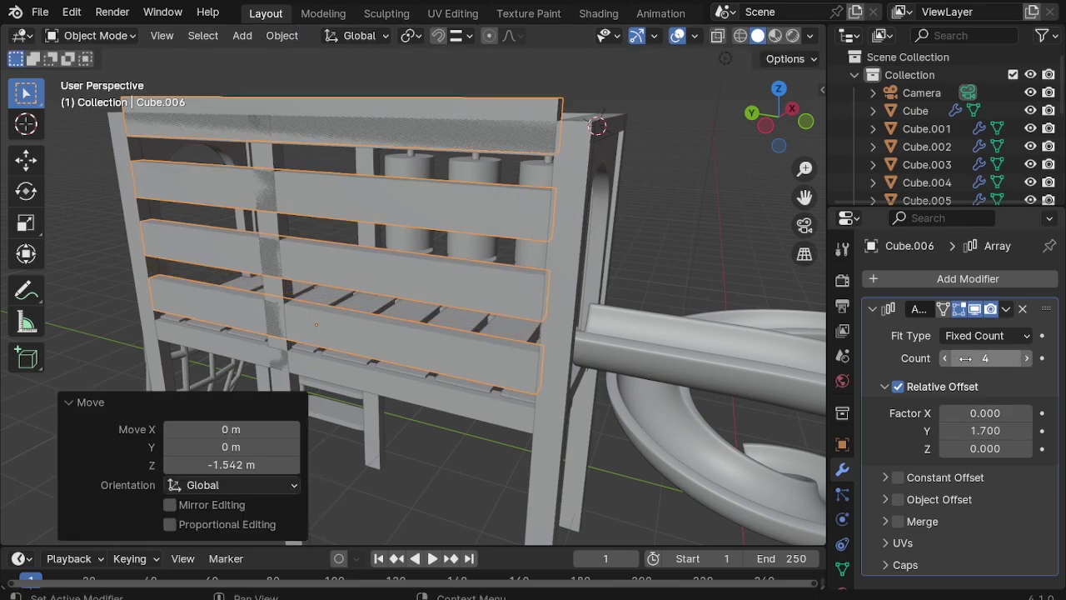
pyautogui.moveTo(986, 431); pyautogui.dragTo(976, 431)
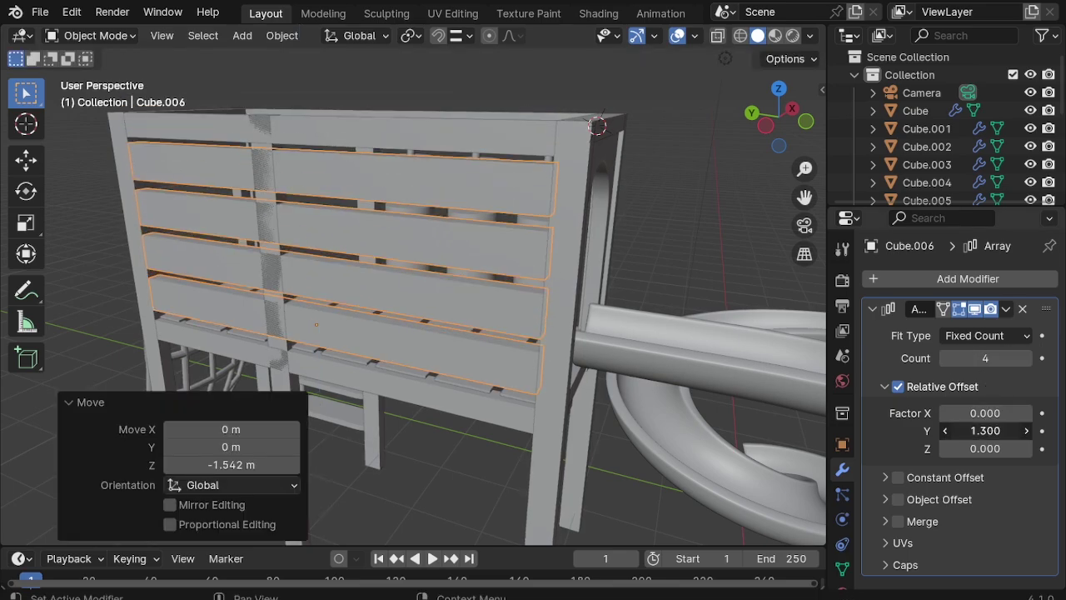
# Step: From the side orthographic view, nudge the stacked planks slightly along Z
pyautogui.moveTo(590, 413); pyautogui.dragTo(636, 367, button='middle')
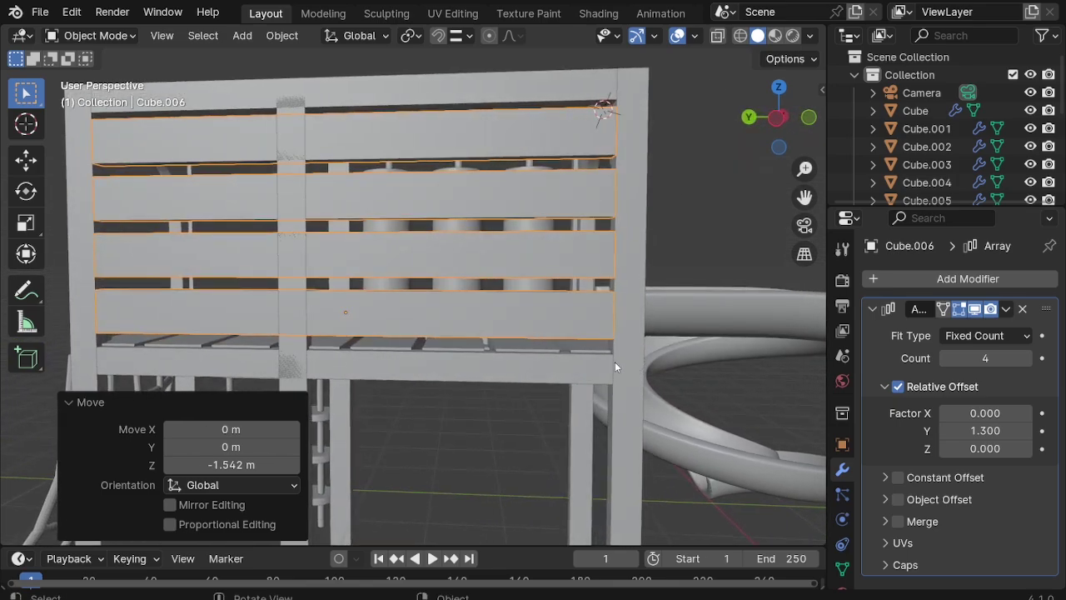
pyautogui.press('KP_1')
pyautogui.press('KP_3')
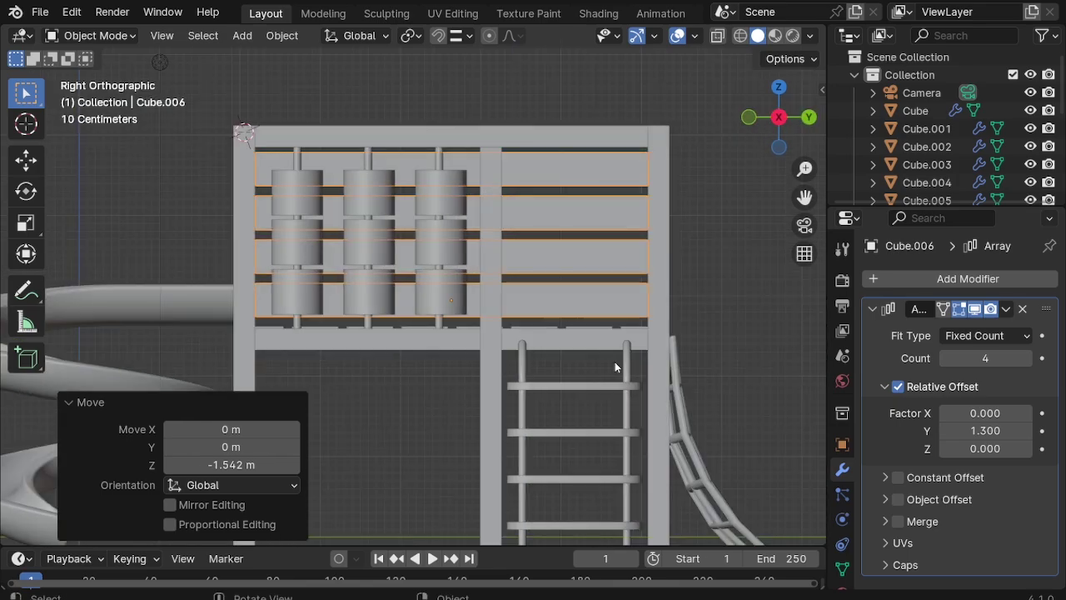
pyautogui.press('ctrl+KP_3')
pyautogui.scroll(2, 493, 267)
pyautogui.press('g')
pyautogui.press('z')
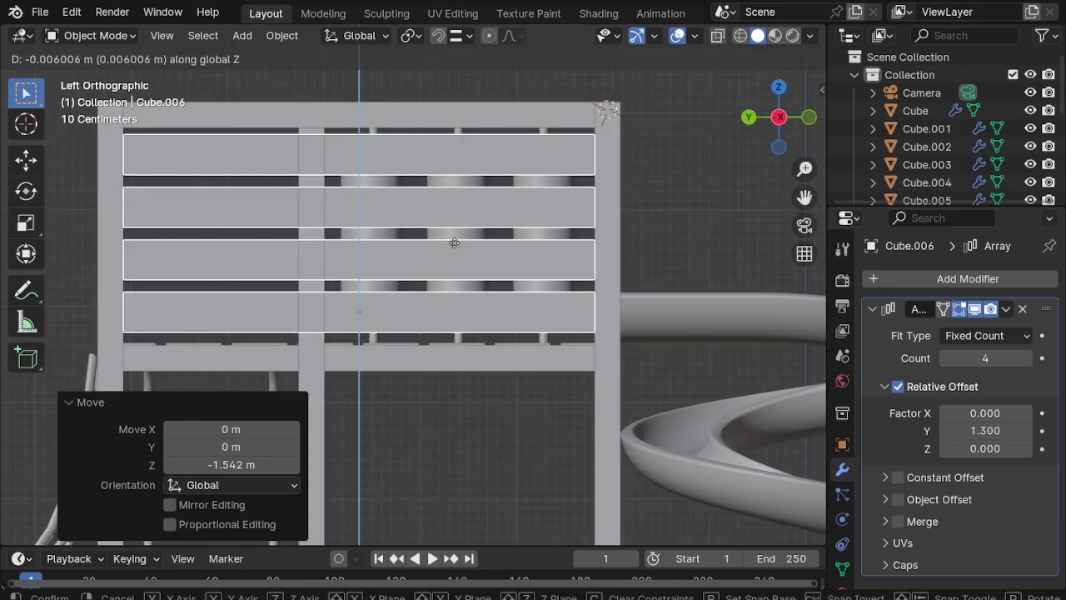
pyautogui.click(453, 243)
# Step: Deselect the planks, check the playground through the camera, and bring up the Add menu
pyautogui.click(681, 239)
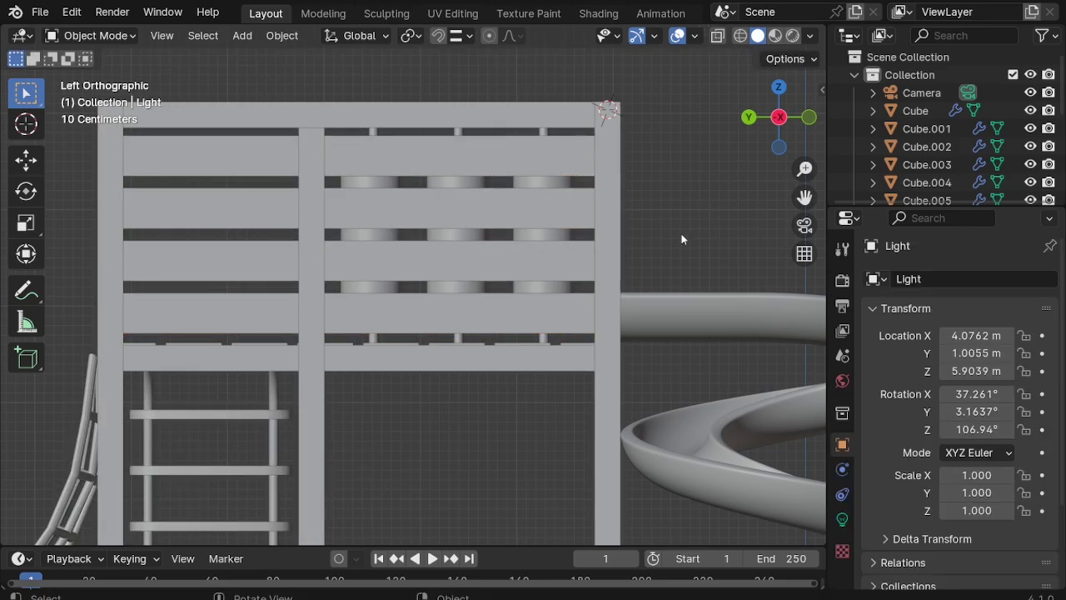
pyautogui.moveTo(682, 239)
pyautogui.mouseDown(button='middle')
pyautogui.moveTo(479, 228)
pyautogui.moveTo(288, 267)
pyautogui.moveTo(479, 265)
pyautogui.moveTo(605, 320)
pyautogui.moveTo(507, 317)
pyautogui.moveTo(595, 328)
pyautogui.moveTo(571, 261)
pyautogui.mouseUp(button='middle')
pyautogui.scroll(3, 478, 260)
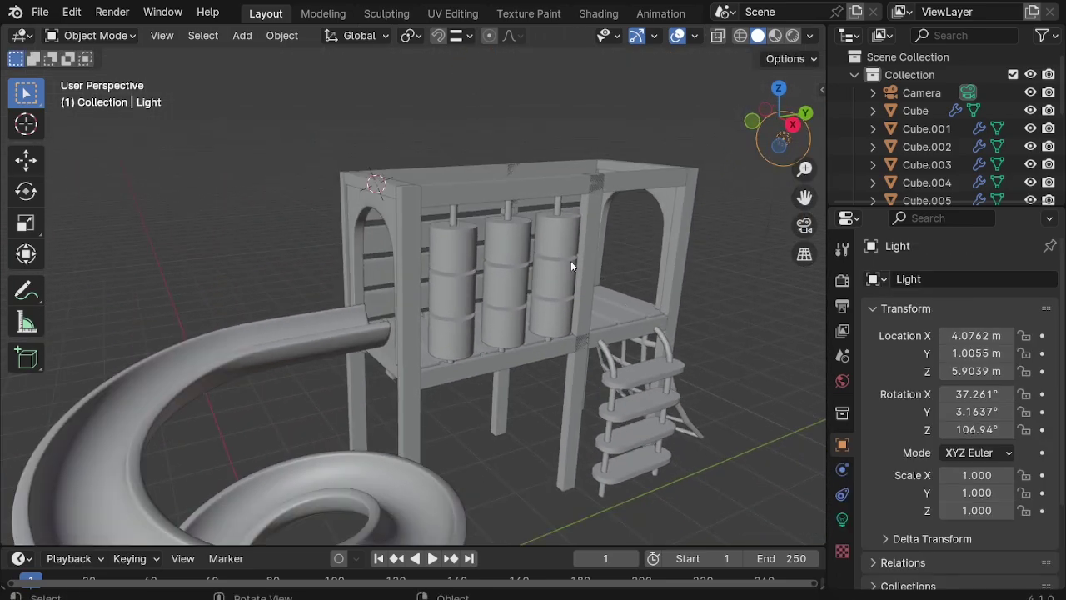
pyautogui.scroll(-2, 558, 261)
pyautogui.press('KP_0')
pyautogui.scroll(-2, 488, 140)
pyautogui.scroll(-2, 471, 231)
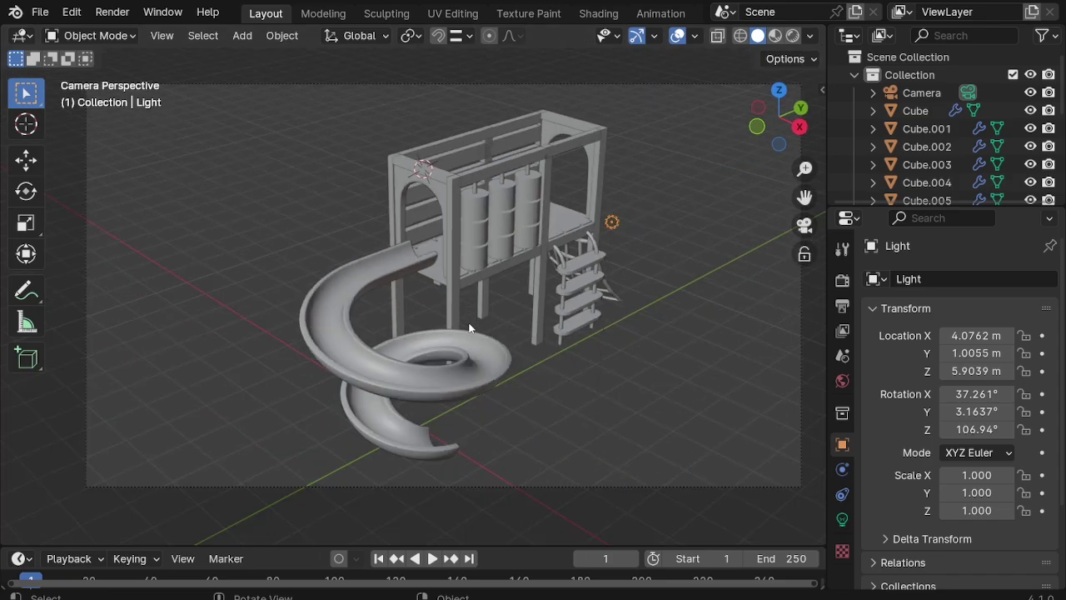
pyautogui.press('KP_0')
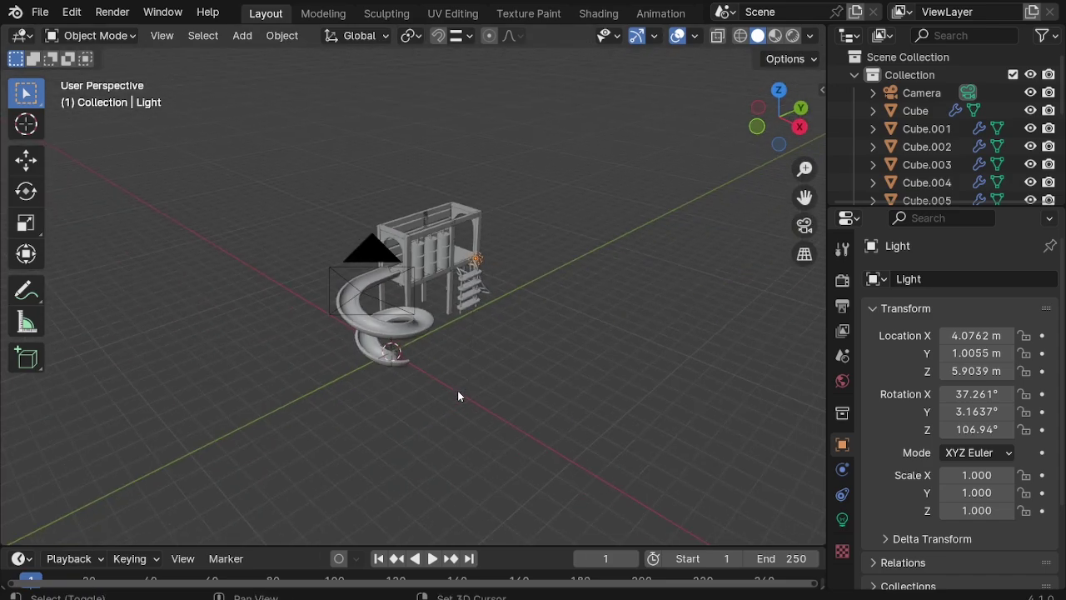
pyautogui.moveTo(458, 390); pyautogui.dragTo(392, 333, button='middle')
pyautogui.hotkey('shift', 'a')
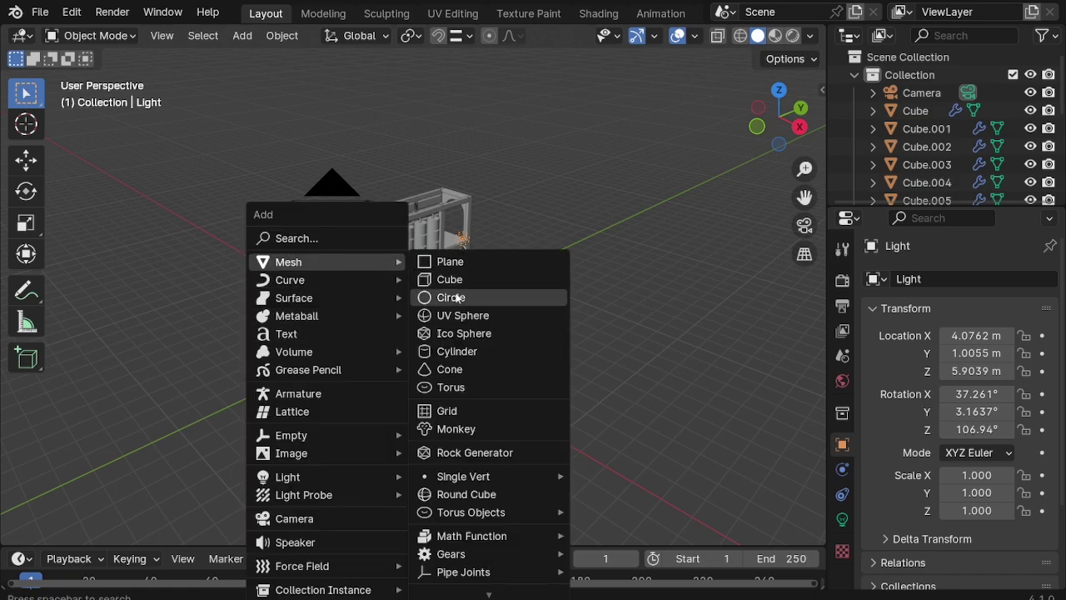
# Step: Add a mesh circle with N-Gon fill and enlarge it
pyautogui.click(441, 298)
pyautogui.click(241, 375)
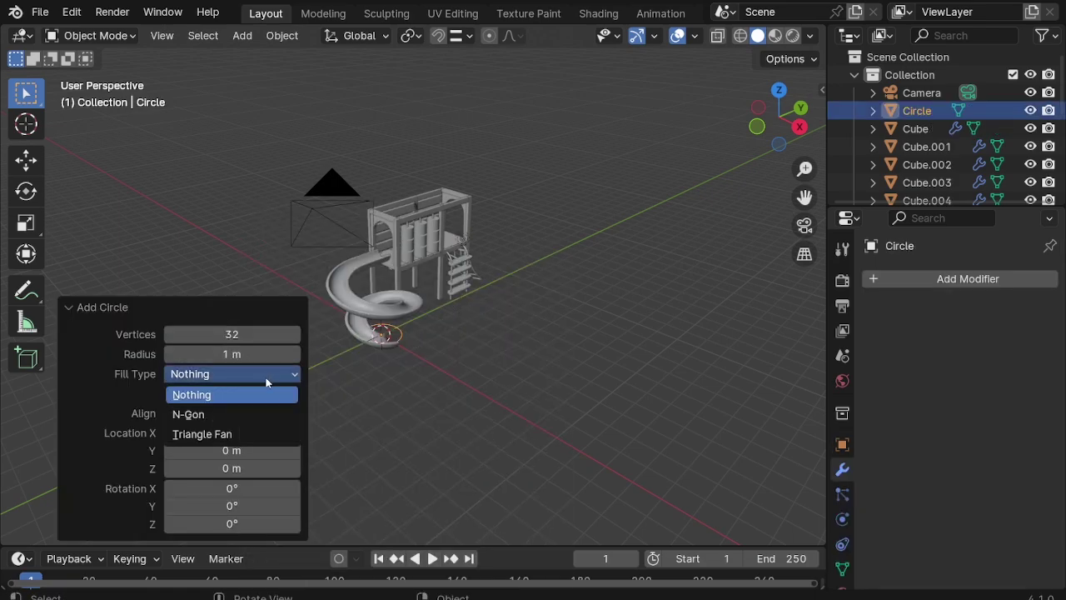
pyautogui.click(236, 416)
pyautogui.press('s')
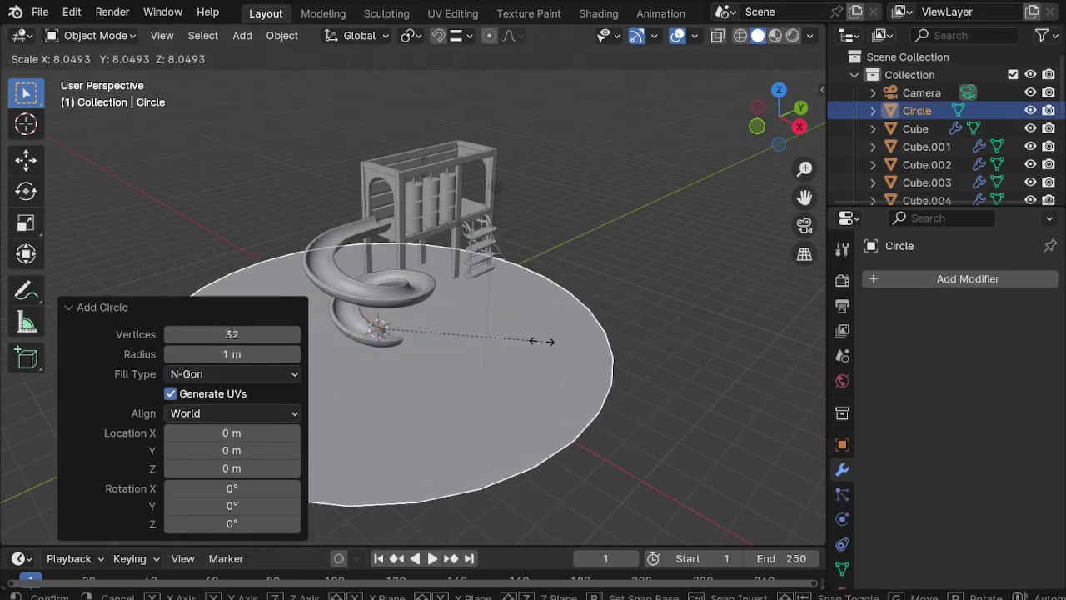
pyautogui.click(482, 338)
# Step: In top view, rescale the disc to 1.209 and shift it along Y under the playground
pyautogui.press('KP_7')
pyautogui.press('s')
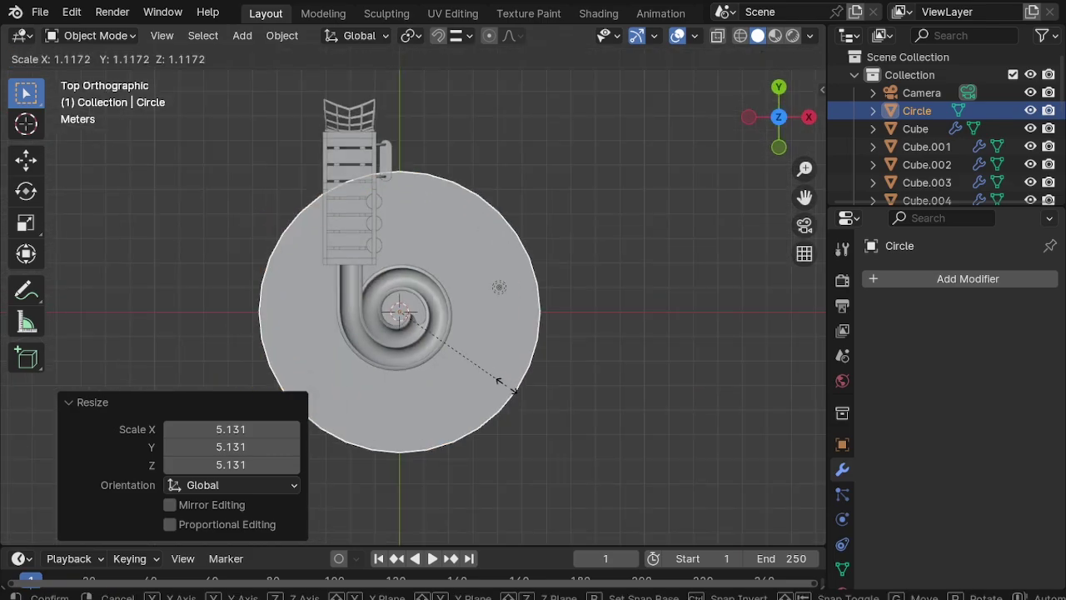
pyautogui.click(507, 385)
pyautogui.press('g')
pyautogui.press('y')
pyautogui.click(511, 328)
pyautogui.press('s')
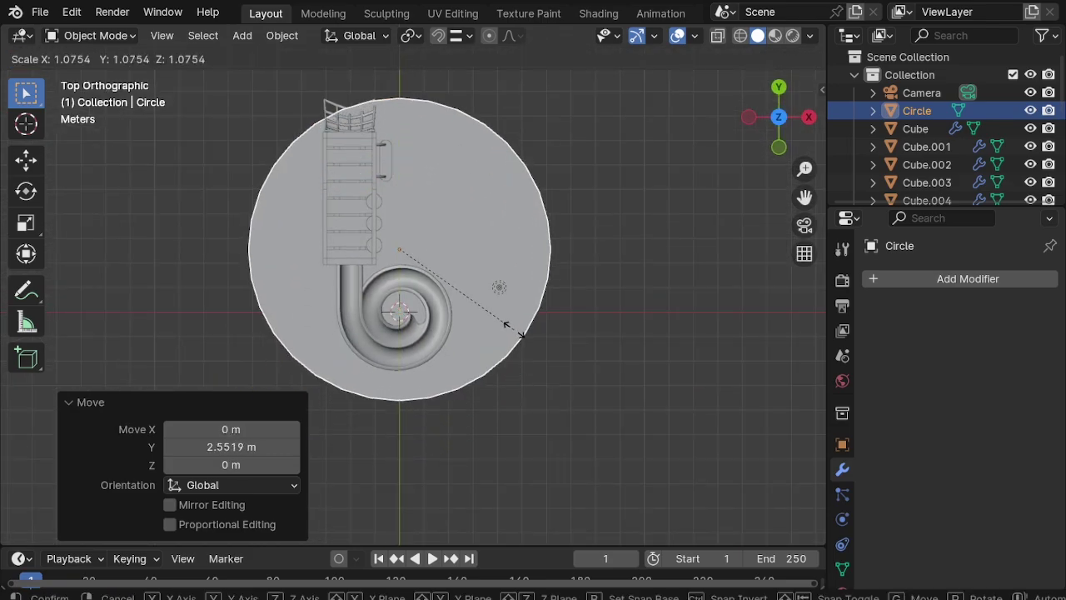
pyautogui.click(518, 336)
pyautogui.press('g')
pyautogui.press('y')
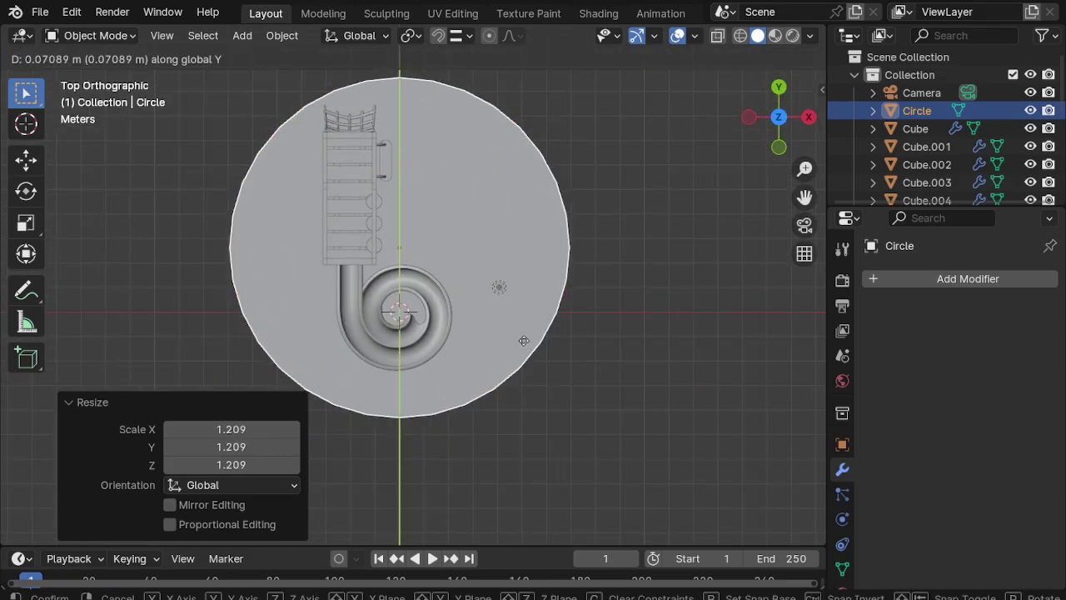
pyautogui.click(559, 371)
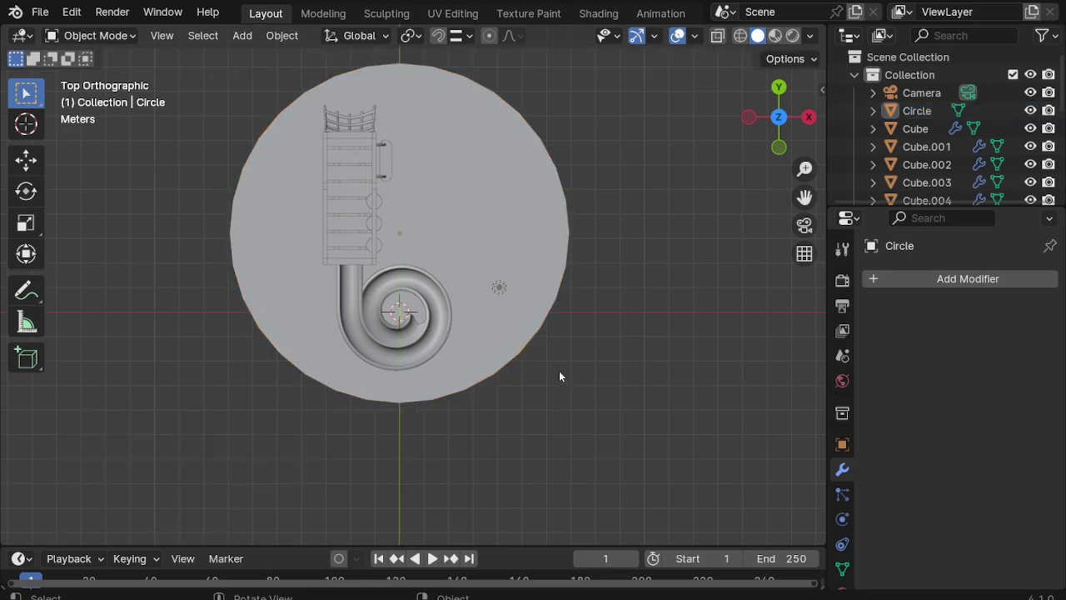
pyautogui.press('KP_0')
# Step: Try moving the camera, then cancel the move
pyautogui.click(448, 406)
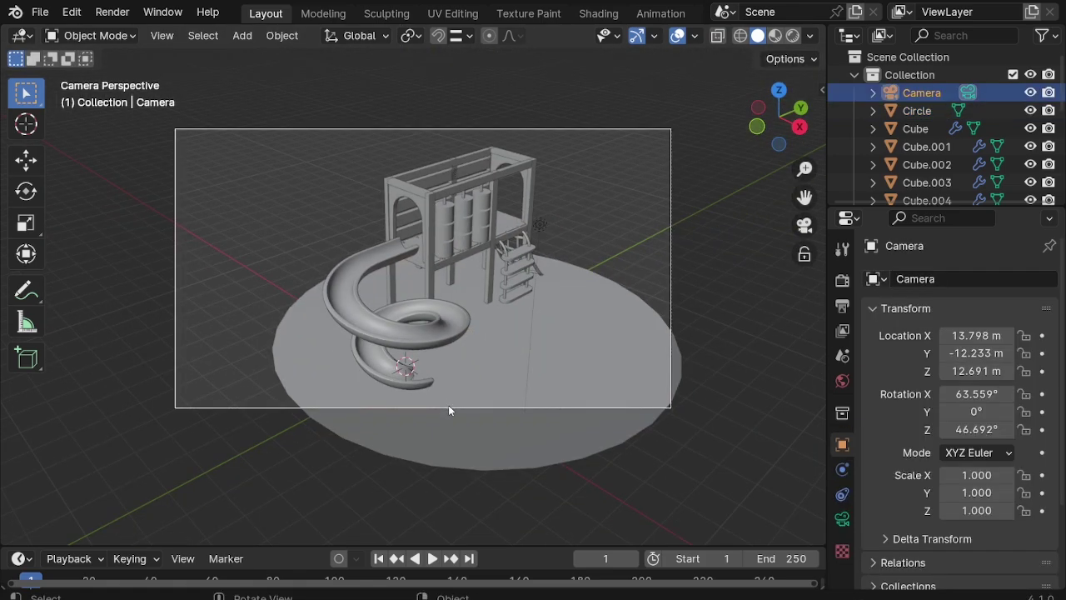
pyautogui.press('g')
pyautogui.click(526, 416)
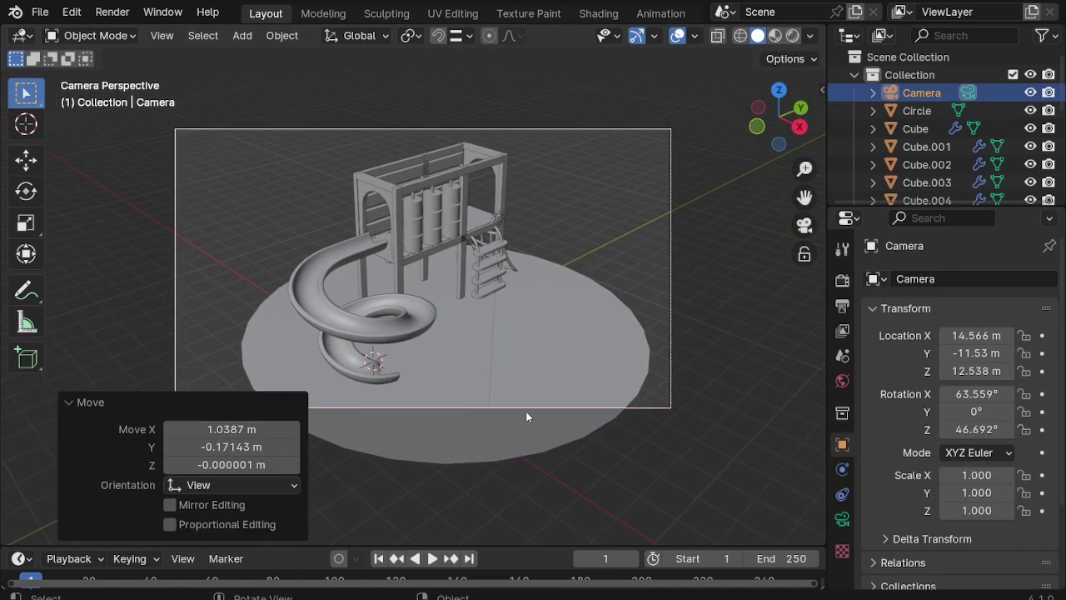
pyautogui.press('Escape')
# Step: Shrink the round base to 0.857 and recentre it along X and 0.2866 m along Y
pyautogui.click(516, 390)
pyautogui.press('s')
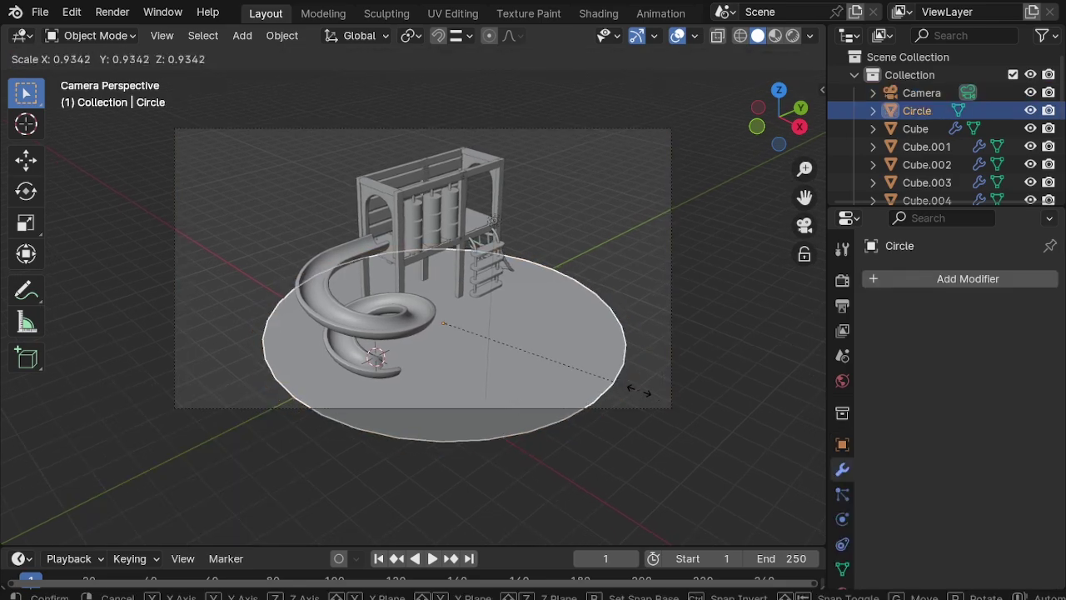
pyautogui.click(621, 387)
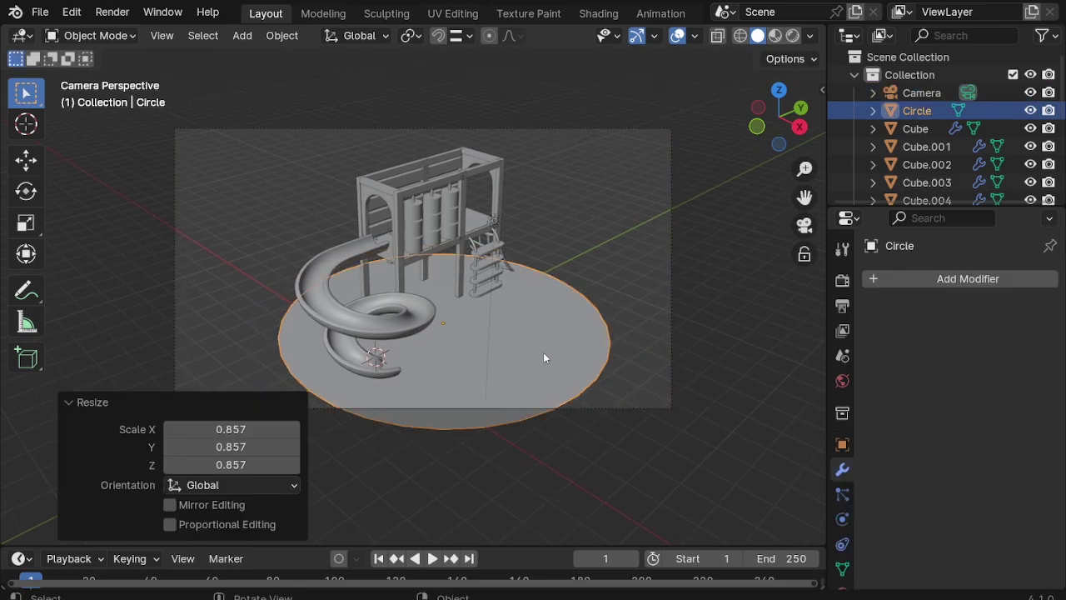
pyautogui.press('g')
pyautogui.press('x')
pyautogui.click(522, 335)
pyautogui.press('g')
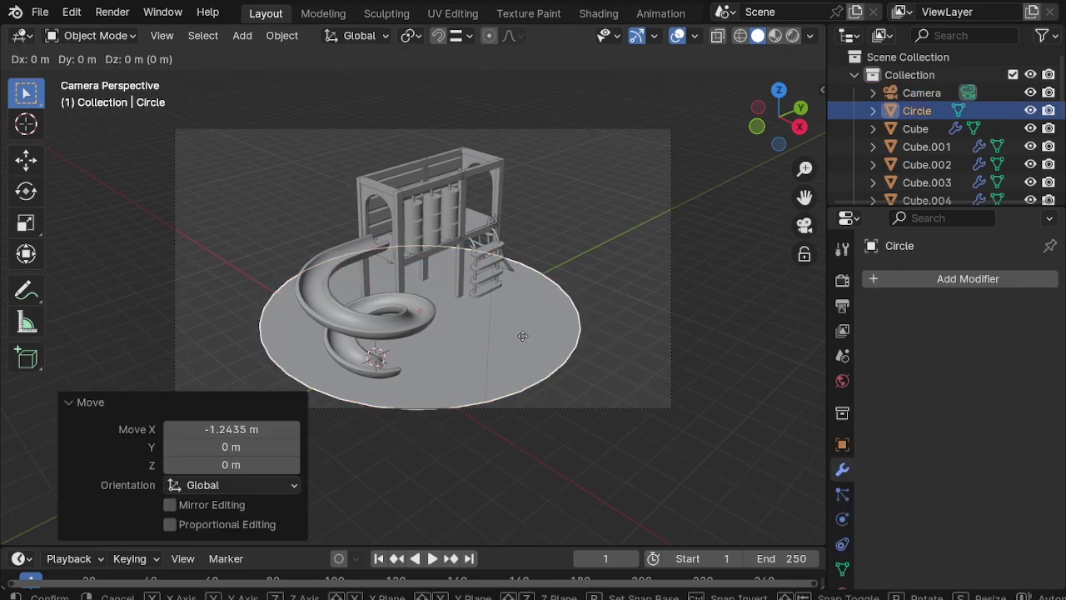
pyautogui.press('y')
pyautogui.click(529, 338)
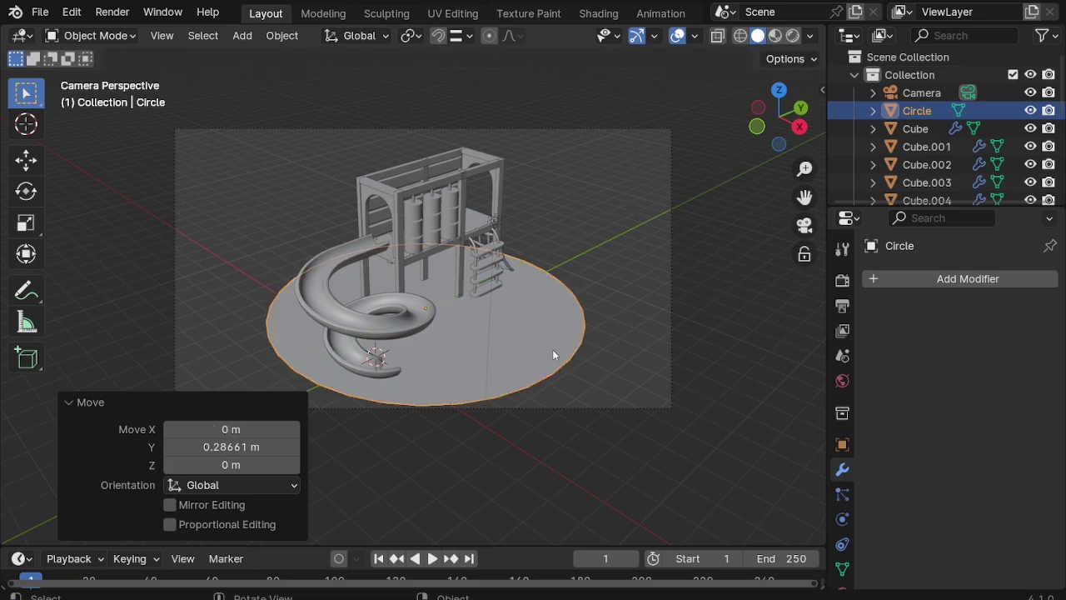
# Step: Move the camera so the whole scene fits in frame
pyautogui.click(550, 406)
pyautogui.press('g')
pyautogui.click(438, 207)
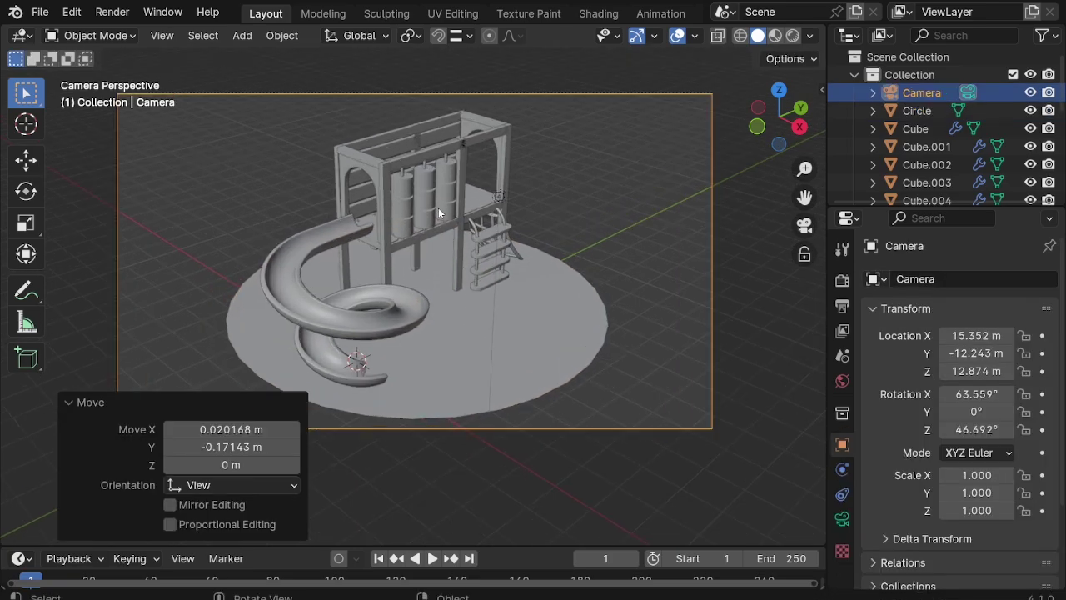
# Step: Begin extruding the base disc downward about 0.854 m in Edit Mode
pyautogui.click(500, 375)
pyautogui.press('Tab')
pyautogui.press('e')
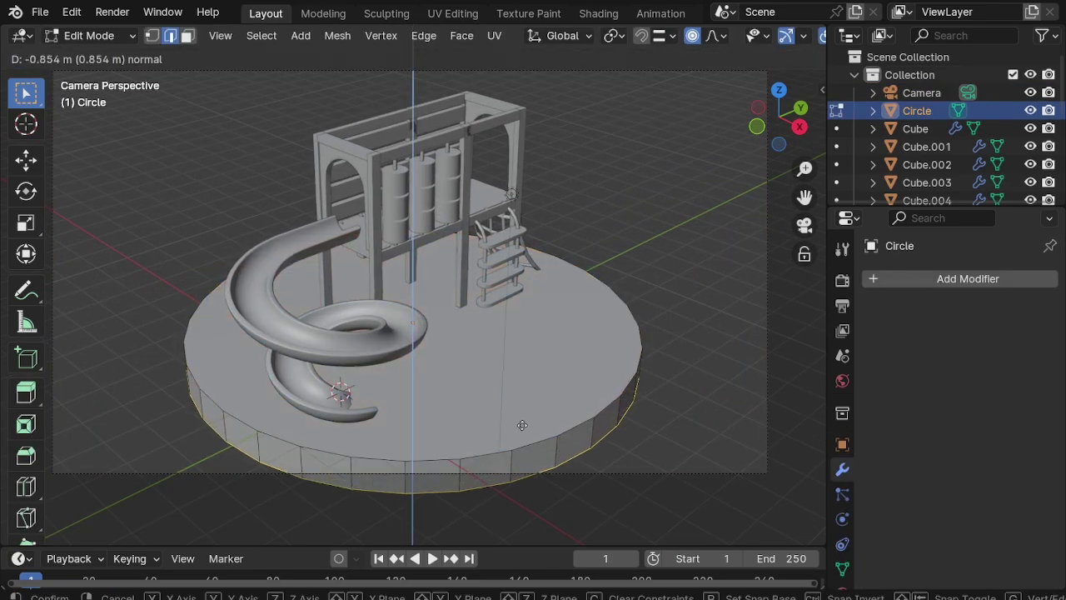
# Step: Finish the downward extrusion and enlarge the base's lower edge ring
pyautogui.click(519, 427)
pyautogui.press('s')
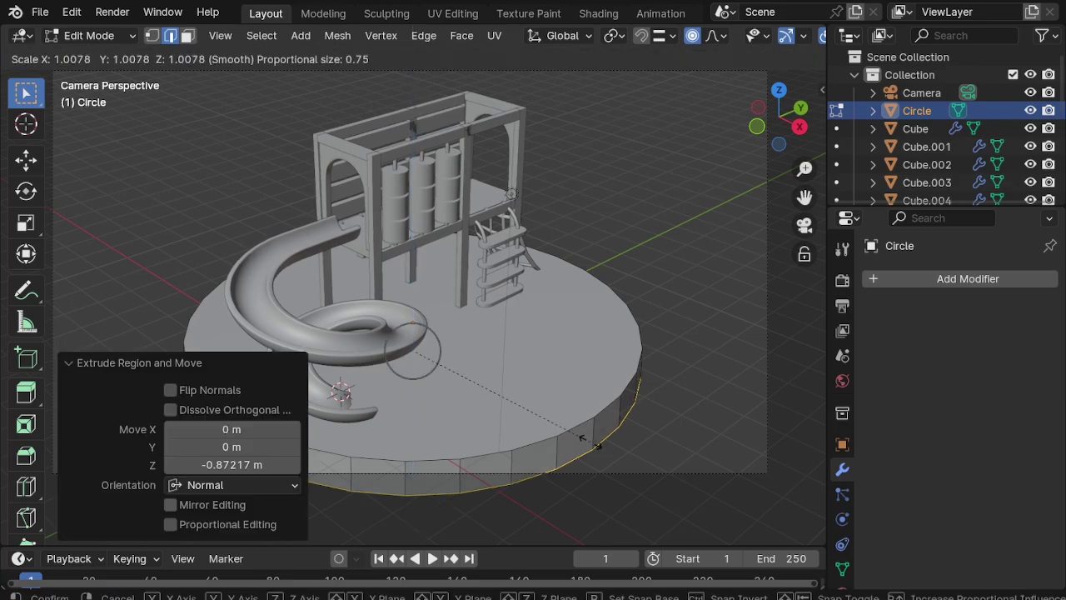
pyautogui.click(604, 441)
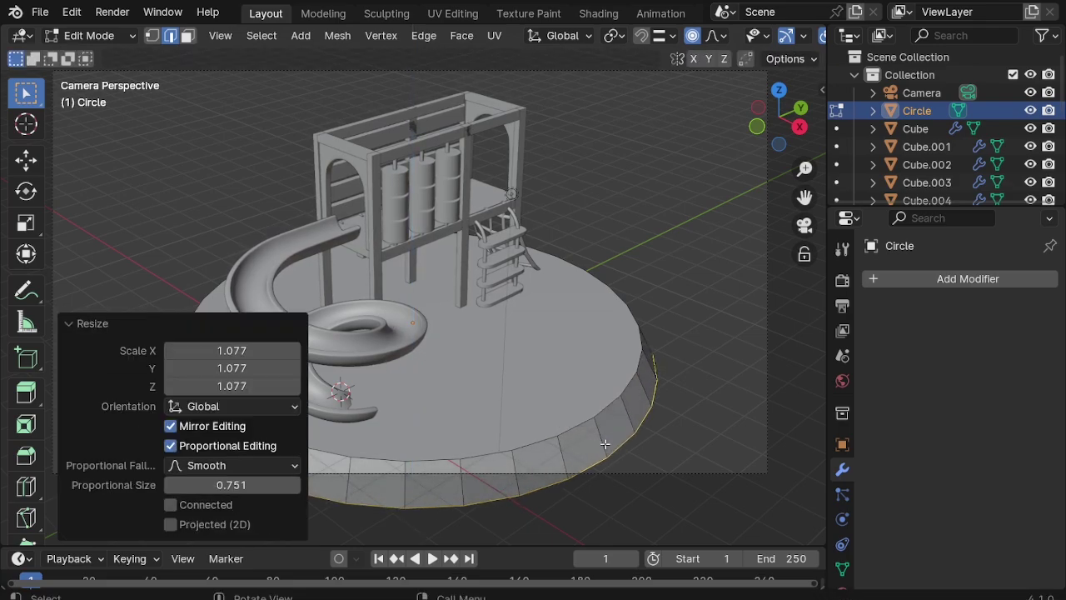
# Step: Add two supporting edge loops near the base's top and bottom rims
pyautogui.press('Tab')
pyautogui.press('Tab')
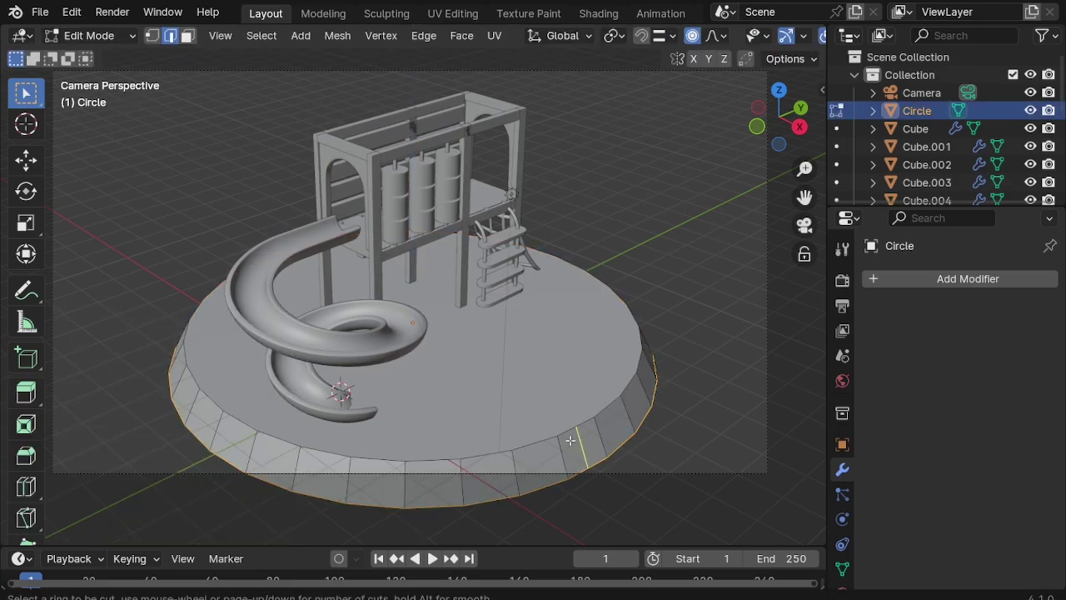
pyautogui.scroll(1, 557, 442)
pyautogui.scroll(-1, 557, 442)
pyautogui.click(558, 445)
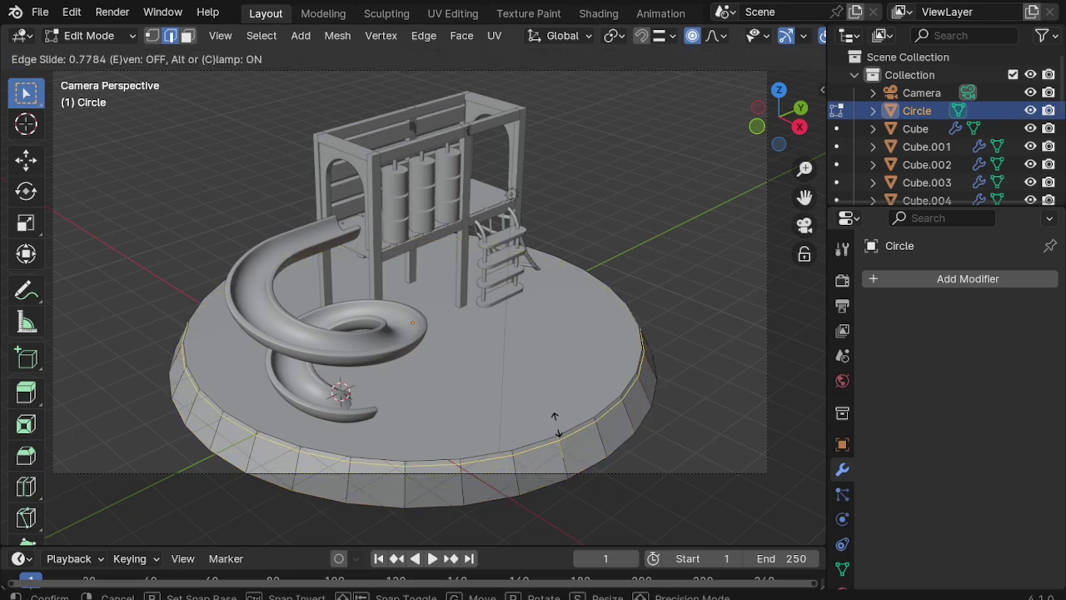
pyautogui.click(560, 450)
pyautogui.rightClick(561, 451)
pyautogui.click(582, 438)
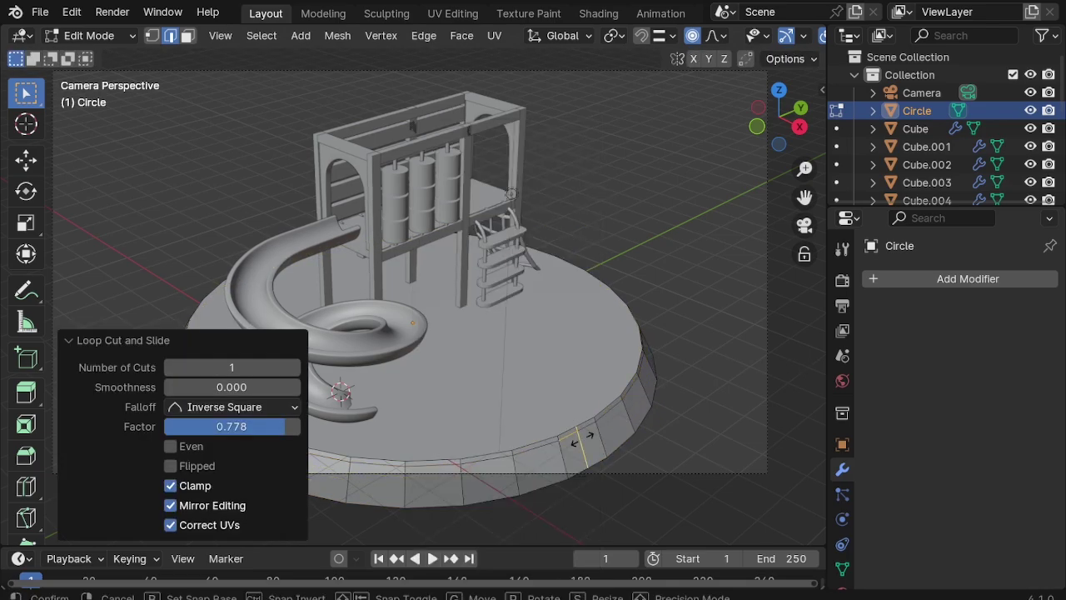
pyautogui.rightClick(581, 439)
pyautogui.hotkey('ctrl', 'z')
pyautogui.hotkey('ctrl', 'e')
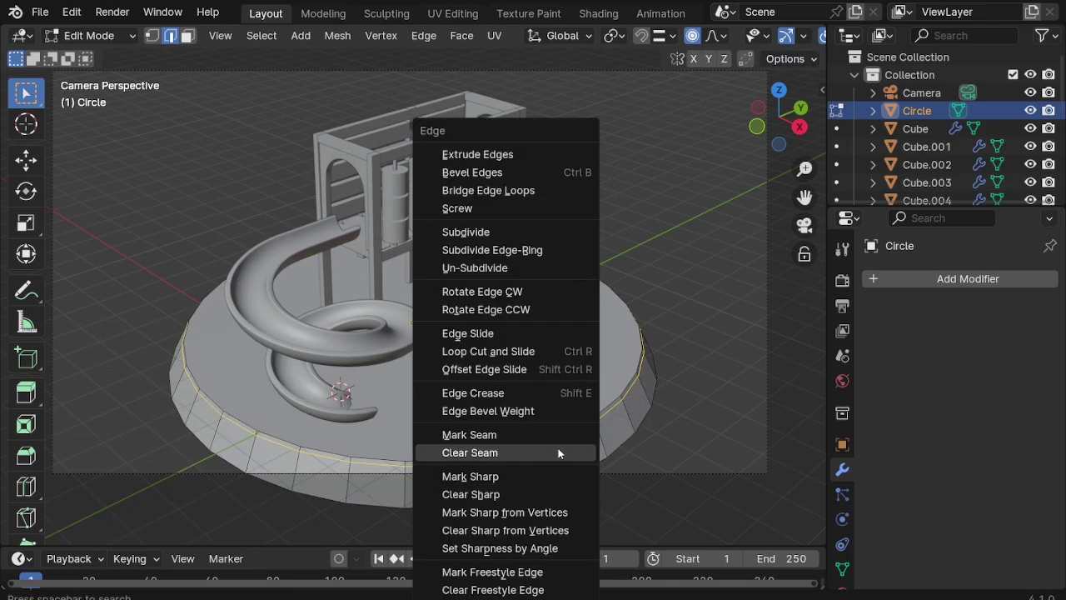
pyautogui.click(557, 450)
pyautogui.click(564, 447)
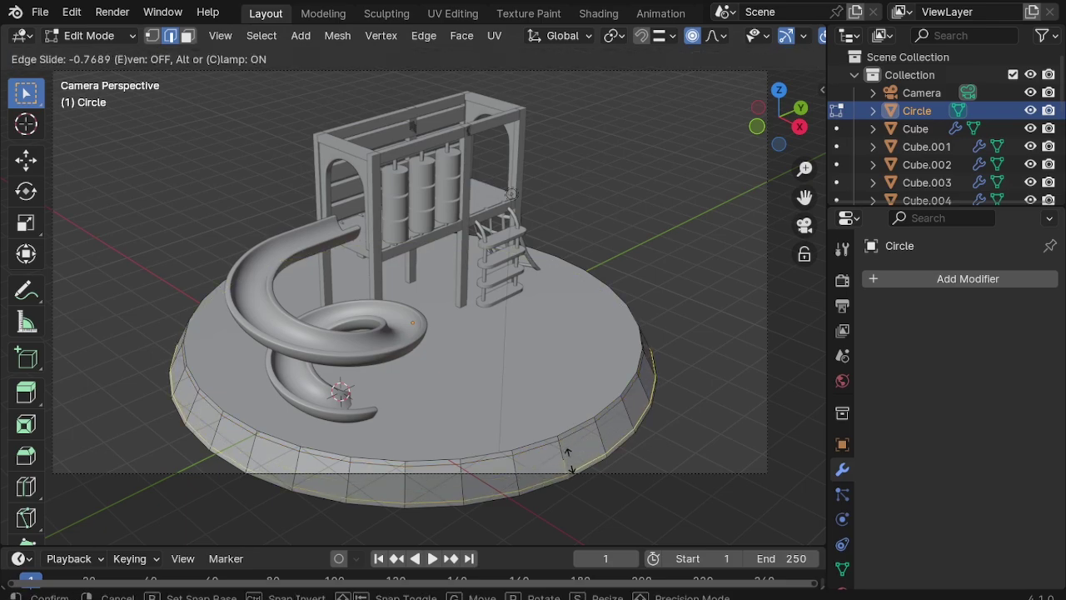
pyautogui.click(569, 458)
# Step: Inset the base's top face and return to Object Mode
pyautogui.press('3')
pyautogui.click(573, 363)
pyautogui.press('i')
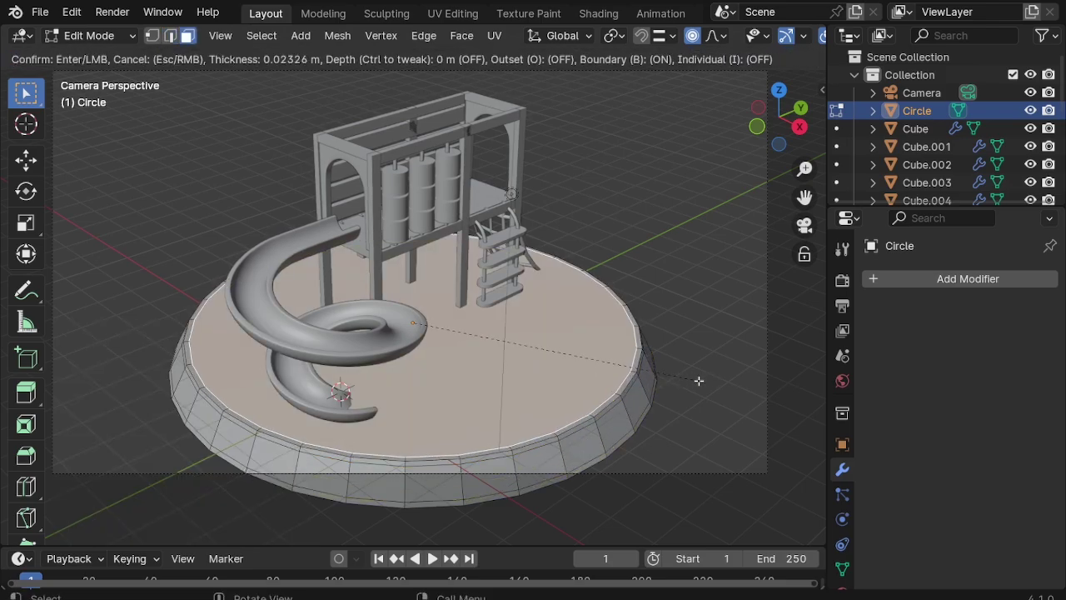
pyautogui.click(693, 377)
pyautogui.press('Tab')
# Step: Add level 2 Subdivision to the base, then lower it about 0.29 m along Z
pyautogui.hotkey('ctrl', '2')
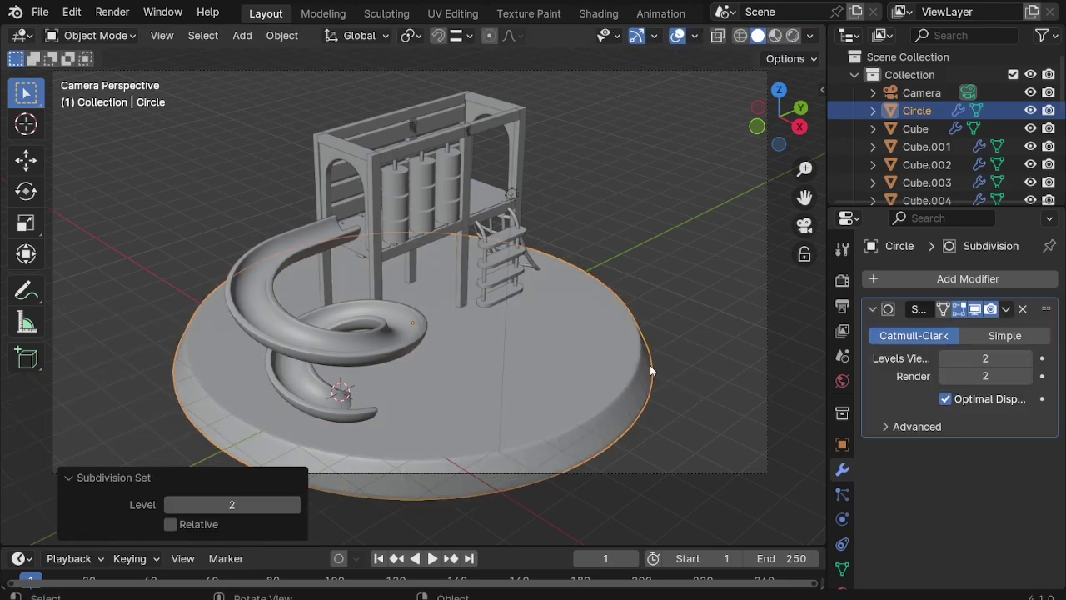
pyautogui.click(696, 301)
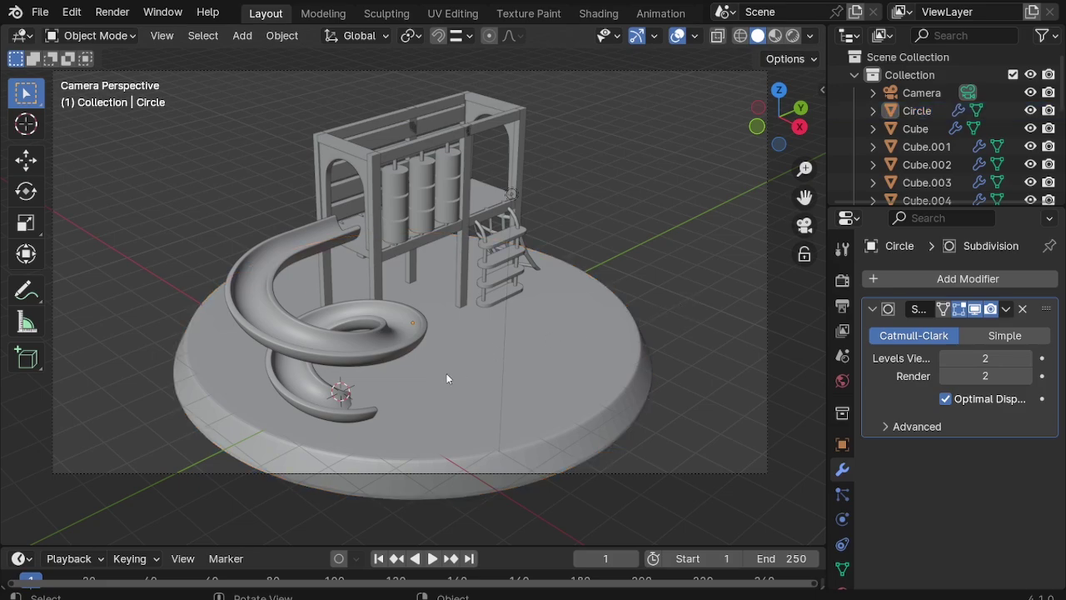
pyautogui.press('KP_3')
pyautogui.scroll(4, 433, 317)
pyautogui.moveTo(395, 274); pyautogui.dragTo(393, 367, button='middle')
pyautogui.click(322, 370)
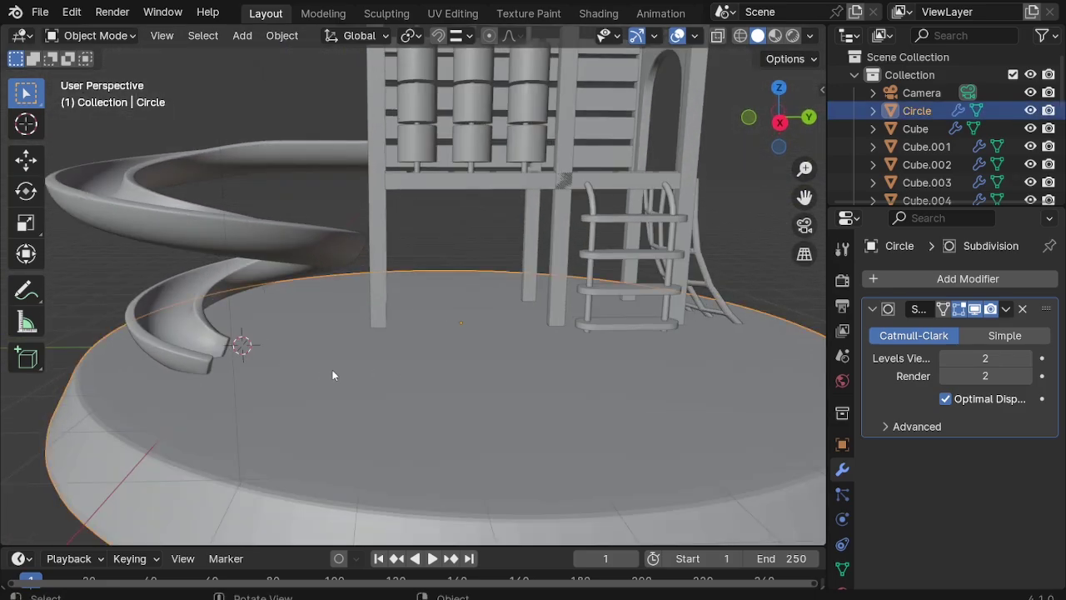
pyautogui.scroll(-3, 421, 399)
pyautogui.scroll(4, 420, 394)
pyautogui.press('KP_3')
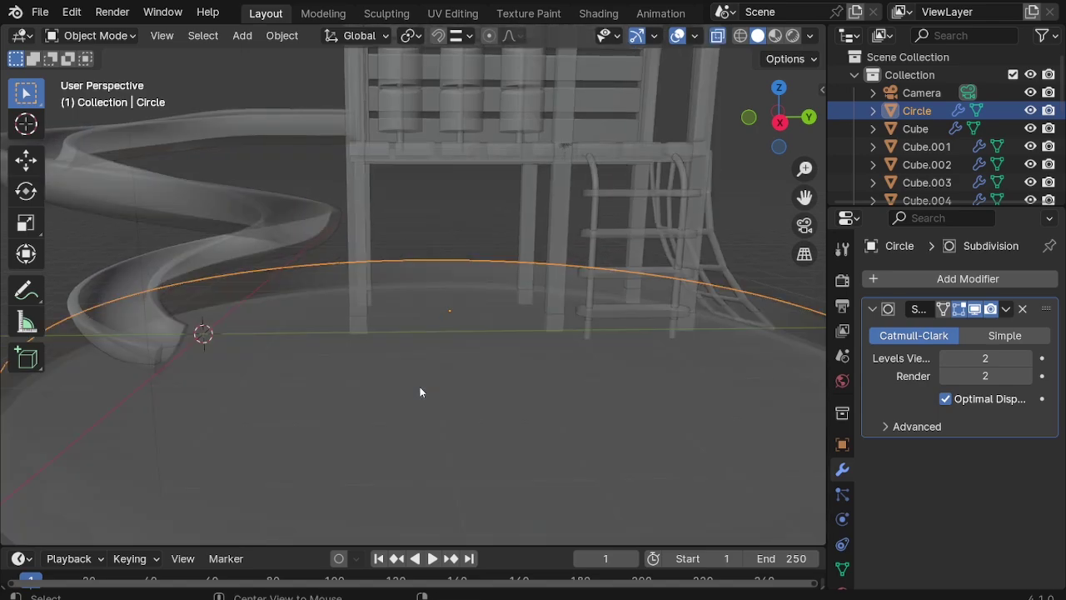
pyautogui.scroll(-3, 450, 382)
pyautogui.scroll(3, 467, 384)
pyautogui.press('g')
pyautogui.press('z')
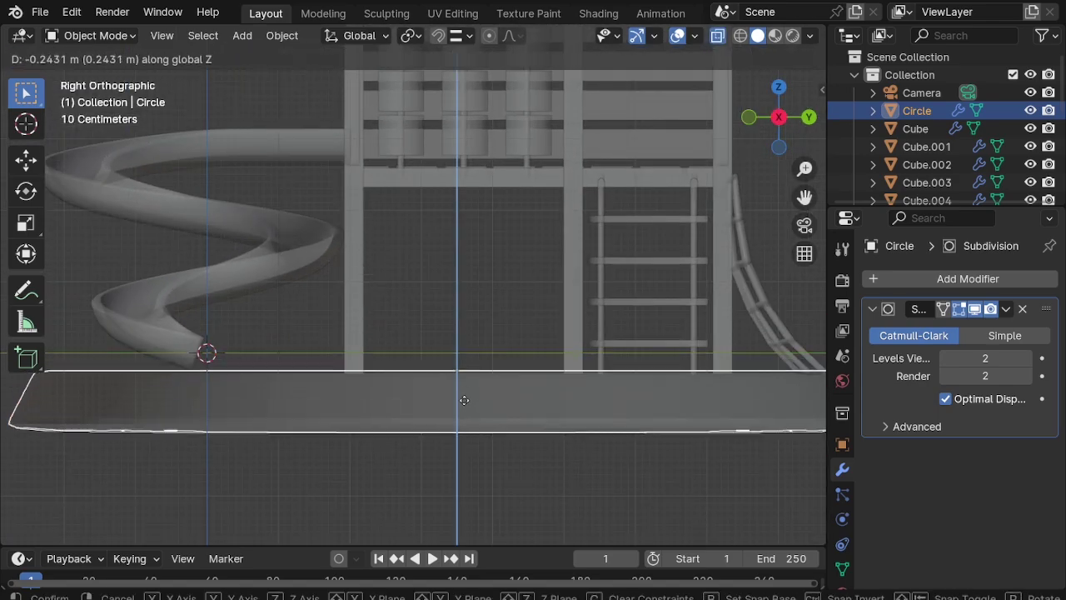
pyautogui.click(464, 402)
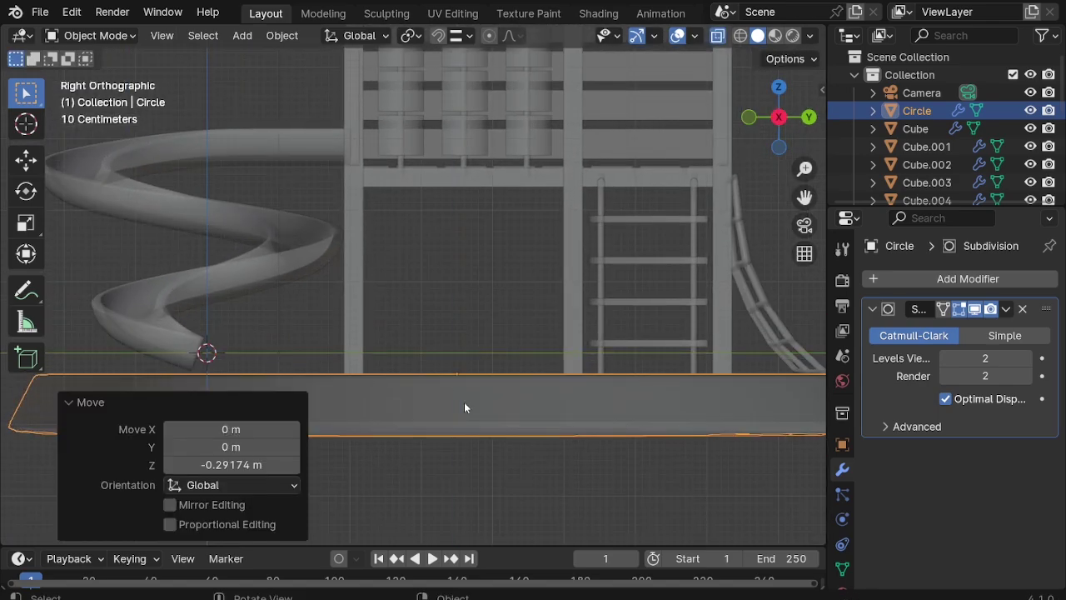
# Step: Inset the base's bottom face so the smoothed underside stays flat
pyautogui.scroll(-3, 464, 401)
pyautogui.moveTo(455, 342); pyautogui.dragTo(448, 426, button='middle')
pyautogui.press('Tab')
pyautogui.scroll(3, 451, 389)
pyautogui.hotkey('alt', 'a')
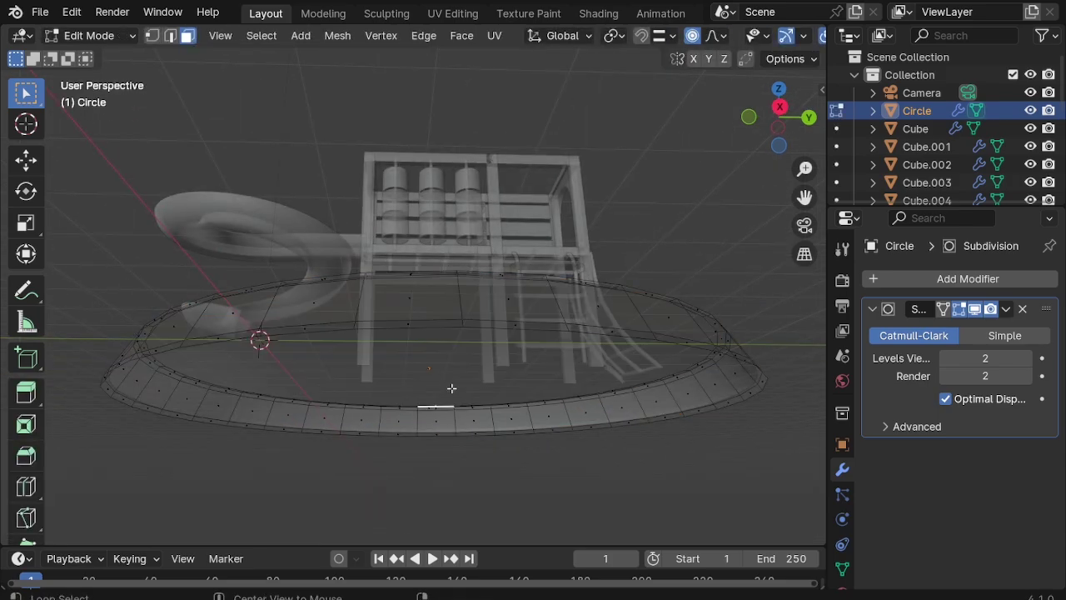
pyautogui.hotkey('alt', 'z')
pyautogui.click(451, 372)
pyautogui.press('i')
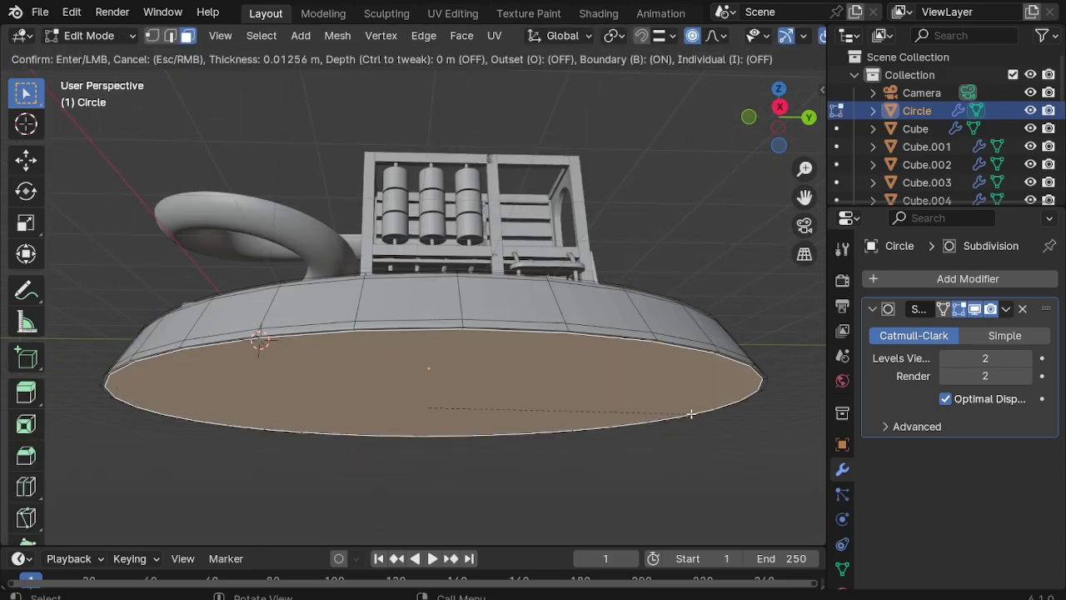
pyautogui.click(666, 429)
pyautogui.press('Tab')
pyautogui.moveTo(663, 440)
pyautogui.mouseDown(button='middle')
pyautogui.moveTo(540, 444)
pyautogui.moveTo(550, 453)
pyautogui.moveTo(431, 339)
pyautogui.moveTo(471, 330)
pyautogui.mouseUp(button='middle')
pyautogui.scroll(-3, 431, 339)
pyautogui.press('KP_0')
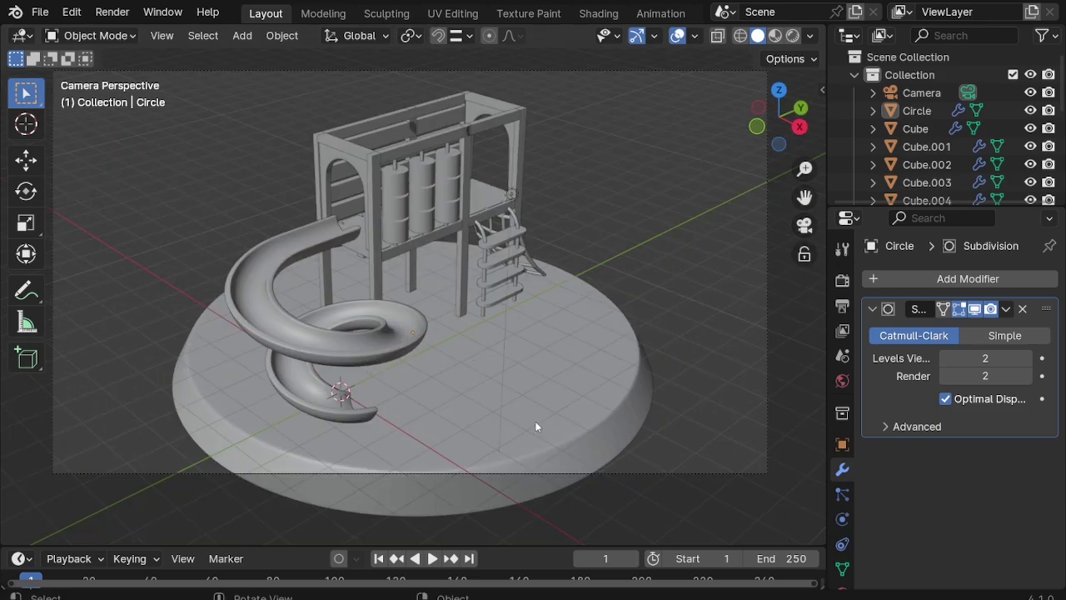
# Step: Pull the camera back and recentre it to about 16.7, -13.5, 13.1 m
pyautogui.click(634, 473)
pyautogui.press('g')
pyautogui.press('z')
pyautogui.press('z')
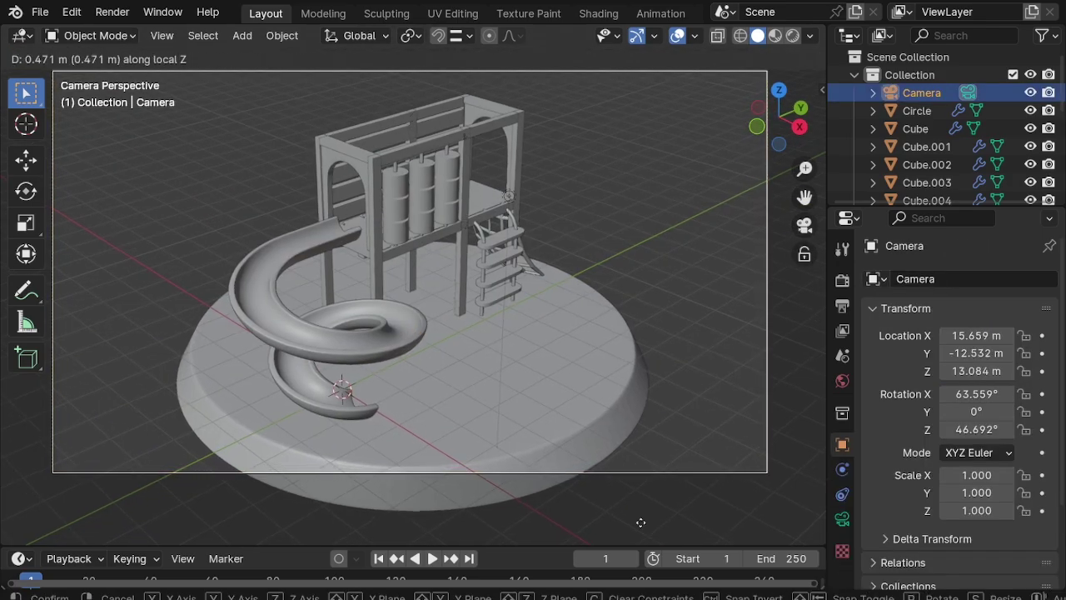
pyautogui.click(644, 519)
pyautogui.press('g')
pyautogui.click(639, 26)
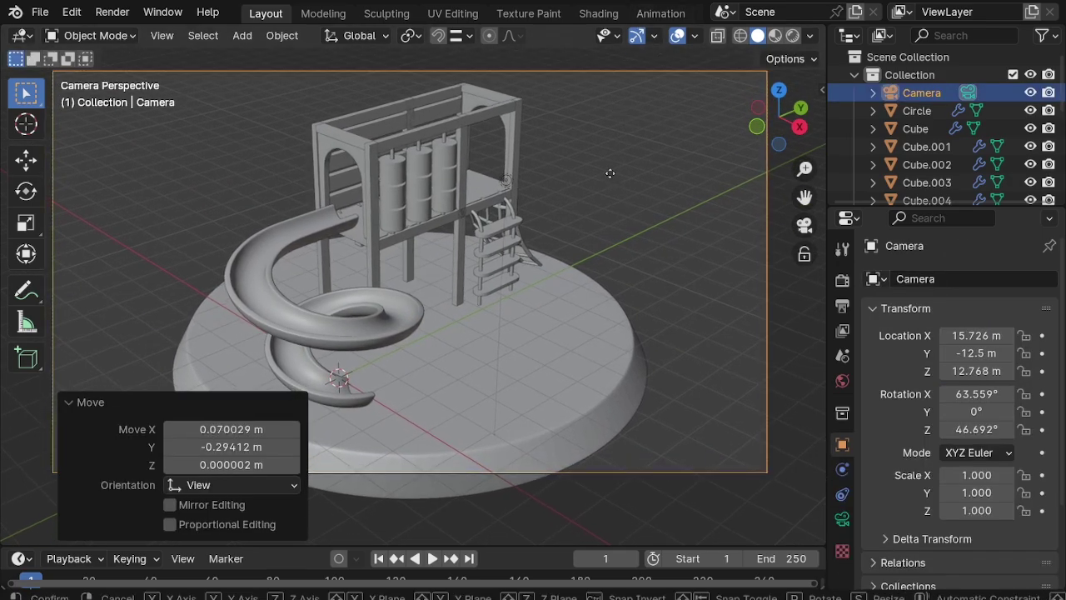
pyautogui.press('g')
pyautogui.press('z')
pyautogui.press('z')
pyautogui.click(634, 275)
pyautogui.press('g')
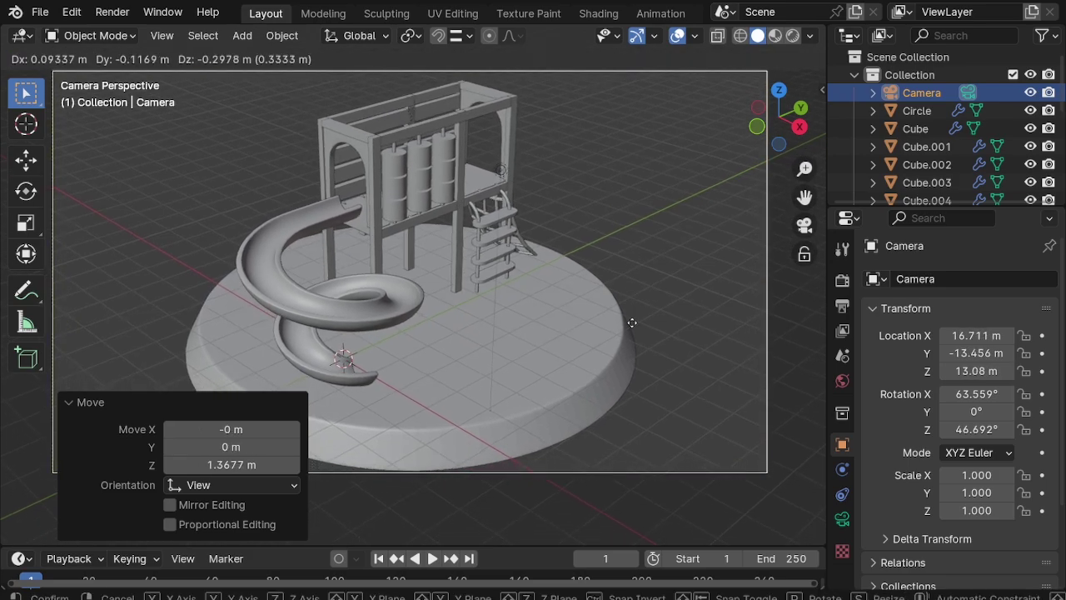
pyautogui.click(633, 322)
# Step: Reselect the round base and bring up the Add menu
pyautogui.hotkey('alt', 'a')
pyautogui.click(502, 357)
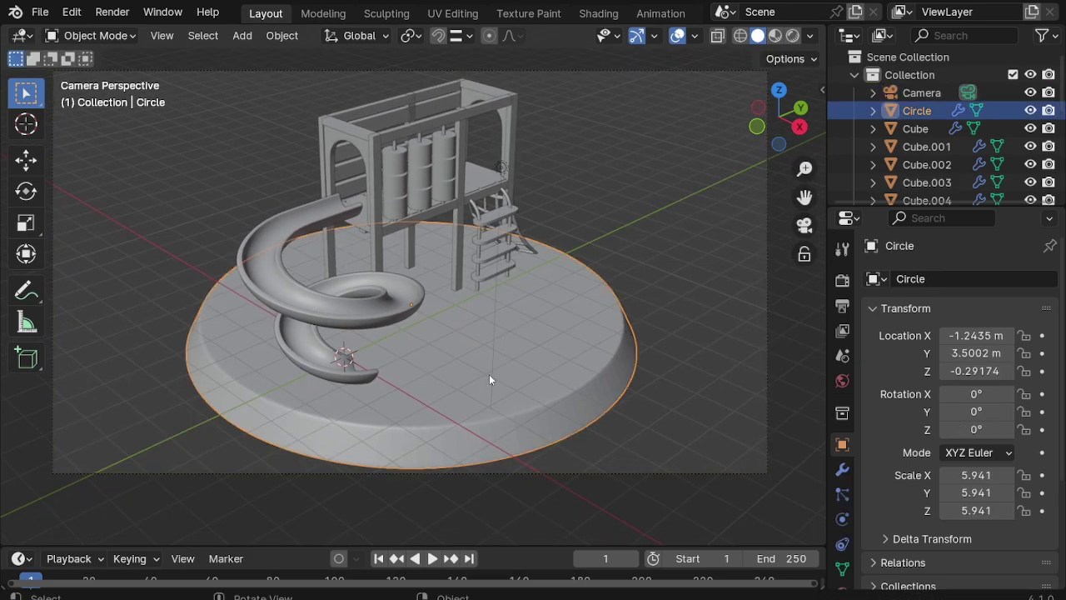
pyautogui.hotkey('shift', 'a')
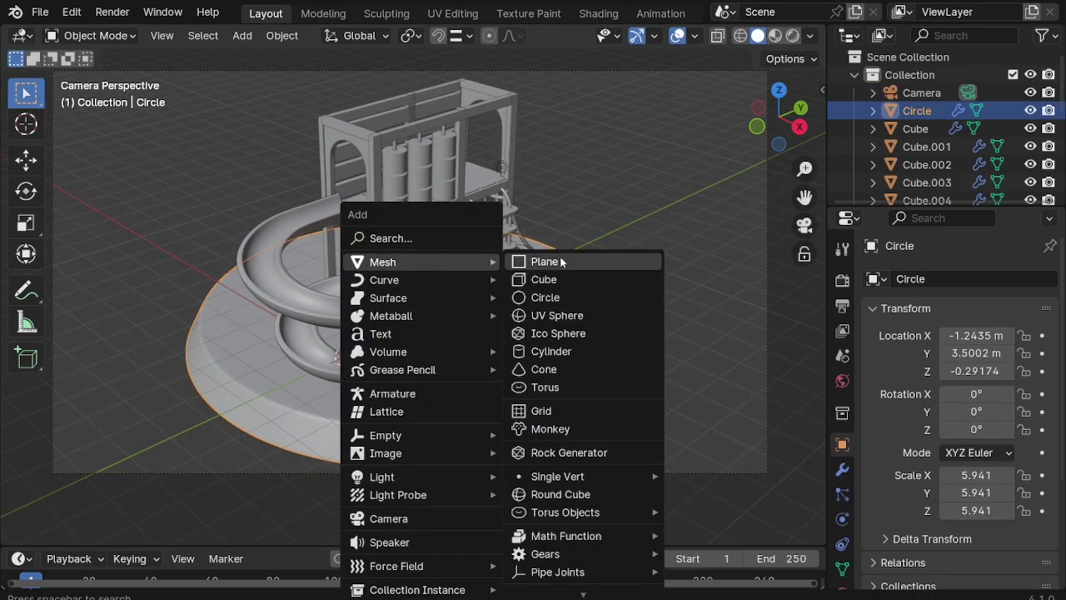
# Step: Add a plane, enlarge it to about 6.9 and drop it below the base
pyautogui.click(533, 262)
pyautogui.press('s')
pyautogui.click(629, 343)
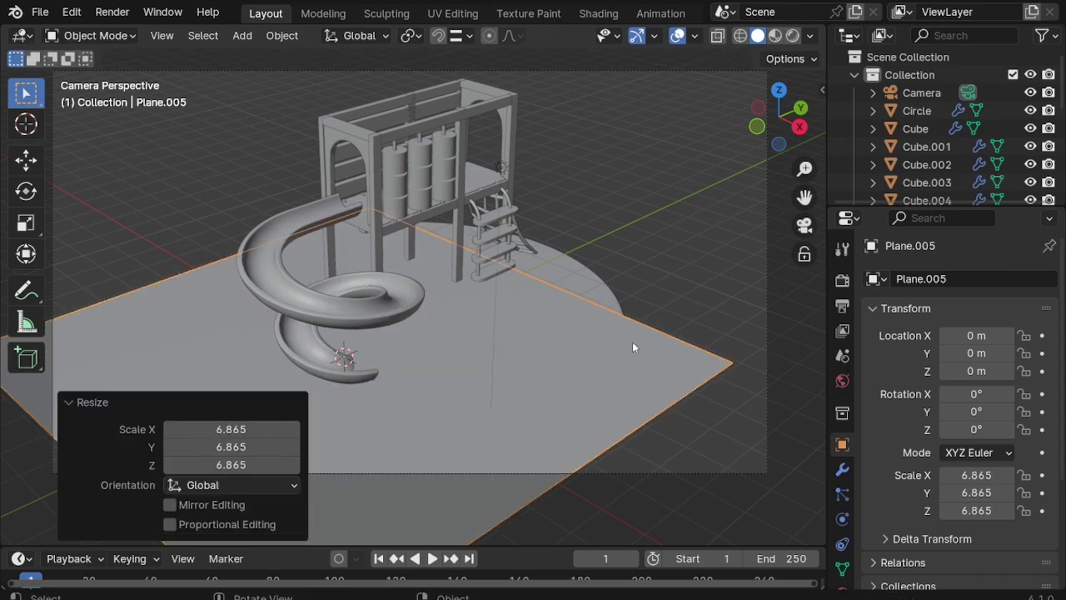
pyautogui.press('g')
pyautogui.press('z')
pyautogui.click(574, 417)
# Step: Switch snapping to faces and raise the plane to sit just under the round base
pyautogui.moveTo(583, 429)
pyautogui.mouseDown(button='middle')
pyautogui.moveTo(483, 373)
pyautogui.moveTo(483, 301)
pyautogui.mouseUp(button='middle')
pyautogui.scroll(4, 472, 350)
pyautogui.scroll(3, 484, 300)
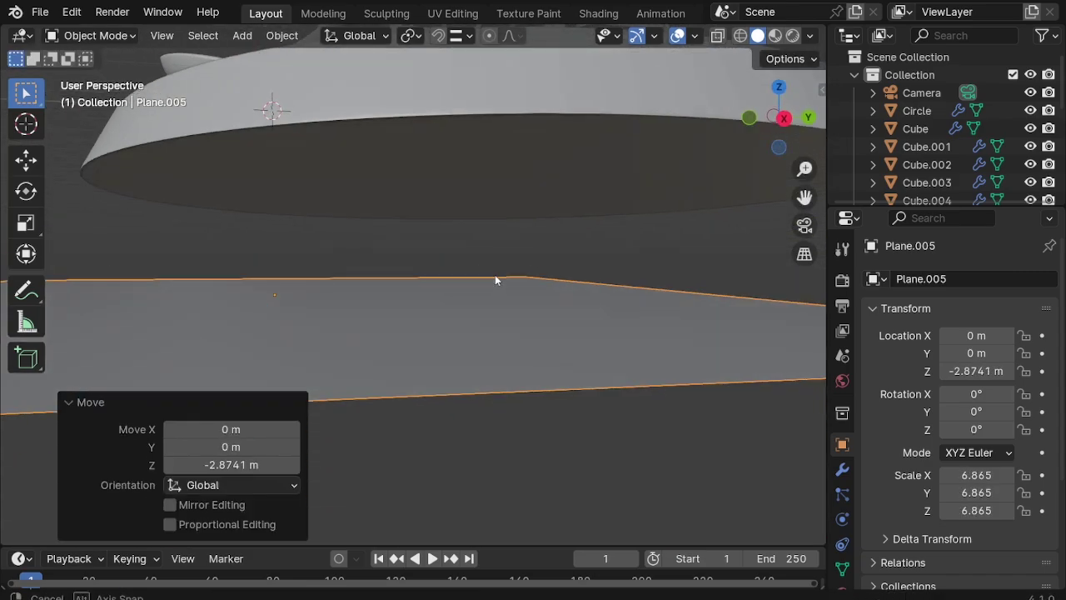
pyautogui.click(469, 35)
pyautogui.click(406, 182)
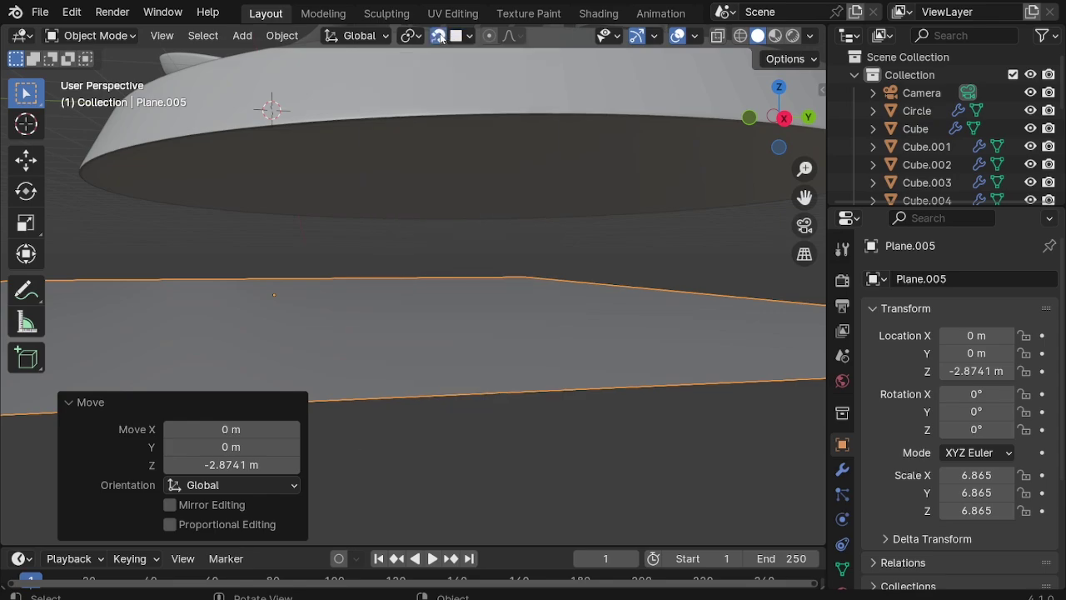
pyautogui.press('g')
pyautogui.press('z')
pyautogui.click(443, 167)
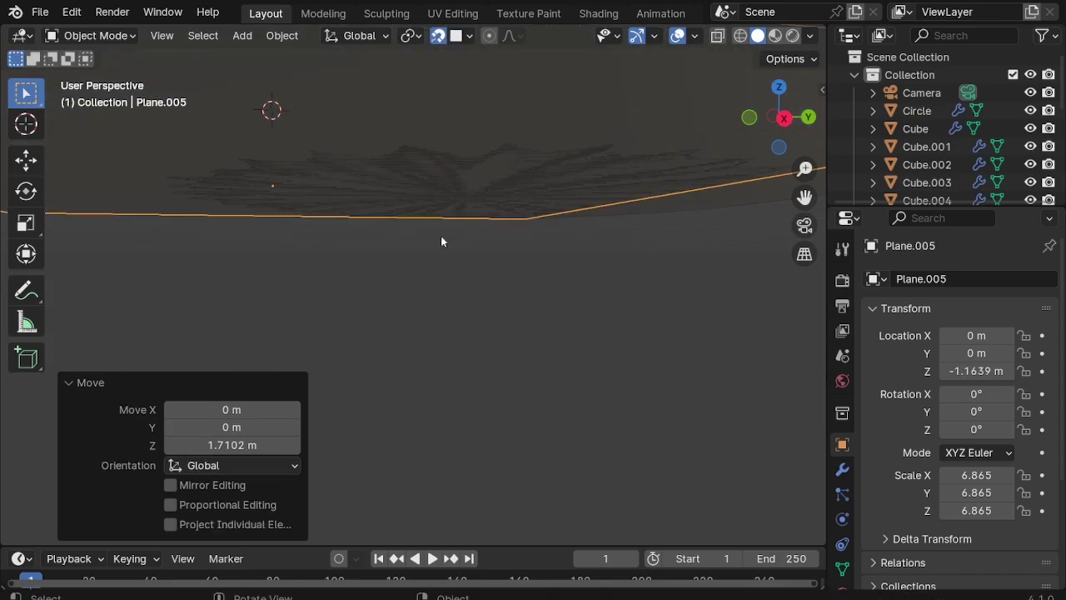
# Step: In Top view, scale the plane to 10.688 and centre it under the round base
pyautogui.press('KP_7')
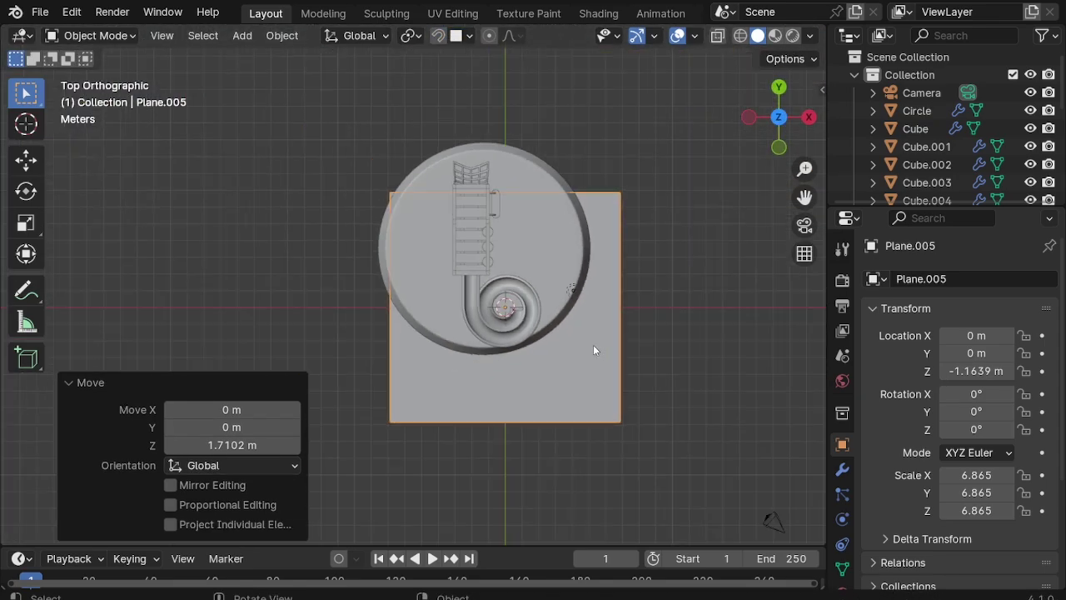
pyautogui.press('s')
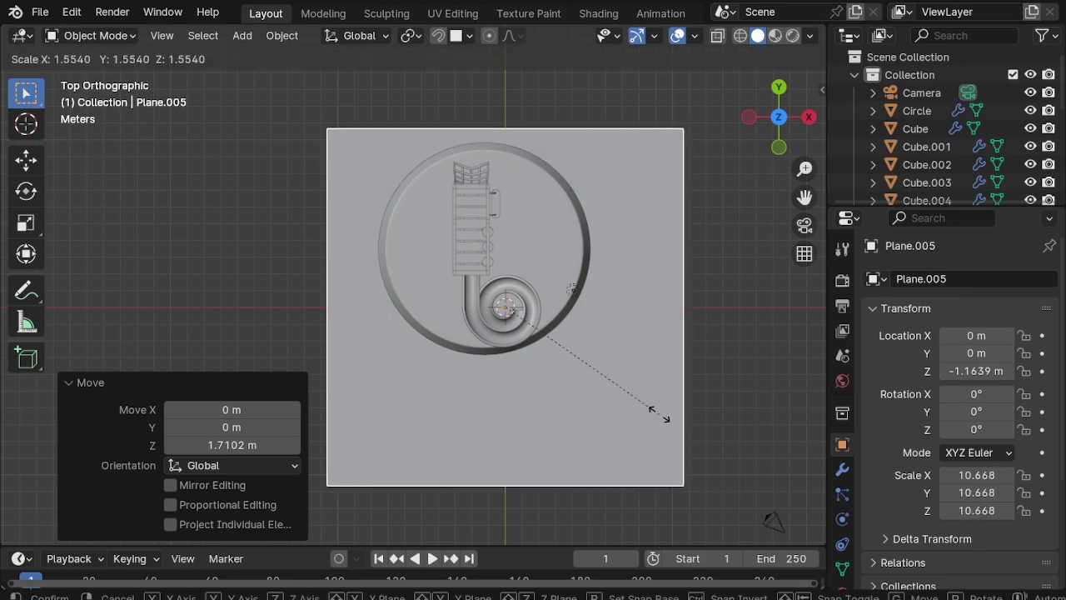
pyautogui.click(671, 423)
pyautogui.press('g')
pyautogui.click(635, 399)
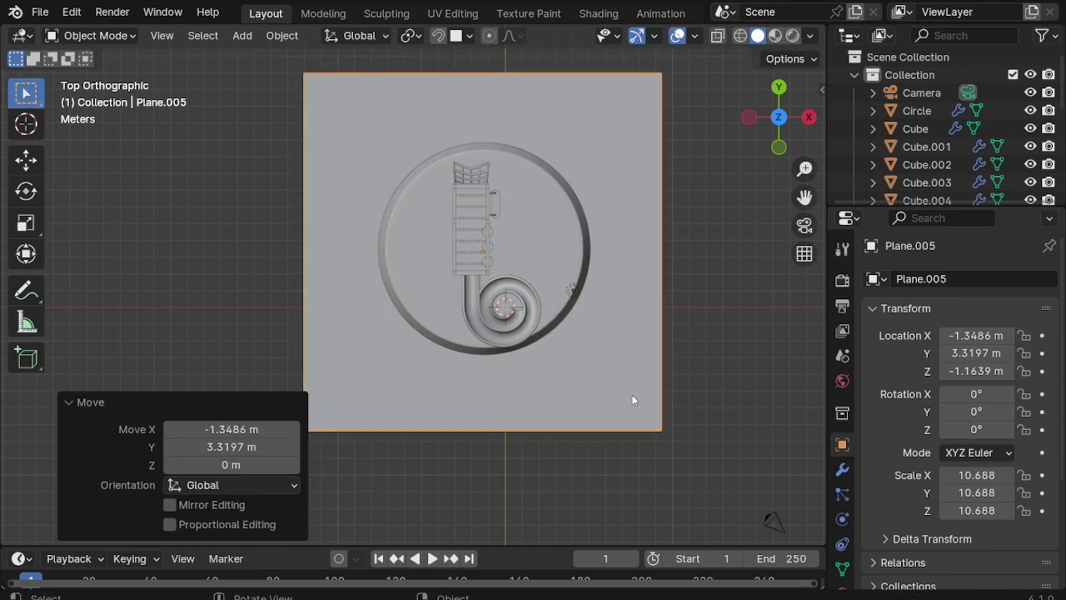
pyautogui.moveTo(635, 399); pyautogui.dragTo(650, 298, button='middle')
pyautogui.scroll(3, 650, 293)
pyautogui.scroll(2, 689, 327)
# Step: In Edit Mode, extrude the plane's border edges straight up along Z into tall walls
pyautogui.press('Tab')
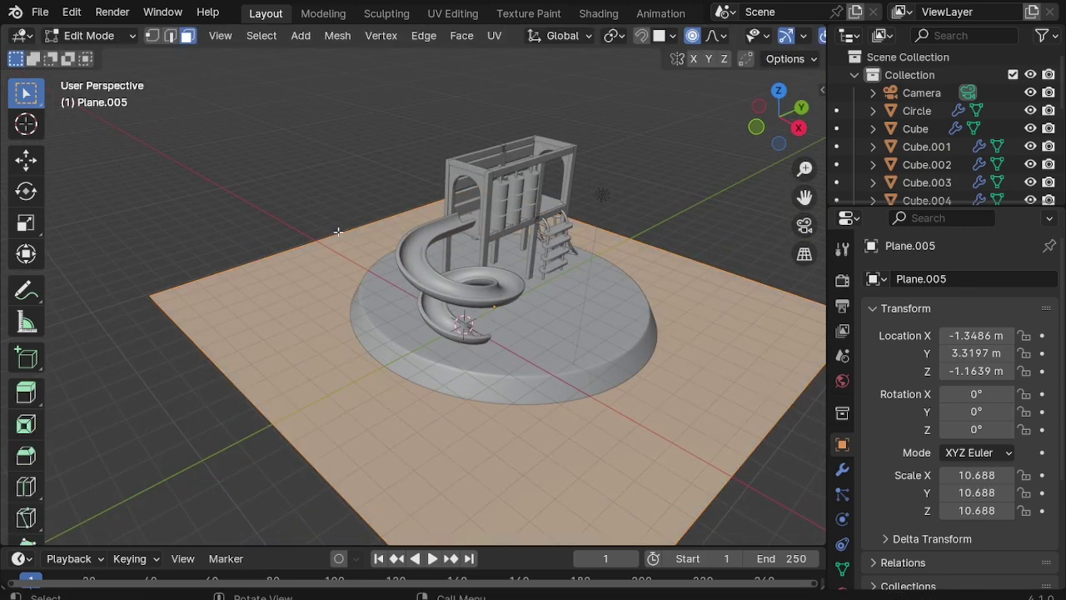
pyautogui.hotkey('alt', 'a')
pyautogui.press('e')
pyautogui.press('z')
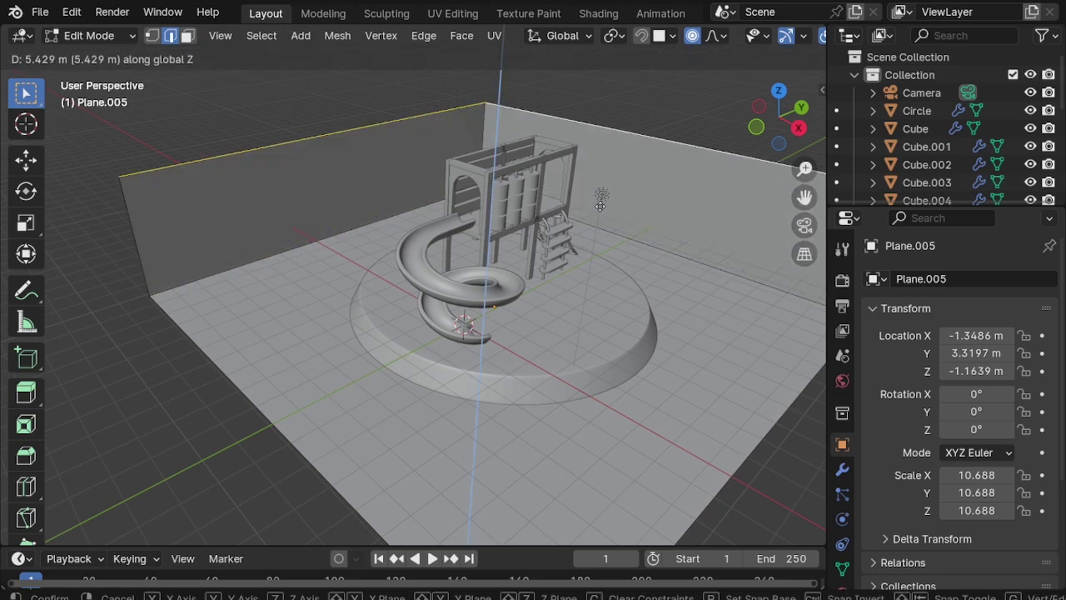
pyautogui.click(552, 61)
# Step: Bevel the vertical wall corner edge to 0.297 m with 5 segments
pyautogui.click(485, 88)
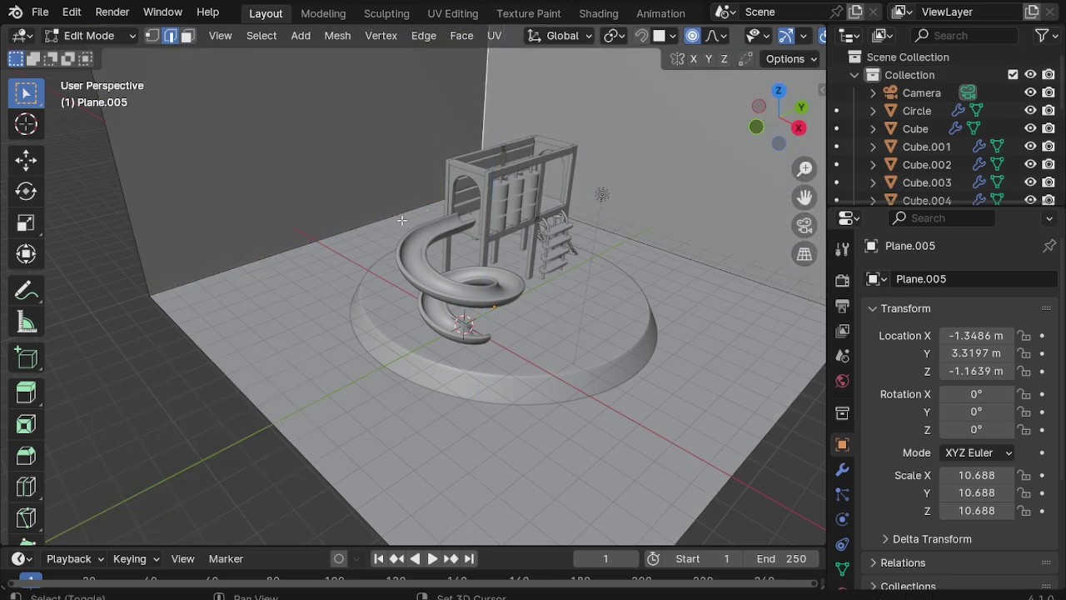
pyautogui.hotkey('ctrl', 'b')
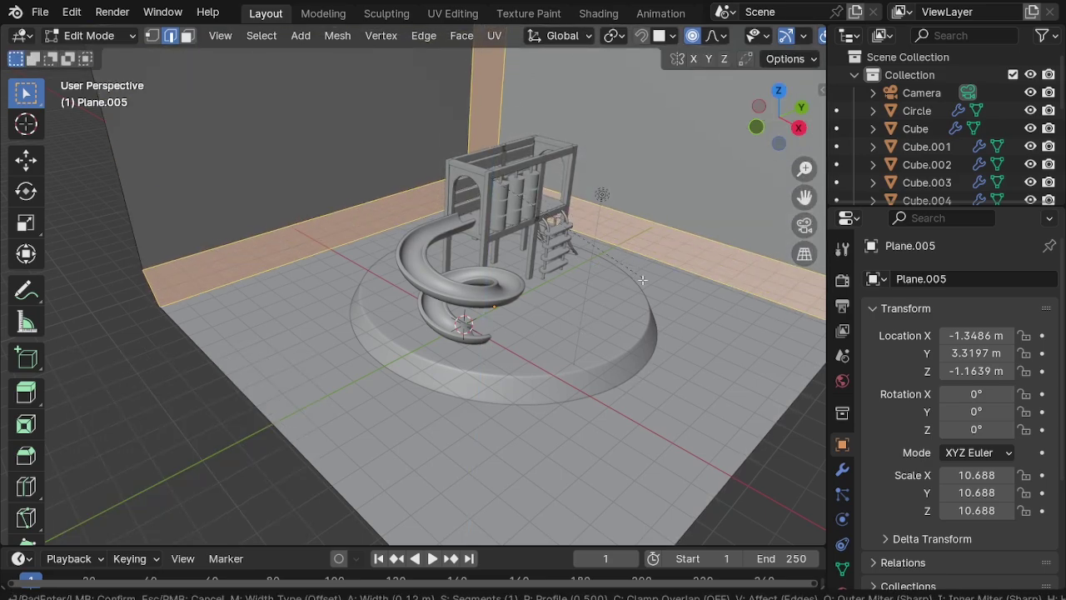
pyautogui.click(654, 322)
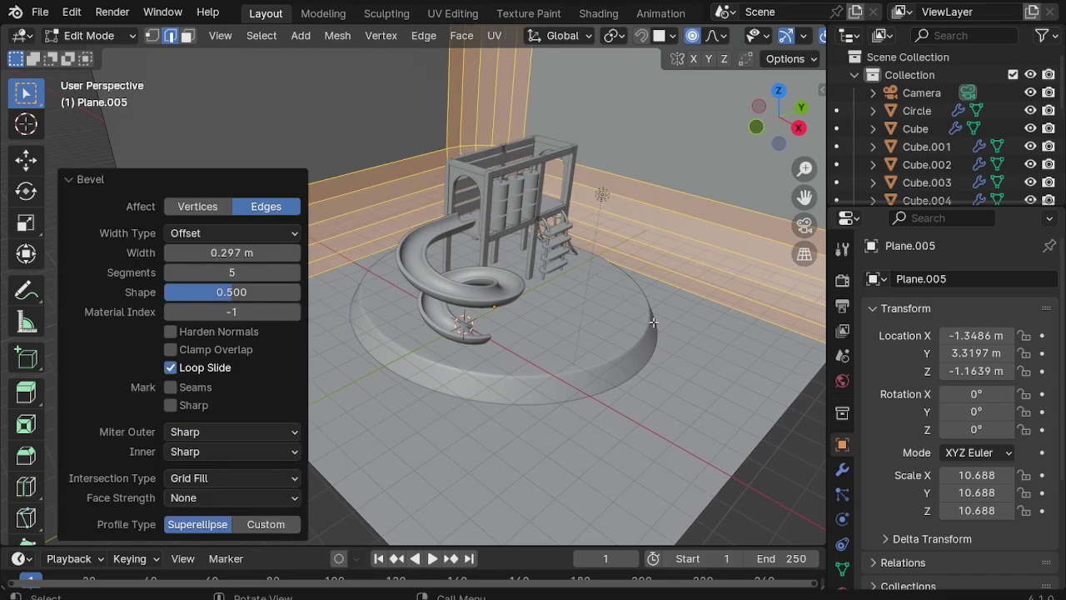
# Step: Shade the walled floor smooth and preview it through the camera in Rendered shading
pyautogui.press('Tab')
pyautogui.rightClick(659, 206)
pyautogui.click(658, 206)
pyautogui.press('KP_0')
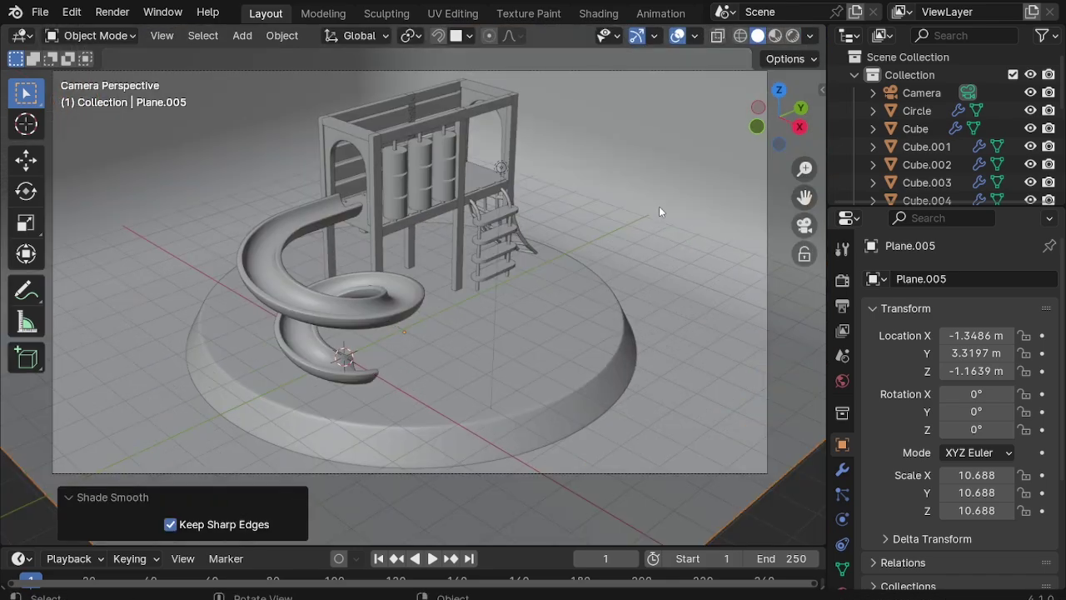
pyautogui.click(794, 37)
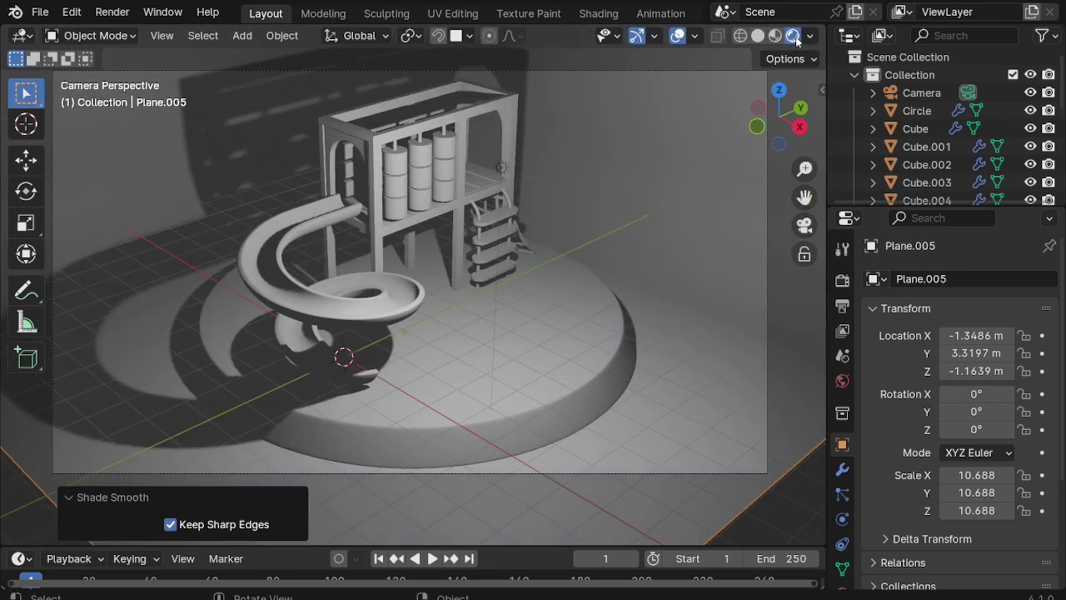
# Step: Delete the old light, add a Sun light and rotate it to an angle
pyautogui.moveTo(583, 283); pyautogui.dragTo(538, 309, button='middle')
pyautogui.scroll(3, 404, 225)
pyautogui.click(451, 178)
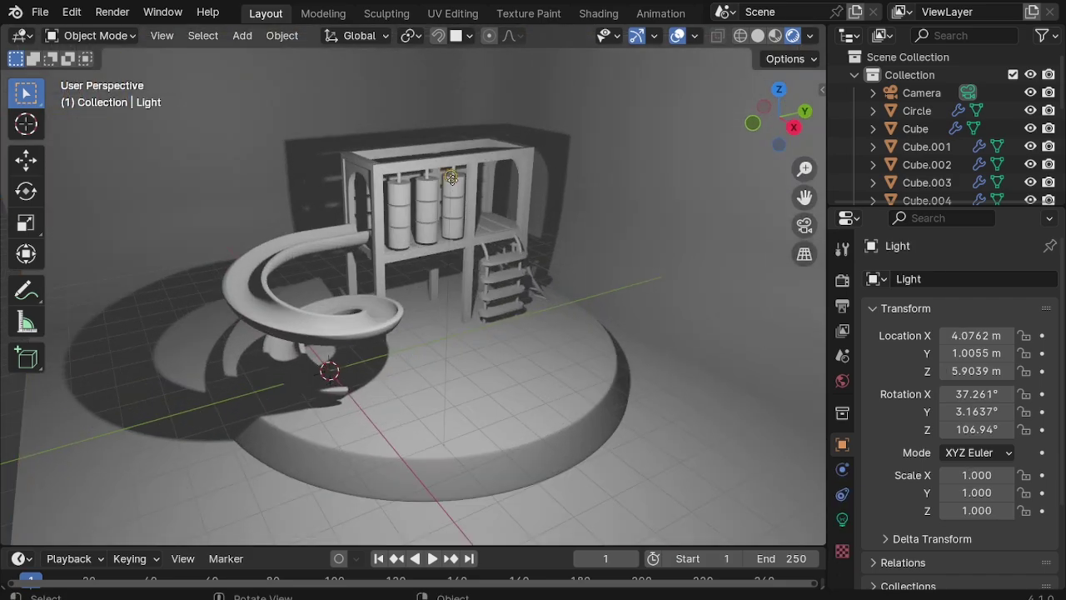
pyautogui.press('Delete')
pyautogui.hotkey('shift', 'a')
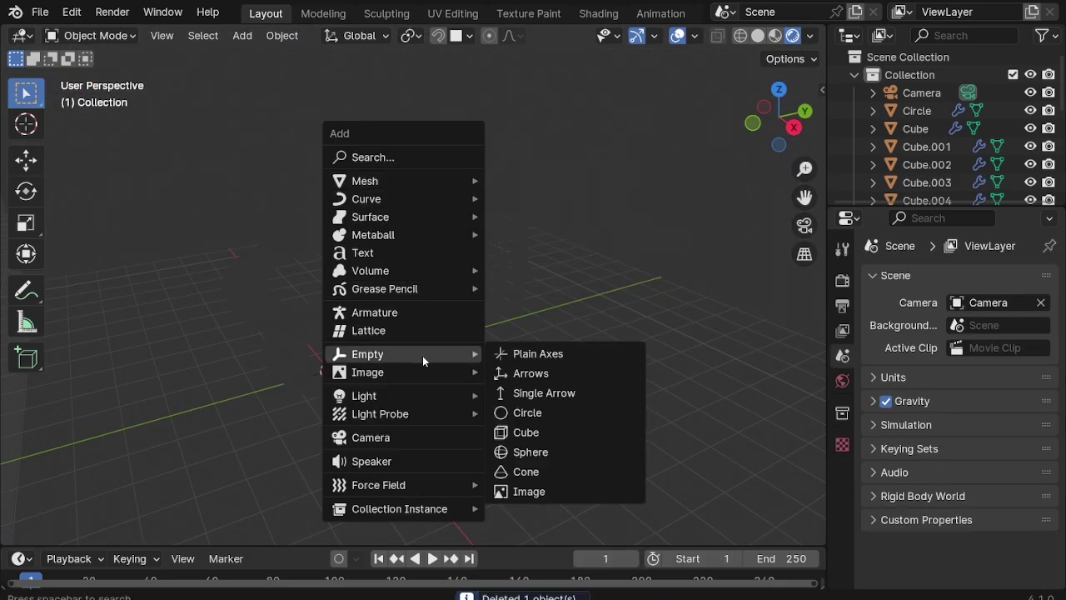
pyautogui.click(542, 416)
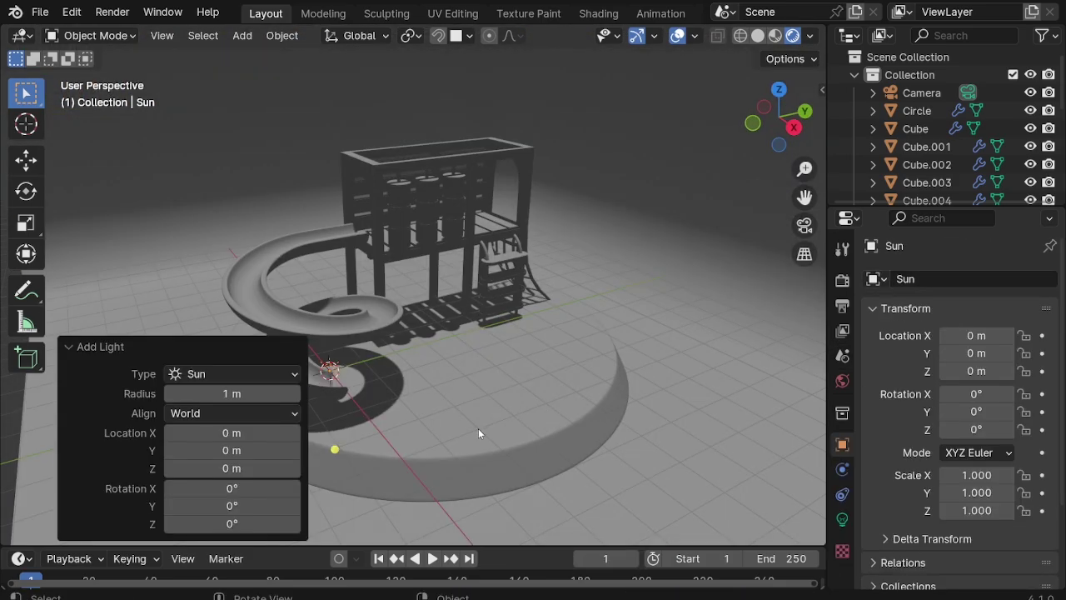
pyautogui.press('r')
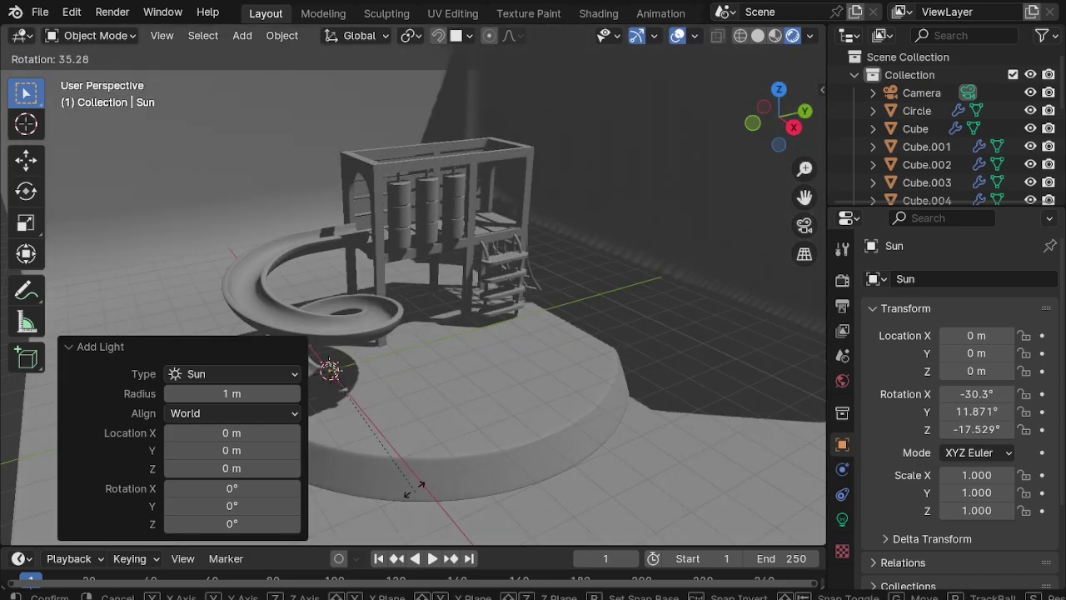
pyautogui.click(611, 293)
# Step: Scale the curved backdrop Plane.005 up by 1.4 to 14.96
pyautogui.click(623, 183)
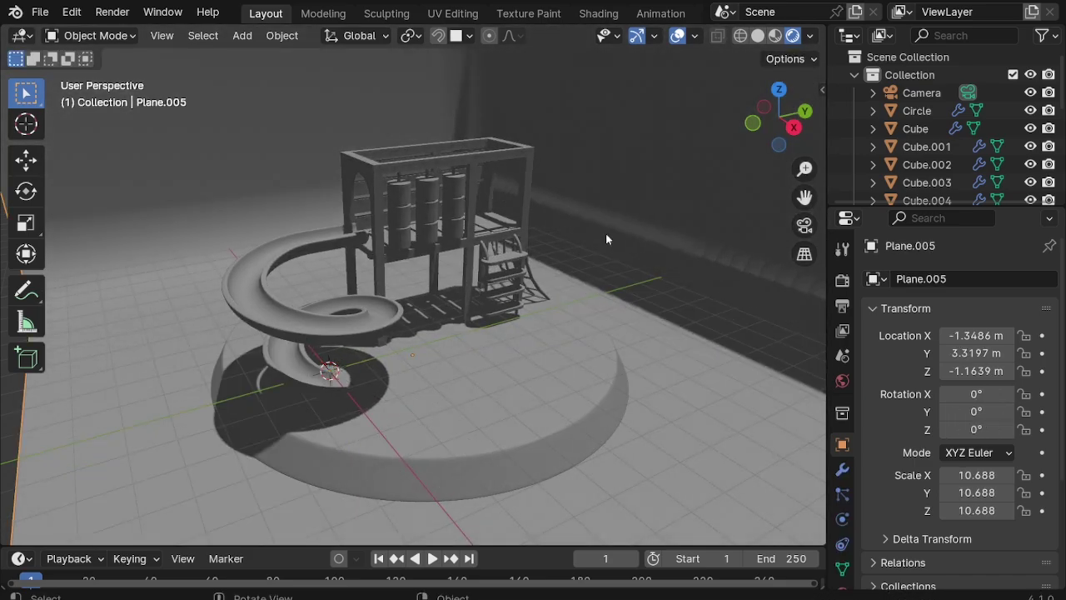
pyautogui.press('KP_Decimal')
pyautogui.press('s')
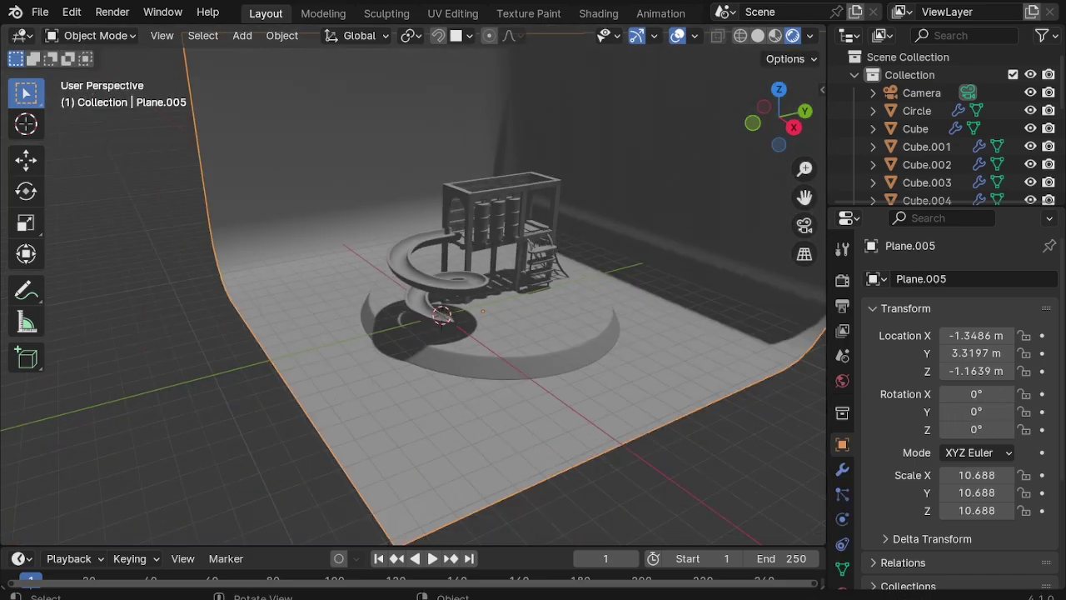
pyautogui.click(671, 170)
pyautogui.scroll(3, 583, 179)
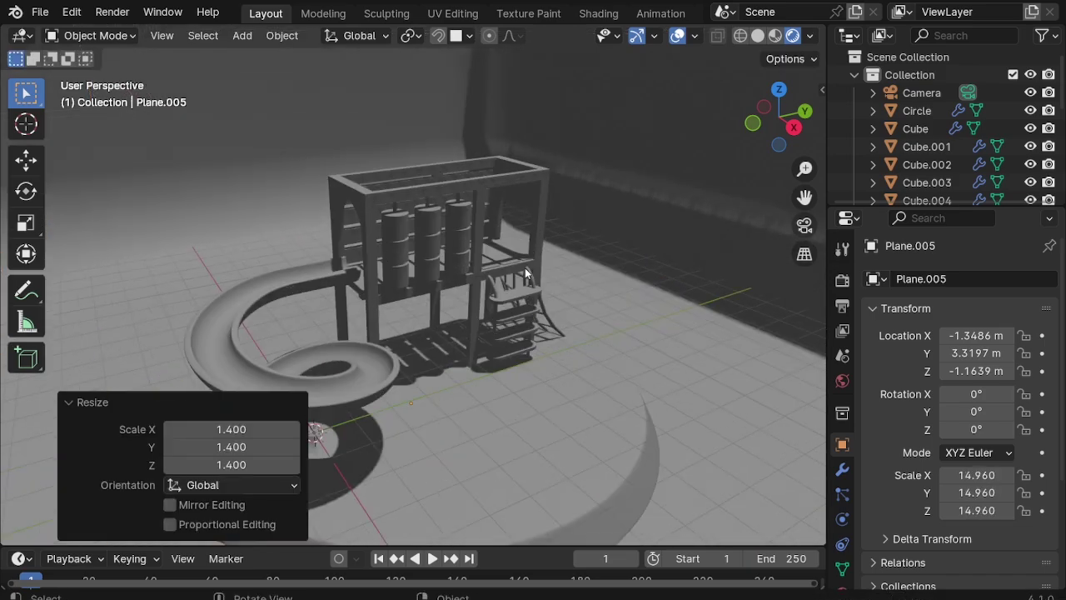
pyautogui.scroll(-1, 525, 189)
pyautogui.scroll(-5, 925, 142)
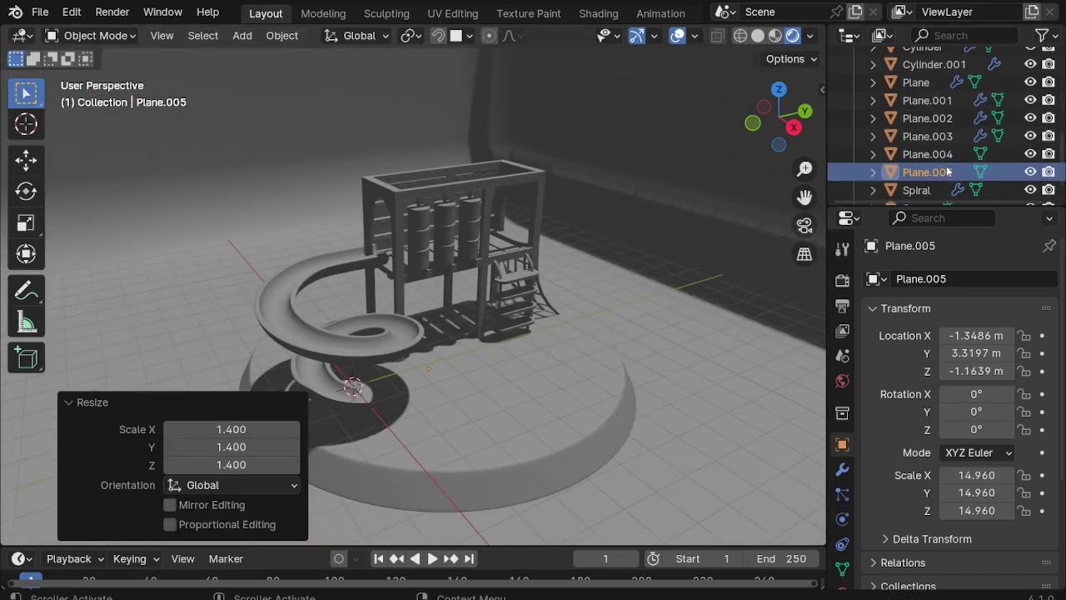
pyautogui.scroll(-2, 924, 142)
# Step: Rotate the Sun to about -28.8°, 10.1°, -90.1° to recast shadows across the base
pyautogui.click(911, 187)
pyautogui.press('r')
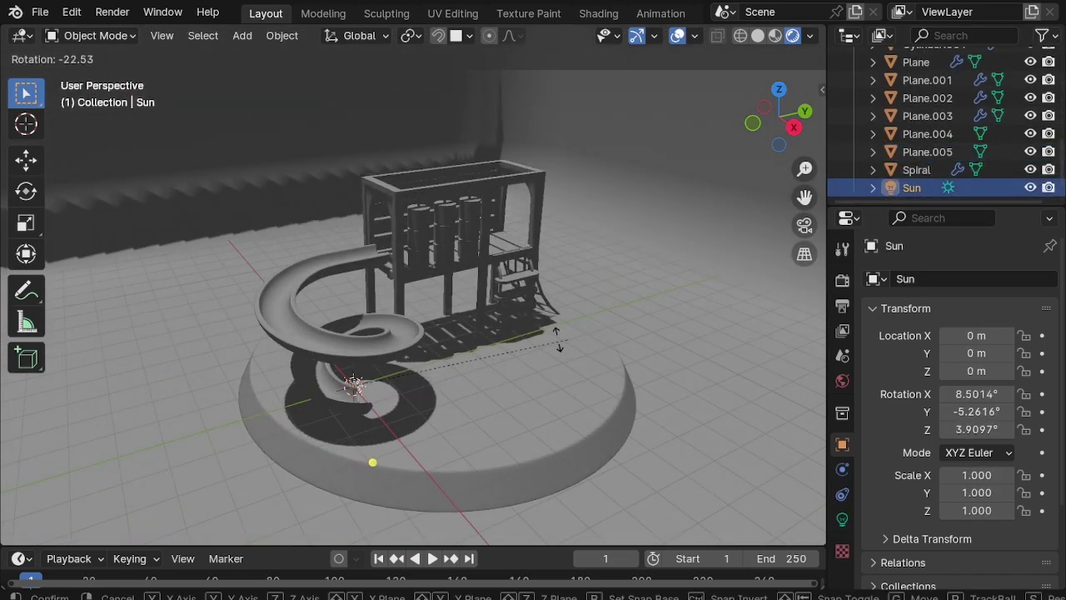
pyautogui.click(492, 373)
pyautogui.moveTo(491, 374); pyautogui.dragTo(530, 337, button='middle')
pyautogui.press('r')
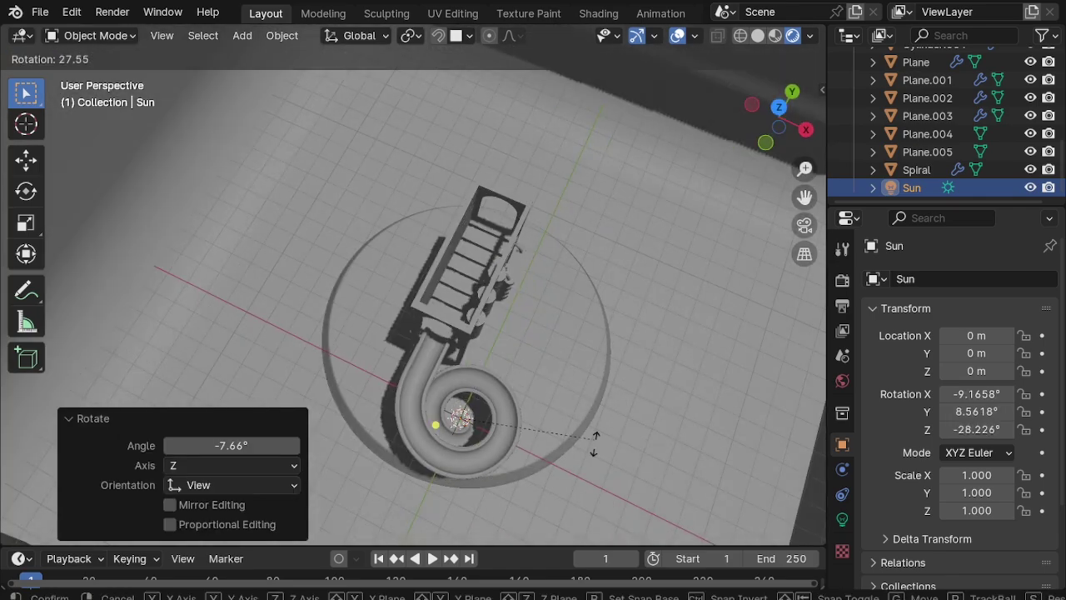
pyautogui.click(479, 473)
pyautogui.moveTo(479, 473)
pyautogui.mouseDown(button='middle')
pyautogui.moveTo(458, 394)
pyautogui.moveTo(539, 414)
pyautogui.moveTo(578, 455)
pyautogui.moveTo(535, 414)
pyautogui.moveTo(611, 363)
pyautogui.moveTo(507, 333)
pyautogui.mouseUp(button='middle')
pyautogui.hotkey('shift', 'a')
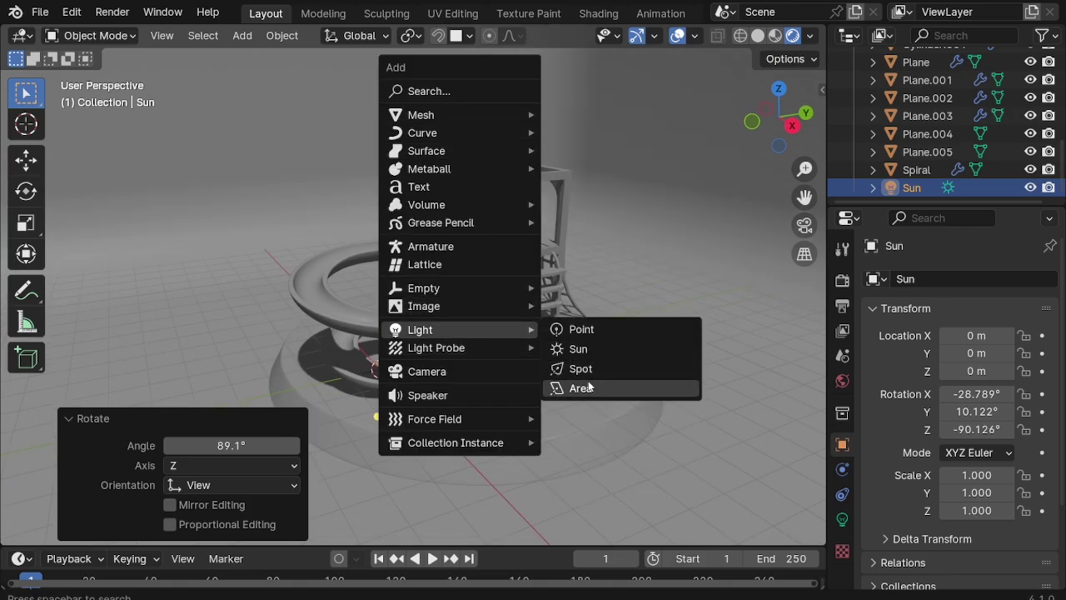
# Step: Add an area light, raise it to 7.3229 m, enlarge it and tilt it about 65°
pyautogui.click(581, 389)
pyautogui.press('g')
pyautogui.press('z')
pyautogui.click(453, 220)
pyautogui.press('s')
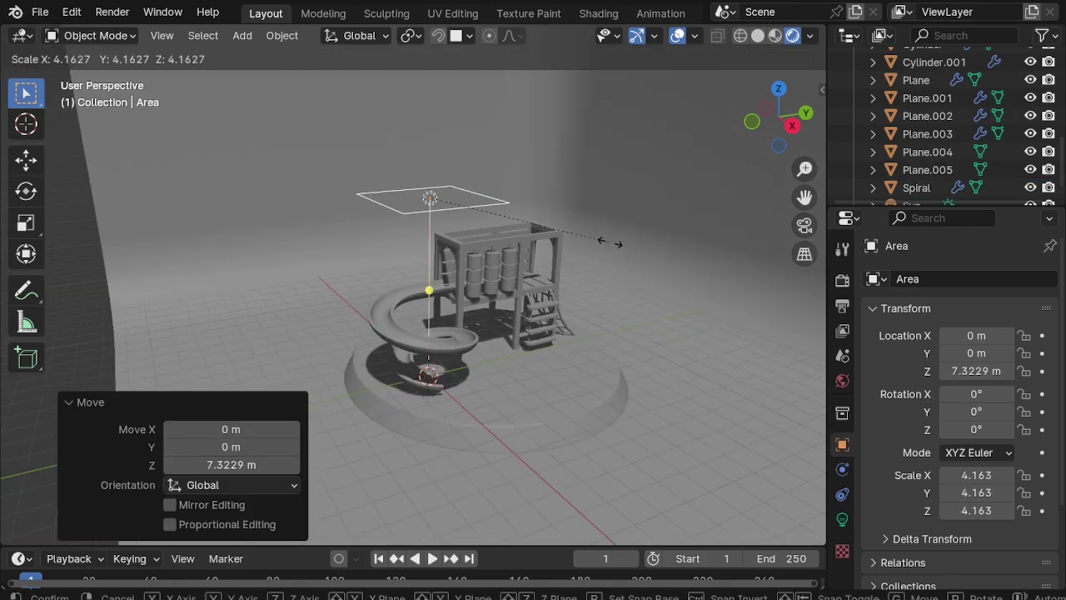
pyautogui.click(621, 242)
pyautogui.press('KP_1')
pyautogui.press('r')
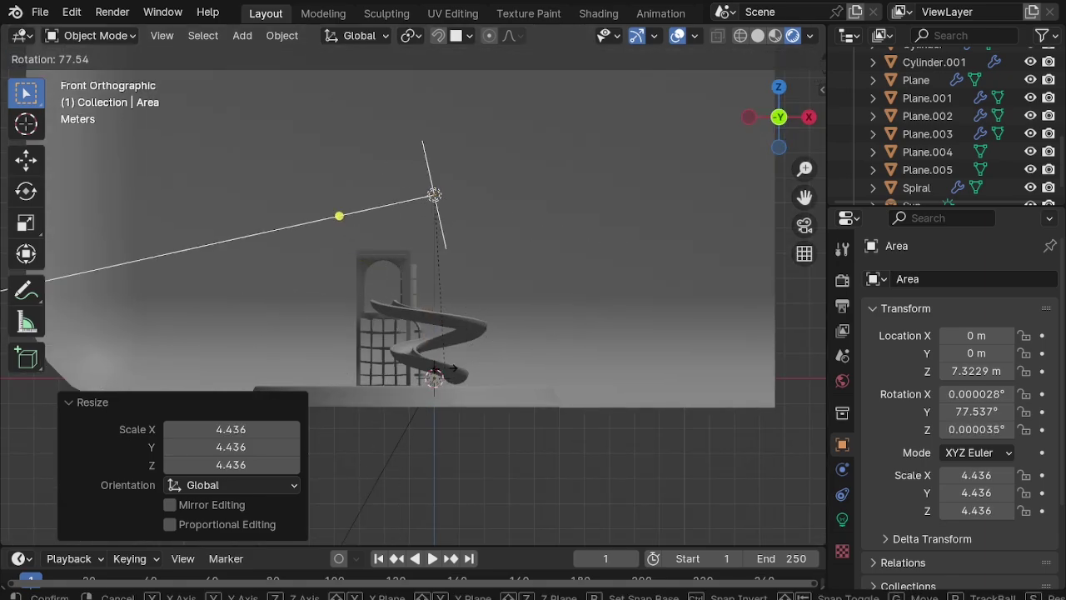
pyautogui.click(485, 360)
# Step: Move the area light to the side, scale it to 5.640, stretch it along Y, and shift it to Y 3.0529 m
pyautogui.press('g')
pyautogui.click(643, 408)
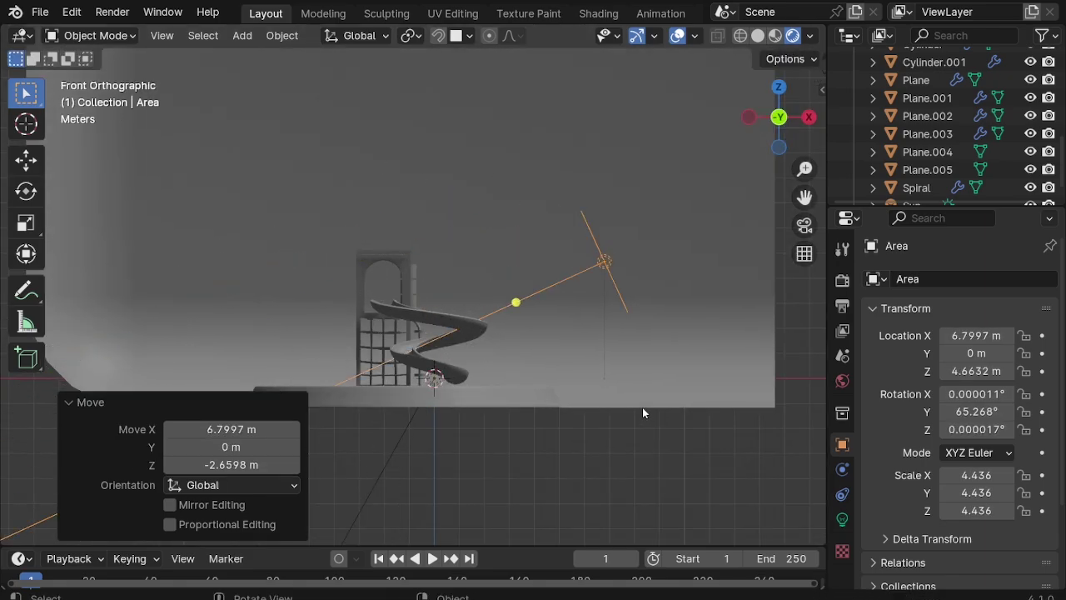
pyautogui.press('s')
pyautogui.click(678, 438)
pyautogui.press('KP_3')
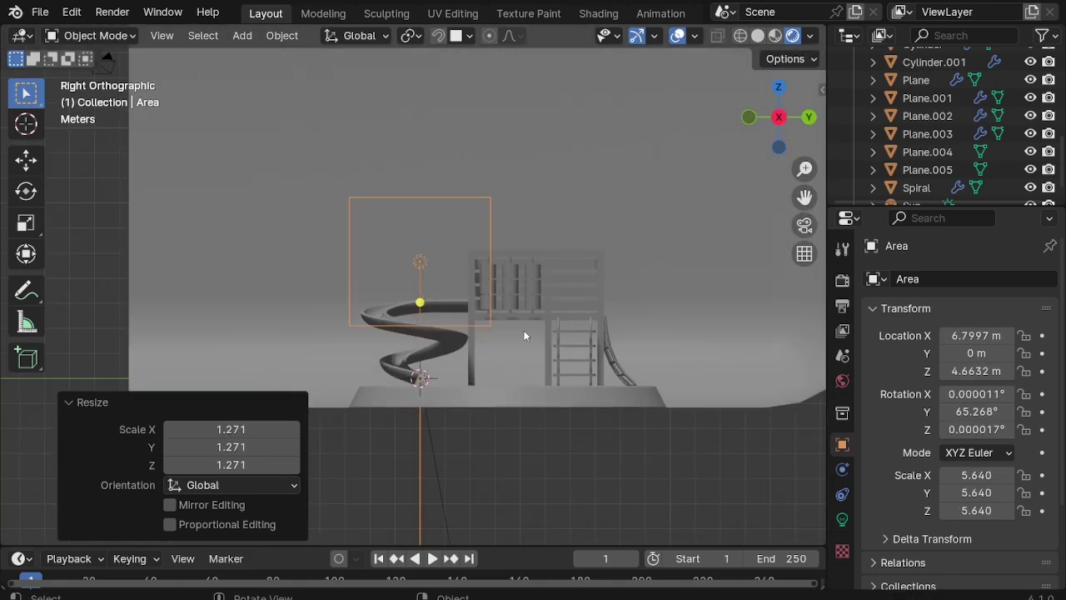
pyautogui.press('s')
pyautogui.press('y')
pyautogui.click(690, 338)
pyautogui.press('g')
pyautogui.press('y')
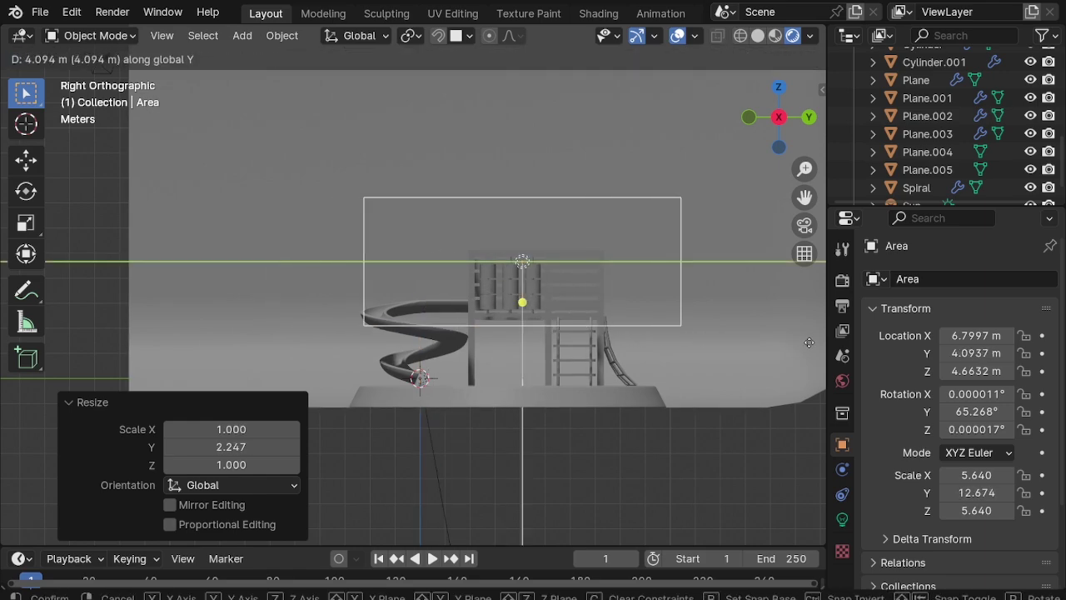
pyautogui.click(737, 341)
pyautogui.moveTo(545, 319)
pyautogui.mouseDown(button='middle')
pyautogui.moveTo(535, 310)
pyautogui.moveTo(635, 367)
pyautogui.mouseUp(button='middle')
# Step: Set the area light's power to 300 W and its colour to red
pyautogui.click(842, 519)
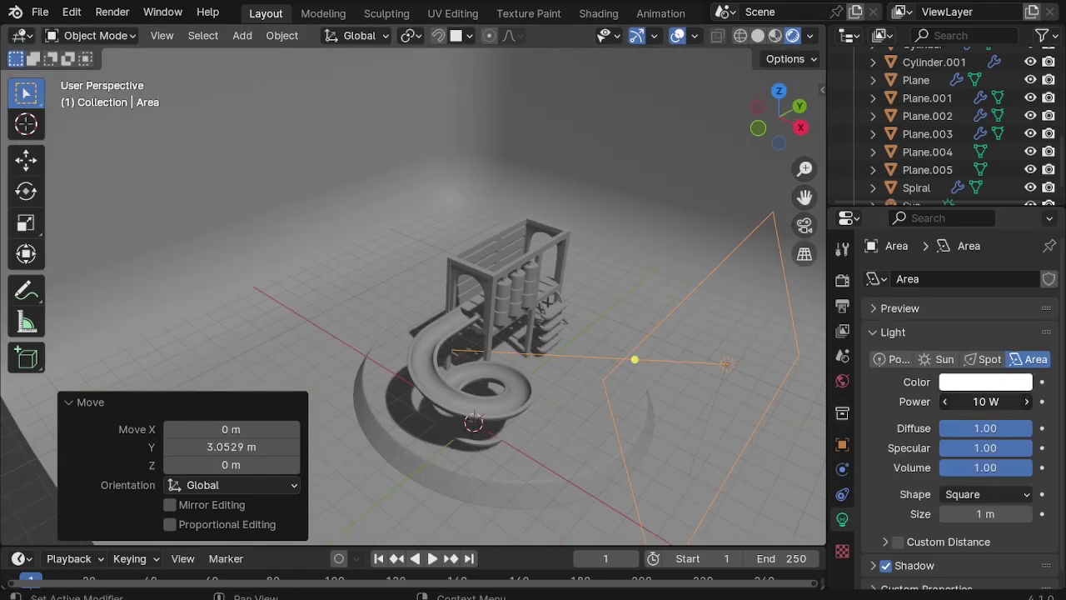
pyautogui.write('00')
pyautogui.press('Return')
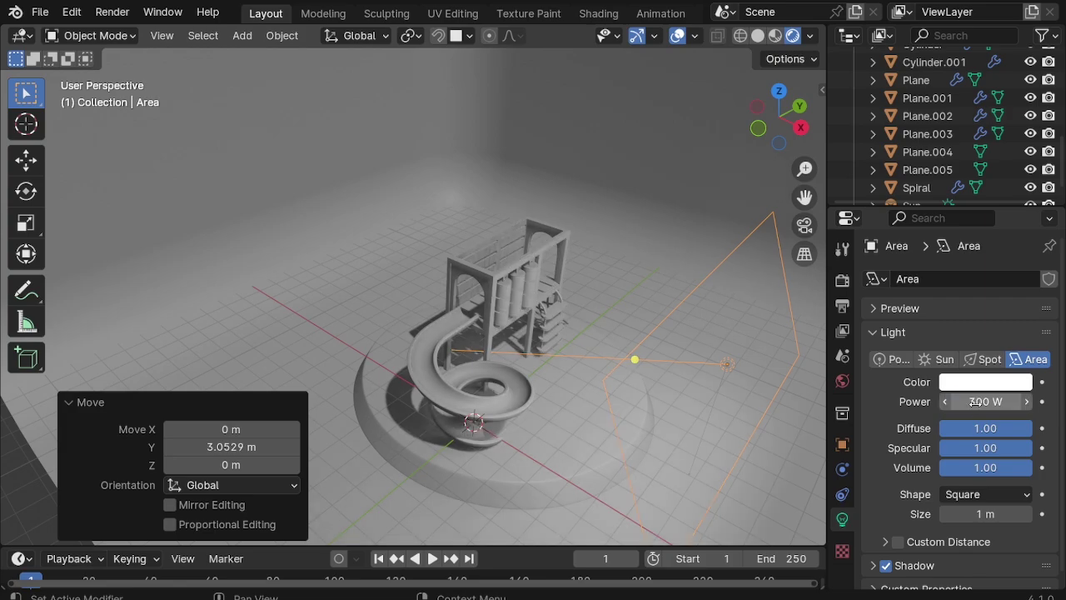
pyautogui.click(985, 381)
pyautogui.moveTo(883, 196); pyautogui.dragTo(833, 197)
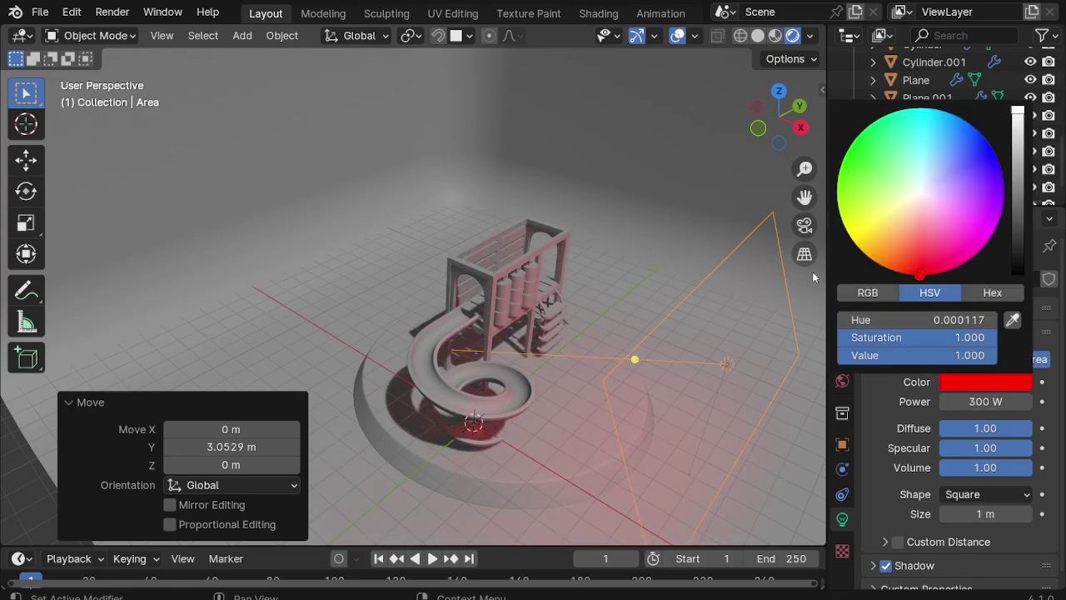
pyautogui.press('KP_7')
# Step: Duplicate the red area light, rotate it about 107° and place it below the base
pyautogui.hotkey('shift', 'd')
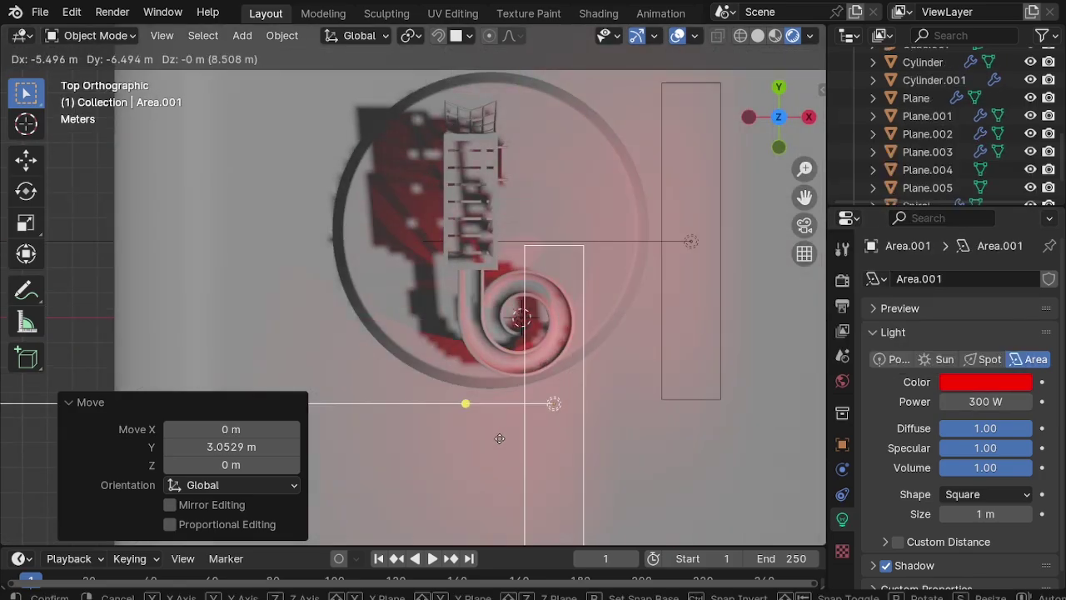
pyautogui.click(521, 296)
pyautogui.press('r')
pyautogui.click(679, 487)
pyautogui.press('g')
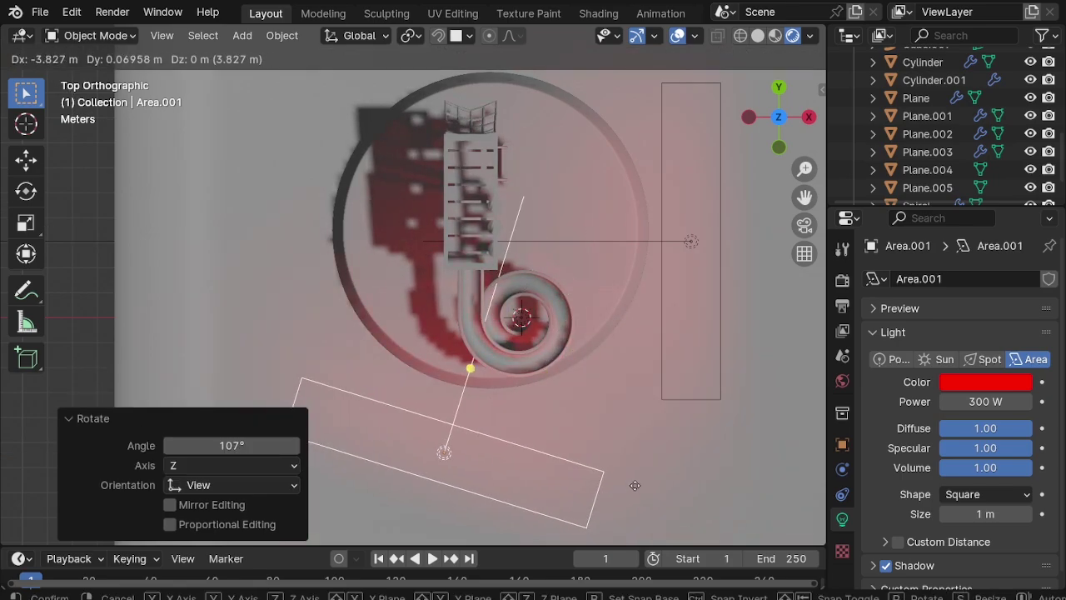
pyautogui.click(656, 493)
pyautogui.press('r')
pyautogui.click(633, 516)
pyautogui.press('g')
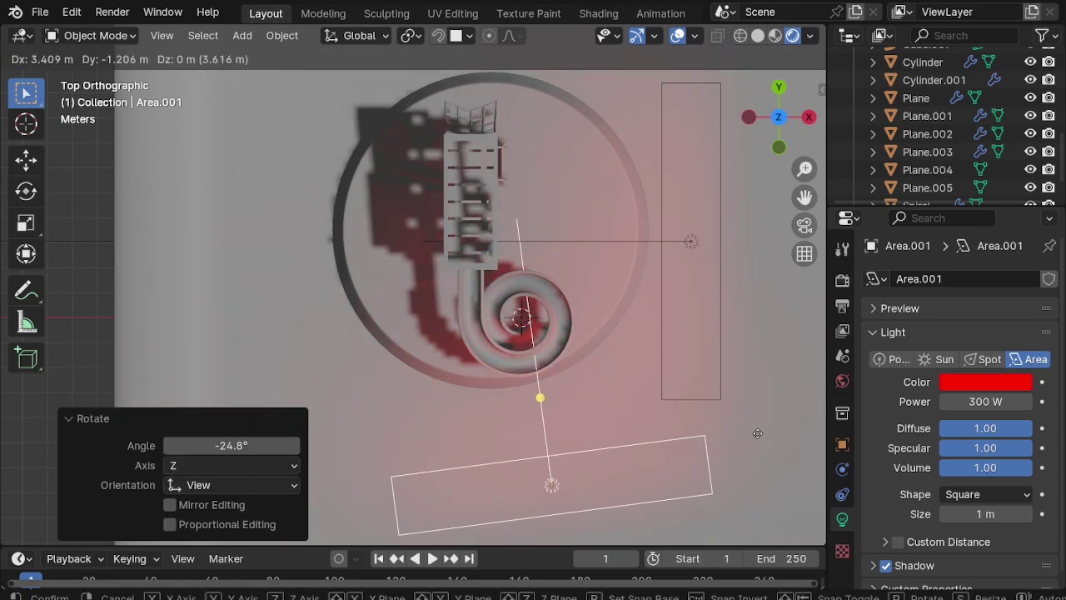
pyautogui.click(684, 242)
# Step: Re-angle the original area light by -13° and reposition it
pyautogui.click(688, 242)
pyautogui.press('r')
pyautogui.click(704, 360)
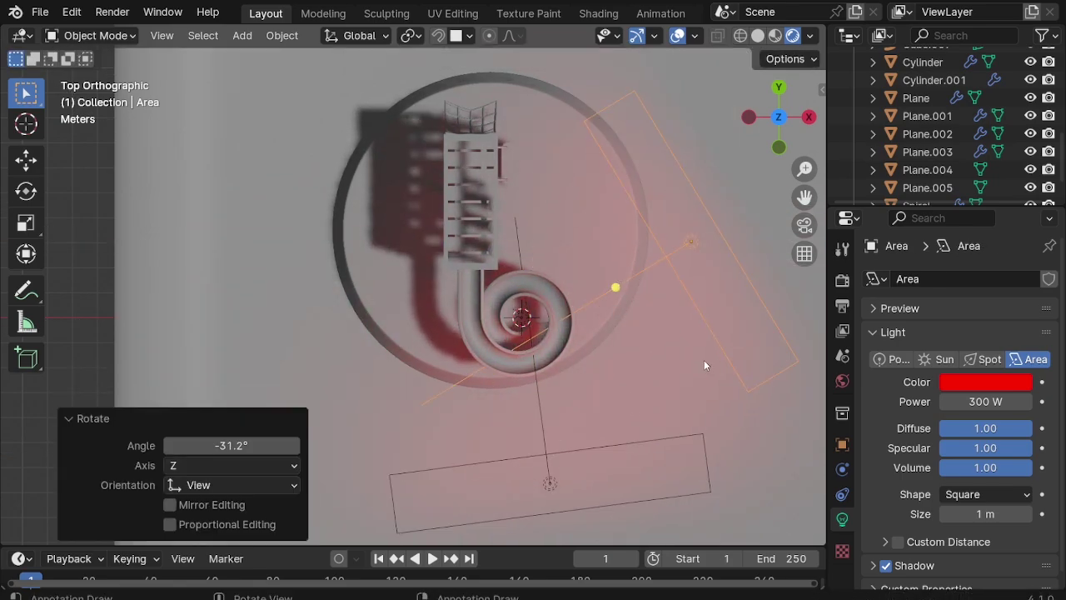
pyautogui.press('g')
pyautogui.click(704, 230)
pyautogui.press('r')
pyautogui.click(714, 192)
pyautogui.press('g')
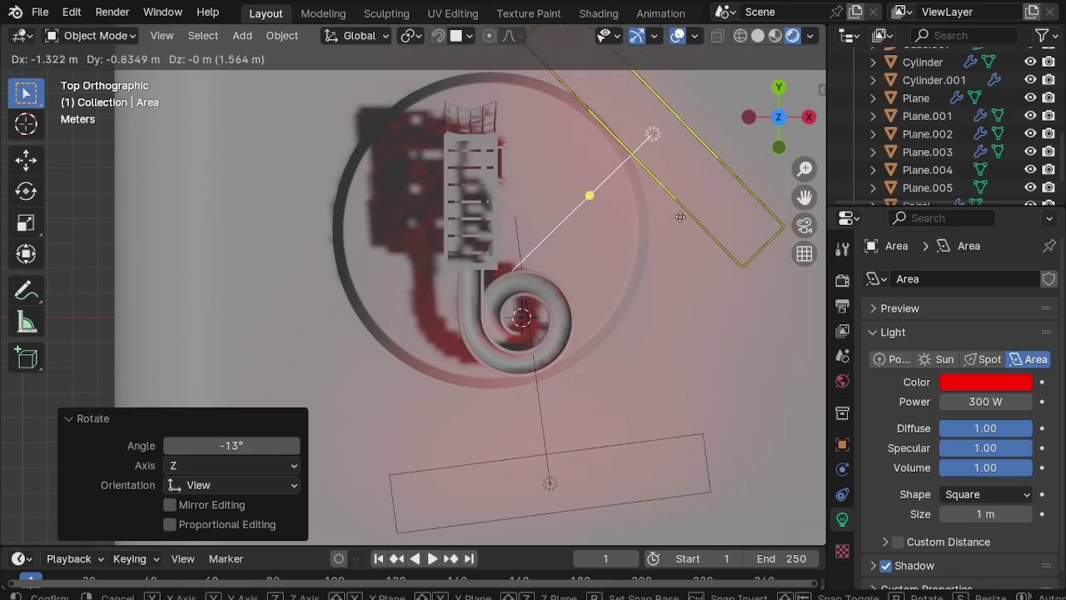
pyautogui.click(689, 207)
pyautogui.moveTo(690, 207)
pyautogui.mouseDown(button='middle')
pyautogui.moveTo(532, 260)
pyautogui.moveTo(733, 167)
pyautogui.mouseUp(button='middle')
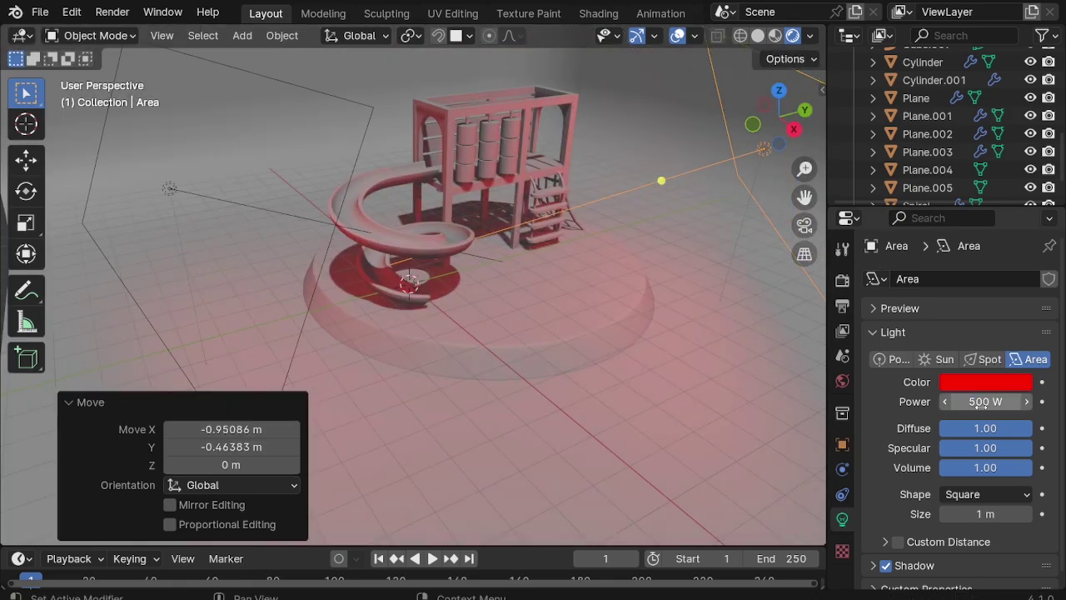
# Step: Change the area light's colour from red to blue
pyautogui.click(986, 382)
pyautogui.moveTo(945, 175); pyautogui.dragTo(994, 153)
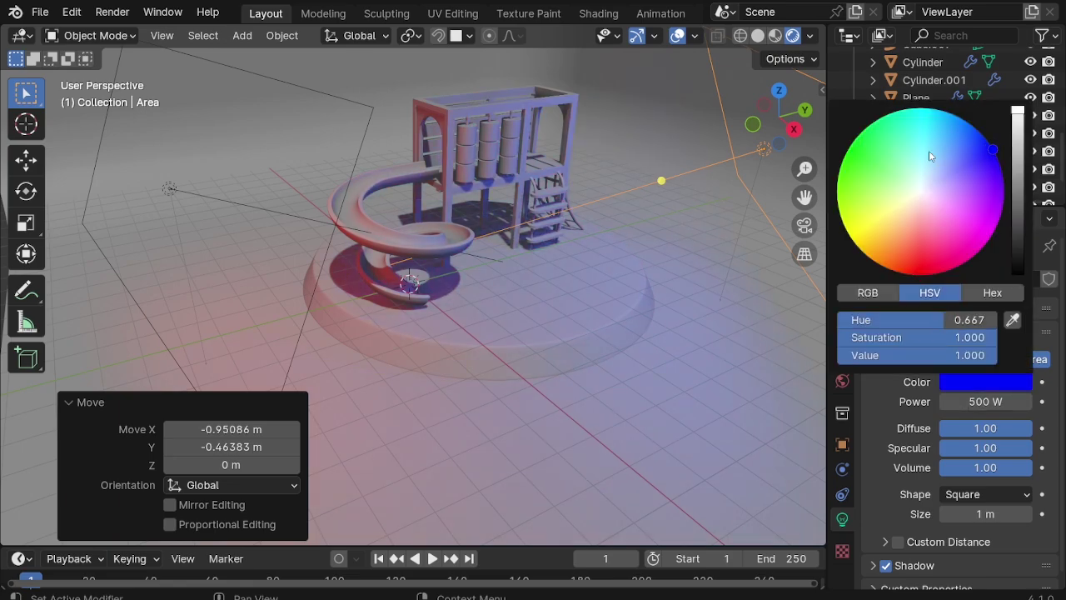
pyautogui.moveTo(515, 381); pyautogui.dragTo(509, 349, button='middle')
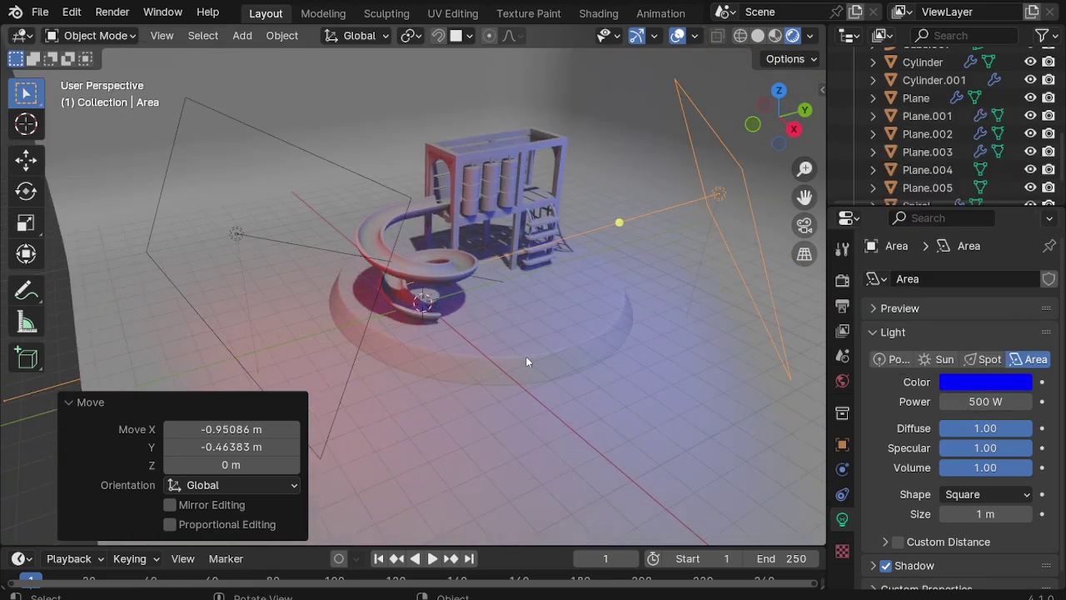
pyautogui.hotkey('shift', 'a')
# Step: Add a new area light, raise it about 8 m above the ground and enlarge it about eight times
pyautogui.click(623, 414)
pyautogui.moveTo(623, 414); pyautogui.dragTo(488, 347, button='middle')
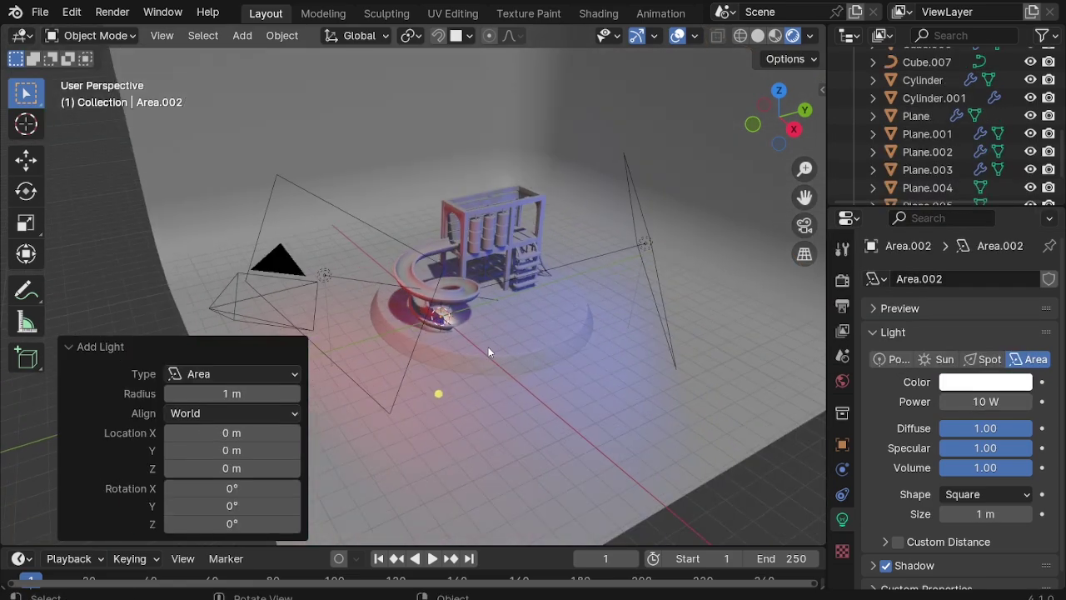
pyautogui.press('g')
pyautogui.press('z')
pyautogui.click(492, 149)
pyautogui.press('s')
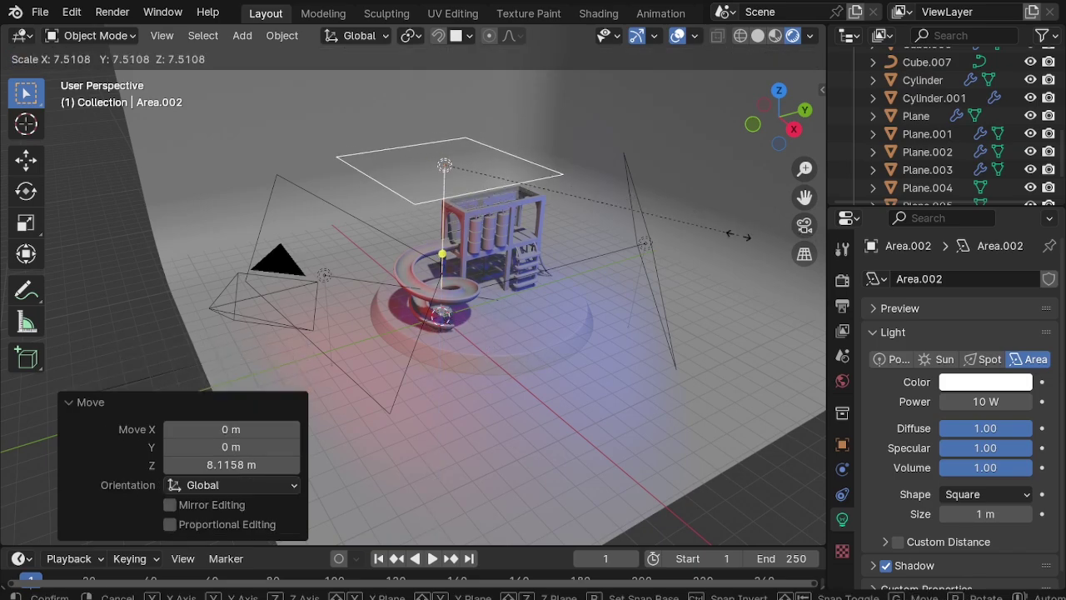
pyautogui.click(756, 253)
# Step: Stretch the new light to 2.17 along Y, set its power to 600 W and colour it yellow
pyautogui.press('s')
pyautogui.press('y')
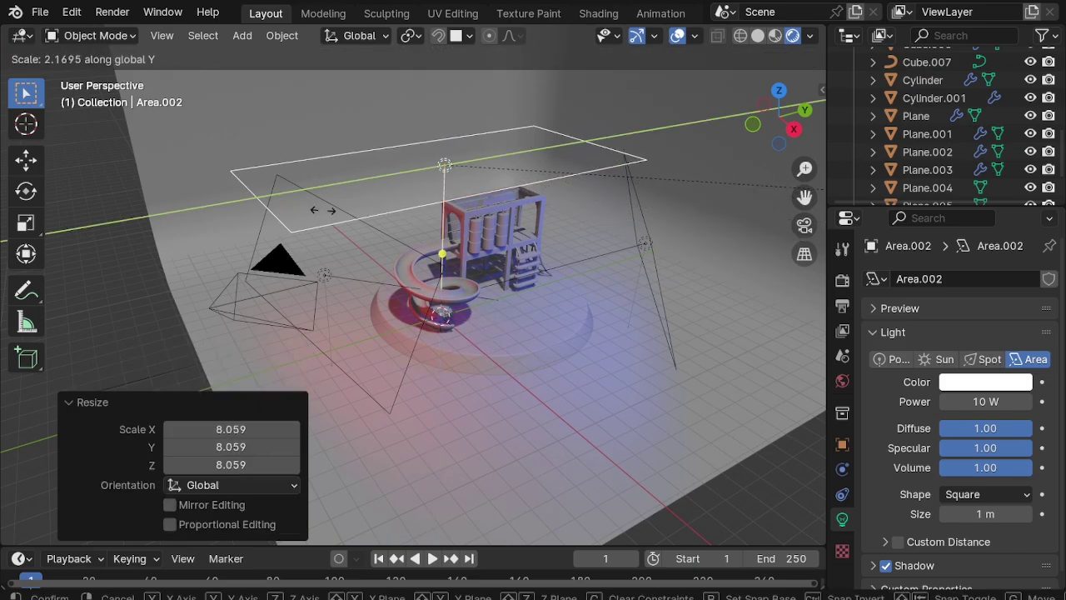
pyautogui.click(643, 295)
pyautogui.write('500')
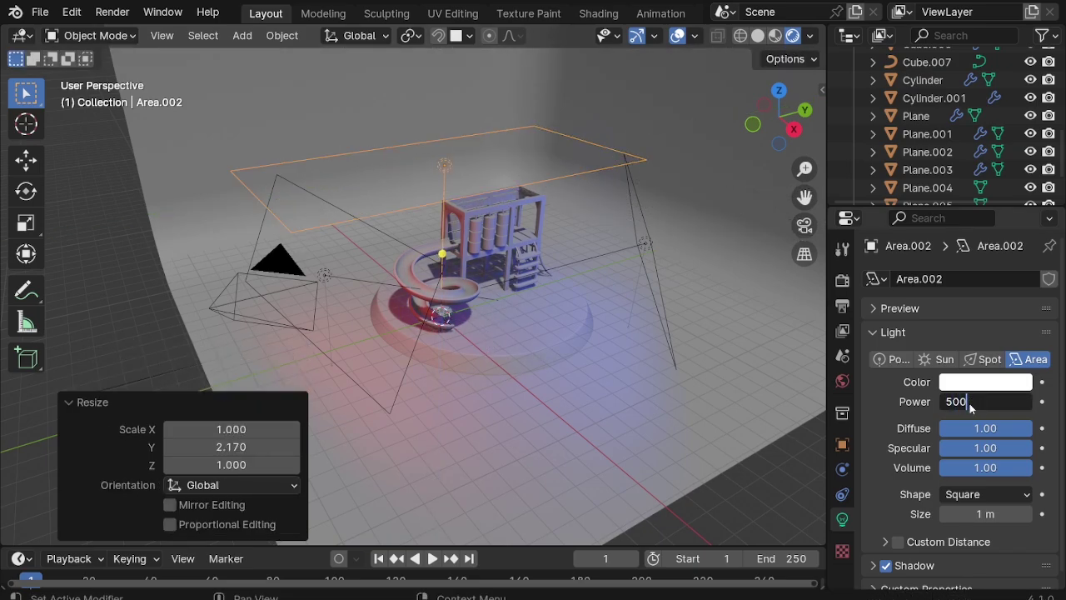
pyautogui.press('Return')
pyautogui.click(967, 385)
pyautogui.moveTo(920, 196); pyautogui.dragTo(887, 218)
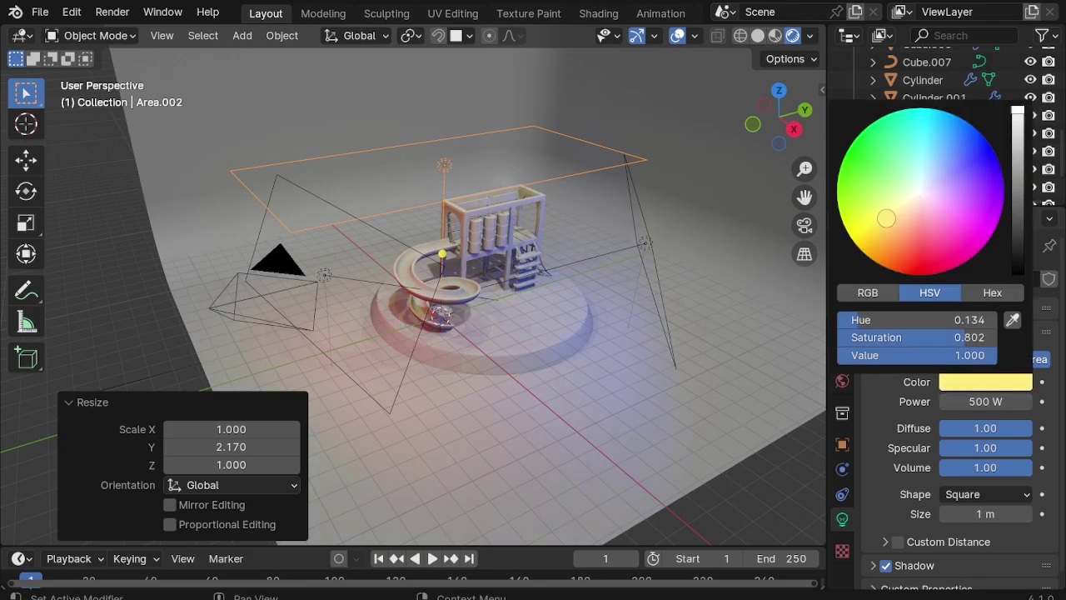
# Step: In front view, tilt the yellow light and shift it further left
pyautogui.press('KP_1')
pyautogui.press('r')
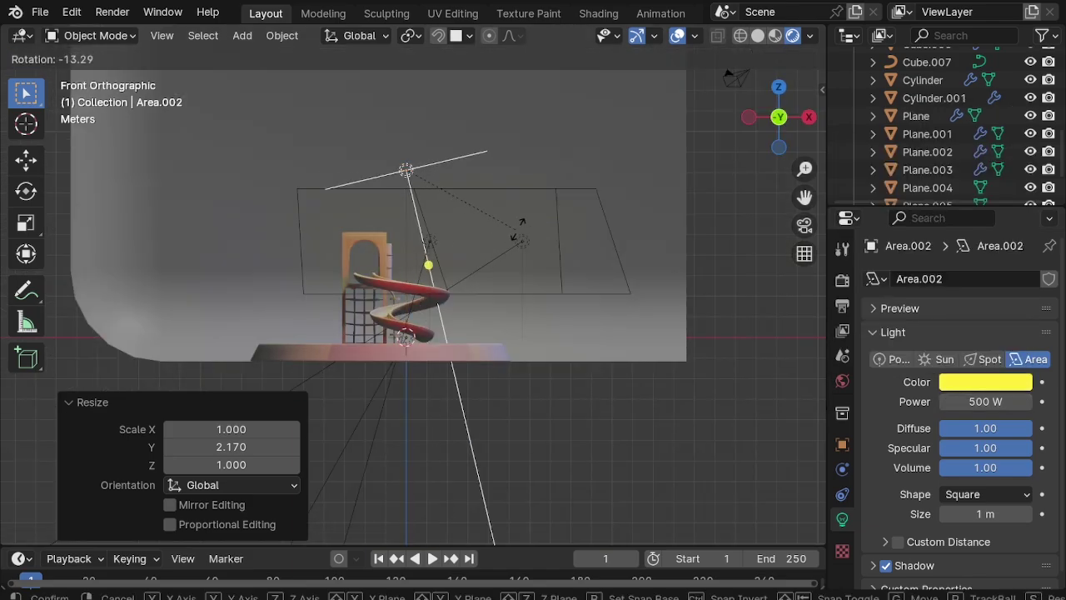
pyautogui.click(572, 171)
pyautogui.press('g')
pyautogui.click(454, 193)
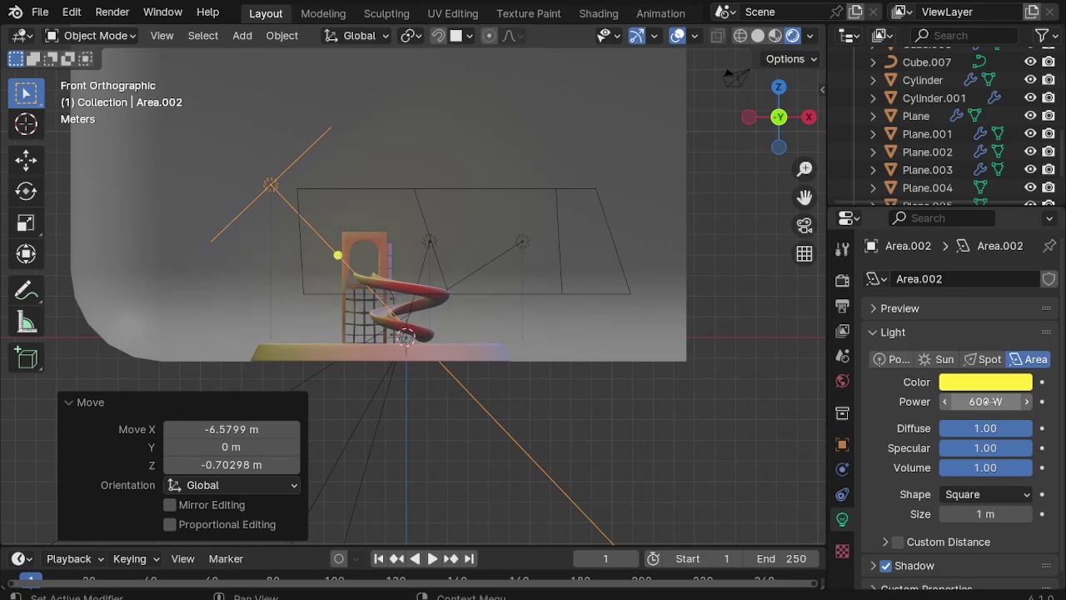
pyautogui.moveTo(518, 255)
pyautogui.mouseDown(button='middle')
pyautogui.moveTo(471, 343)
pyautogui.moveTo(671, 203)
pyautogui.mouseUp(button='middle')
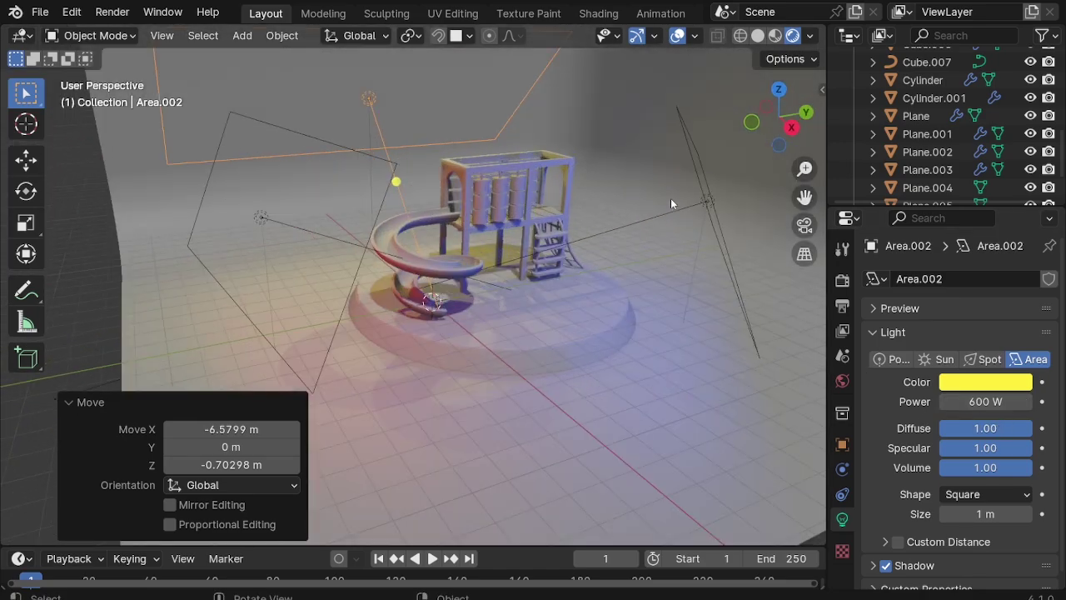
# Step: Select the red area light, then from top view turn the yellow light about 36° and reposition it
pyautogui.click(377, 160)
pyautogui.click(377, 160)
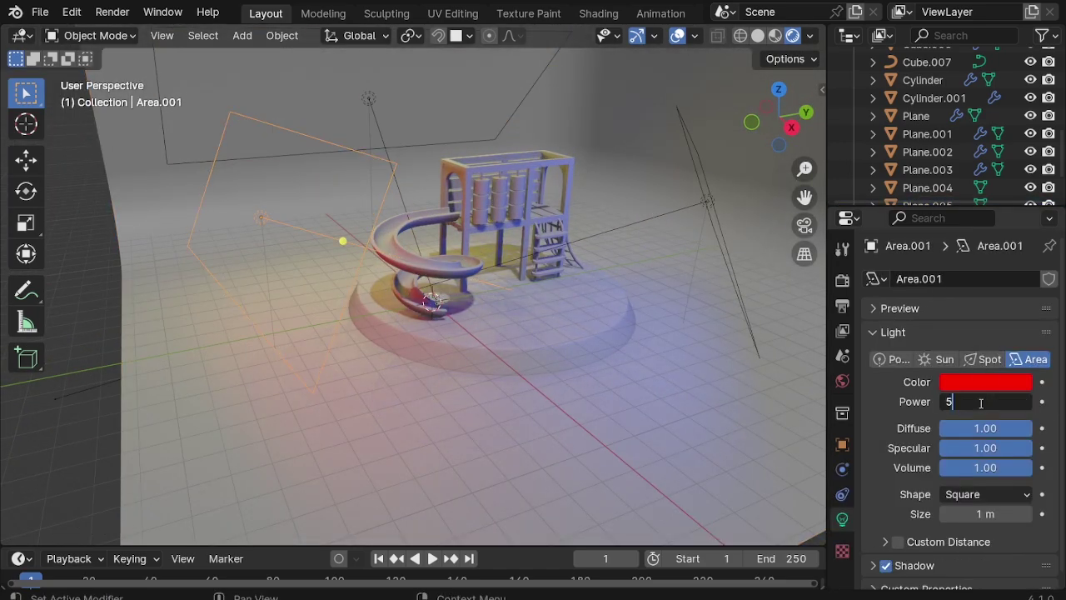
pyautogui.scroll(4, 532, 219)
pyautogui.moveTo(497, 385)
pyautogui.mouseDown(button='middle')
pyautogui.moveTo(471, 368)
pyautogui.moveTo(414, 381)
pyautogui.moveTo(542, 383)
pyautogui.mouseUp(button='middle')
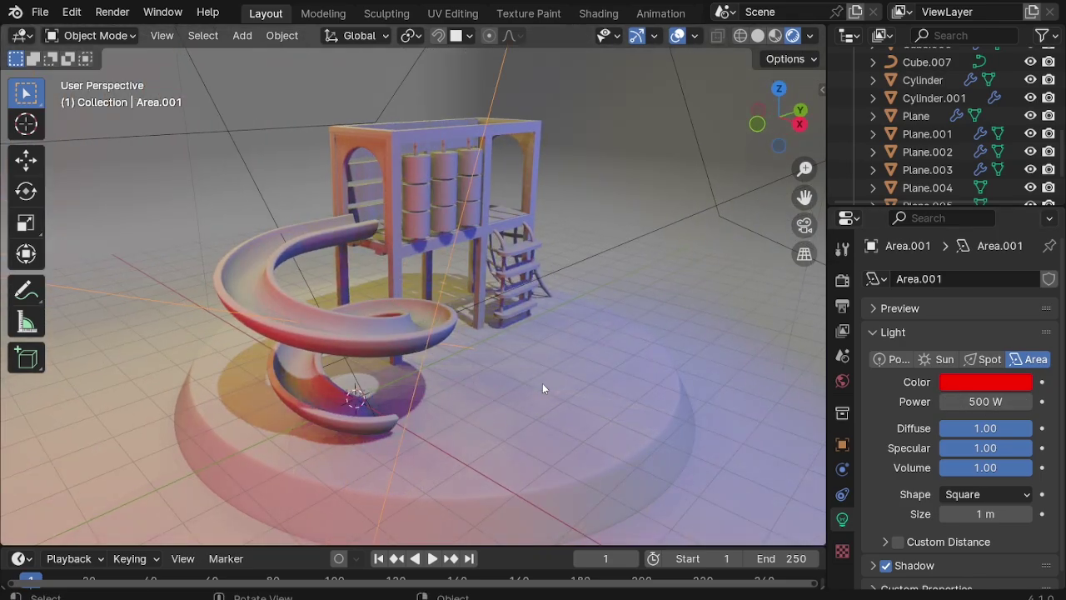
pyautogui.press('KP_7')
pyautogui.click(328, 349)
pyautogui.press('r')
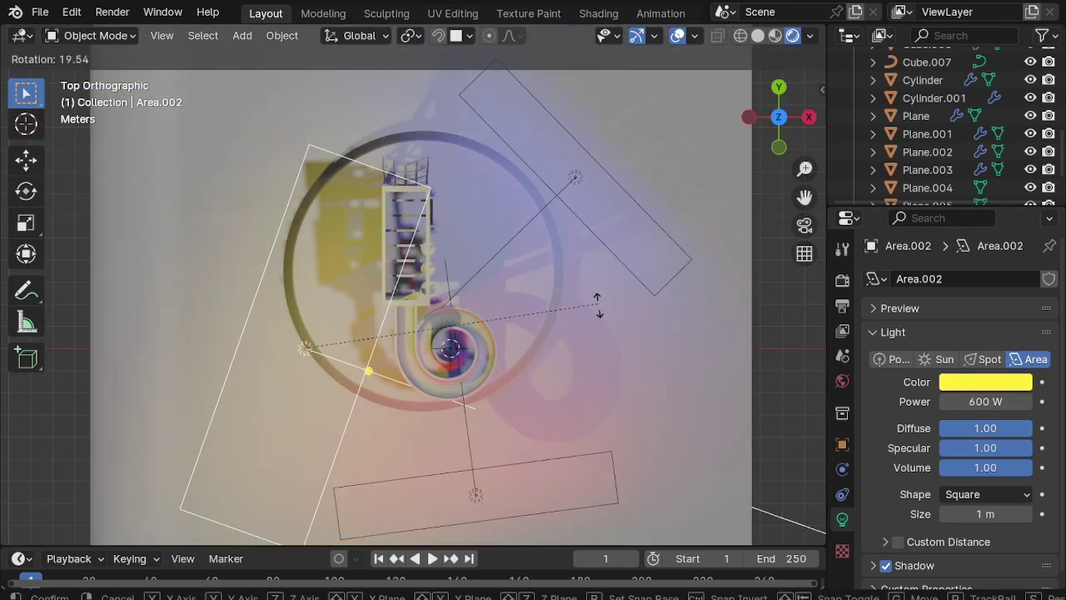
pyautogui.click(588, 373)
pyautogui.press('g')
pyautogui.click(587, 254)
pyautogui.moveTo(587, 254)
pyautogui.mouseDown(button='middle')
pyautogui.moveTo(473, 252)
pyautogui.moveTo(594, 226)
pyautogui.moveTo(541, 347)
pyautogui.moveTo(614, 400)
pyautogui.moveTo(542, 395)
pyautogui.moveTo(474, 180)
pyautogui.moveTo(541, 249)
pyautogui.moveTo(524, 225)
pyautogui.moveTo(414, 317)
pyautogui.mouseUp(button='middle')
pyautogui.scroll(3, 474, 180)
# Step: Give the spiral slide a new saturated red material with roughness about 0.235, then add a new material to the frame post
pyautogui.click(413, 318)
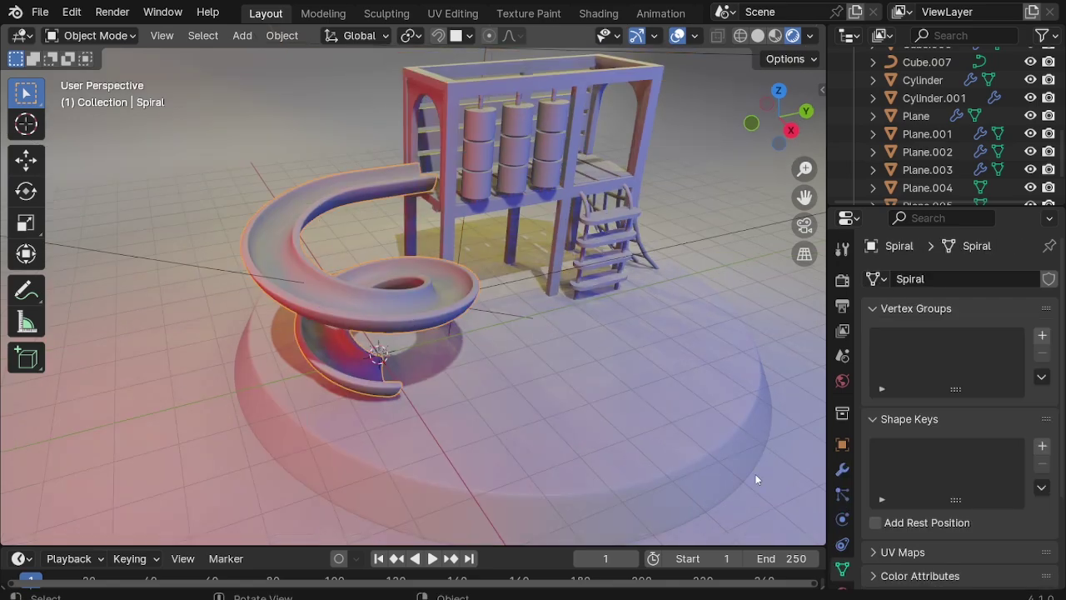
pyautogui.click(843, 533)
pyautogui.click(980, 355)
pyautogui.click(994, 501)
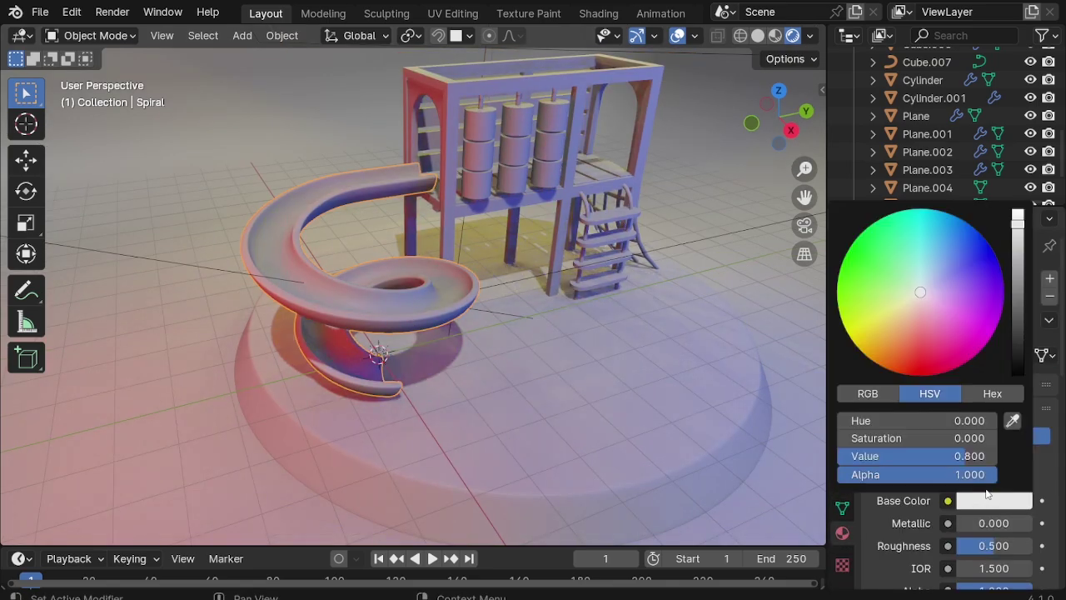
pyautogui.click(927, 302)
pyautogui.moveTo(927, 302)
pyautogui.mouseDown()
pyautogui.moveTo(917, 376)
pyautogui.moveTo(904, 375)
pyautogui.mouseUp()
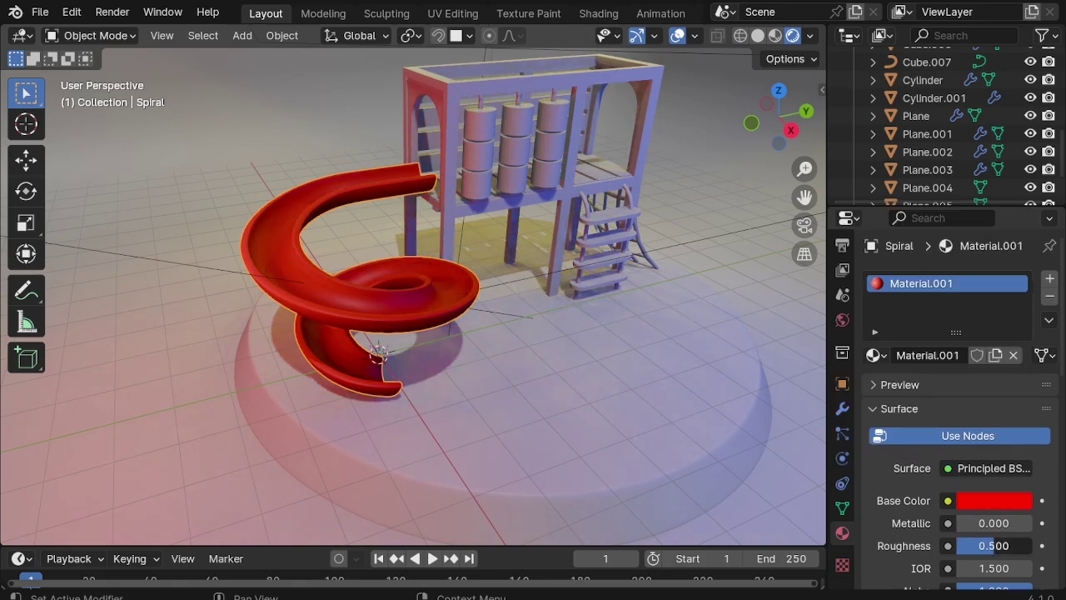
pyautogui.moveTo(993, 545); pyautogui.dragTo(969, 546)
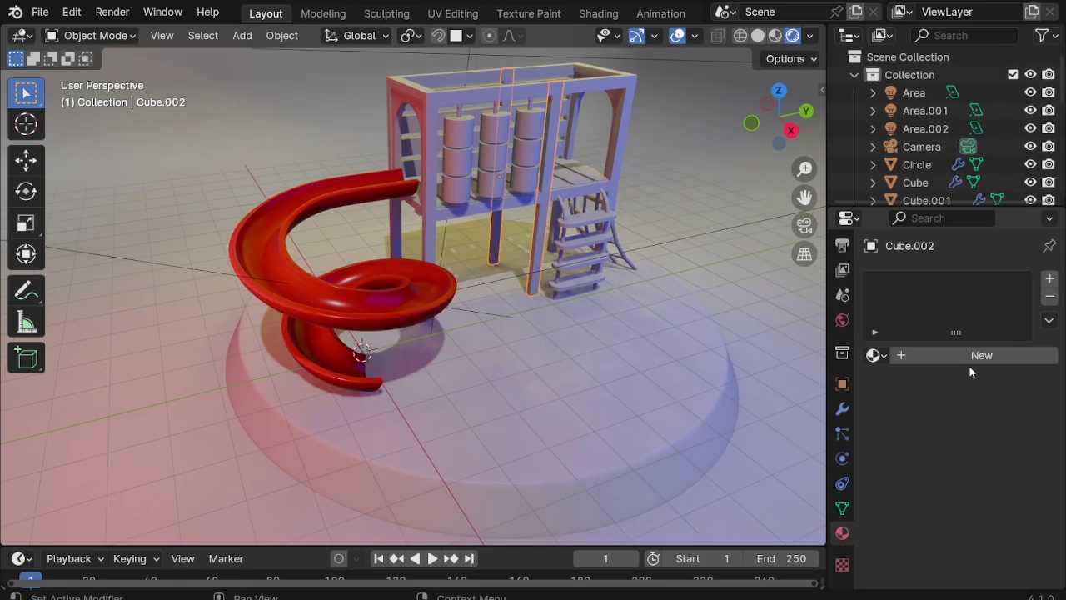
pyautogui.click(982, 354)
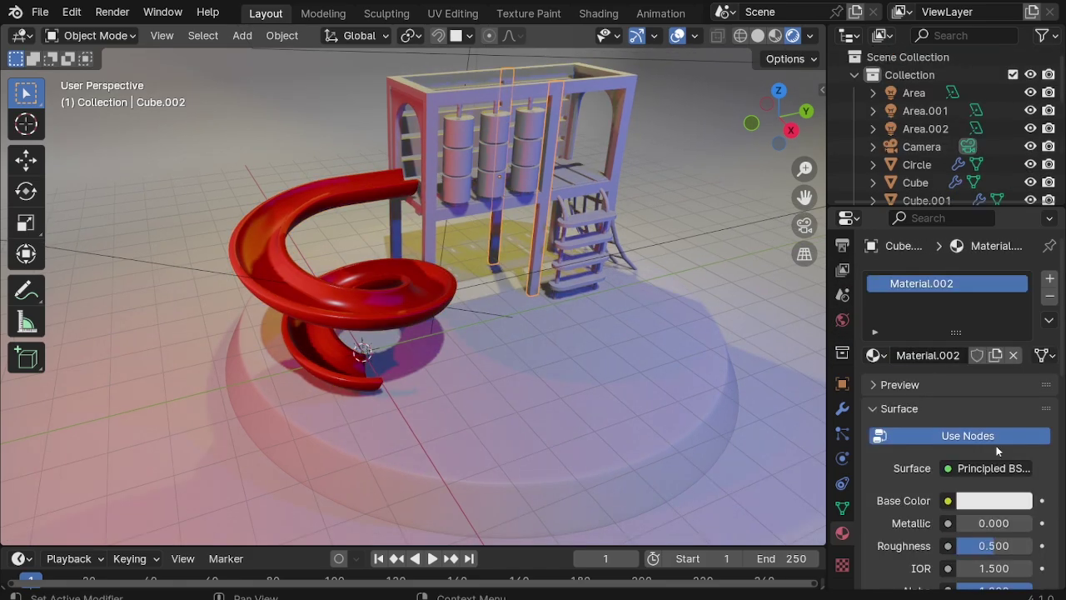
# Step: Set the frame post's base colour to a saturated red-orange
pyautogui.click(991, 502)
pyautogui.moveTo(983, 294); pyautogui.dragTo(917, 332)
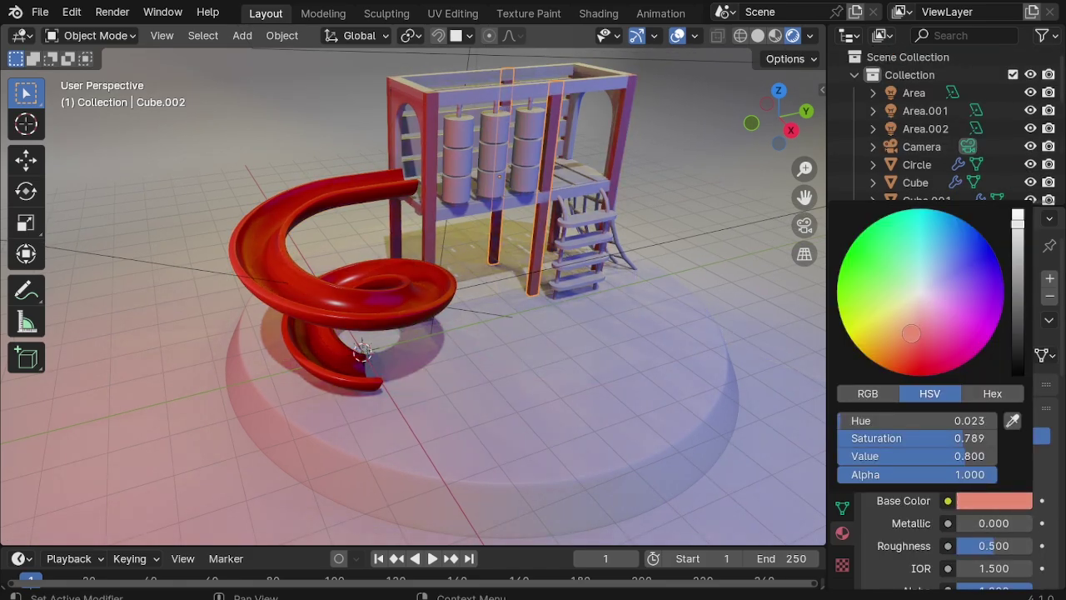
pyautogui.moveTo(1018, 218); pyautogui.dragTo(1018, 273)
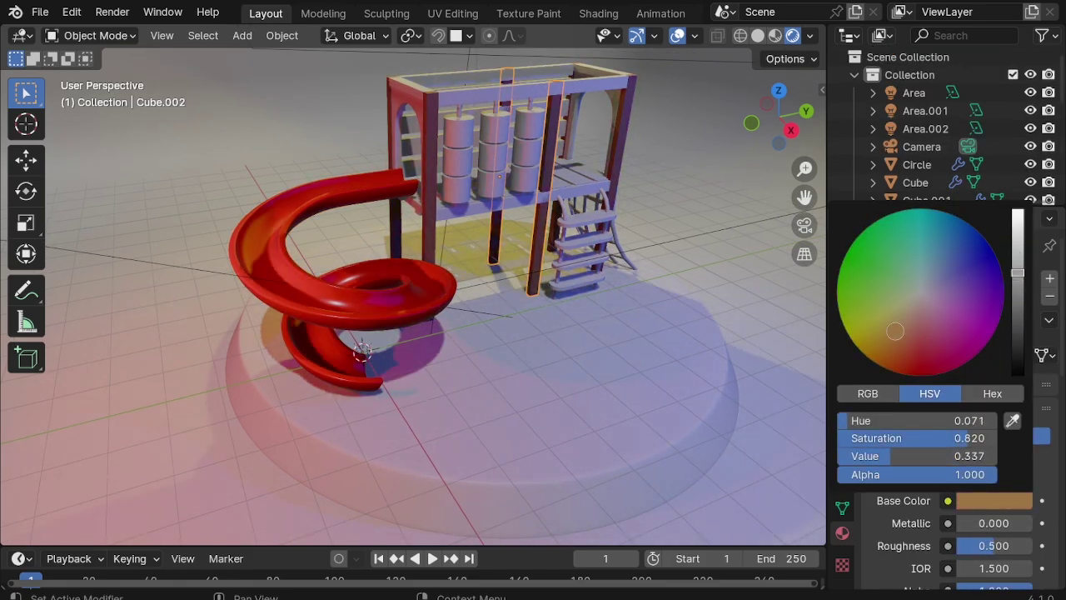
pyautogui.moveTo(895, 331); pyautogui.dragTo(909, 328)
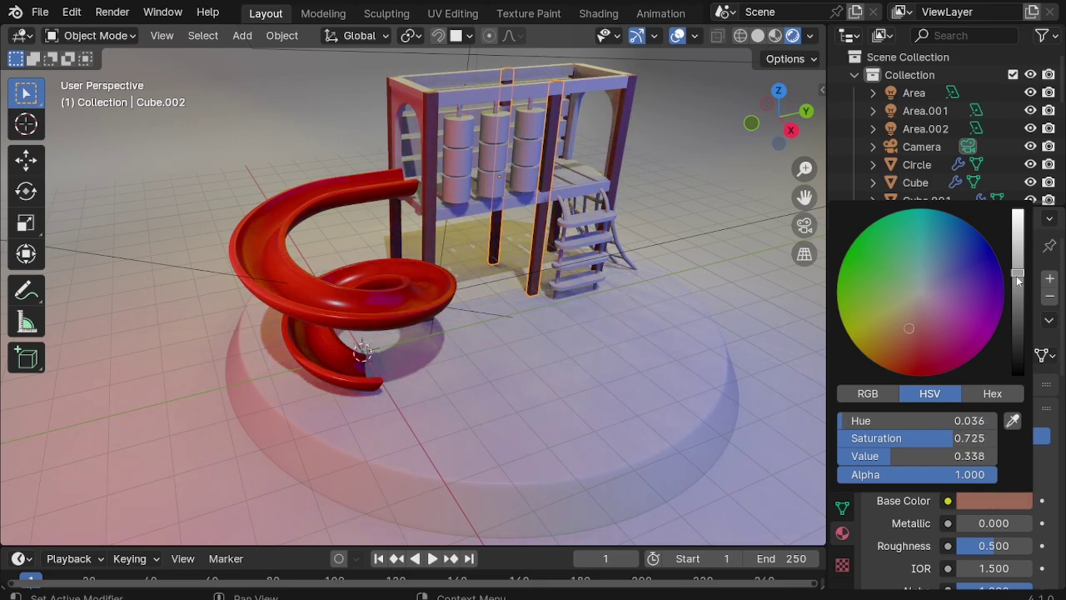
pyautogui.moveTo(1018, 280)
pyautogui.mouseDown()
pyautogui.moveTo(1018, 300)
pyautogui.moveTo(1018, 238)
pyautogui.mouseUp()
pyautogui.click(970, 500)
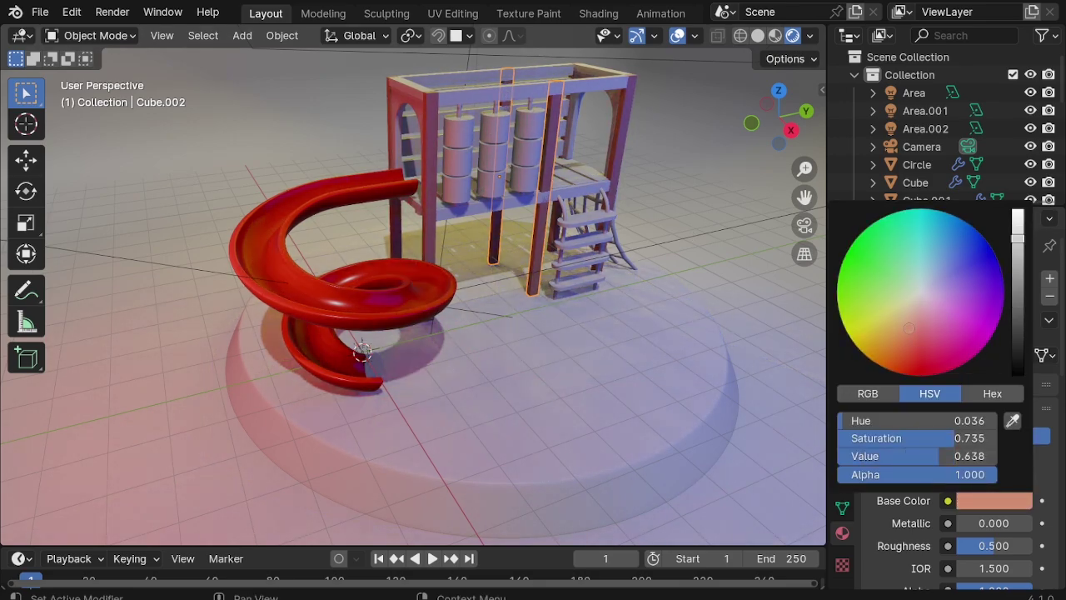
pyautogui.moveTo(909, 328); pyautogui.dragTo(896, 341)
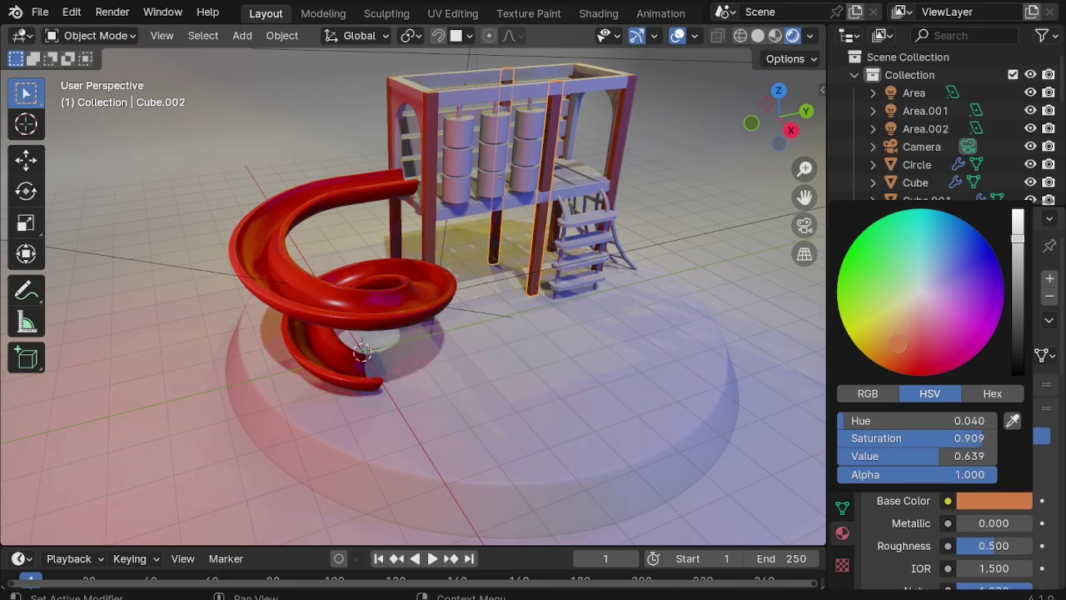
# Step: Link the post's orange material to the other selected frame pieces
pyautogui.keyDown('ctrl'); pyautogui.moveTo(469, 86); pyautogui.dragTo(469, 86, button='middle'); pyautogui.keyUp('ctrl')
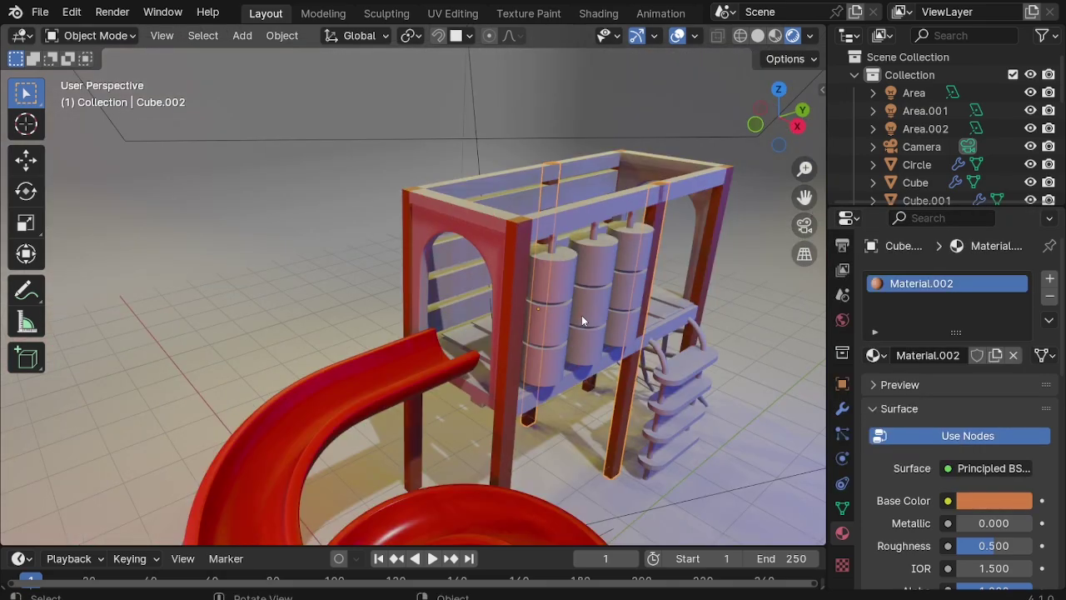
pyautogui.moveTo(469, 86); pyautogui.dragTo(463, 221, button='middle')
pyautogui.click(468, 220)
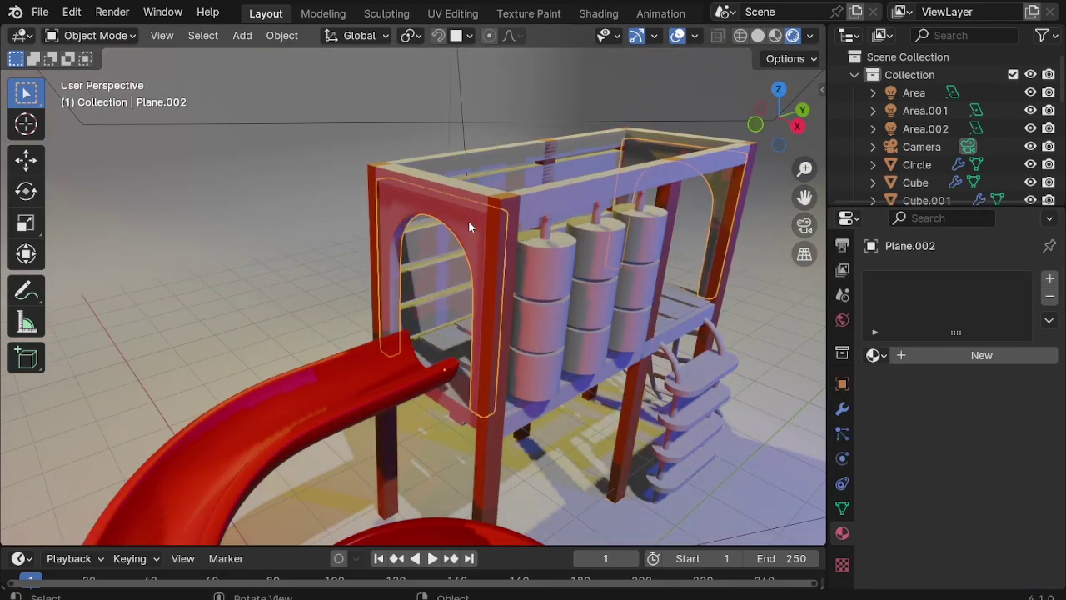
pyautogui.scroll(2, 525, 208)
pyautogui.keyDown('shift'); pyautogui.click(577, 199); pyautogui.keyUp('shift')
pyautogui.keyDown('shift'); pyautogui.click(534, 136); pyautogui.keyUp('shift')
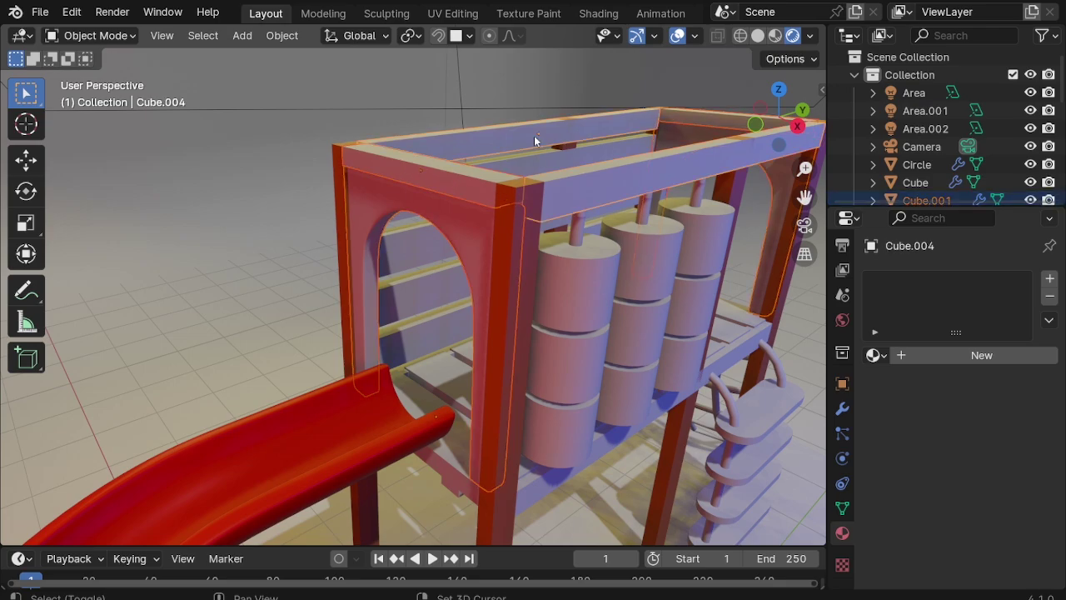
pyautogui.keyDown('shift'); pyautogui.click(527, 215); pyautogui.keyUp('shift')
pyautogui.hotkey('ctrl', 'l')
pyautogui.click(498, 251)
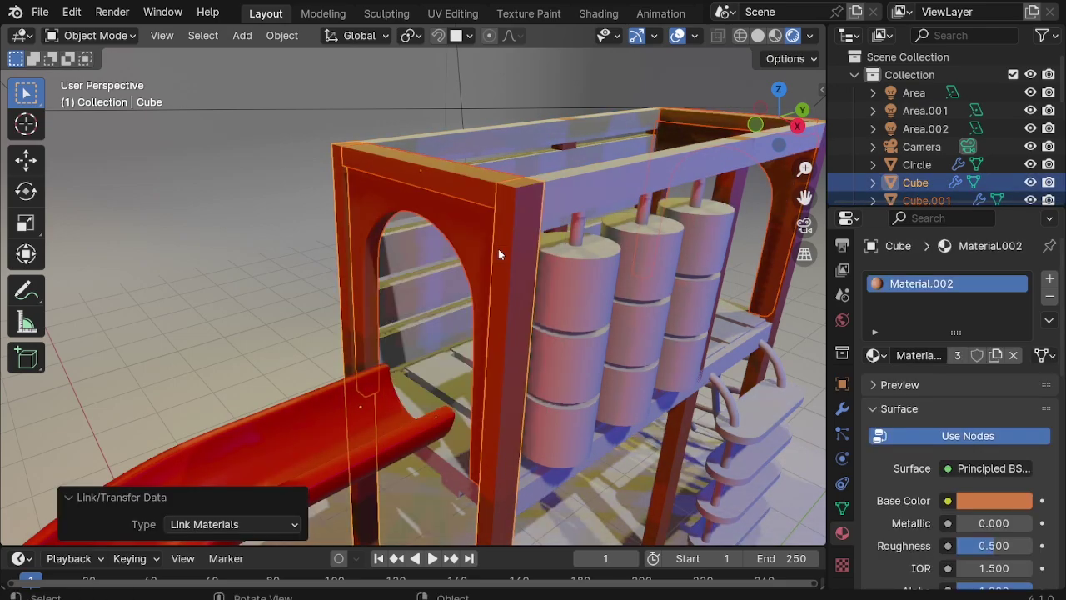
# Step: Link the orange frame material to the top rails as well
pyautogui.click(561, 141)
pyautogui.keyDown('shift'); pyautogui.click(548, 141); pyautogui.keyUp('shift')
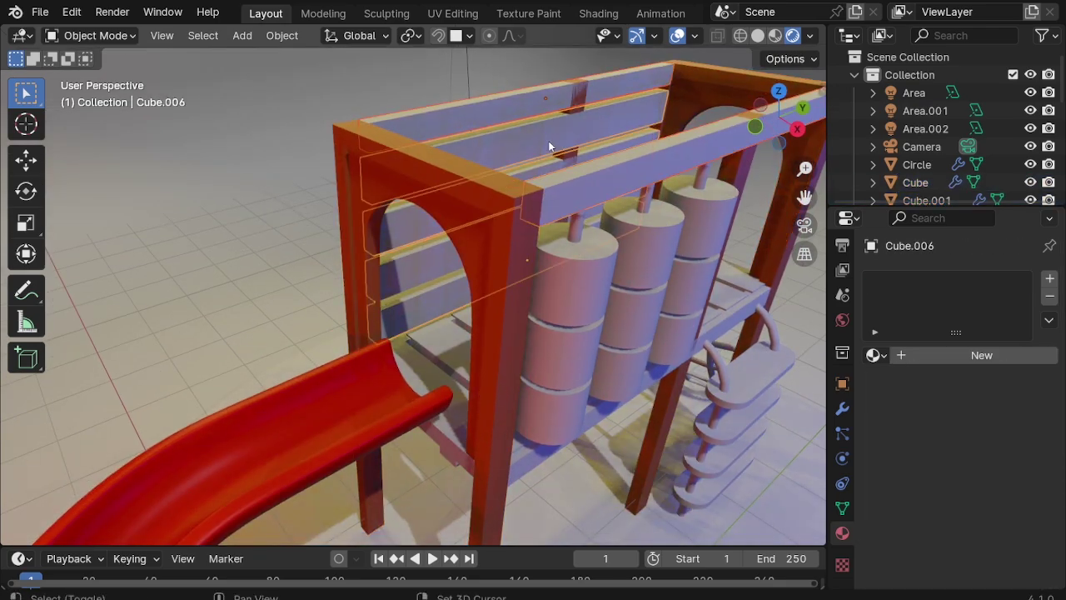
pyautogui.keyDown('shift'); pyautogui.click(519, 247); pyautogui.keyUp('shift')
pyautogui.hotkey('ctrl', 'l')
pyautogui.click(520, 246)
# Step: Copy the top rail's orange material to the shelf plank, then select the platform floor
pyautogui.moveTo(520, 246)
pyautogui.mouseDown(button='middle')
pyautogui.moveTo(494, 305)
pyautogui.moveTo(599, 288)
pyautogui.mouseUp(button='middle')
pyautogui.scroll(2, 599, 287)
pyautogui.click(599, 287)
pyautogui.click(599, 288)
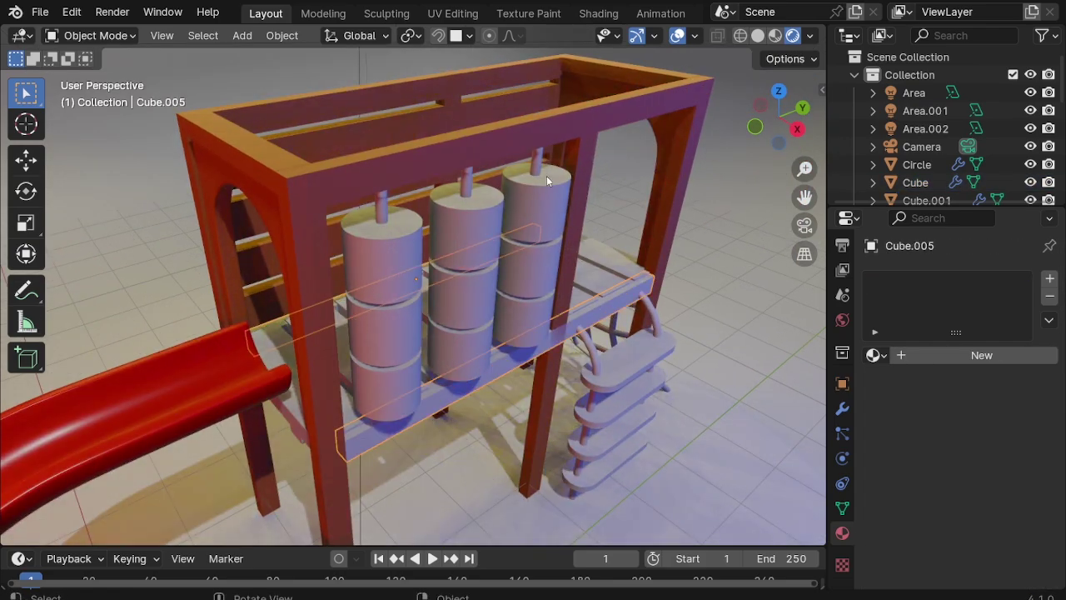
pyautogui.keyDown('shift'); pyautogui.click(533, 154); pyautogui.keyUp('shift')
pyautogui.keyDown('shift'); pyautogui.click(560, 131); pyautogui.keyUp('shift')
pyautogui.hotkey('ctrl', 'l')
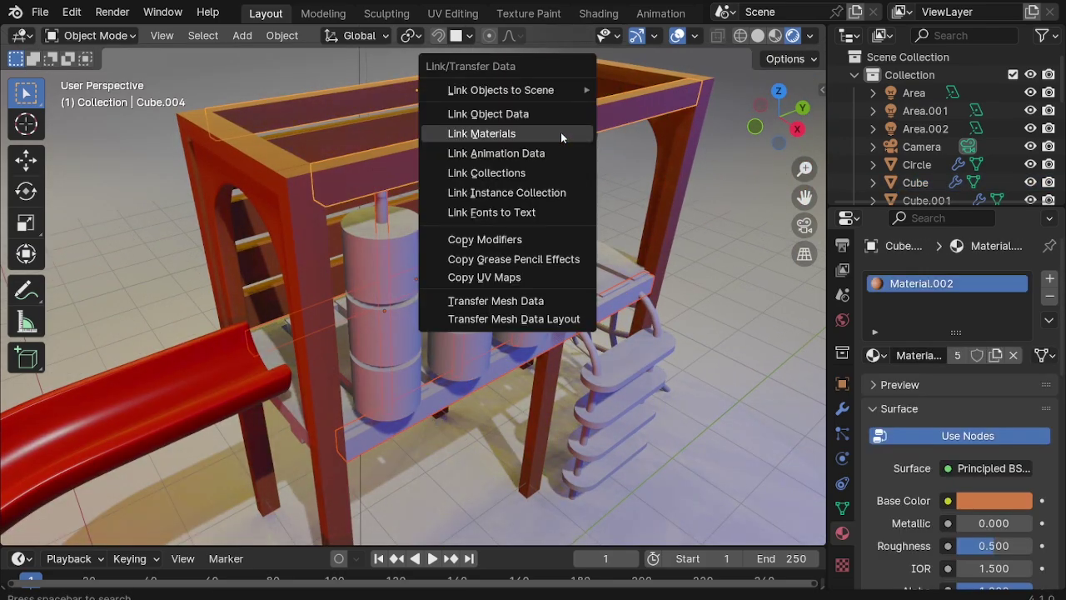
pyautogui.click(561, 131)
pyautogui.click(602, 273)
# Step: Give the platform floor a new blue material, Material.003
pyautogui.click(940, 352)
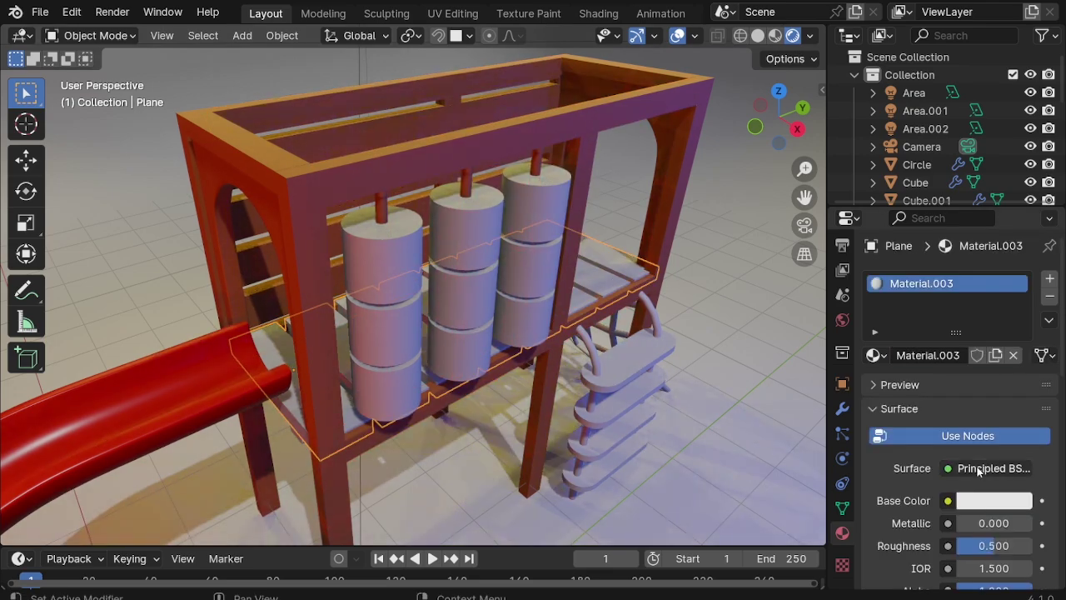
pyautogui.click(993, 500)
pyautogui.moveTo(932, 309); pyautogui.dragTo(907, 332)
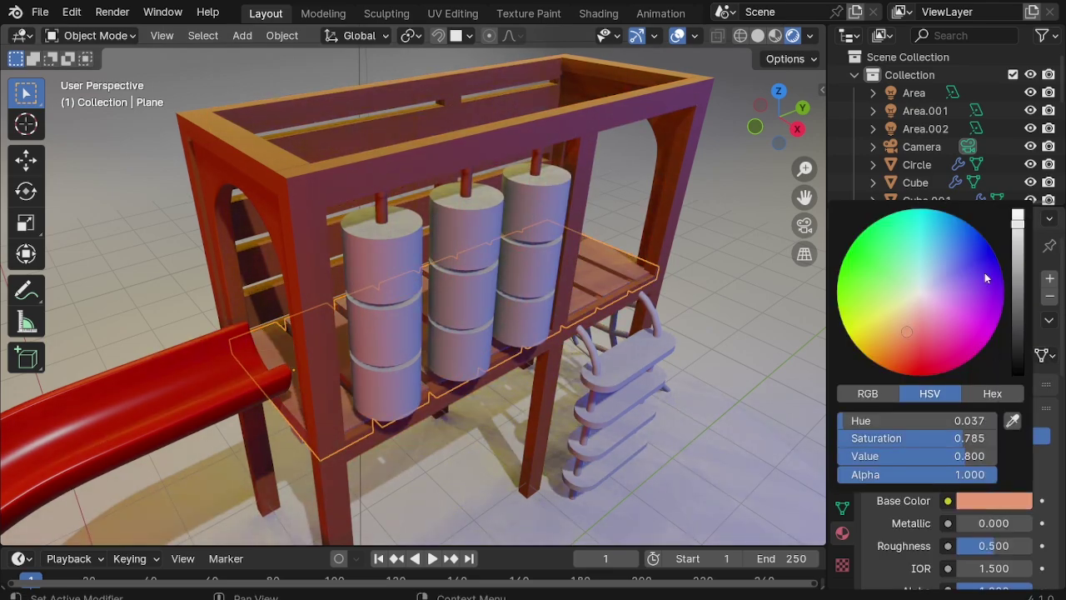
pyautogui.moveTo(1019, 255)
pyautogui.mouseDown()
pyautogui.moveTo(1018, 268)
pyautogui.moveTo(1018, 254)
pyautogui.mouseUp()
pyautogui.moveTo(907, 331); pyautogui.dragTo(935, 248)
pyautogui.moveTo(1018, 254)
pyautogui.mouseDown()
pyautogui.moveTo(1018, 276)
pyautogui.moveTo(1018, 247)
pyautogui.mouseUp()
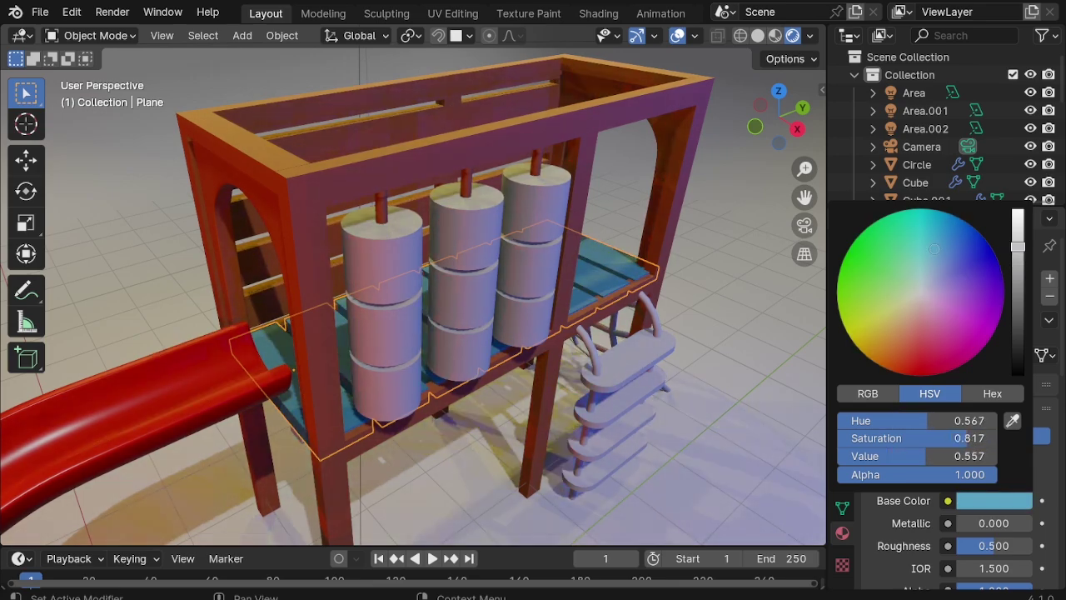
pyautogui.moveTo(681, 376); pyautogui.dragTo(637, 301, button='middle')
# Step: Give the ladder rails a new black Material.004 with roughness lowered to 0.386
pyautogui.click(637, 301)
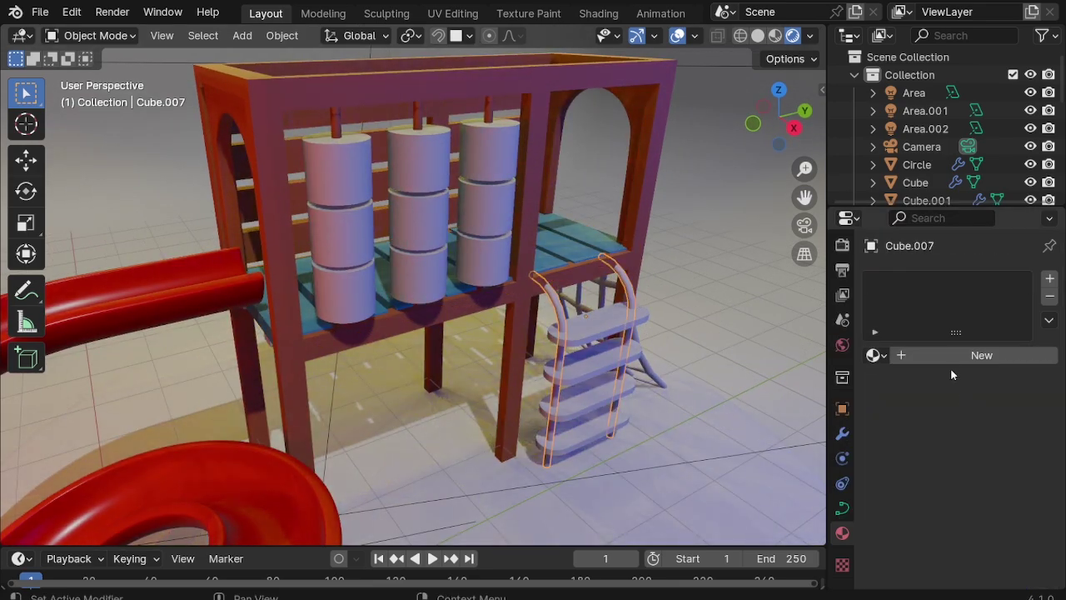
pyautogui.click(948, 358)
pyautogui.click(1002, 504)
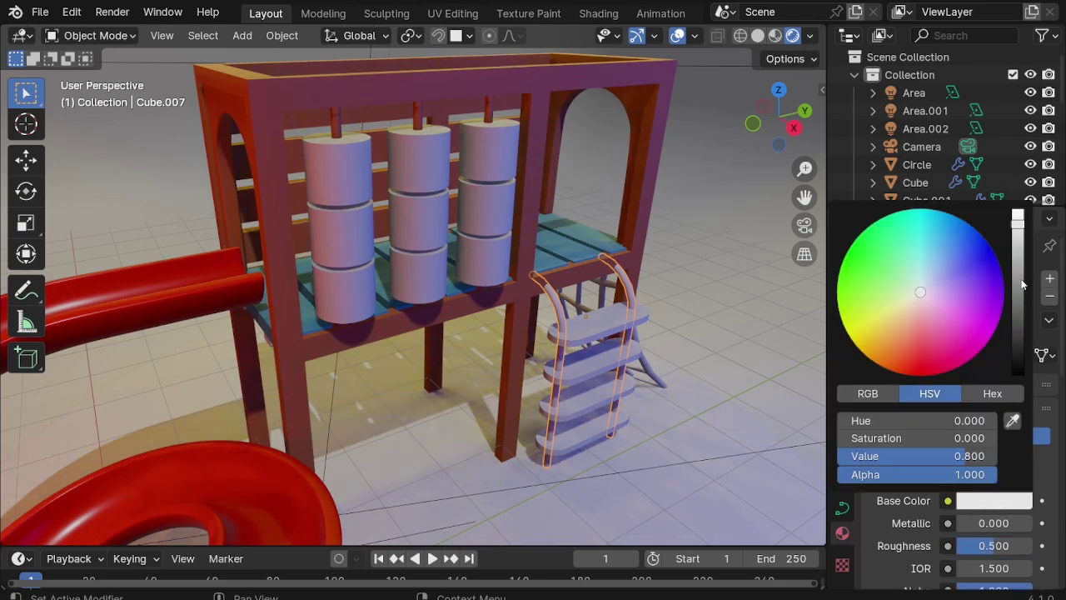
pyautogui.moveTo(1023, 241); pyautogui.dragTo(1023, 374)
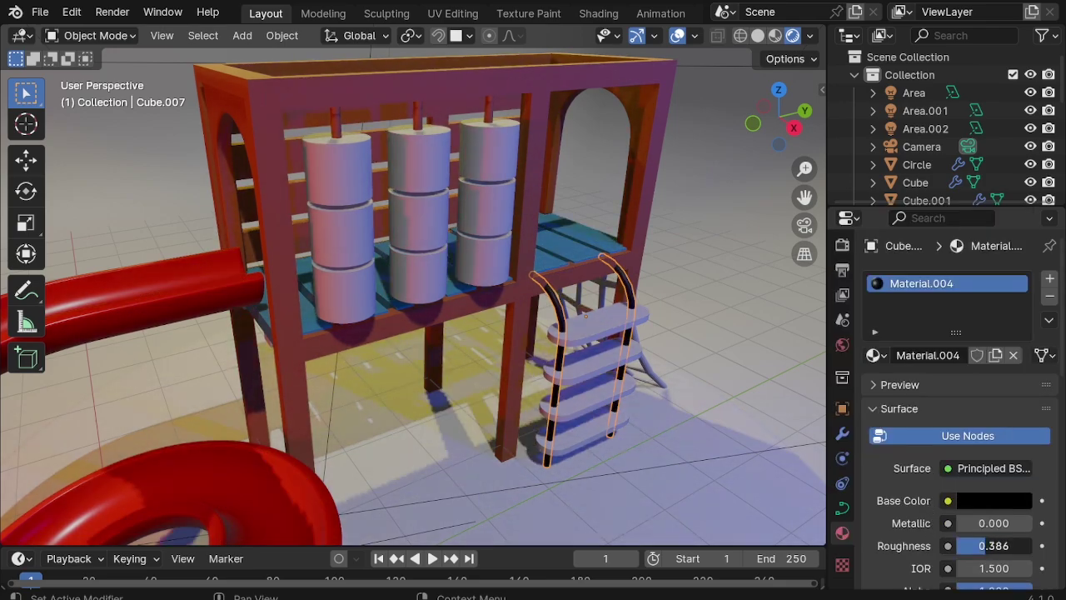
pyautogui.moveTo(977, 543); pyautogui.dragTo(956, 544)
# Step: Assign the blue Material.003 to the ladder steps, then select the climbing net
pyautogui.click(590, 333)
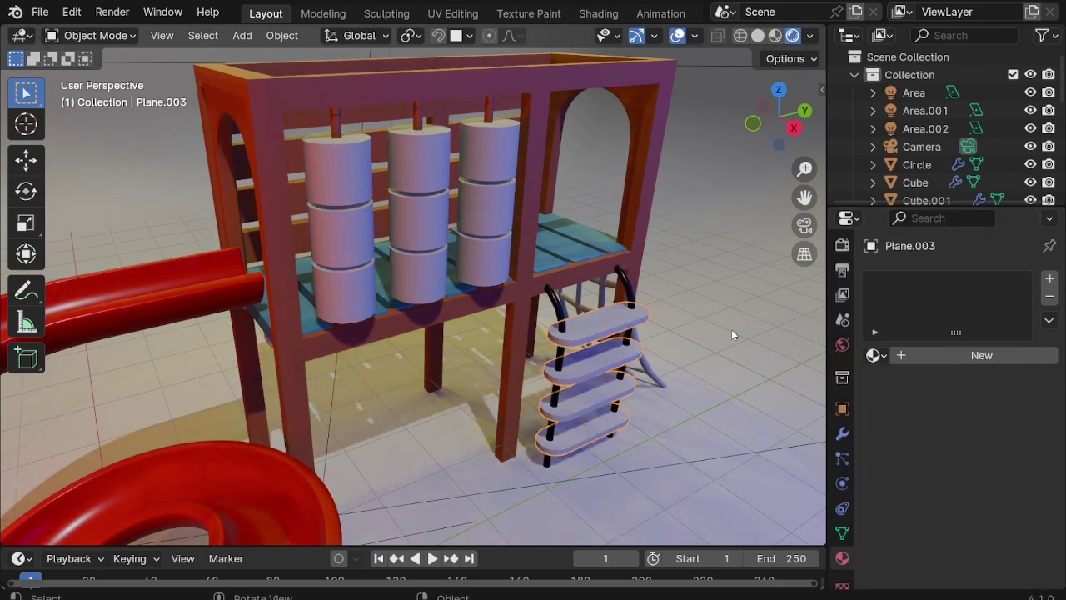
pyautogui.click(875, 356)
pyautogui.click(755, 440)
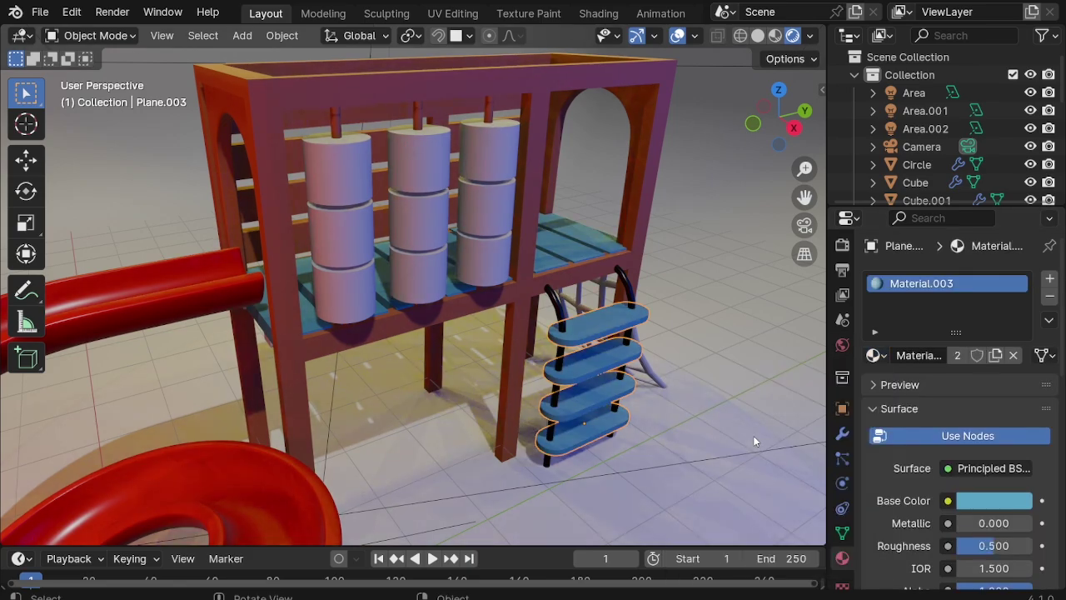
pyautogui.moveTo(605, 377); pyautogui.dragTo(395, 370, button='middle')
pyautogui.click(741, 374)
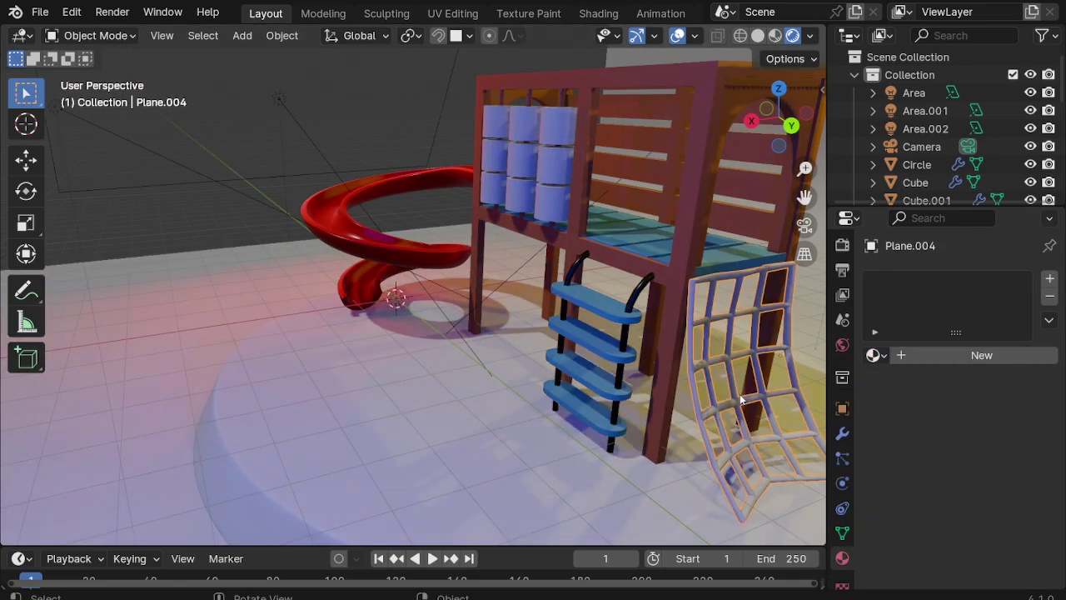
# Step: Give the climbing net a new dark grey material
pyautogui.click(964, 355)
pyautogui.click(1015, 499)
pyautogui.moveTo(1023, 218); pyautogui.dragTo(1023, 283)
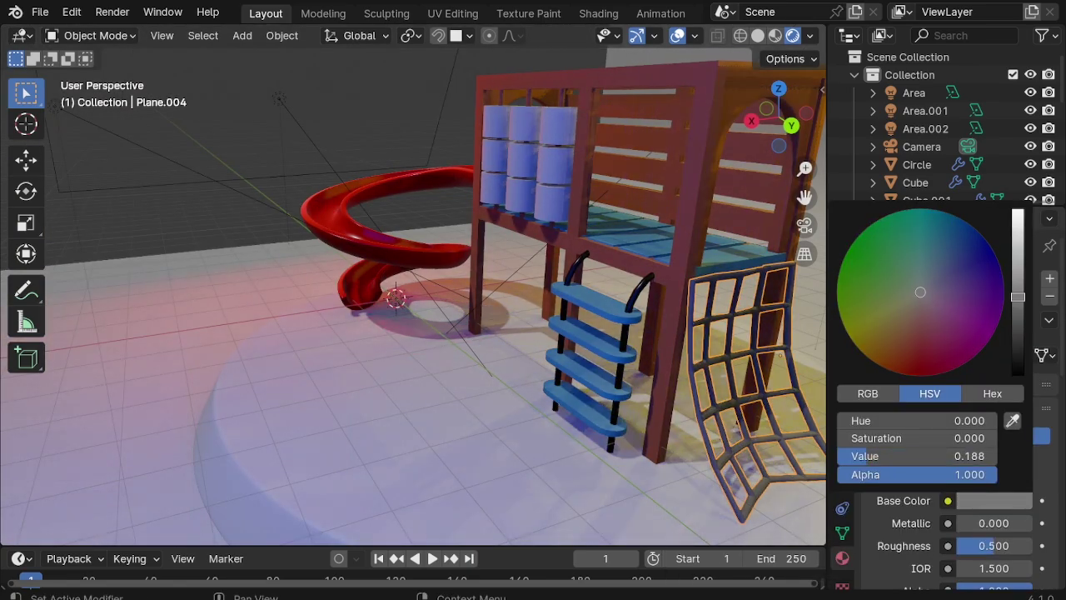
# Step: Give the stacked cylinders a new bright yellow Material.006, then view through the camera
pyautogui.moveTo(534, 358)
pyautogui.mouseDown(button='middle')
pyautogui.moveTo(637, 364)
pyautogui.moveTo(630, 143)
pyautogui.mouseUp(button='middle')
pyautogui.scroll(3, 608, 106)
pyautogui.click(609, 106)
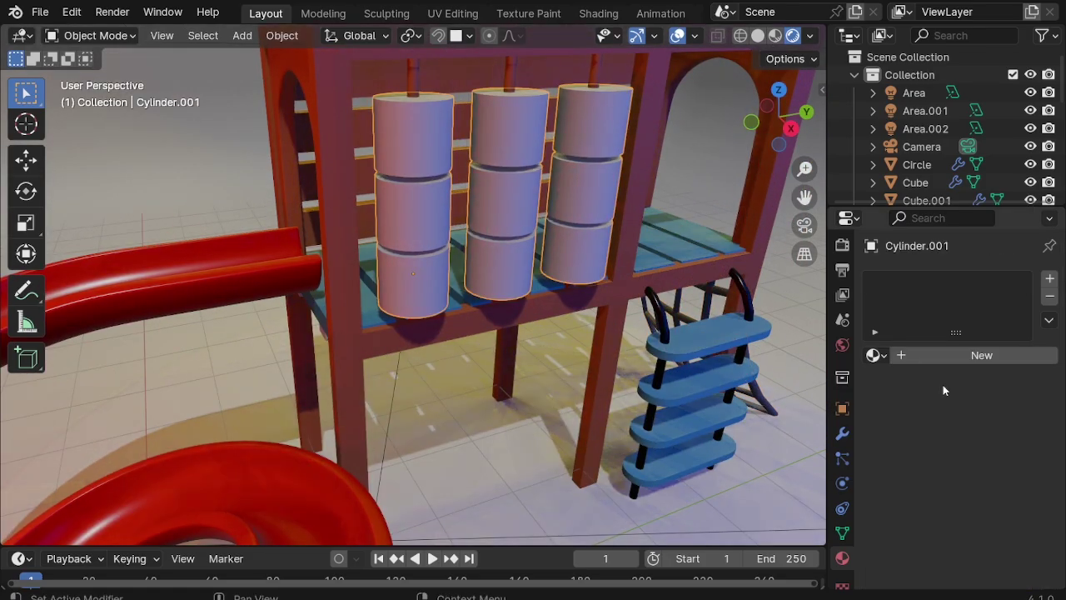
pyautogui.click(956, 360)
pyautogui.click(994, 500)
pyautogui.moveTo(920, 317)
pyautogui.mouseDown()
pyautogui.moveTo(885, 366)
pyautogui.moveTo(904, 340)
pyautogui.moveTo(935, 343)
pyautogui.moveTo(875, 340)
pyautogui.mouseUp()
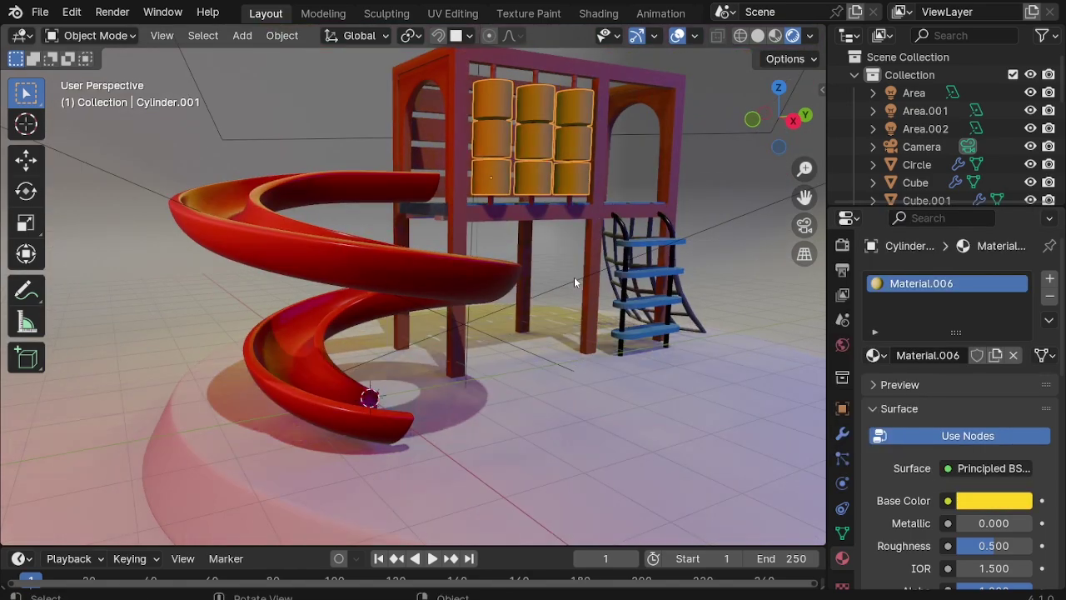
pyautogui.press('KP_0')
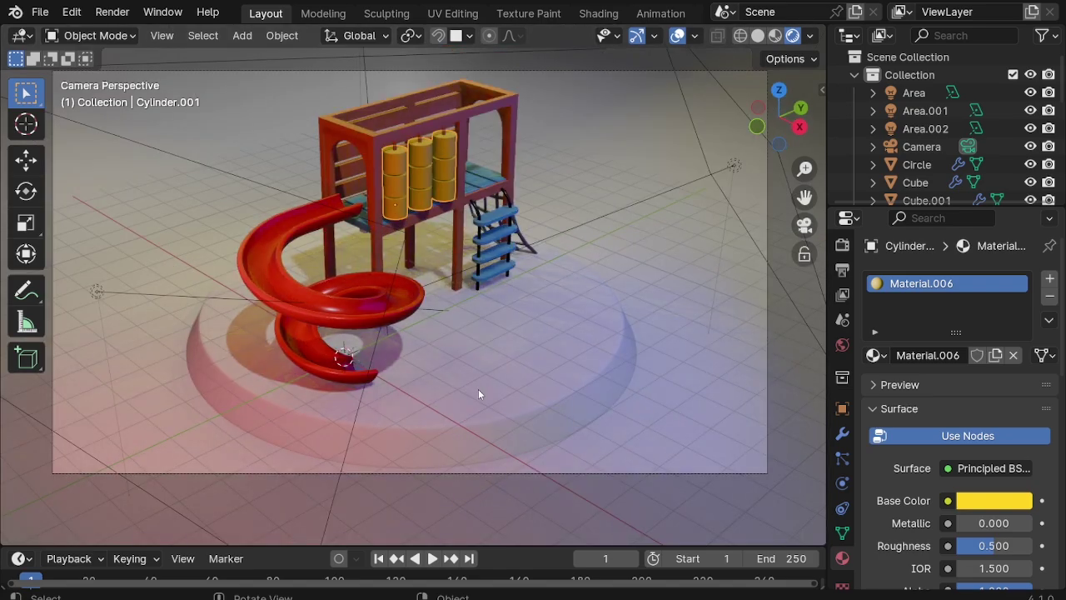
# Step: Give the round base a new green material, Material.007
pyautogui.click(479, 389)
pyautogui.click(958, 355)
pyautogui.click(994, 501)
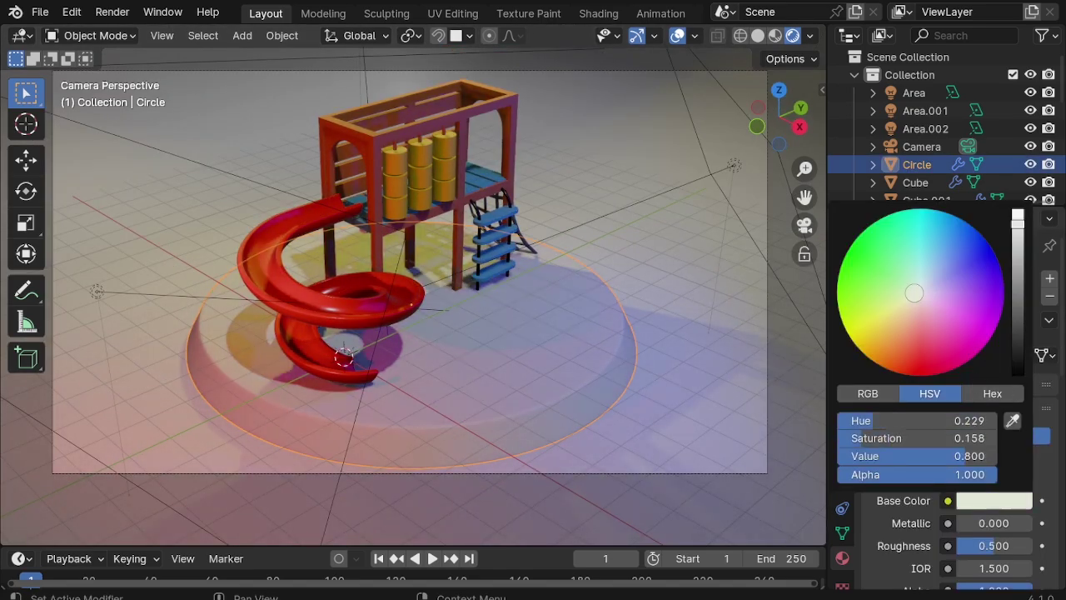
pyautogui.click(854, 241)
pyautogui.moveTo(855, 240); pyautogui.dragTo(848, 250)
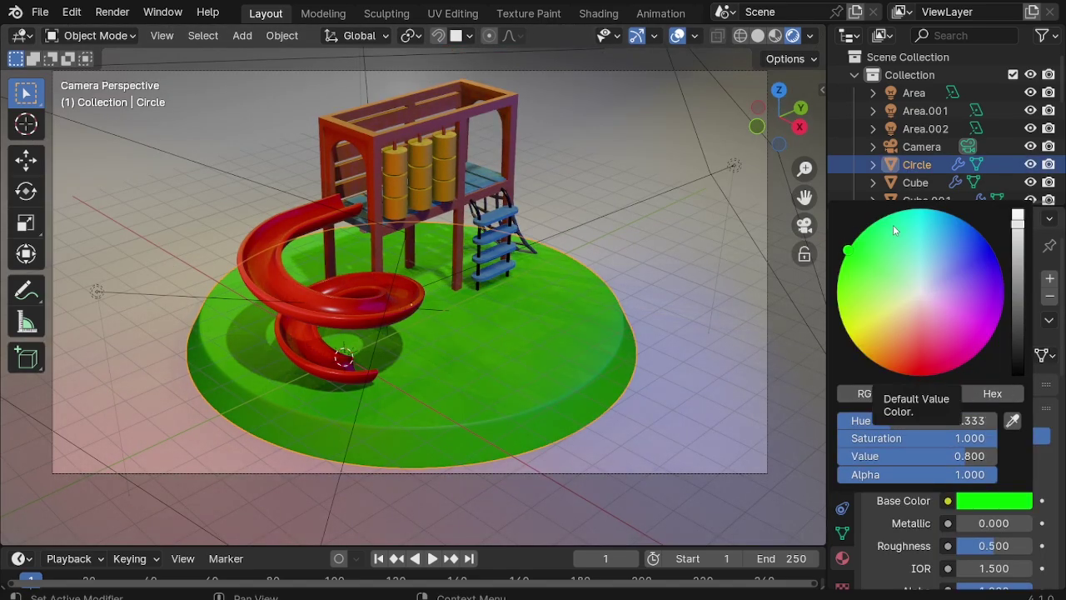
# Step: Link the ladder's black material to the cylinder poles
pyautogui.click(506, 122)
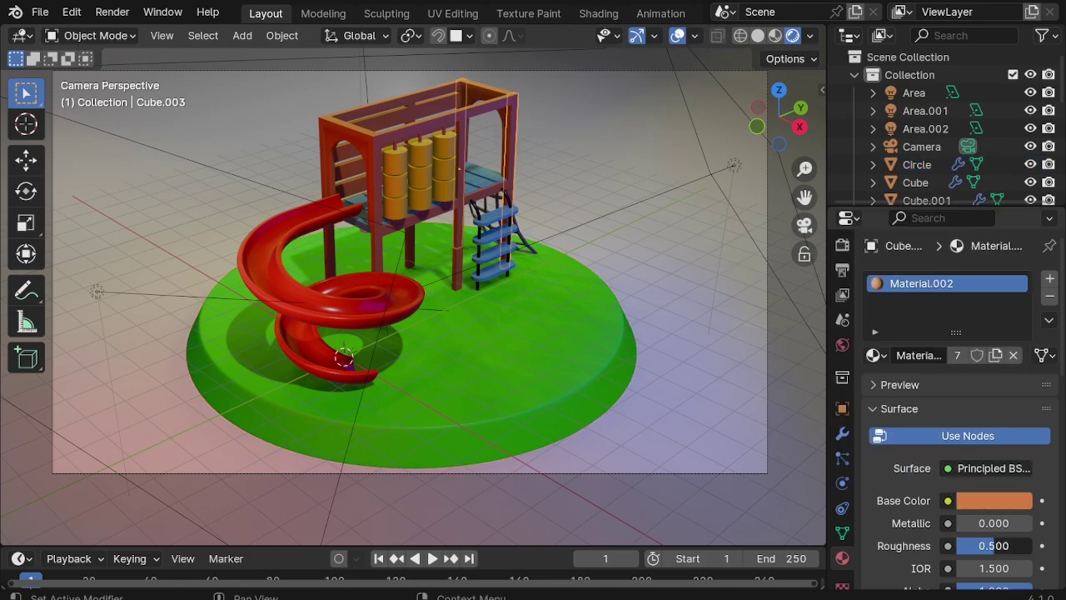
pyautogui.click(462, 203)
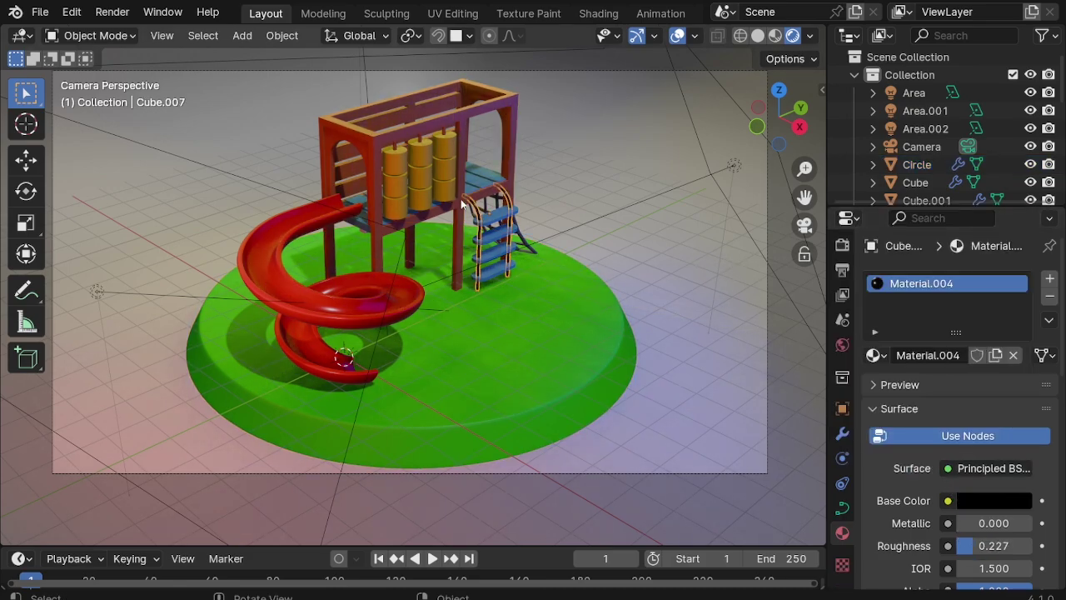
pyautogui.click(444, 130)
pyautogui.click(444, 130)
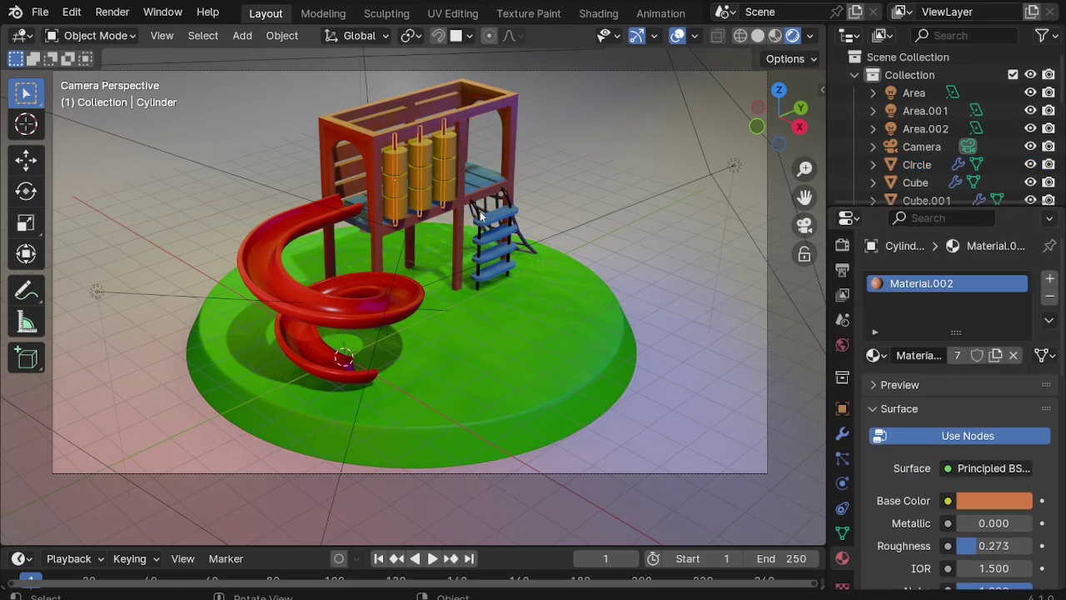
pyautogui.keyDown('shift'); pyautogui.click(479, 213); pyautogui.keyUp('shift')
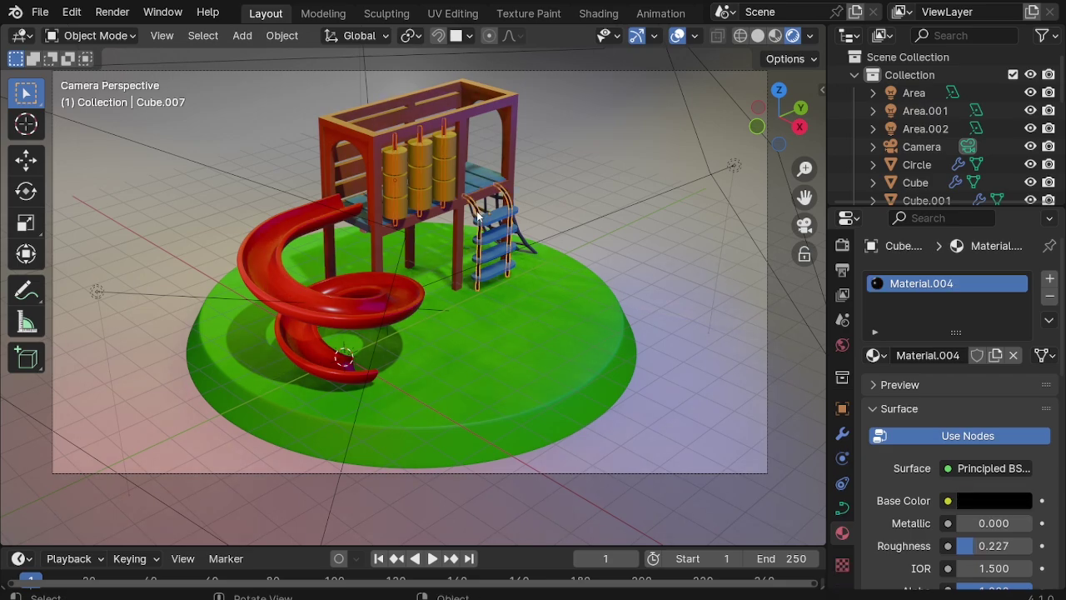
pyautogui.hotkey('ctrl', 'l')
pyautogui.click(477, 212)
# Step: Fine-tune the base's green and assign Material.007 to the backdrop plane
pyautogui.click(659, 295)
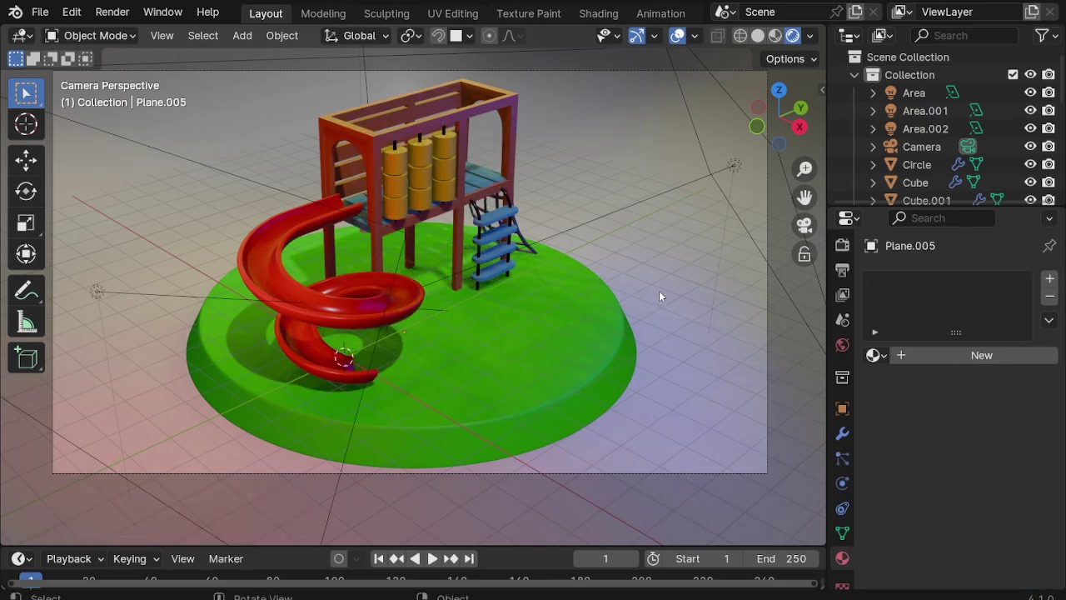
pyautogui.click(566, 334)
pyautogui.click(994, 501)
pyautogui.moveTo(868, 255); pyautogui.dragTo(860, 240)
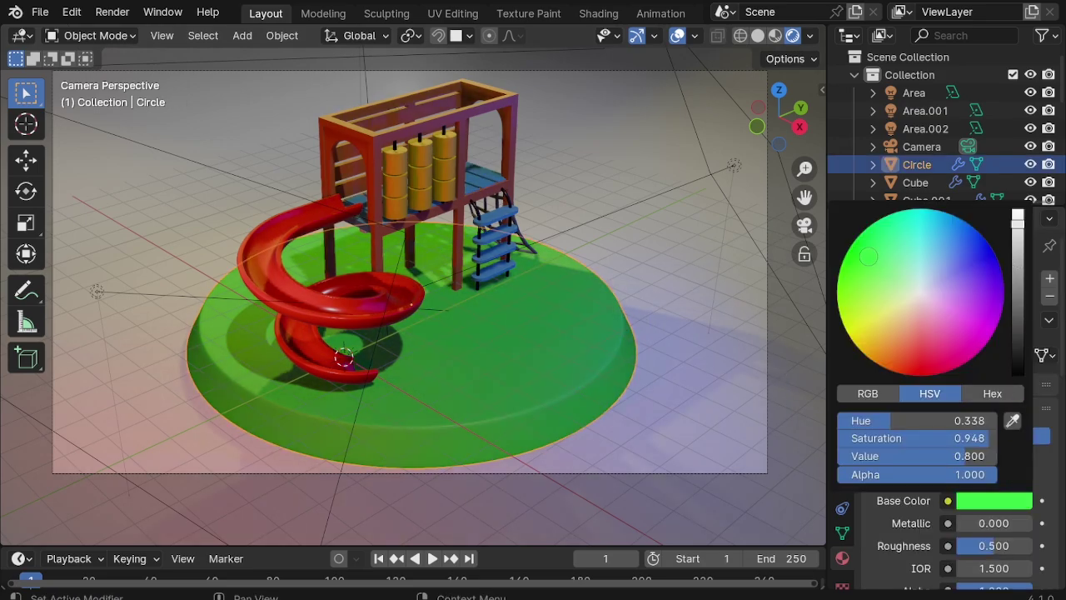
pyautogui.click(693, 316)
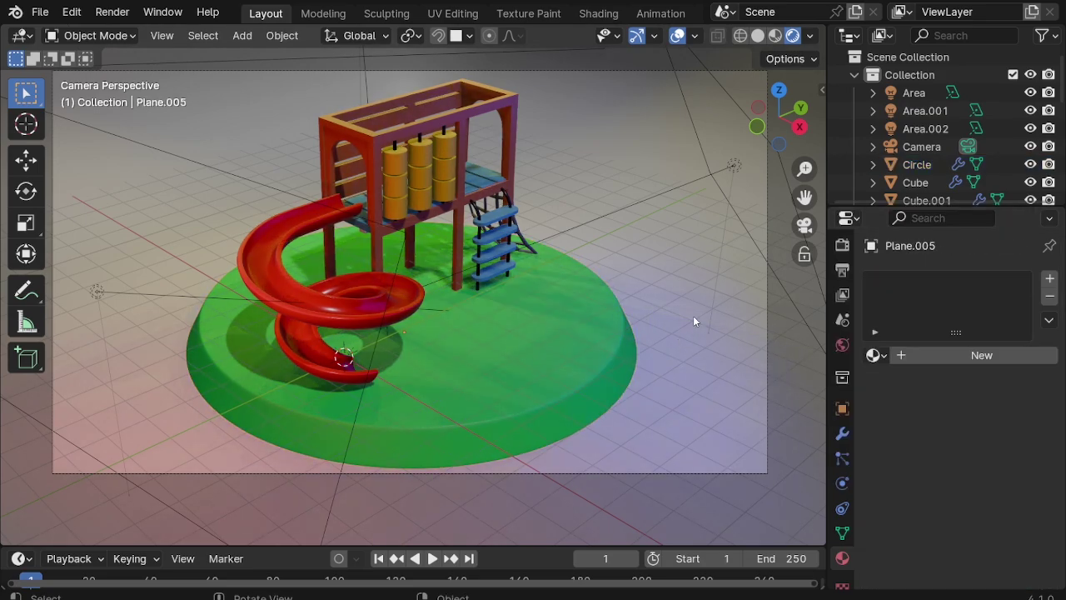
pyautogui.click(874, 355)
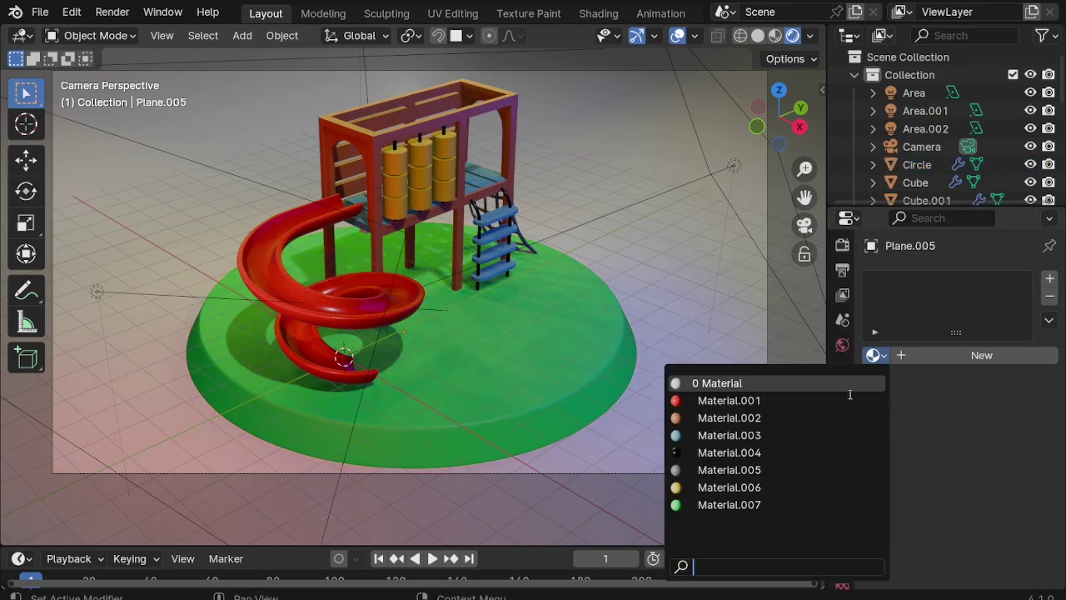
pyautogui.click(739, 505)
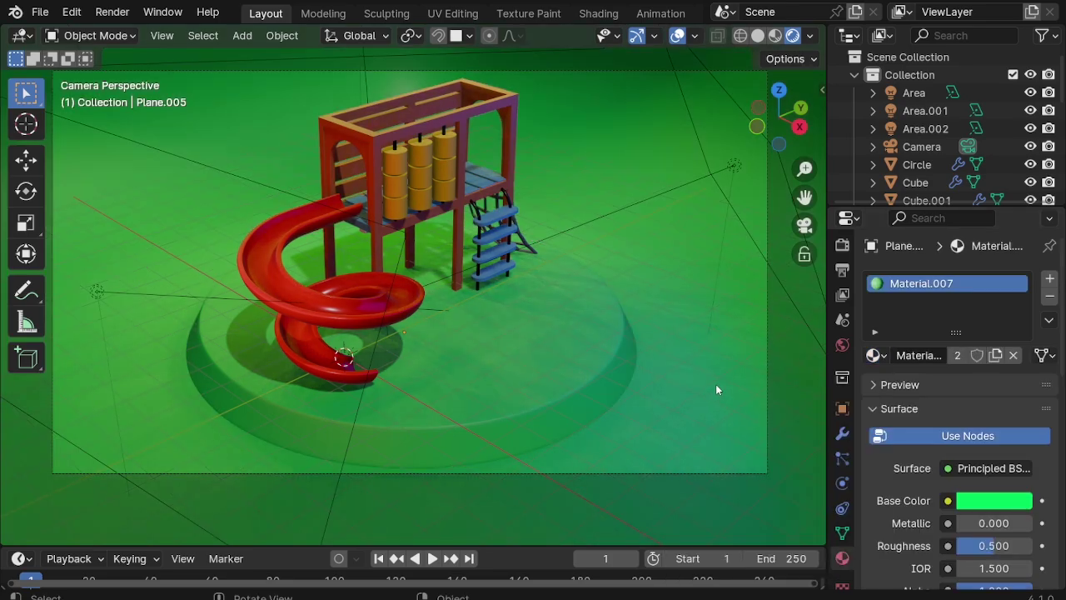
# Step: Enter 4.669 as the sun lamp's strength, then delete the sun lamp
pyautogui.scroll(-5, 958, 133)
pyautogui.click(911, 188)
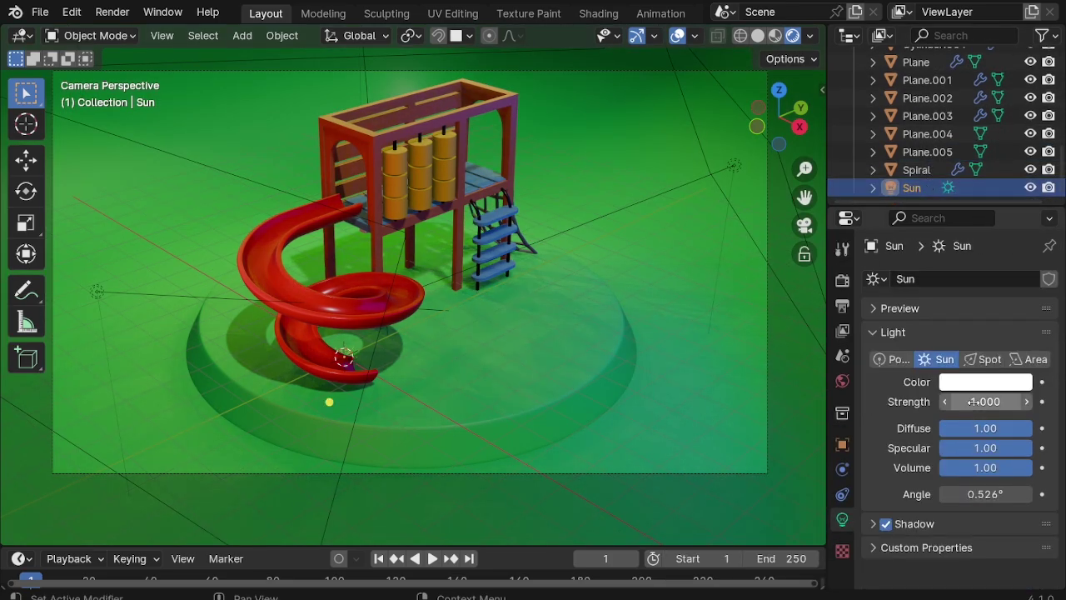
pyautogui.write('4.669')
pyautogui.press('Return')
pyautogui.press('Delete')
pyautogui.moveTo(417, 250); pyautogui.dragTo(437, 144, button='middle')
pyautogui.scroll(5, 436, 143)
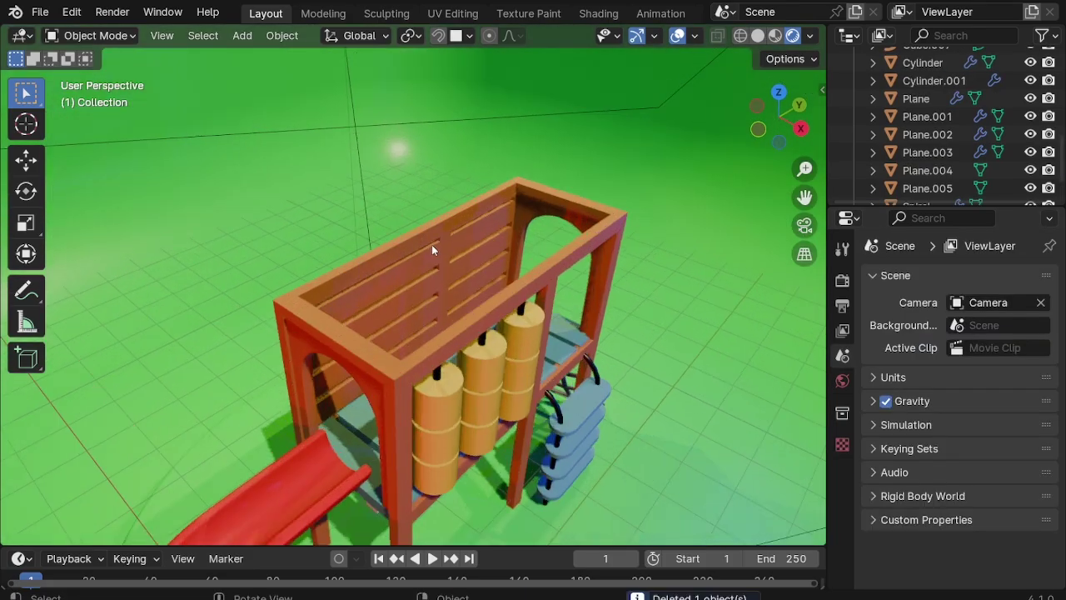
pyautogui.scroll(4, 450, 246)
pyautogui.moveTo(449, 252)
pyautogui.mouseDown(button='middle')
pyautogui.moveTo(708, 243)
pyautogui.moveTo(441, 195)
pyautogui.mouseUp(button='middle')
# Step: Select the frame's post piece and apply its Mirror modifier as single-user data
pyautogui.click(441, 194)
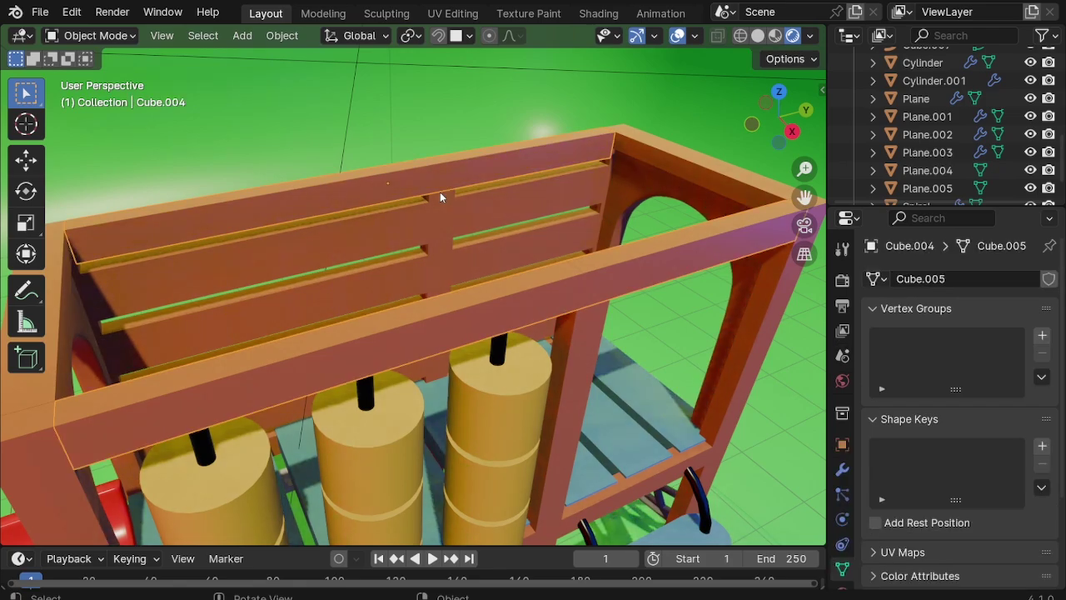
pyautogui.click(441, 197)
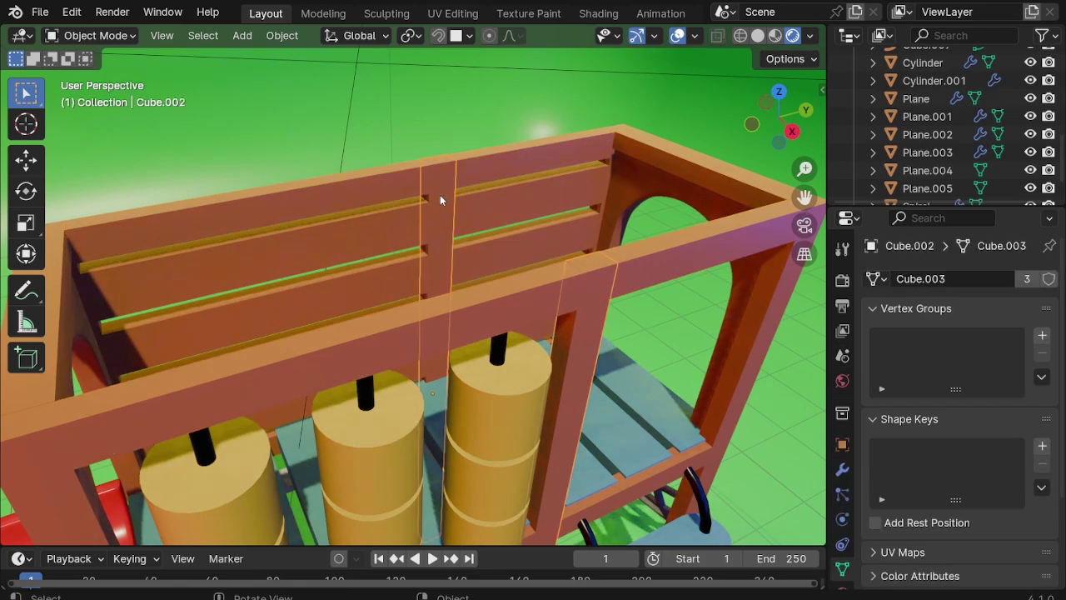
pyautogui.click(844, 469)
pyautogui.click(1007, 309)
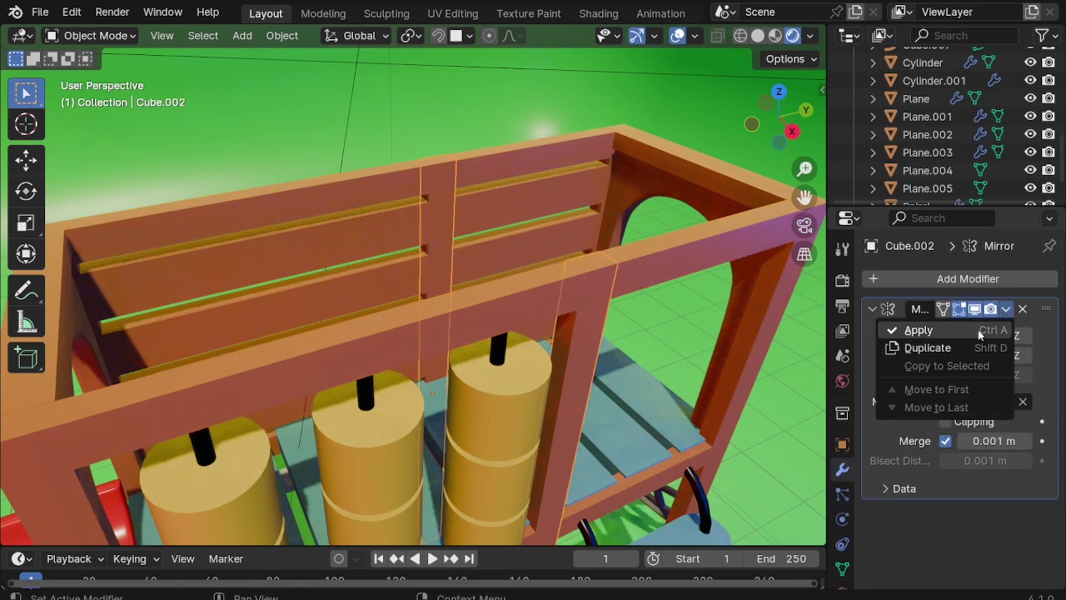
pyautogui.click(1007, 309)
pyautogui.click(958, 328)
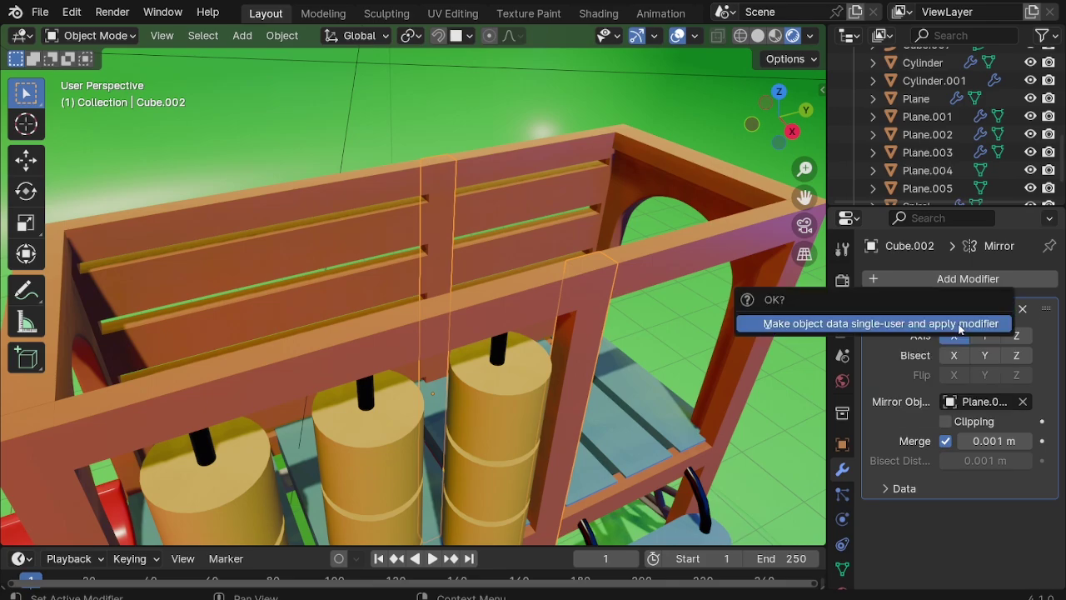
pyautogui.click(959, 325)
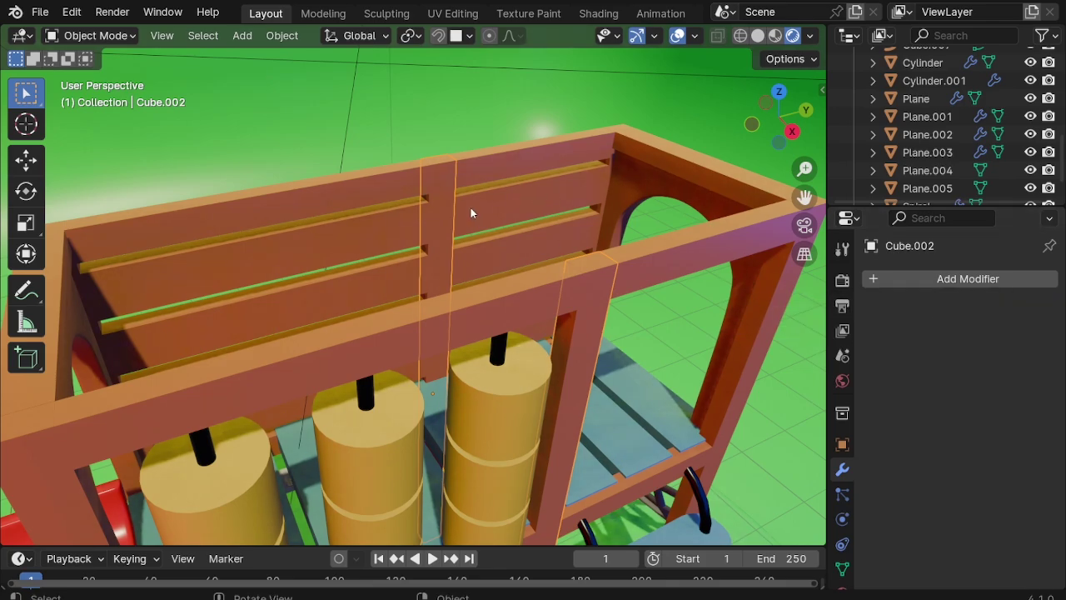
# Step: In face mode, lower the post's selected top faces along Z
pyautogui.press('Tab')
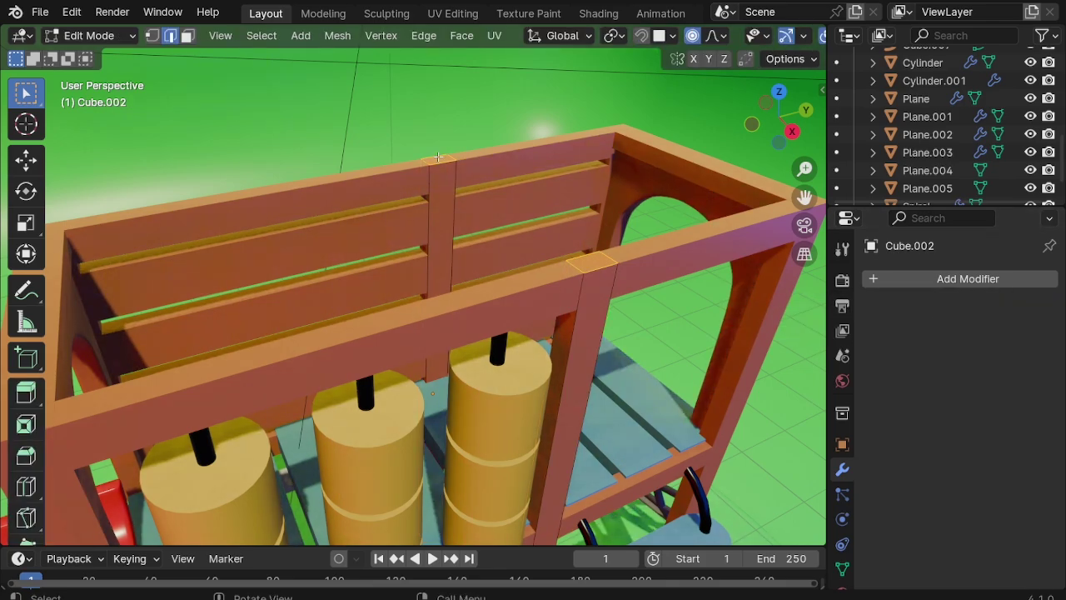
pyautogui.press('3')
pyautogui.press('z')
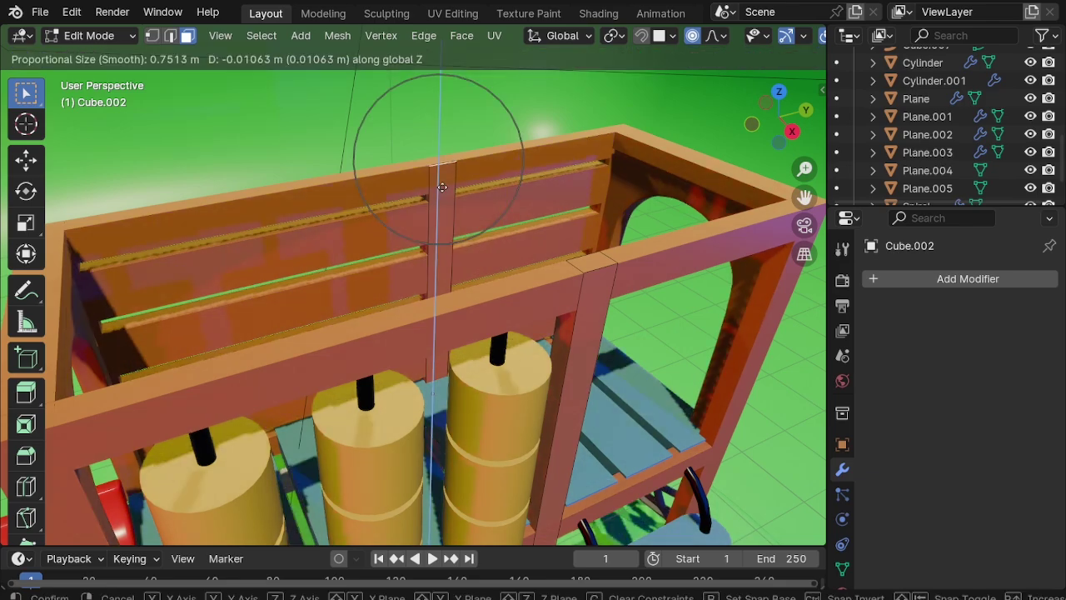
pyautogui.click(445, 383)
pyautogui.moveTo(444, 382)
pyautogui.mouseDown(button='middle')
pyautogui.moveTo(531, 311)
pyautogui.moveTo(541, 265)
pyautogui.mouseUp(button='middle')
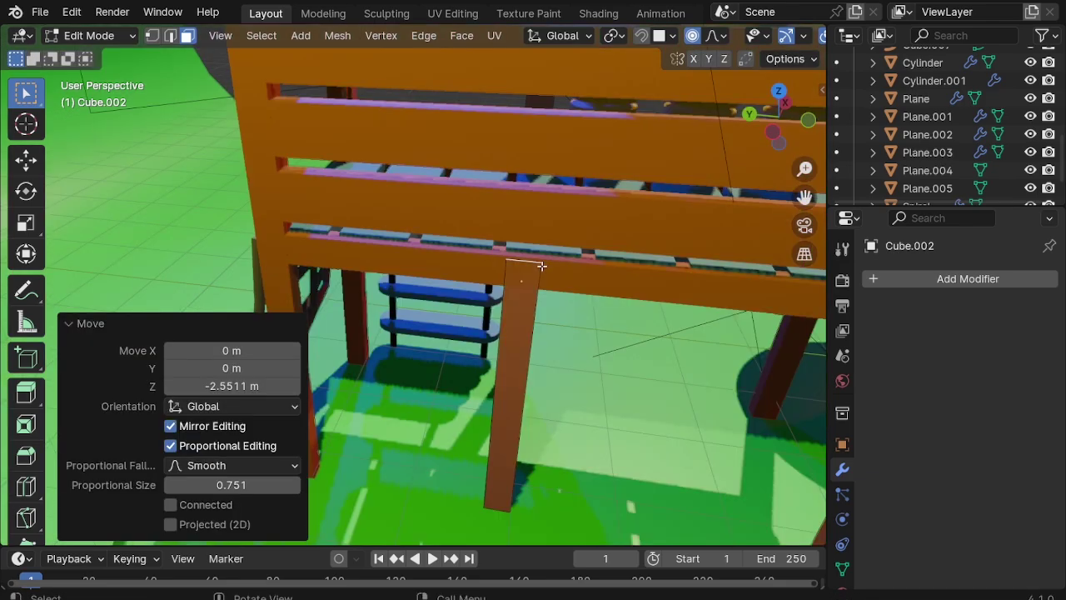
pyautogui.scroll(5, 542, 265)
# Step: Turn on snapping and snap the post top's height along Z
pyautogui.click(645, 38)
pyautogui.moveTo(493, 209); pyautogui.dragTo(578, 308, button='middle')
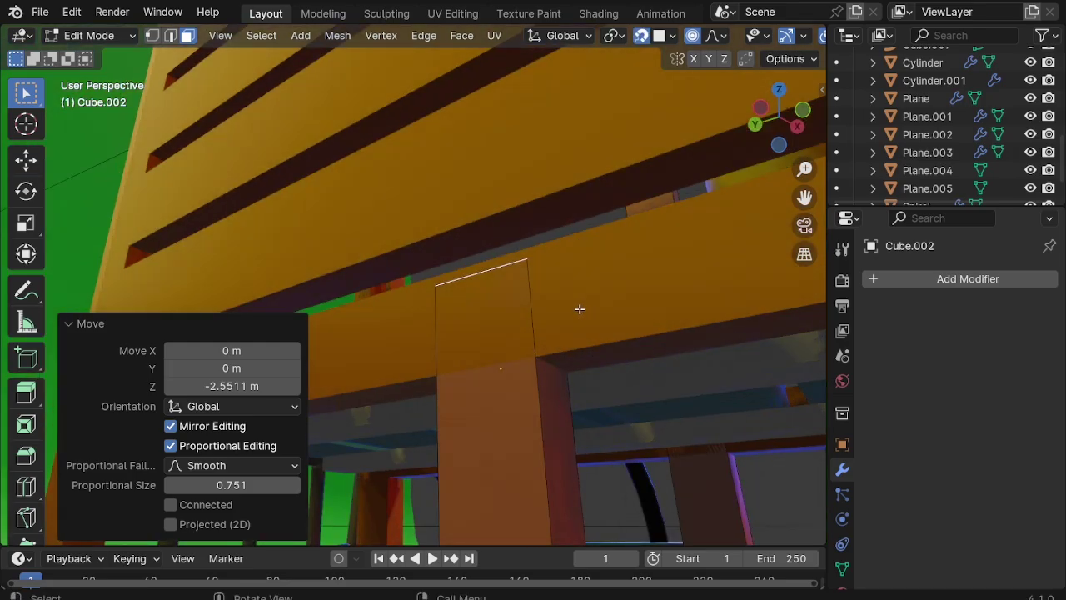
pyautogui.press('g')
pyautogui.press('z')
pyautogui.click(601, 352)
pyautogui.scroll(-3, 602, 351)
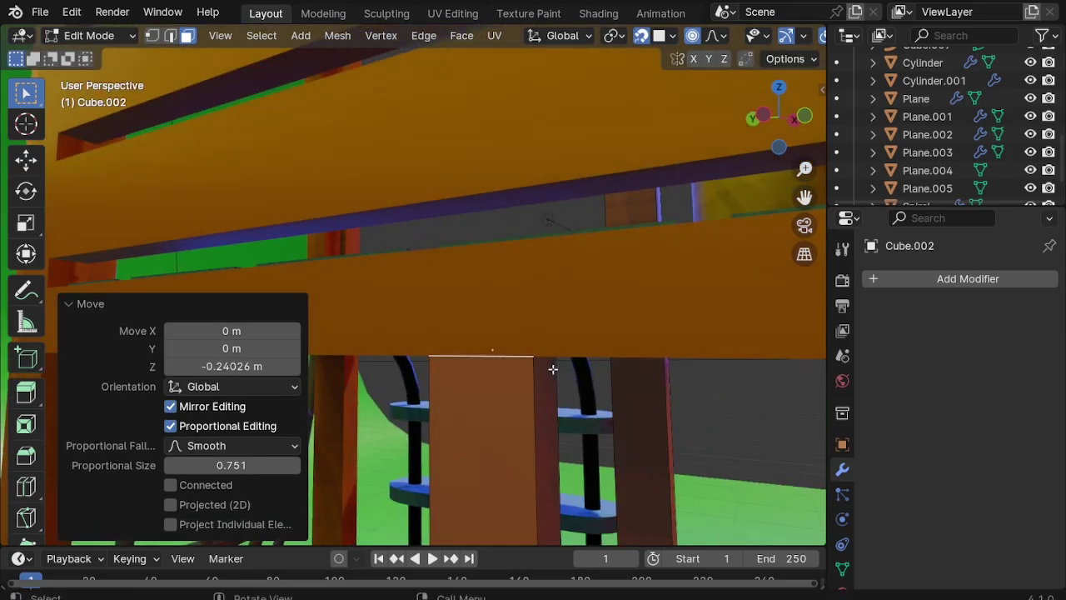
pyautogui.press('Tab')
# Step: Move the post's top face down along Z to sit beneath the top beam
pyautogui.moveTo(535, 357)
pyautogui.mouseDown(button='middle')
pyautogui.moveTo(454, 400)
pyautogui.moveTo(590, 332)
pyautogui.moveTo(663, 261)
pyautogui.mouseUp(button='middle')
pyautogui.scroll(2, 661, 260)
pyautogui.press('Tab')
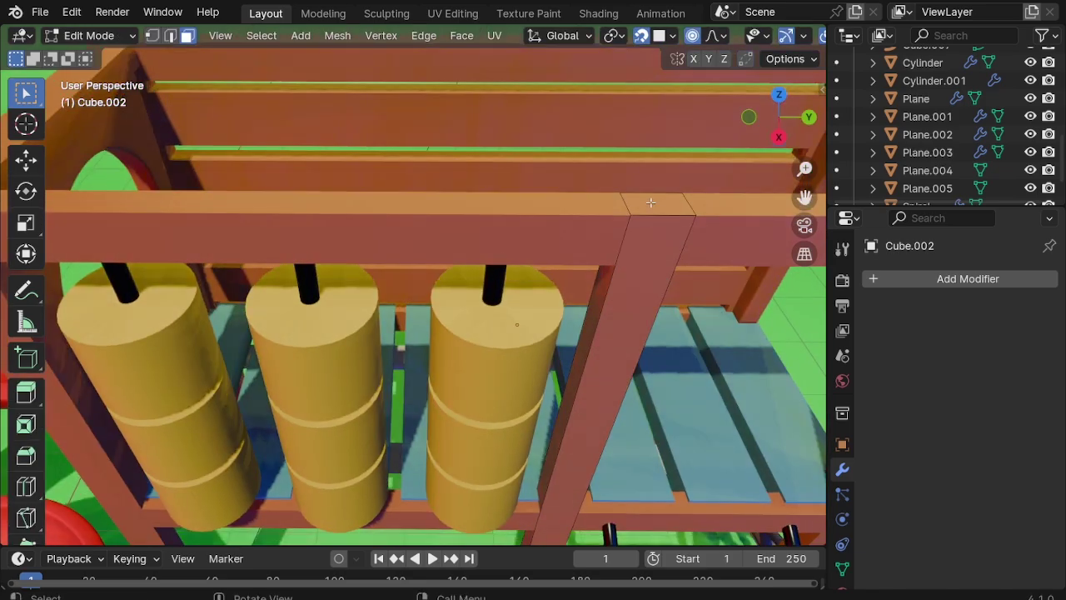
pyautogui.scroll(3, 667, 233)
pyautogui.moveTo(674, 220); pyautogui.dragTo(676, 225, button='middle')
pyautogui.press('g')
pyautogui.press('z')
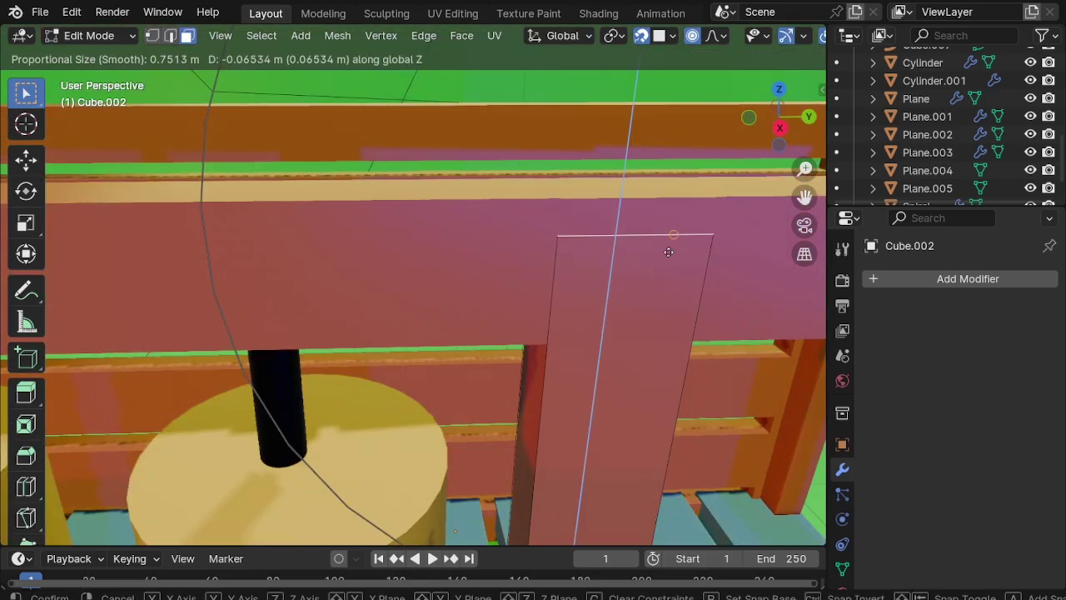
pyautogui.click(662, 265)
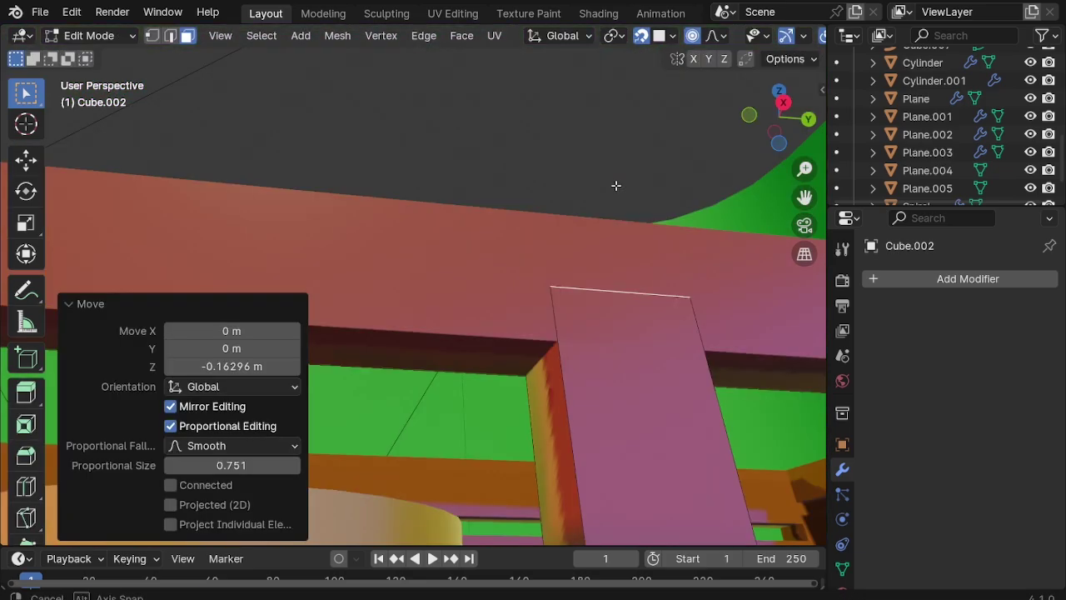
# Step: Fine-tune the top face height, then view the playground through the scene camera
pyautogui.press('g')
pyautogui.click(614, 186)
pyautogui.moveTo(614, 185); pyautogui.dragTo(586, 424, button='middle')
pyautogui.press('Tab')
pyautogui.press('KP_Decimal')
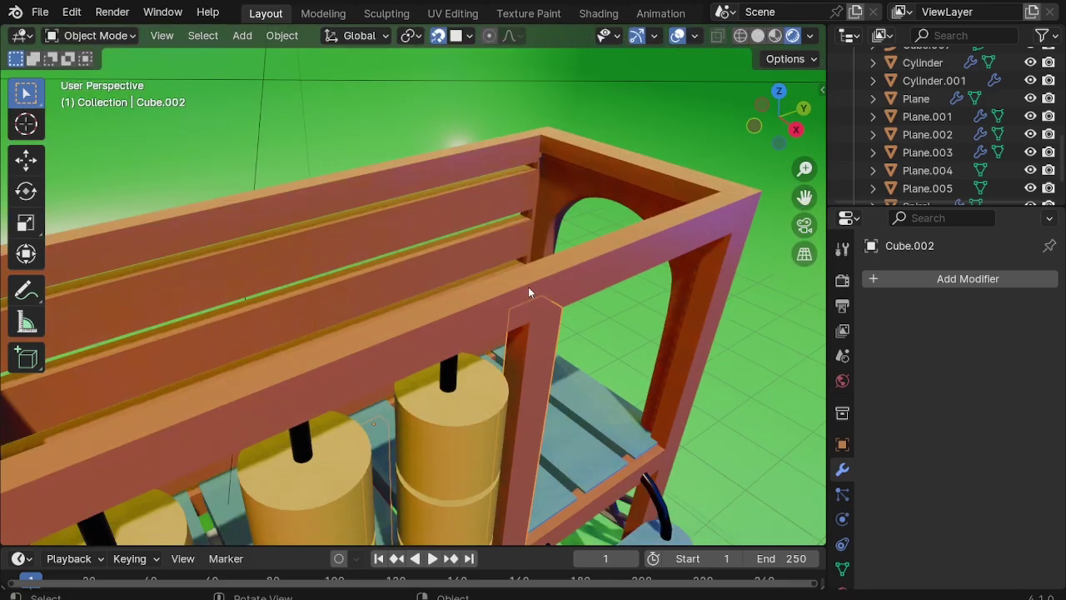
pyautogui.press('KP_0')
# Step: Delete the middle-post piece Cube.002, switch to solid shading and select the frame's top end
pyautogui.press('Delete')
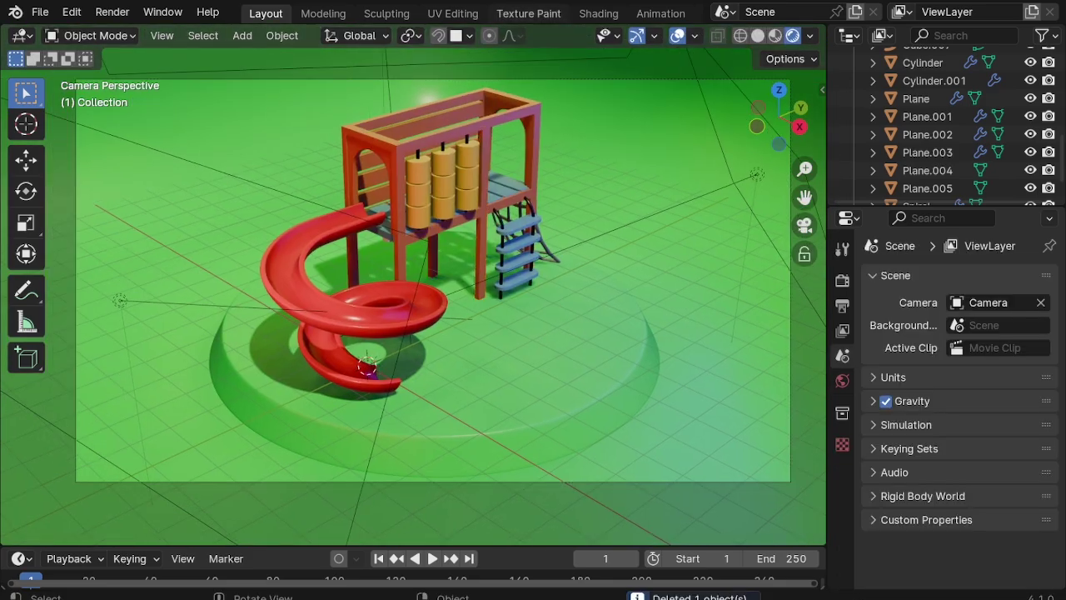
pyautogui.click(758, 35)
pyautogui.moveTo(467, 275); pyautogui.dragTo(332, 230, button='middle')
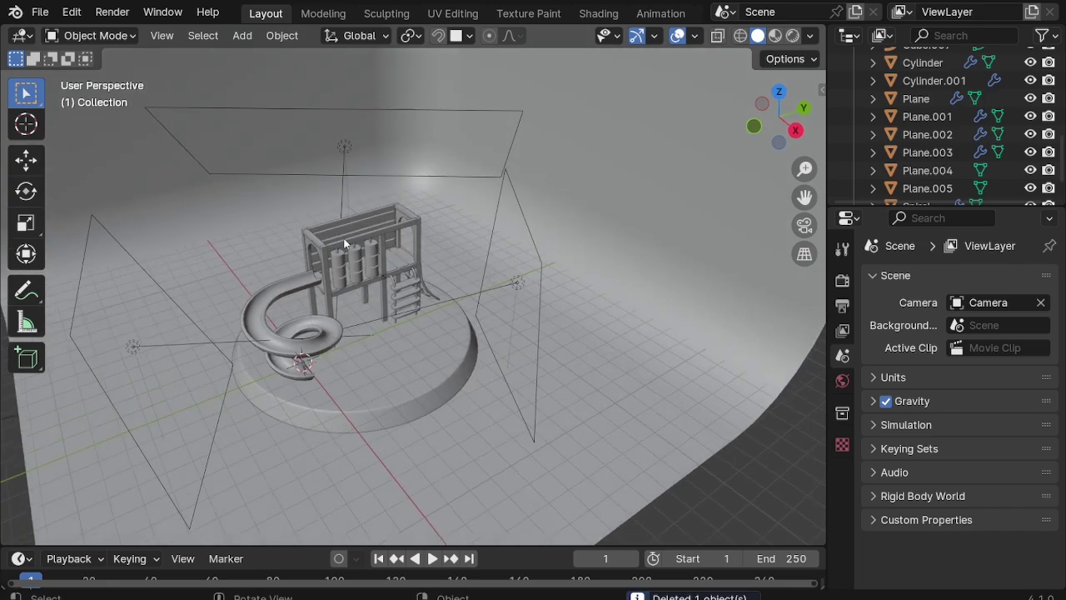
pyautogui.scroll(3, 332, 227)
pyautogui.click(397, 230)
pyautogui.moveTo(397, 230); pyautogui.dragTo(285, 334, button='middle')
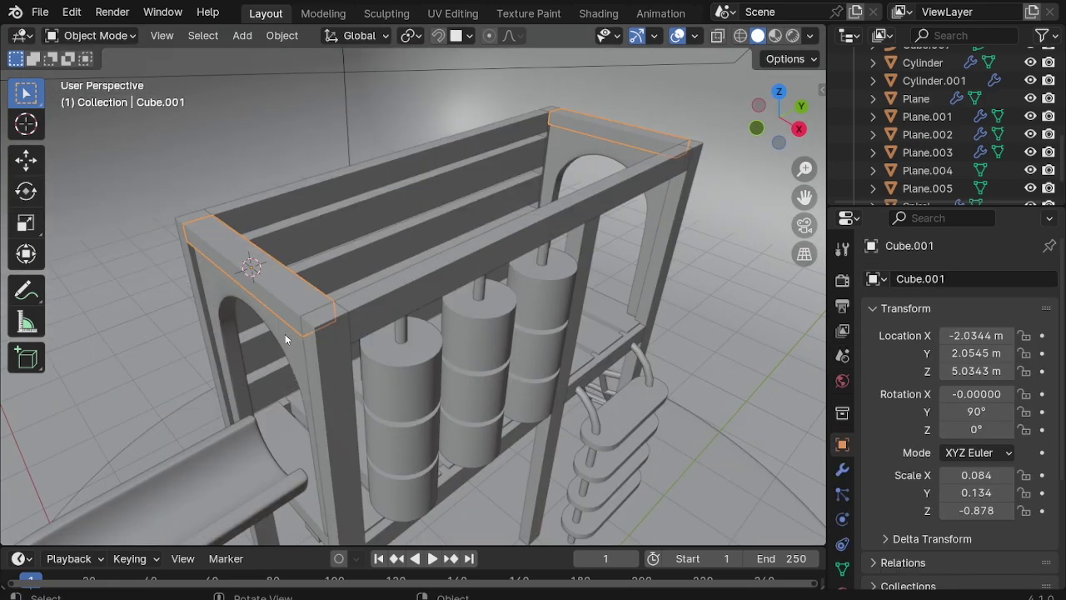
# Step: Add an N-Gon-filled circle, rotate it 90° on X, and scale it to span the frame end
pyautogui.hotkey('shift', 'a')
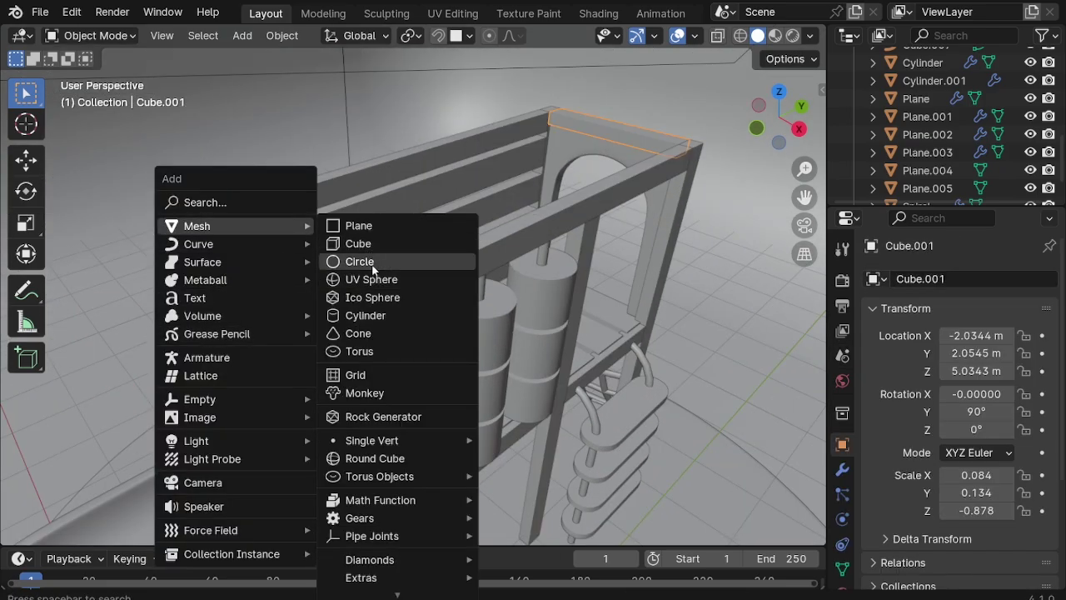
pyautogui.click(360, 261)
pyautogui.moveTo(452, 262); pyautogui.dragTo(291, 367, button='middle')
pyautogui.click(287, 373)
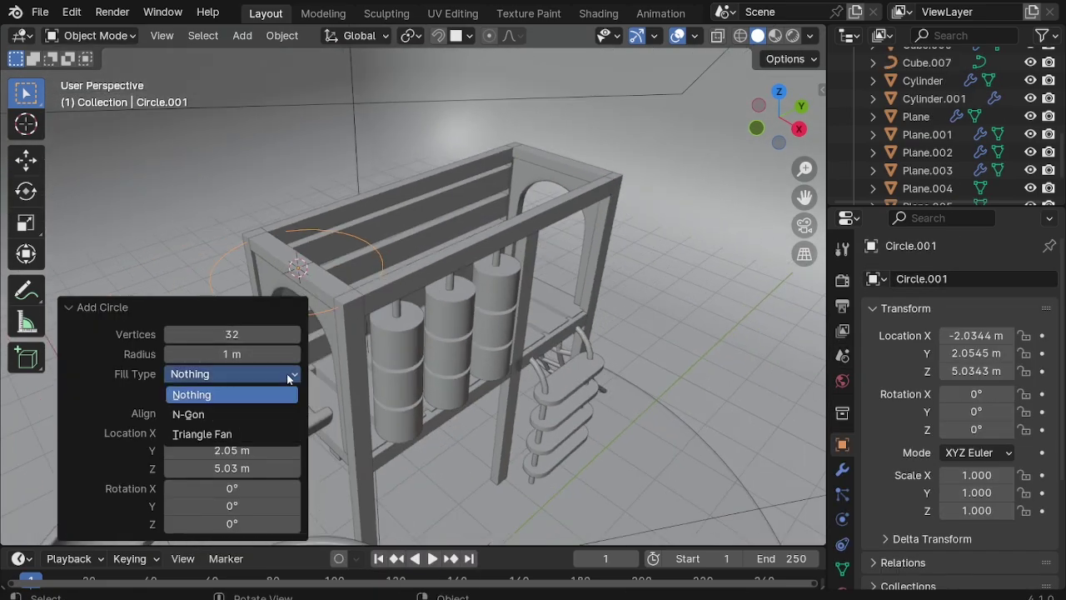
pyautogui.click(267, 414)
pyautogui.moveTo(301, 302); pyautogui.dragTo(350, 283, button='middle')
pyautogui.write('rx')
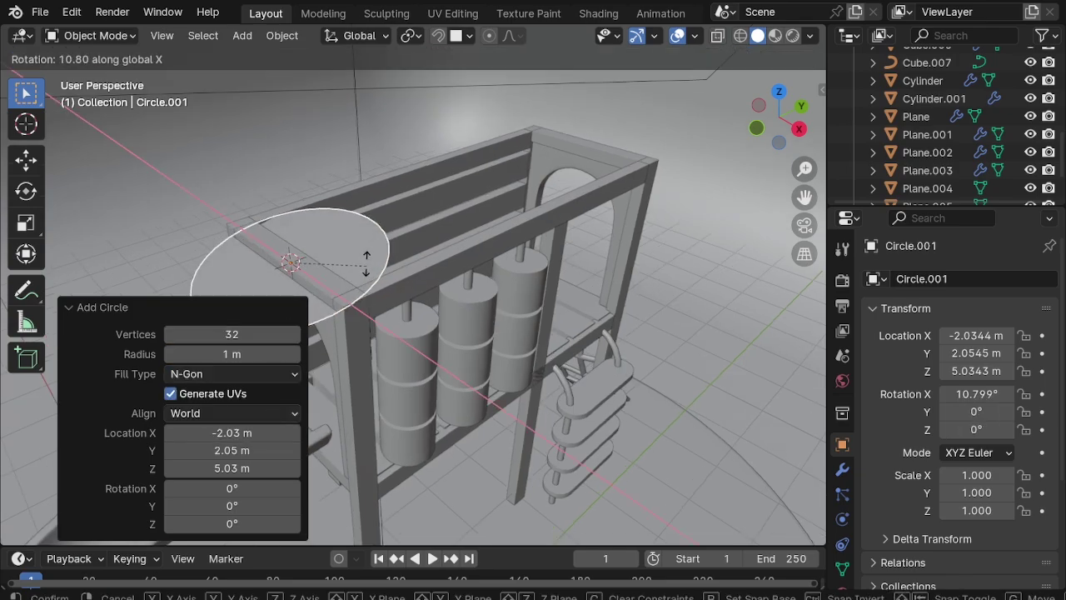
pyautogui.write('90')
pyautogui.press('Return')
pyautogui.press('KP_1')
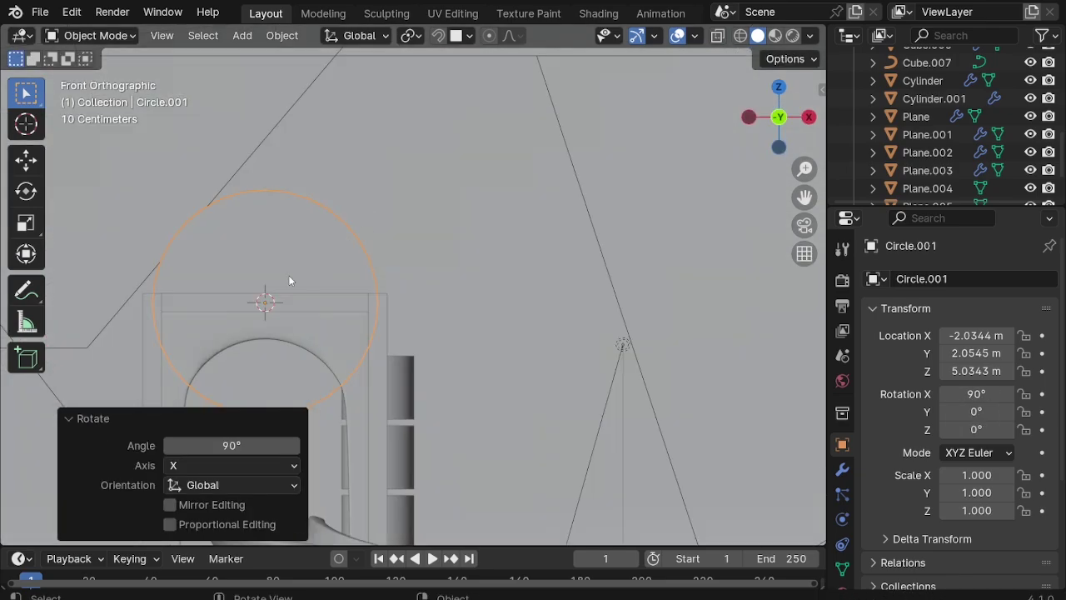
pyautogui.scroll(2, 204, 305)
pyautogui.press('s')
pyautogui.click(357, 331)
# Step: Knife-cut the circle level with the frame top and delete its lower half
pyautogui.press('Tab')
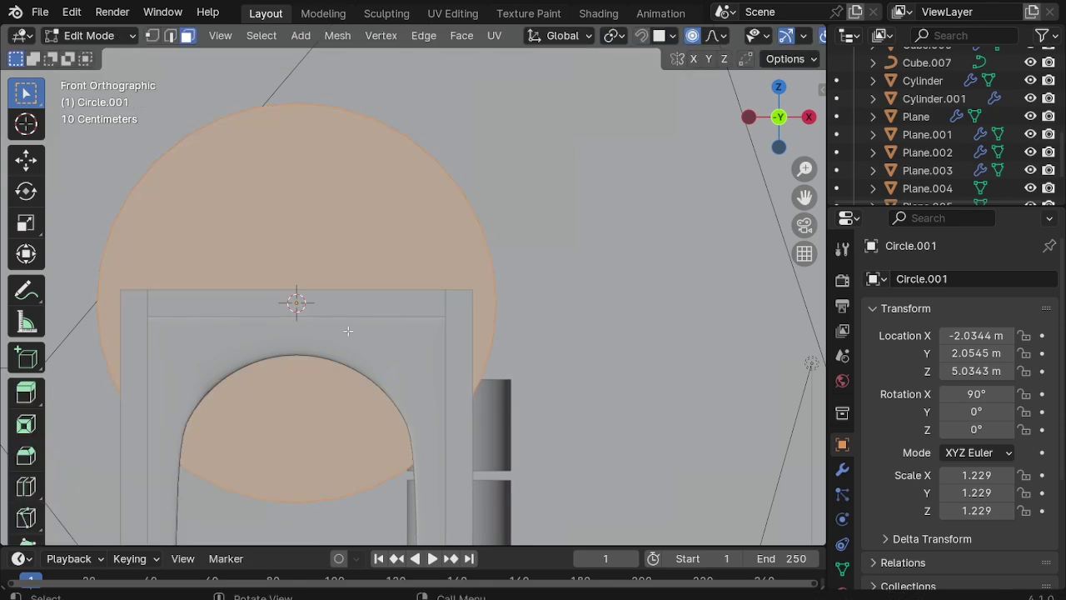
pyautogui.press('k')
pyautogui.click(497, 302)
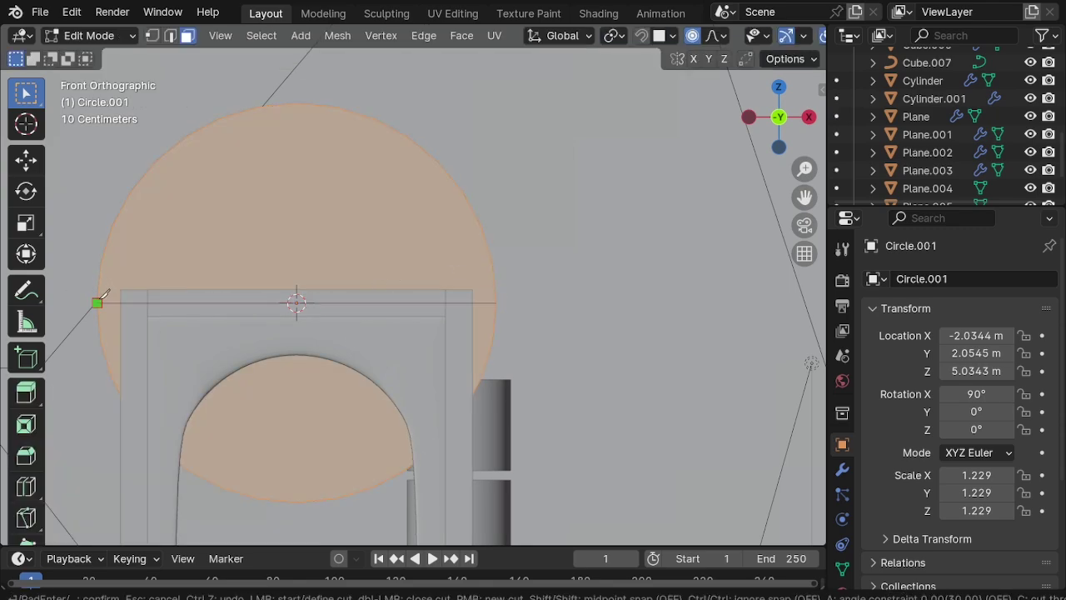
pyautogui.press('Escape')
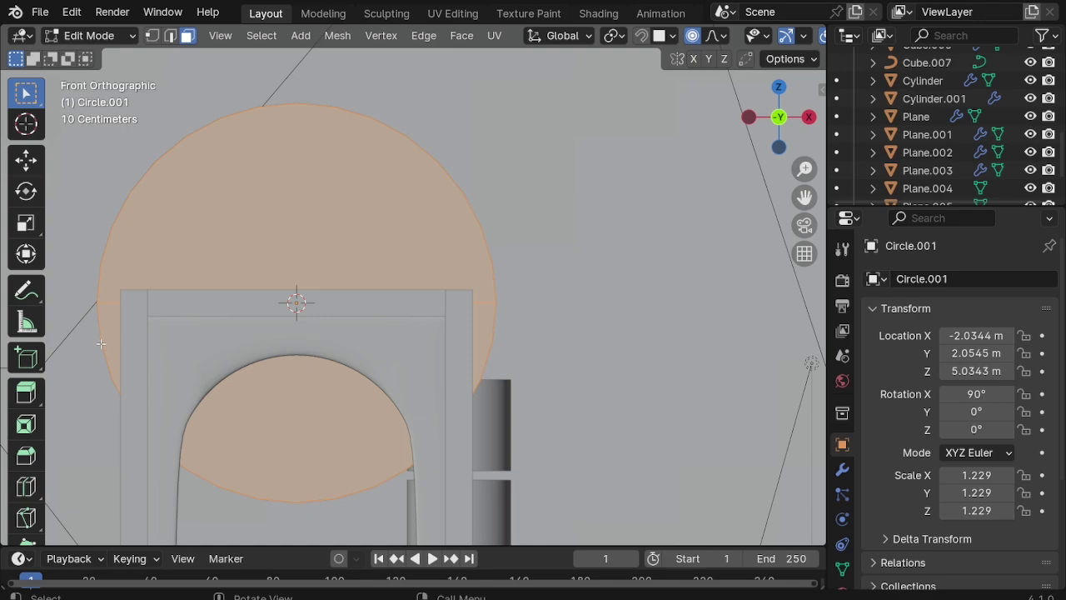
pyautogui.click(101, 343)
pyautogui.press('x')
pyautogui.click(112, 382)
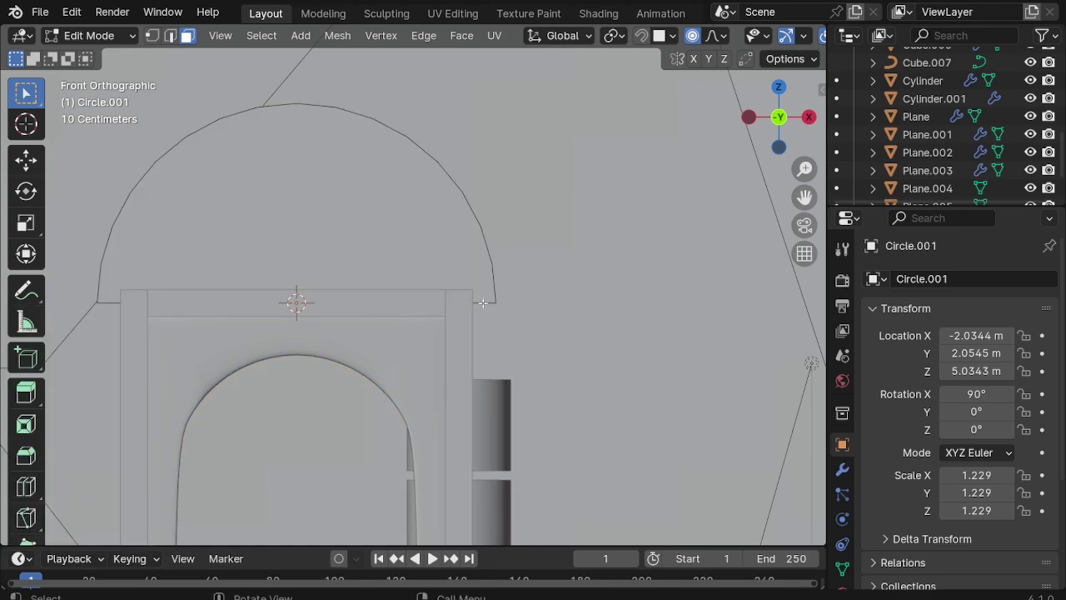
pyautogui.press('s')
pyautogui.press('Escape')
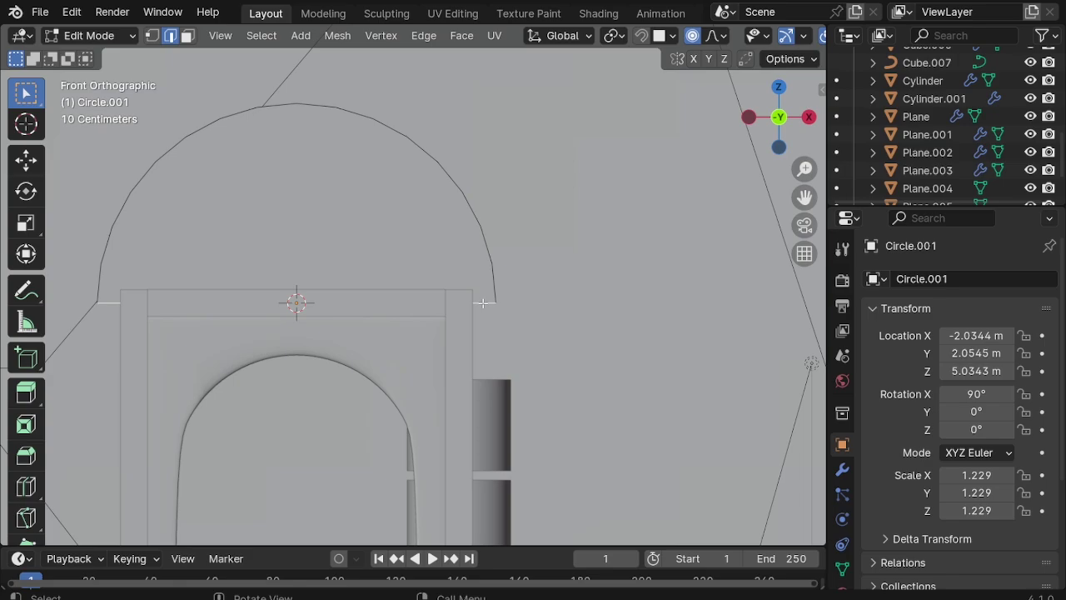
# Step: Delete the arch face keeping its curved outline, then extrude it 5.3752 m along Y
pyautogui.press('x')
pyautogui.click(480, 303)
pyautogui.moveTo(480, 286); pyautogui.dragTo(409, 312, button='middle')
pyautogui.scroll(-4, 433, 300)
pyautogui.scroll(5, 424, 301)
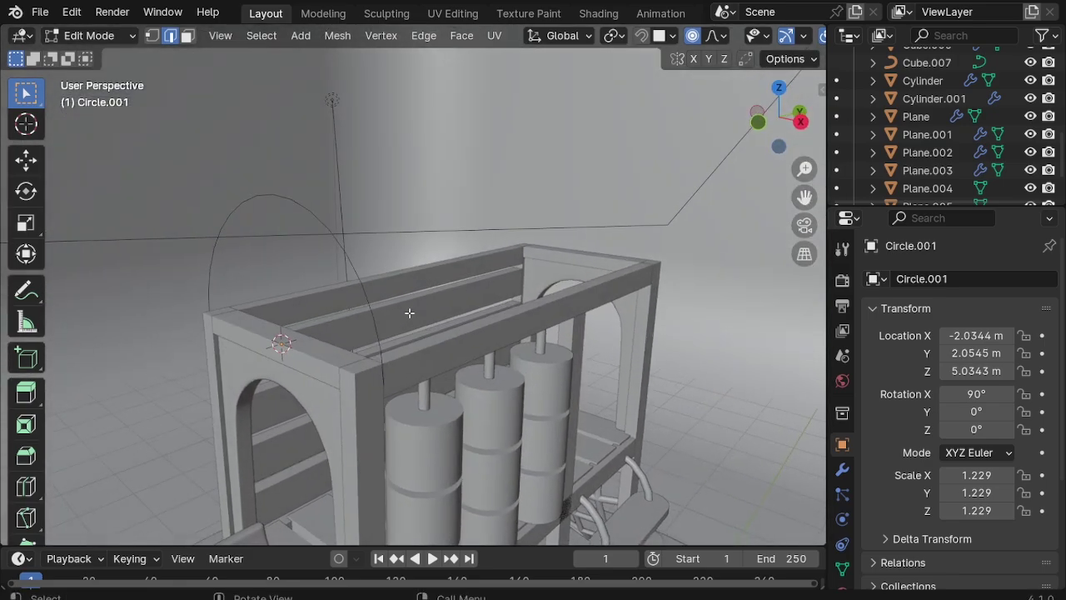
pyautogui.press('e')
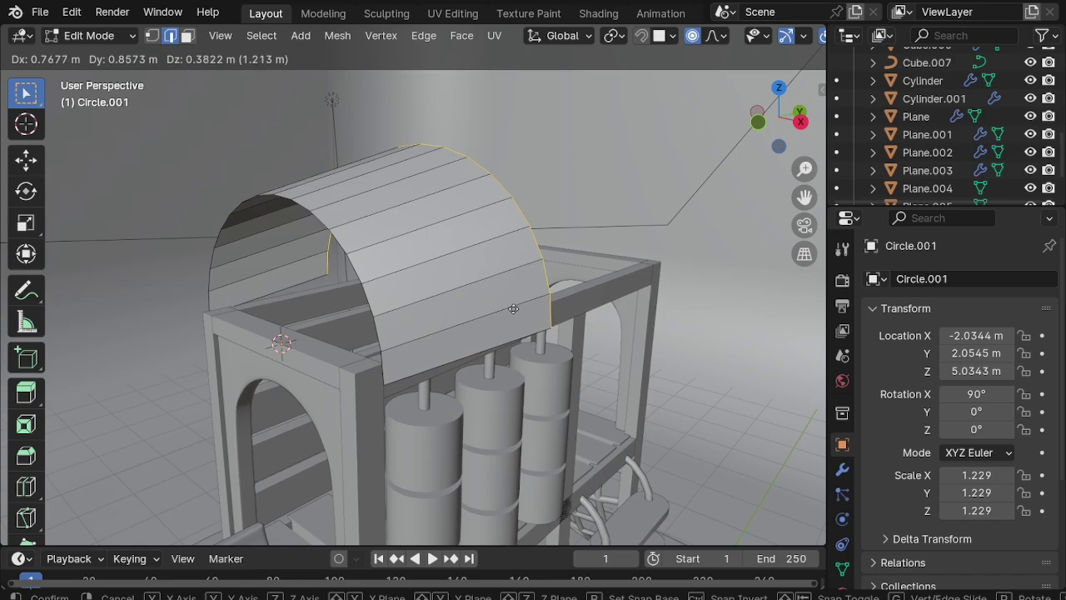
pyautogui.press('y')
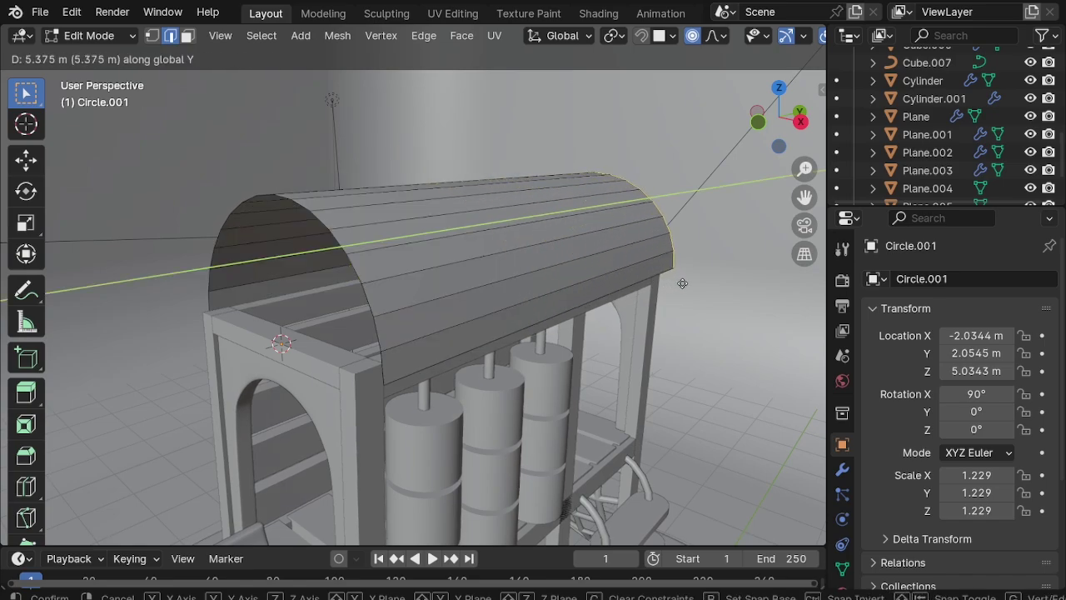
pyautogui.click(682, 284)
# Step: From the side view, move and stretch the roof along Y to cover the frame
pyautogui.press('KP_3')
pyautogui.scroll(1, 399, 245)
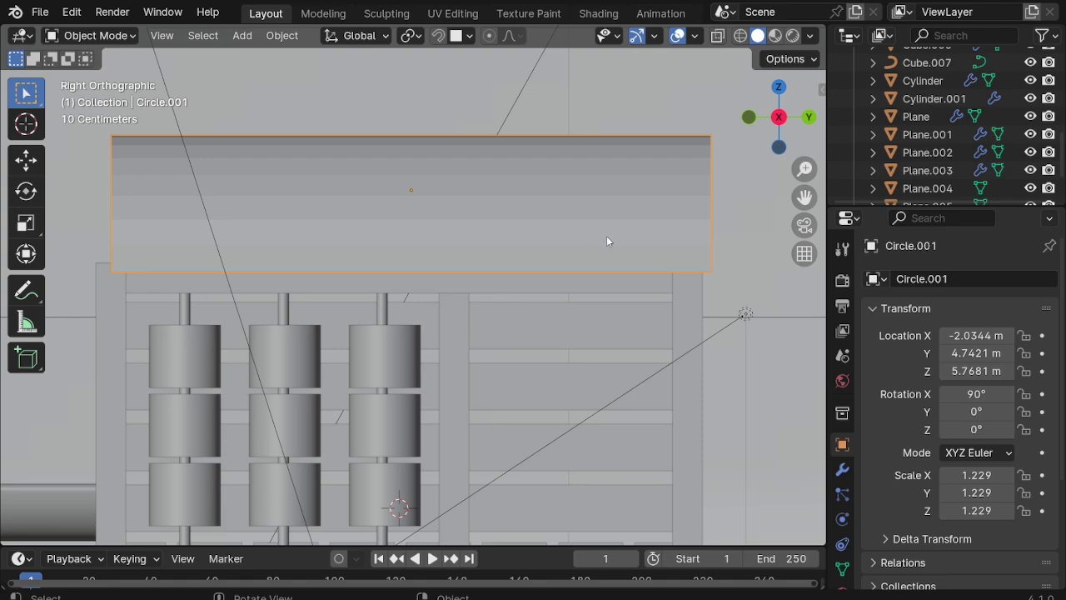
pyautogui.press('g')
pyautogui.press('y')
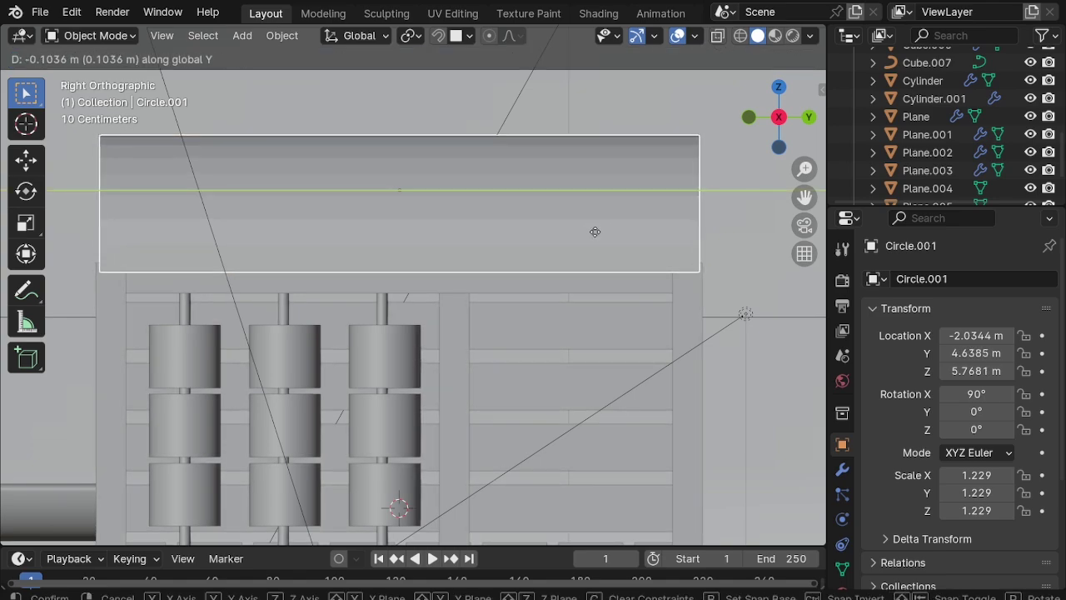
pyautogui.click(595, 232)
pyautogui.press('s')
pyautogui.press('y')
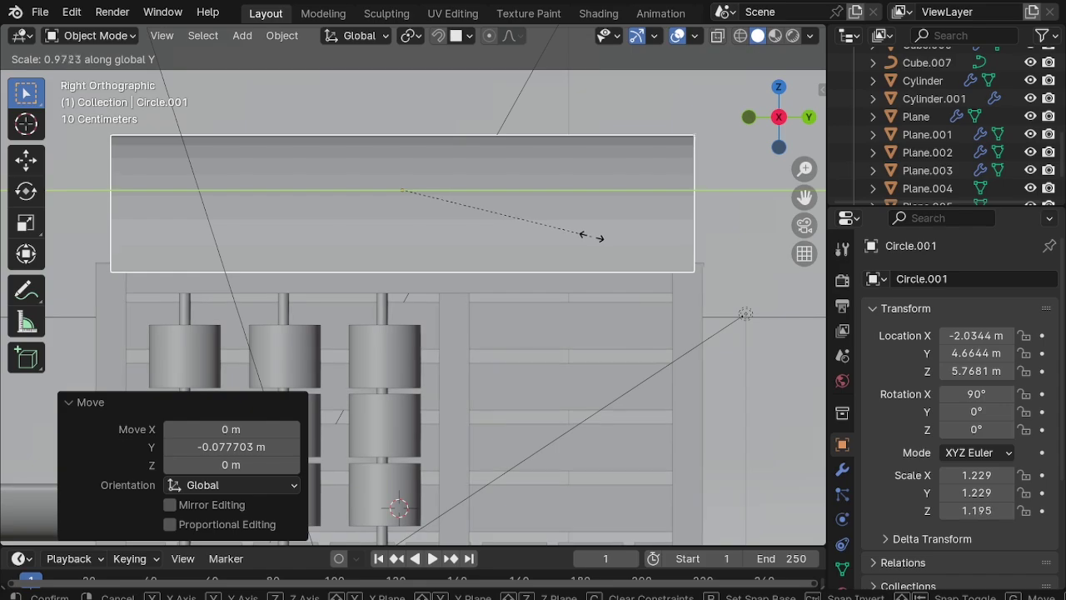
pyautogui.click(595, 236)
# Step: Select the roof arch's outer edge loop and set snapping to target edges
pyautogui.moveTo(406, 243)
pyautogui.mouseDown(button='middle')
pyautogui.moveTo(225, 252)
pyautogui.moveTo(290, 271)
pyautogui.moveTo(352, 252)
pyautogui.mouseUp(button='middle')
pyautogui.scroll(-5, 363, 254)
pyautogui.scroll(4, 519, 242)
pyautogui.scroll(3, 519, 217)
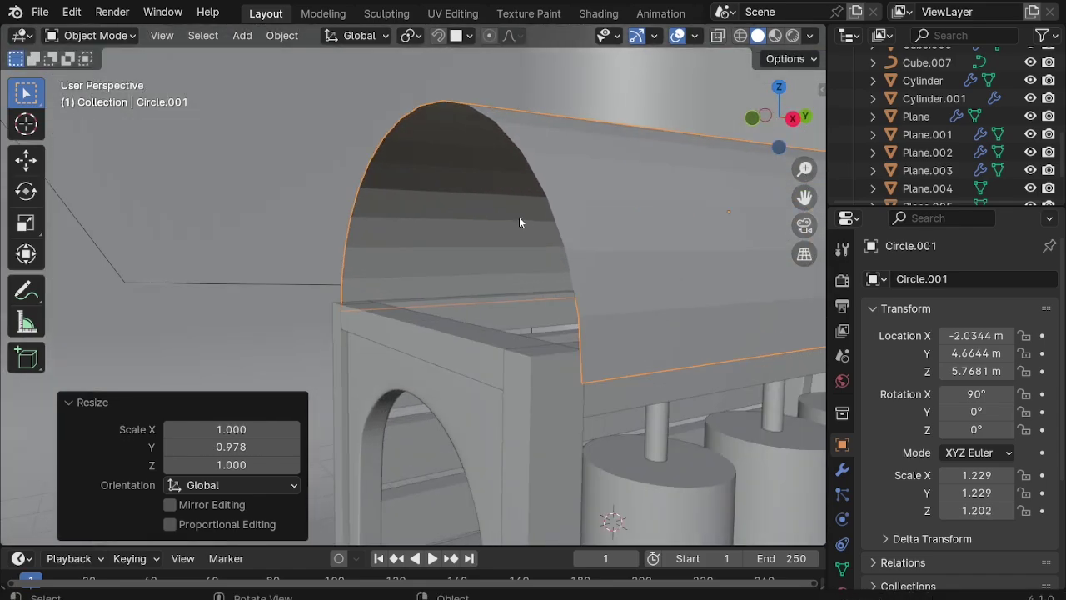
pyautogui.press('Tab')
pyautogui.keyDown('alt'); pyautogui.click(553, 169); pyautogui.keyUp('alt')
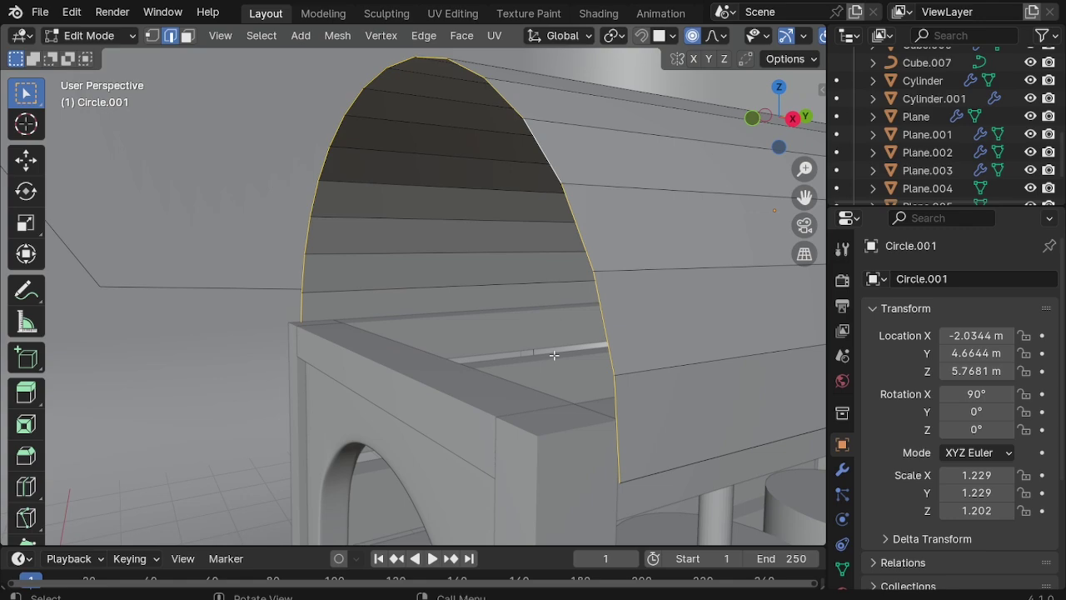
pyautogui.click(666, 37)
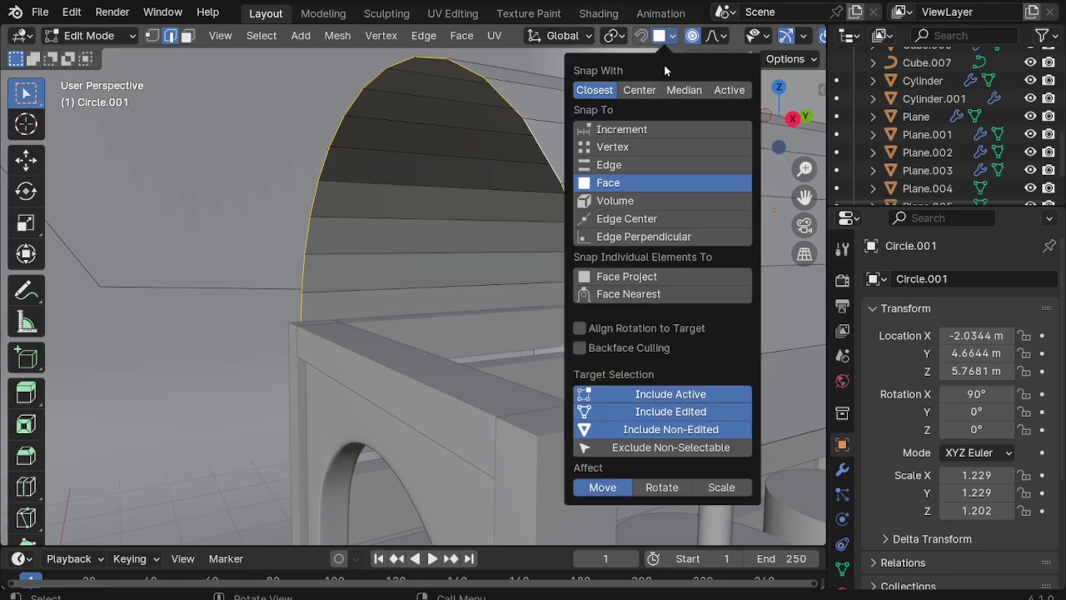
pyautogui.click(633, 164)
# Step: Snap the arch edge loop along Y to its new position
pyautogui.press('g')
pyautogui.press('y')
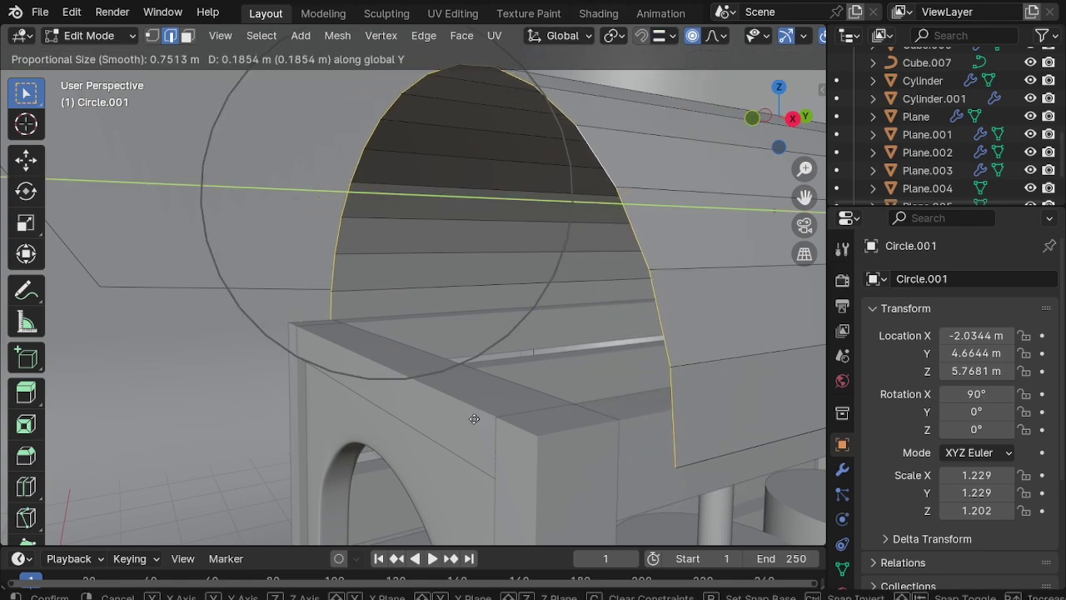
pyautogui.press('Escape')
pyautogui.press('g')
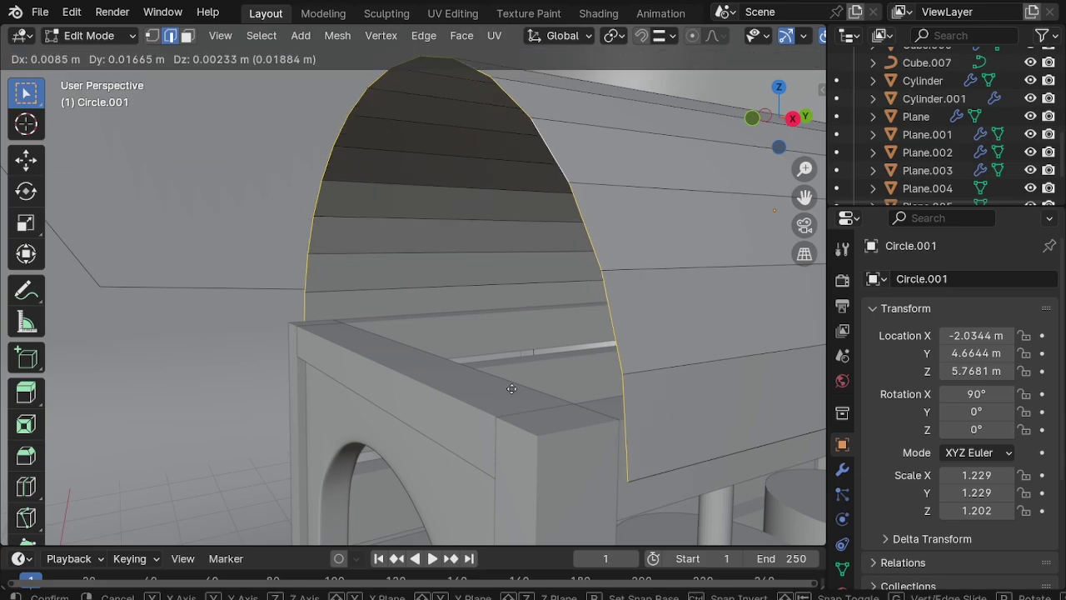
pyautogui.press('y')
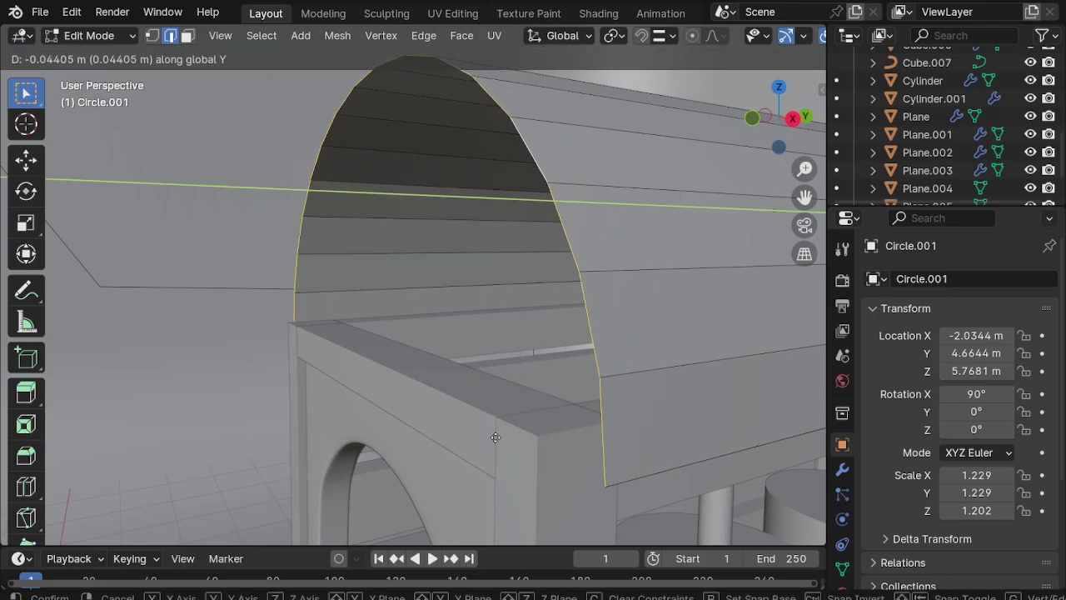
pyautogui.press('Escape')
pyautogui.press('g')
pyautogui.press('y')
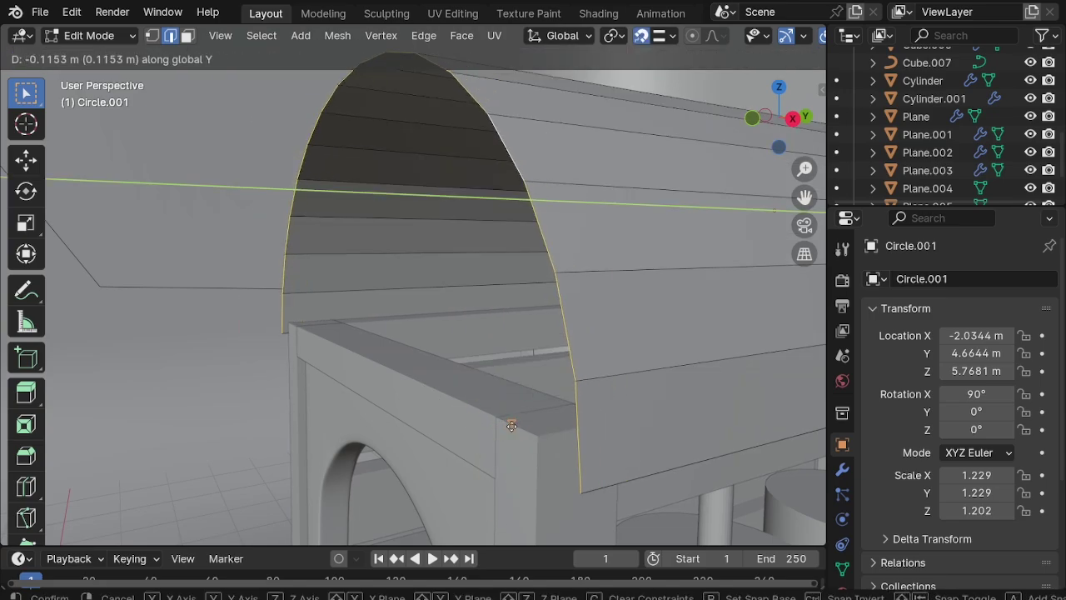
pyautogui.click(497, 444)
pyautogui.moveTo(497, 444)
pyautogui.mouseDown(button='middle')
pyautogui.moveTo(631, 309)
pyautogui.moveTo(575, 332)
pyautogui.mouseUp(button='middle')
# Step: Move the arch edge at the roof's other end along Y
pyautogui.press('g')
pyautogui.press('y')
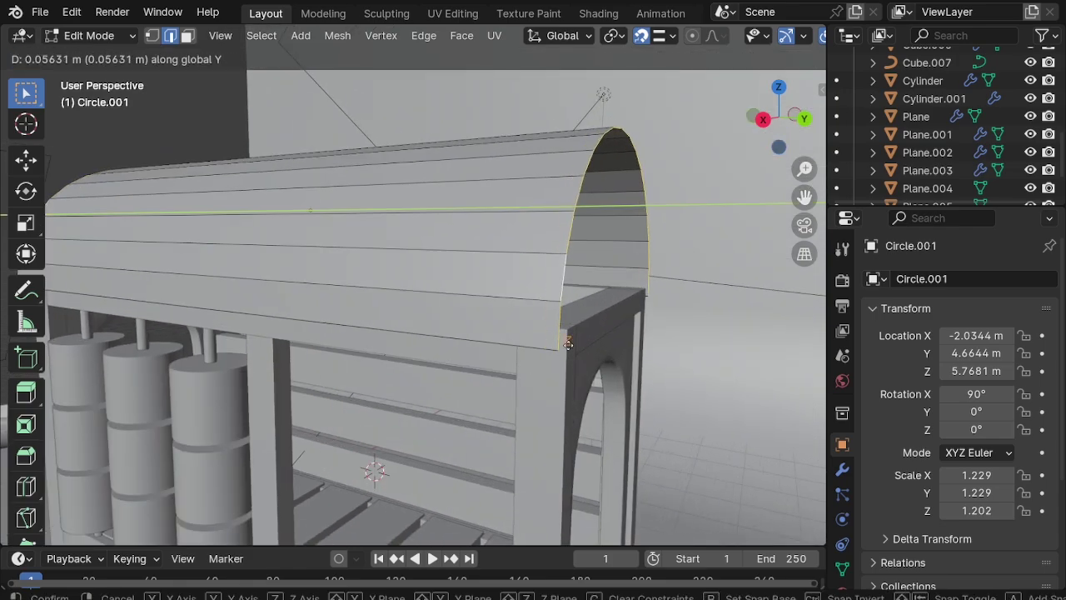
pyautogui.click(572, 335)
pyautogui.scroll(-2, 572, 333)
pyautogui.moveTo(466, 298)
pyautogui.mouseDown(button='middle')
pyautogui.moveTo(365, 297)
pyautogui.moveTo(393, 298)
pyautogui.mouseUp(button='middle')
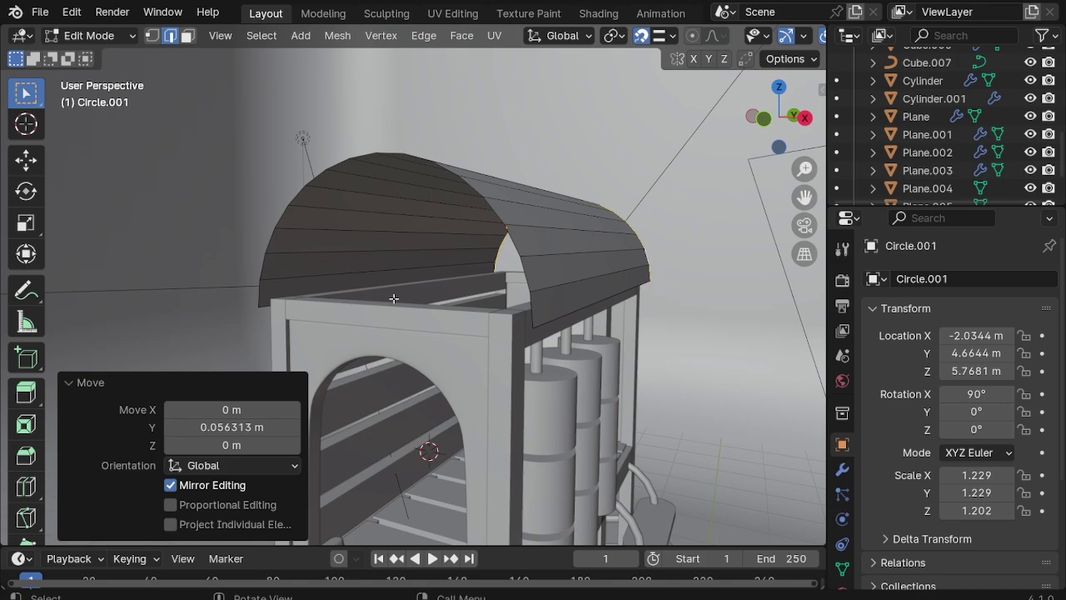
# Step: Cap the front arch opening with a face filled from its edge loop
pyautogui.keyDown('alt'); pyautogui.click(260, 291); pyautogui.keyUp('alt')
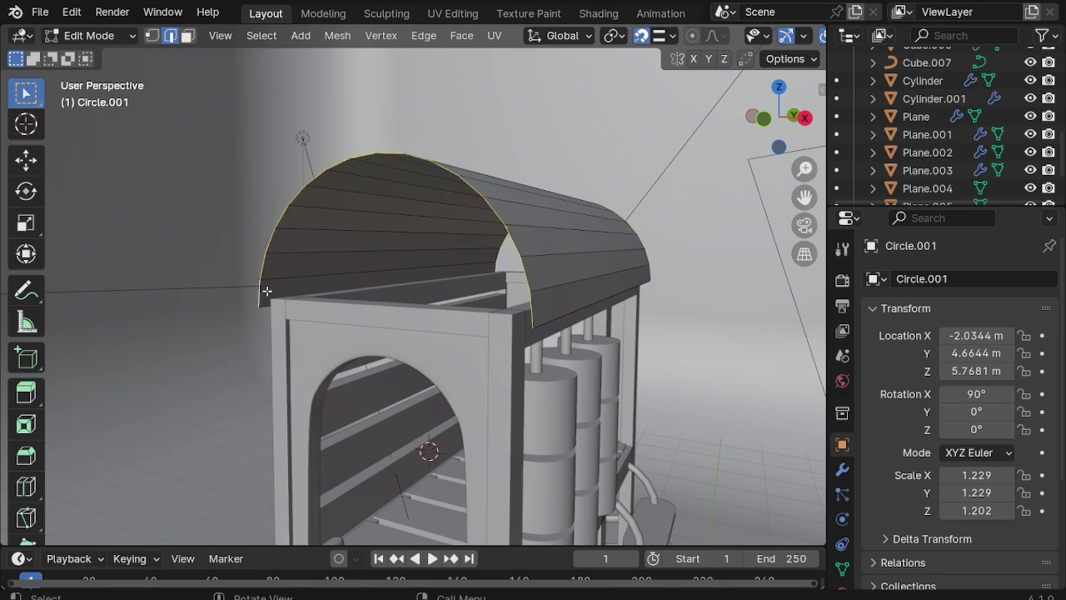
pyautogui.press('f')
pyautogui.moveTo(578, 274)
pyautogui.mouseDown(button='middle')
pyautogui.moveTo(558, 311)
pyautogui.moveTo(159, 222)
pyautogui.mouseUp(button='middle')
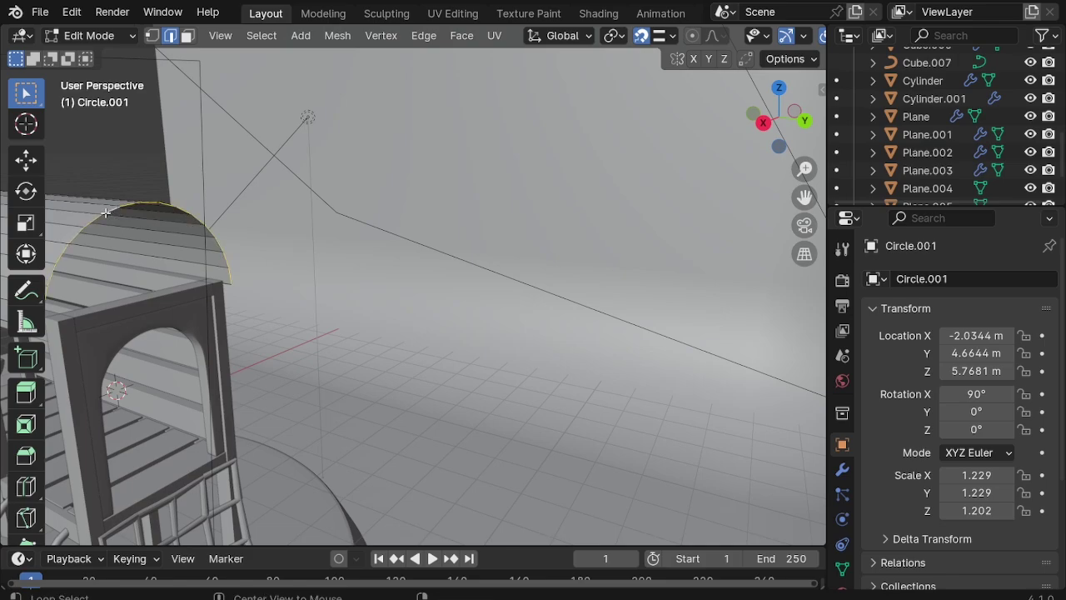
pyautogui.click(105, 213)
pyautogui.moveTo(214, 267); pyautogui.dragTo(399, 283, button='middle')
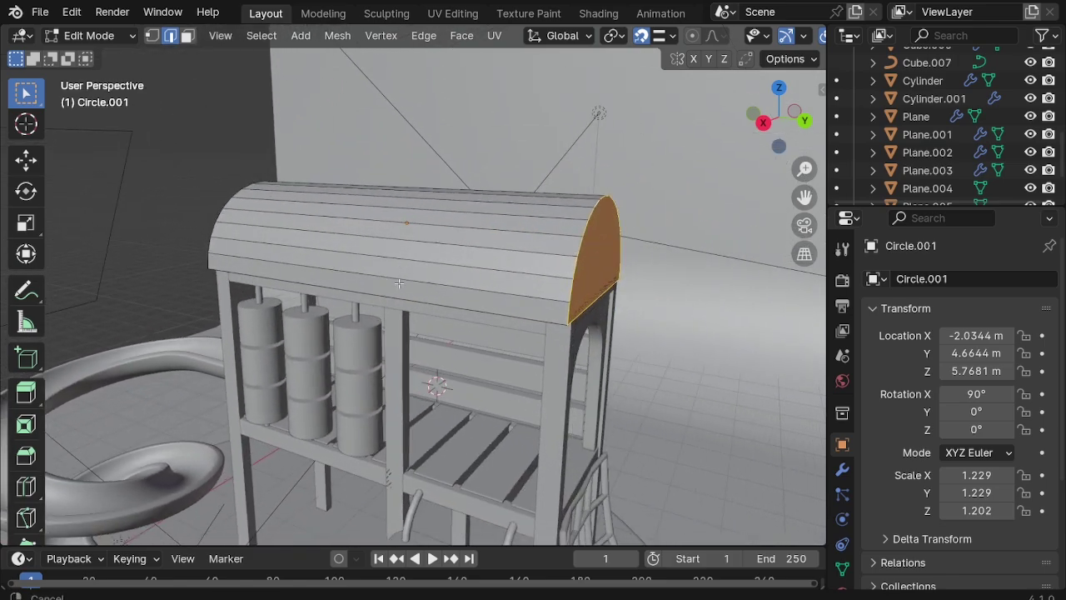
# Step: Select the whole roof mesh and scale it 1.054 along Y
pyautogui.press('l')
pyautogui.press('g')
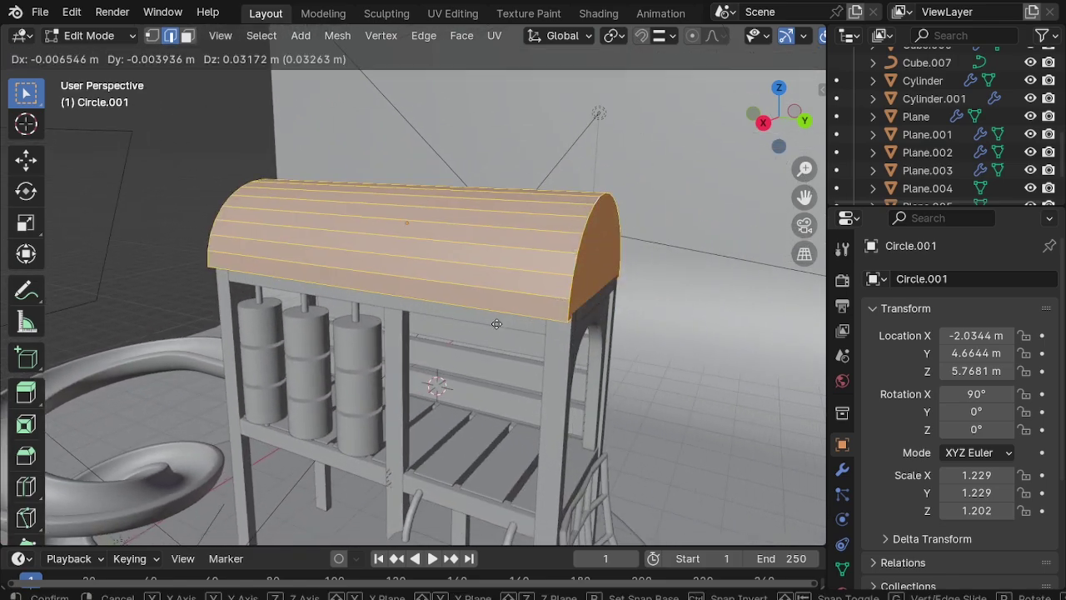
pyautogui.press('y')
pyautogui.press('Escape')
pyautogui.press('s')
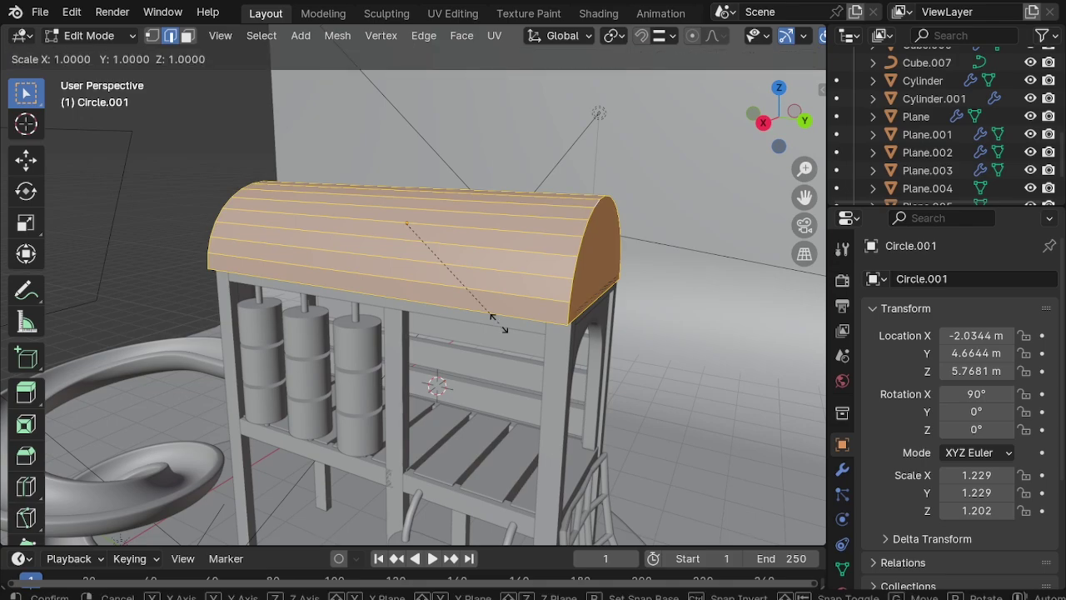
pyautogui.press('y')
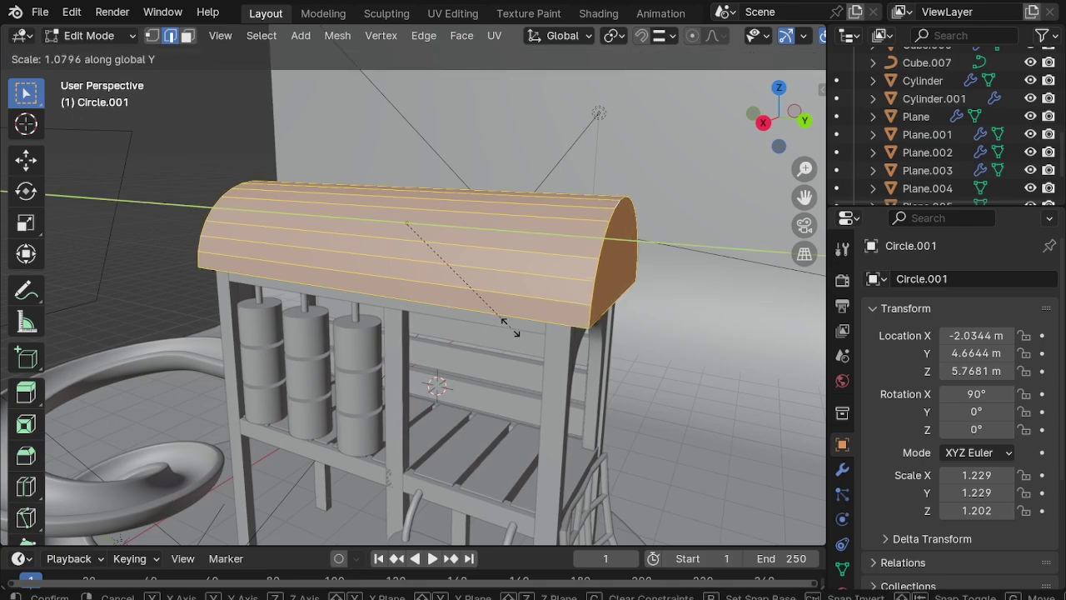
pyautogui.press('Escape')
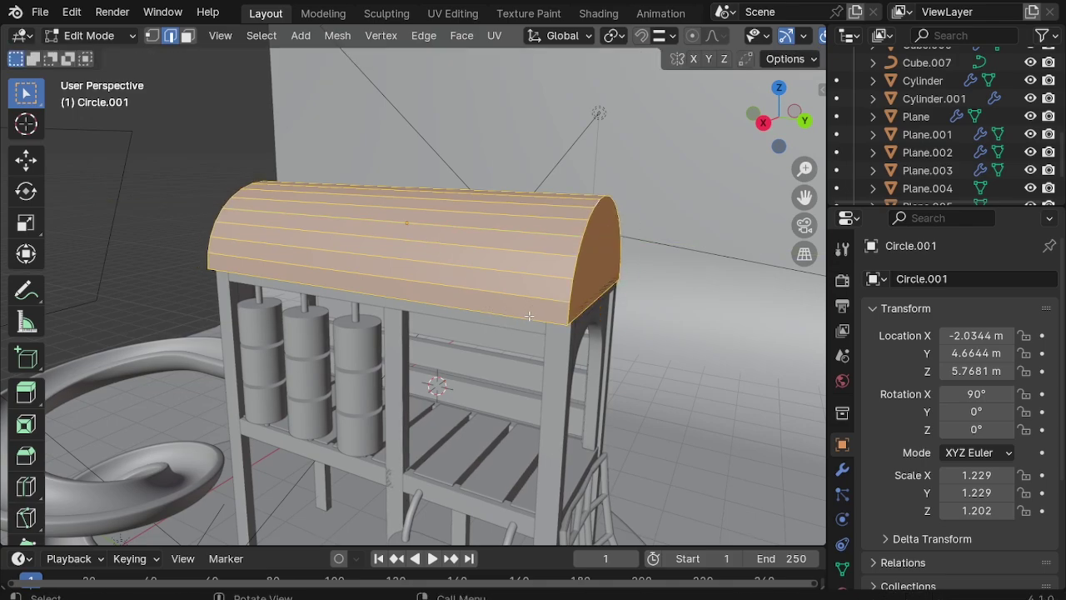
pyautogui.scroll(1, 529, 315)
pyautogui.press('s')
pyautogui.press('y')
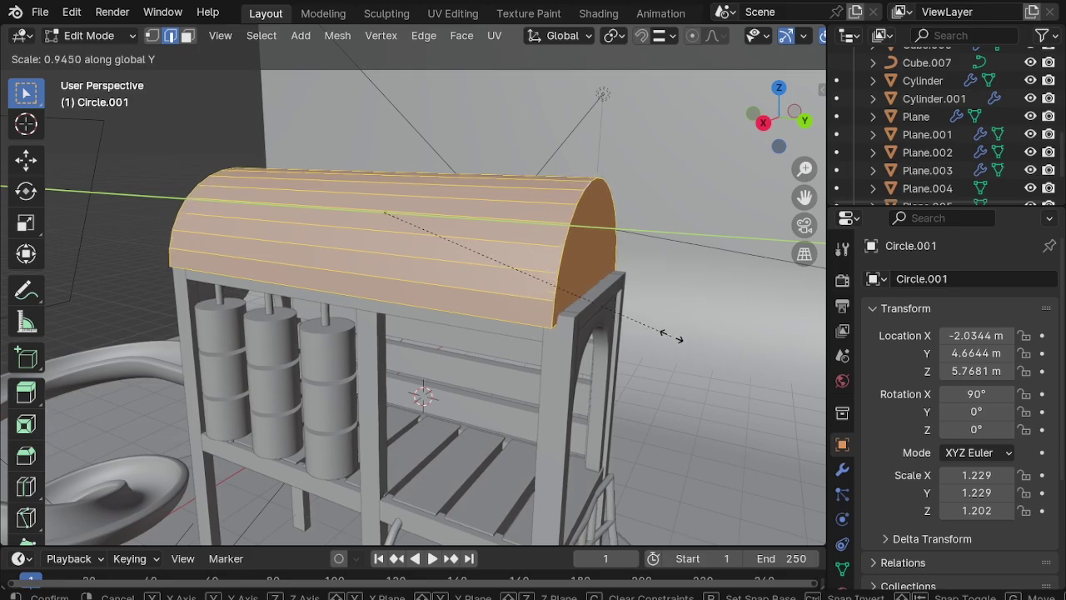
pyautogui.click(704, 351)
# Step: Lower the roof along Z onto the frame posts
pyautogui.moveTo(704, 350)
pyautogui.mouseDown(button='middle')
pyautogui.moveTo(426, 292)
pyautogui.moveTo(472, 323)
pyautogui.mouseUp(button='middle')
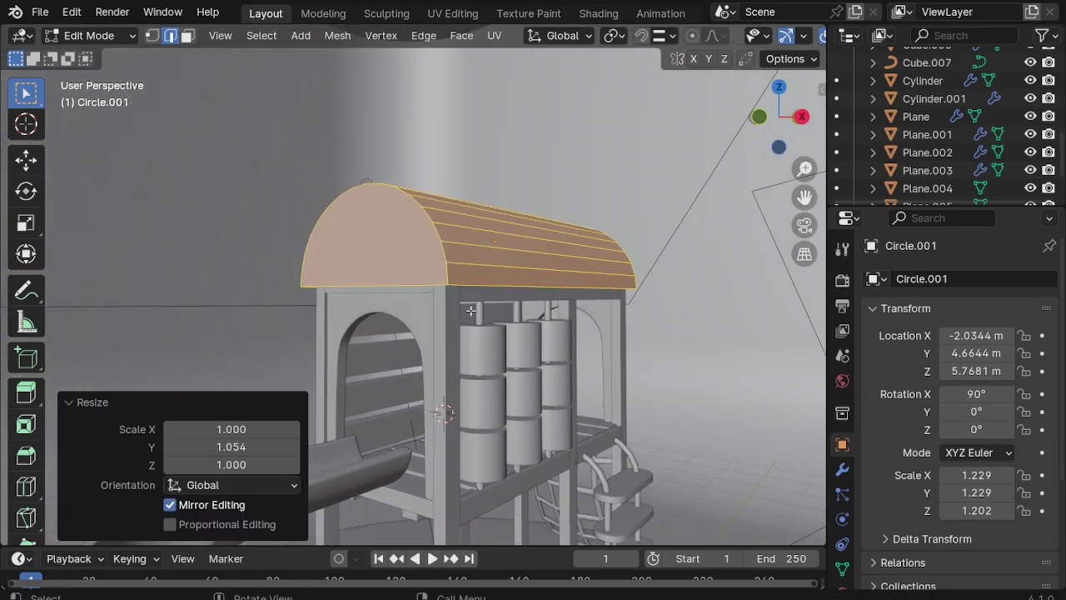
pyautogui.press('g')
pyautogui.press('z')
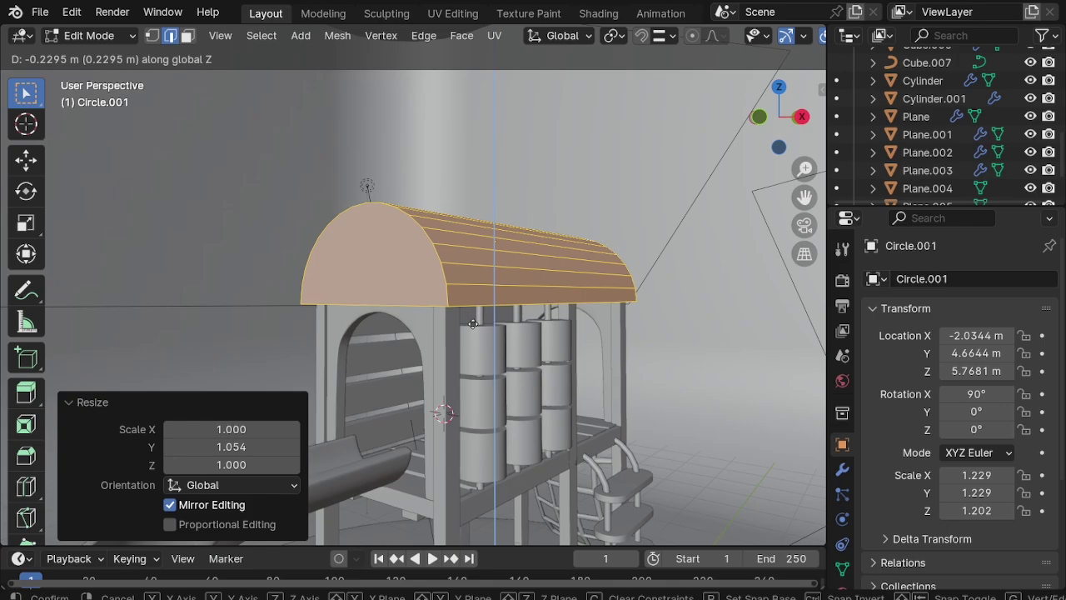
pyautogui.click(473, 323)
pyautogui.scroll(1, 418, 251)
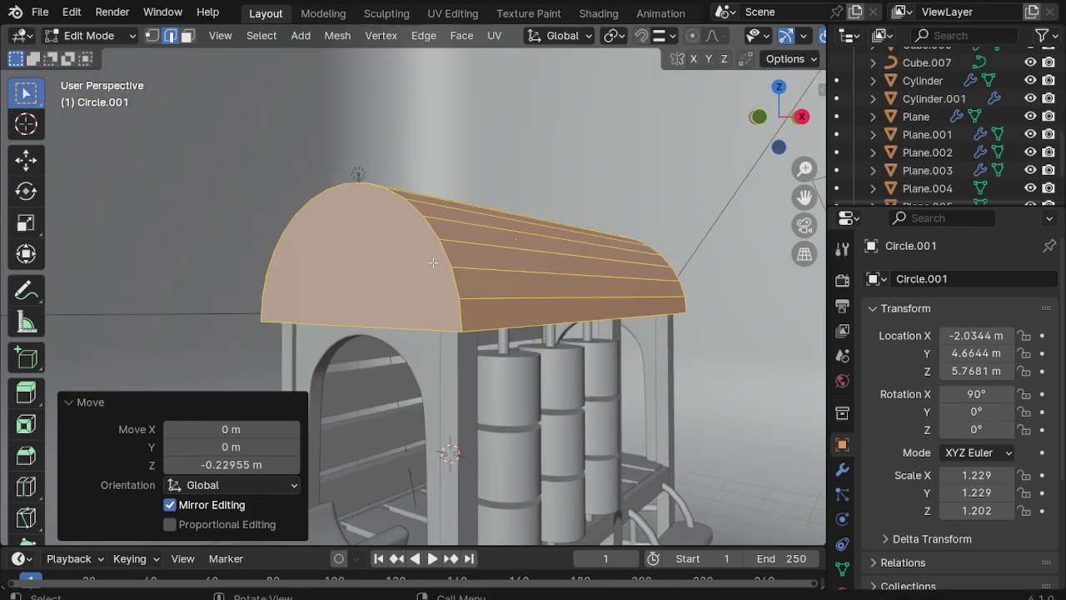
# Step: Extrude the roof faces along their normals to a 0.121 m thickness
pyautogui.hotkey('alt', 'e')
pyautogui.click(567, 382)
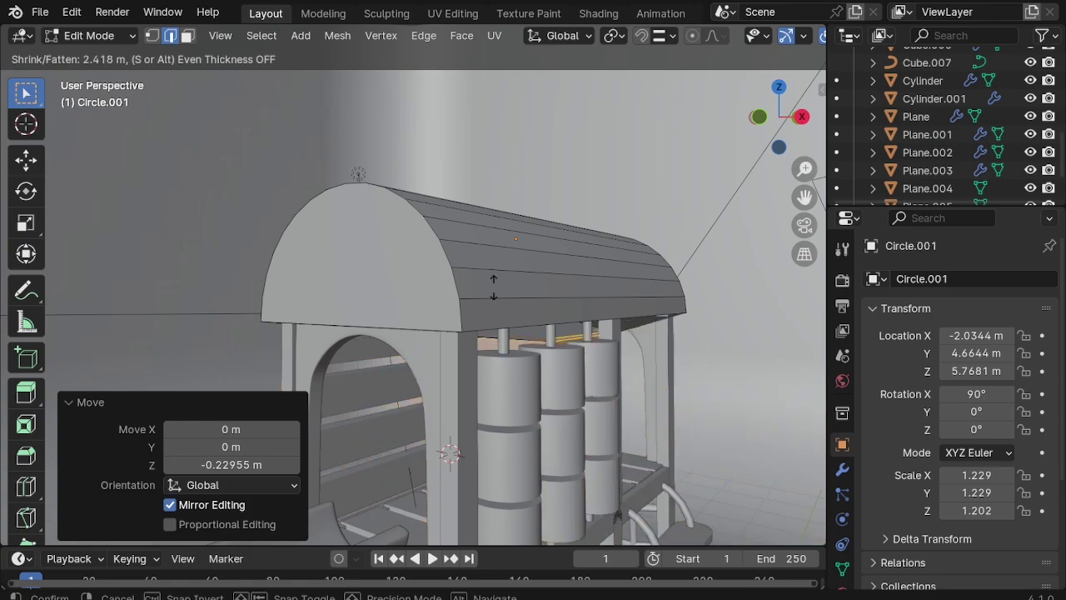
pyautogui.rightClick(443, 331)
pyautogui.moveTo(443, 331); pyautogui.dragTo(458, 352, button='middle')
pyautogui.scroll(3, 458, 352)
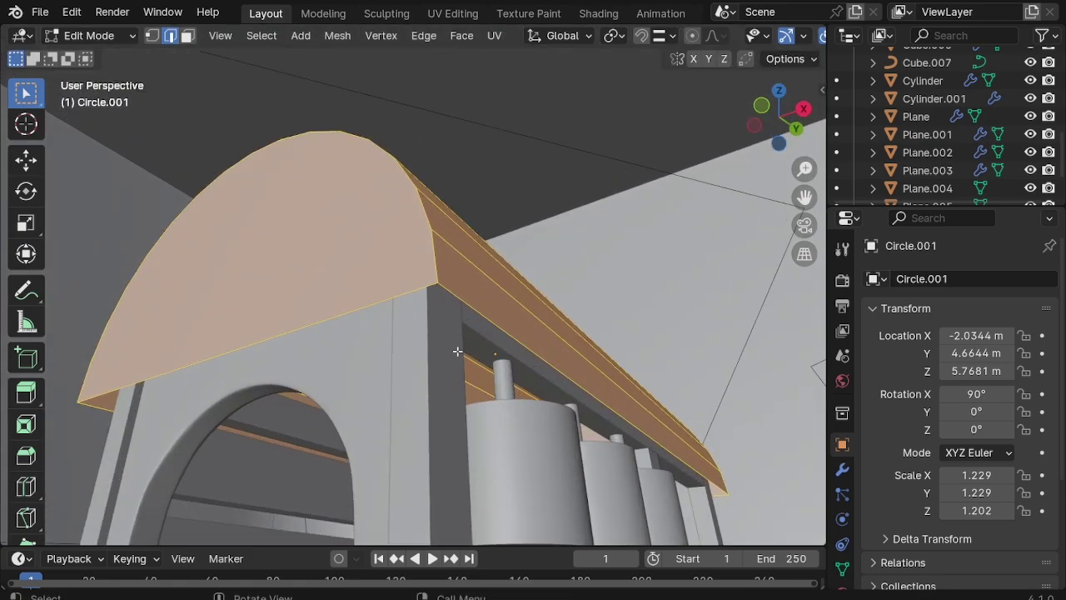
pyautogui.hotkey('alt', 'e')
pyautogui.click(480, 326)
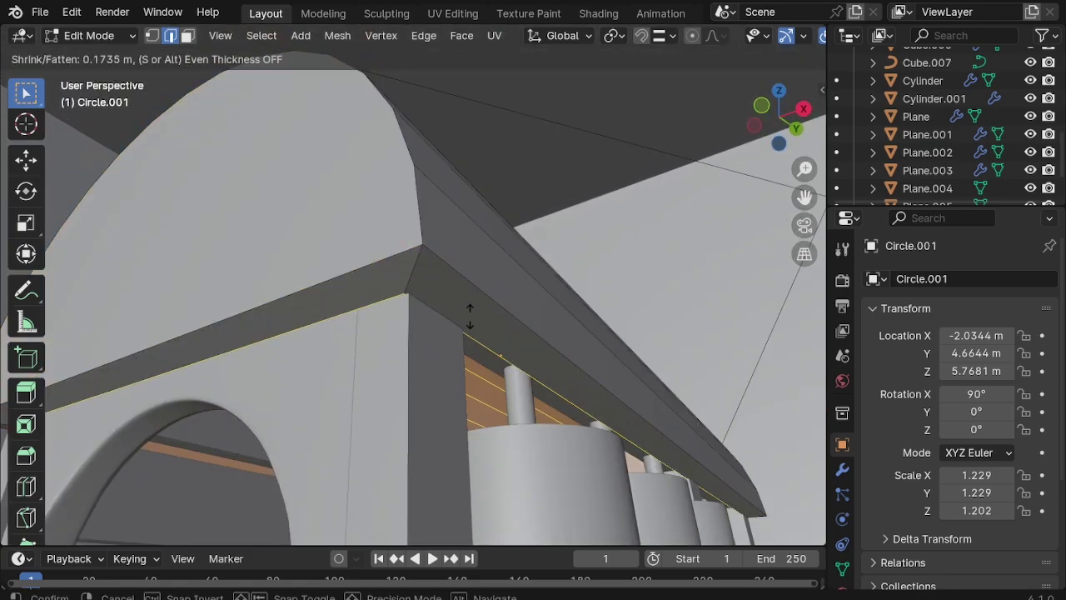
pyautogui.click(452, 287)
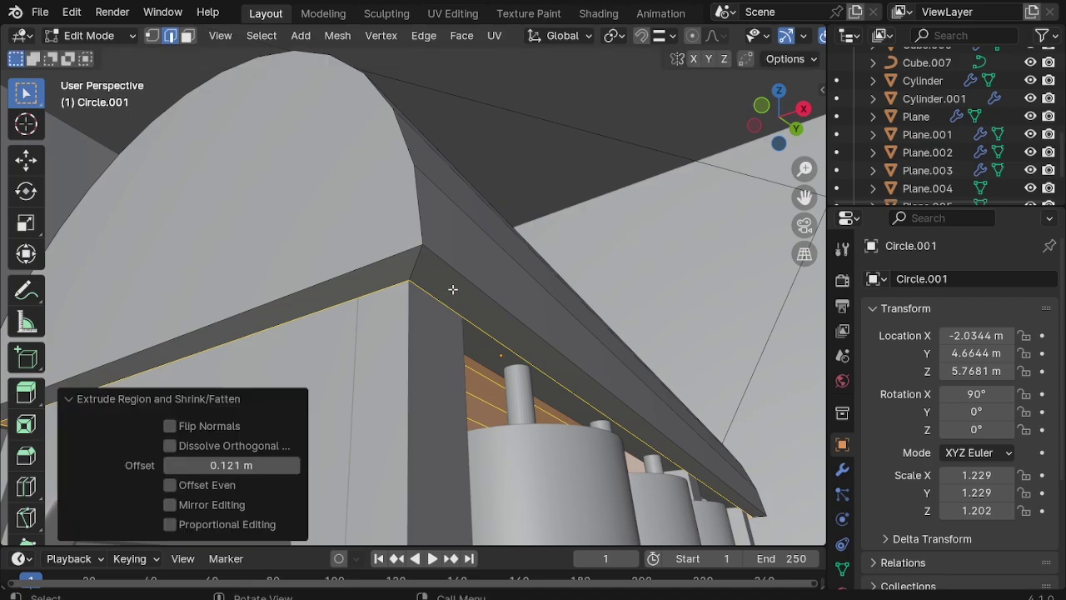
pyautogui.scroll(-5, 452, 287)
pyautogui.moveTo(417, 349)
pyautogui.mouseDown(button='middle')
pyautogui.moveTo(363, 336)
pyautogui.moveTo(428, 310)
pyautogui.moveTo(426, 334)
pyautogui.mouseUp(button='middle')
pyautogui.press('Tab')
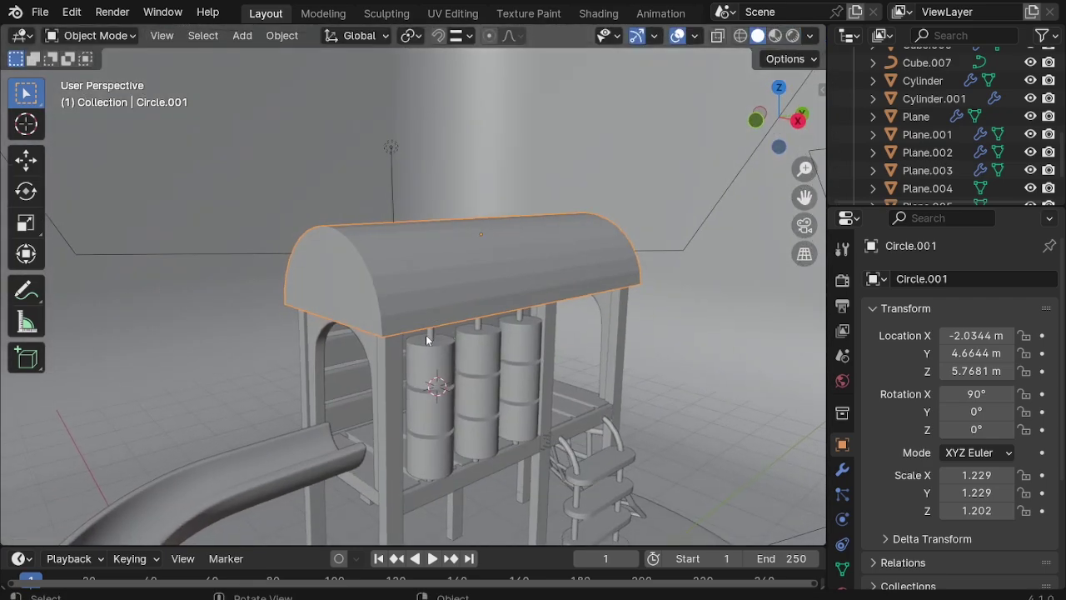
# Step: Smooth-shade the roof, then add two centred loop cuts and stretch them along Y
pyautogui.rightClick(428, 260)
pyautogui.click(429, 260)
pyautogui.press('Tab')
pyautogui.hotkey('ctrl', 'r')
pyautogui.scroll(1, 484, 237)
pyautogui.click(484, 237)
pyautogui.rightClick(484, 238)
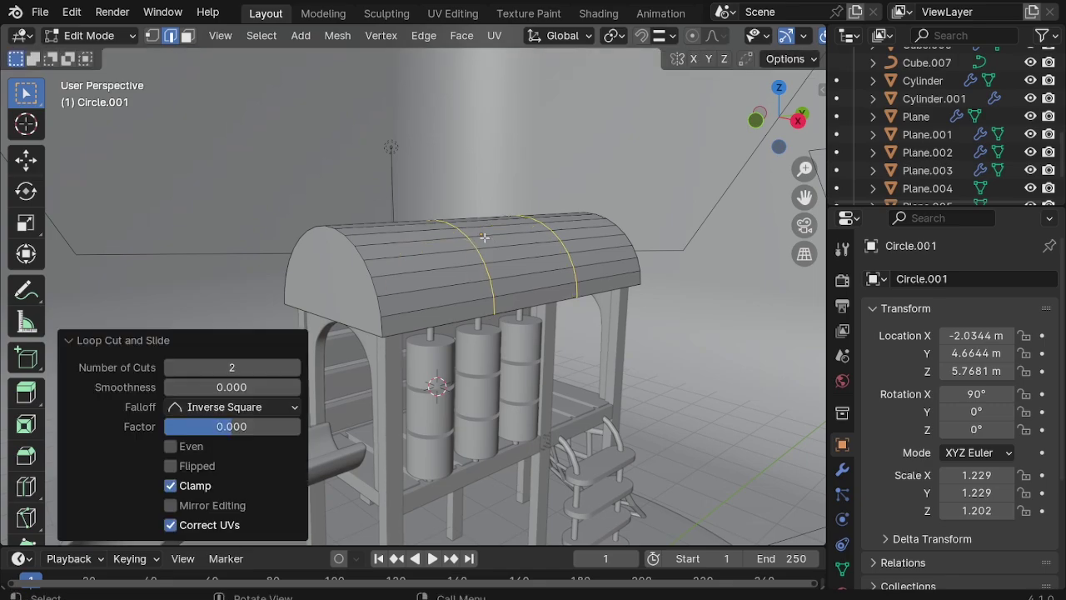
pyautogui.press('s')
pyautogui.press('y')
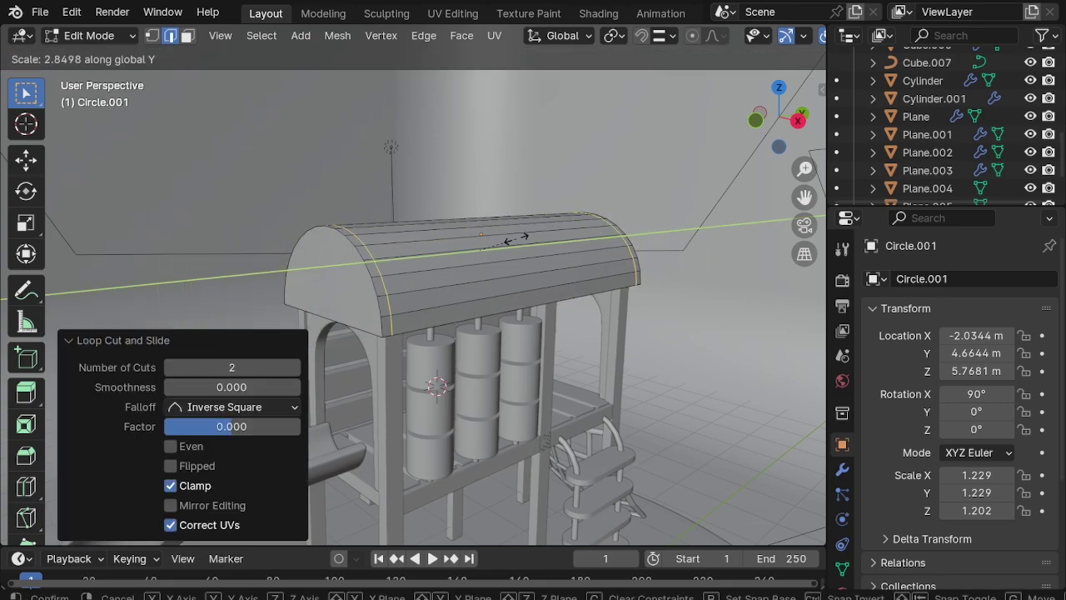
pyautogui.click(516, 240)
pyautogui.press('Tab')
# Step: Subdivide the roof to level 2 and inset both arched end-cap faces by 0.1551 m
pyautogui.hotkey('ctrl', '2')
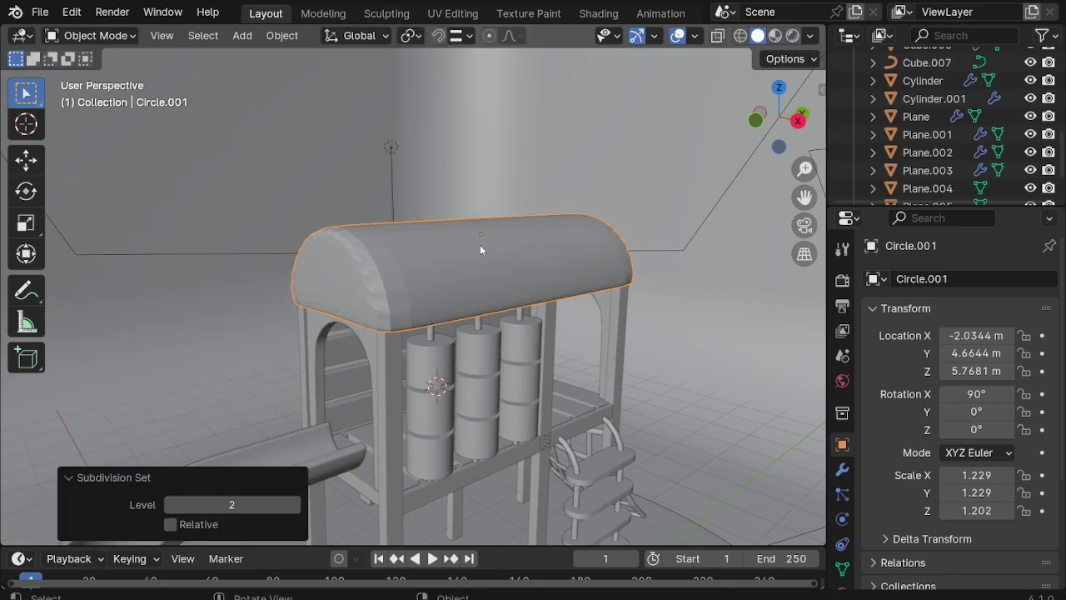
pyautogui.press('Tab')
pyautogui.press('3')
pyautogui.click(334, 269)
pyautogui.scroll(3, 477, 277)
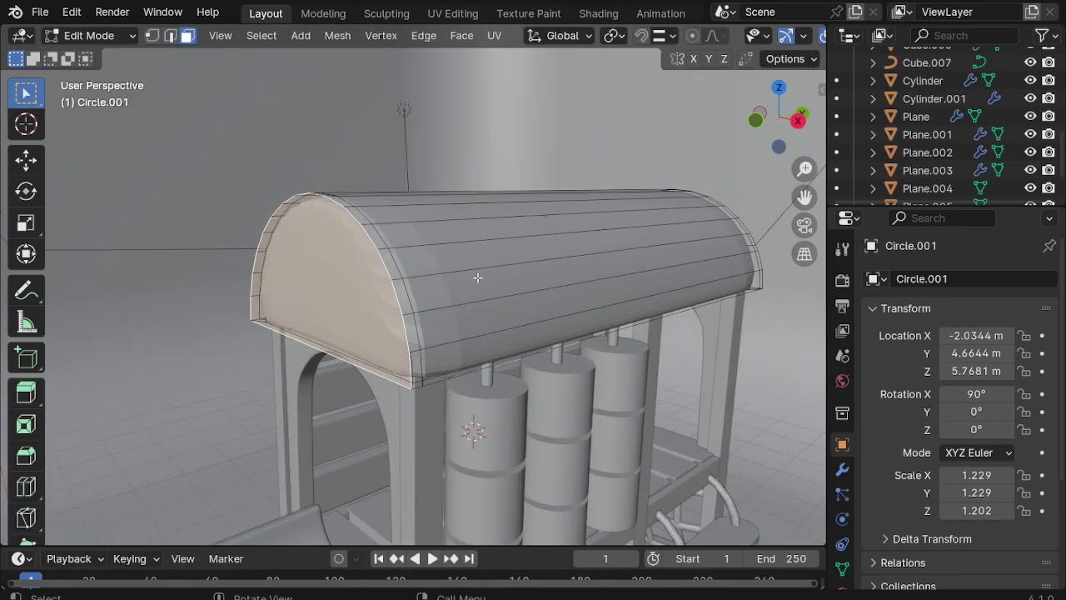
pyautogui.press('i')
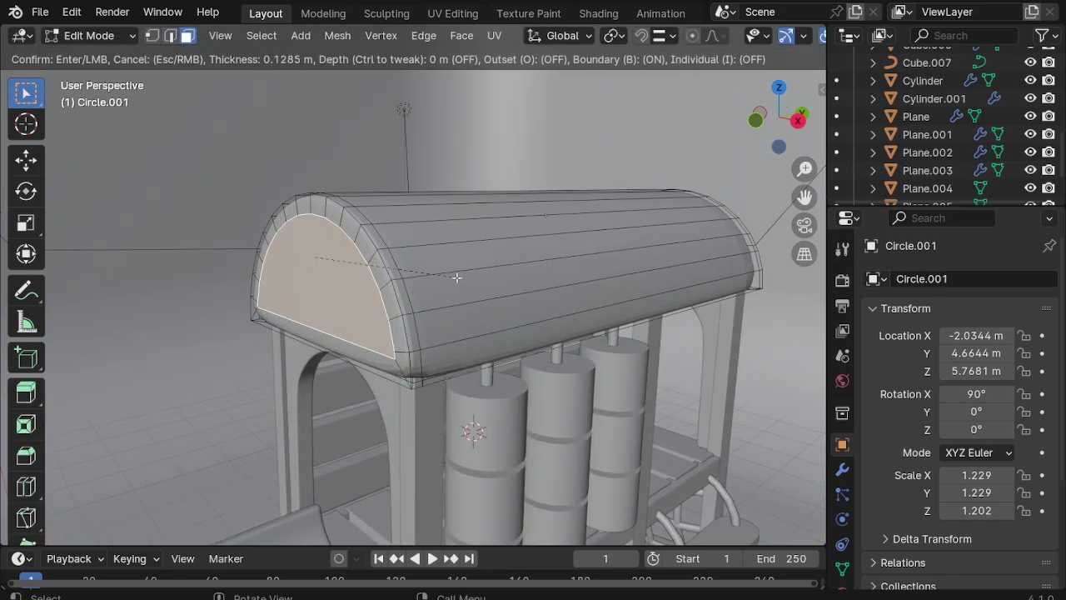
pyautogui.click(460, 278)
pyautogui.moveTo(460, 278); pyautogui.dragTo(589, 311, button='middle')
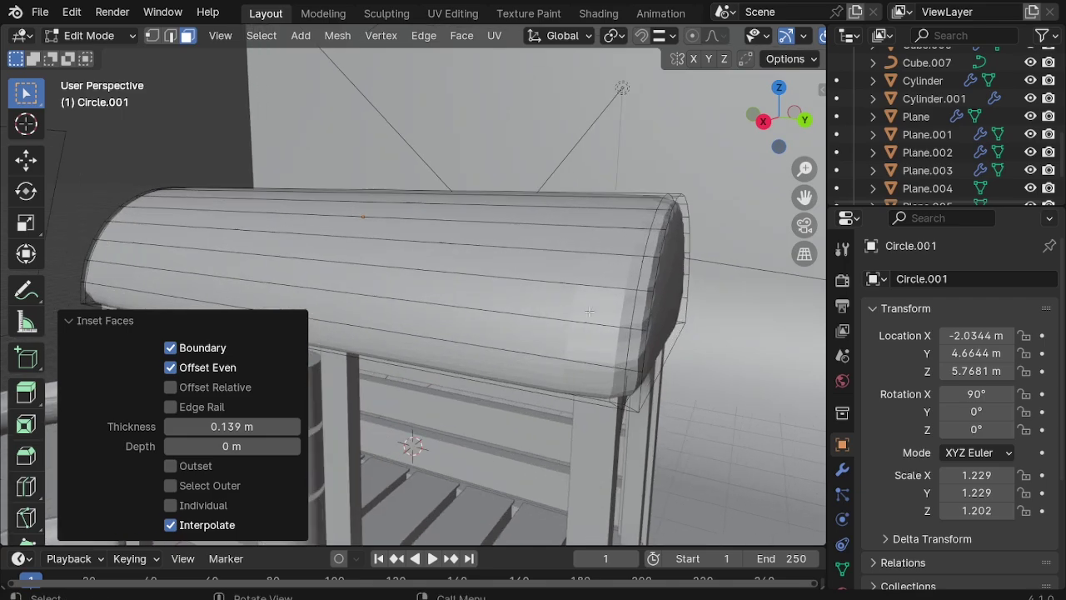
pyautogui.click(647, 309)
pyautogui.press('i')
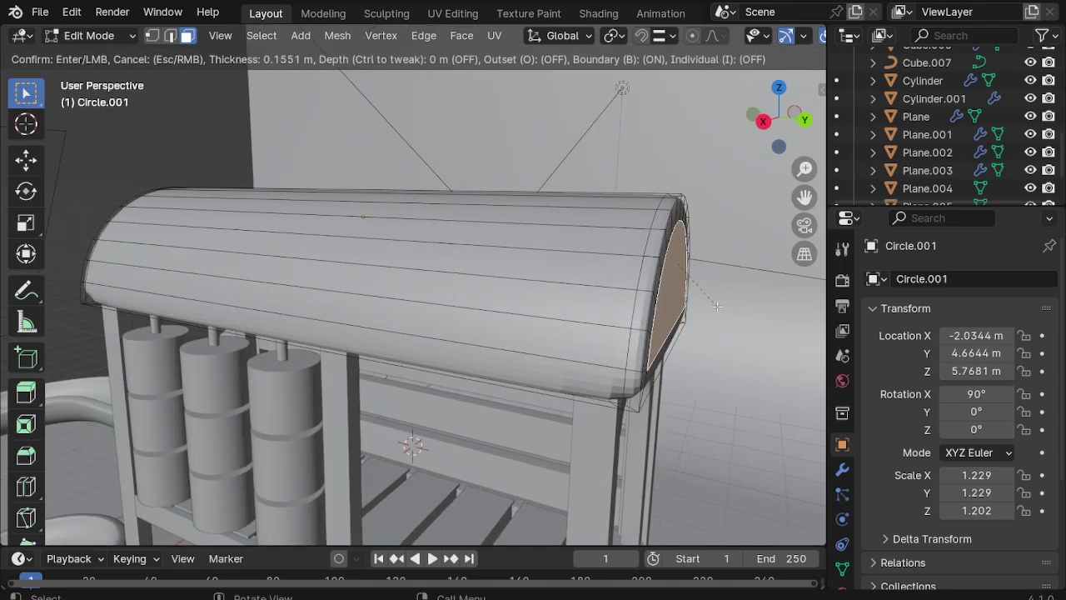
pyautogui.click(717, 307)
# Step: Add an edge loop around the roof and slide it toward the rim
pyautogui.moveTo(608, 385); pyautogui.dragTo(619, 379, button='middle')
pyautogui.hotkey('ctrl', 'r')
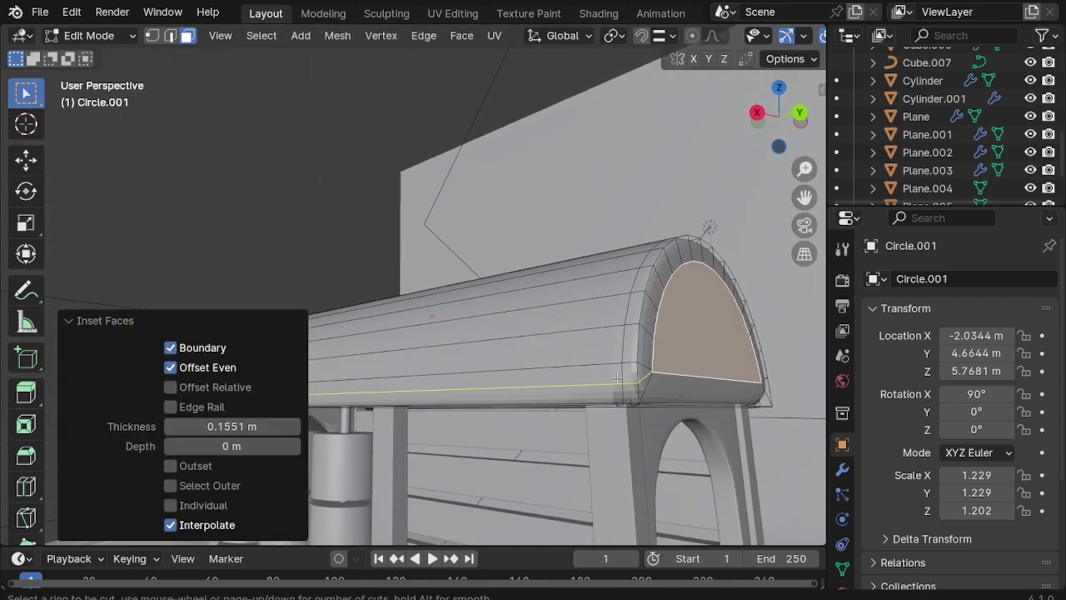
pyautogui.click(617, 378)
pyautogui.click(621, 387)
pyautogui.moveTo(751, 388); pyautogui.dragTo(646, 392, button='middle')
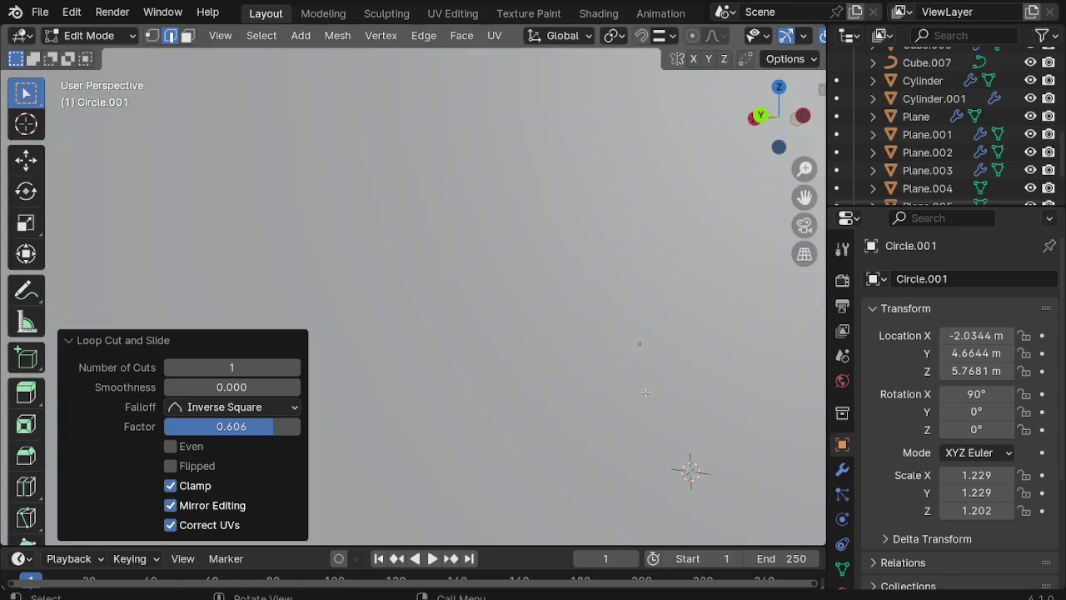
pyautogui.scroll(-4, 642, 382)
pyautogui.scroll(3, 666, 400)
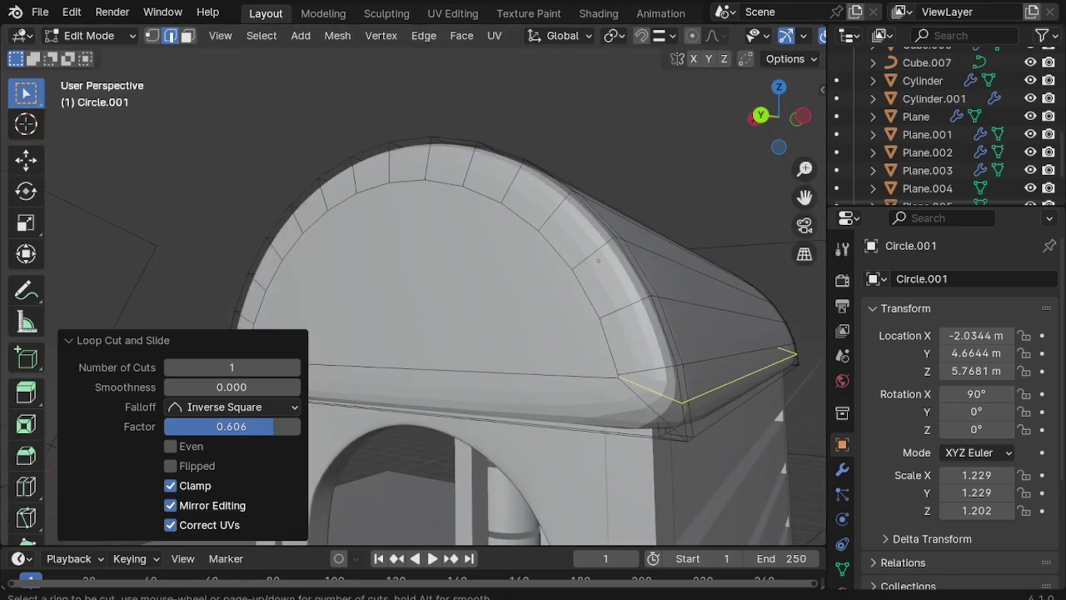
pyautogui.press('g')
pyautogui.press('g')
pyautogui.click(692, 415)
pyautogui.scroll(-5, 550, 375)
pyautogui.scroll(2, 533, 366)
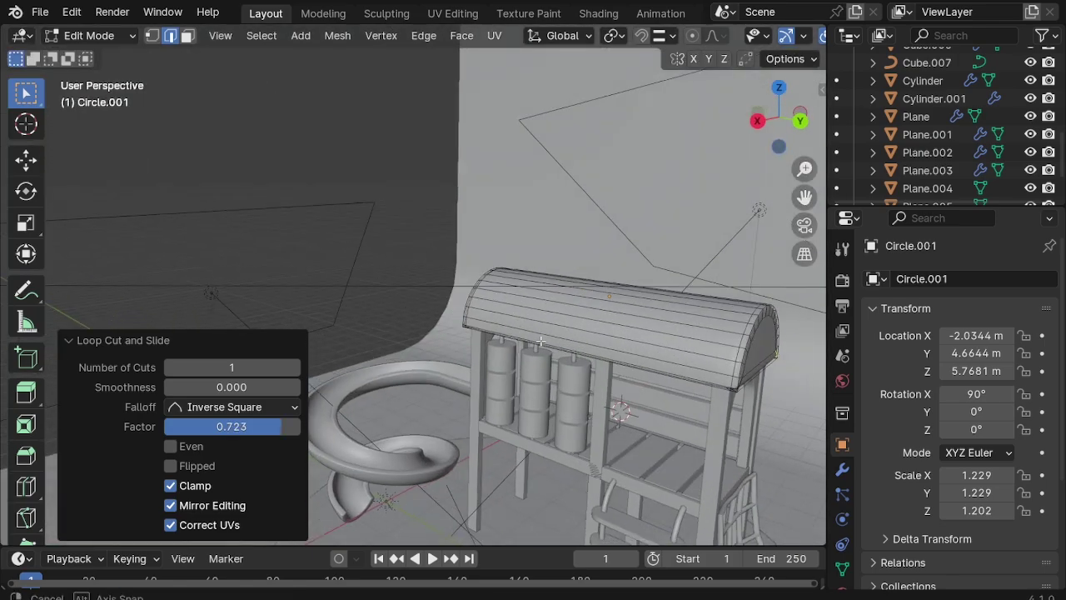
# Step: Back in Object Mode, apply Shade Smooth to the finished roof
pyautogui.press('Tab')
pyautogui.moveTo(534, 366)
pyautogui.mouseDown(button='middle')
pyautogui.moveTo(513, 357)
pyautogui.moveTo(614, 354)
pyautogui.mouseUp(button='middle')
pyautogui.rightClick(561, 305)
pyautogui.click(546, 260)
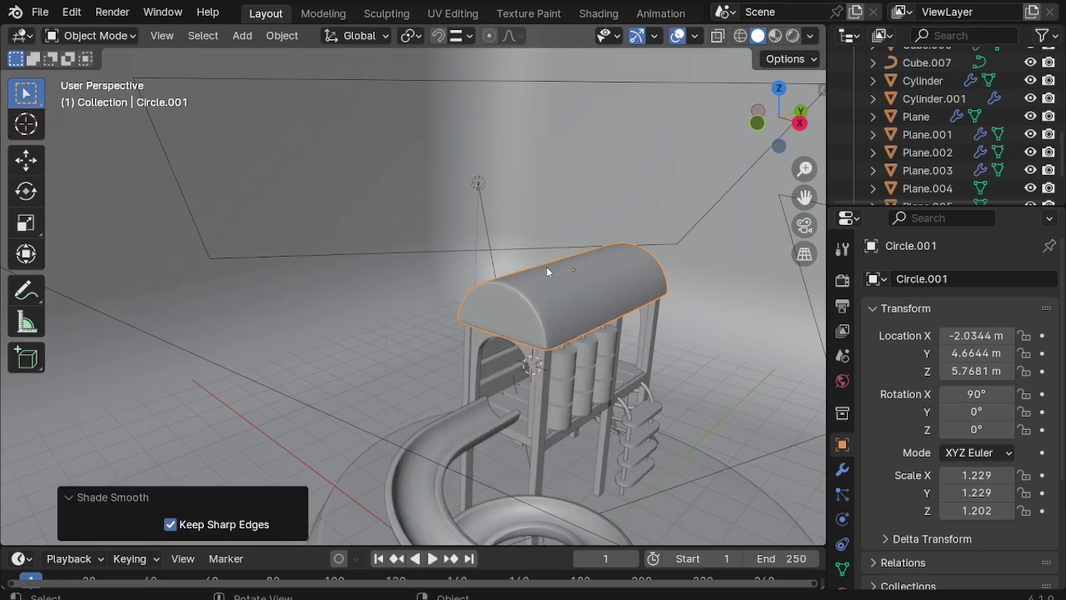
# Step: In camera view, pull the camera back along Z to frame the playground
pyautogui.press('KP_0')
pyautogui.click(570, 477)
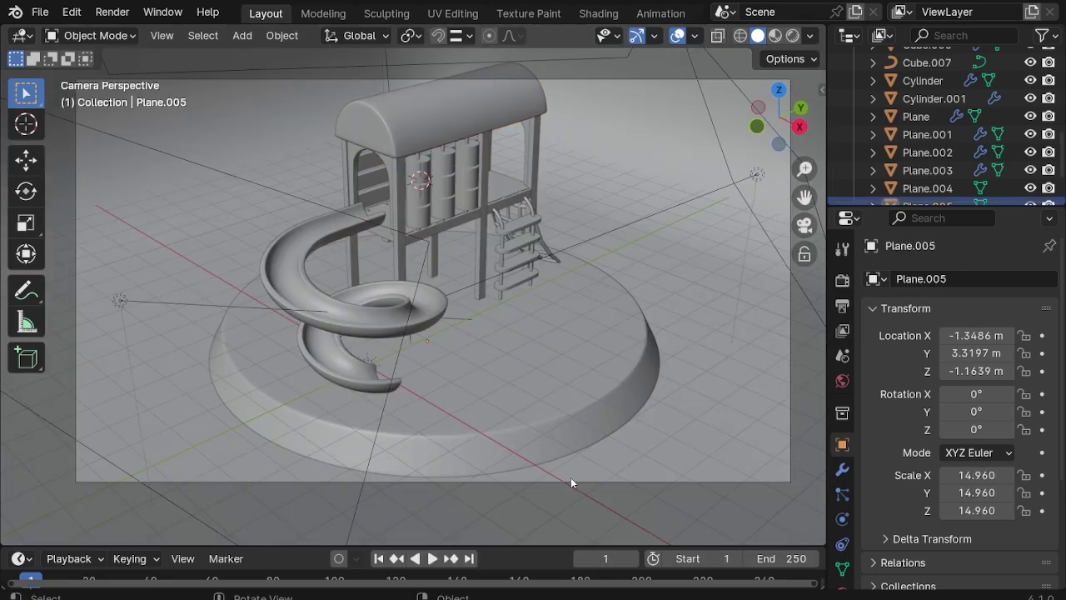
pyautogui.click(568, 470)
pyautogui.press('g')
pyautogui.press('z')
pyautogui.press('z')
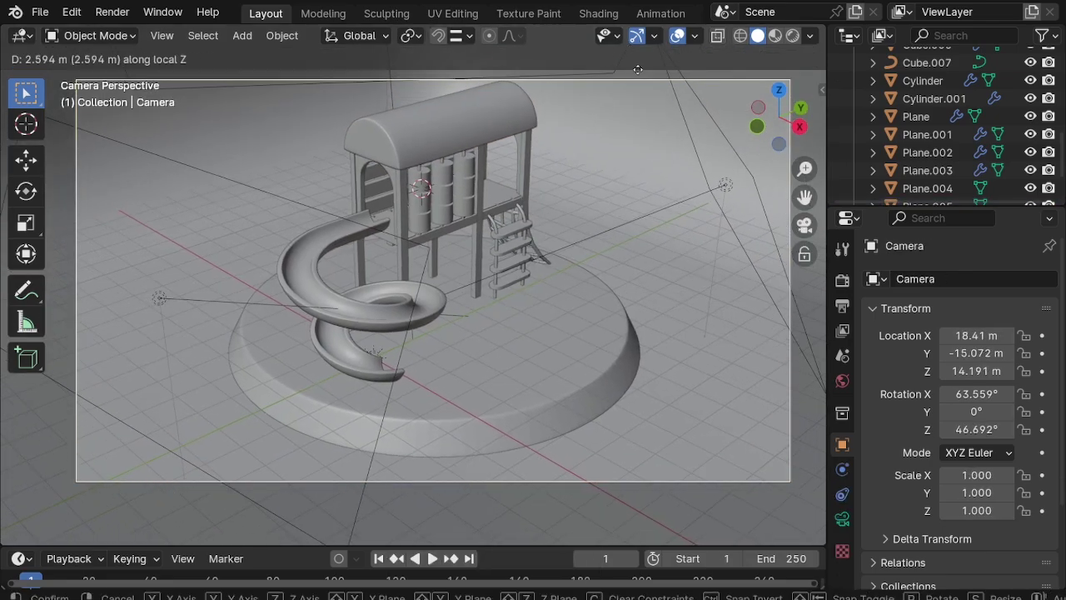
pyautogui.press('Return')
pyautogui.press('g')
pyautogui.click(622, 517)
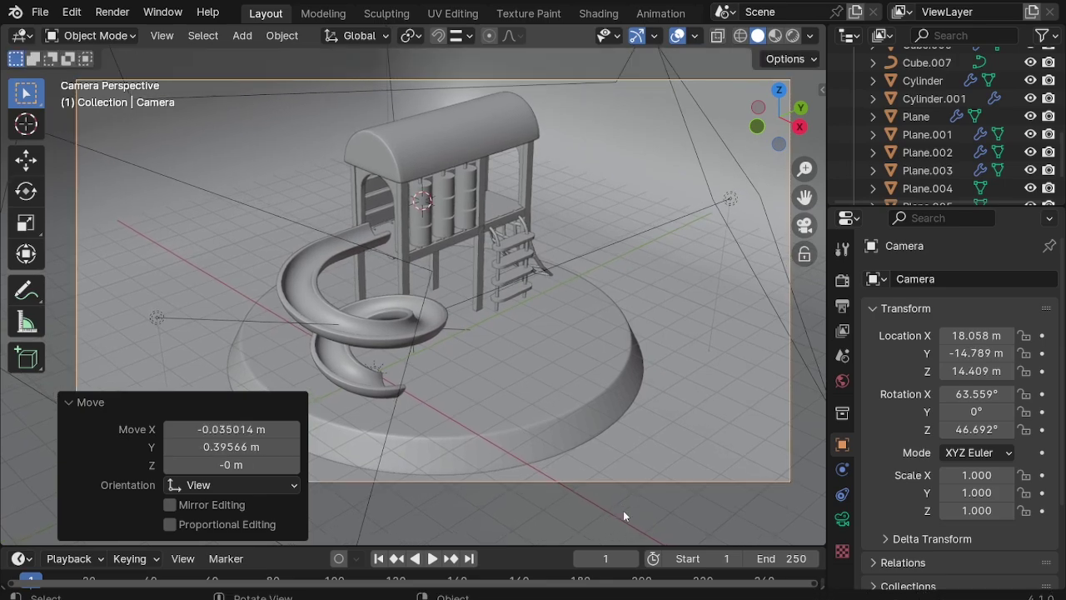
# Step: Switch to Rendered shading and give the roof the orange Material.002
pyautogui.click(790, 38)
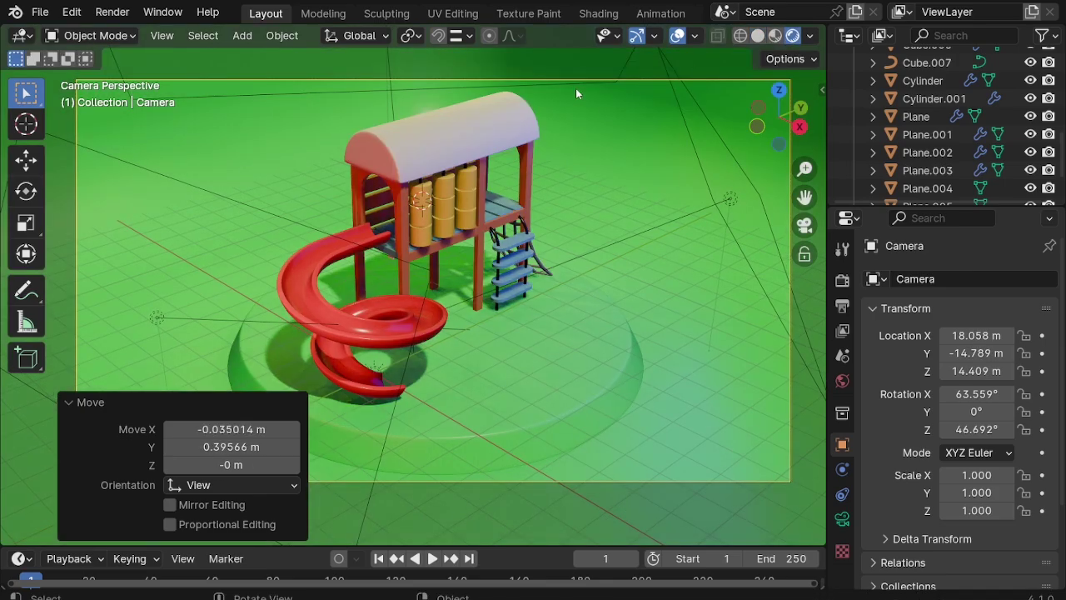
pyautogui.click(448, 140)
pyautogui.scroll(-1, 842, 537)
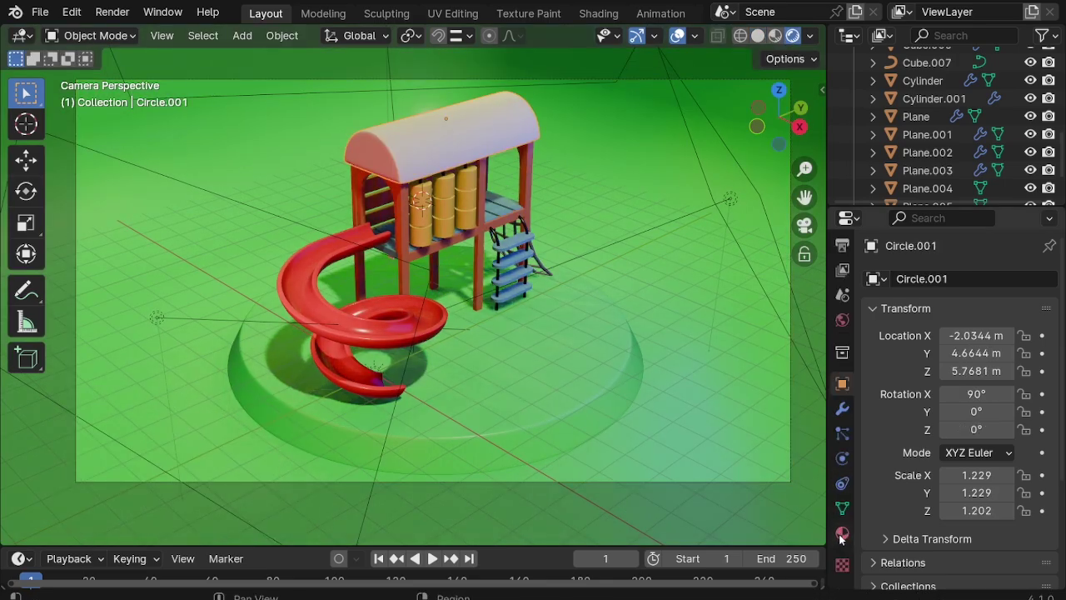
pyautogui.click(842, 533)
pyautogui.click(943, 358)
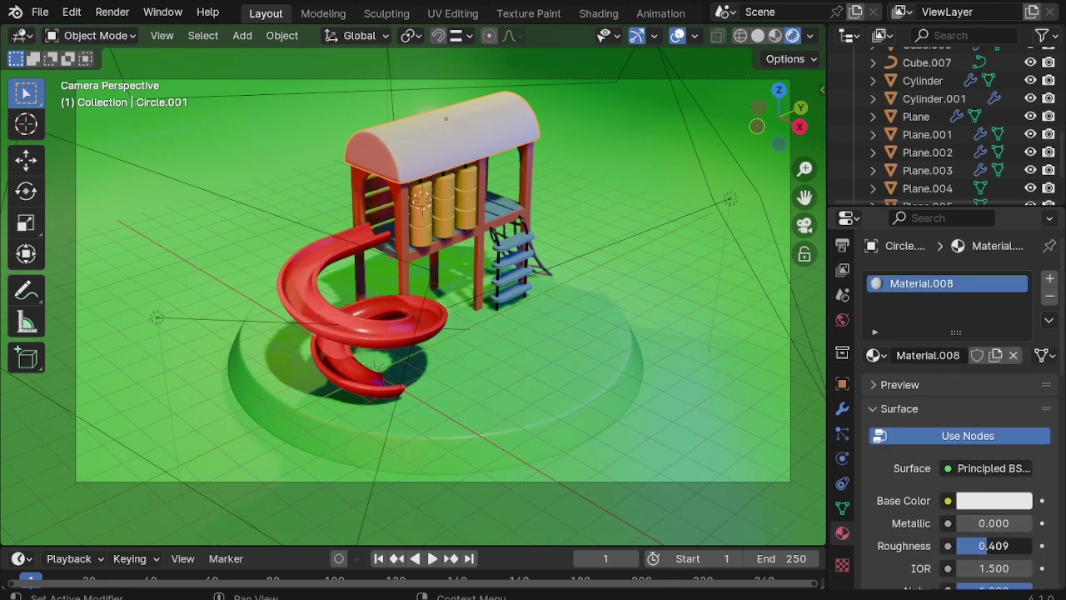
pyautogui.moveTo(996, 545); pyautogui.dragTo(1012, 545)
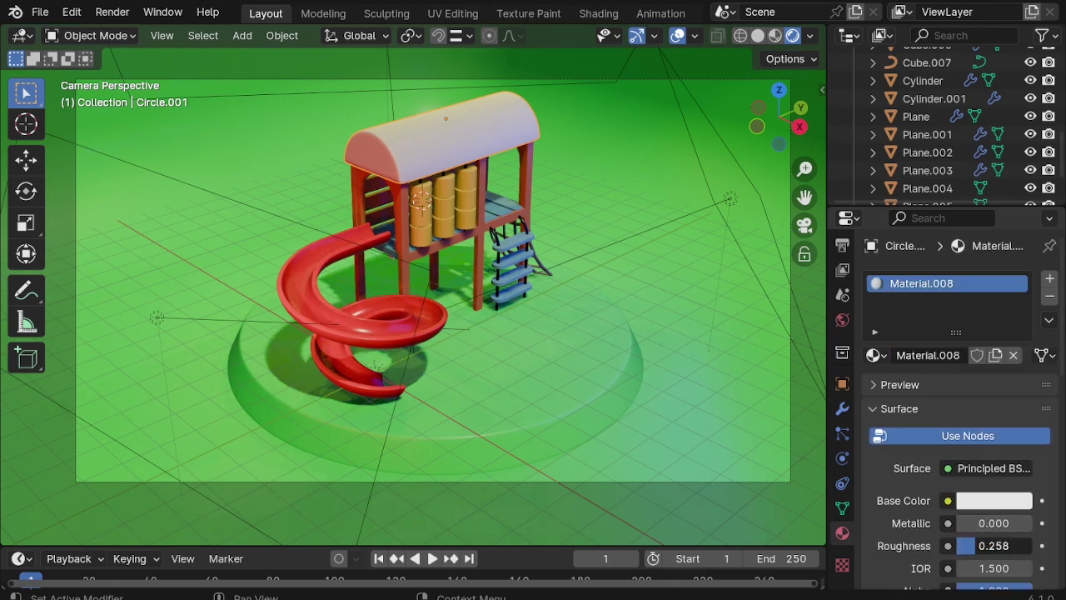
pyautogui.click(873, 354)
pyautogui.click(748, 418)
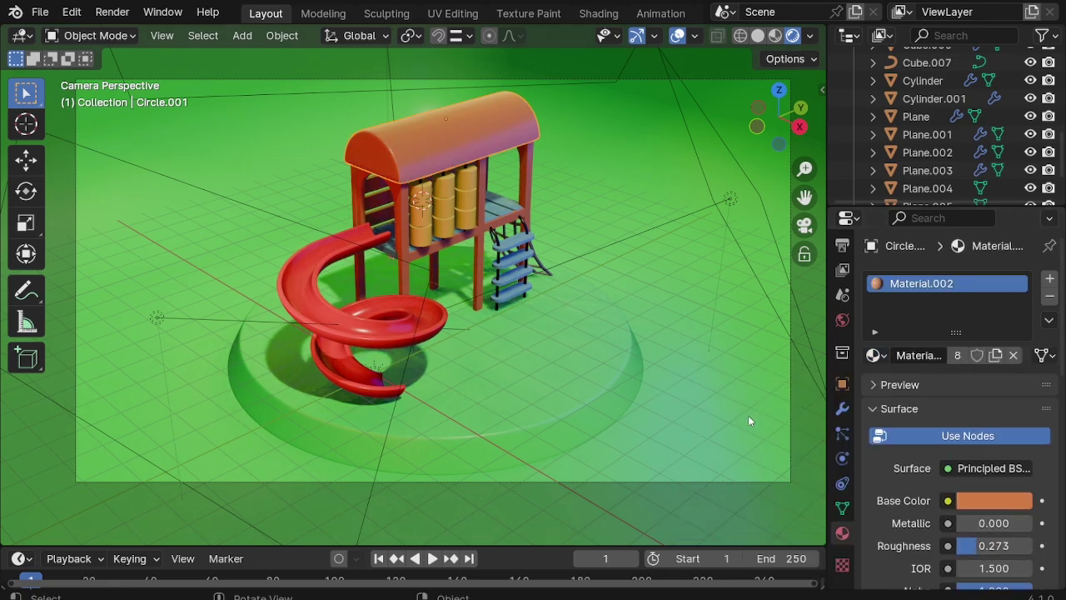
pyautogui.click(695, 407)
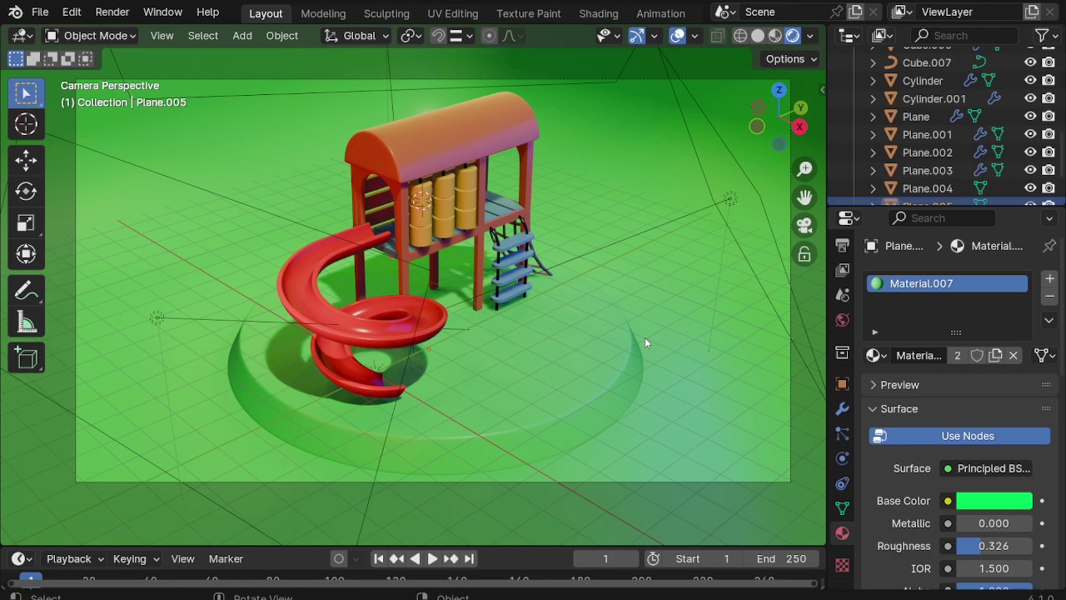
# Step: Add a Scene Line Art object and set its stroke thickness scale to 0.30
pyautogui.hotkey('shift', 'a')
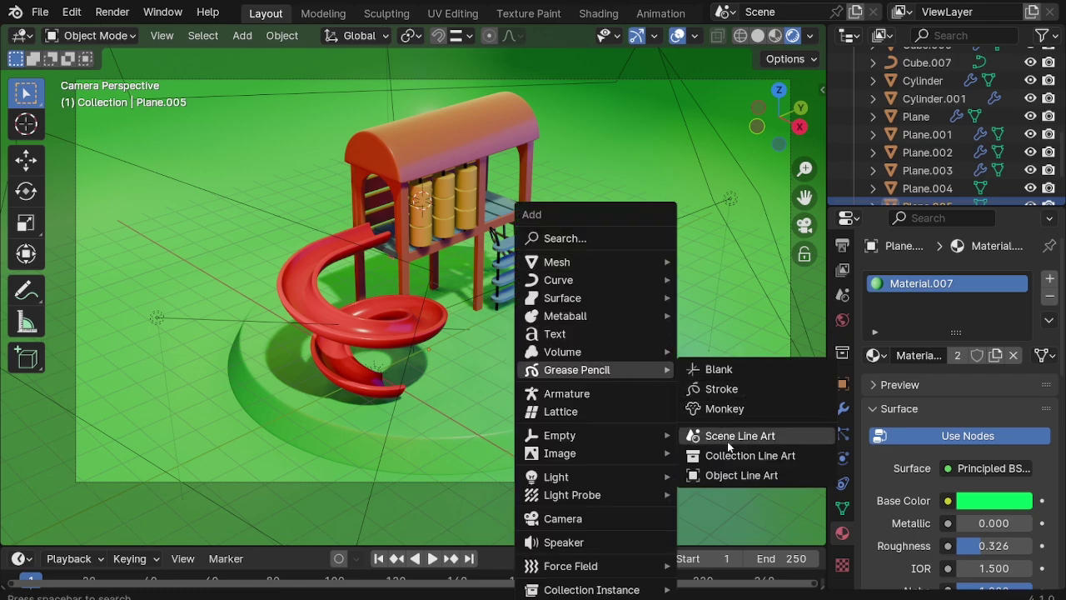
pyautogui.click(733, 435)
pyautogui.click(842, 508)
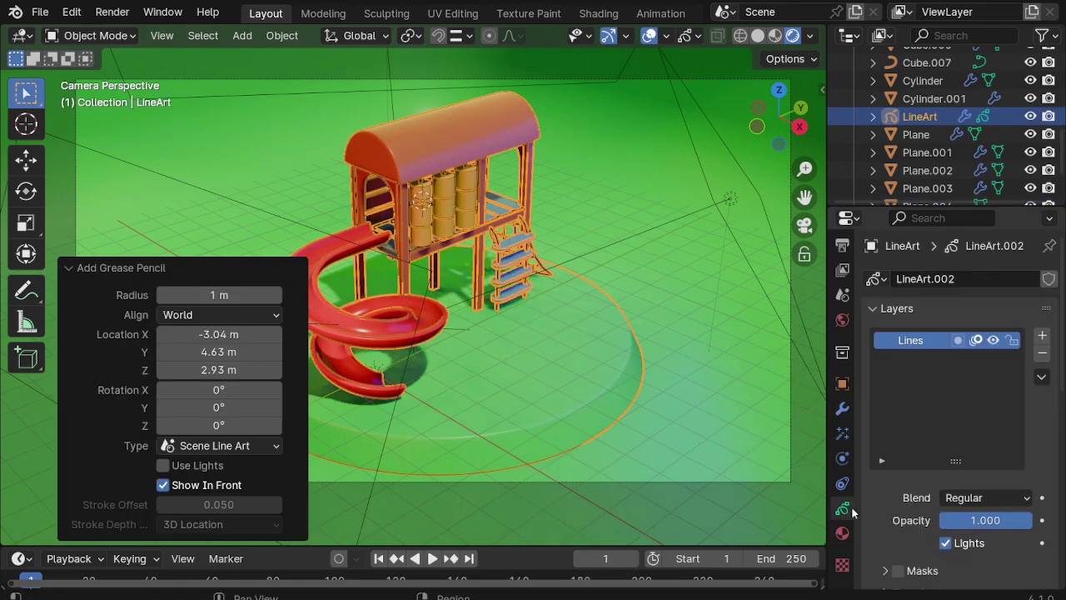
pyautogui.scroll(-6, 880, 513)
pyautogui.scroll(-3, 981, 423)
pyautogui.scroll(-2, 981, 422)
pyautogui.click(1006, 505)
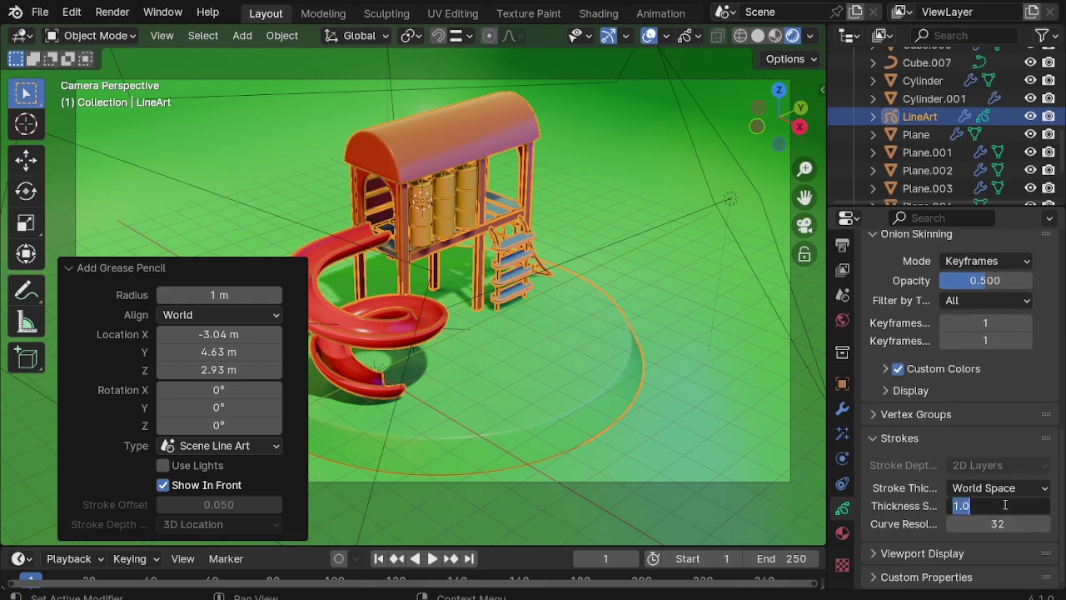
pyautogui.press('Return')
# Step: Review the outlines, then change the line-art thickness scale to 0.35
pyautogui.click(692, 437)
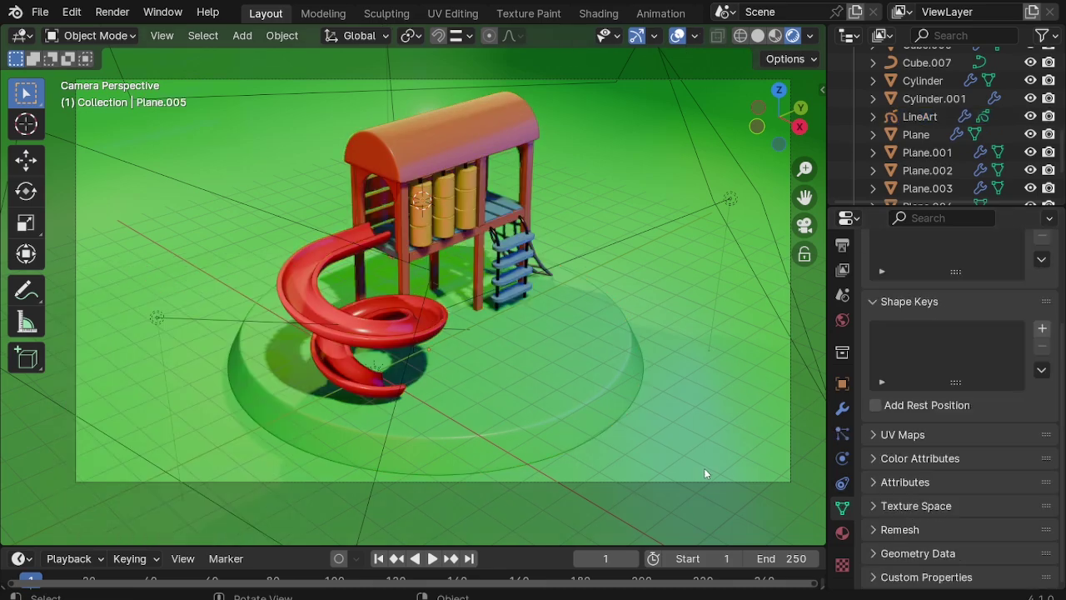
pyautogui.scroll(2, 609, 377)
pyautogui.scroll(2, 609, 382)
pyautogui.scroll(-1, 489, 249)
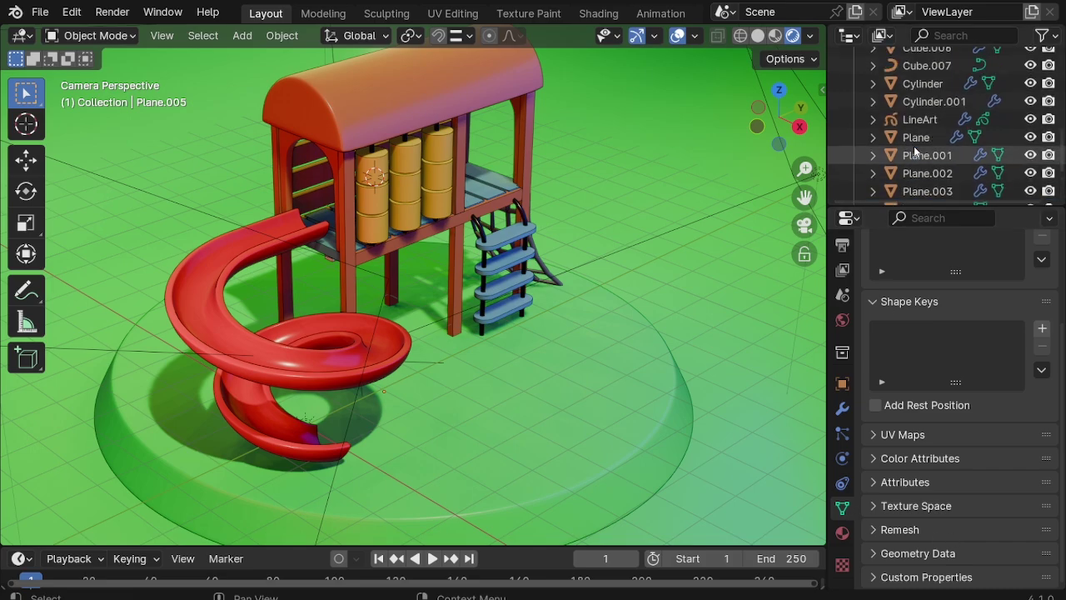
pyautogui.click(920, 118)
pyautogui.scroll(-3, 977, 498)
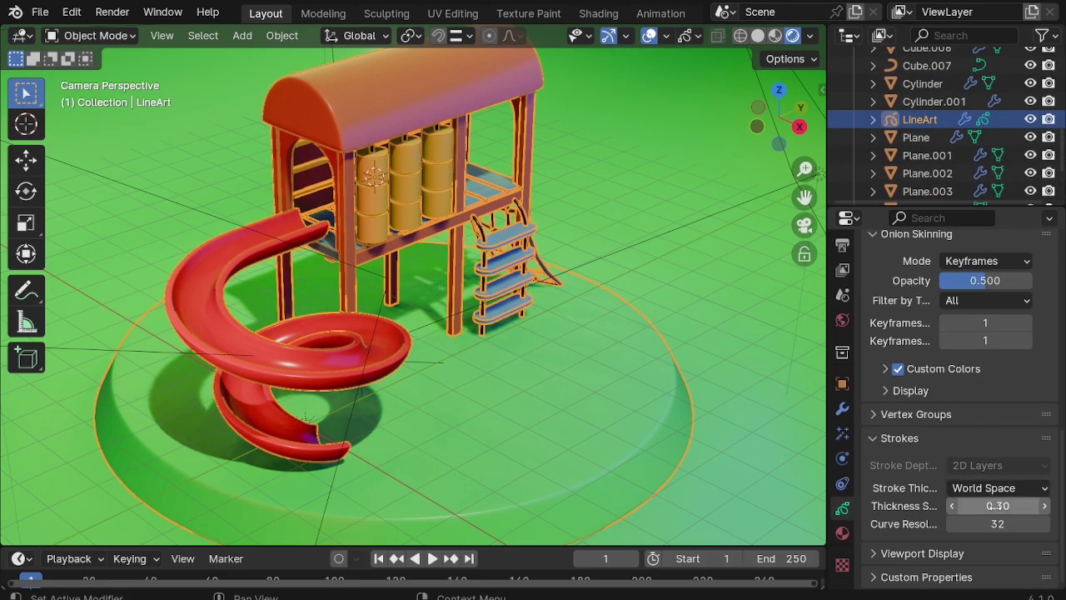
pyautogui.click(764, 467)
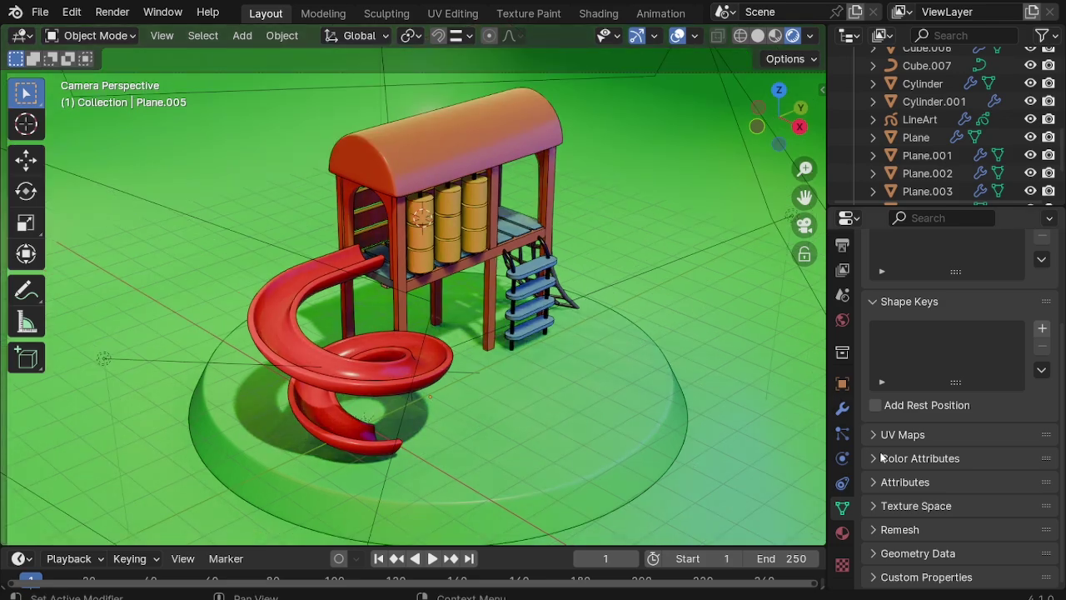
pyautogui.scroll(-2, 921, 158)
pyautogui.click(919, 83)
pyautogui.scroll(-5, 1024, 455)
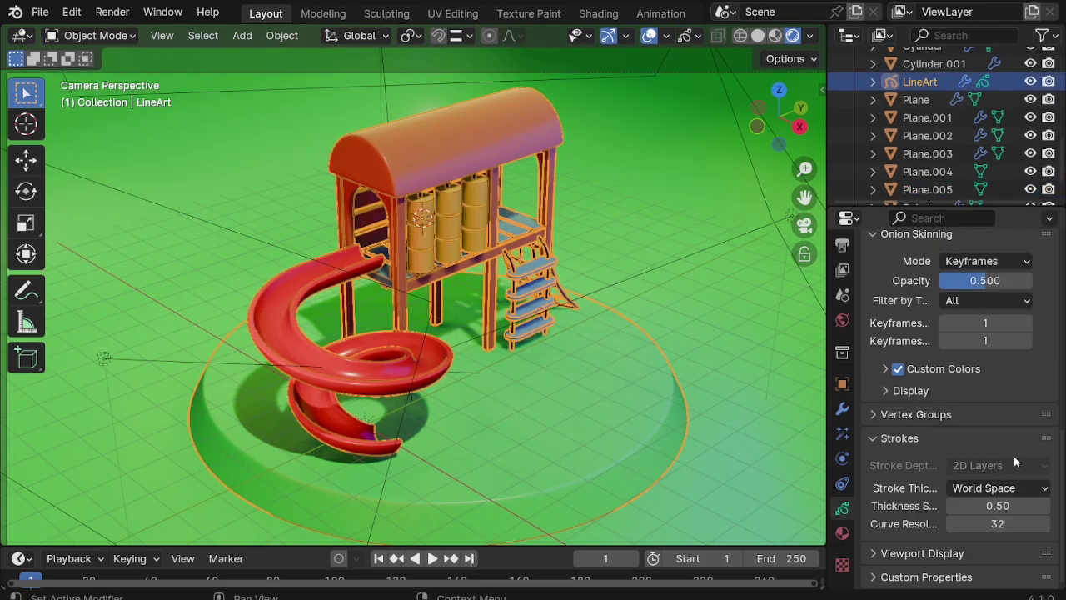
pyautogui.doubleClick(1002, 506)
pyautogui.write('.35')
pyautogui.press('Return')
pyautogui.click(634, 456)
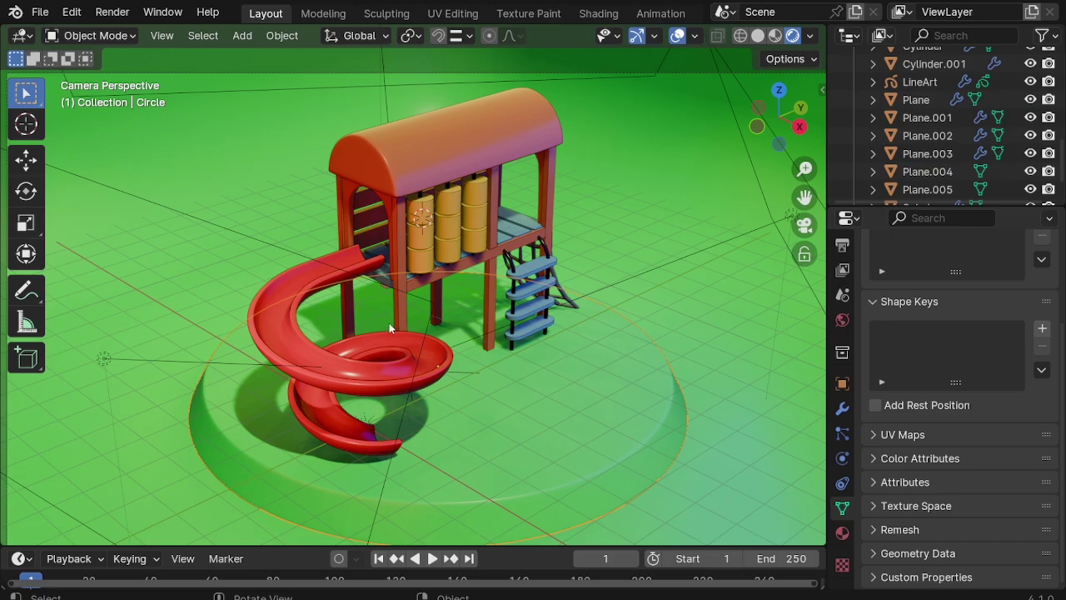